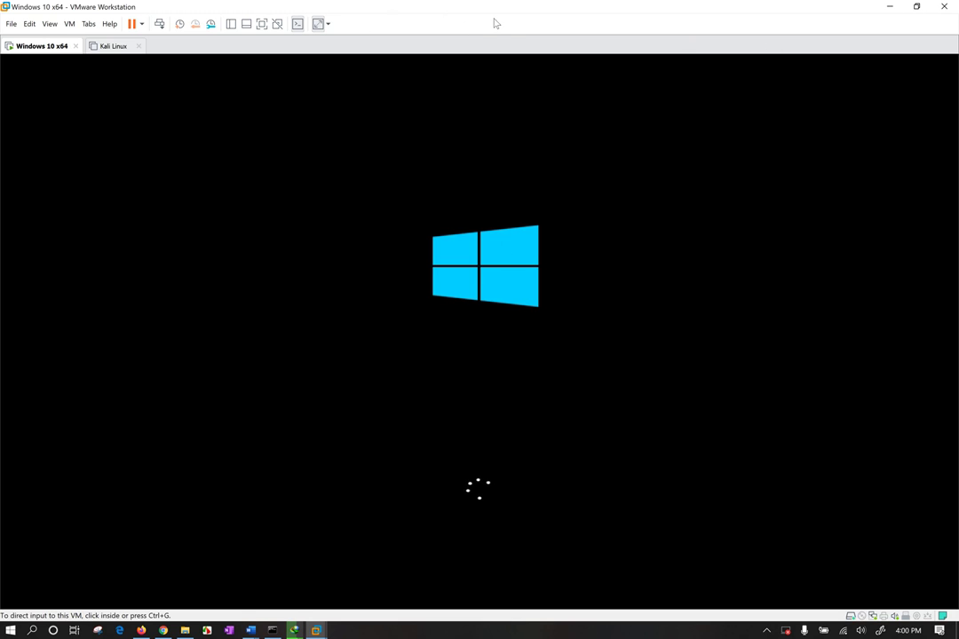
Minimize VMware and dismiss the cookie notice on the RealVNC page in Chrome
click(893, 9)
click(218, 438)
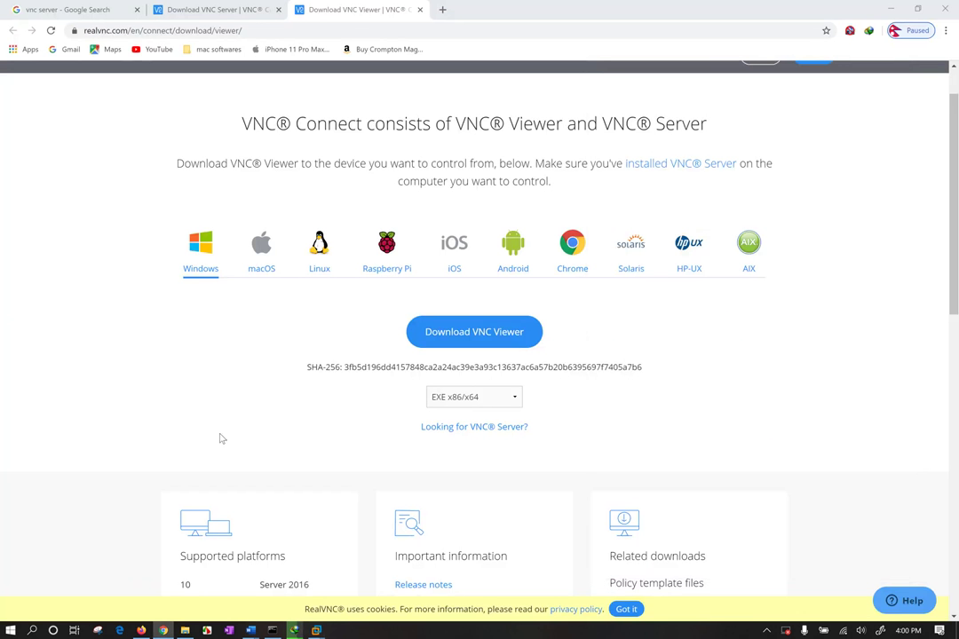
click(627, 609)
scroll(817, 267, up, 2)
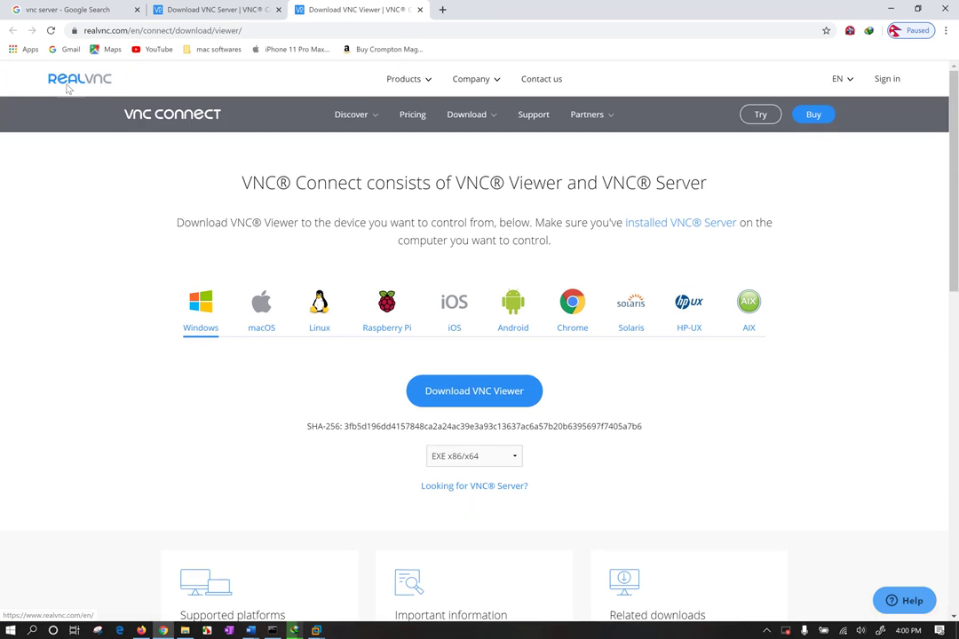
Look over the VNC Server download tab, then go back to the 'vnc server' search results
click(222, 10)
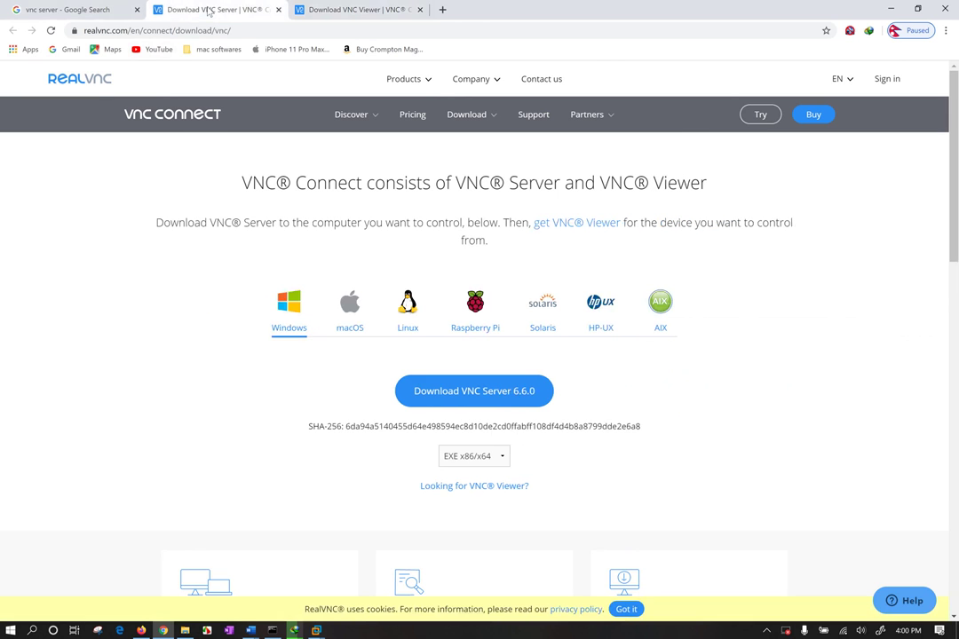
click(143, 9)
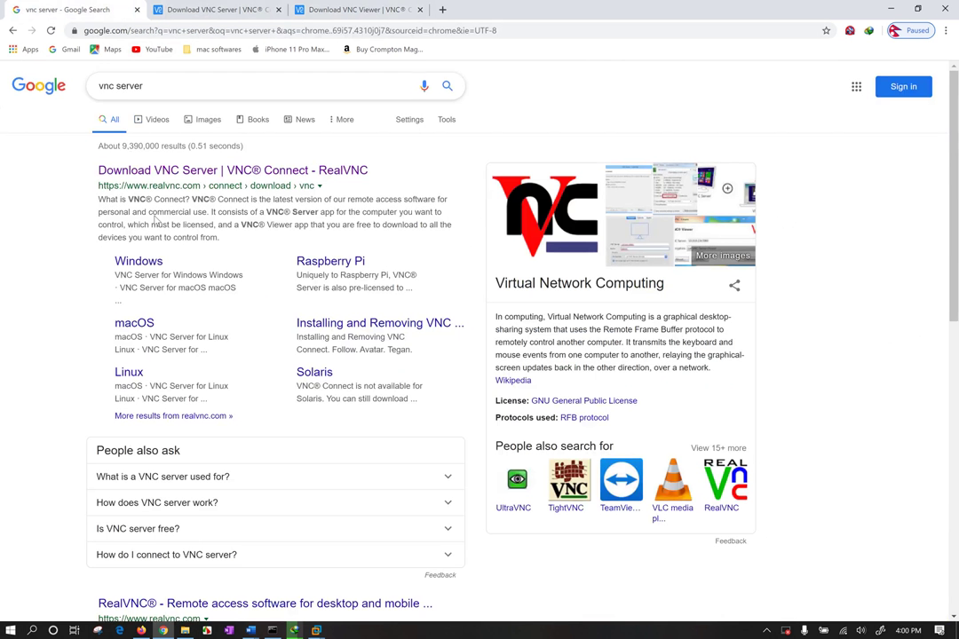
click(165, 88)
click(32, 218)
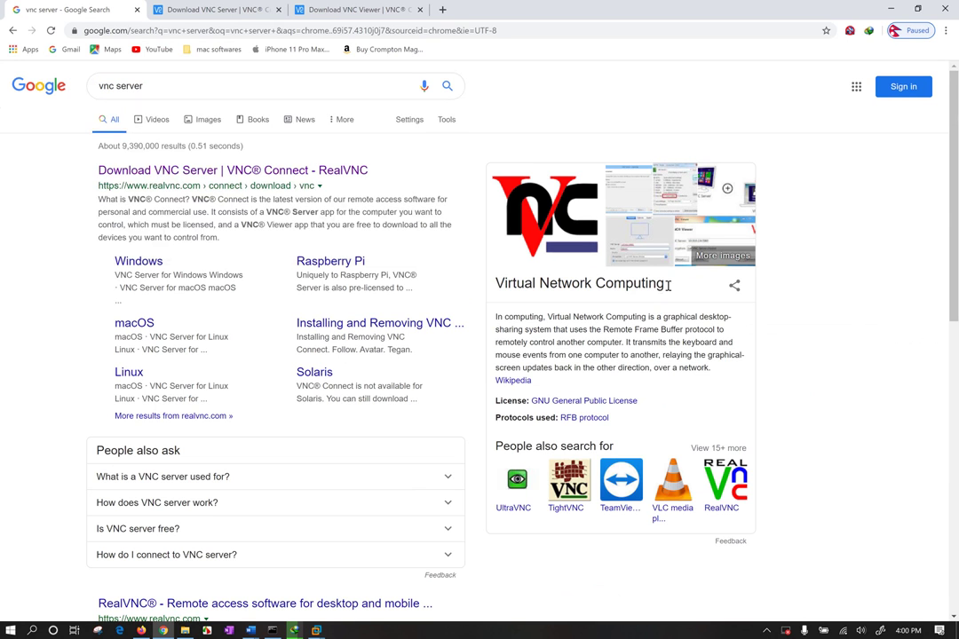
drag(668, 284, 480, 281)
click(426, 222)
click(316, 630)
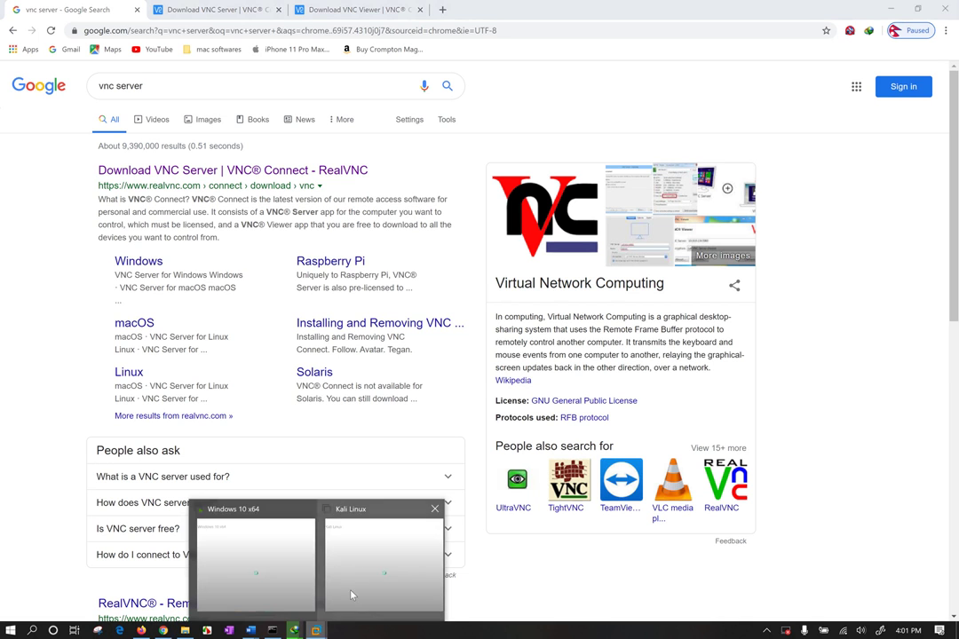
Sign in to the Windows 10 x64 VM with the account password, then release input with Ctrl+Alt
key(alt+Tab)
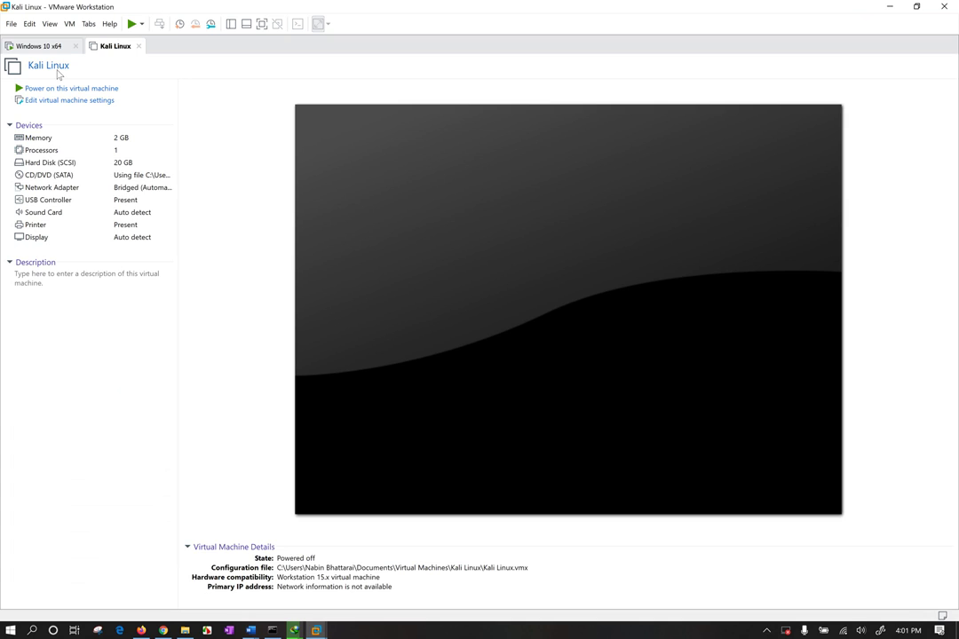
click(44, 49)
click(257, 152)
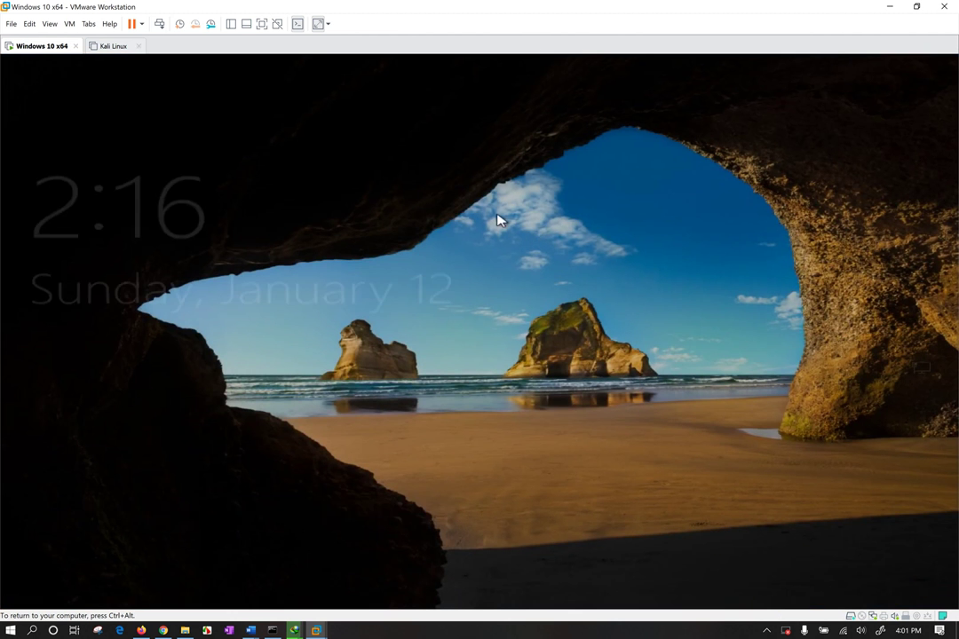
click(498, 222)
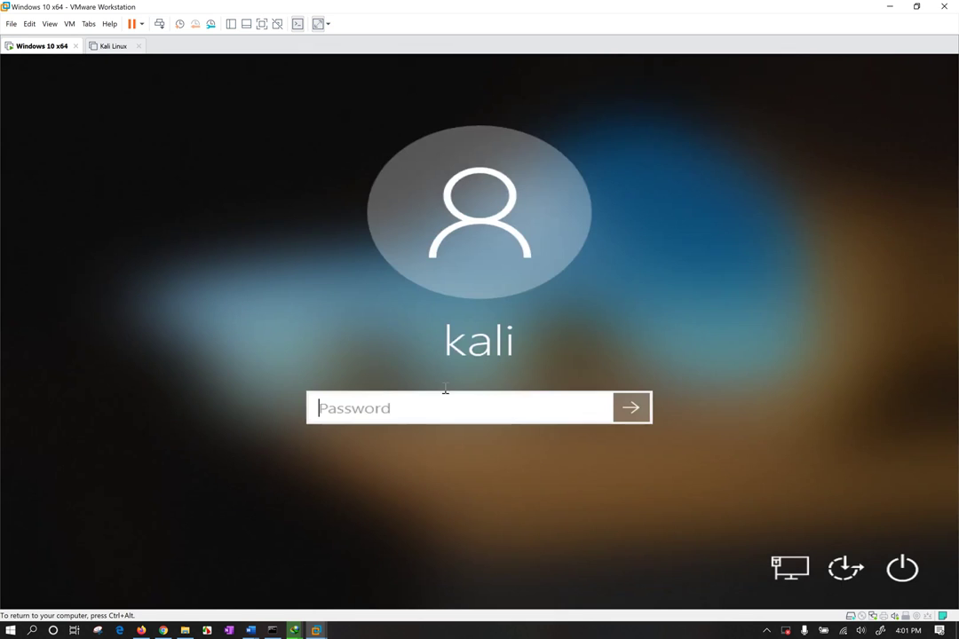
text(*****)
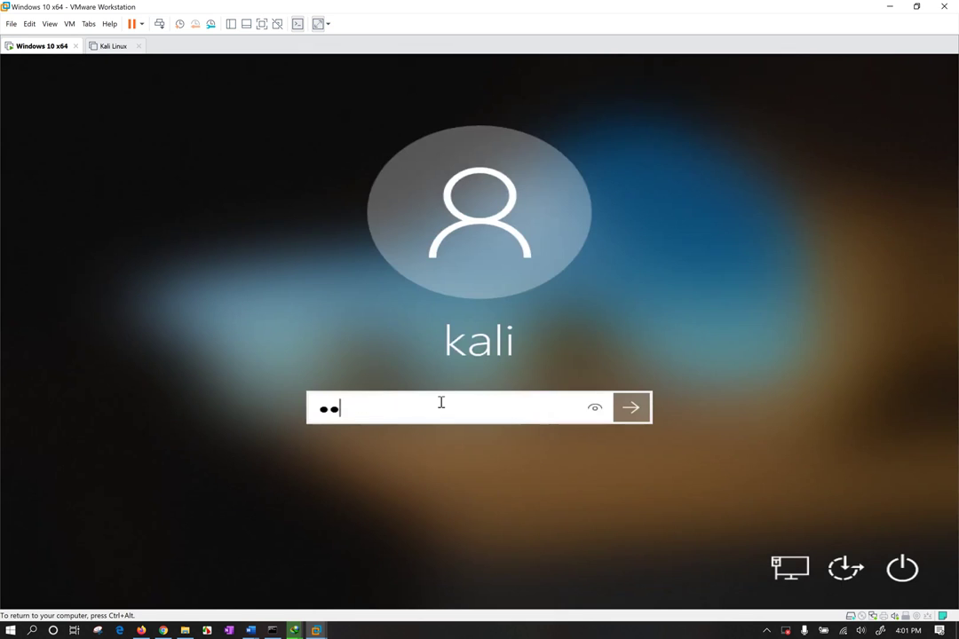
key(Return)
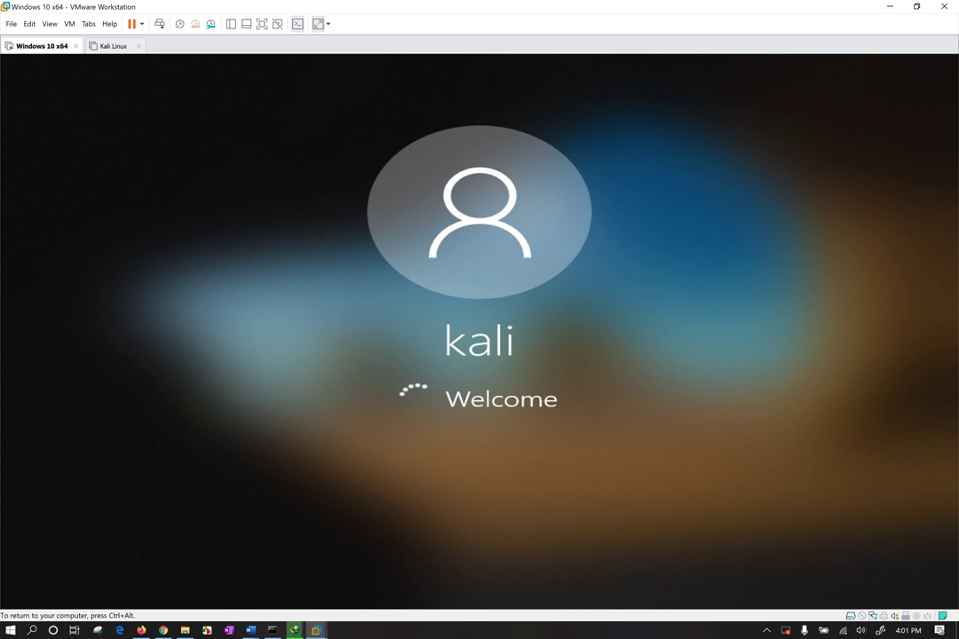
key(ctrl+alt)
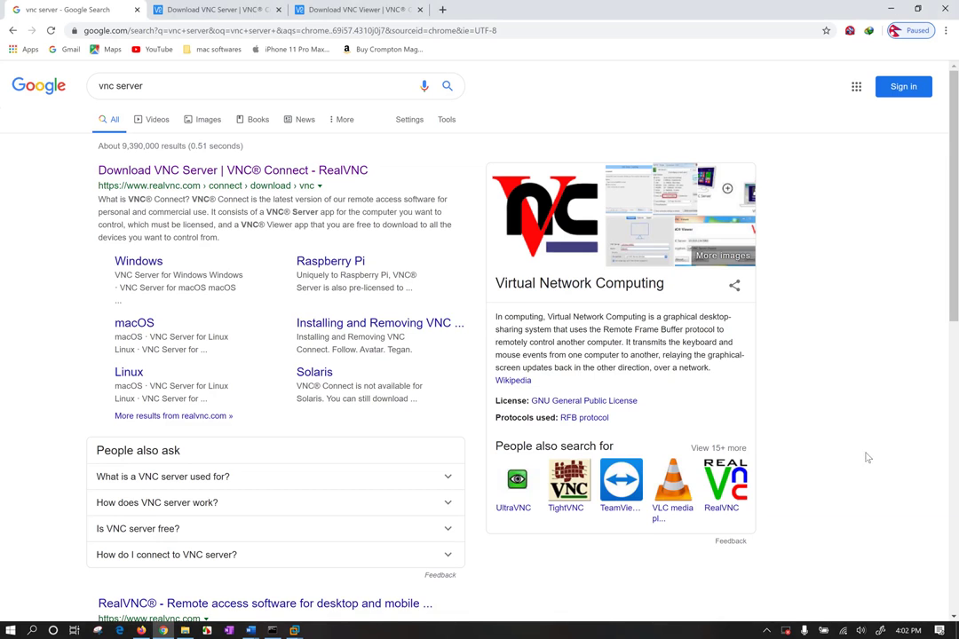
drag(867, 456, 675, 603)
Open Internet Download Manager from the tray and find the VNC-Viewer-6.19.1115-Windows.exe download
click(767, 630)
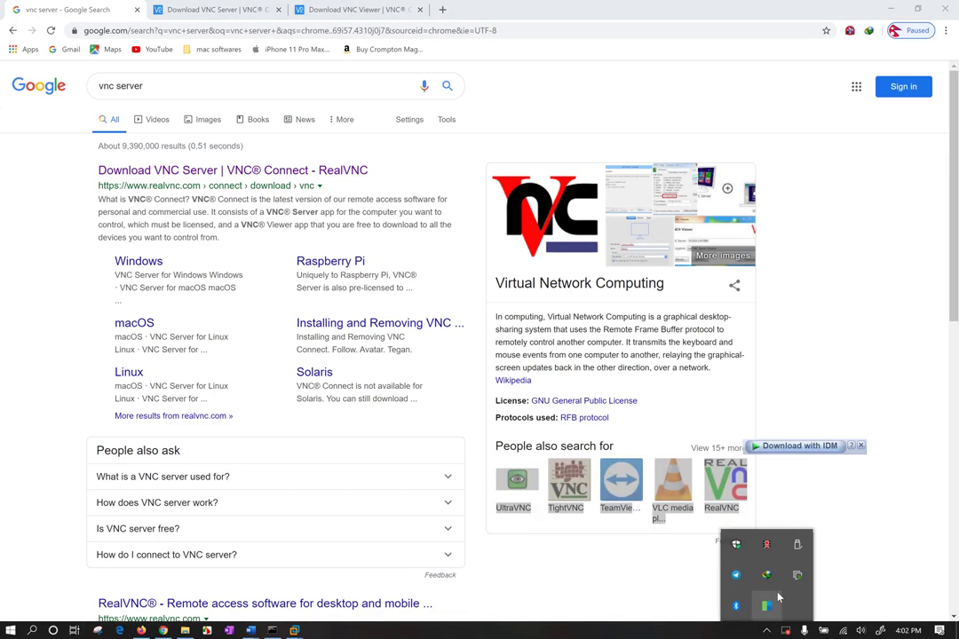
click(769, 576)
click(841, 567)
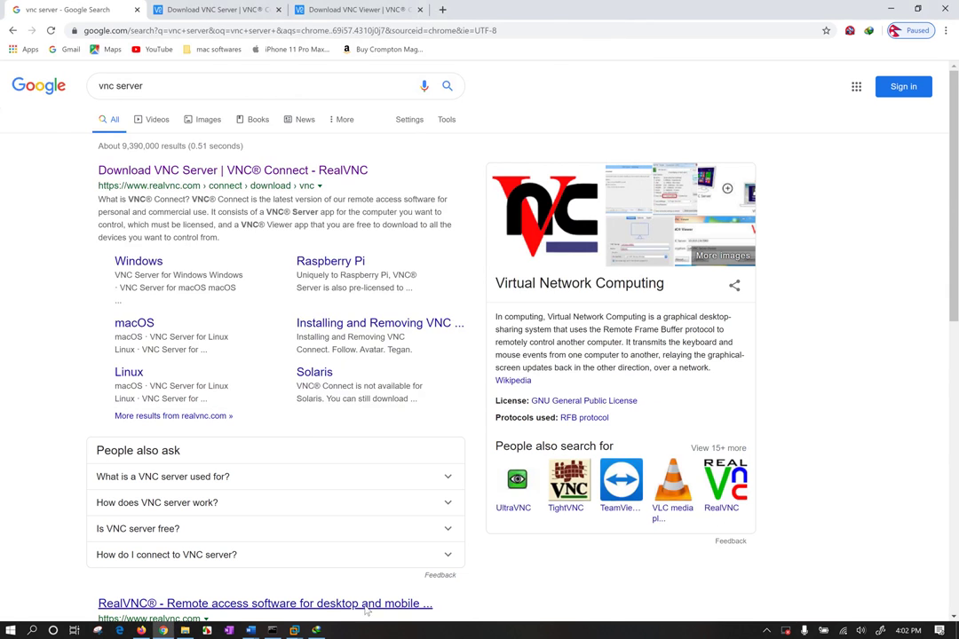
click(315, 631)
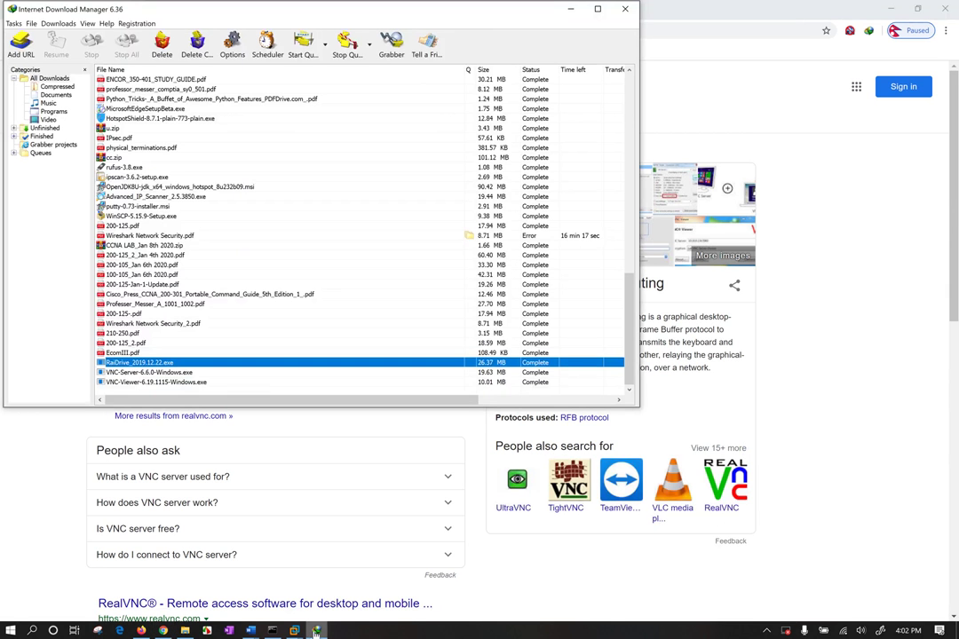
right_click(166, 382)
key(Escape)
right_click(167, 384)
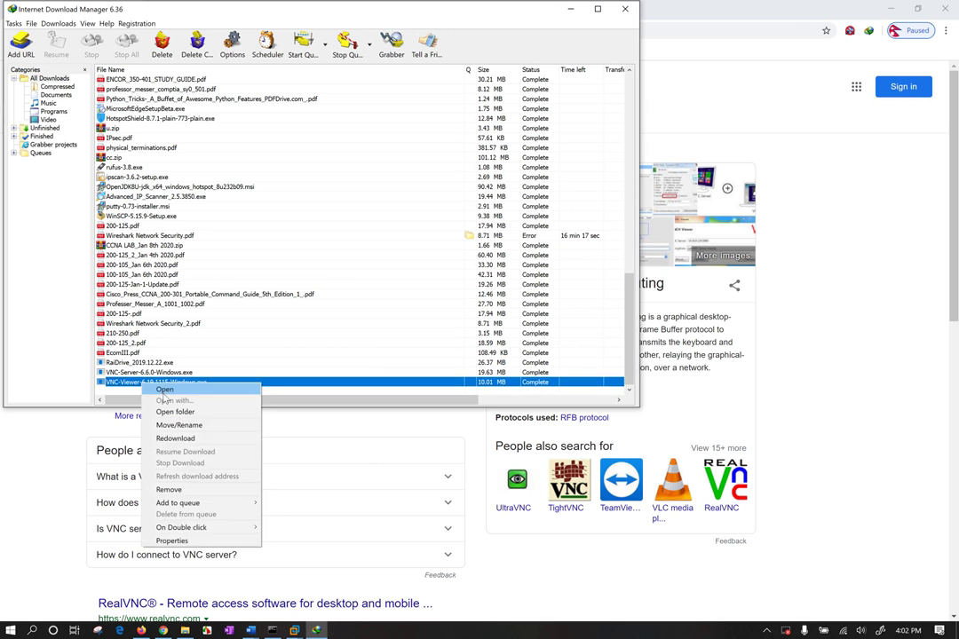
key(Escape)
Run the VNC Viewer installer and confirm the setup language
click(568, 17)
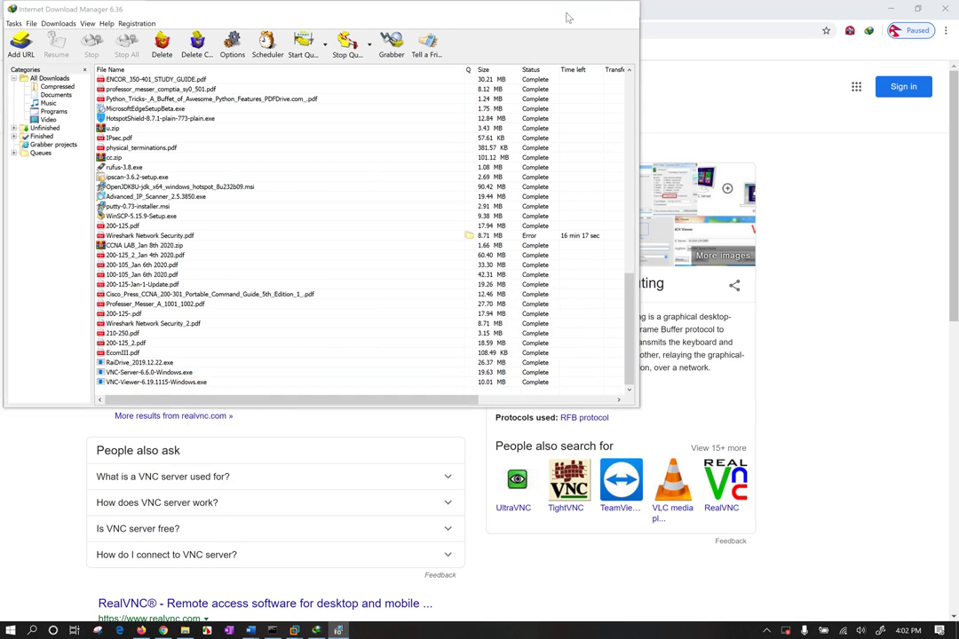
click(570, 9)
click(488, 335)
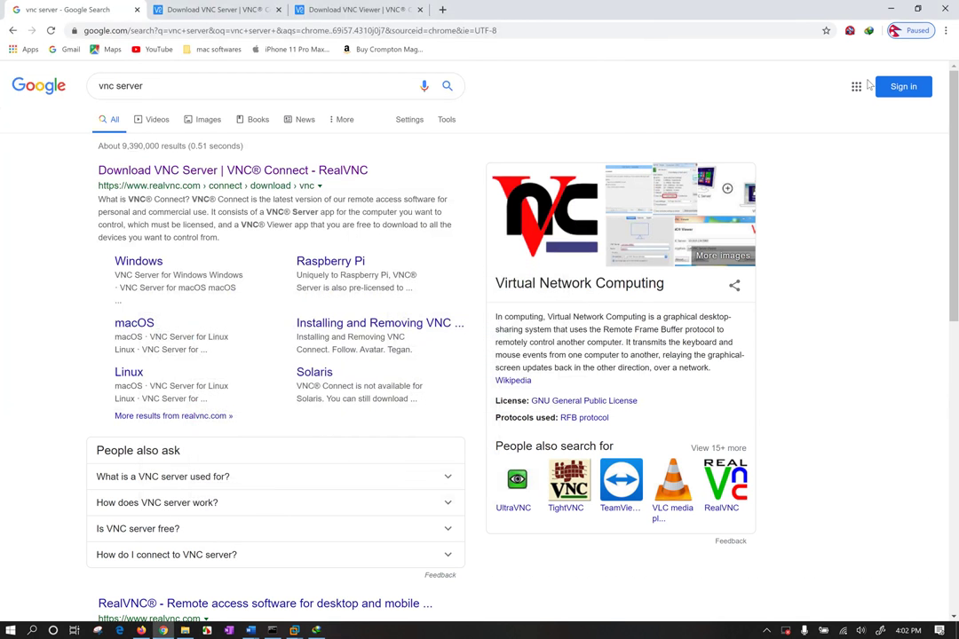
click(890, 8)
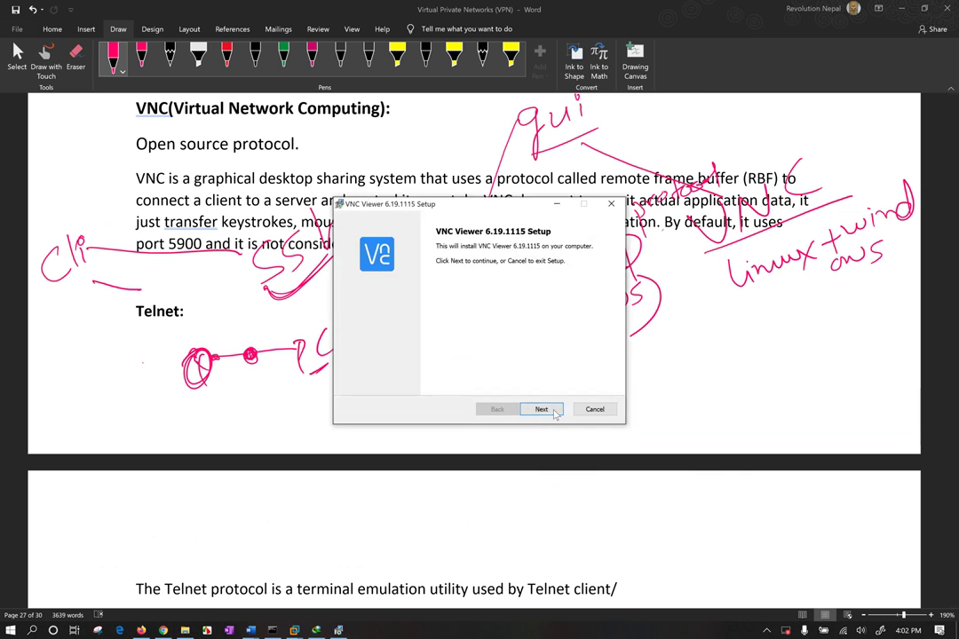
Accept the license, set Desktop Shortcut to install on the local hard drive, and complete setup
click(555, 411)
click(470, 382)
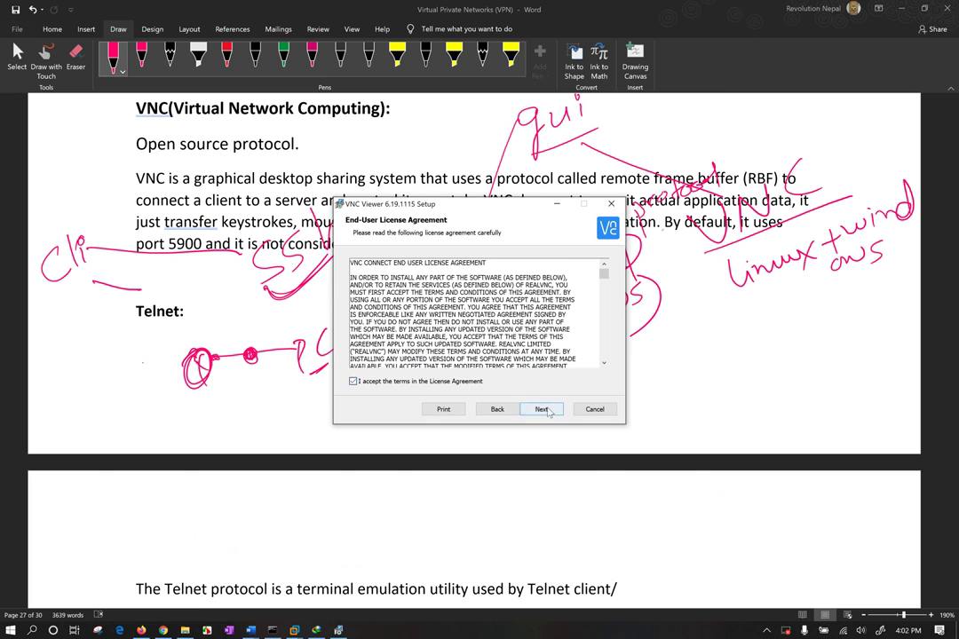
click(542, 409)
click(381, 293)
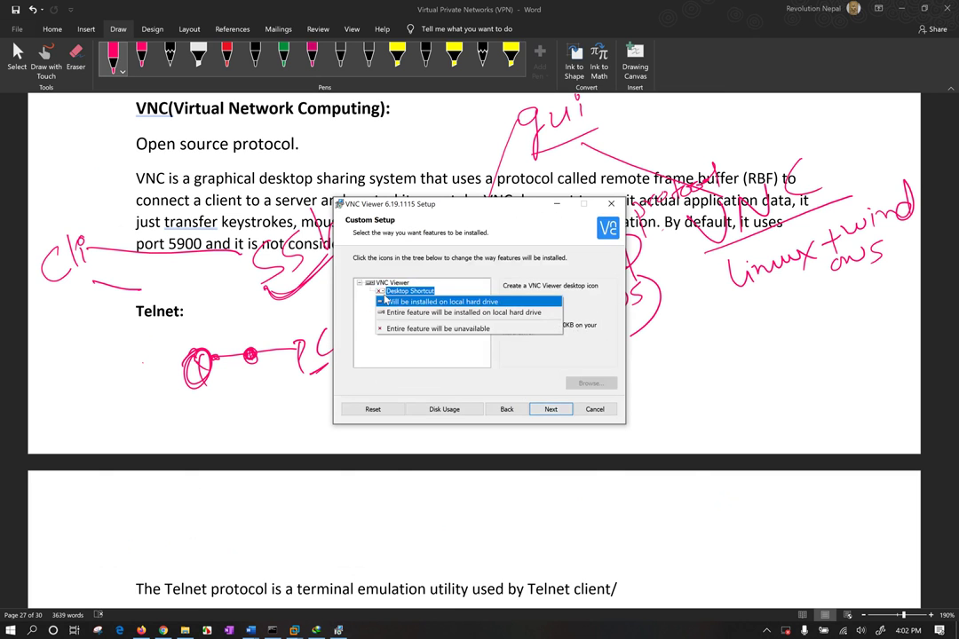
click(399, 303)
click(551, 410)
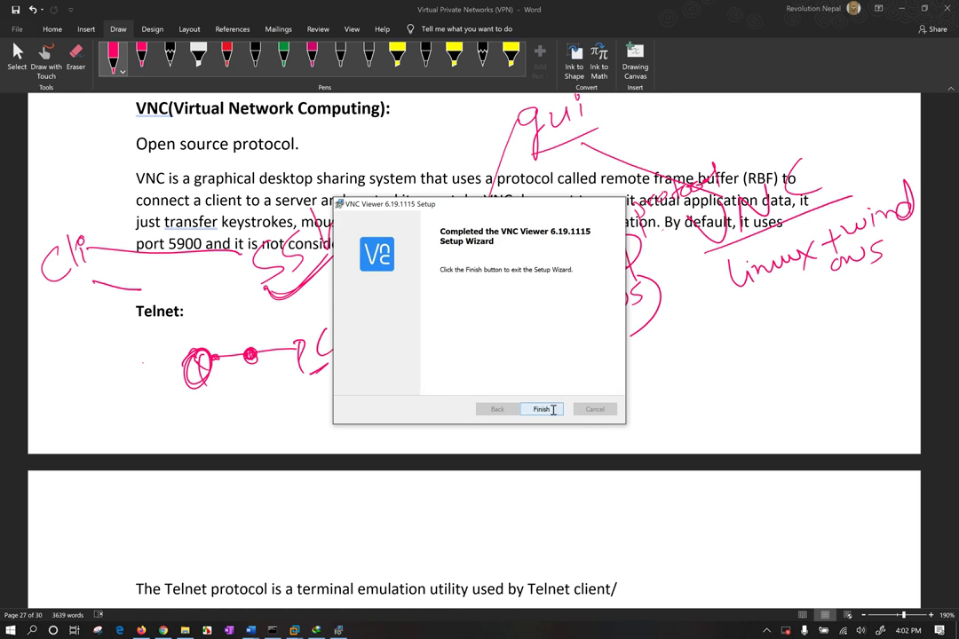
click(553, 409)
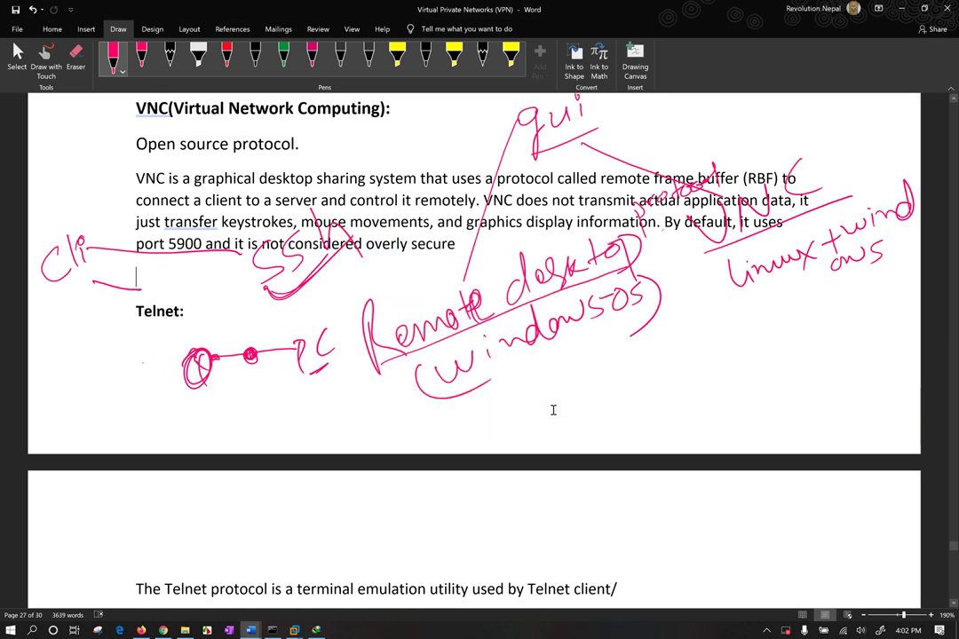
click(902, 7)
Launch VNC Viewer from its desktop icon, untick 'Send anonymous usage data' and click GOT IT
click(902, 8)
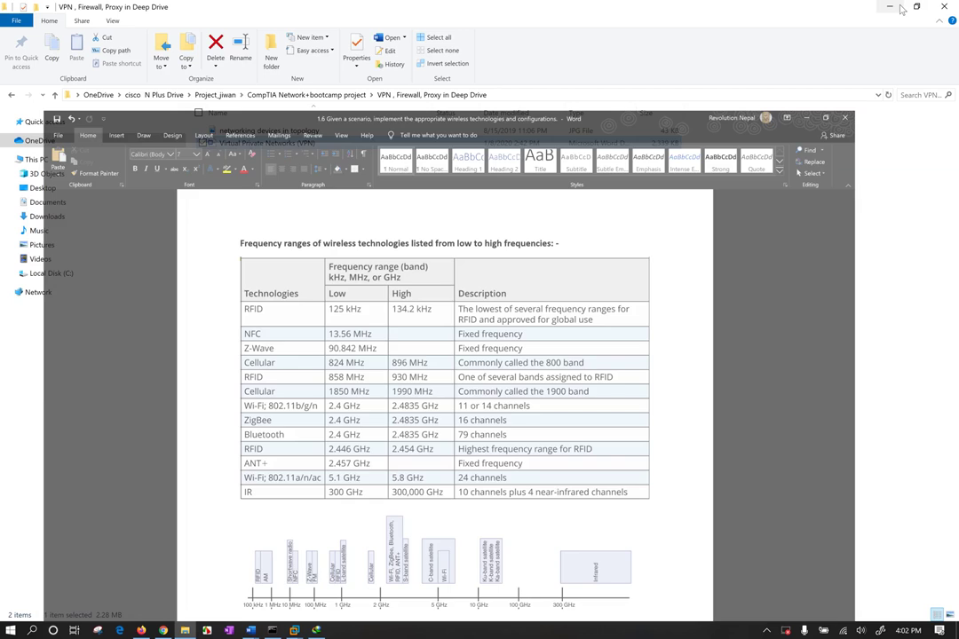
click(898, 8)
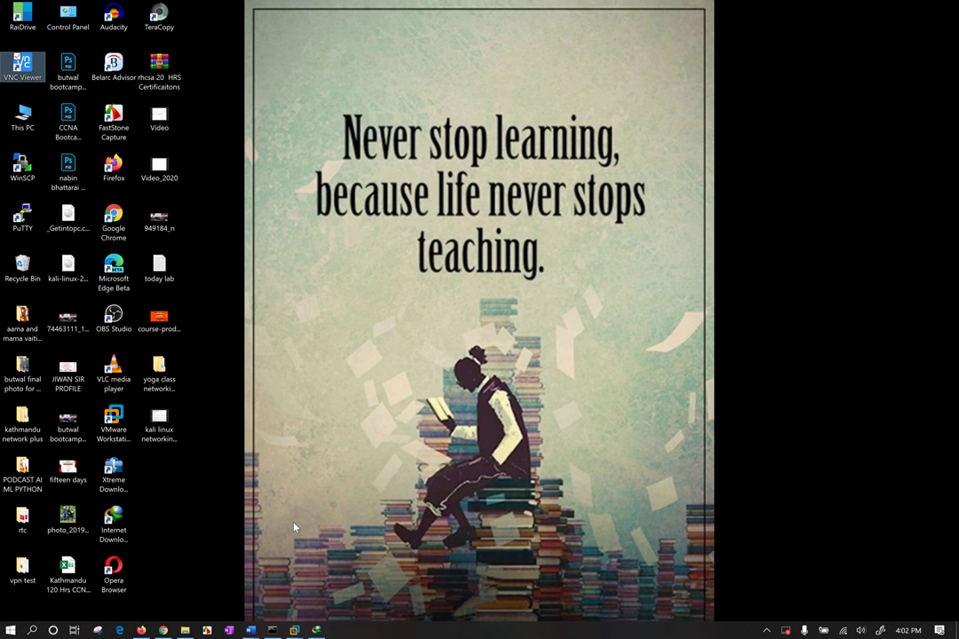
double_click(25, 64)
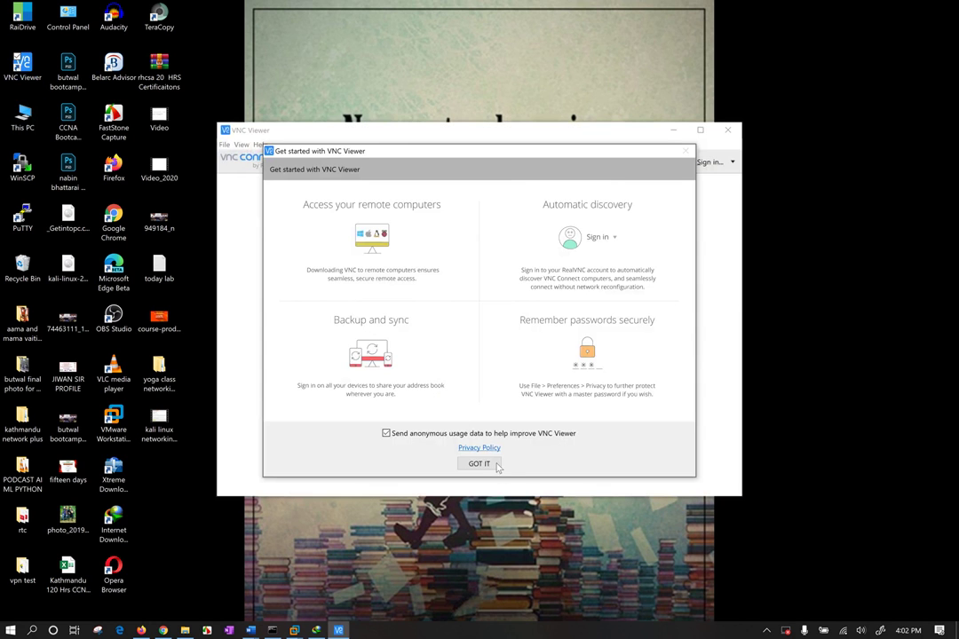
click(386, 433)
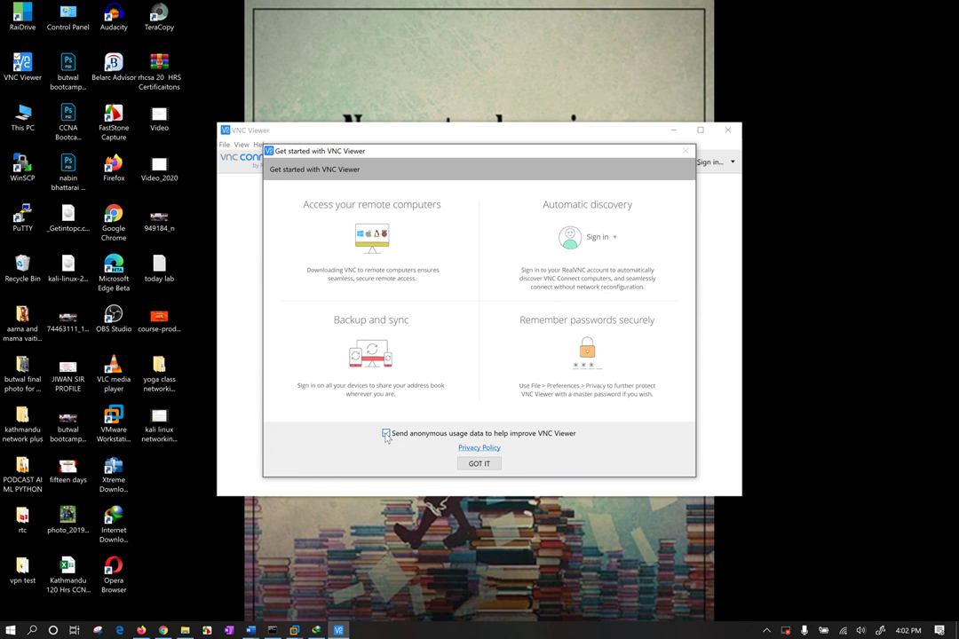
click(479, 464)
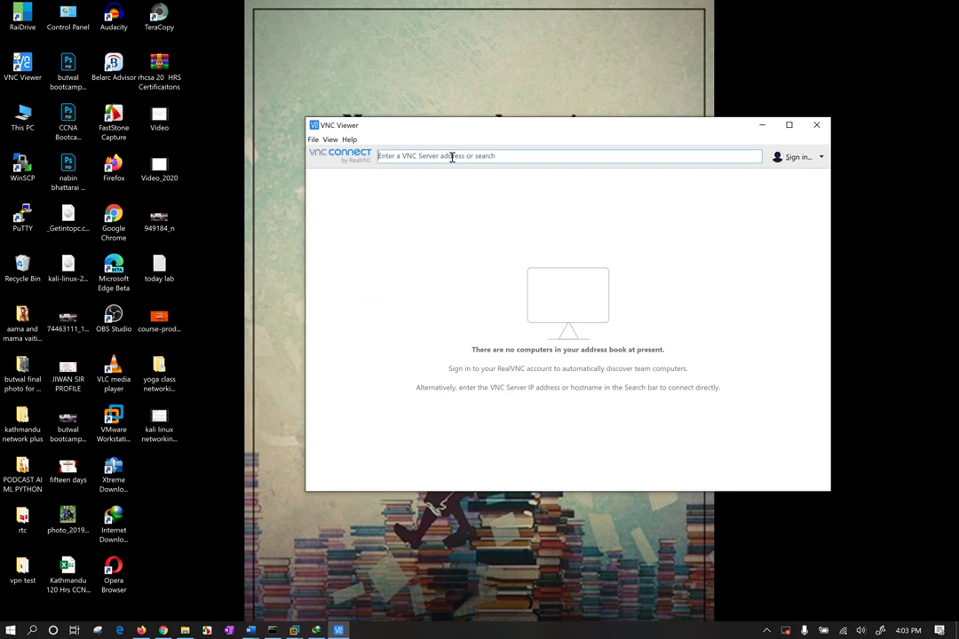
right_click(403, 93)
Set 'Change the size of text, apps' to 300% in Display settings and bring VNC Viewer forward
click(455, 222)
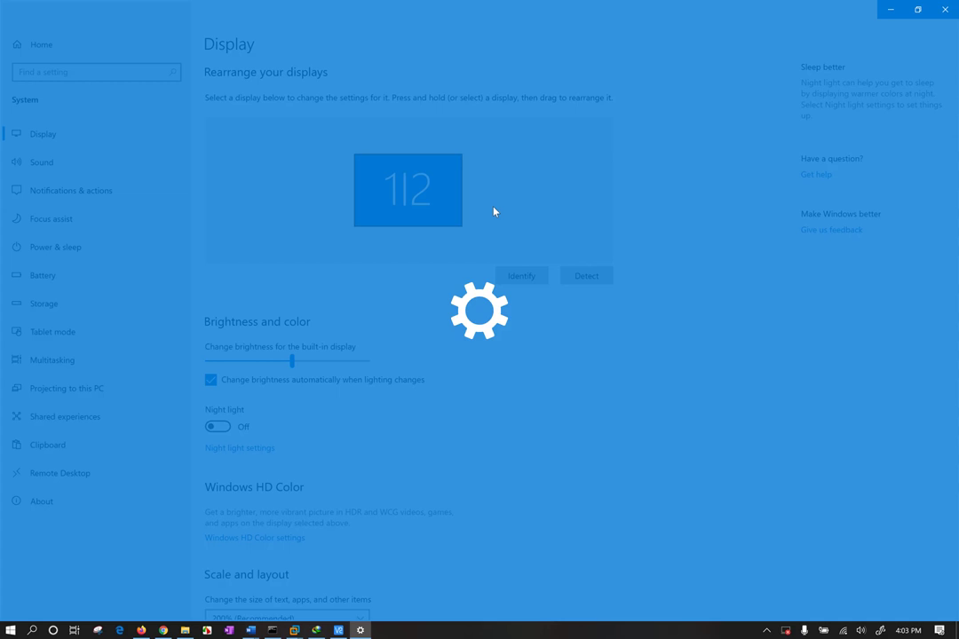
scroll(336, 432, down, 3)
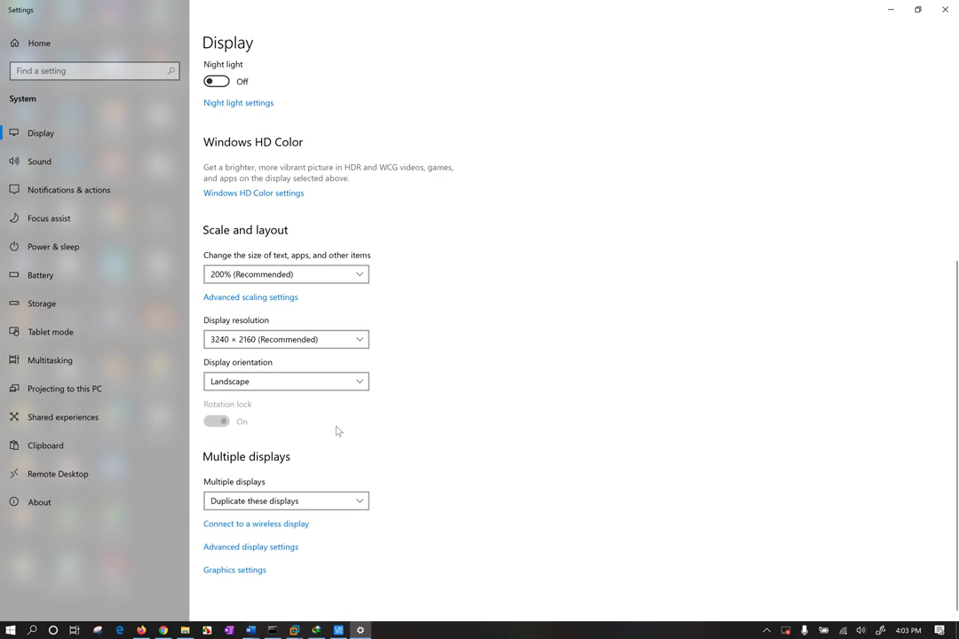
click(308, 278)
click(277, 336)
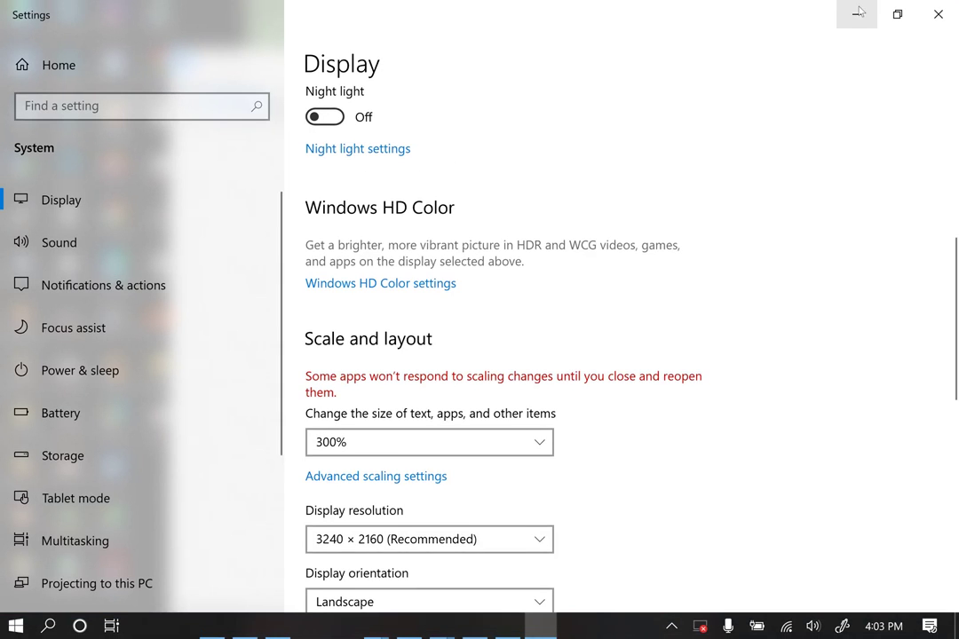
click(856, 15)
drag(459, 60, 365, 50)
click(297, 96)
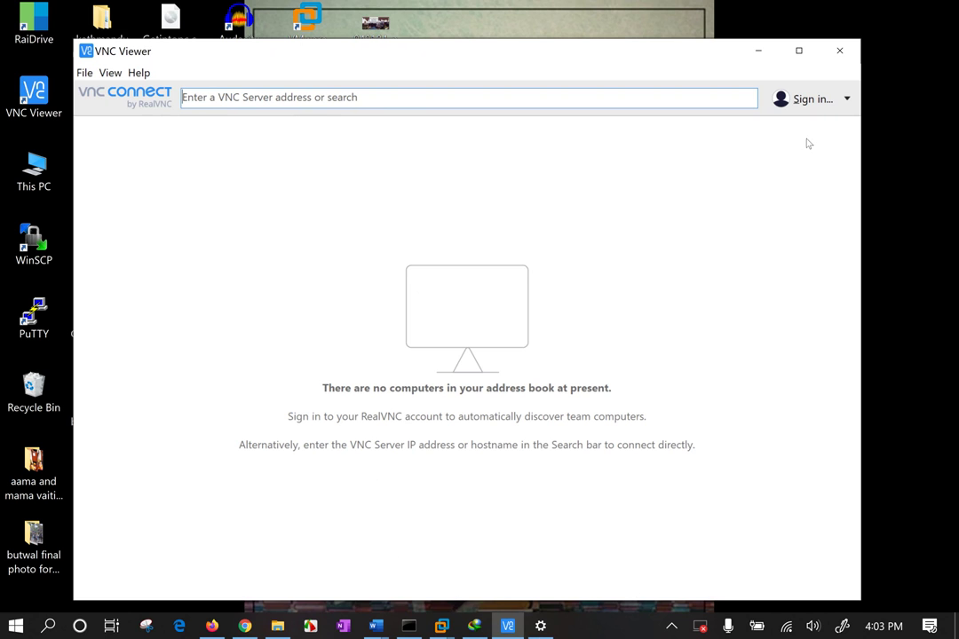
Close the RealVNC Sign in dialog unsigned and switch to the Windows 10 x64 VM window
click(848, 102)
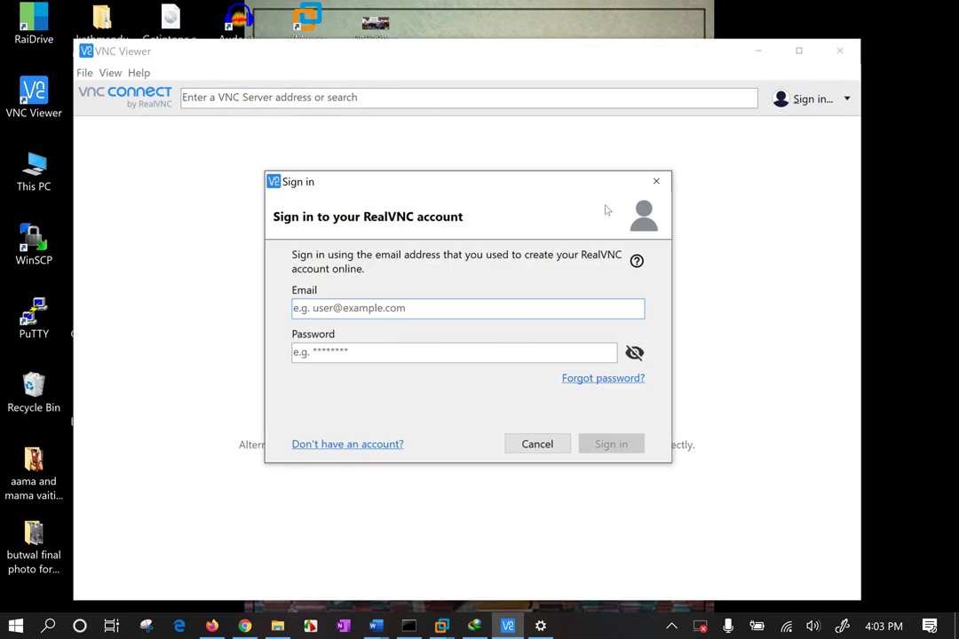
click(654, 183)
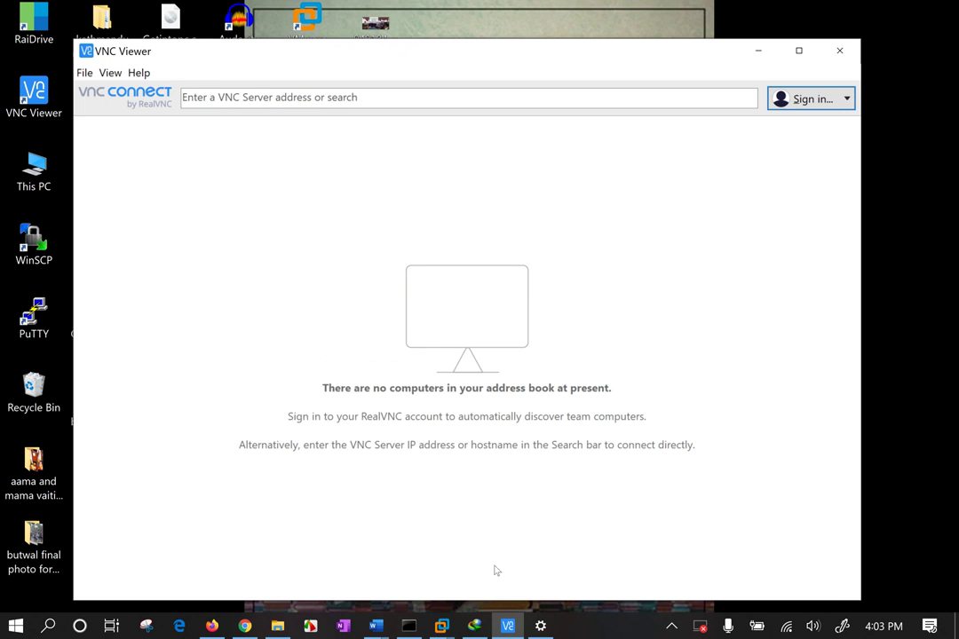
mouse_move(442, 626)
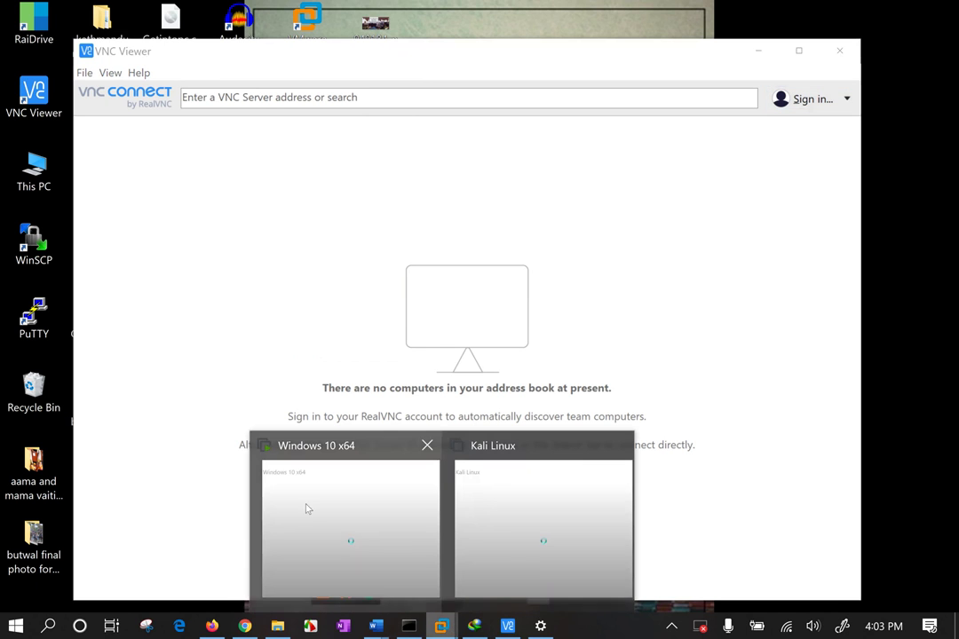
click(321, 503)
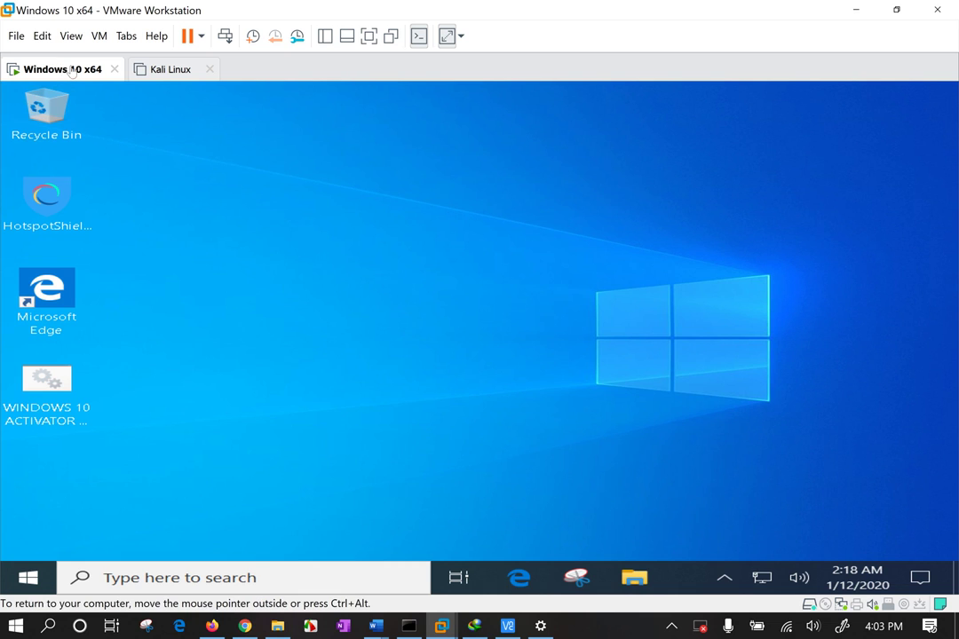
right_click(71, 71)
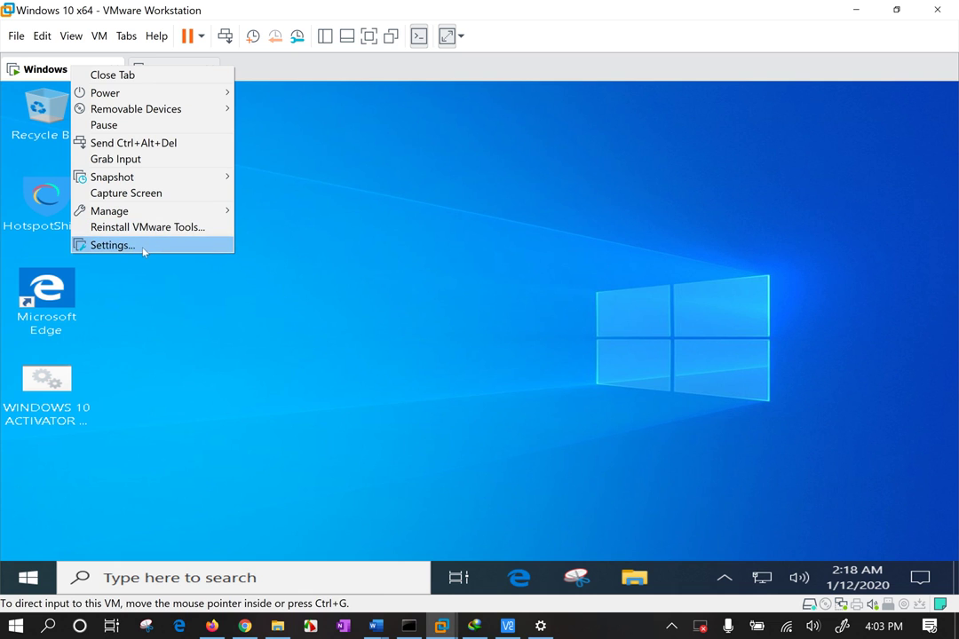
right_click(37, 57)
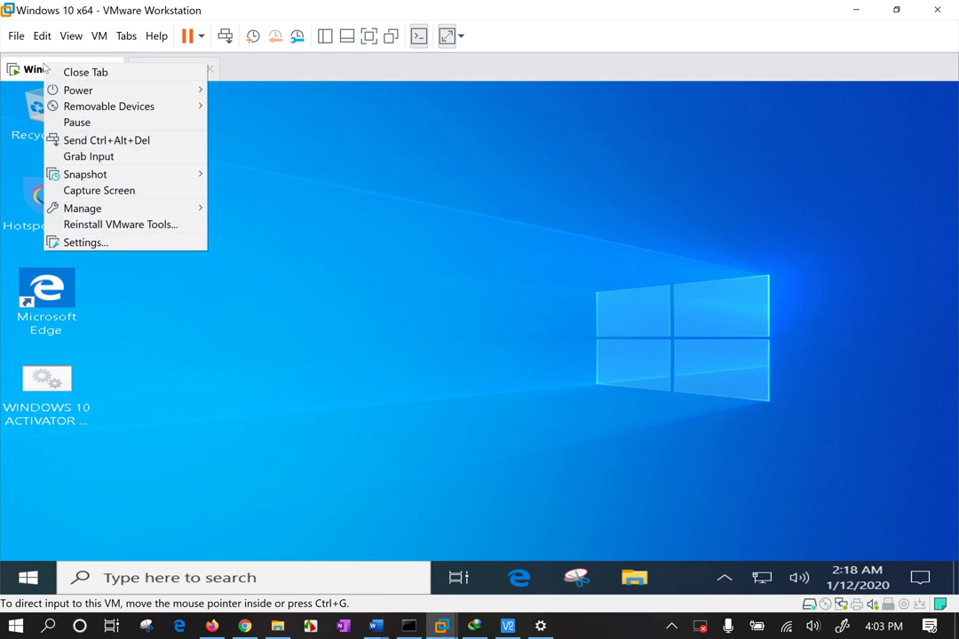
click(33, 72)
right_click(33, 73)
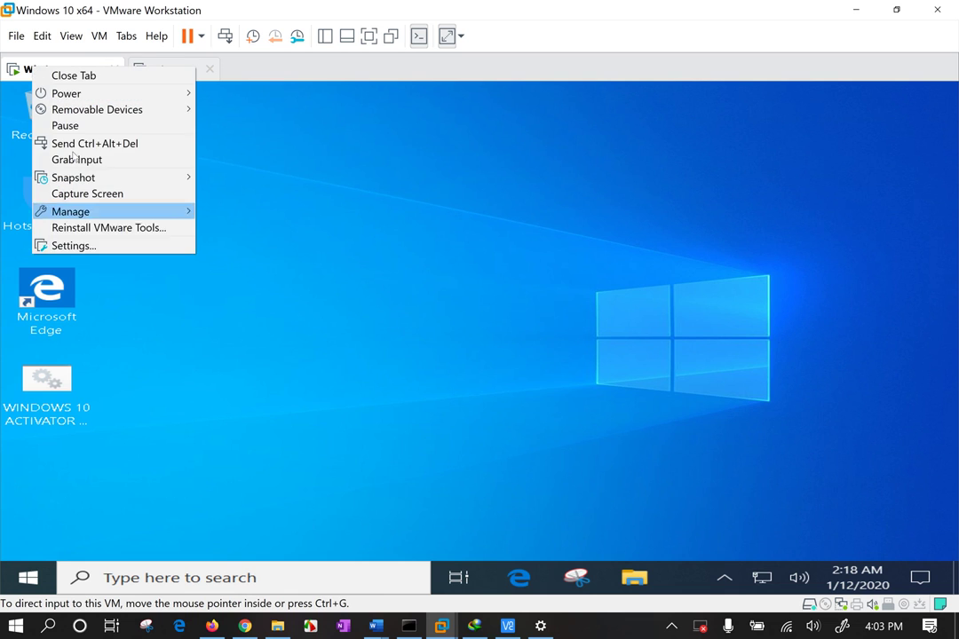
click(99, 251)
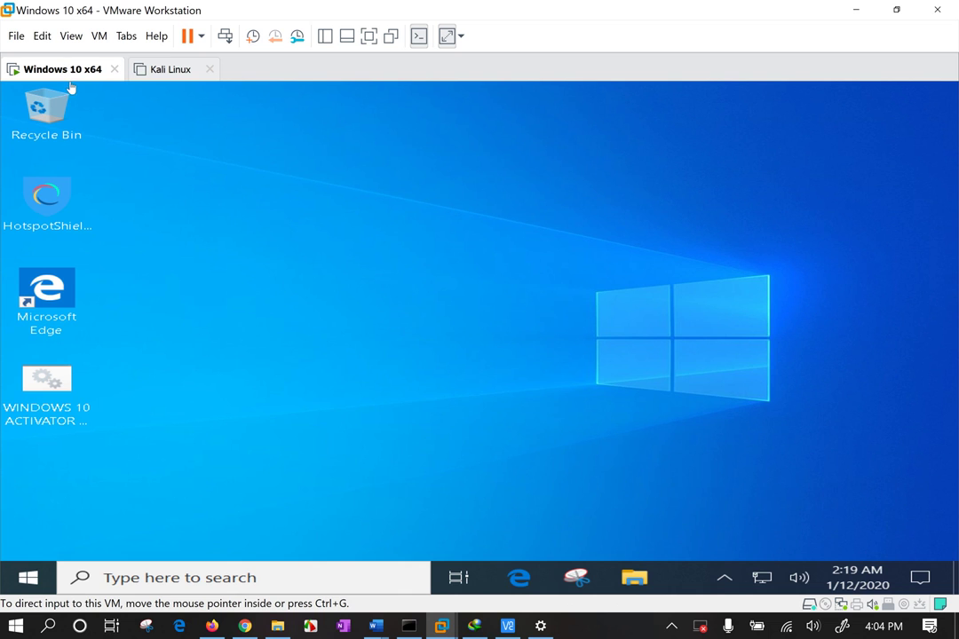
In VM Settings > Options > VNC Connections, enable VNC connections on port 5900
key(ctrl+d)
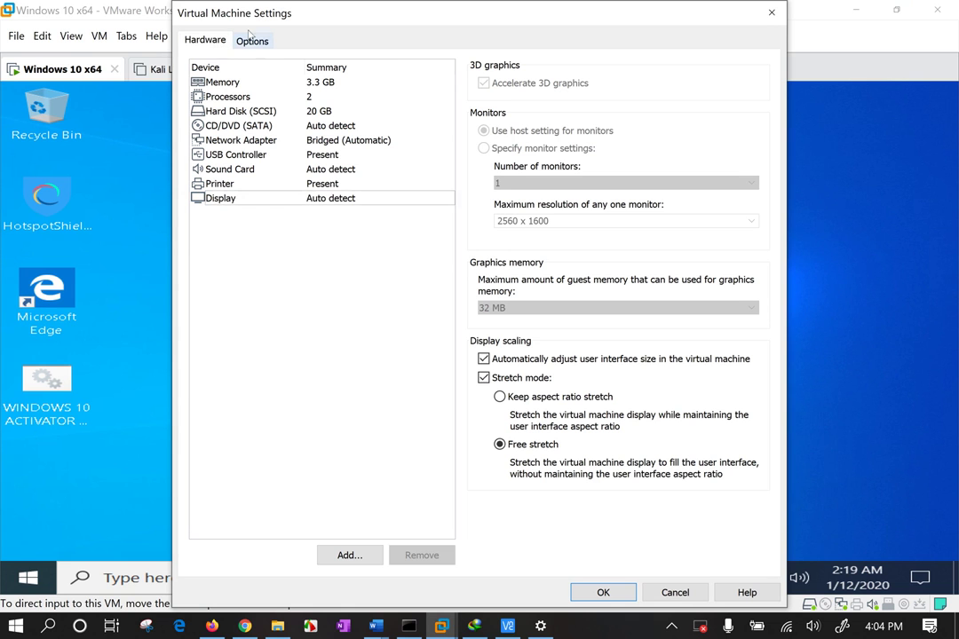
click(253, 42)
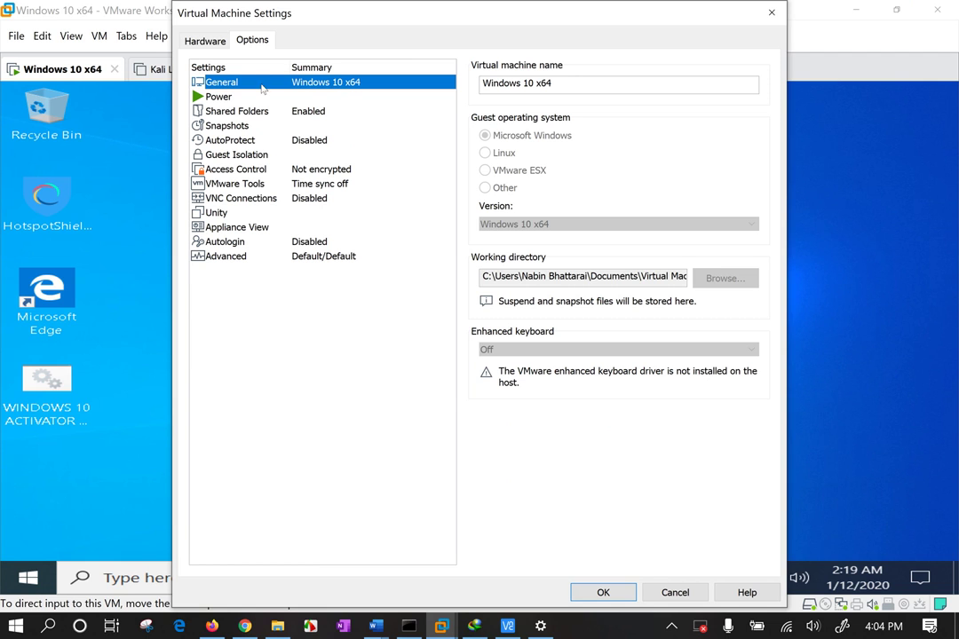
click(256, 199)
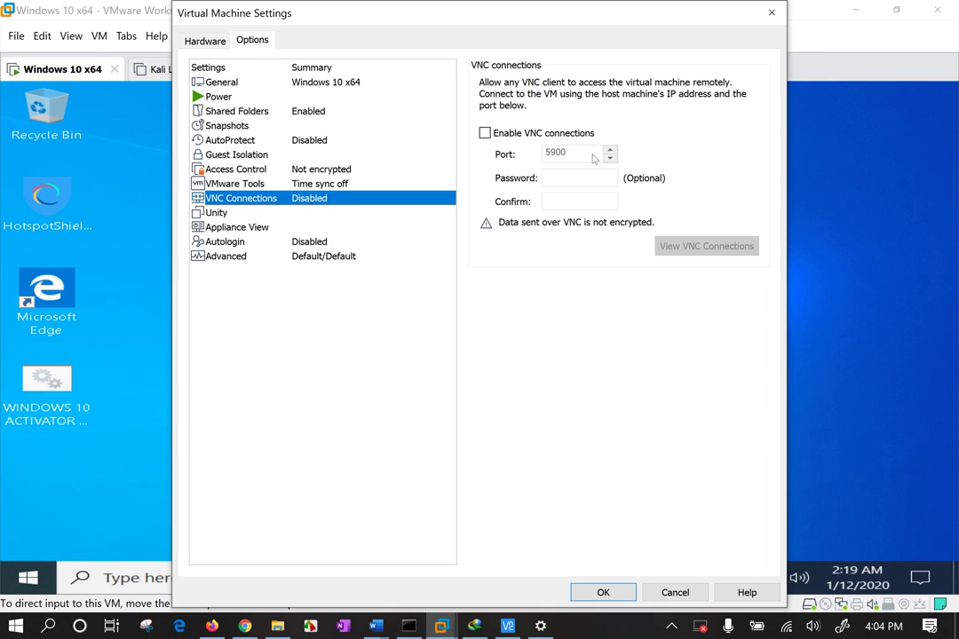
click(485, 133)
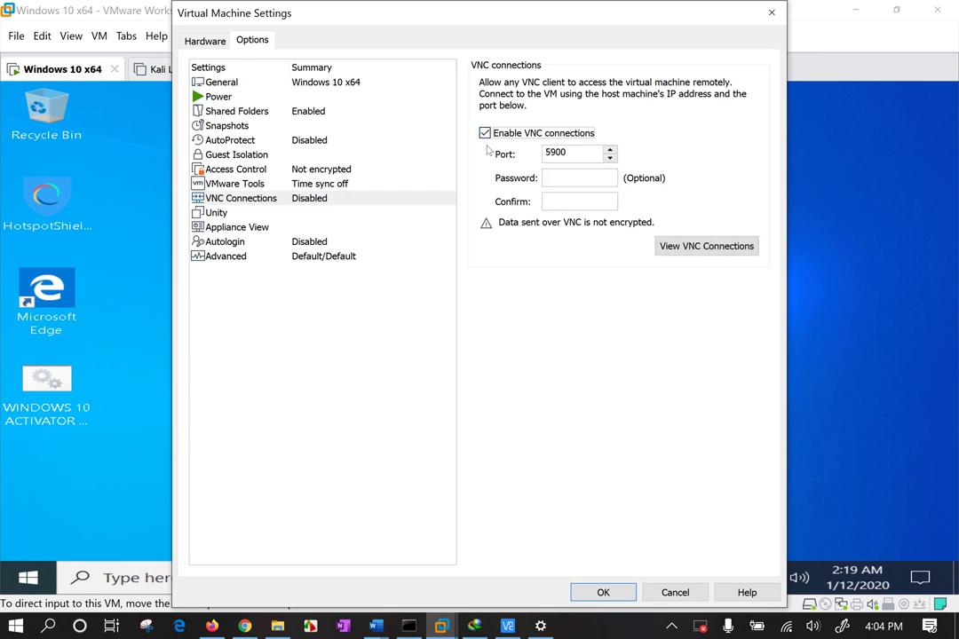
click(574, 153)
double_click(556, 152)
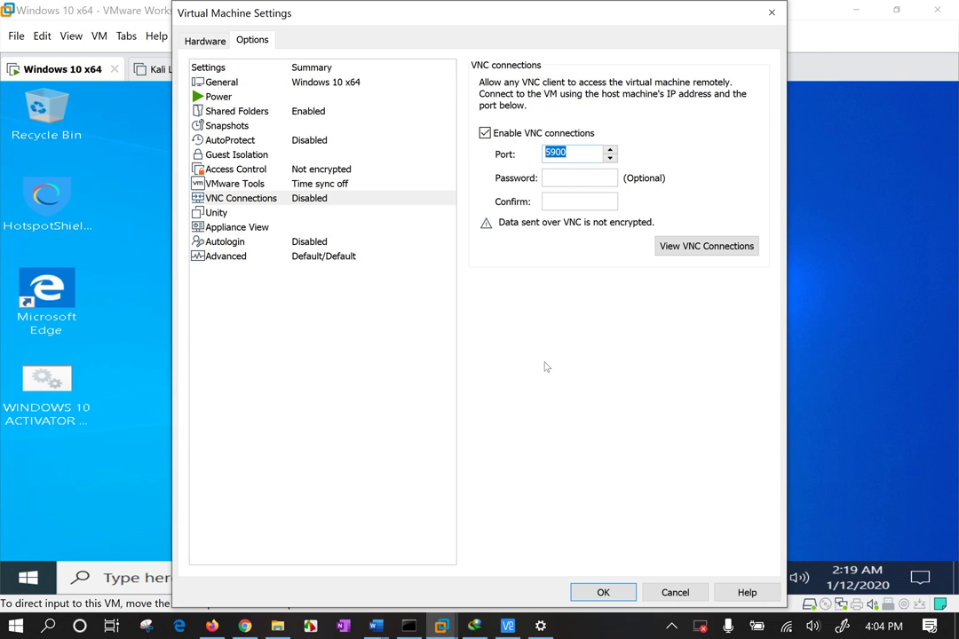
Enter the VNC password and confirm it in the Confirm field
click(574, 178)
text(******)
key(Tab)
text(***)
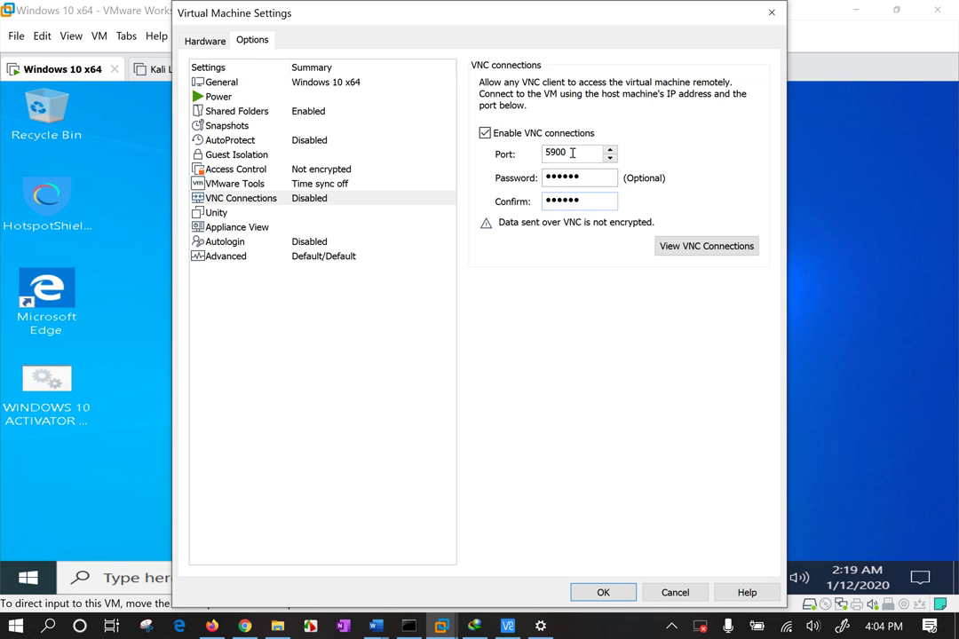
drag(572, 152, 534, 154)
key(Tab)
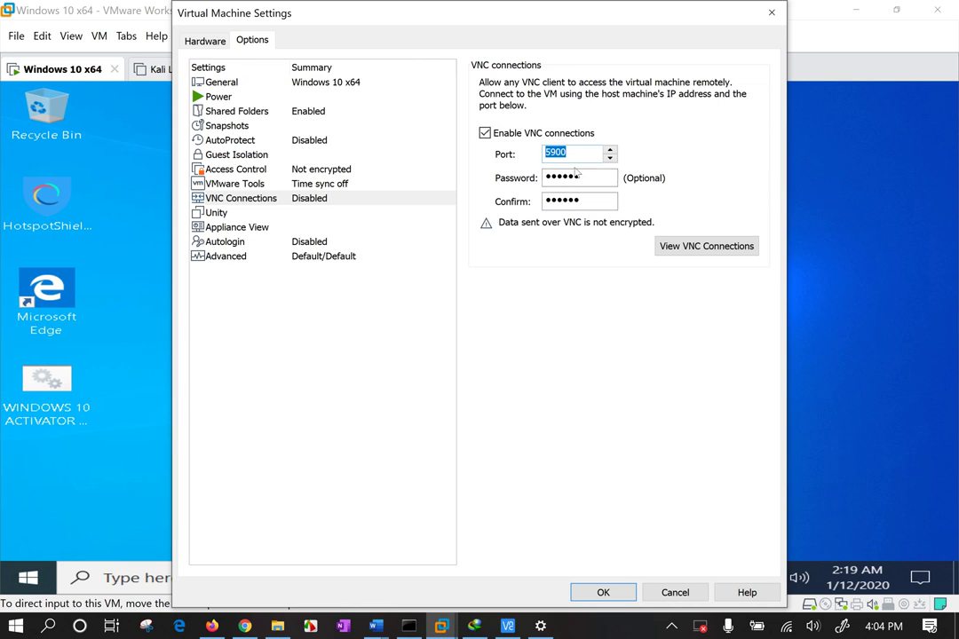
key(Tab)
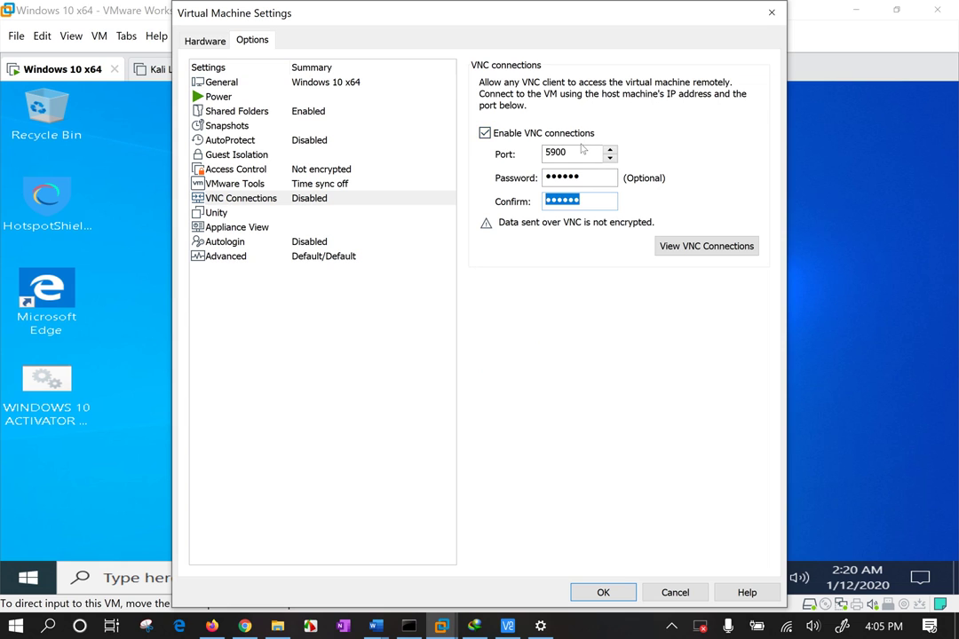
drag(597, 151, 463, 148)
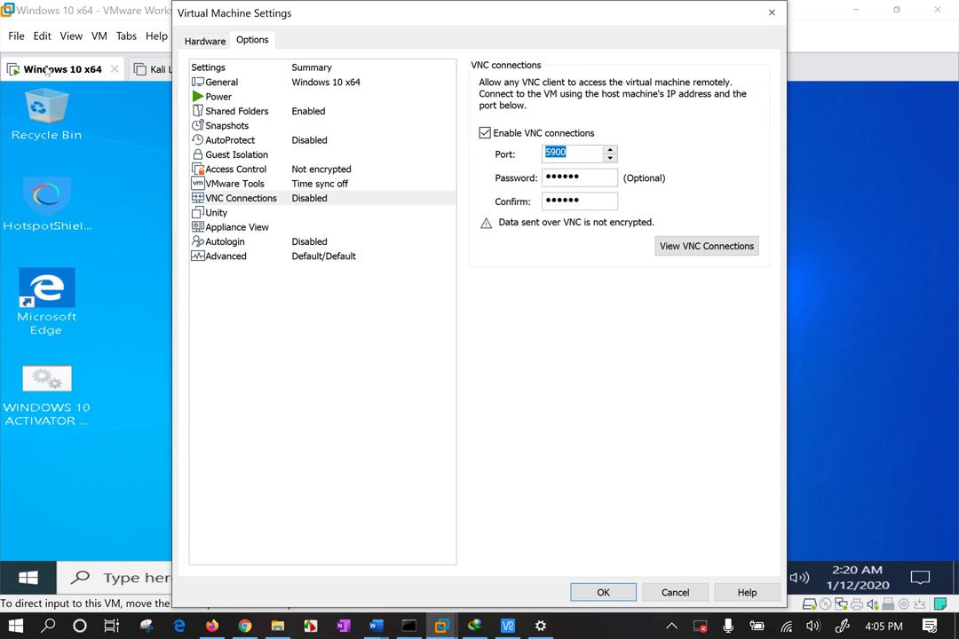
Apply the VNC settings with OK and allow VMware Workstation VMX through the firewall, including Private networks
click(605, 591)
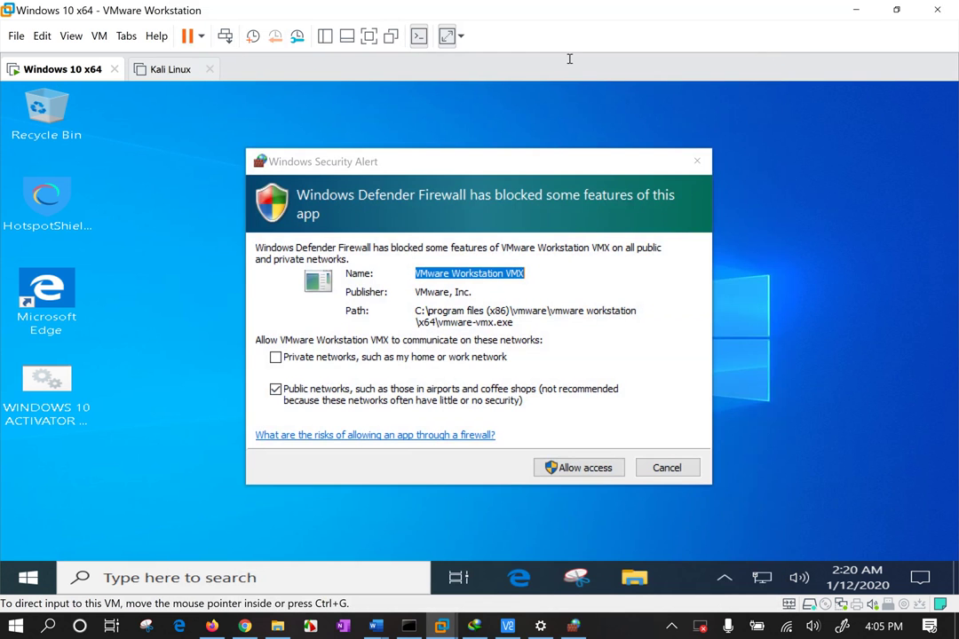
click(488, 279)
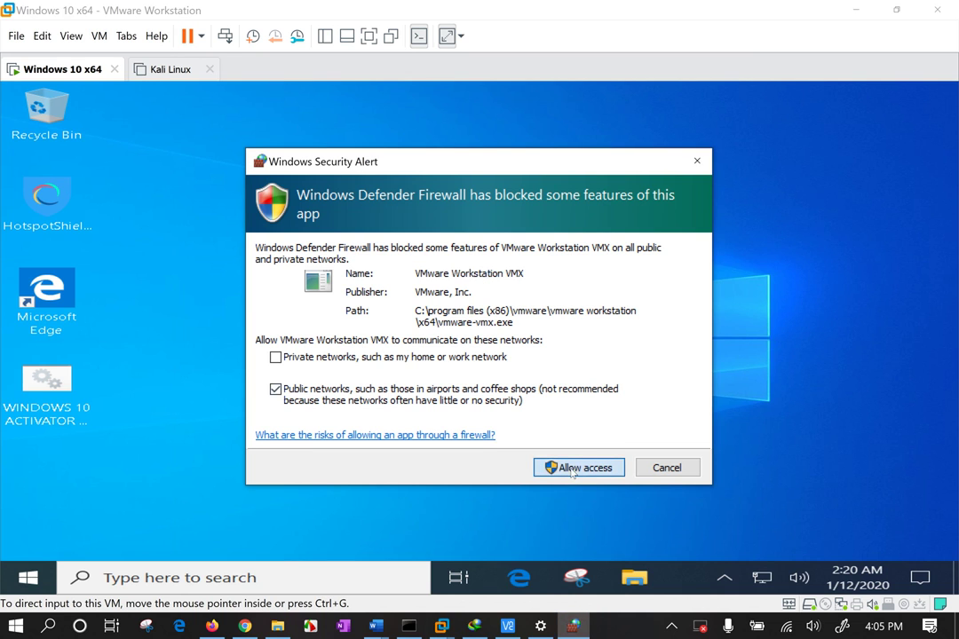
click(275, 357)
click(598, 465)
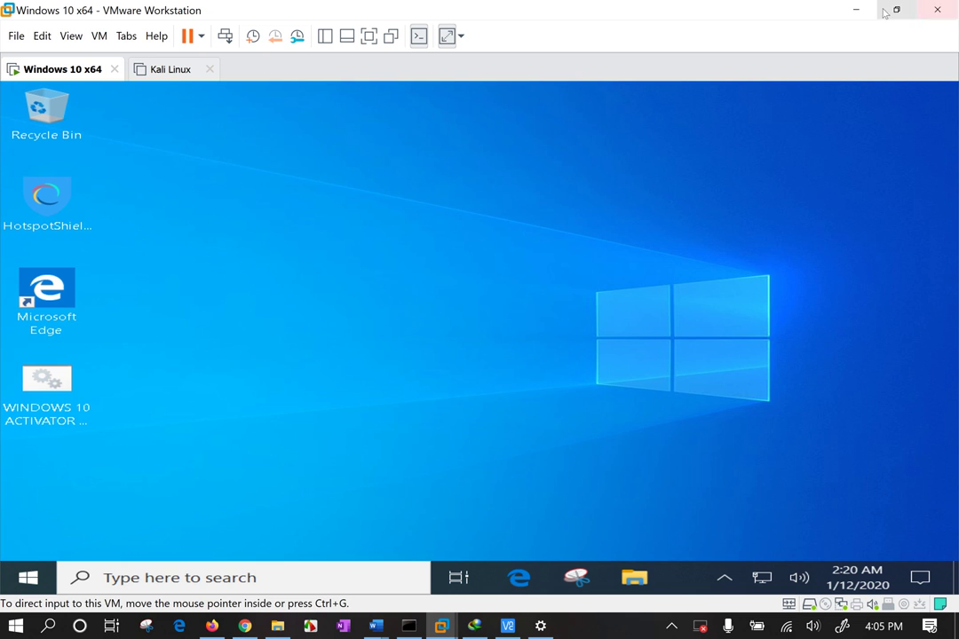
Place a narrowed VNC Viewer window on the left and the restored VMware window on the right
drag(718, 13, 878, 147)
drag(590, 58, 541, 52)
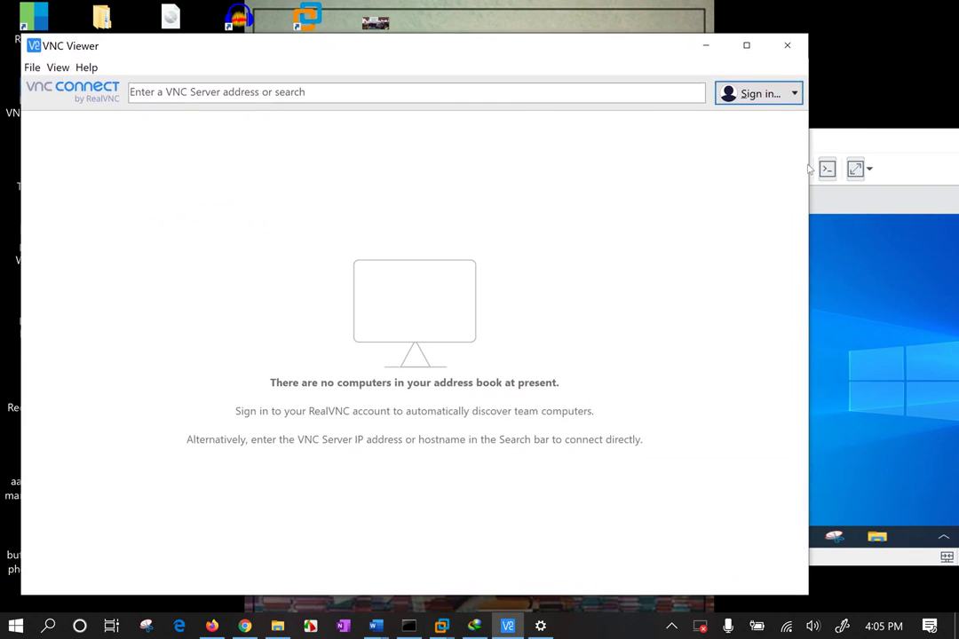
drag(809, 162, 491, 163)
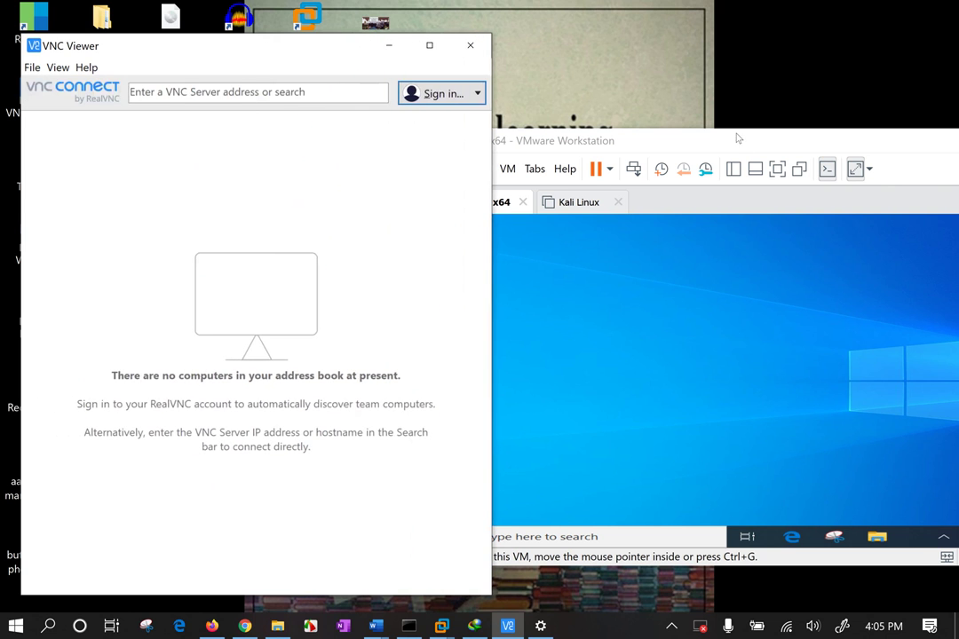
drag(728, 145, 815, 102)
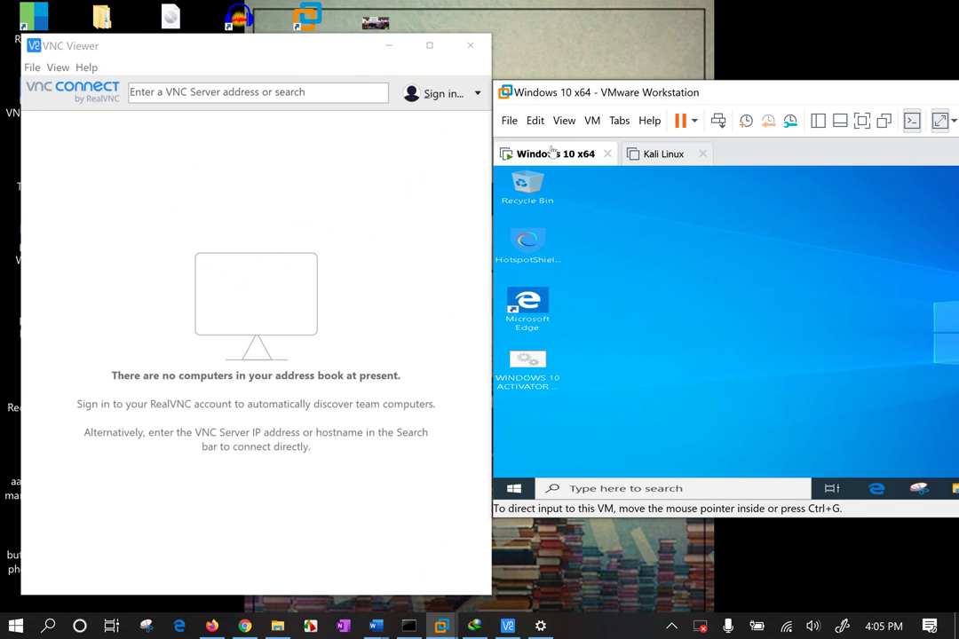
click(287, 203)
mouse_move(229, 53)
mouse_down()
mouse_move(231, 86)
mouse_move(231, 60)
mouse_up()
drag(717, 93, 728, 95)
click(554, 572)
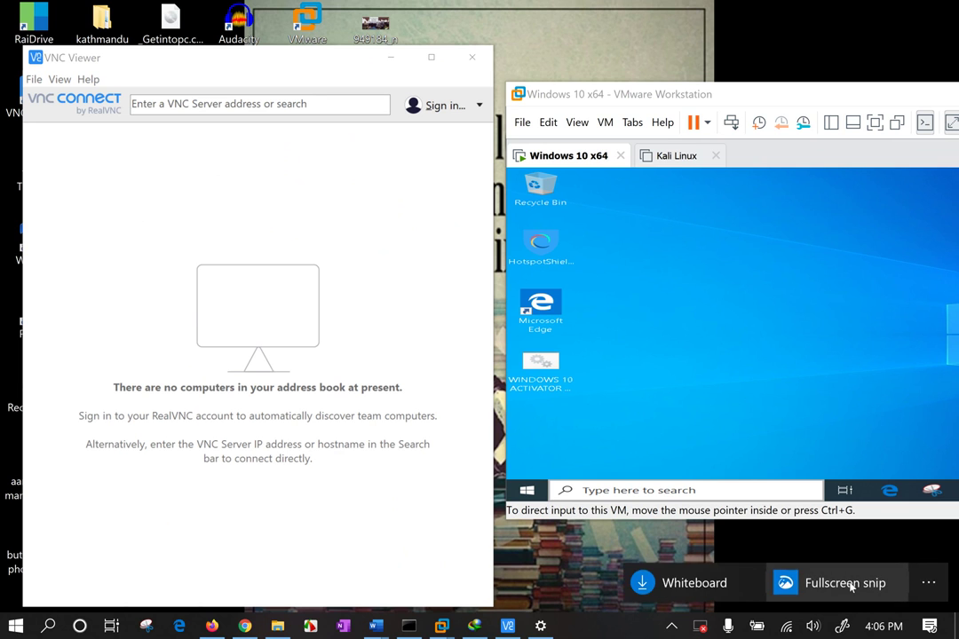
Take a fullscreen snip and set the ballpoint pen colour to red
click(846, 584)
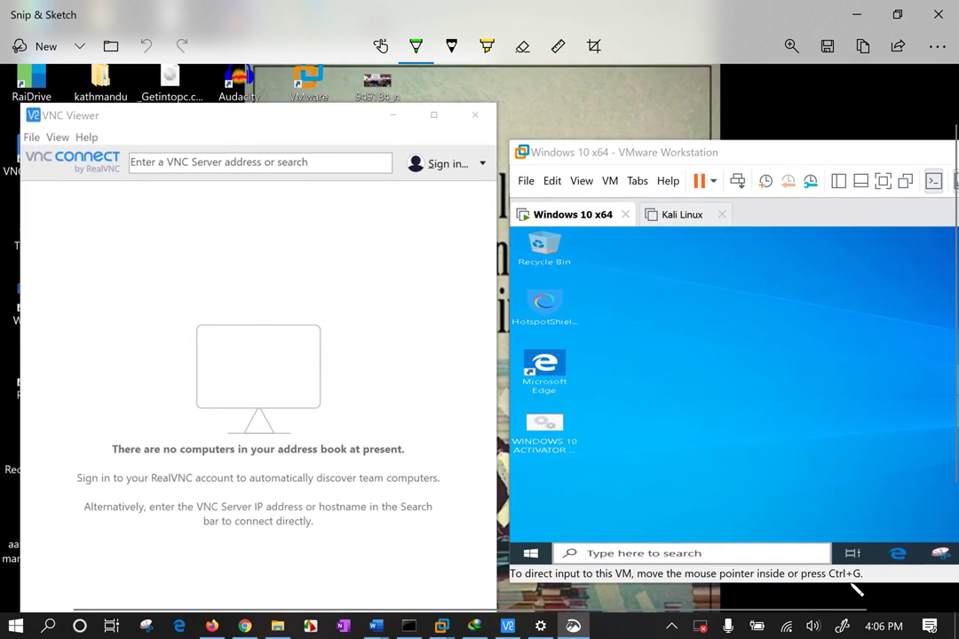
click(416, 46)
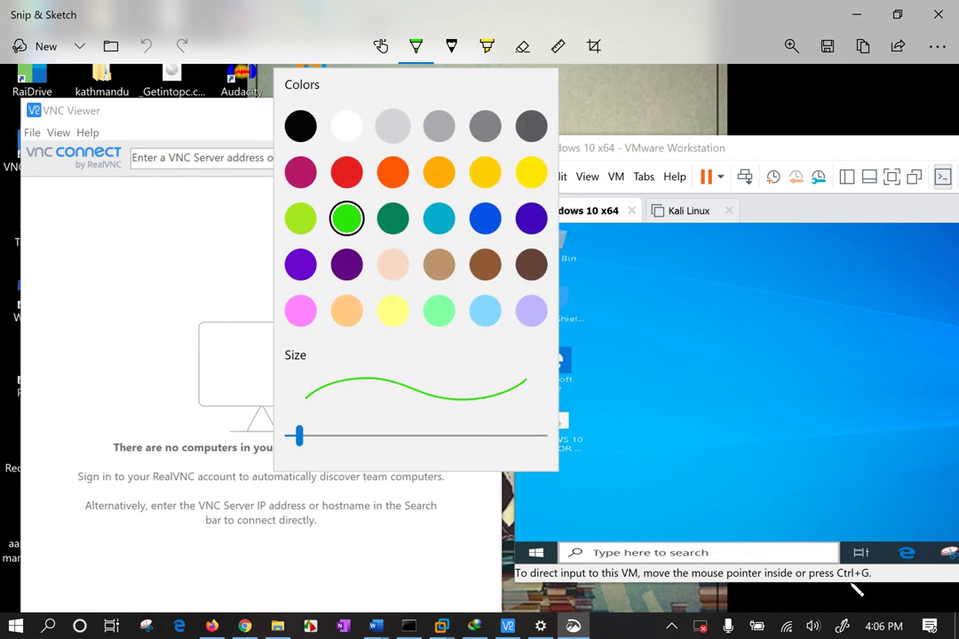
click(302, 171)
Draw a red tick at the Windows 10 x64 VM, write '5900' and 'VNC', and loop the VM desktop
drag(573, 224, 613, 204)
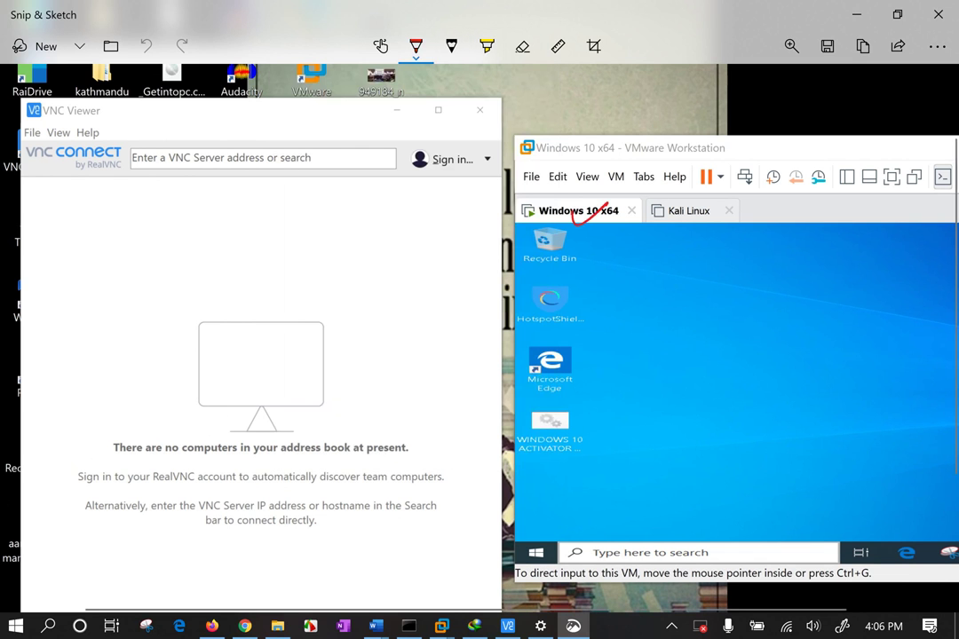
drag(633, 129, 618, 156)
mouse_move(636, 135)
mouse_down()
mouse_move(644, 130)
mouse_move(645, 149)
mouse_up()
mouse_move(672, 113)
mouse_down()
mouse_move(664, 131)
mouse_move(674, 114)
mouse_up()
drag(696, 109, 694, 109)
drag(605, 88, 667, 77)
drag(694, 75, 681, 90)
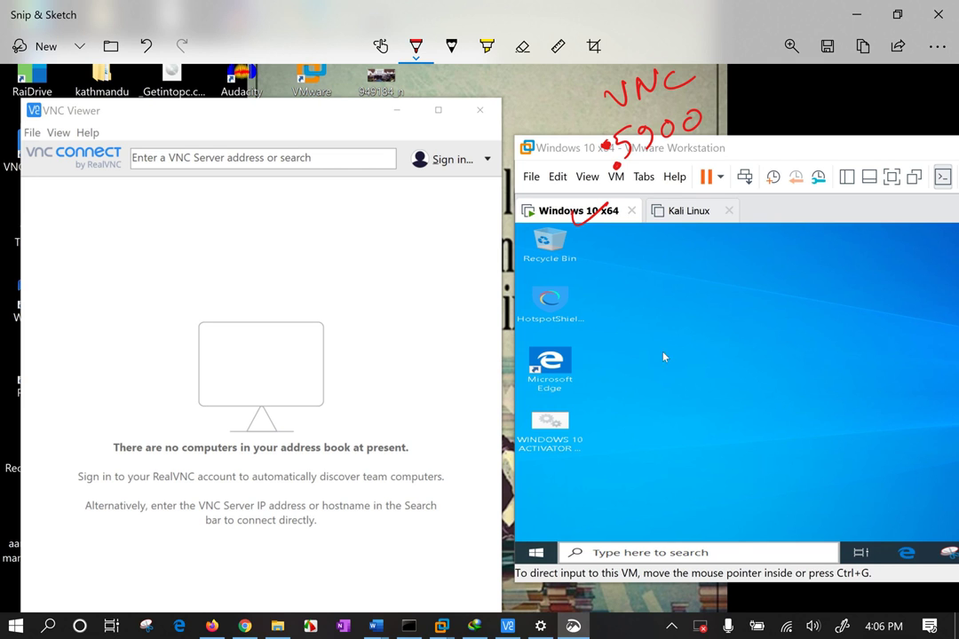
mouse_move(651, 286)
mouse_down()
mouse_move(641, 324)
mouse_move(660, 270)
mouse_move(696, 320)
mouse_move(638, 359)
mouse_up()
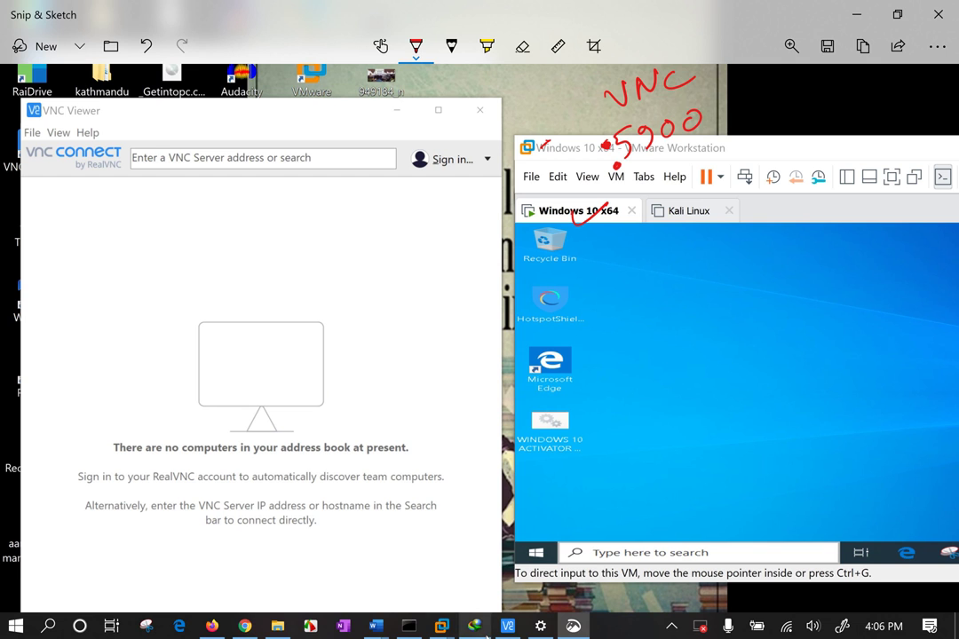
Run ipconfig in Command Prompt to list the network adapter addresses
click(406, 624)
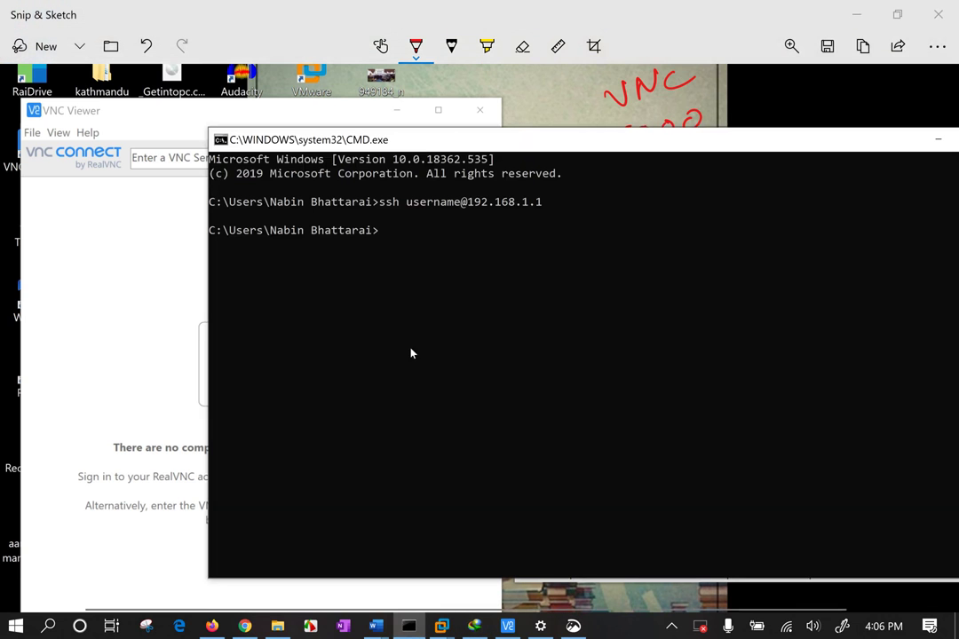
click(416, 317)
text(ipconfig)
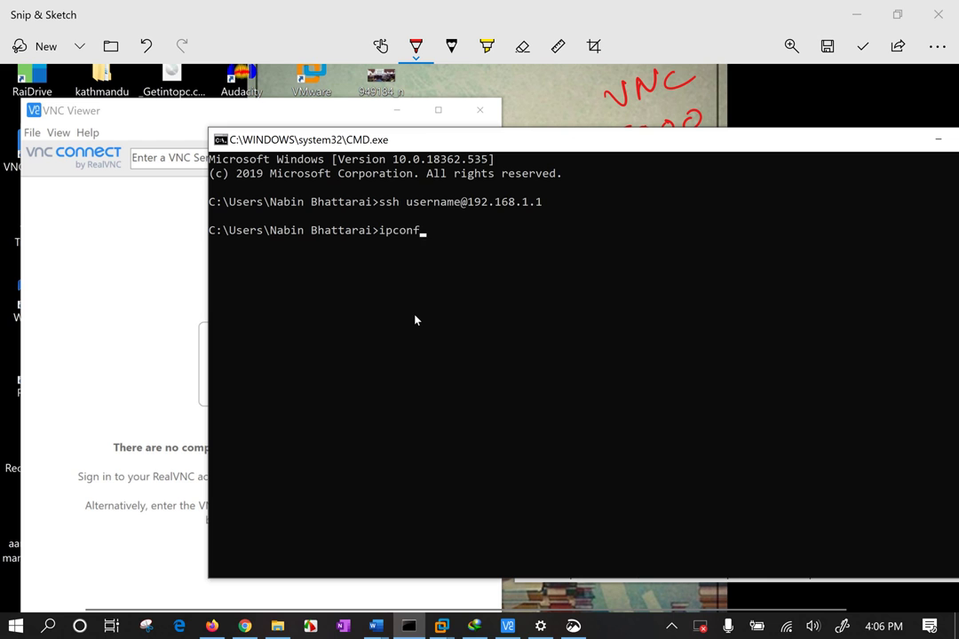
key(Return)
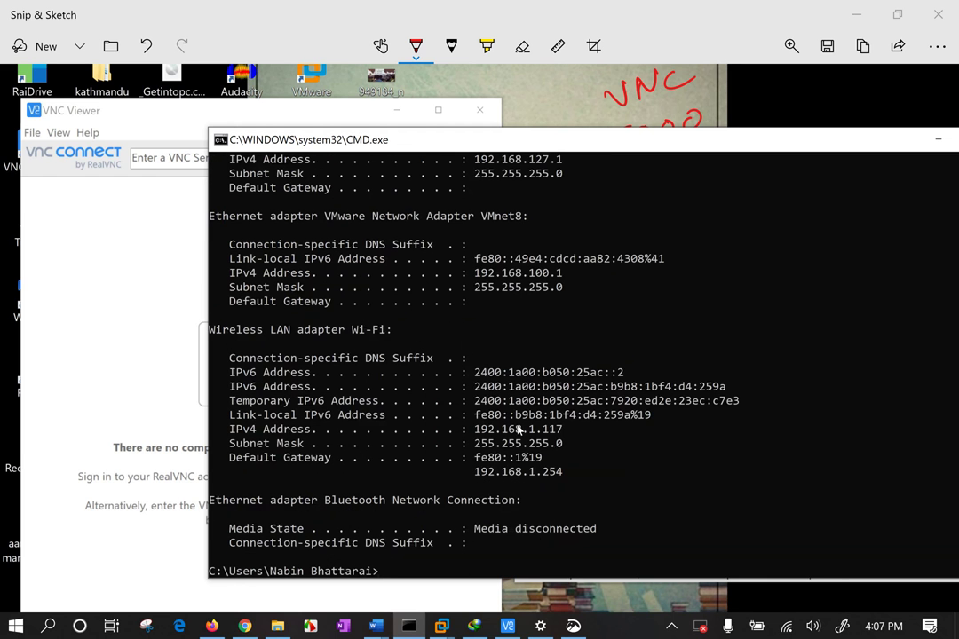
Select and copy the Wi-Fi IPv4 address 192.168.1.117
drag(475, 373, 623, 373)
click(559, 430)
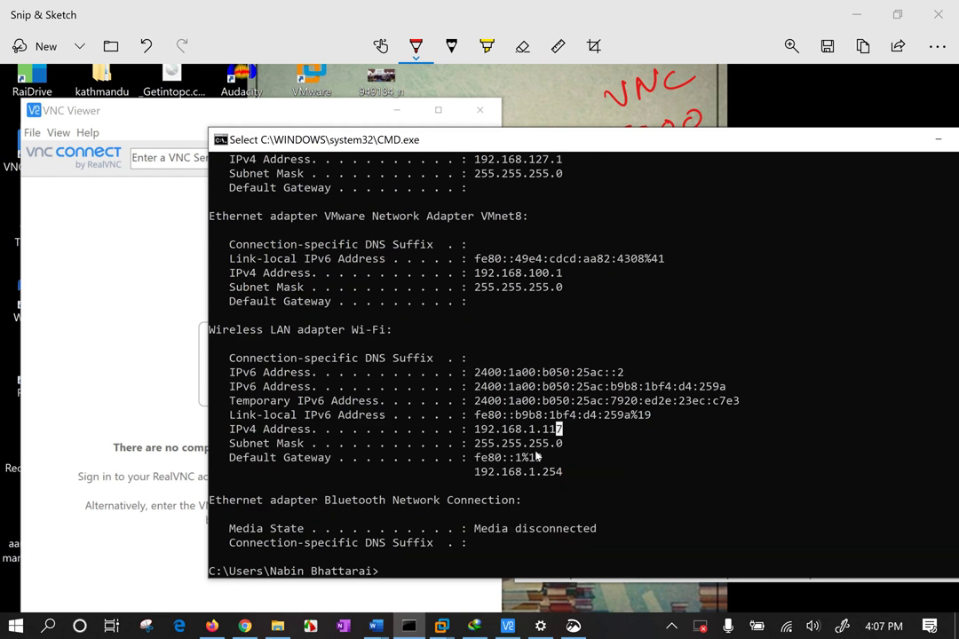
drag(477, 430, 559, 432)
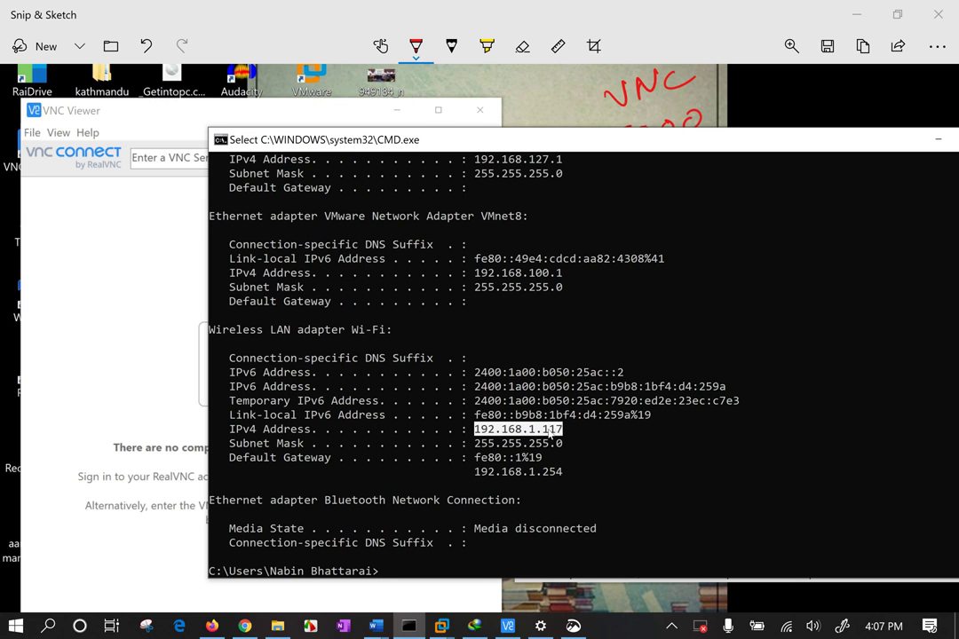
right_click(548, 430)
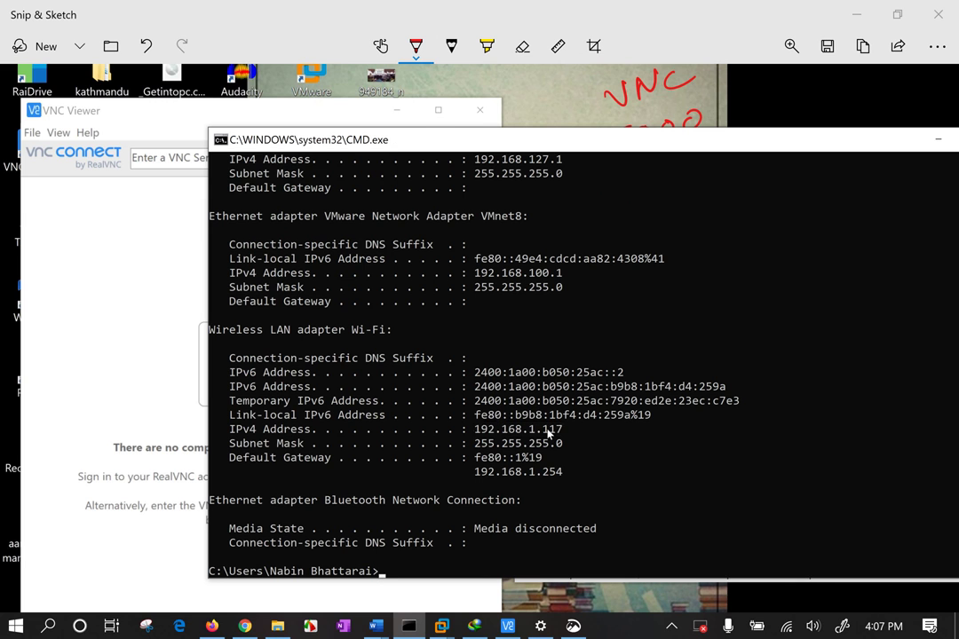
Handwrite 192.168.1.117:5900 in red over the VNC Viewer address box
click(154, 164)
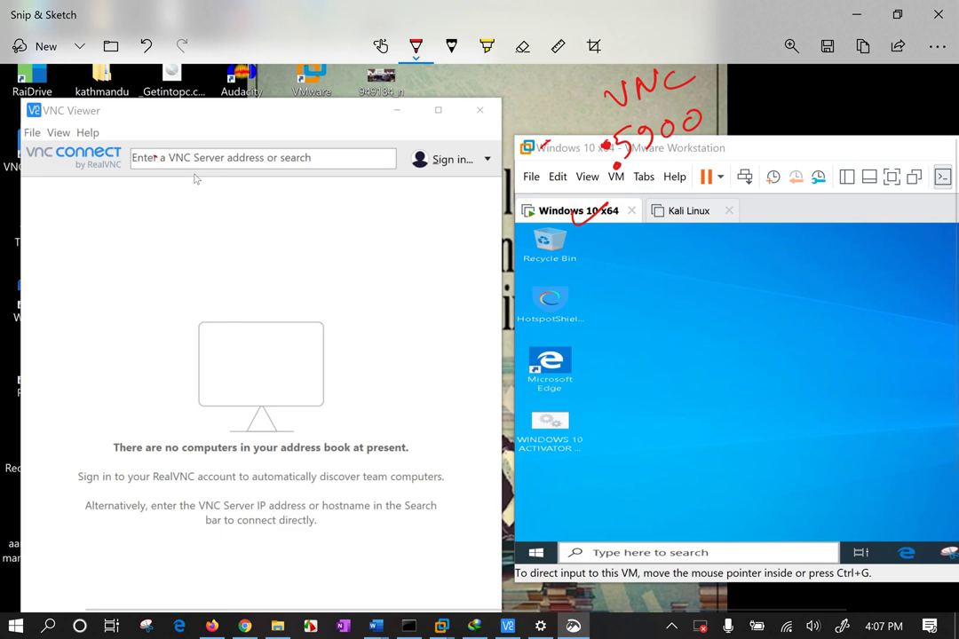
mouse_move(142, 153)
mouse_down()
mouse_move(139, 178)
mouse_move(216, 165)
mouse_move(232, 151)
mouse_move(257, 165)
mouse_move(332, 167)
mouse_up()
click(190, 165)
click(248, 162)
click(265, 157)
click(358, 137)
mouse_move(377, 139)
mouse_down()
mouse_move(367, 158)
mouse_move(392, 160)
mouse_move(416, 140)
mouse_move(437, 139)
mouse_up()
Draw a box over the address-book area containing 'pass', the password, and an underlined 'ok'
mouse_move(173, 249)
mouse_down()
mouse_move(171, 406)
mouse_move(373, 400)
mouse_move(184, 397)
mouse_up()
mouse_move(202, 258)
mouse_down()
mouse_move(202, 316)
mouse_move(204, 286)
mouse_up()
drag(226, 259, 238, 286)
drag(265, 258, 242, 282)
drag(304, 251, 276, 282)
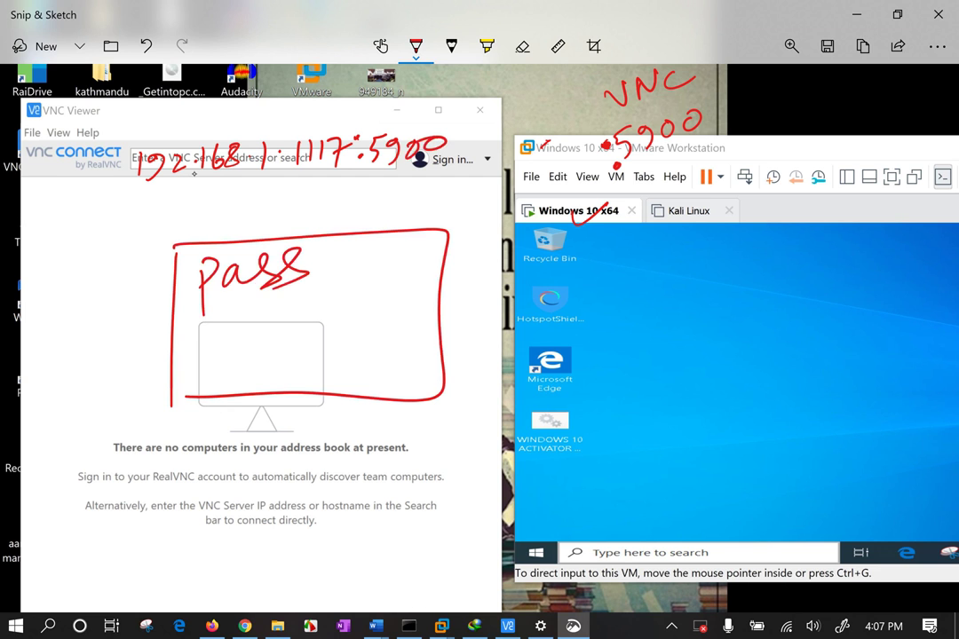
mouse_move(214, 324)
mouse_down()
mouse_move(214, 356)
mouse_move(266, 319)
mouse_move(338, 336)
mouse_up()
mouse_move(353, 298)
mouse_down()
mouse_move(352, 348)
mouse_move(385, 300)
mouse_up()
mouse_move(391, 378)
mouse_down()
mouse_move(384, 382)
mouse_move(411, 395)
mouse_up()
drag(417, 391, 471, 383)
Bracket the lower area, circle the VM desktop, draw an arrow, write 'gui', and close Snip & Sketch
mouse_move(222, 433)
mouse_down()
mouse_move(221, 606)
mouse_move(302, 569)
mouse_up()
drag(642, 260, 609, 330)
drag(761, 329, 356, 502)
drag(355, 502, 404, 437)
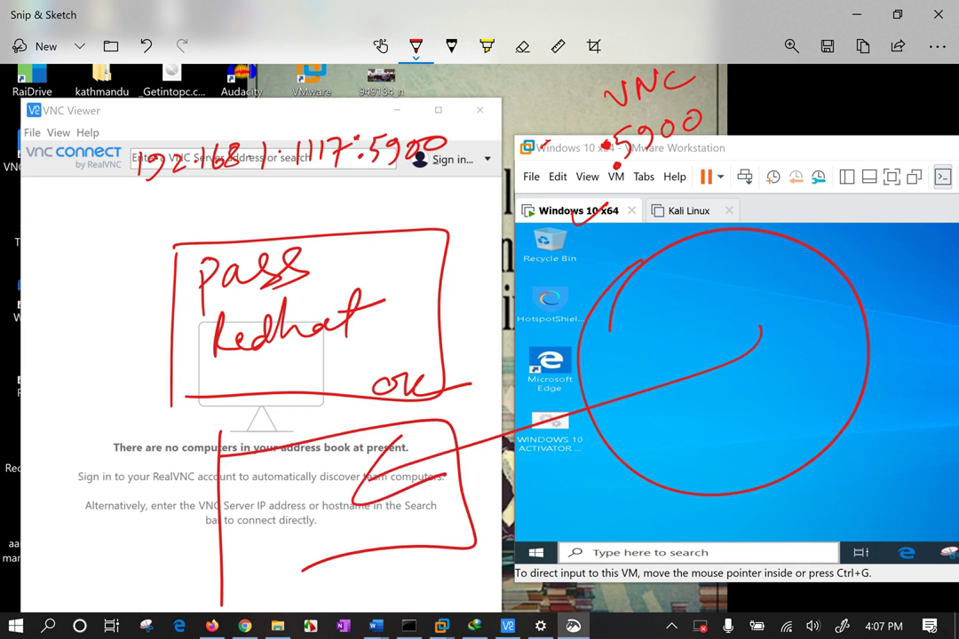
mouse_move(269, 487)
mouse_down()
mouse_move(256, 533)
mouse_move(297, 512)
mouse_up()
drag(294, 476, 296, 478)
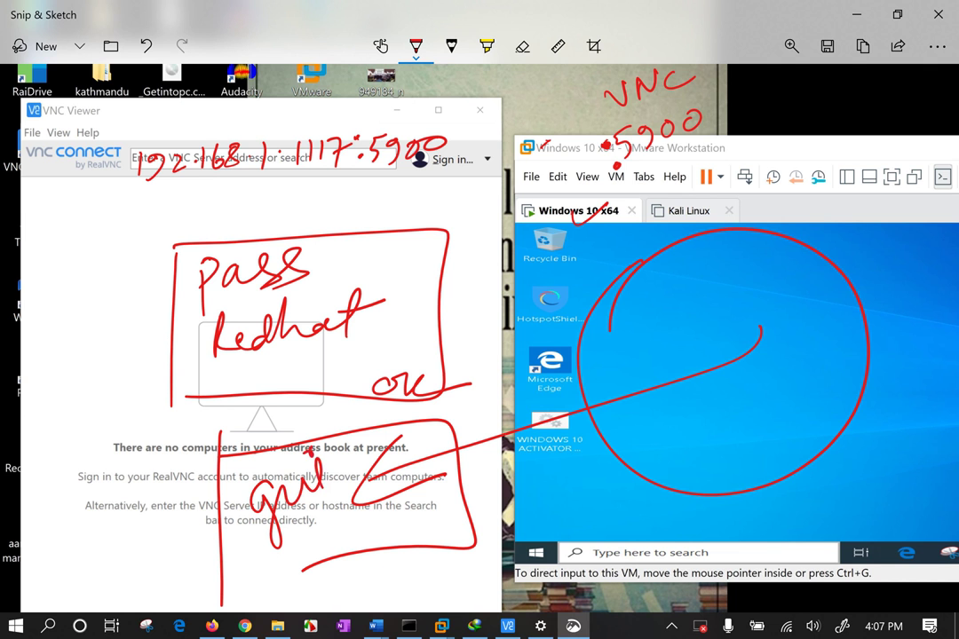
click(857, 15)
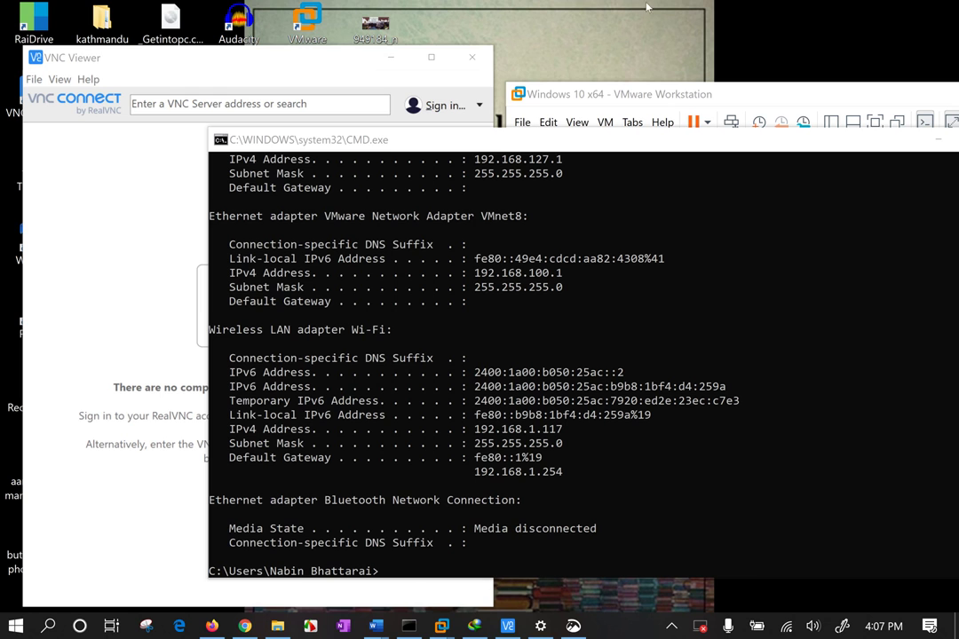
Arrange VNC Viewer beside the Windows 10 x64 VMware window, minimizing the terminal
click(188, 88)
click(188, 103)
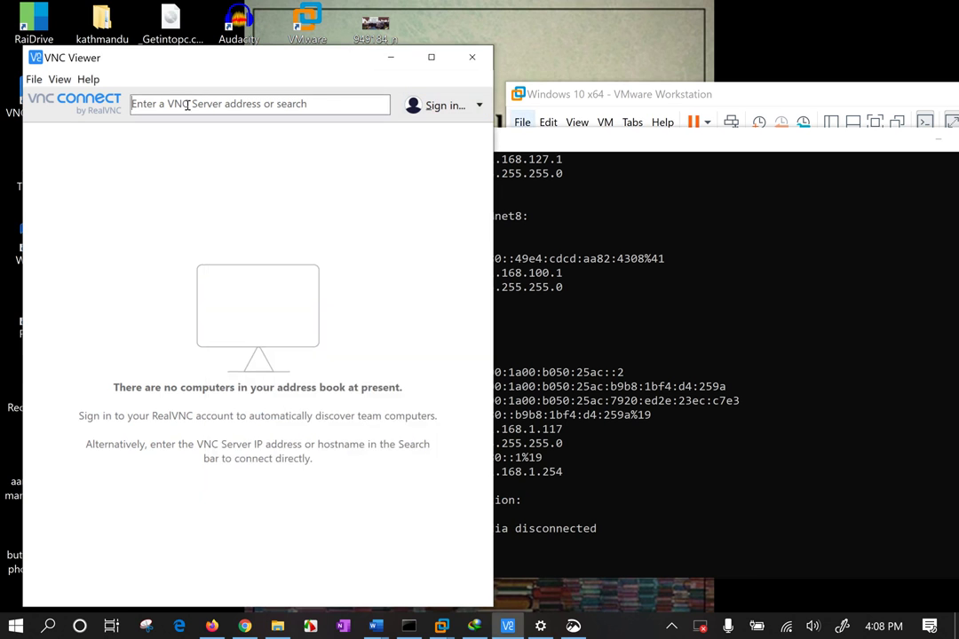
drag(607, 101, 550, 152)
drag(954, 161, 449, 151)
click(520, 145)
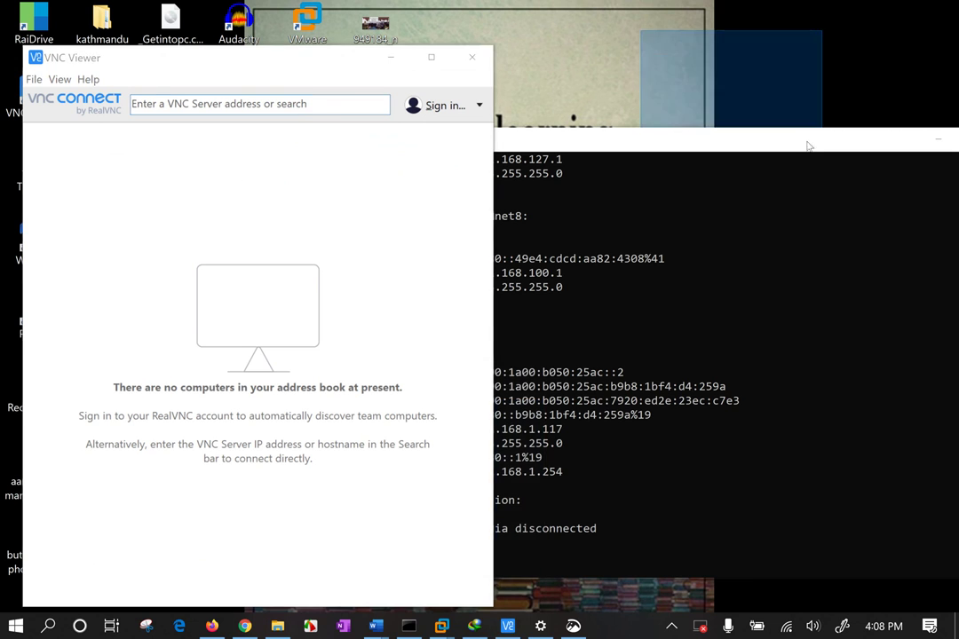
click(938, 140)
drag(627, 68, 908, 570)
drag(651, 120, 804, 361)
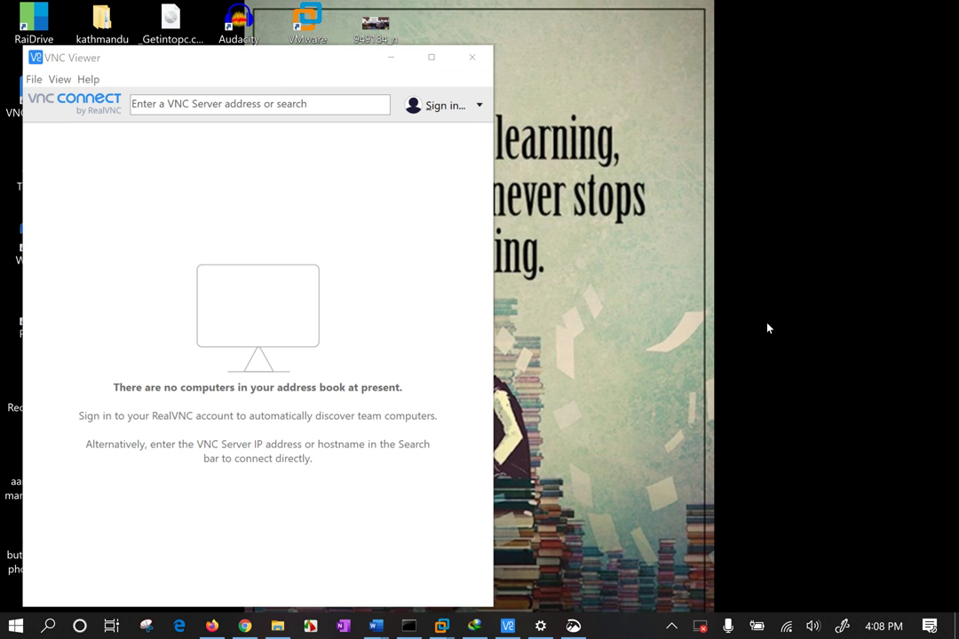
mouse_move(446, 633)
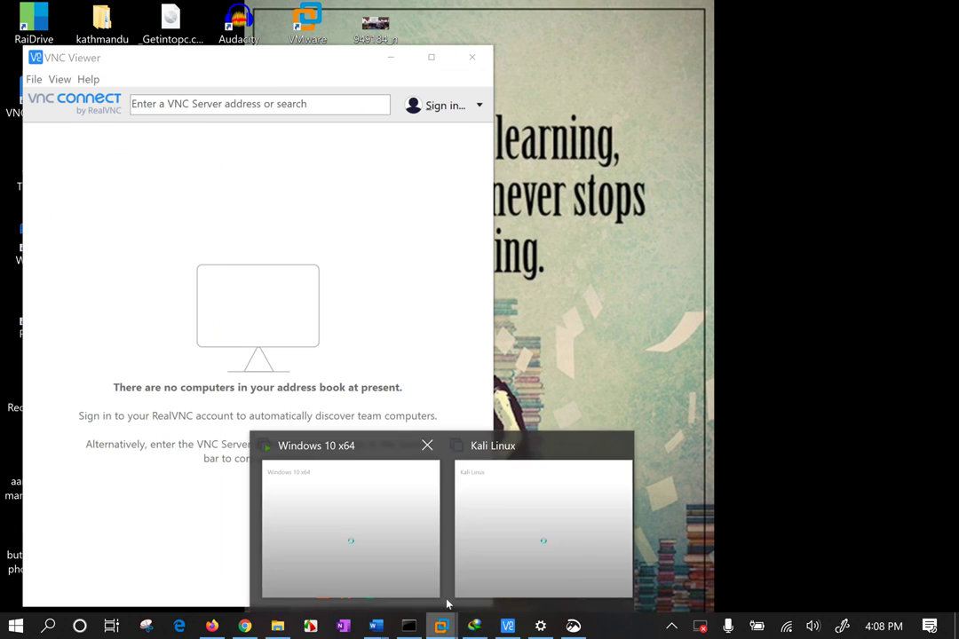
click(324, 509)
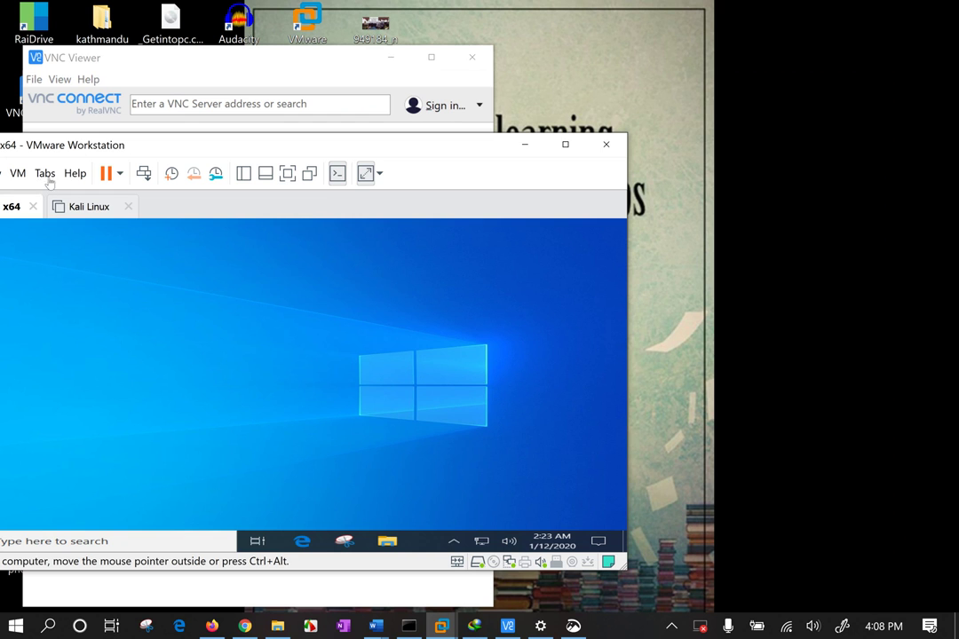
drag(90, 144, 666, 103)
Enter 192.168.1.117 as the server address, connect, and cancel the unencrypted-connection warning
click(158, 105)
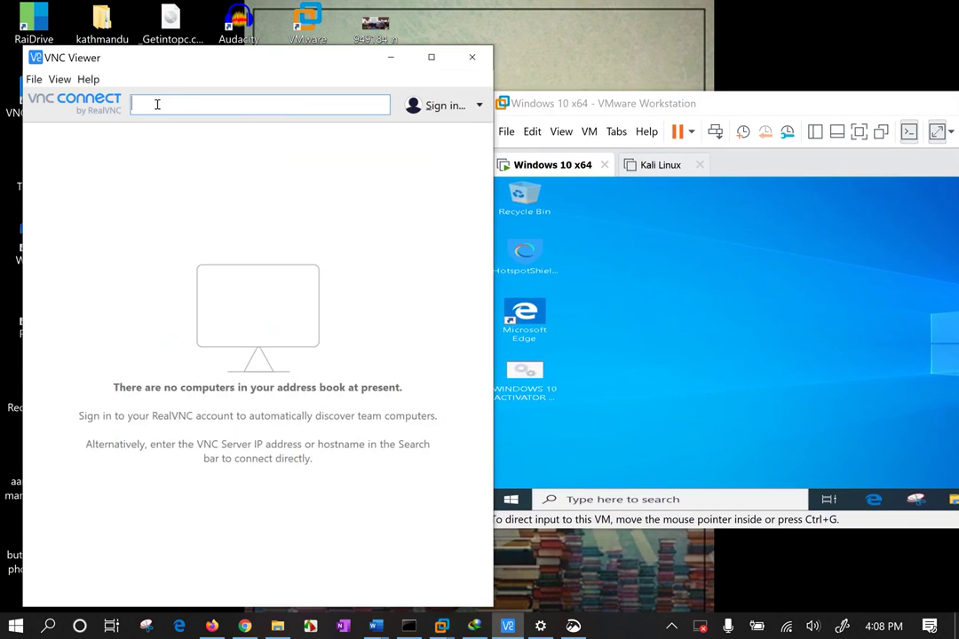
text(192)
key(BackSpace)
key(BackSpace)
key(BackSpace)
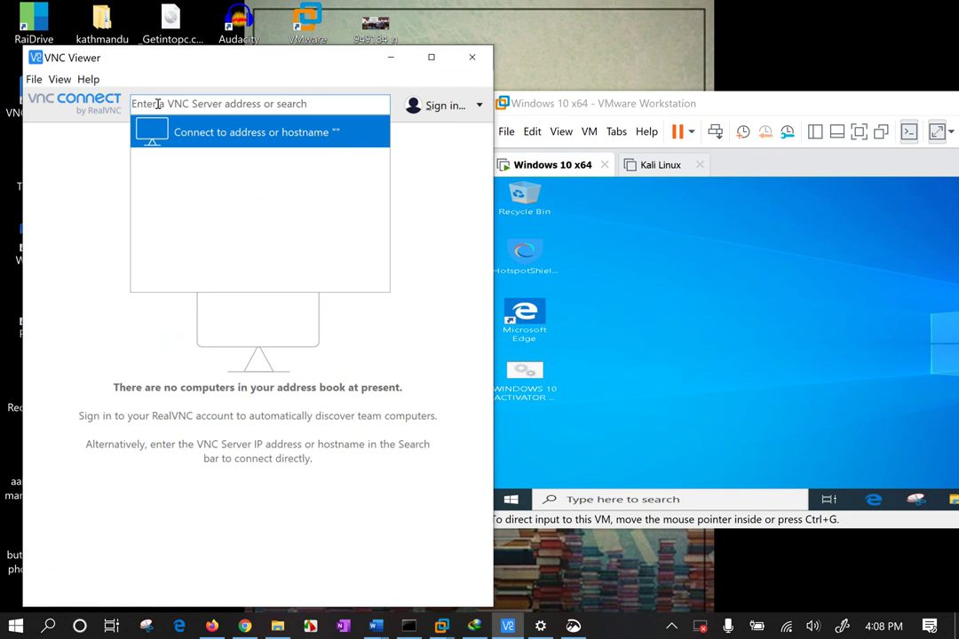
text(192.)
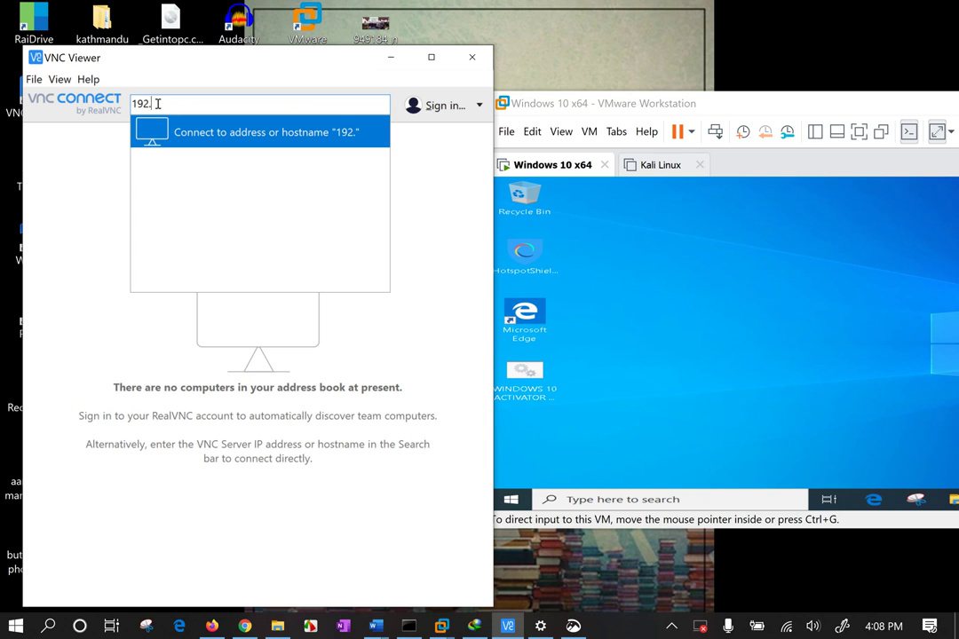
text(168.1.117)
click(203, 131)
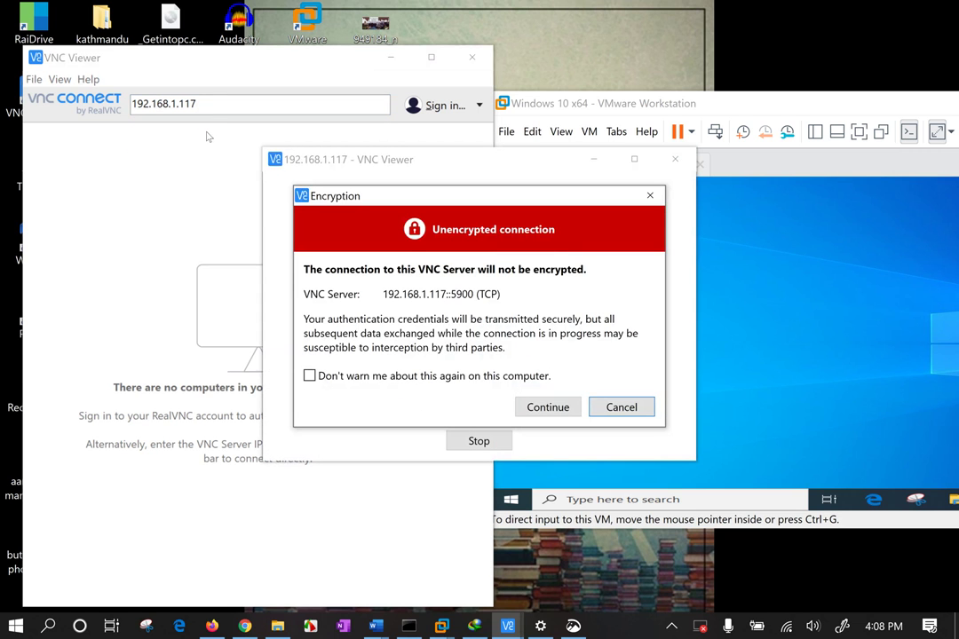
click(637, 410)
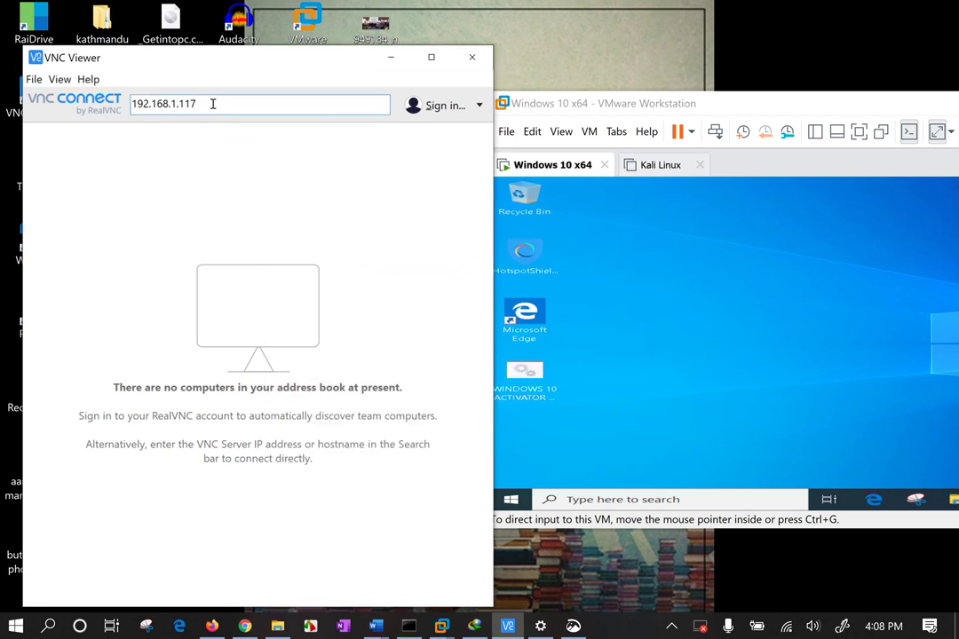
Connect to 192.168.1.117:5900, accepting the unencrypted-connection warning
text(:5900)
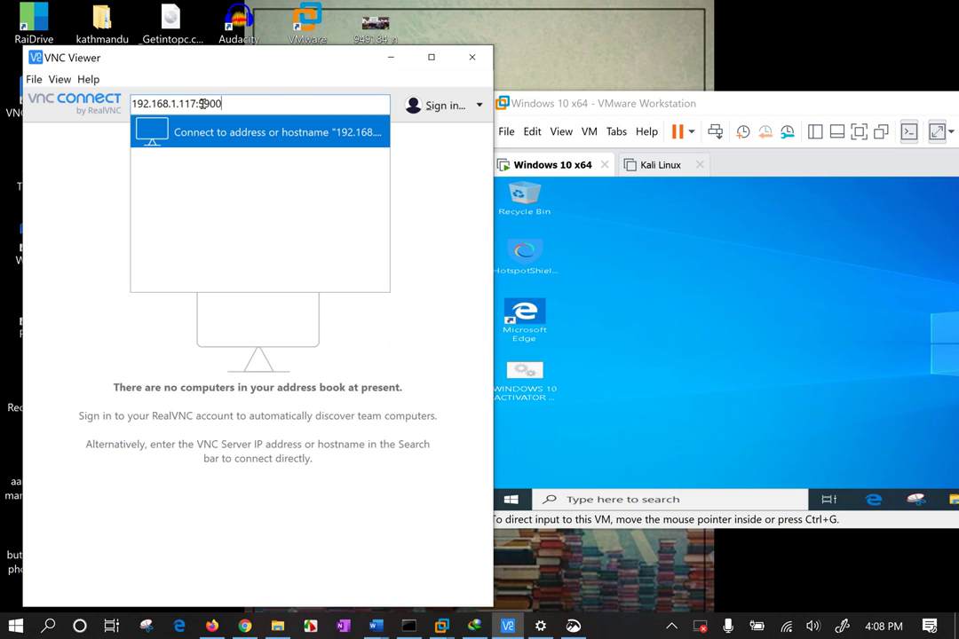
key(Return)
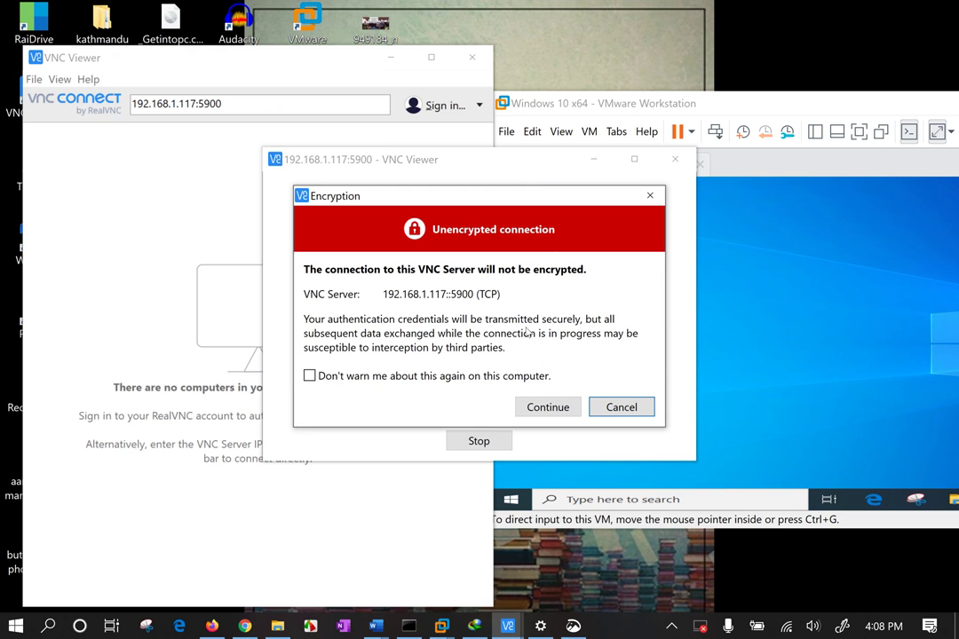
click(551, 408)
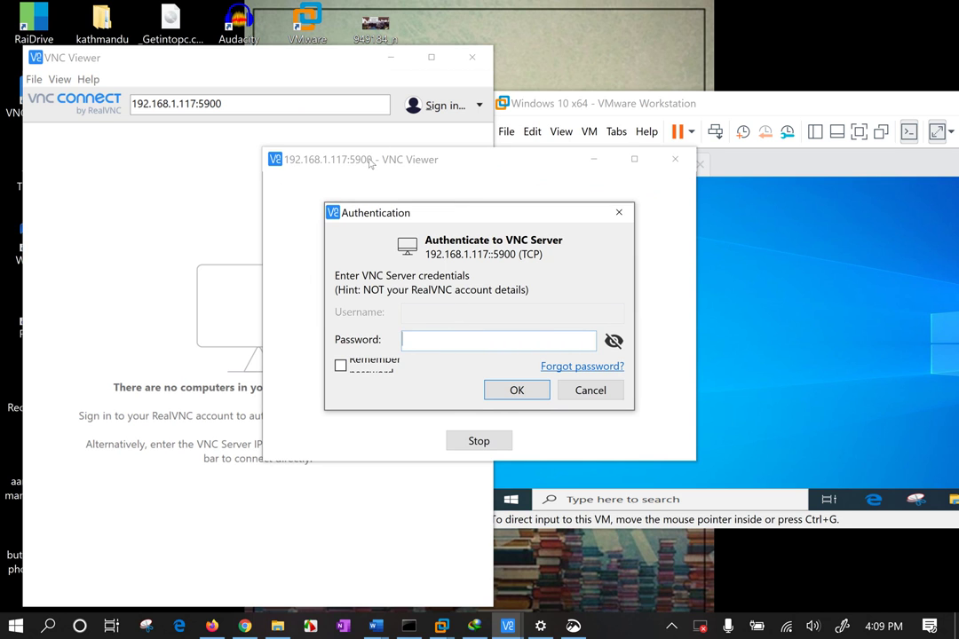
drag(429, 219, 306, 218)
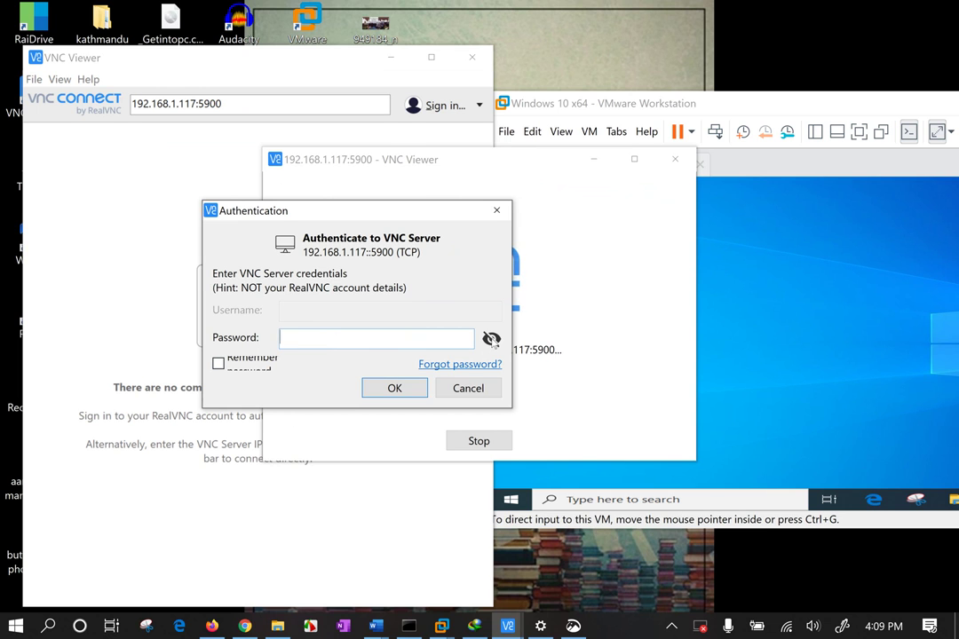
Enter the VNC password with plain-text display on and submit it
click(491, 338)
click(347, 336)
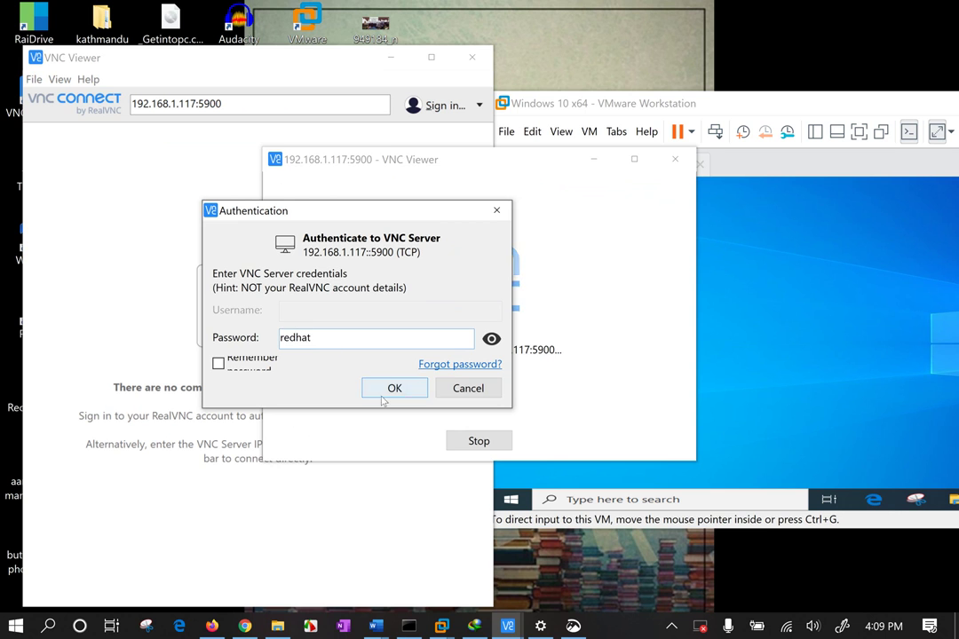
click(386, 384)
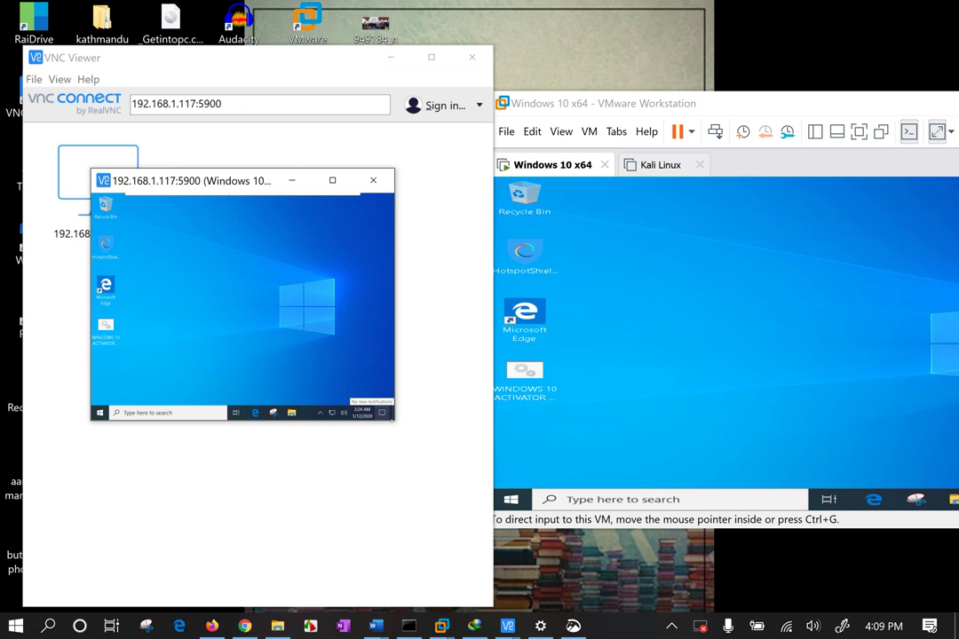
Enlarge the VNC session window, view the remote desktop full screen, then exit full screen
drag(399, 425, 591, 636)
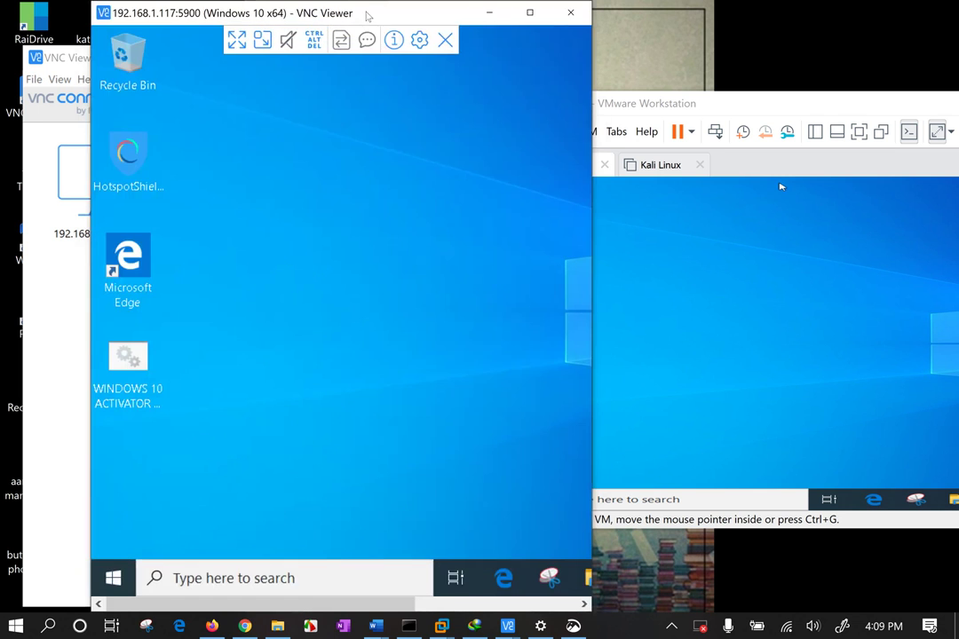
drag(360, 16, 286, 24)
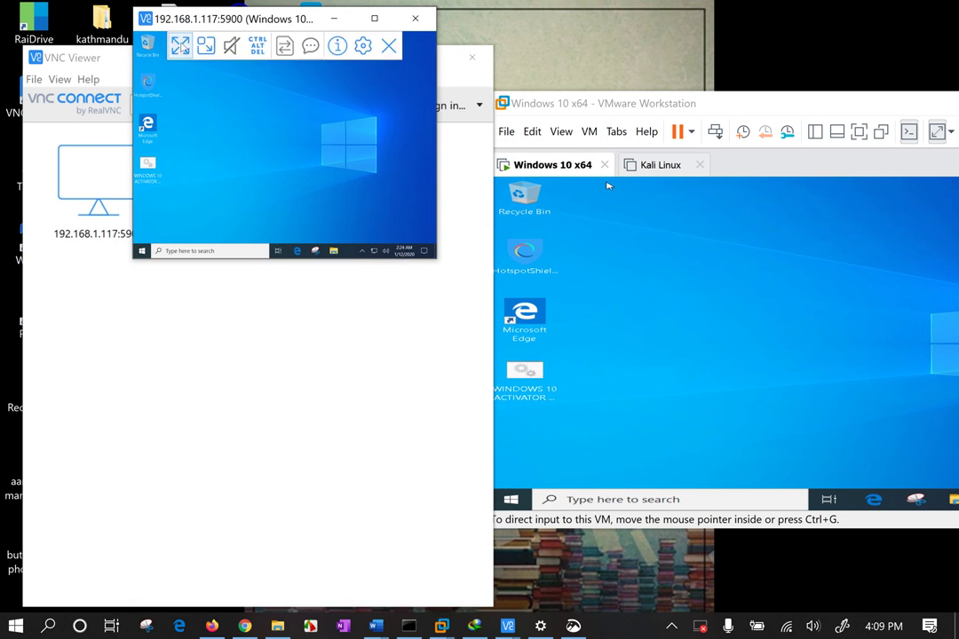
click(177, 45)
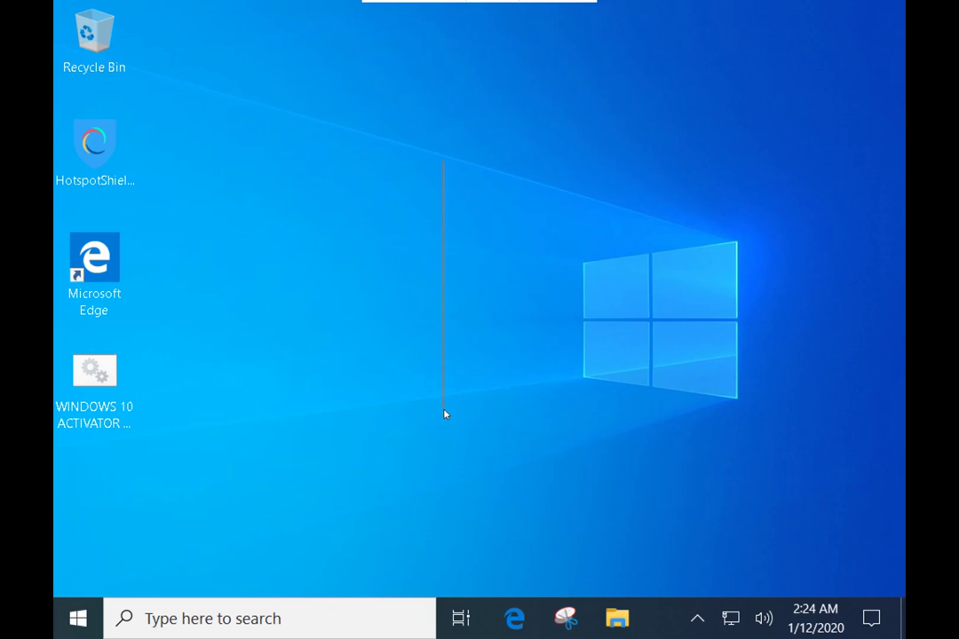
mouse_move(480, 3)
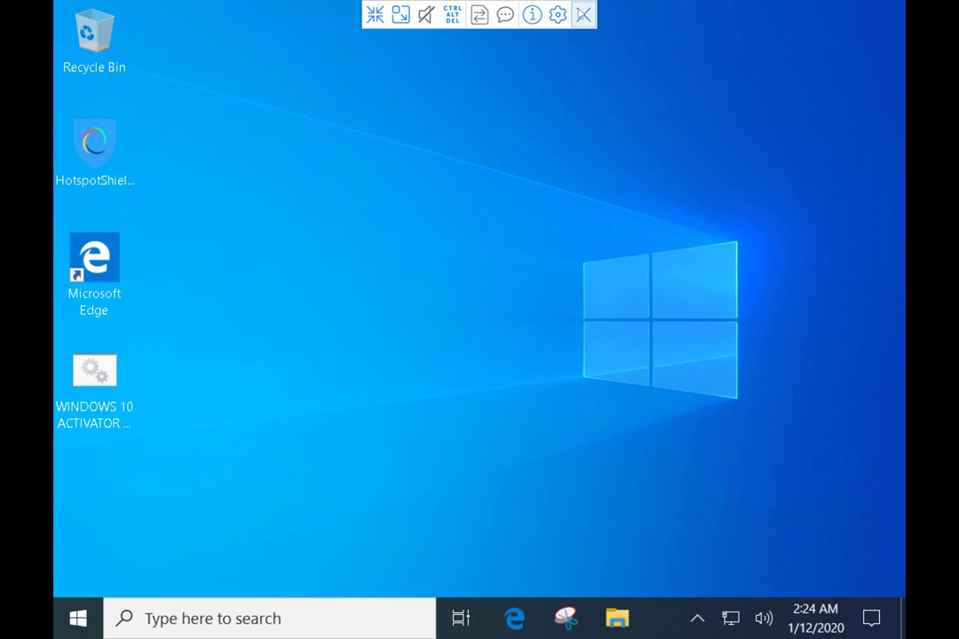
click(375, 15)
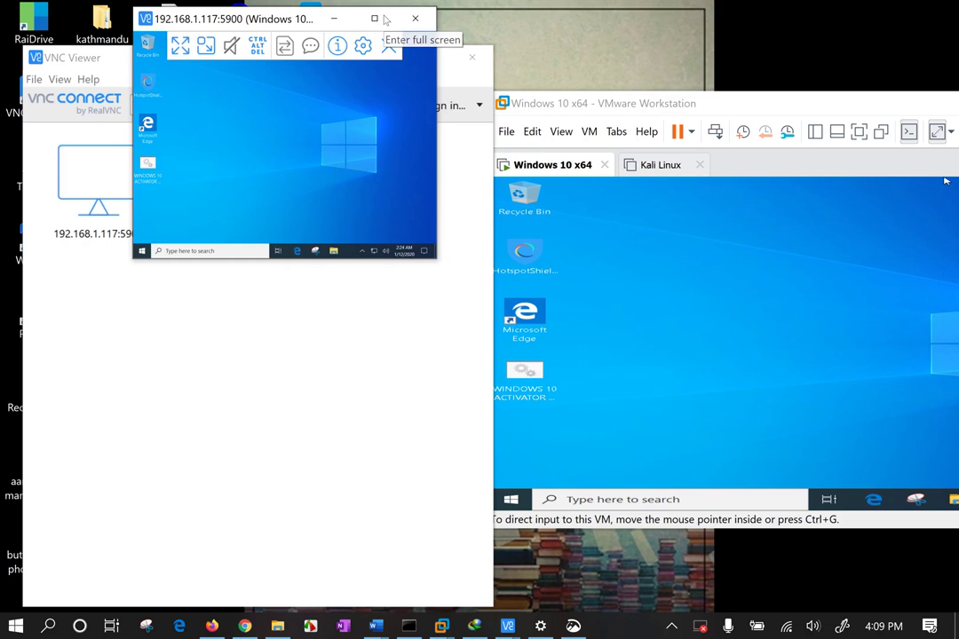
Move the session window down-left and select desktop icons in the VMware VM
drag(302, 17, 238, 91)
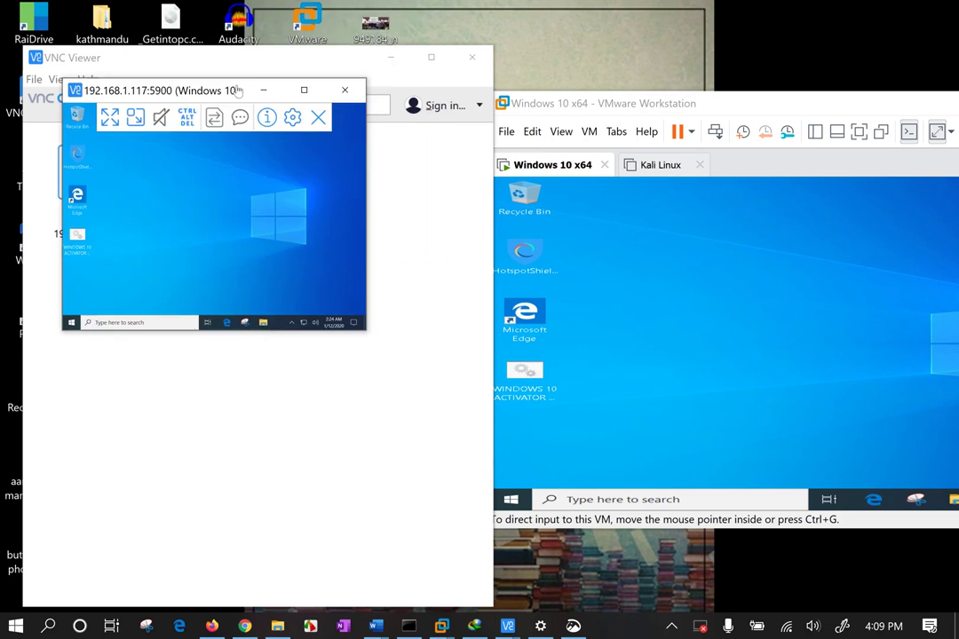
click(692, 261)
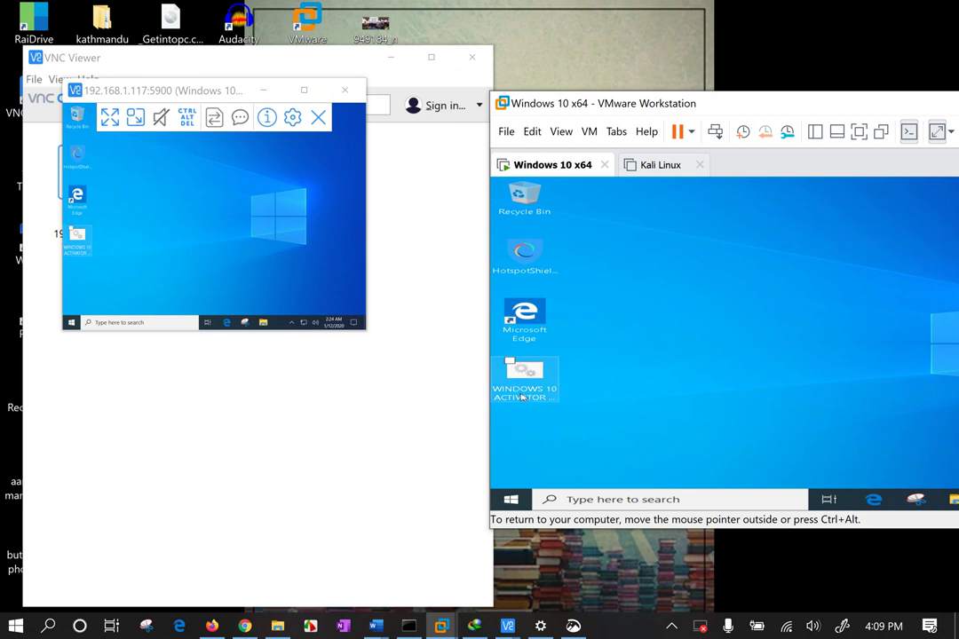
click(524, 313)
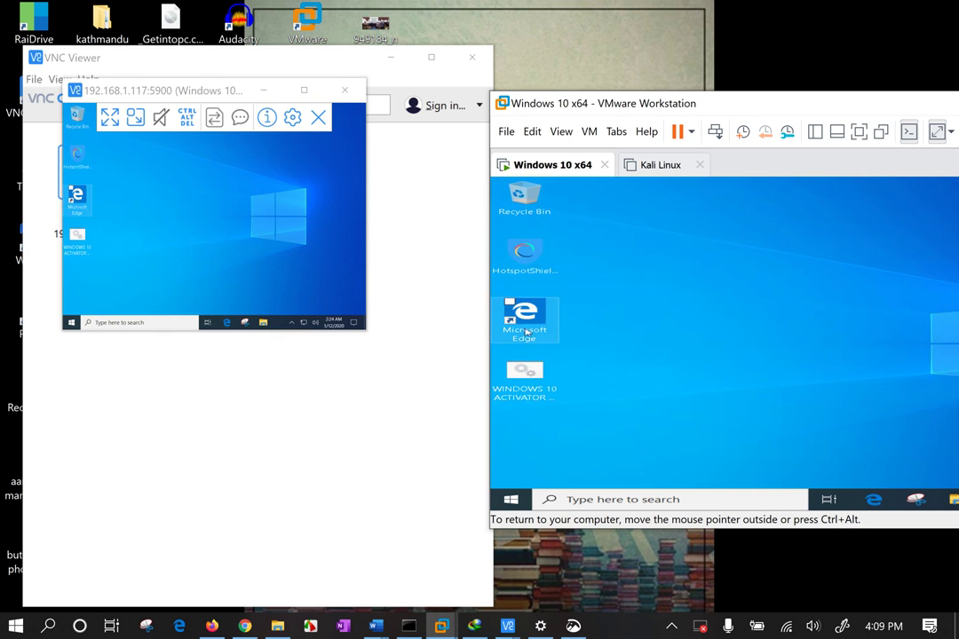
Open the VM's Recycle Bin, reposition and resize the VMware window, then show the Wi-Fi networks list
click(529, 200)
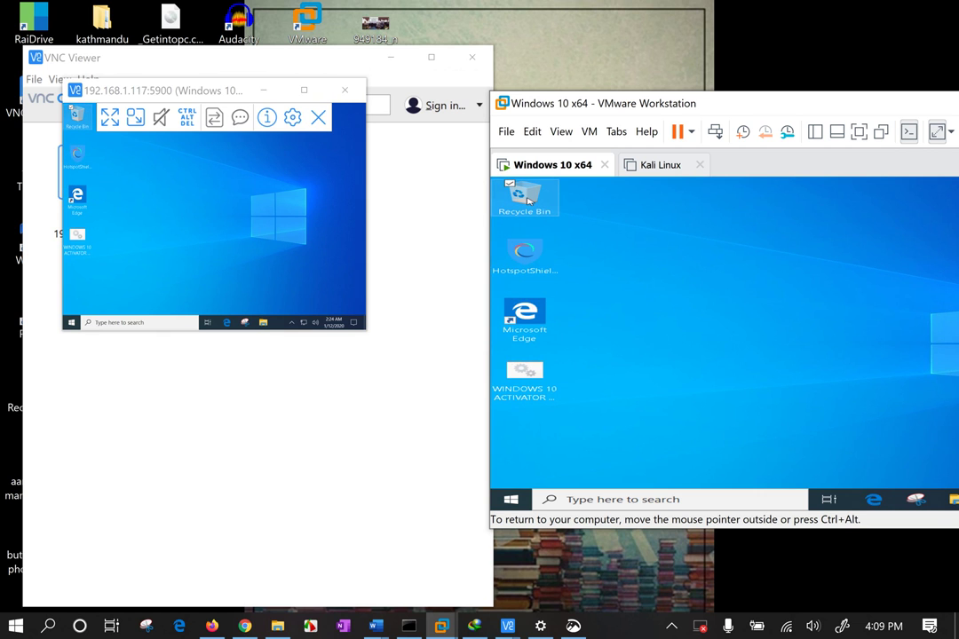
double_click(529, 200)
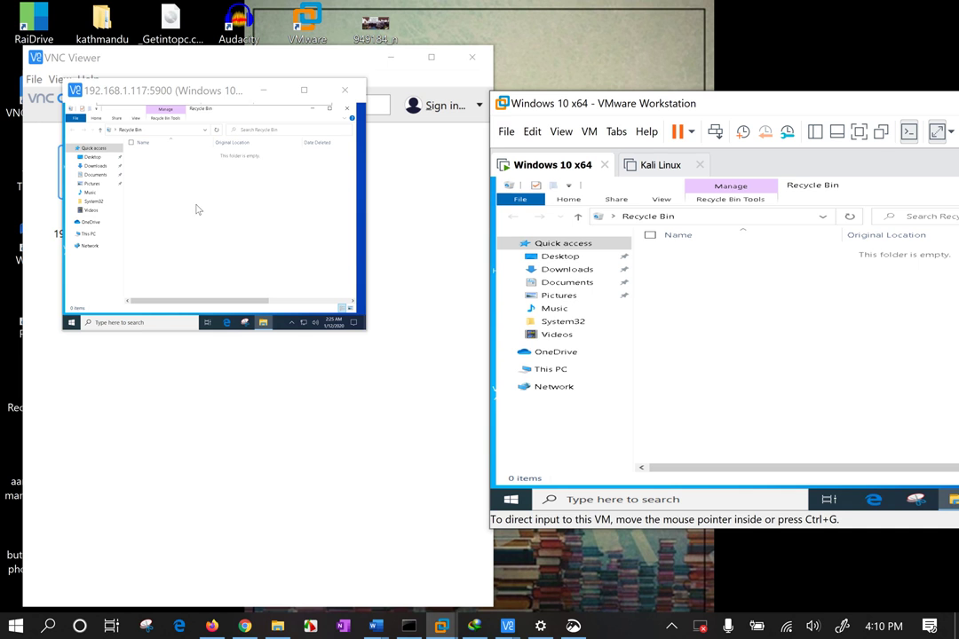
drag(748, 103, 494, 43)
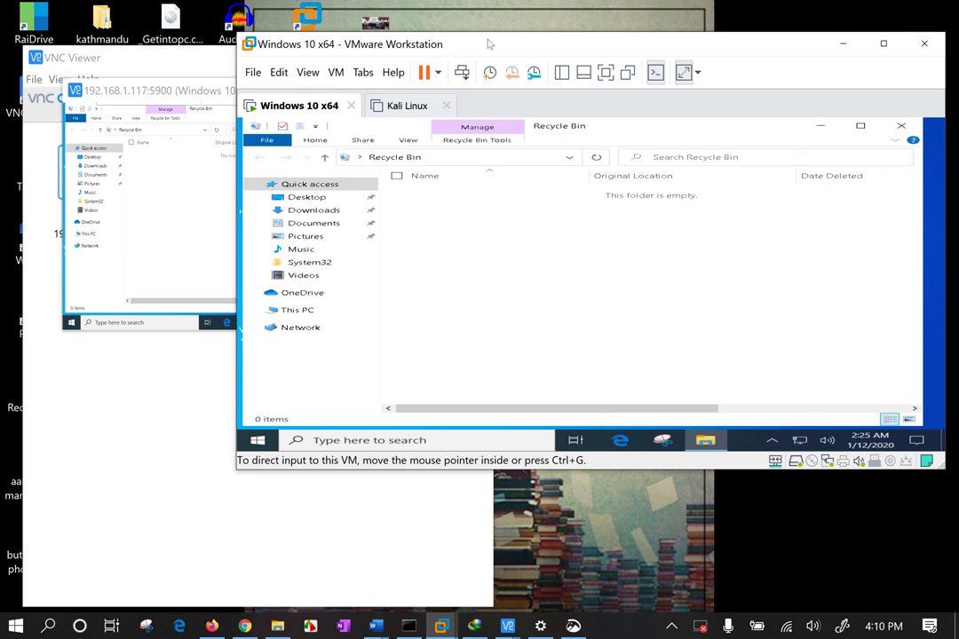
drag(510, 32, 454, 4)
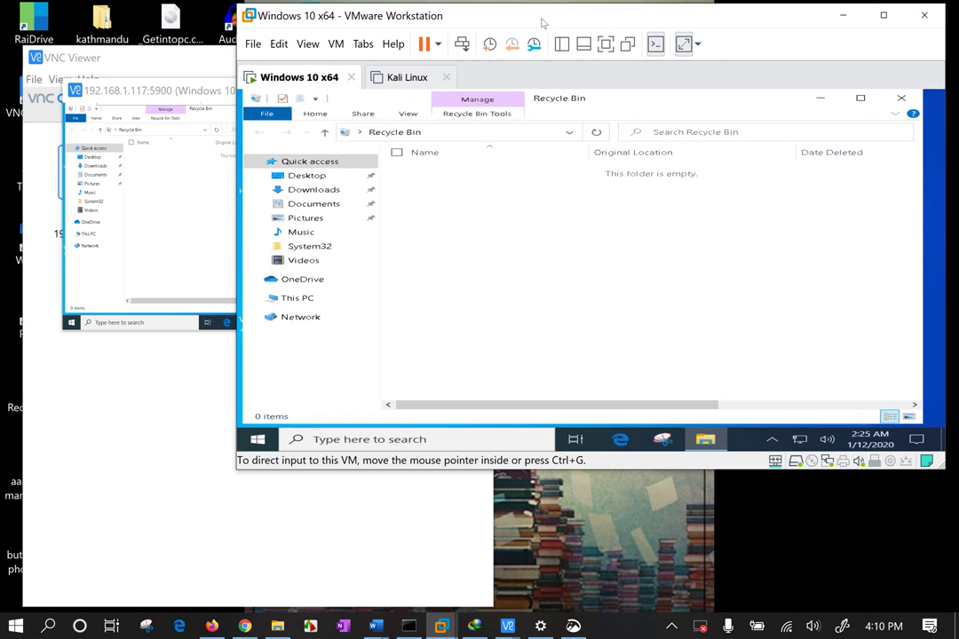
drag(544, 18, 541, 101)
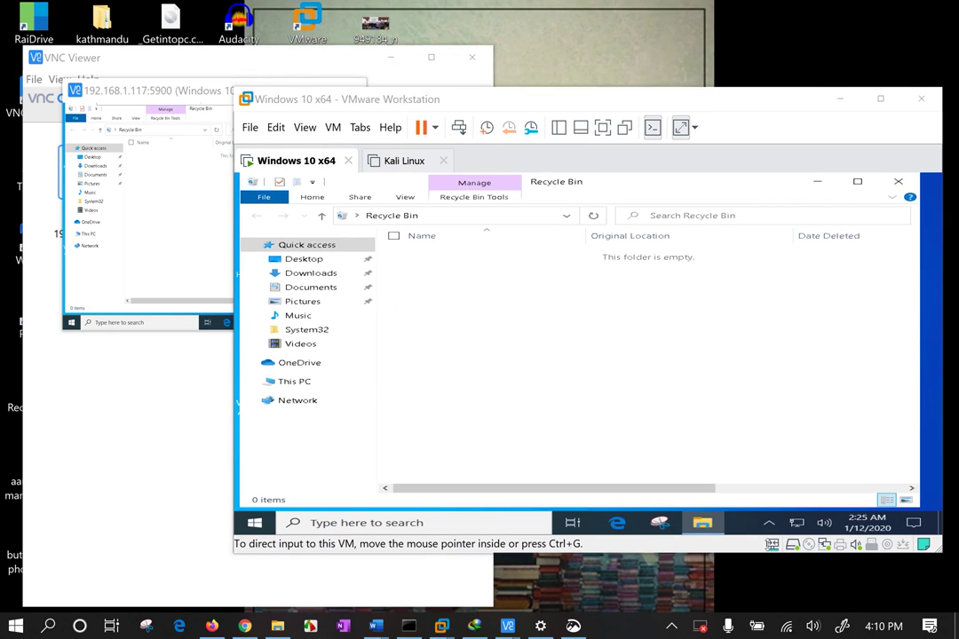
click(875, 586)
click(786, 628)
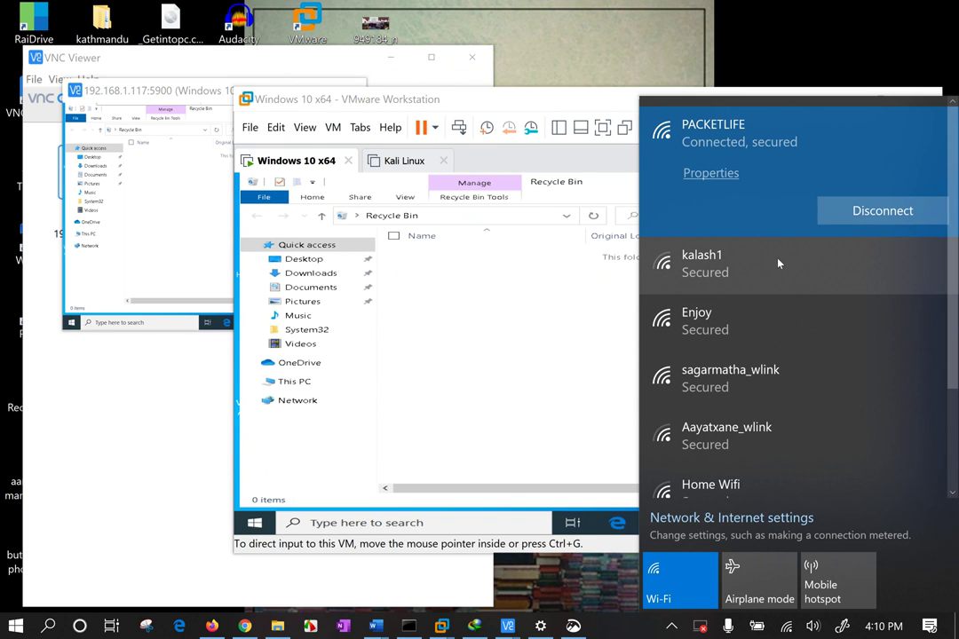
click(636, 165)
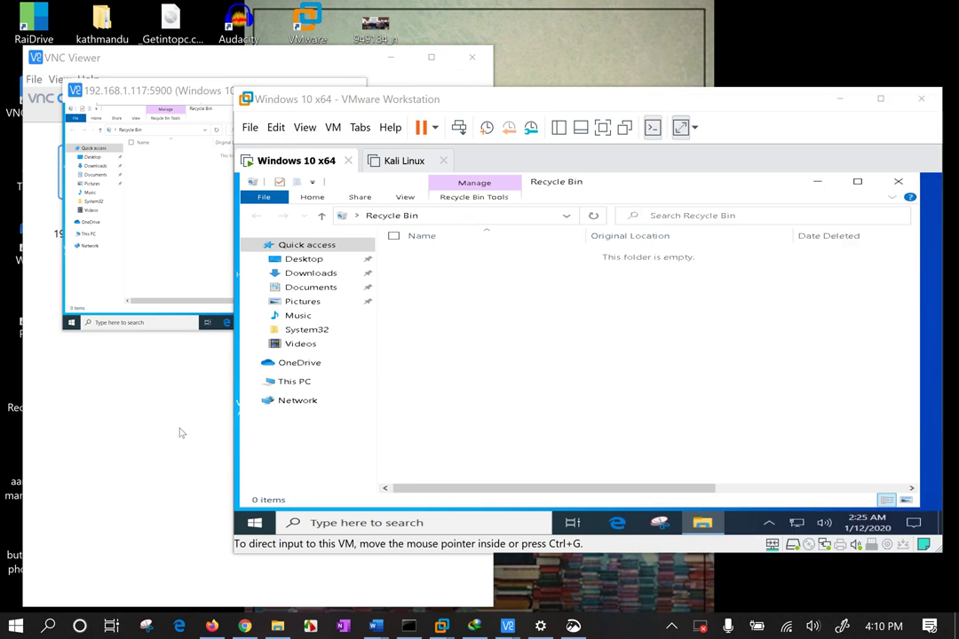
key(super)
text(sc)
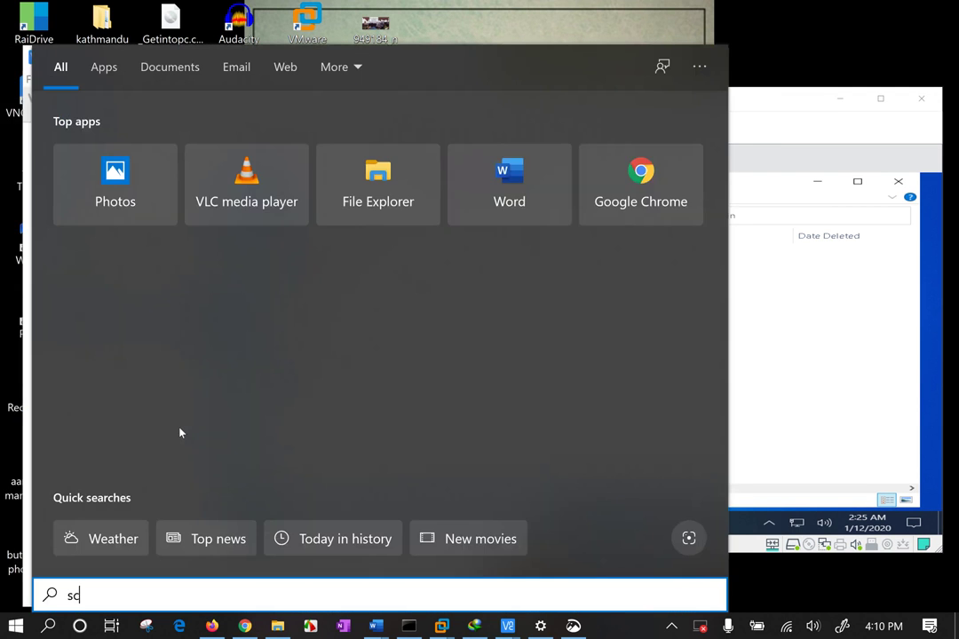
text(anner)
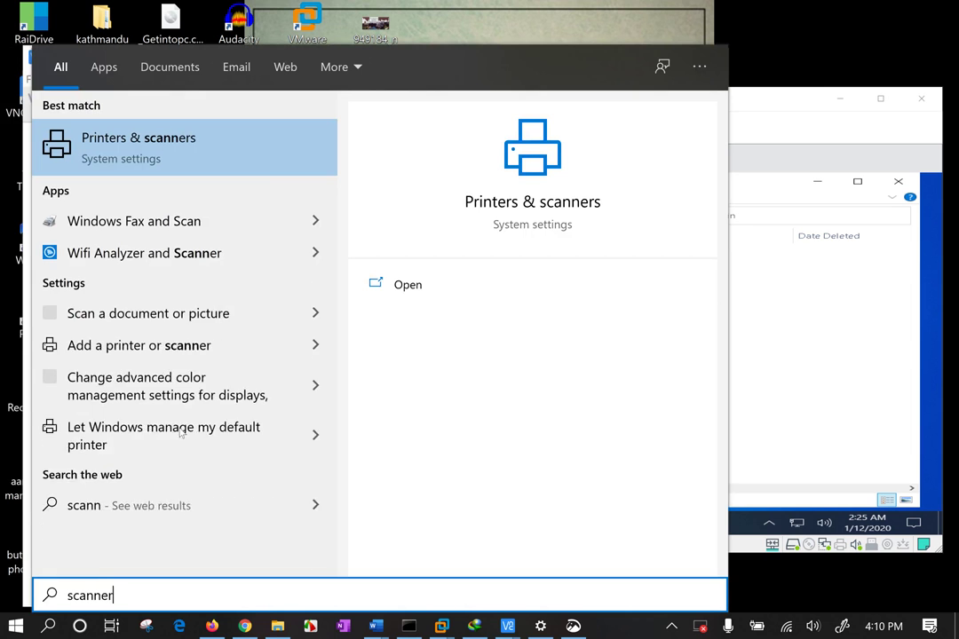
key(BackSpace)
key(BackSpace)
key(BackSpace)
key(BackSpace)
key(BackSpace)
key(BackSpace)
key(BackSpace)
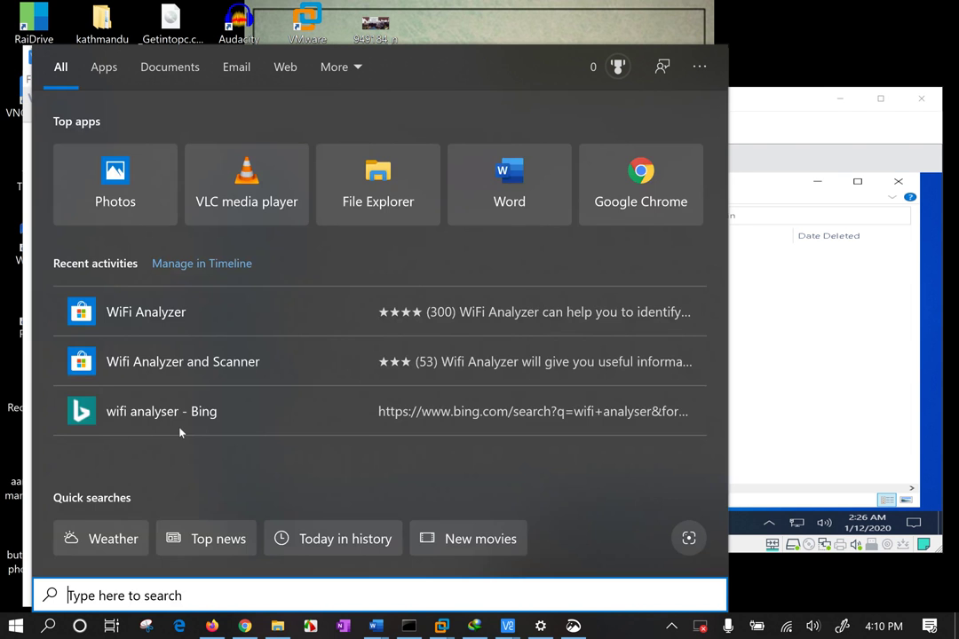
text(ip sc)
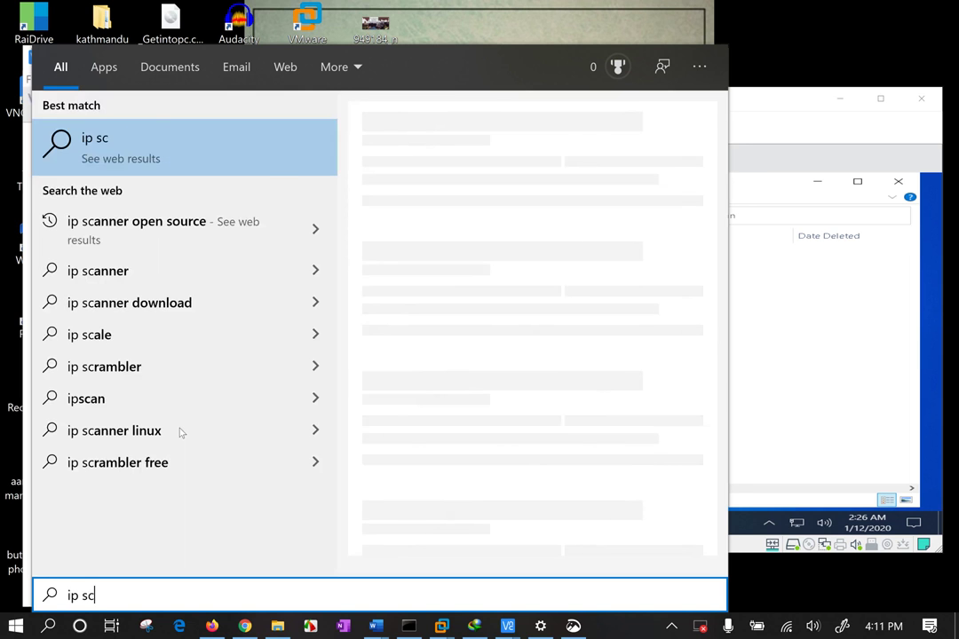
key(Escape)
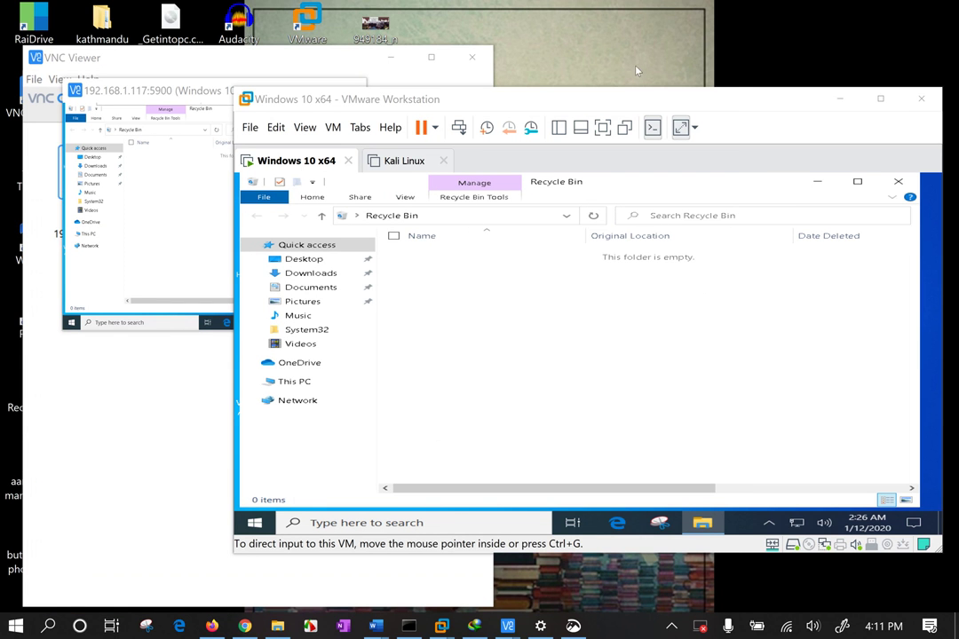
Maximize VMware Workstation, visit the Kali Linux tab, return to Windows 10 x64, and open its settings (Ctrl+D)
mouse_move(633, 100)
mouse_down()
mouse_move(627, 47)
mouse_move(620, 89)
mouse_up()
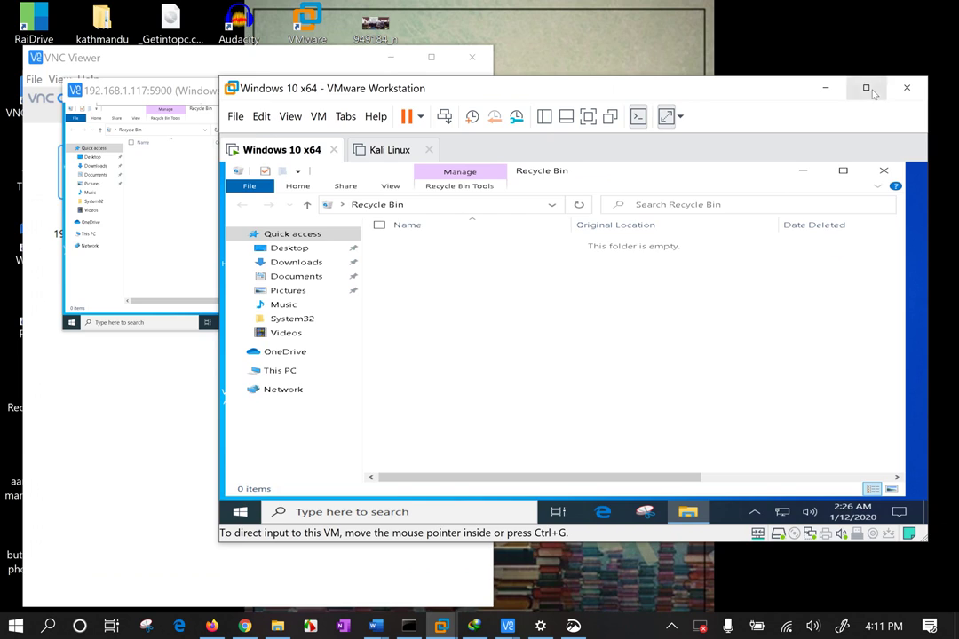
double_click(619, 90)
click(178, 70)
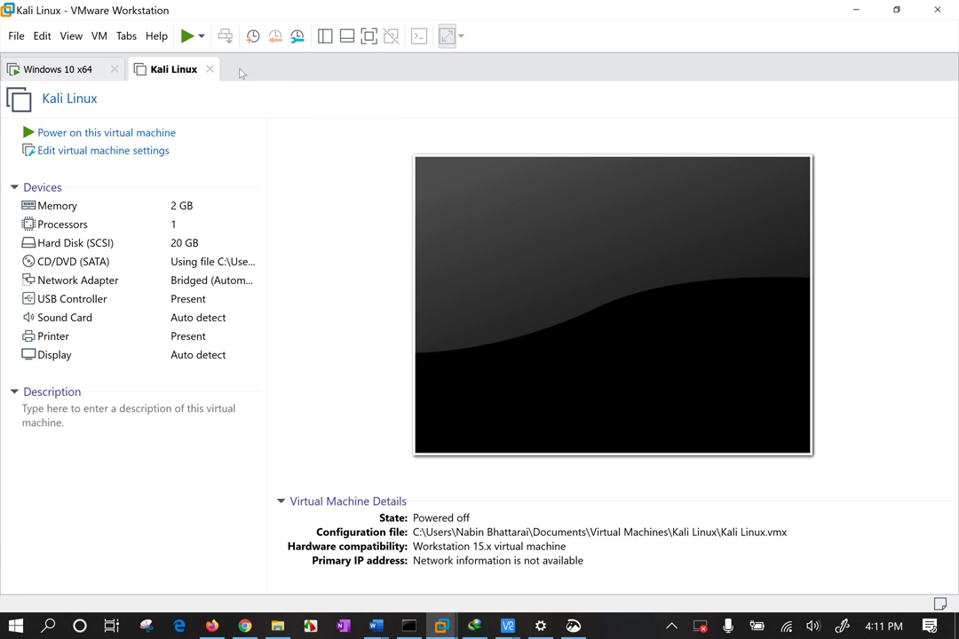
click(62, 69)
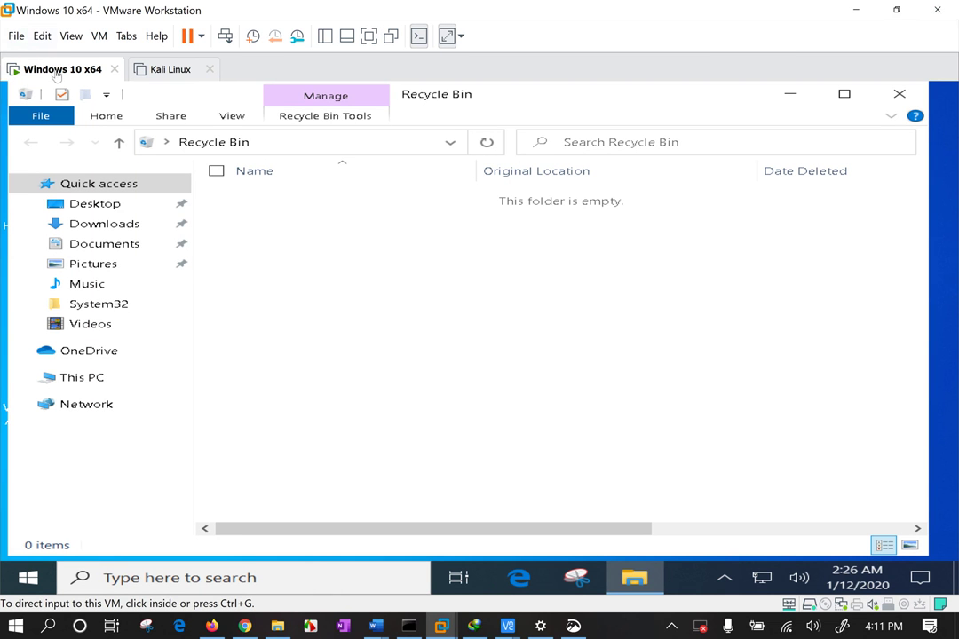
right_click(52, 69)
key(Escape)
key(ctrl+d)
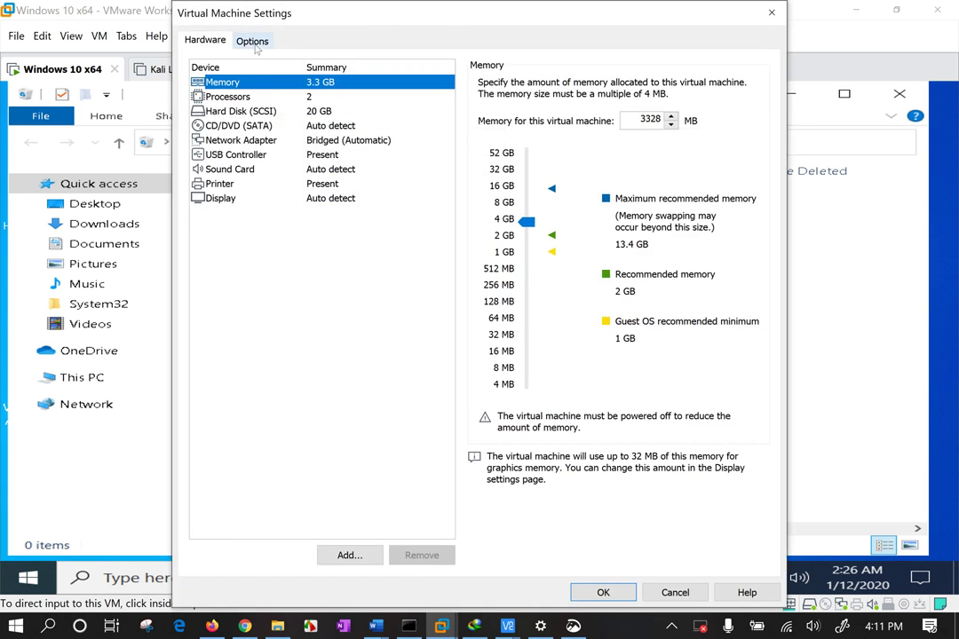
Show the VM's VNC Connections options and list the currently connected clients
click(252, 41)
click(258, 198)
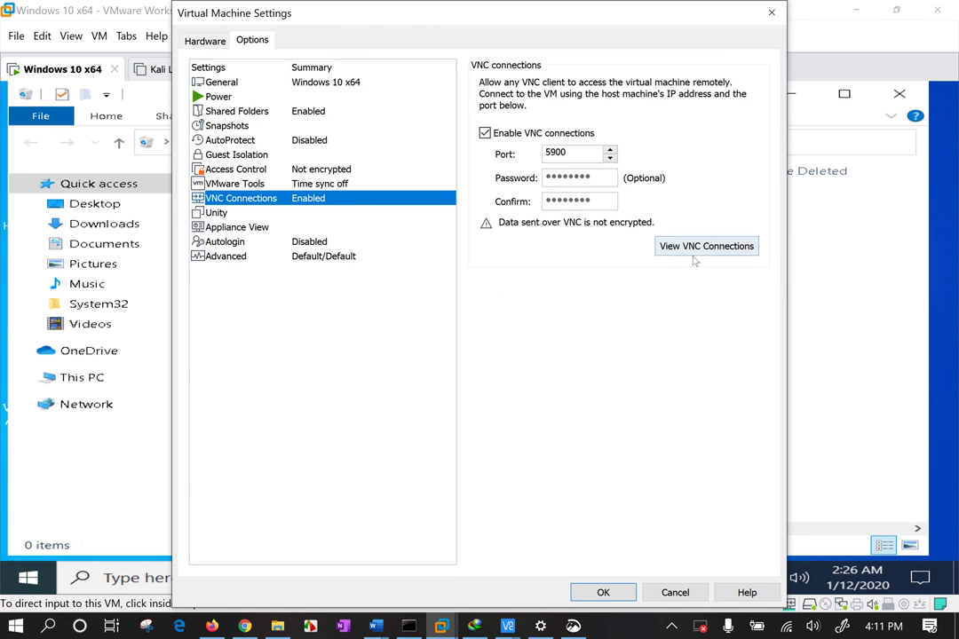
click(697, 247)
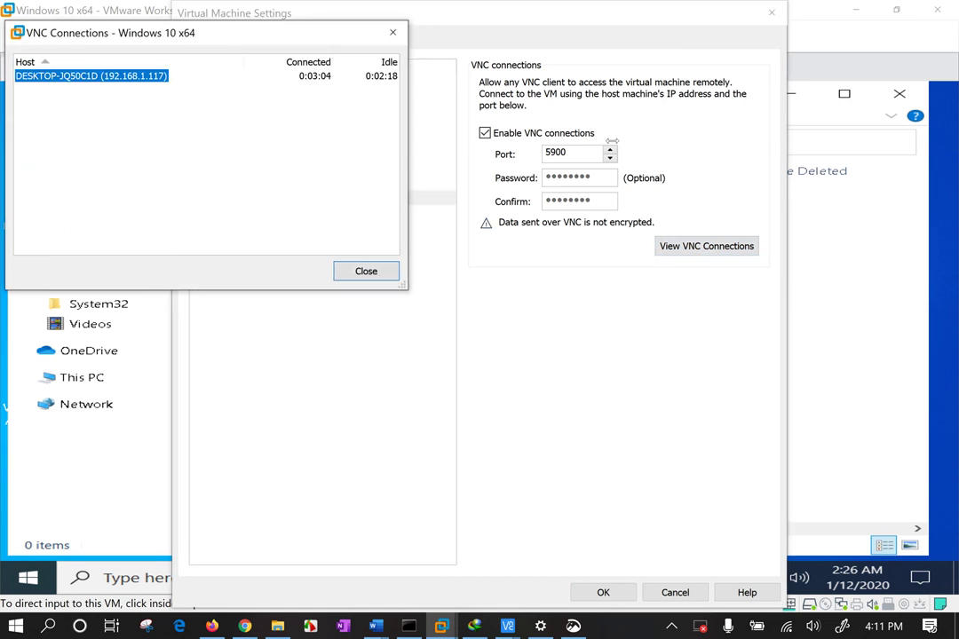
Widen the list to inspect the 192.168.1.117 entry, then close it and the VM settings
drag(407, 181, 953, 181)
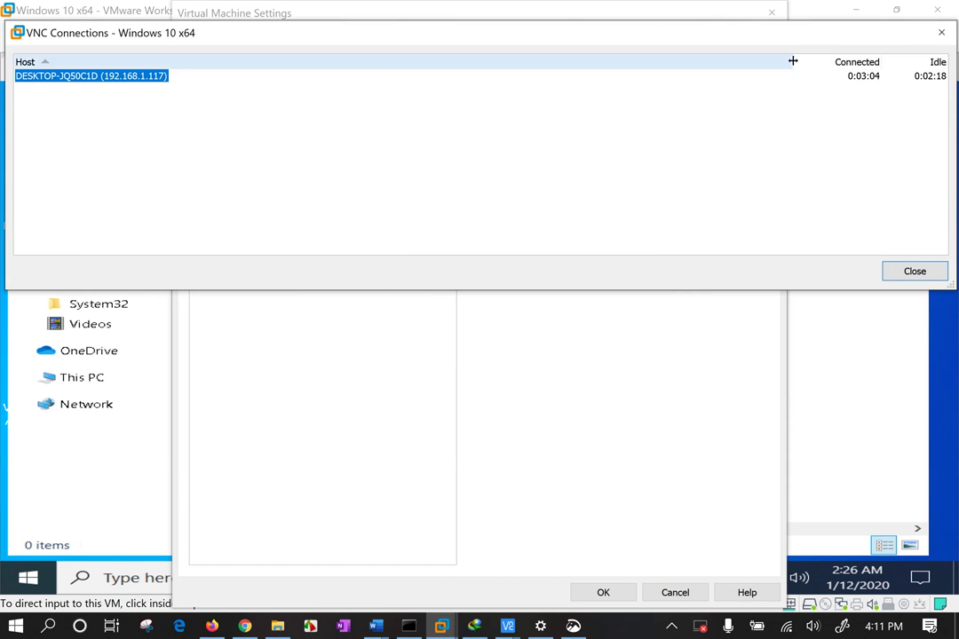
drag(792, 60, 453, 75)
click(106, 150)
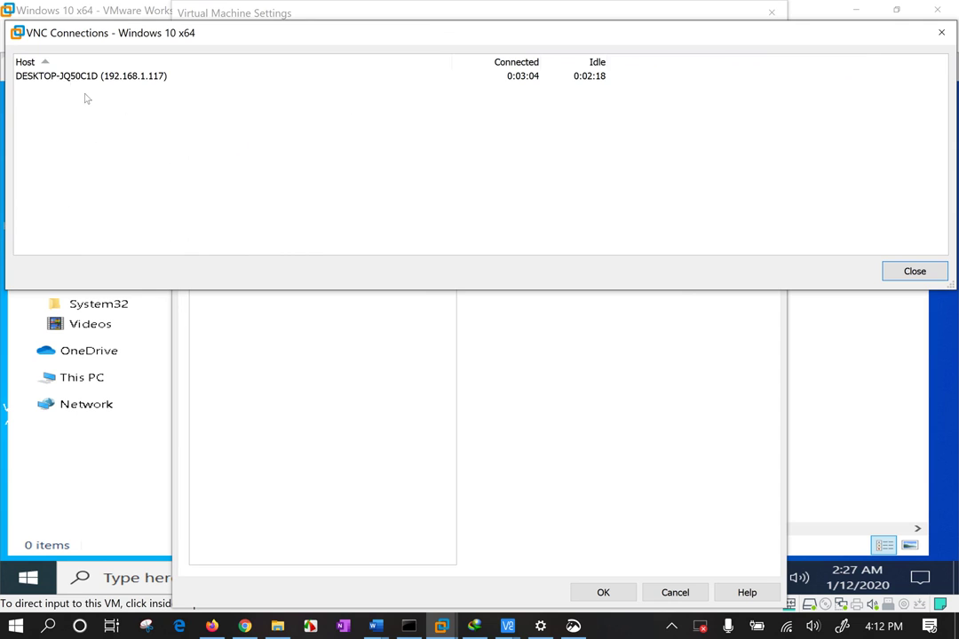
click(51, 75)
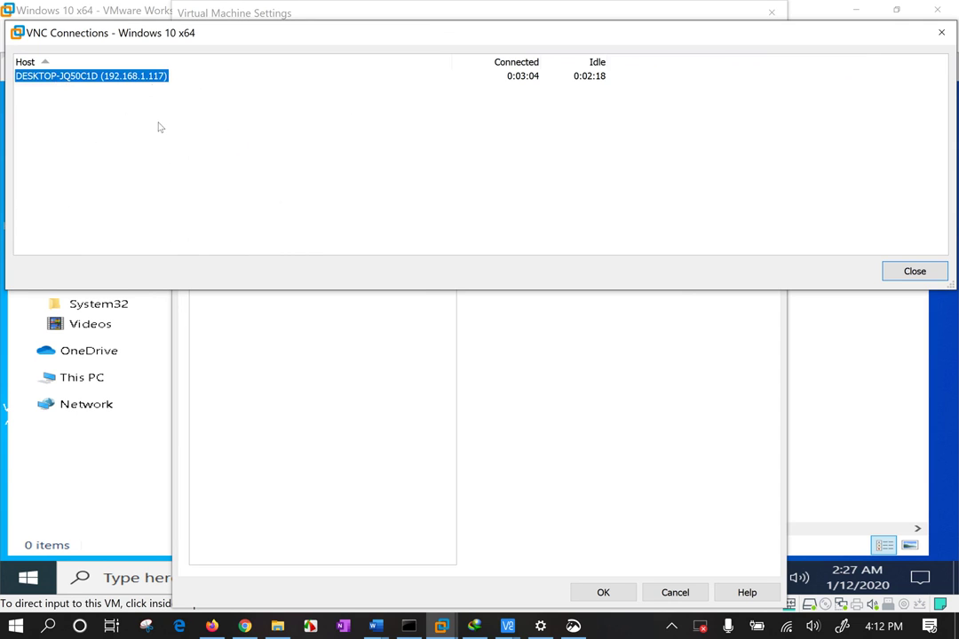
click(110, 87)
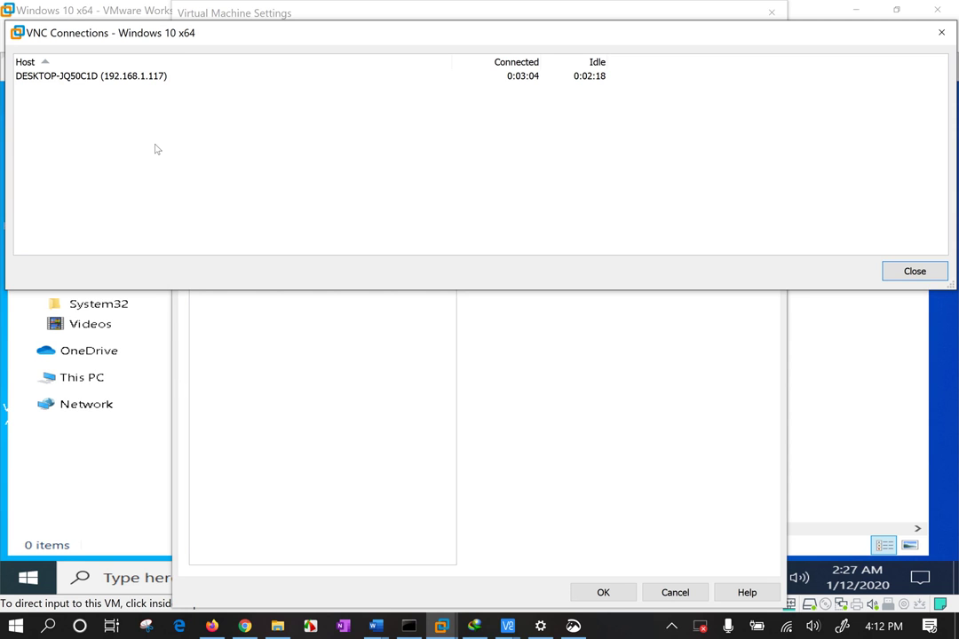
key(Escape)
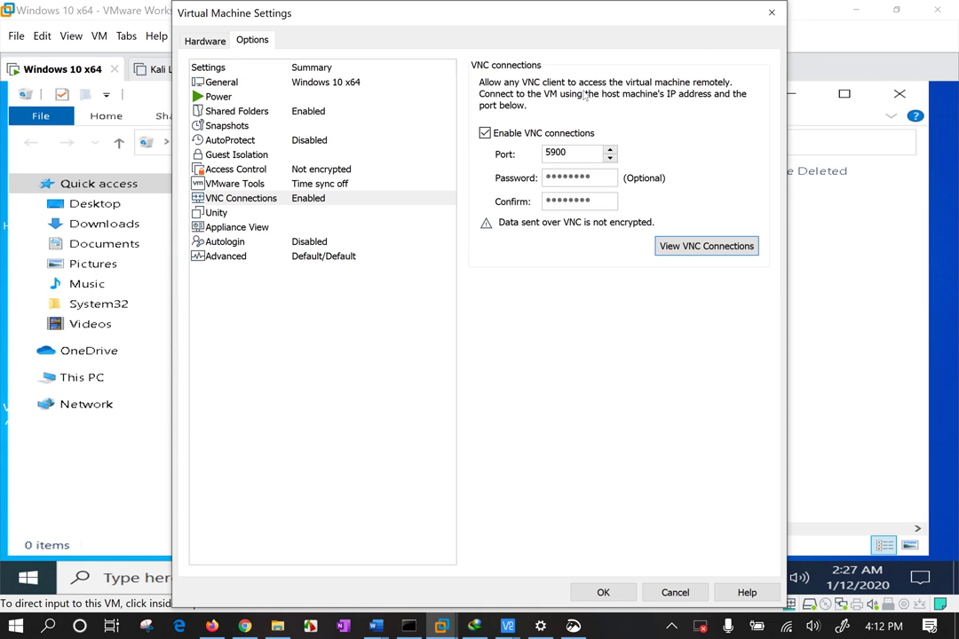
click(771, 12)
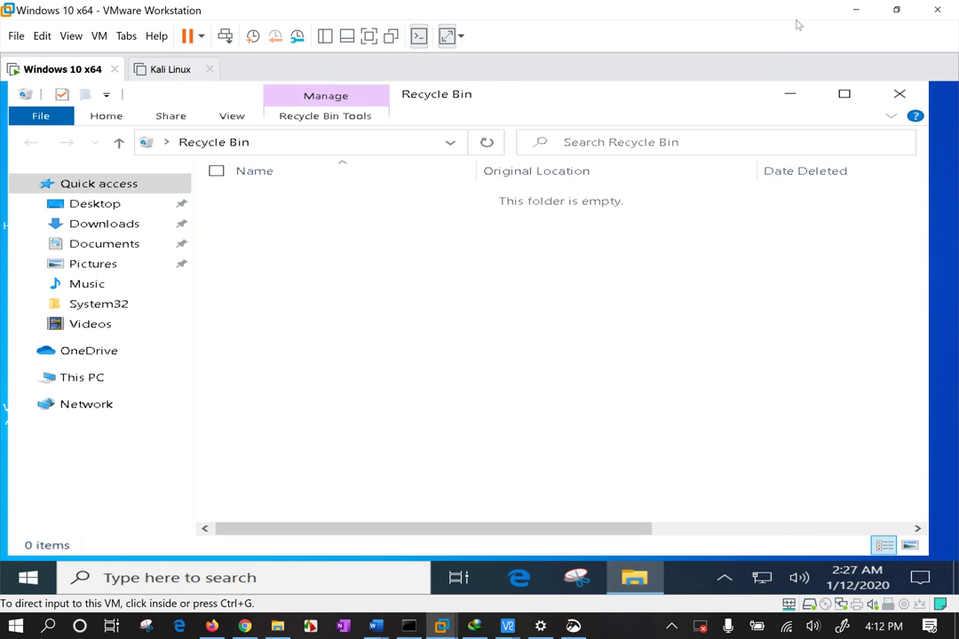
Close the VNC session and open properties of the saved 192.168.1.117:5900 connection
click(855, 10)
click(345, 89)
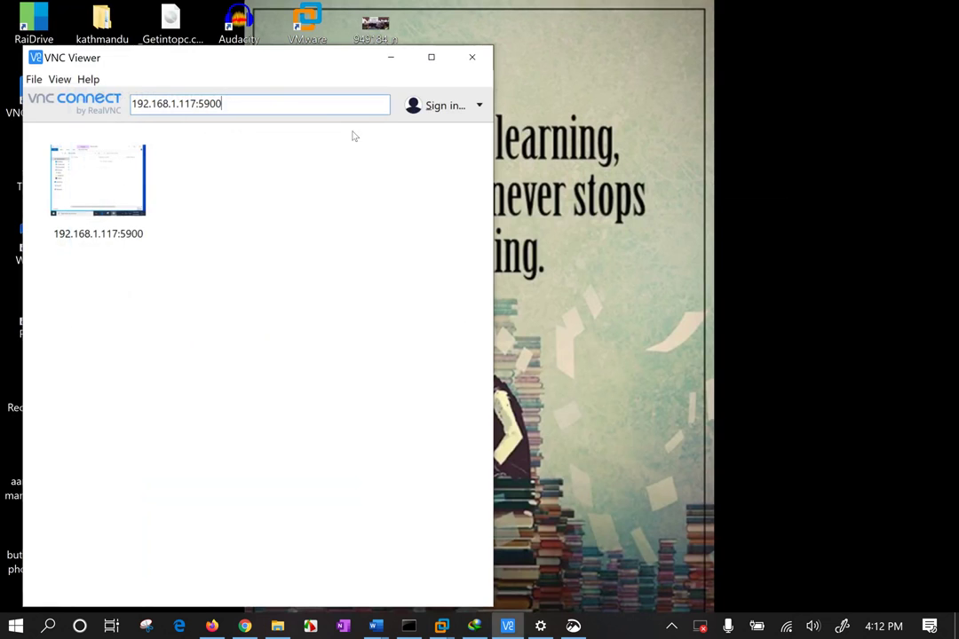
drag(238, 61, 600, 62)
click(457, 177)
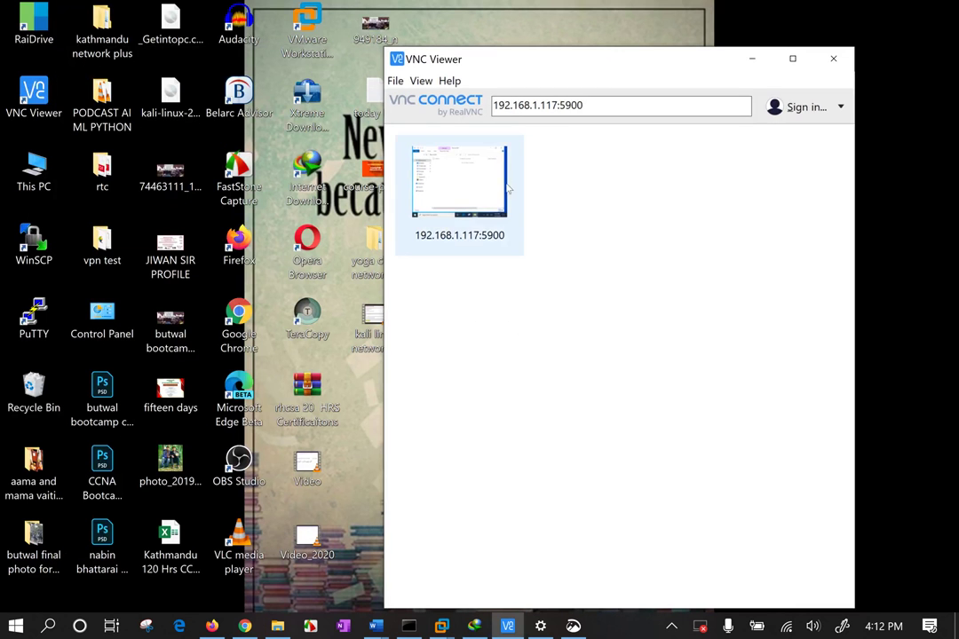
right_click(462, 179)
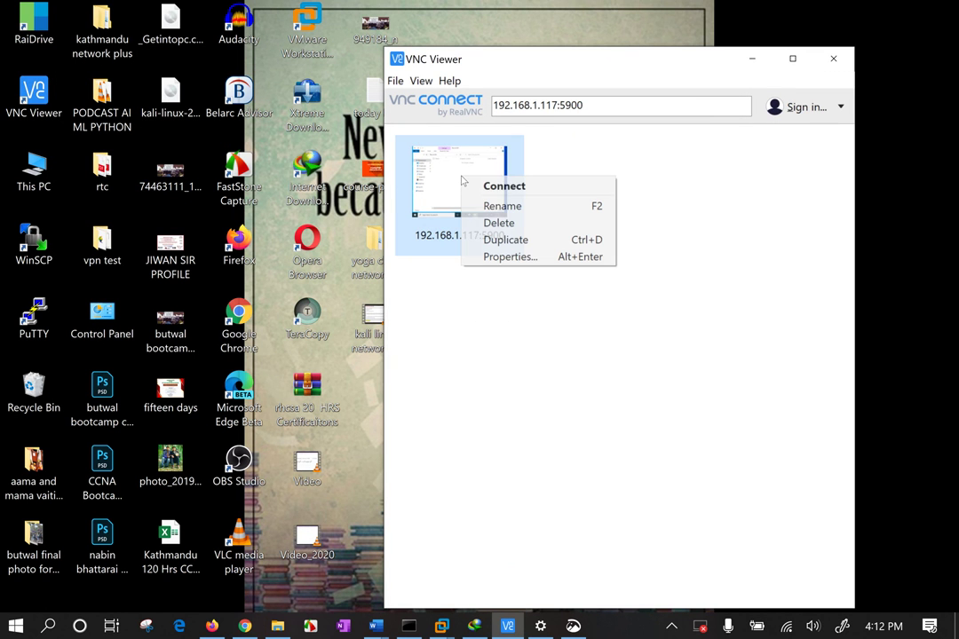
click(535, 265)
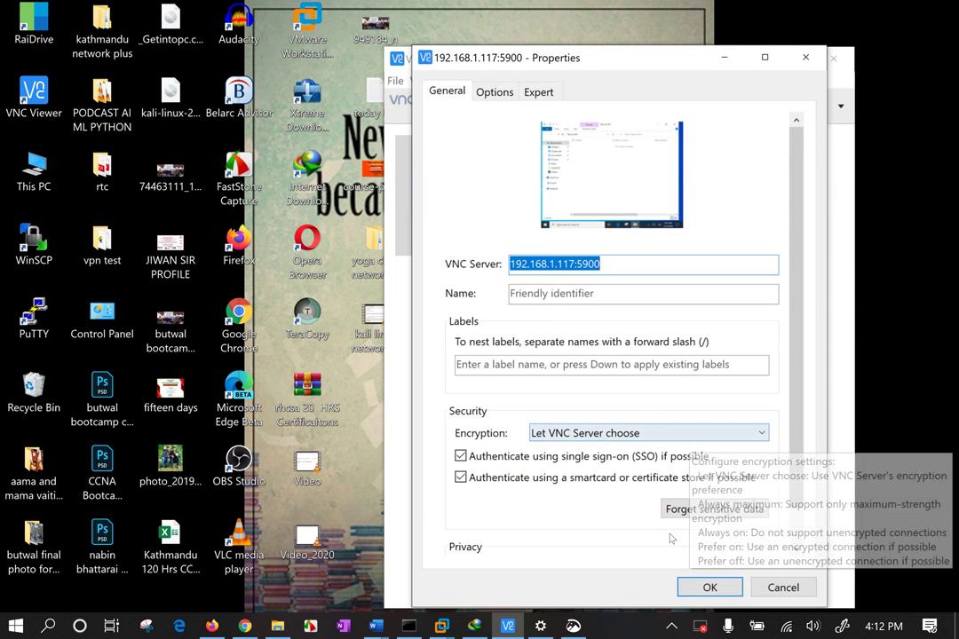
Review encryption, picture quality and Expert parameters unchanged, cancel, and close VNC Viewer
click(648, 432)
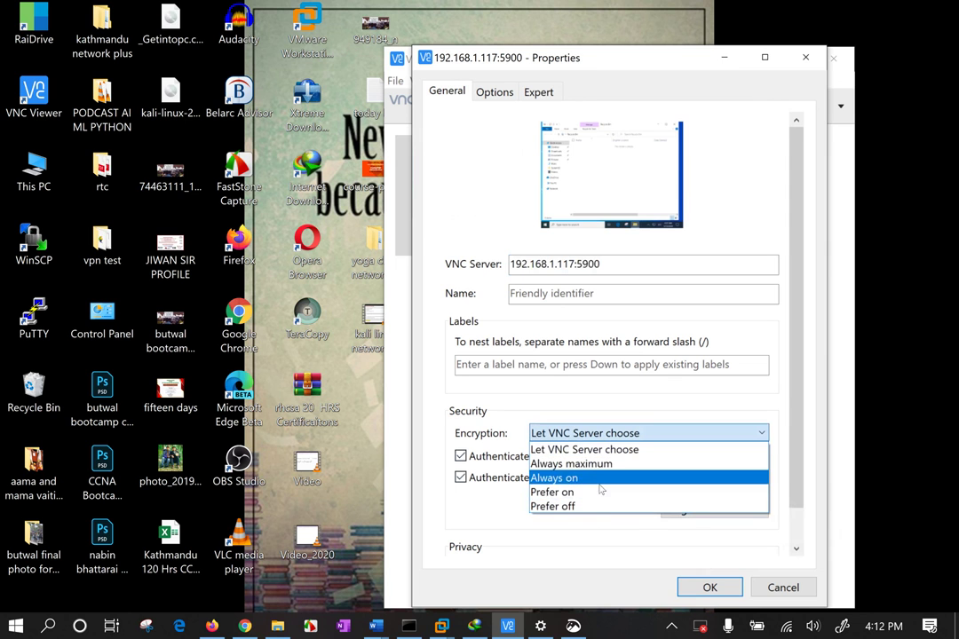
click(627, 397)
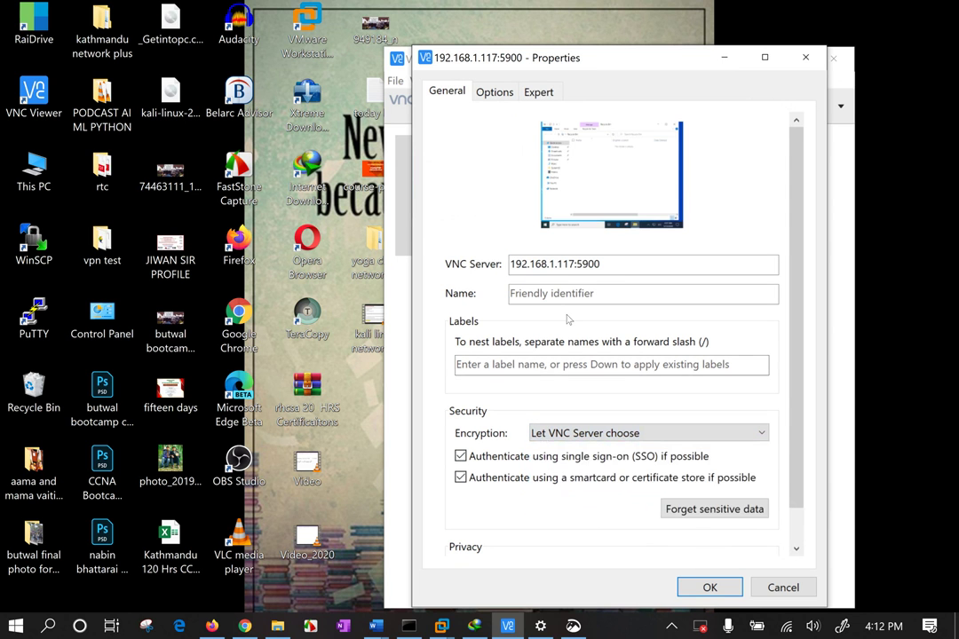
click(495, 94)
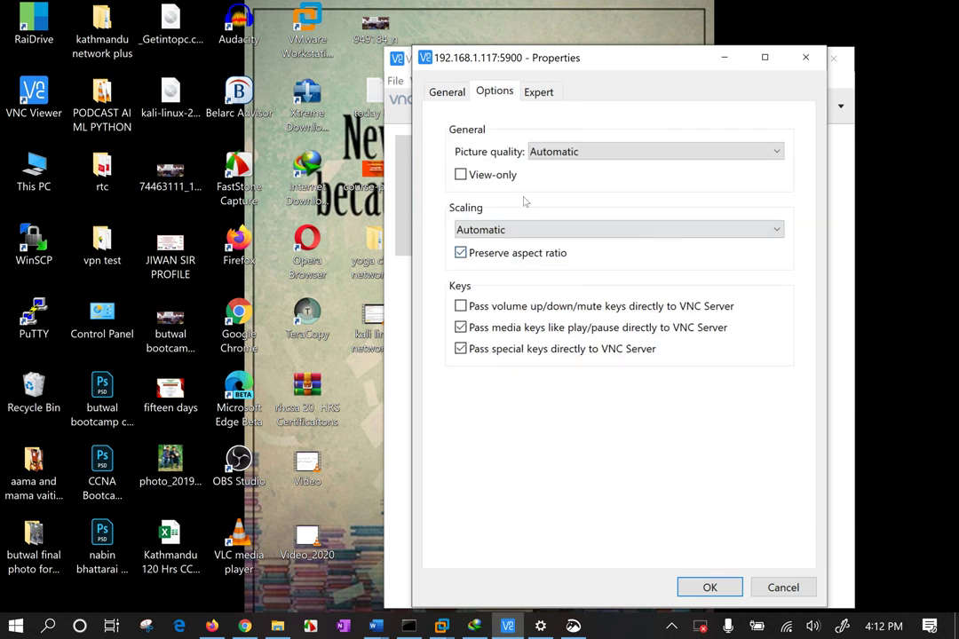
click(559, 154)
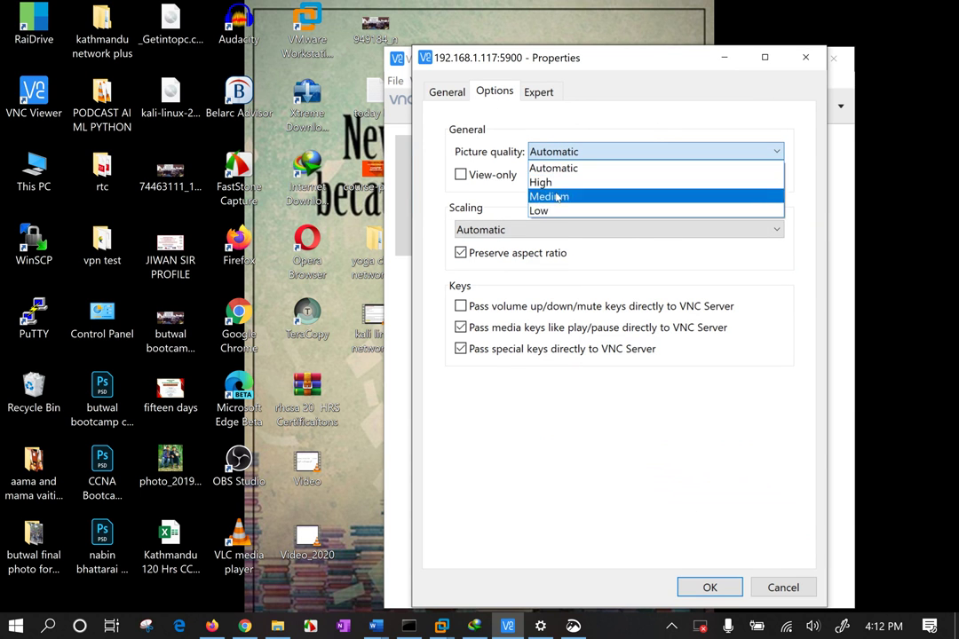
click(470, 203)
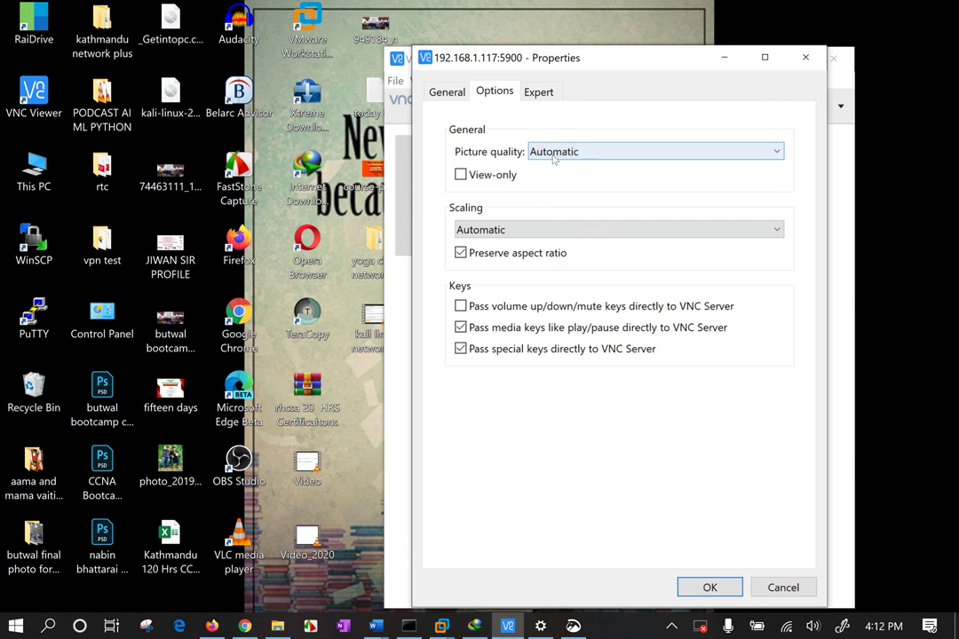
click(536, 93)
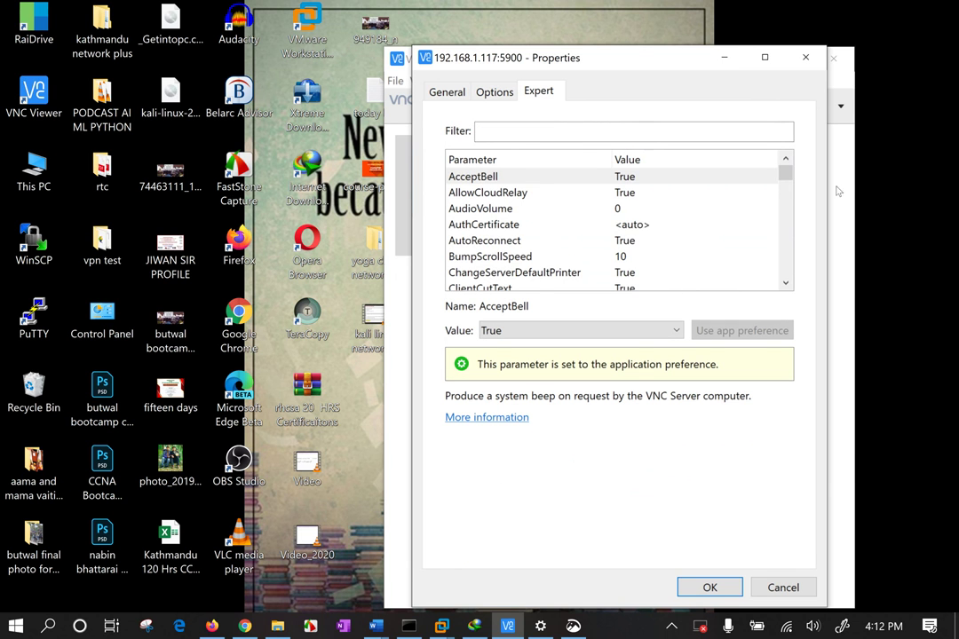
drag(786, 173, 796, 273)
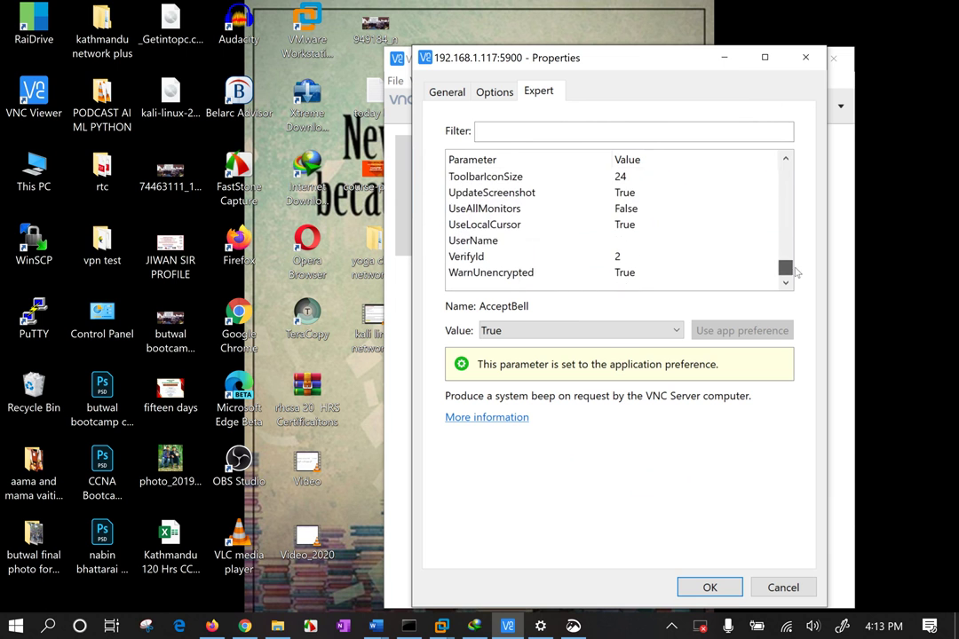
click(784, 588)
click(833, 59)
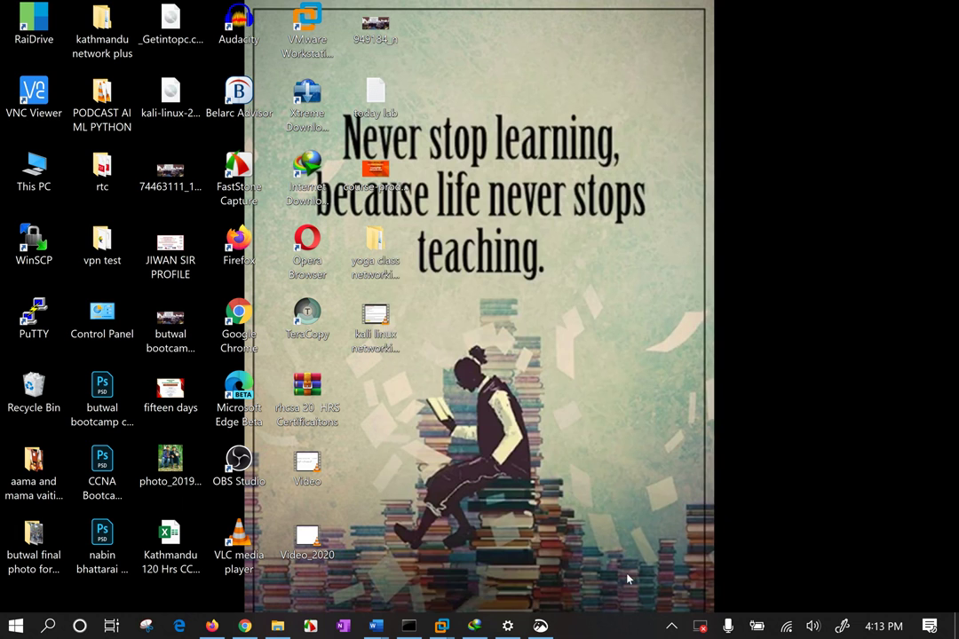
Open the Programs folder under Downloads in File Explorer to list the saved installers
click(278, 626)
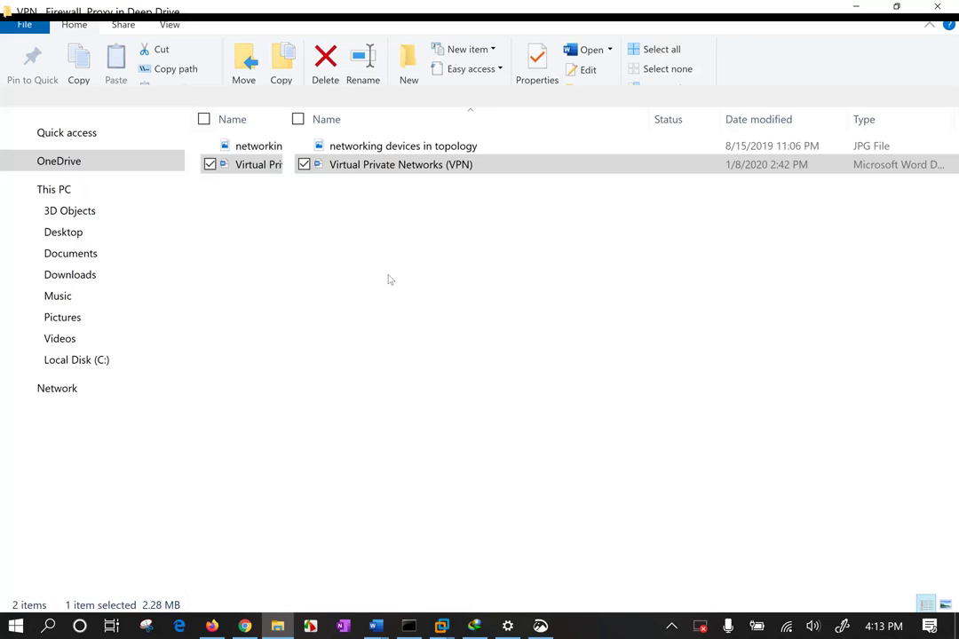
click(71, 326)
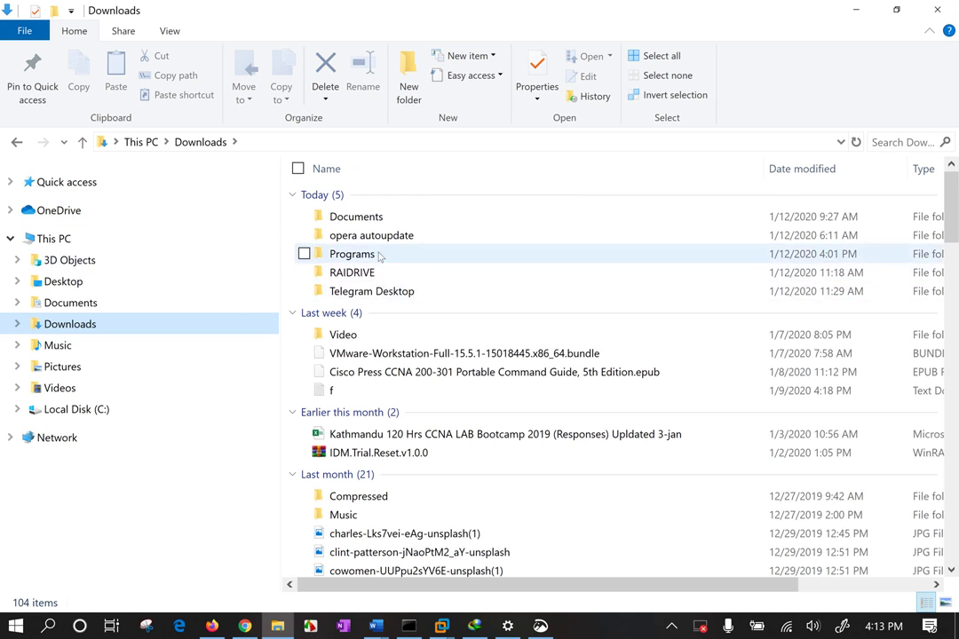
double_click(379, 256)
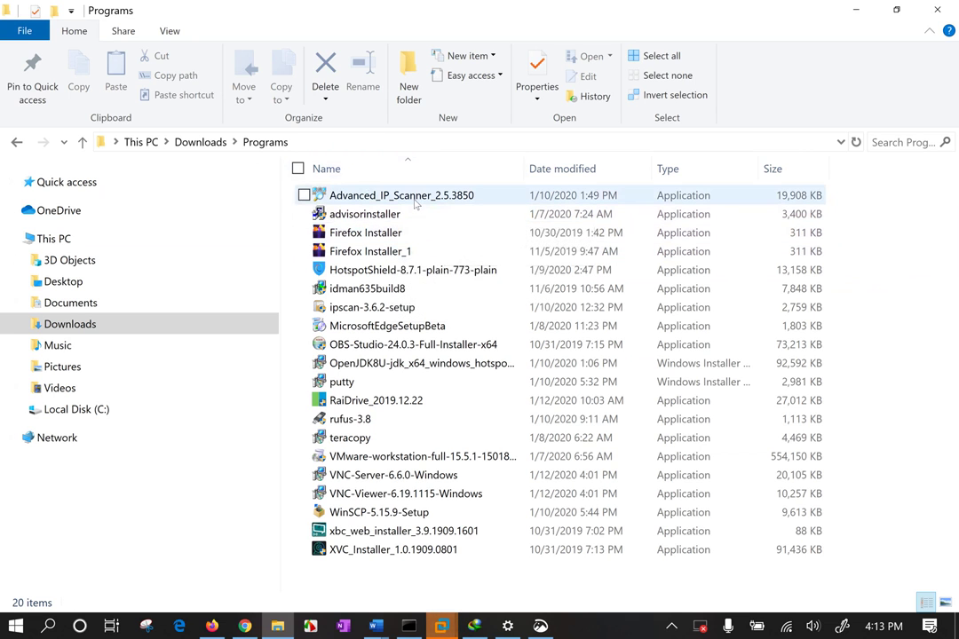
Select the Advanced IP Scanner, VNC Viewer and VNC Server installers together
click(421, 196)
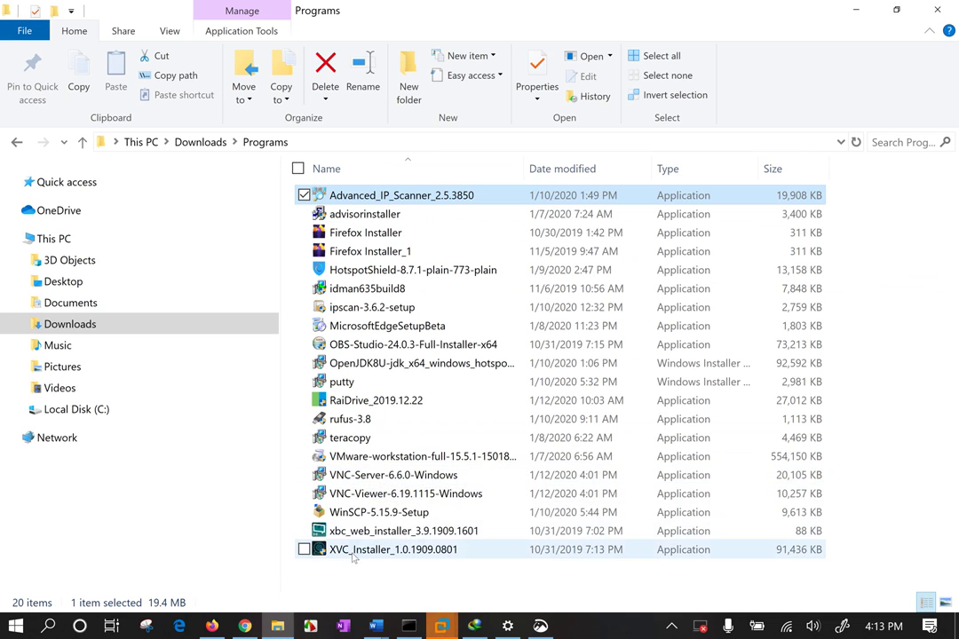
mouse_move(353, 556)
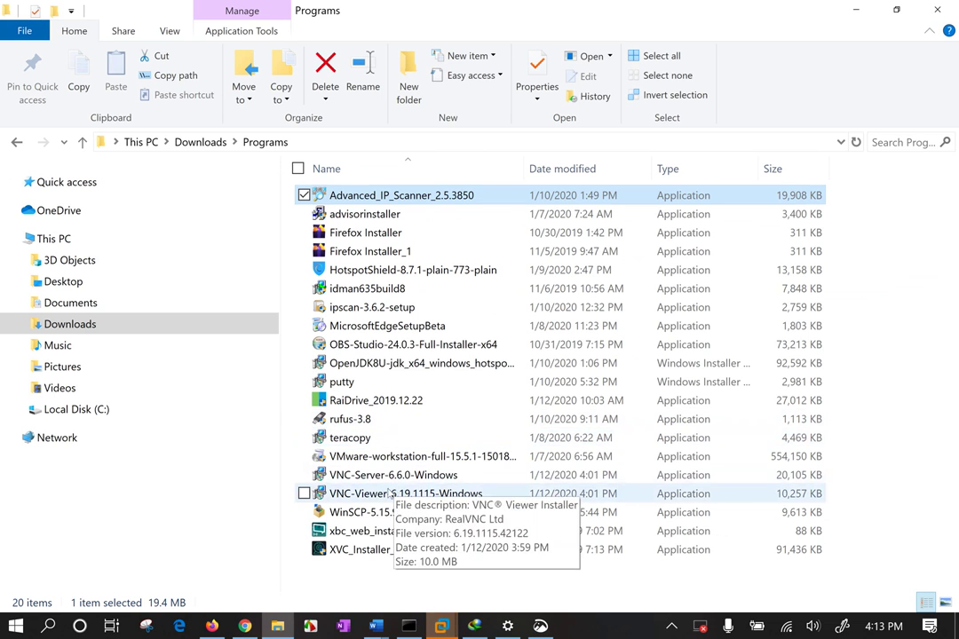
ctrl+click(394, 494)
ctrl+click(410, 456)
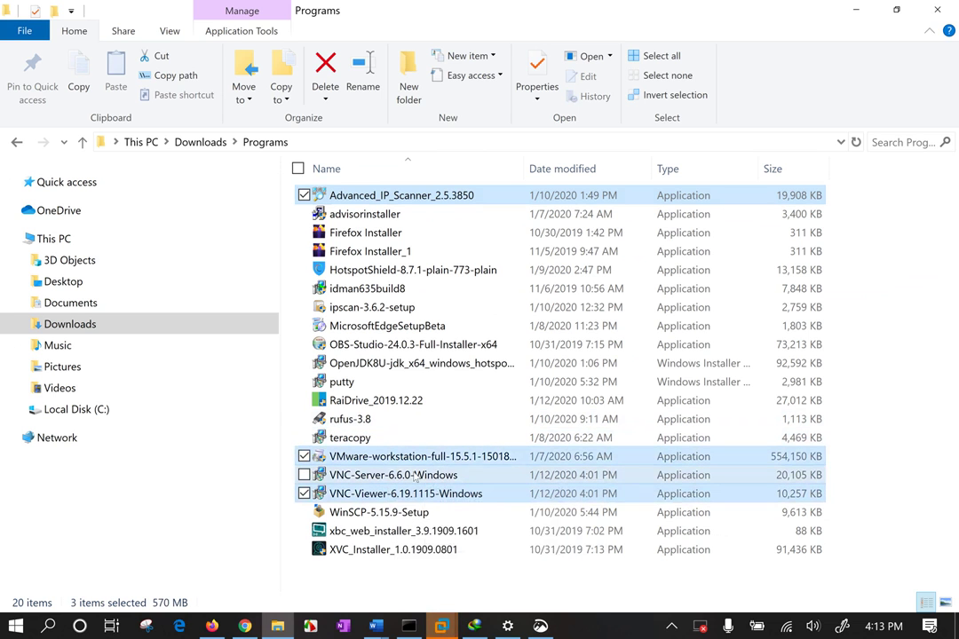
ctrl+click(415, 478)
ctrl+click(440, 456)
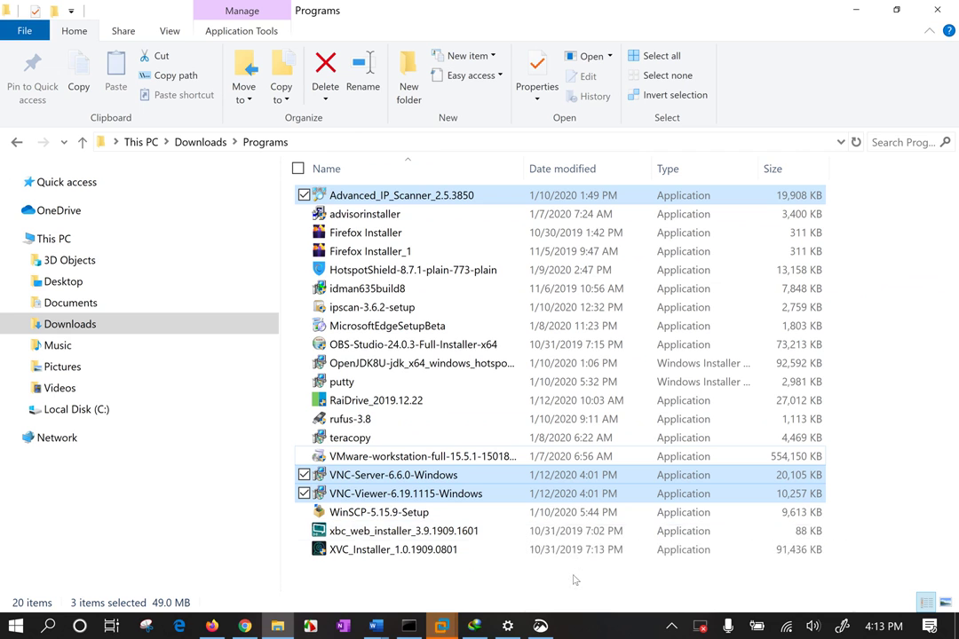
Send the three selected installers to USB Drive (D:), letting Windows perform the copy
right_click(471, 478)
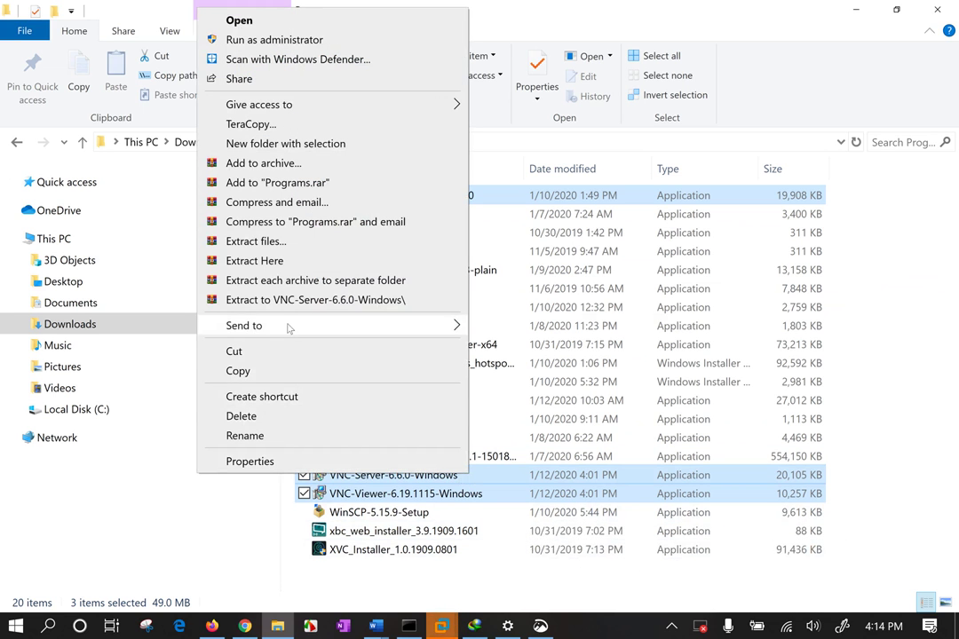
mouse_move(332, 329)
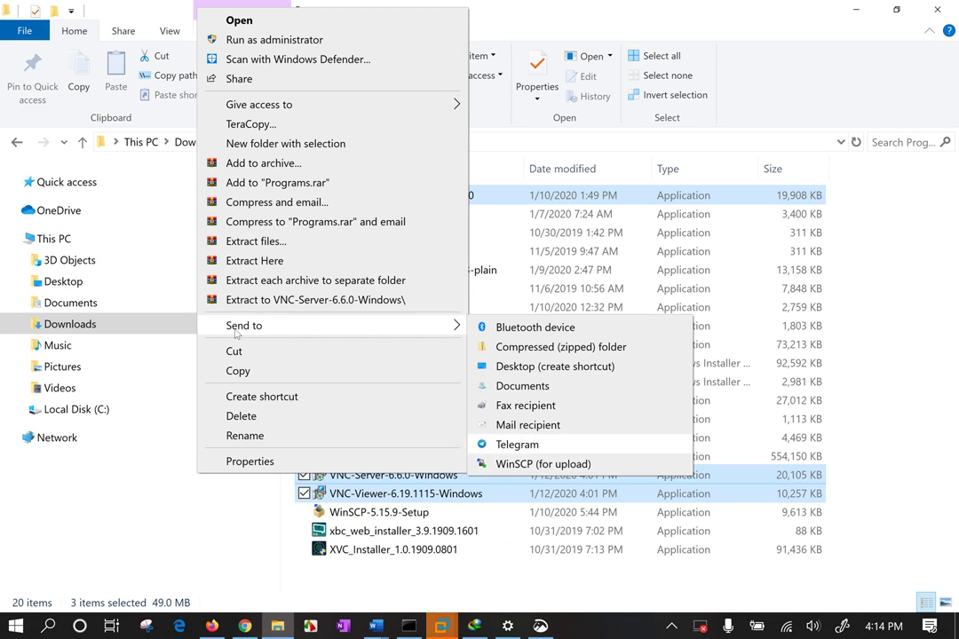
click(245, 371)
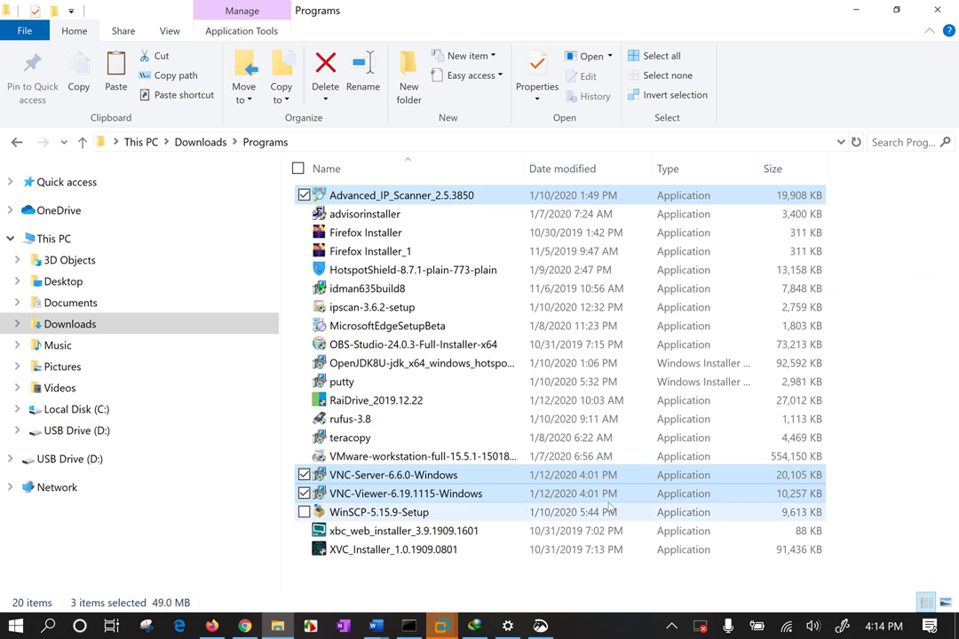
right_click(480, 497)
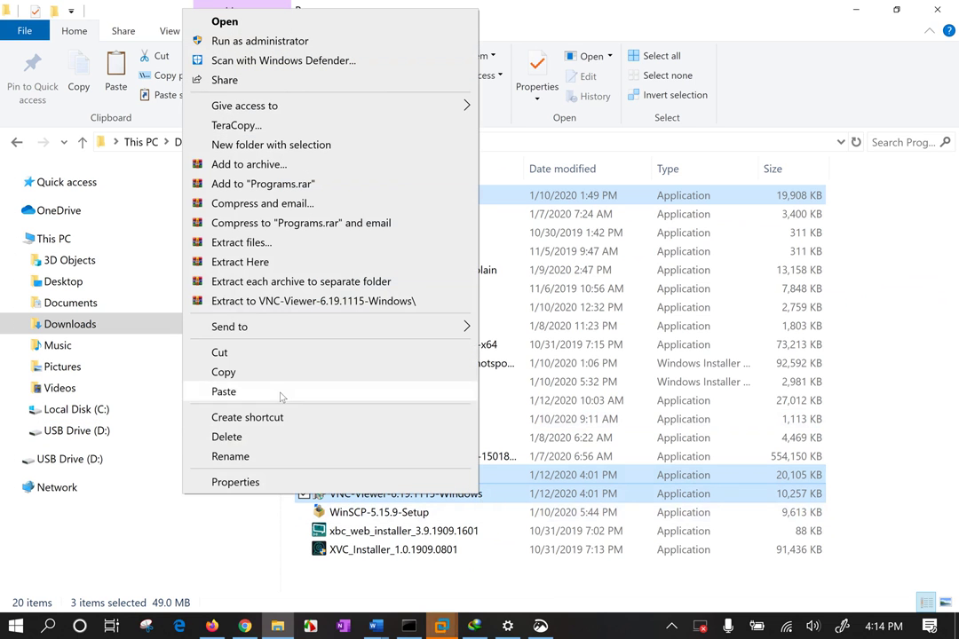
mouse_move(262, 328)
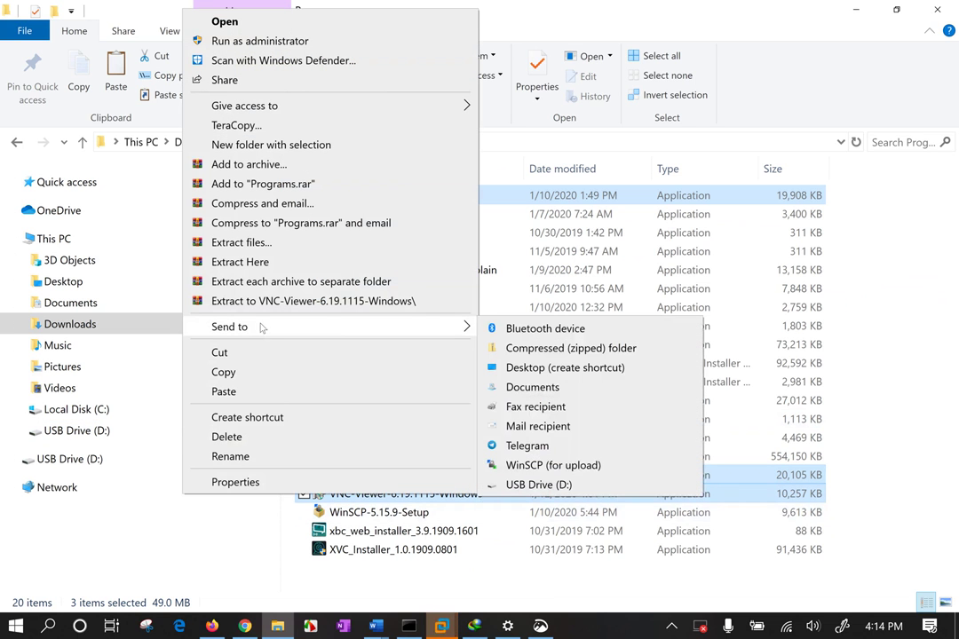
click(539, 485)
click(581, 548)
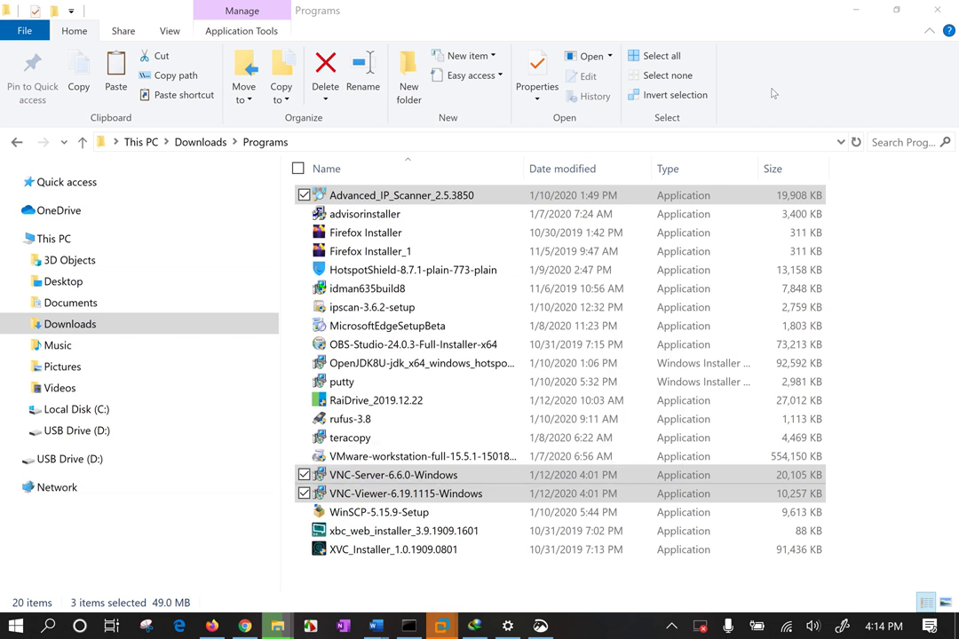
Copy just the VNC-Server installer to the clipboard
click(395, 475)
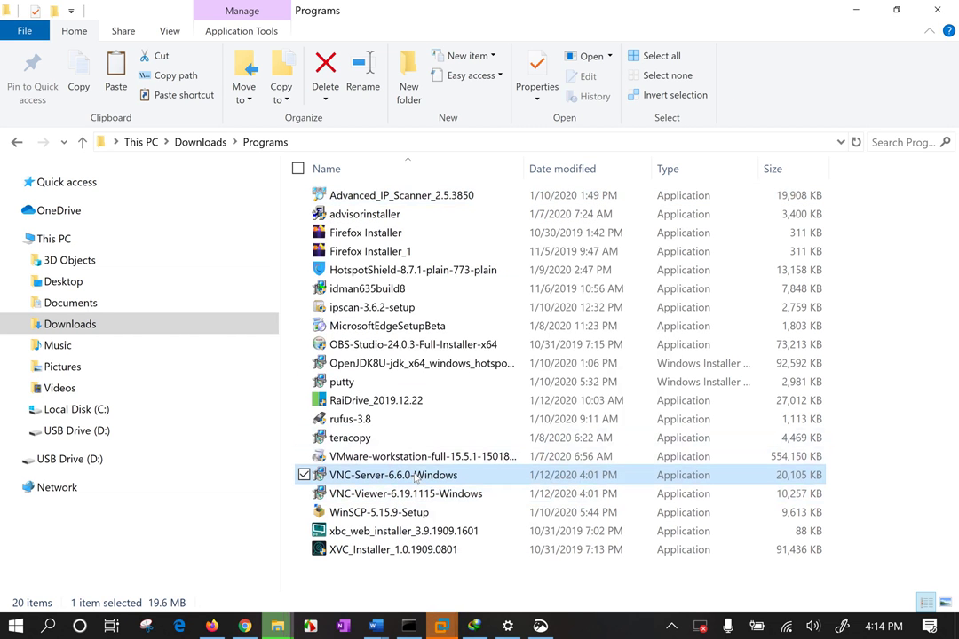
right_click(415, 477)
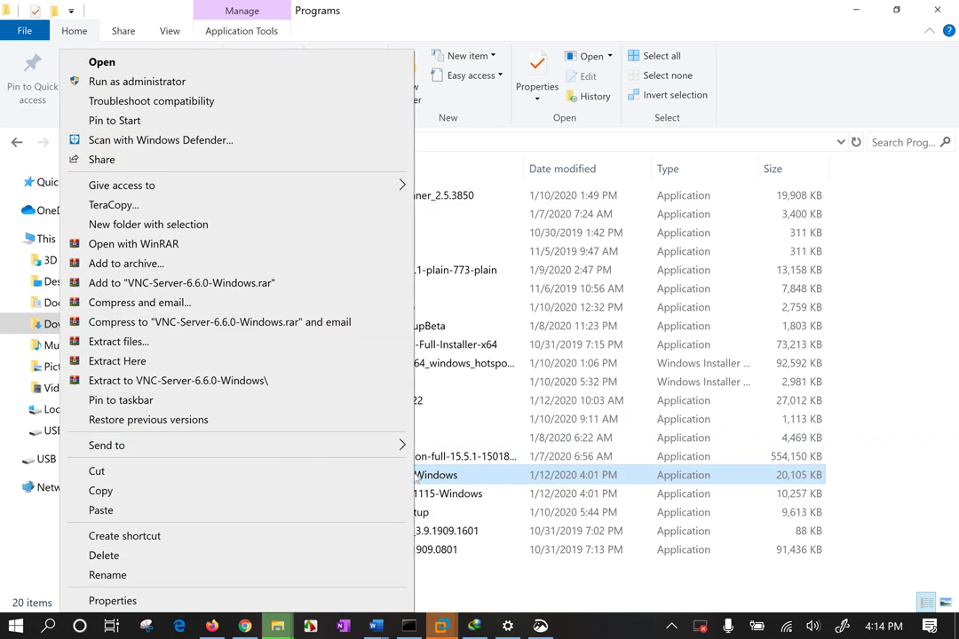
click(207, 493)
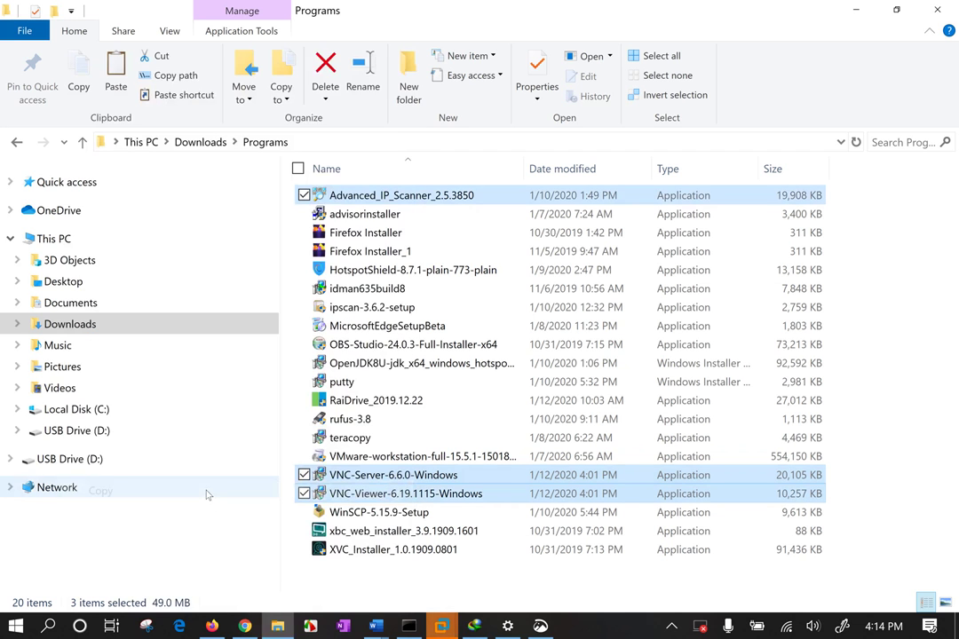
click(441, 627)
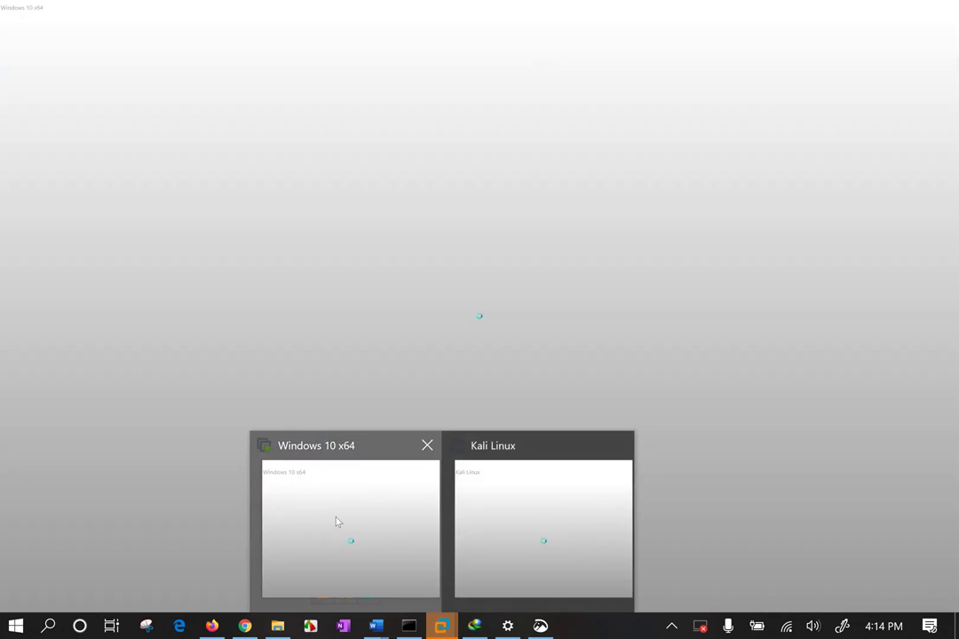
Paste the VNC-Server installer into the Desktop folder of the Windows 10 x64 VM
click(335, 519)
click(349, 367)
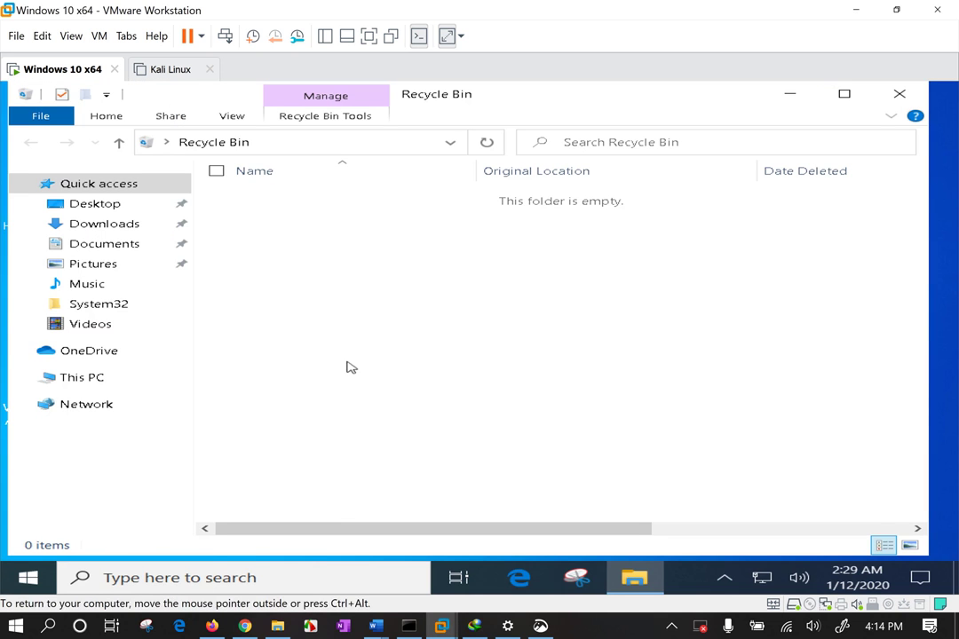
click(100, 245)
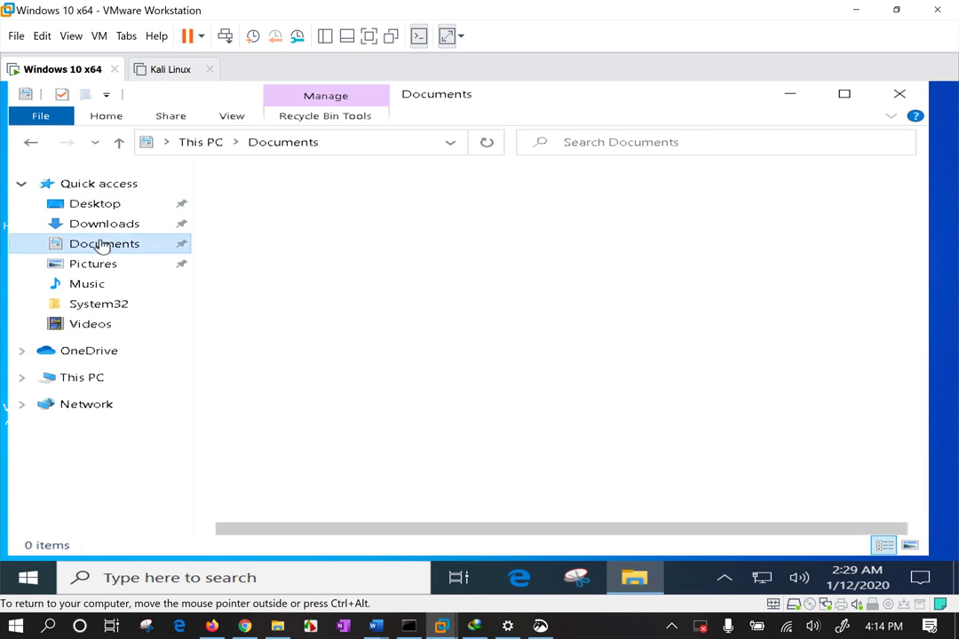
click(105, 205)
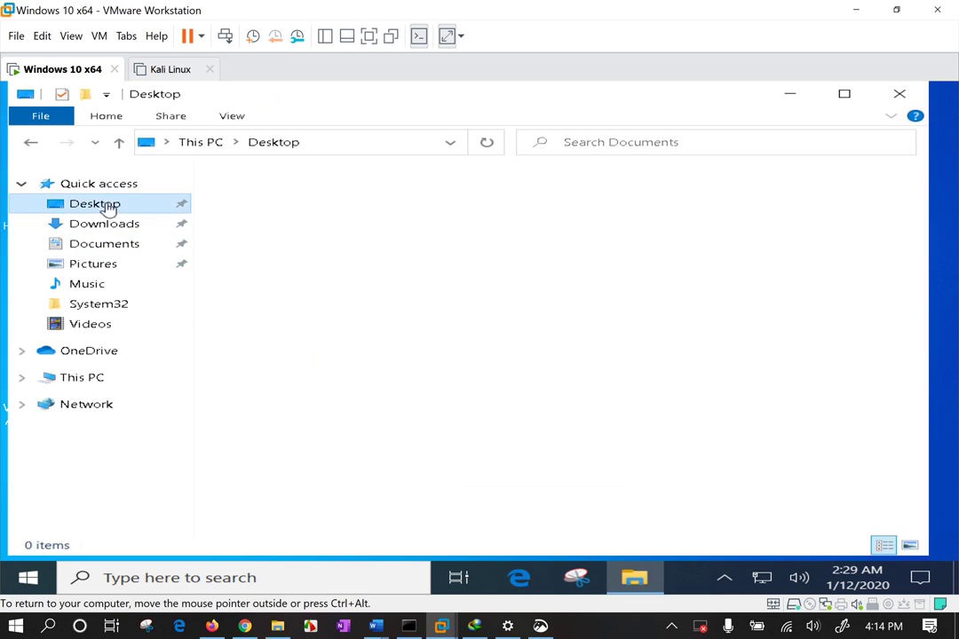
right_click(396, 325)
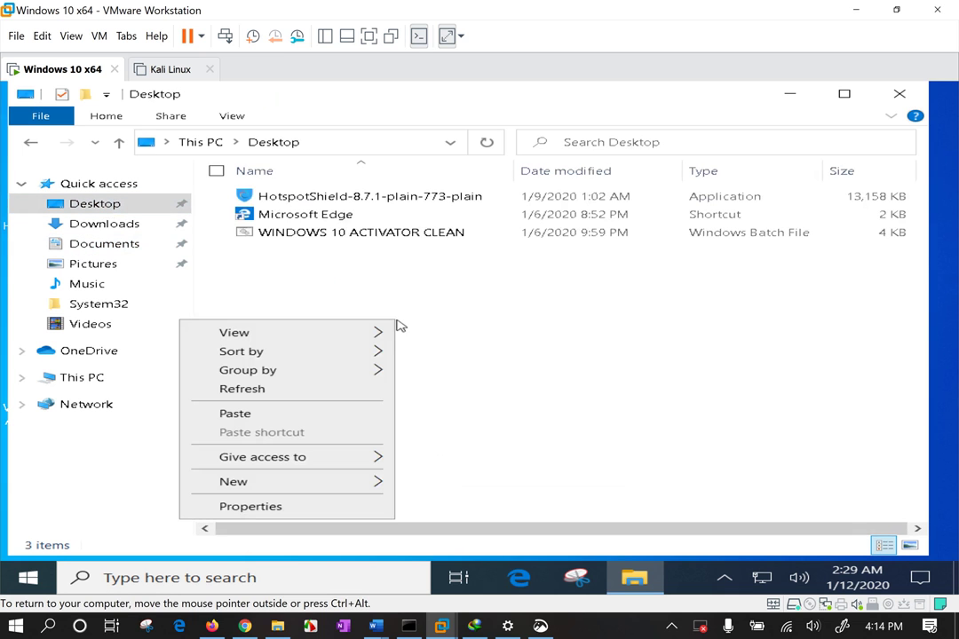
click(276, 414)
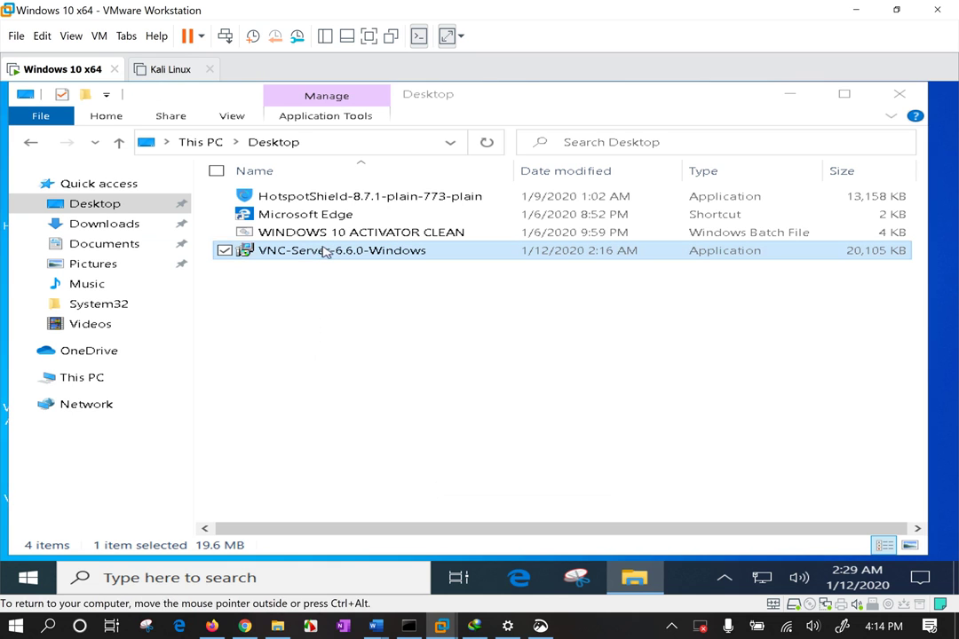
Run the VNC-Server installer with the default language
click(325, 253)
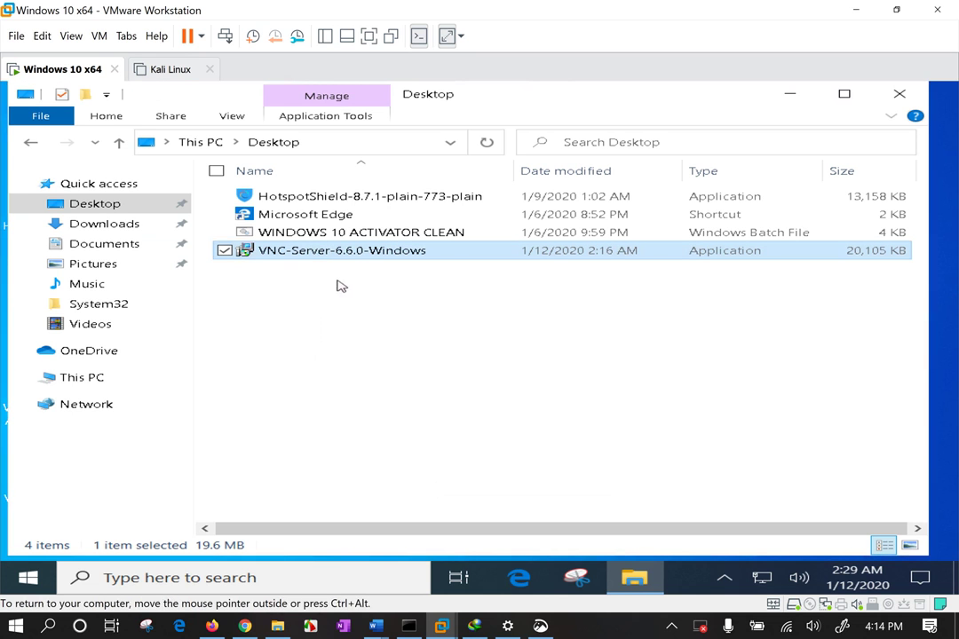
double_click(459, 251)
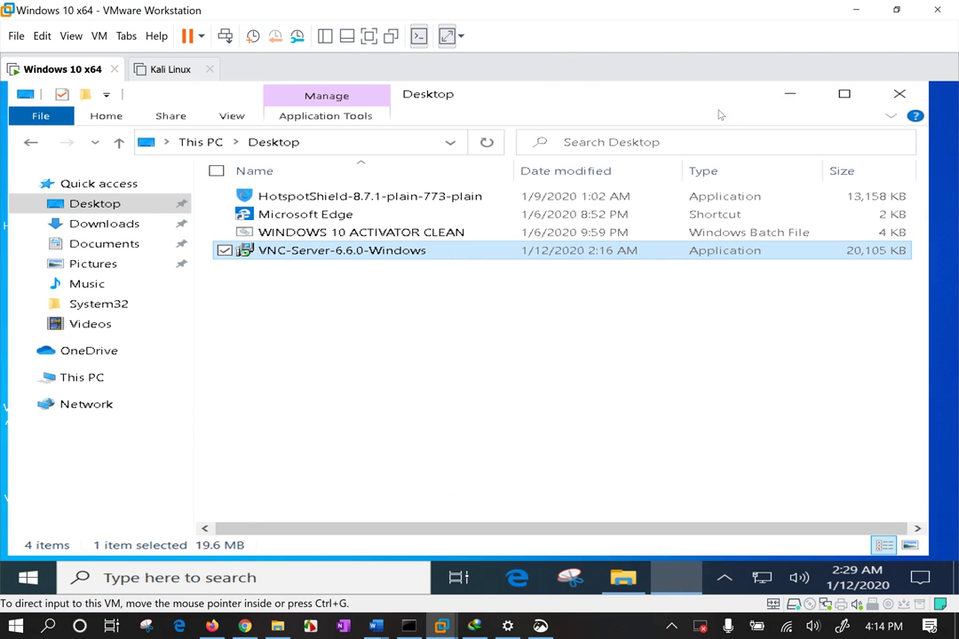
click(498, 359)
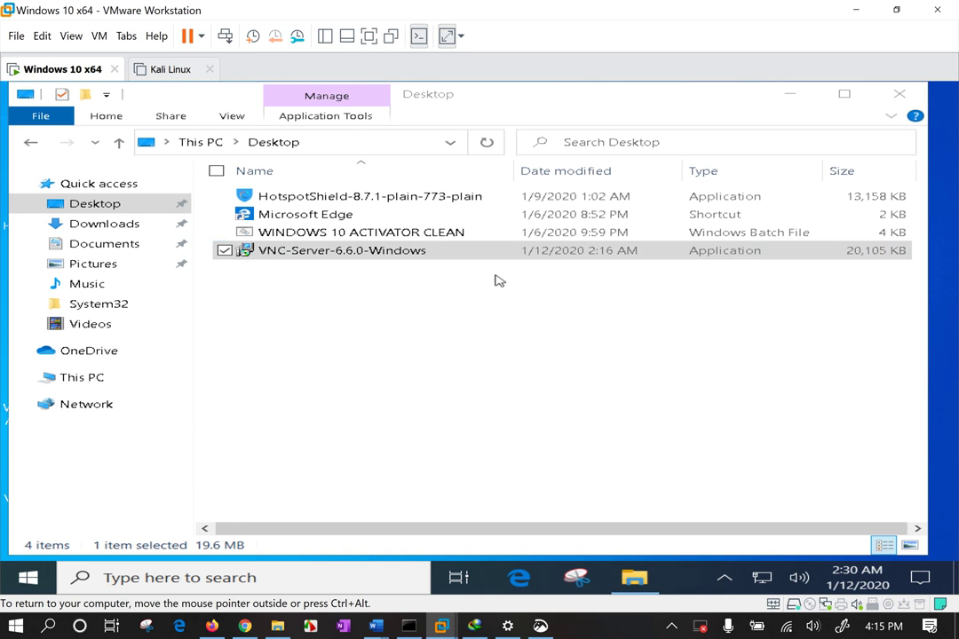
Accept the licence, keep default features and the firewall exception, and start installing
click(610, 468)
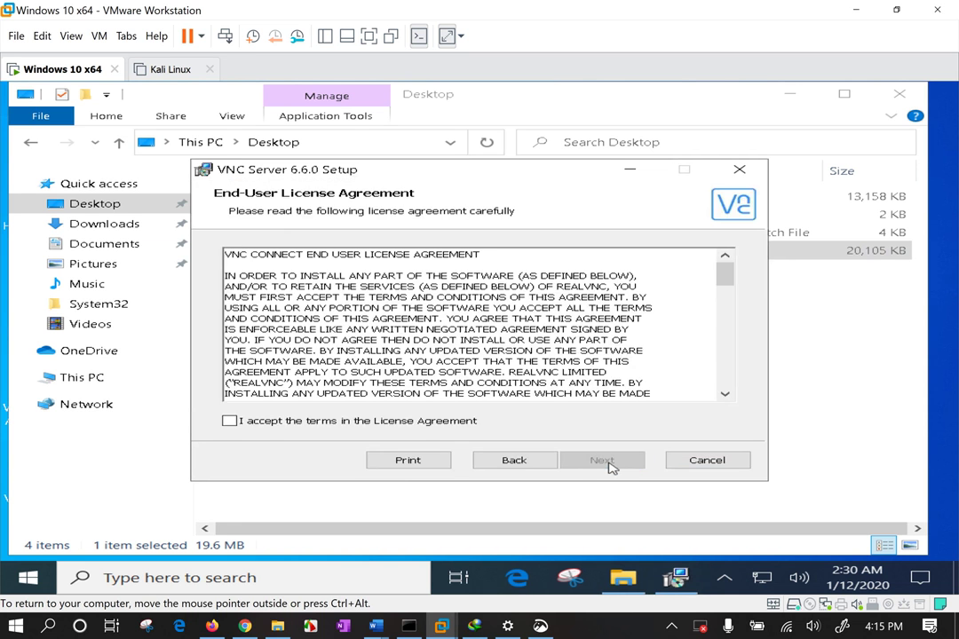
click(463, 423)
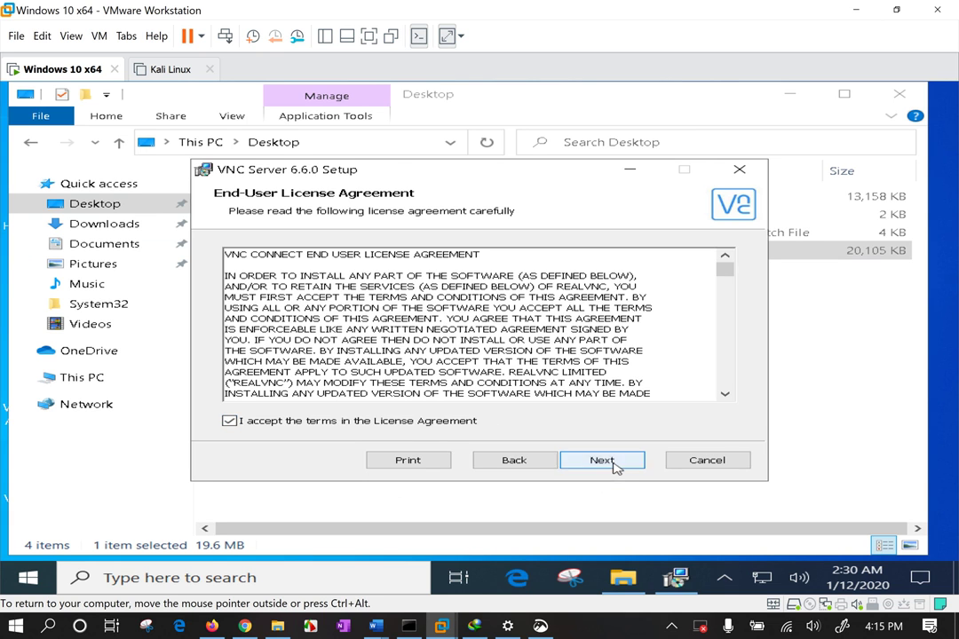
click(616, 465)
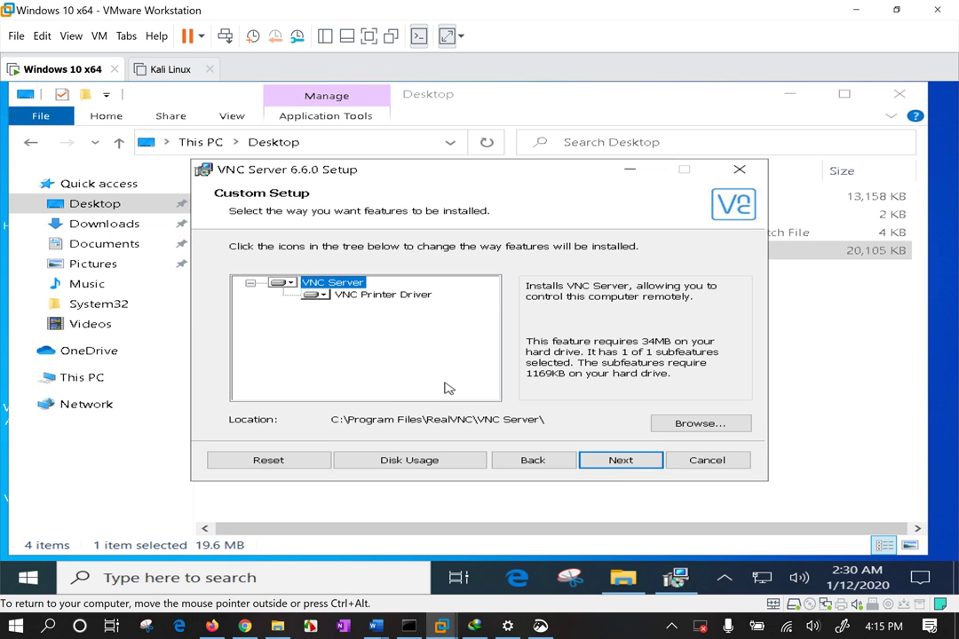
click(644, 462)
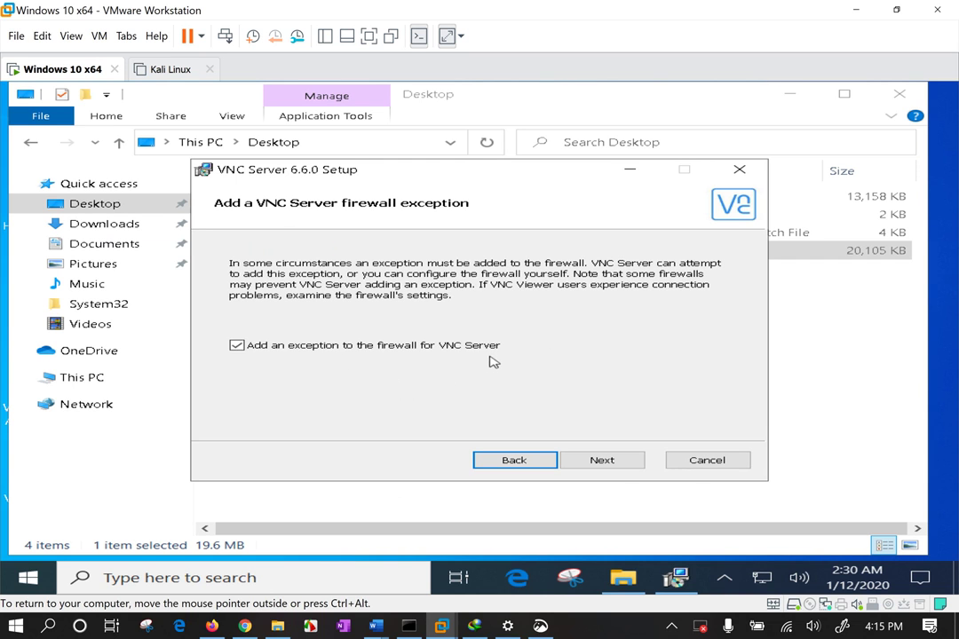
click(602, 460)
click(592, 460)
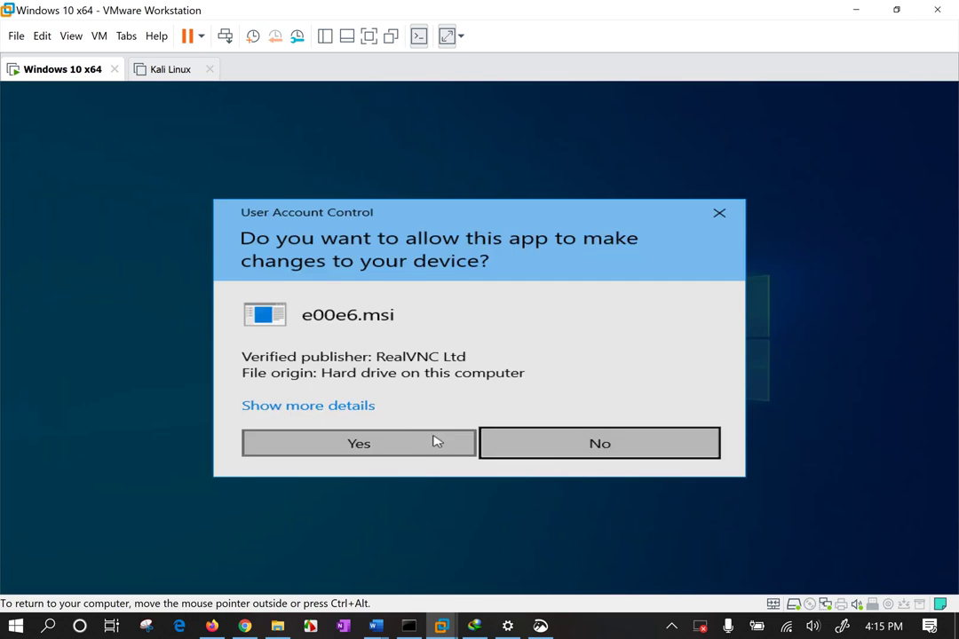
Approve the UAC prompt, close File Explorer, and finish the VNC Server setup
click(420, 447)
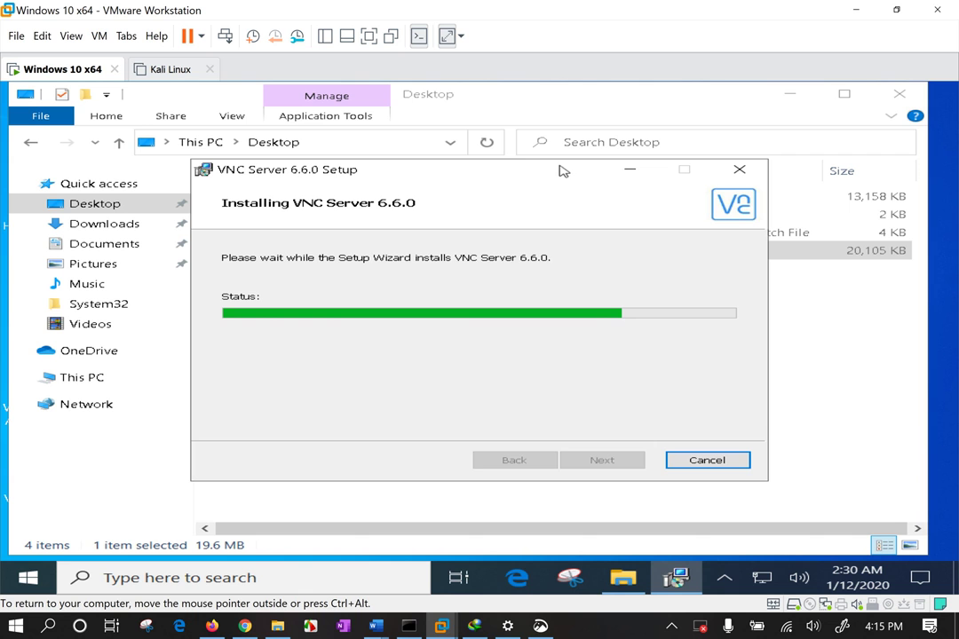
drag(561, 171, 532, 138)
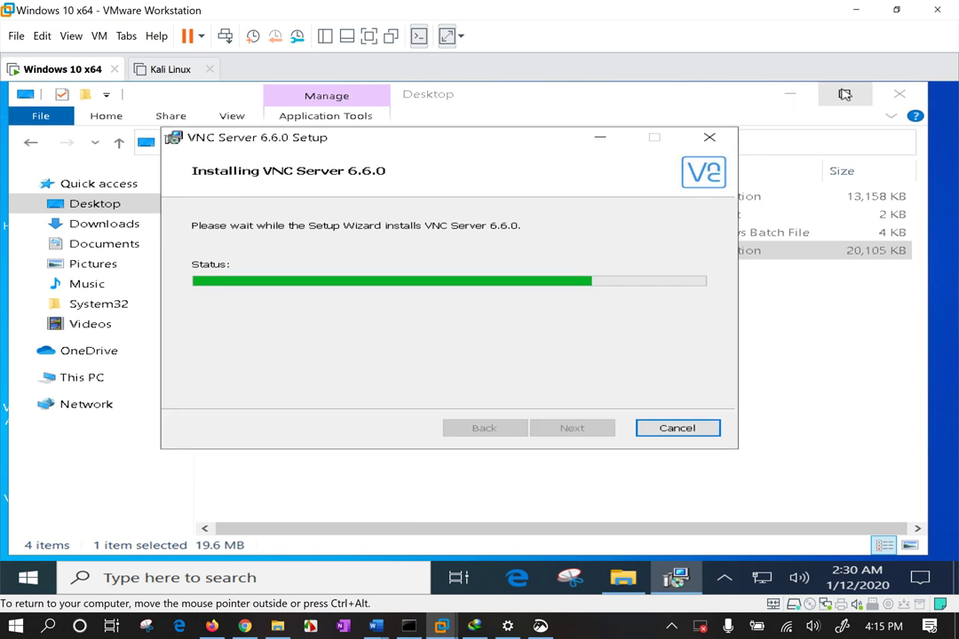
click(898, 96)
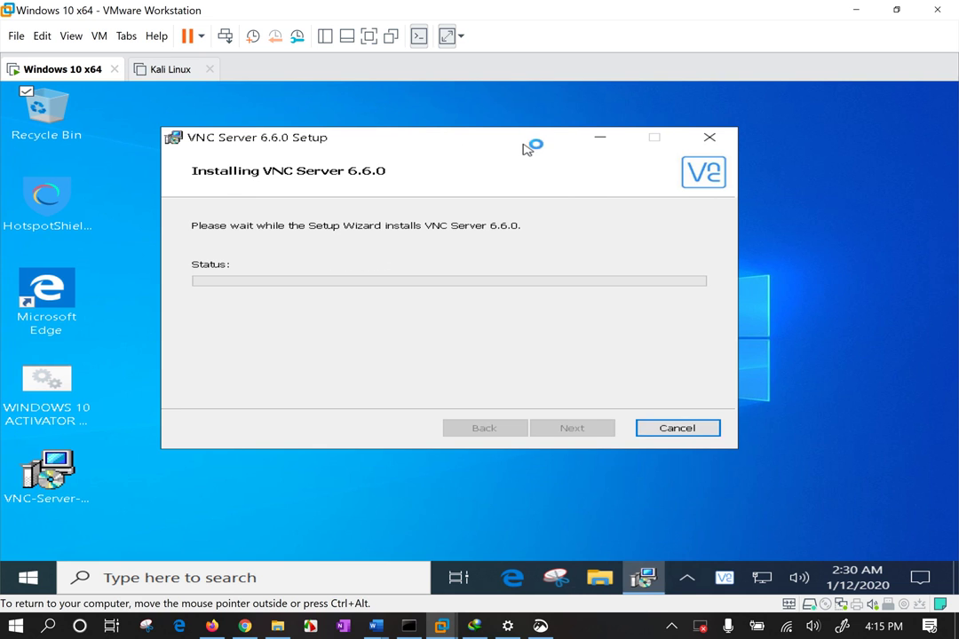
drag(427, 143, 385, 144)
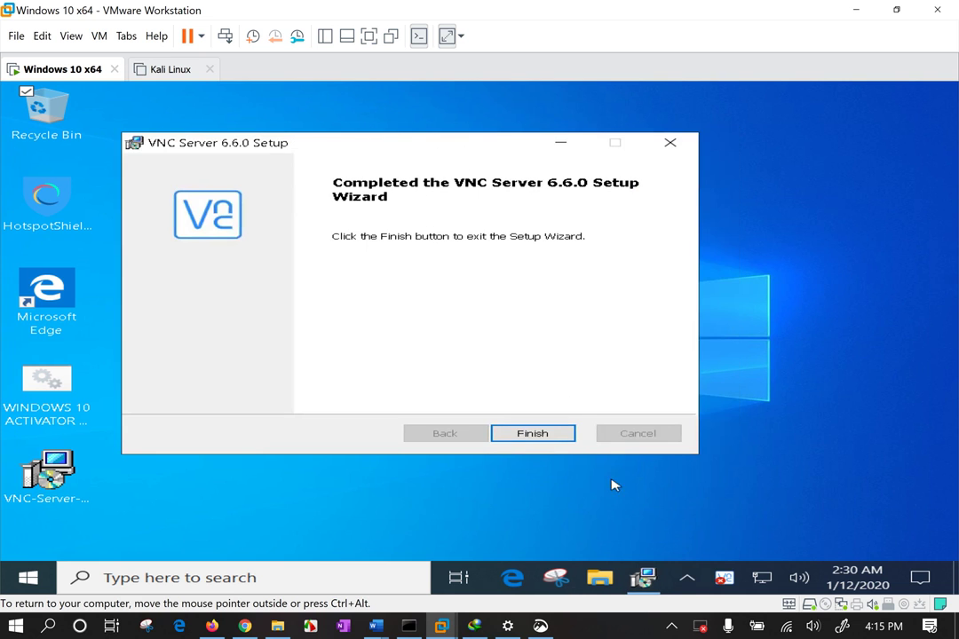
click(549, 437)
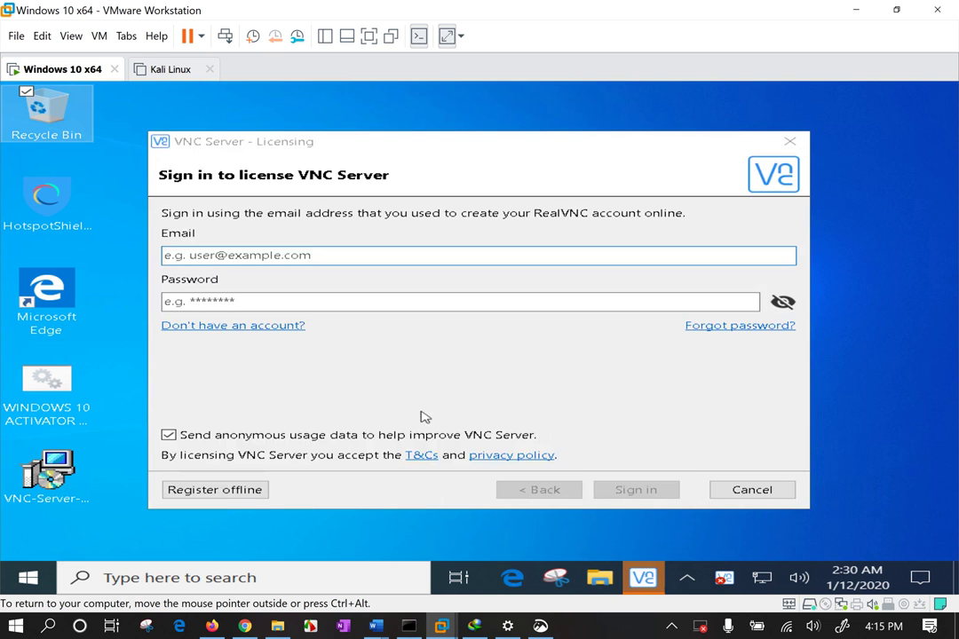
Turn off sending anonymous usage data in the VNC Server licensing dialog
click(253, 379)
click(213, 442)
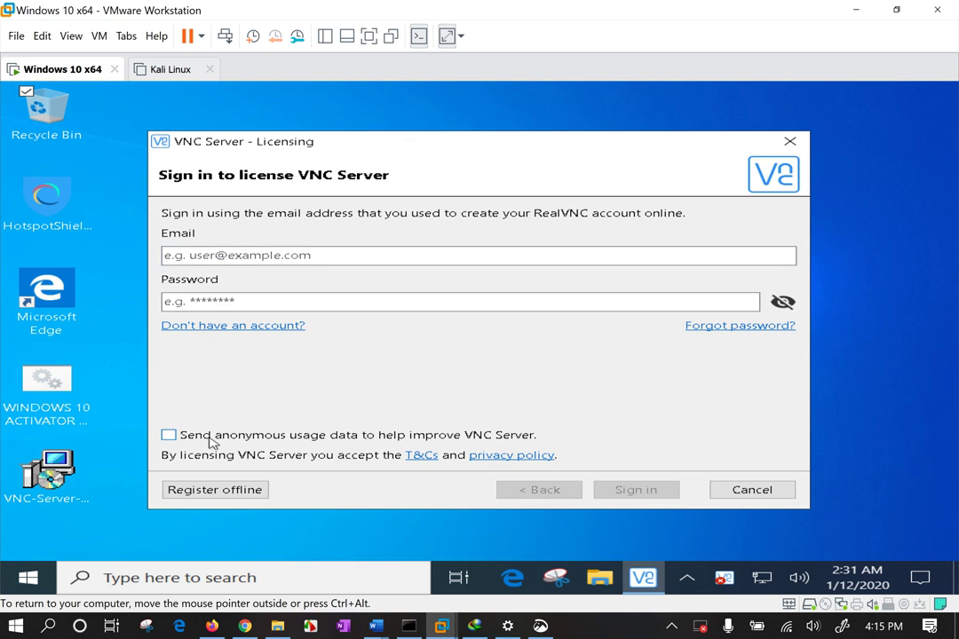
click(222, 491)
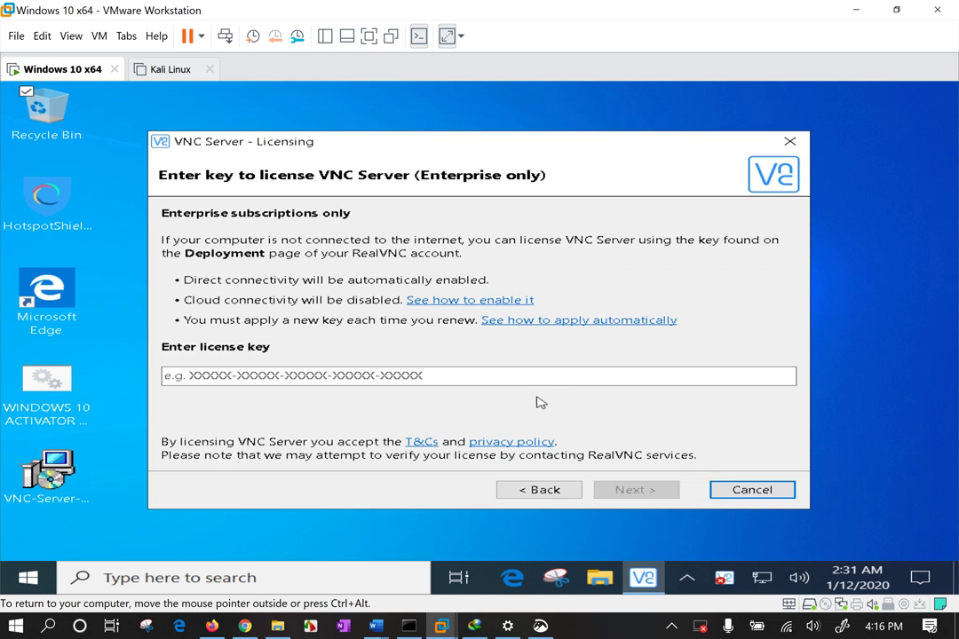
click(543, 494)
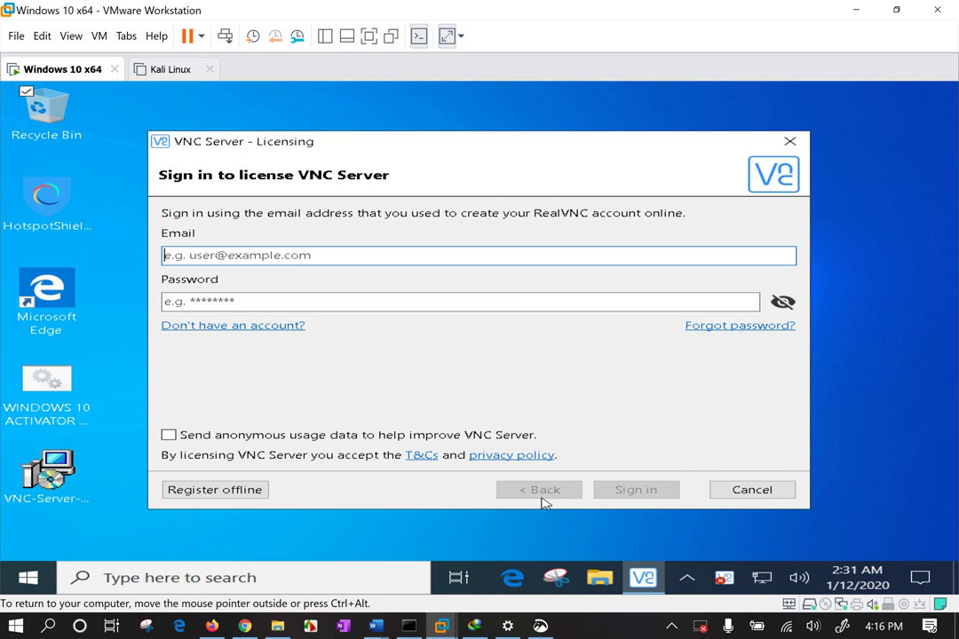
Visit the RealVNC account sign-up page, then return and choose offline licence-key entry
click(242, 327)
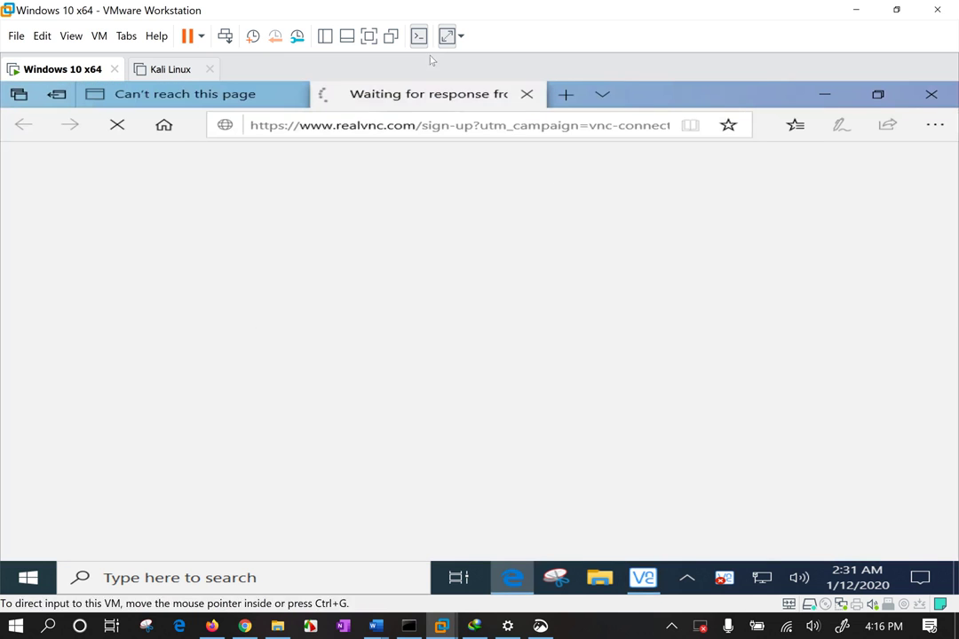
click(210, 96)
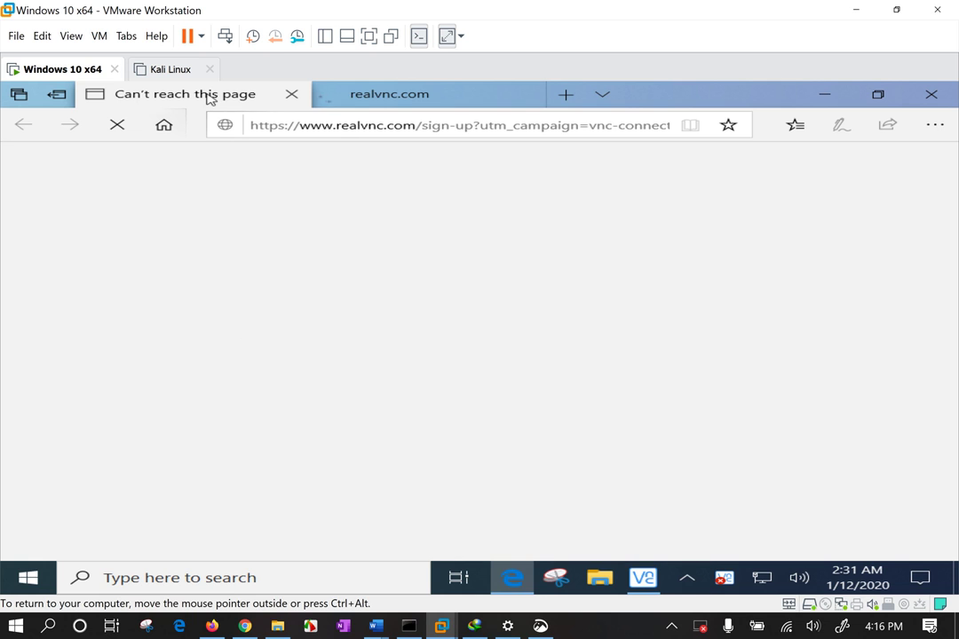
click(444, 96)
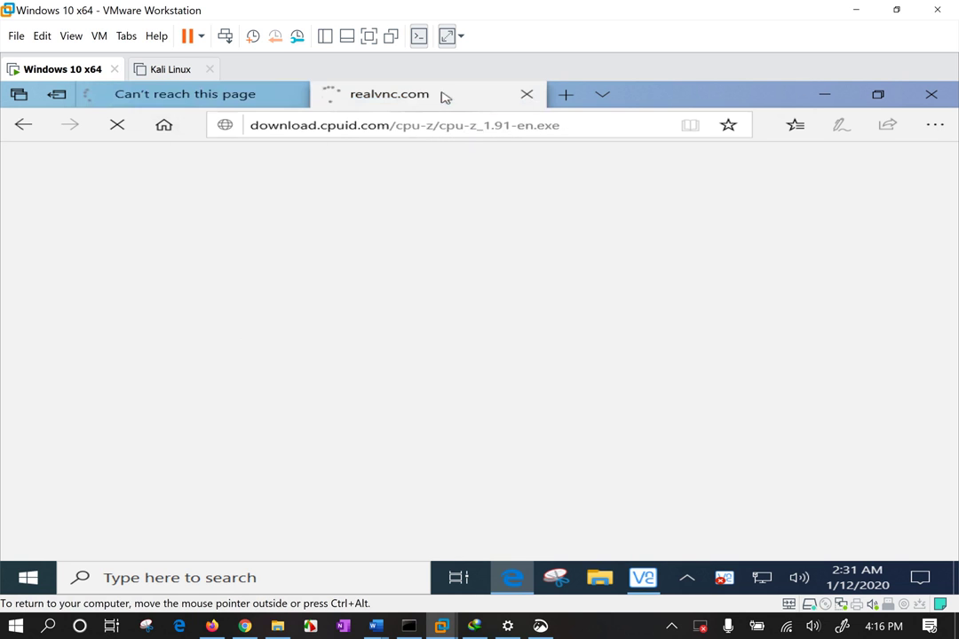
click(291, 94)
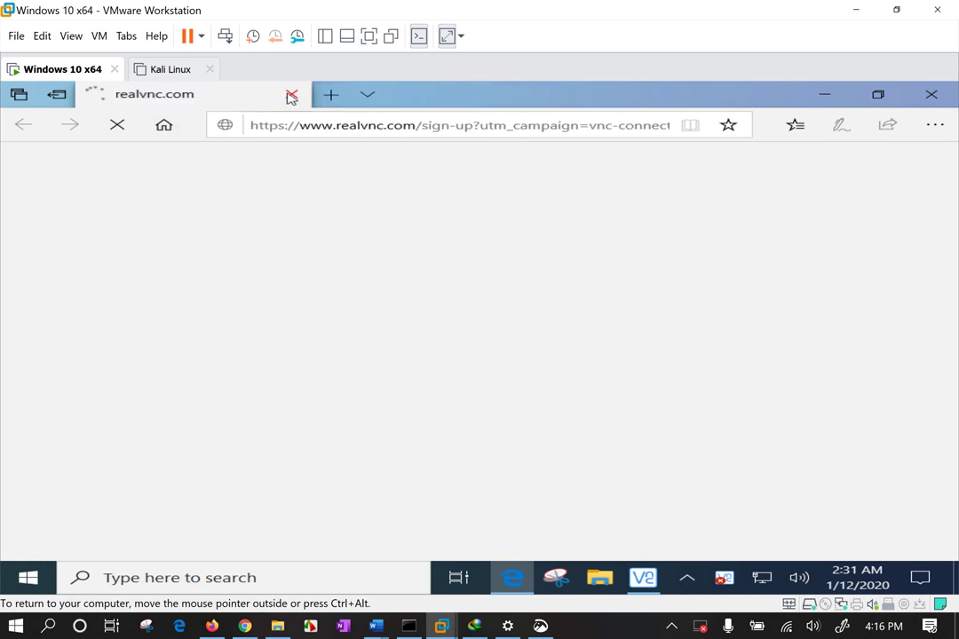
click(833, 95)
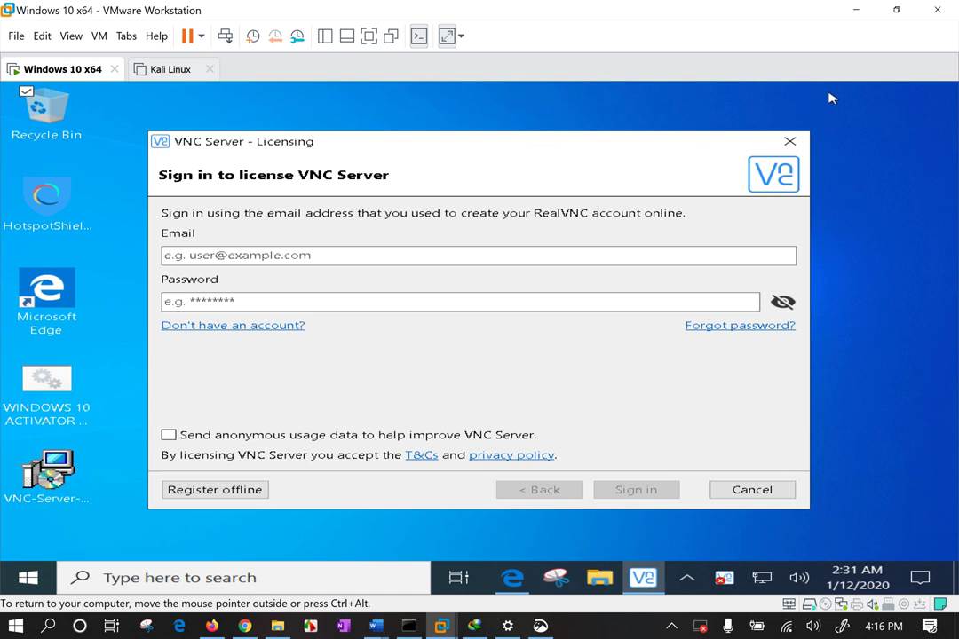
click(245, 491)
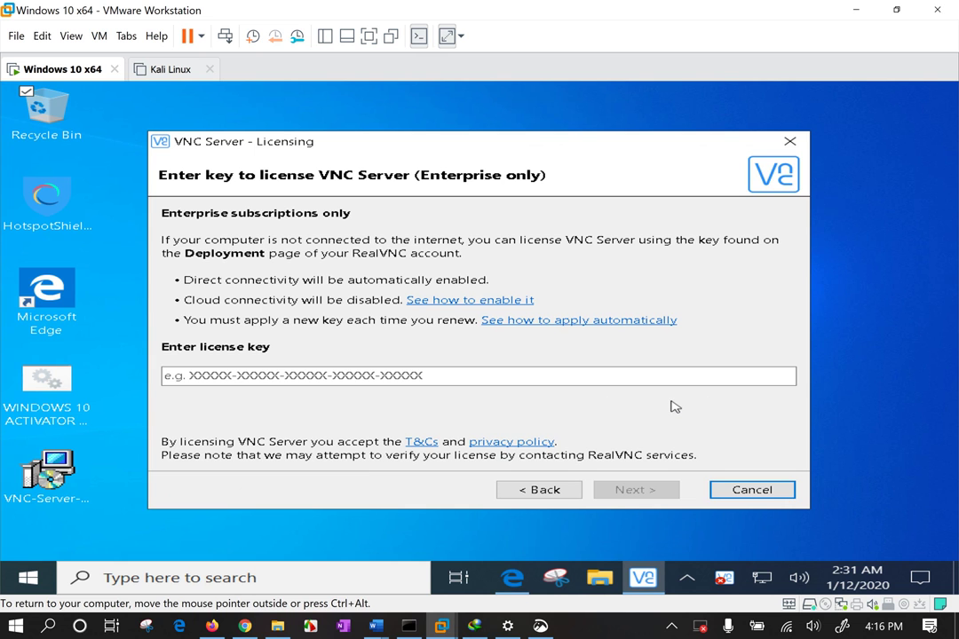
Copy 'VNC-Server-6.6.0' from the VNC-Server-6.6.0-Windows installer's file name
click(858, 12)
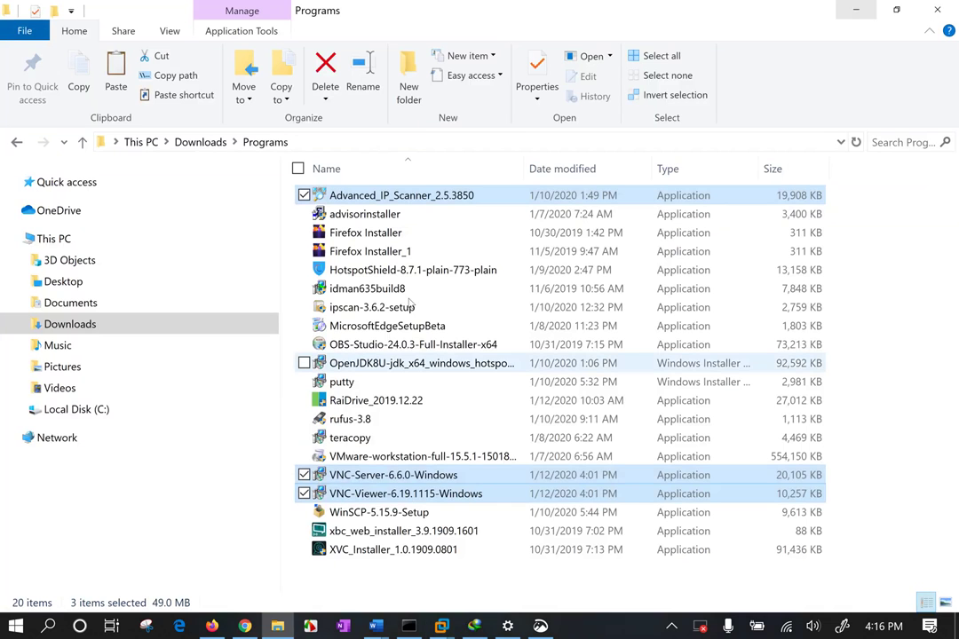
click(407, 480)
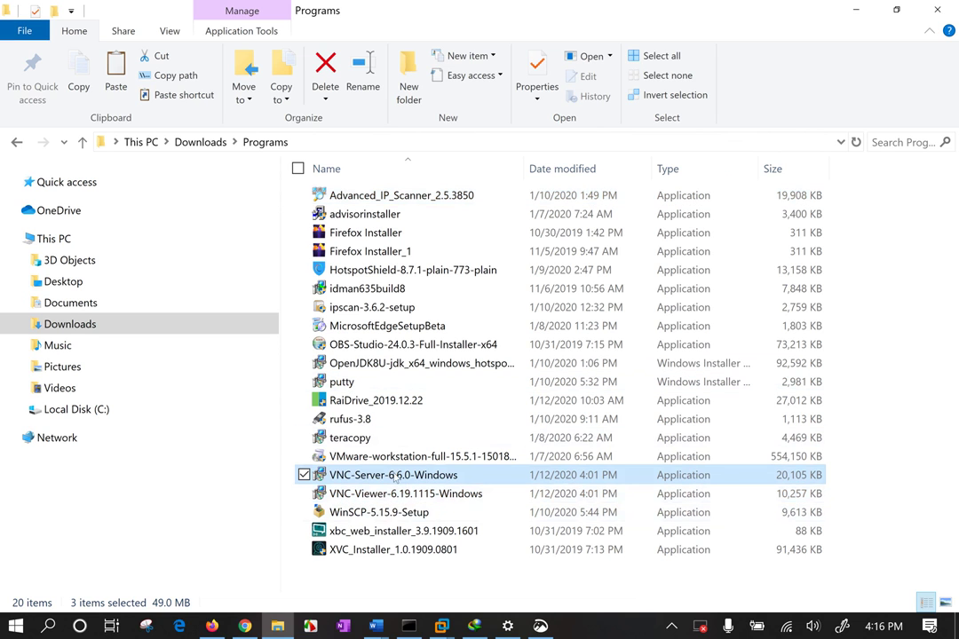
click(409, 479)
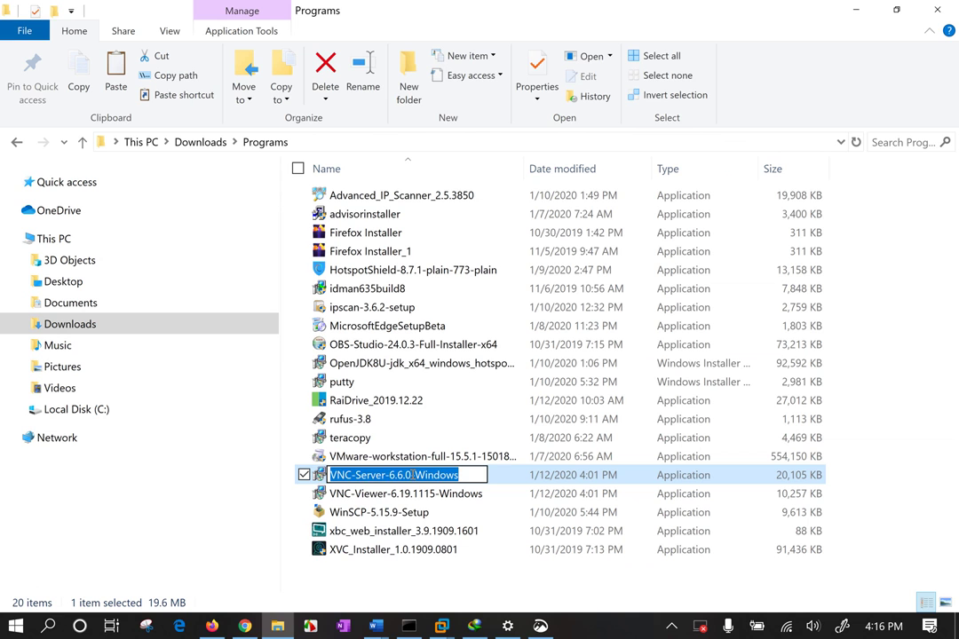
drag(411, 475, 322, 475)
key(ctrl+c)
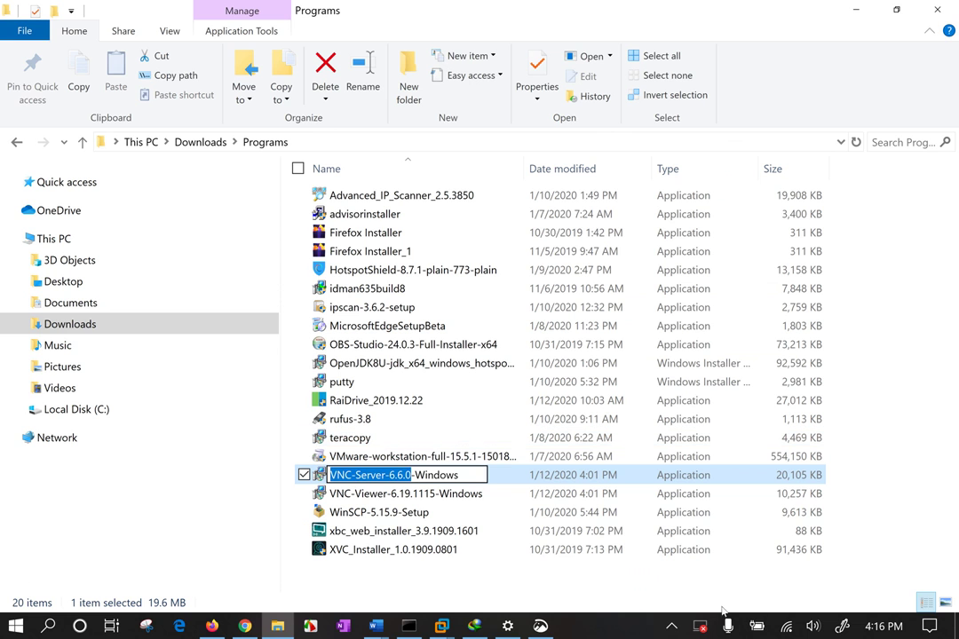
click(671, 630)
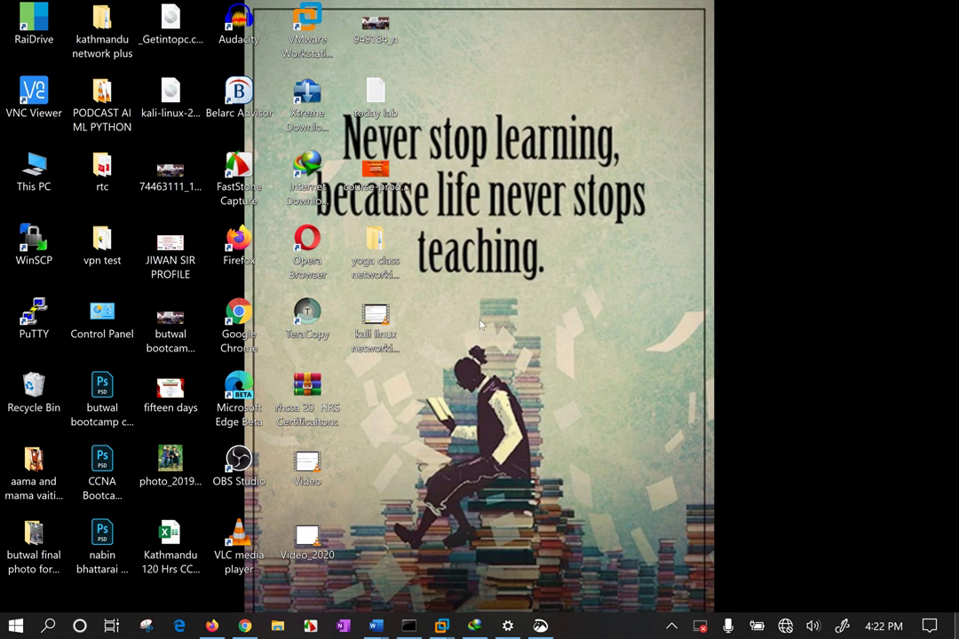
Close VNC Server in the Windows 10 x64 VM and relaunch it from the Start menu
drag(360, 149, 456, 261)
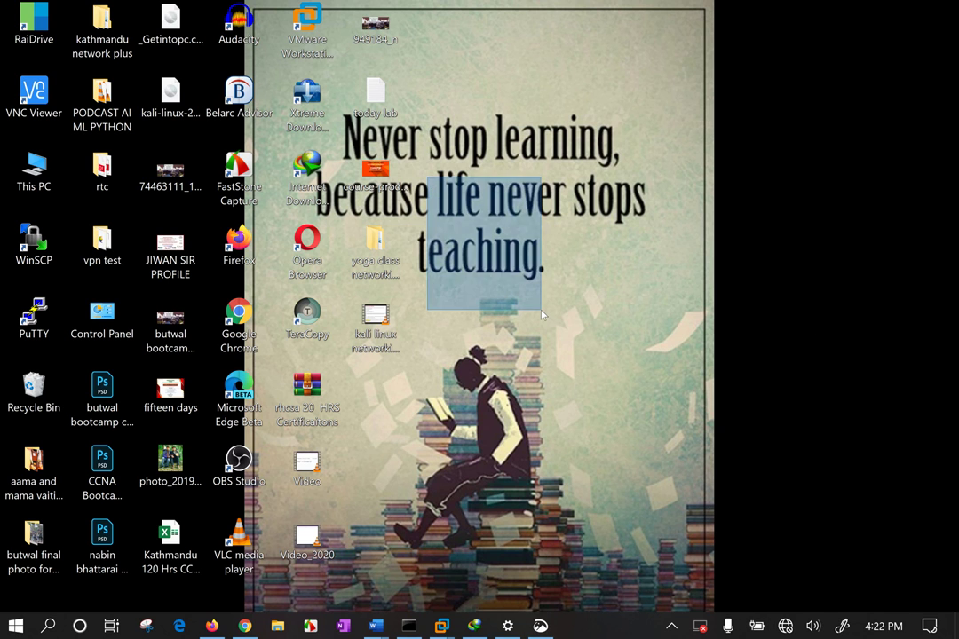
click(441, 626)
click(345, 503)
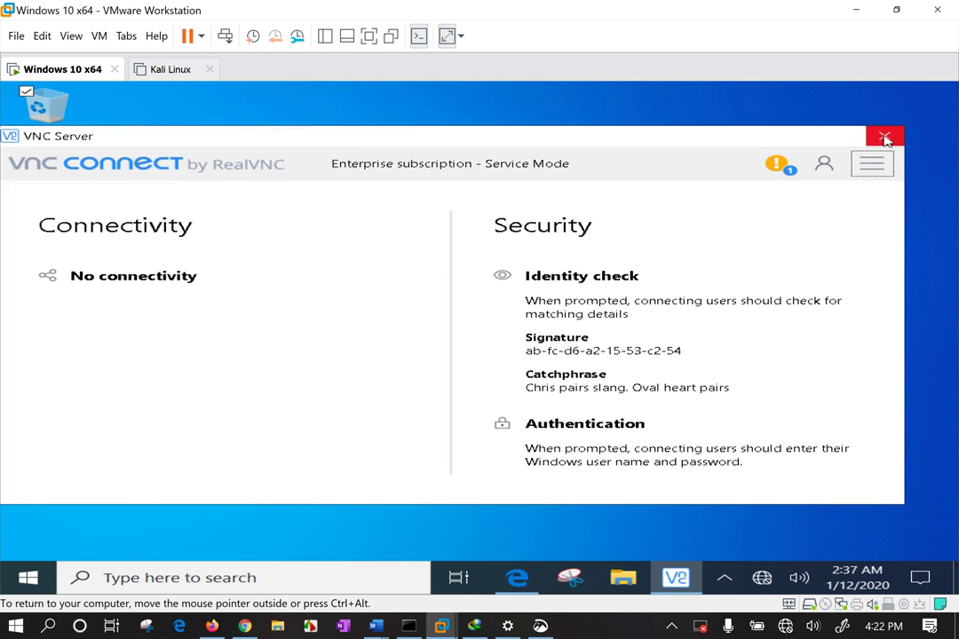
click(885, 137)
click(318, 315)
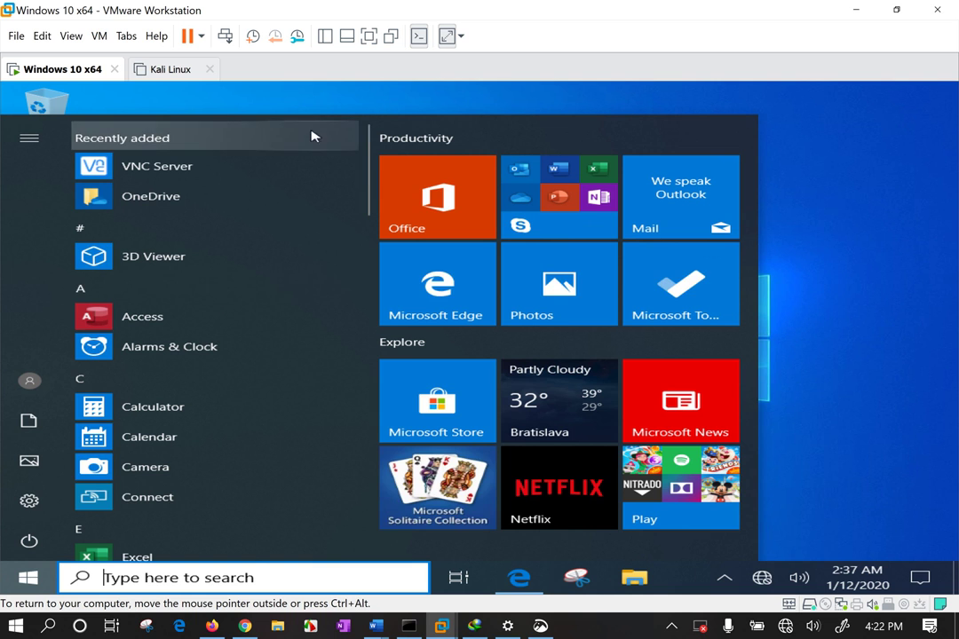
click(187, 177)
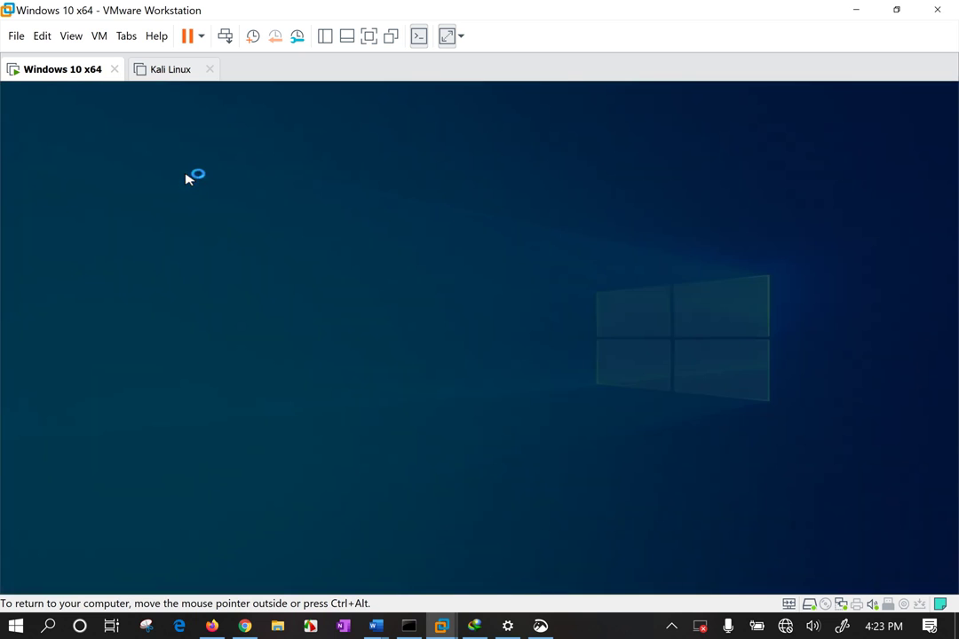
click(360, 449)
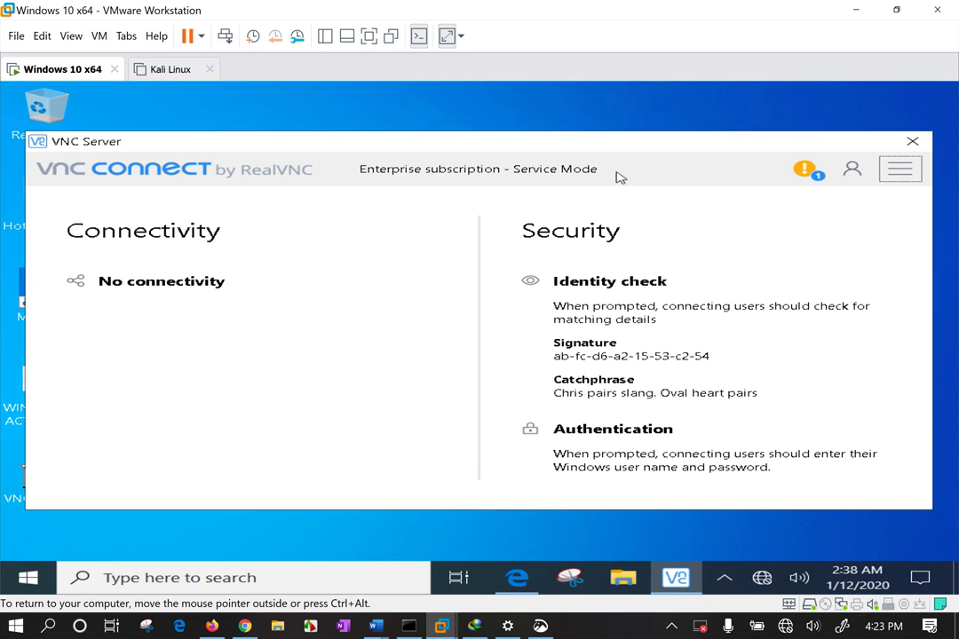
Check the VM's and the host's network connection status
click(762, 578)
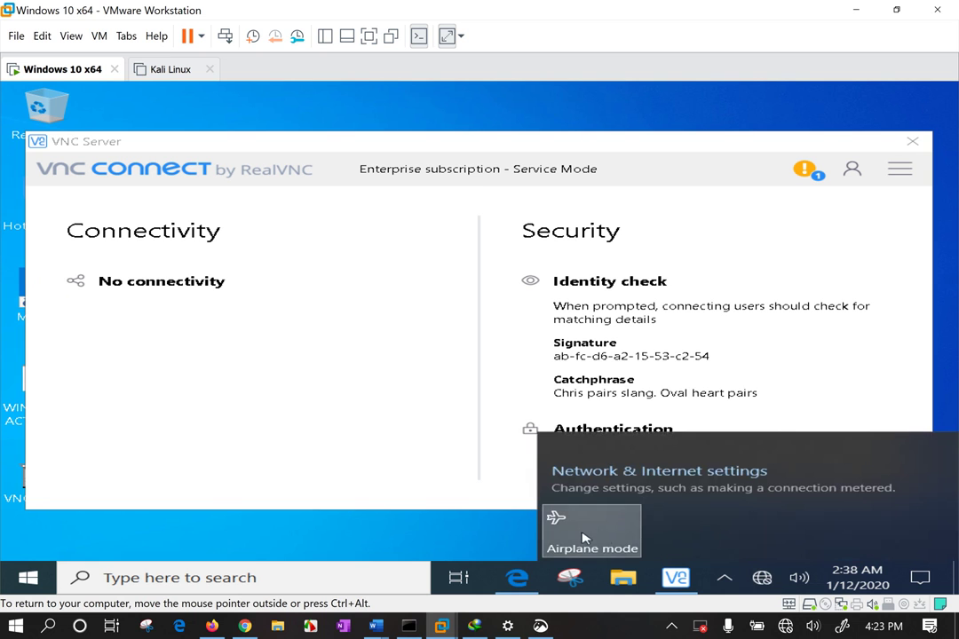
click(785, 626)
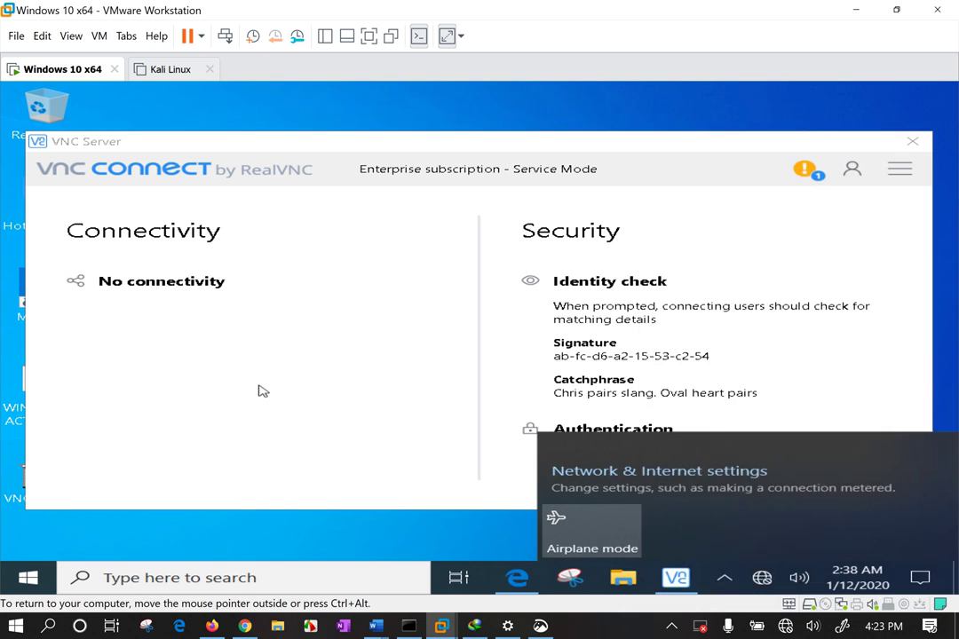
click(263, 390)
drag(637, 150, 633, 132)
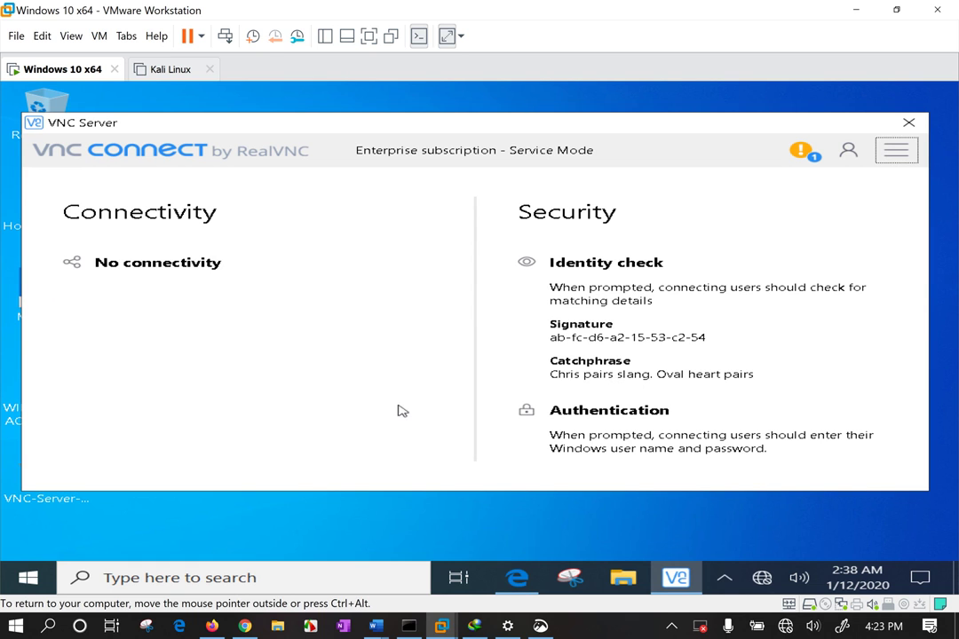
Open VNC Server Options from its main menu, approving UAC, and view the encryption settings
click(893, 155)
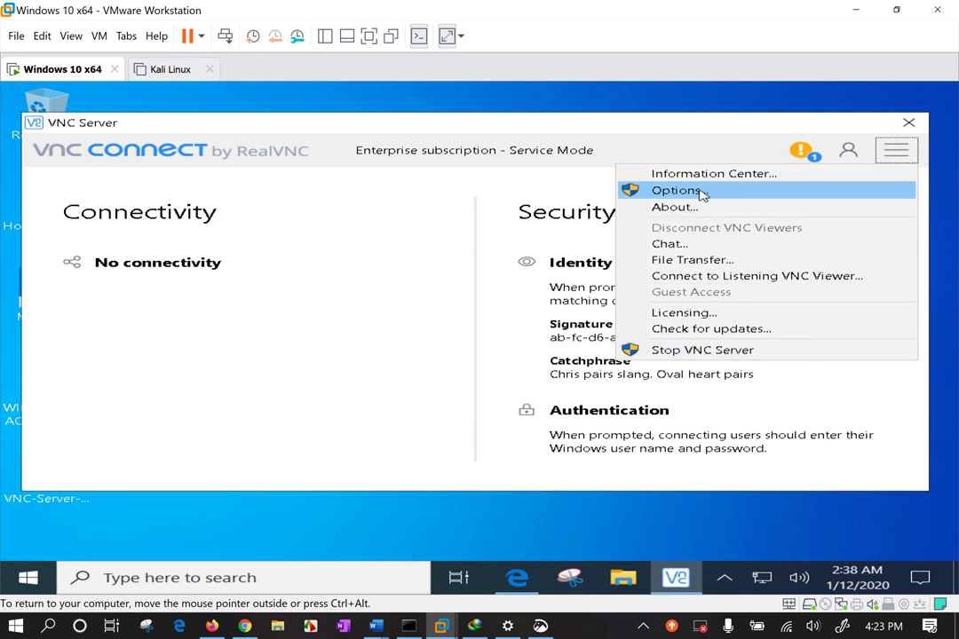
click(676, 190)
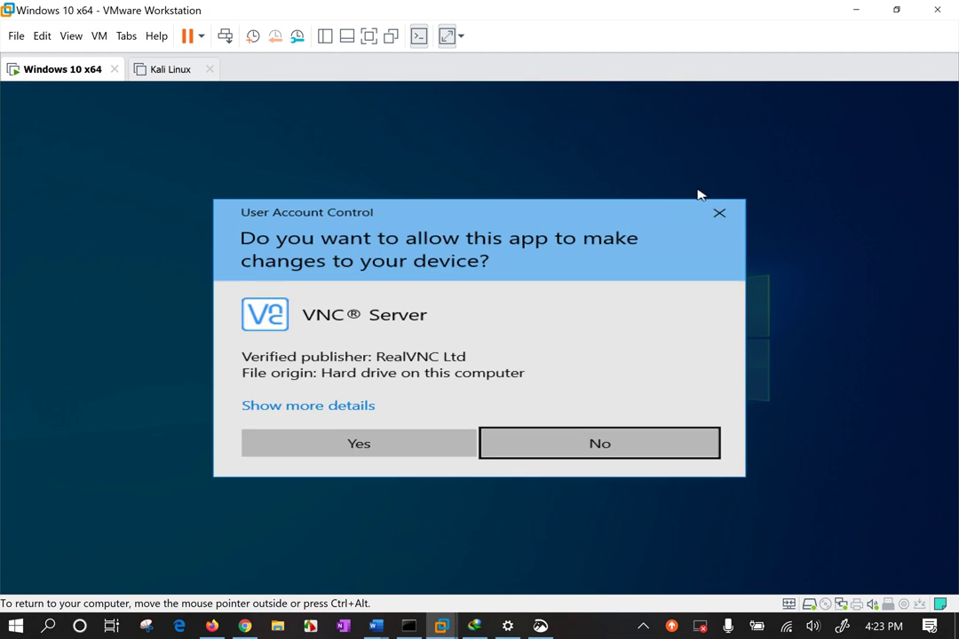
click(402, 452)
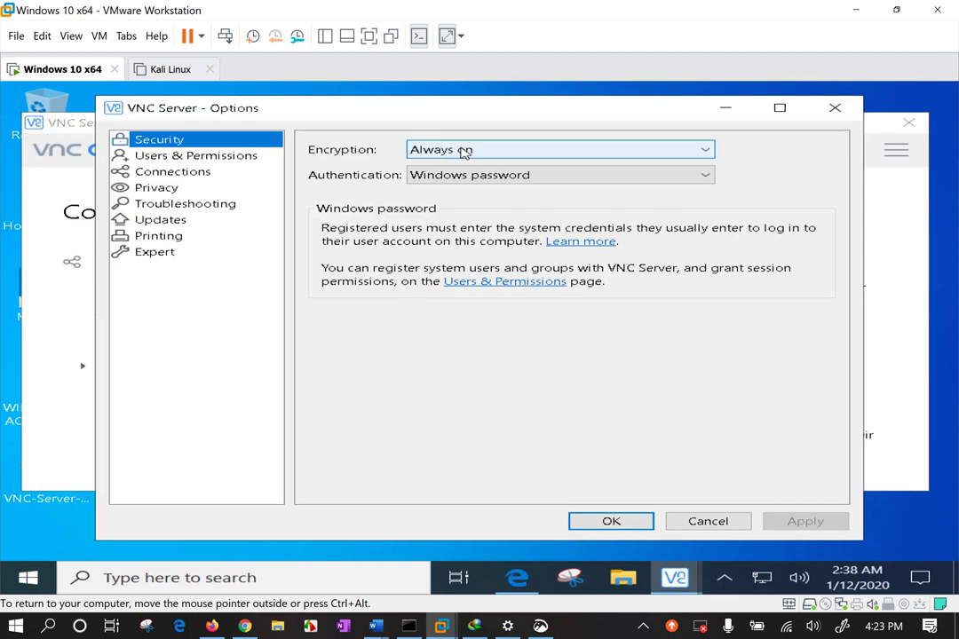
click(464, 153)
Select VNC password authentication and keep Encryption at Always on
click(468, 152)
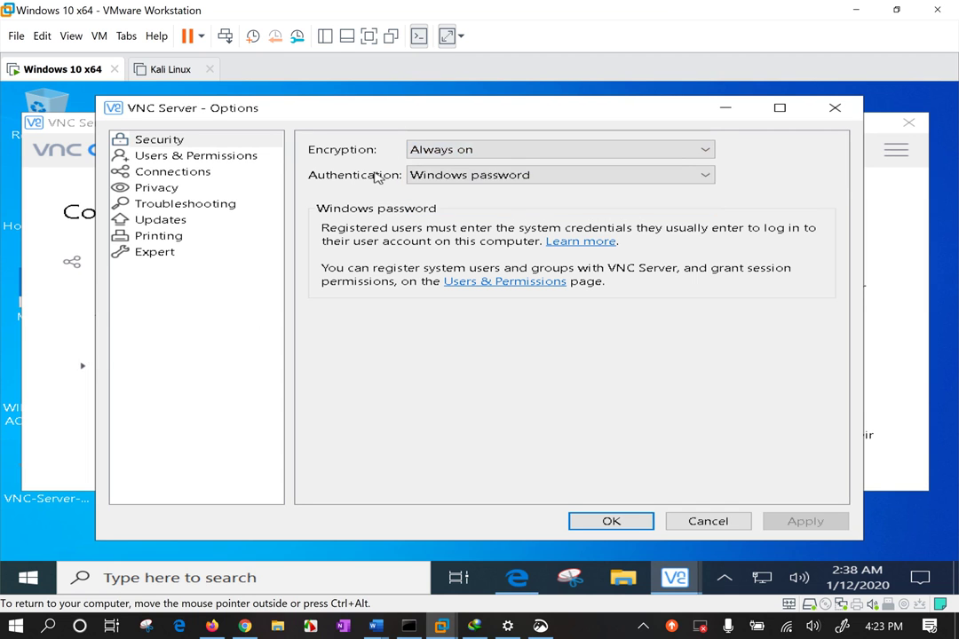
click(453, 176)
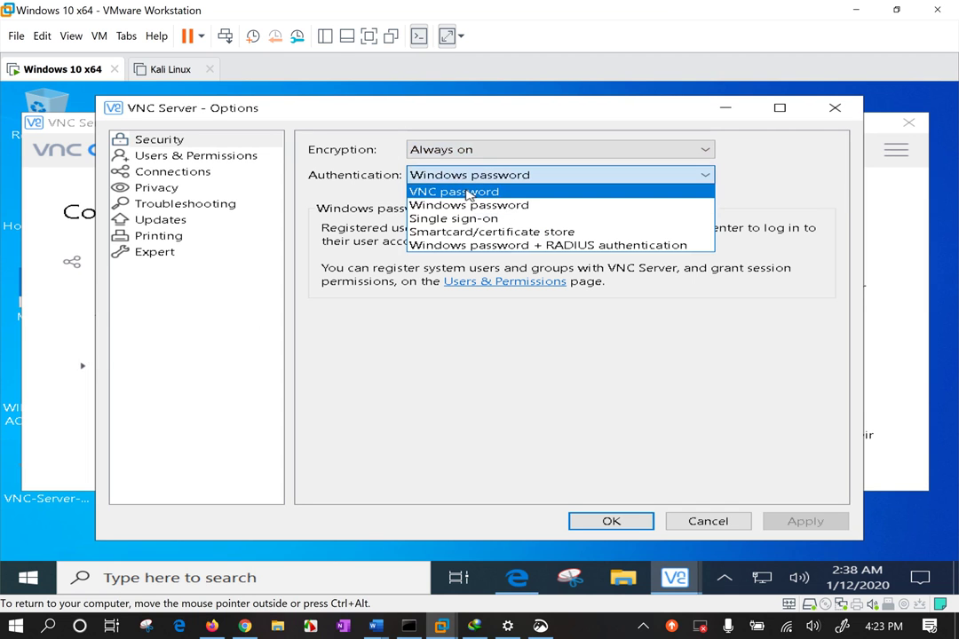
click(469, 193)
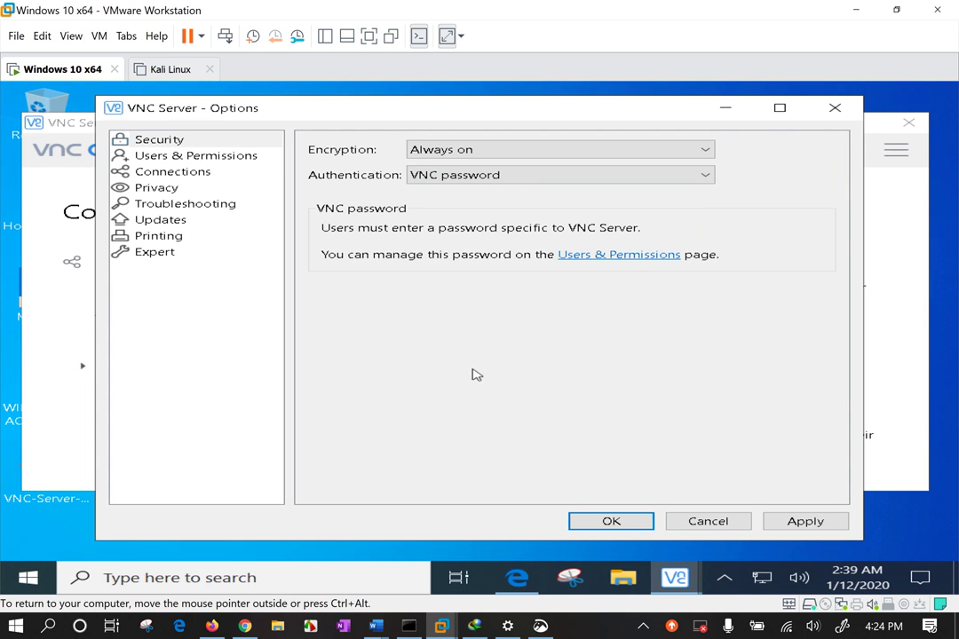
click(169, 142)
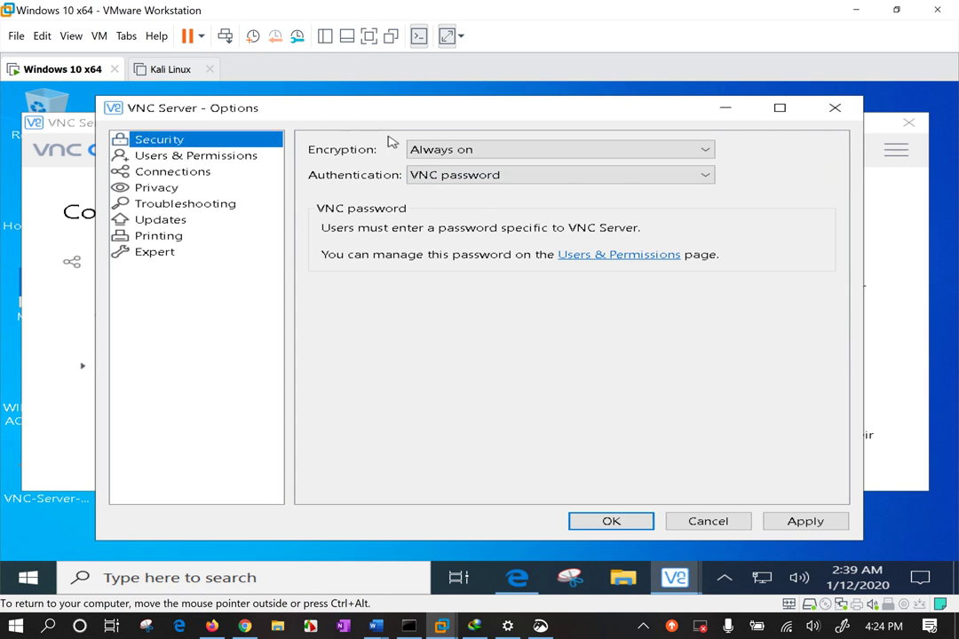
click(434, 153)
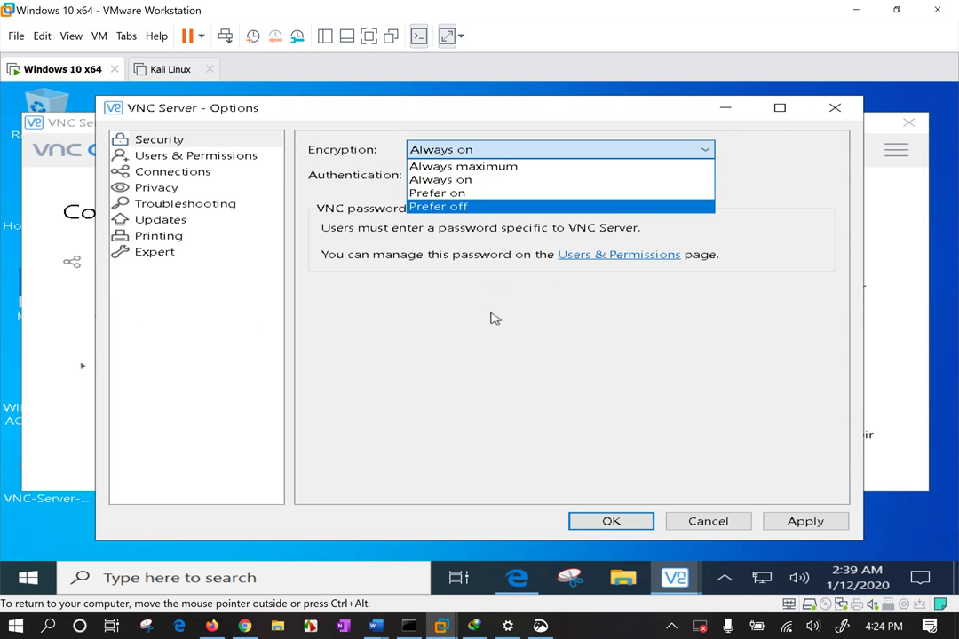
click(456, 179)
click(461, 151)
click(460, 351)
click(487, 153)
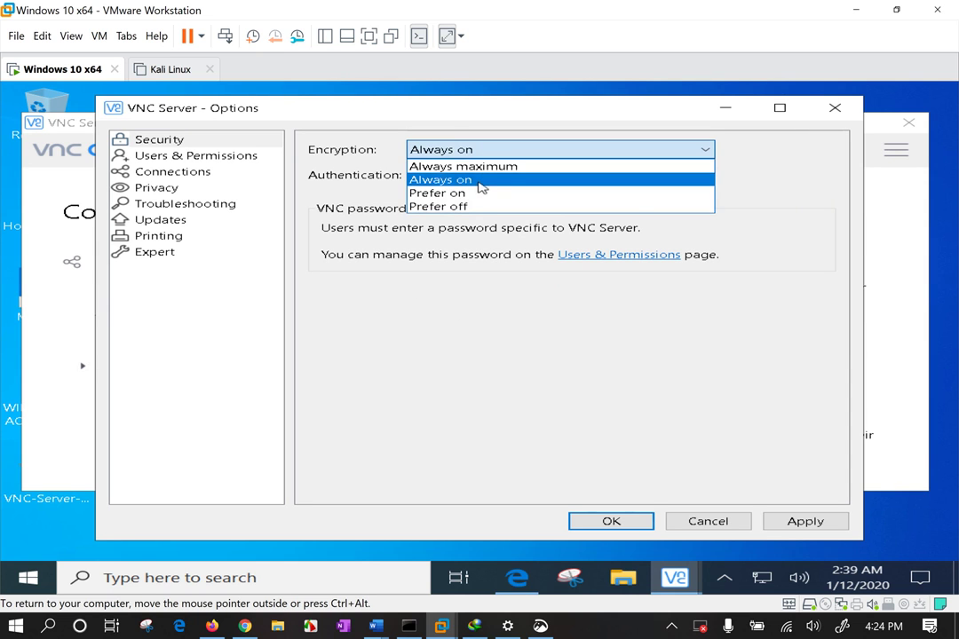
click(479, 181)
Try Windows password + RADIUS, then switch authentication back to VNC password
click(444, 178)
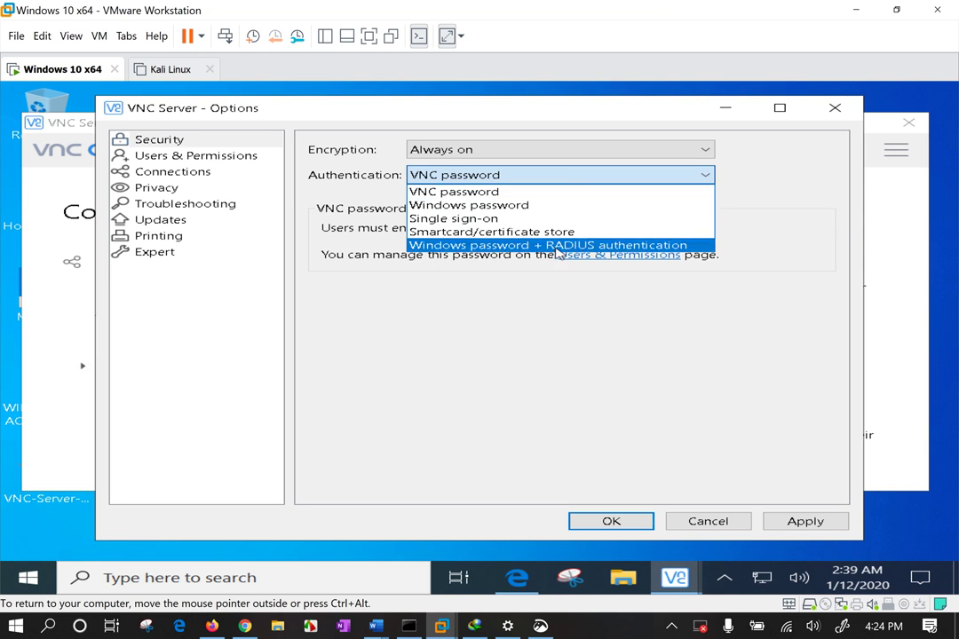
click(450, 245)
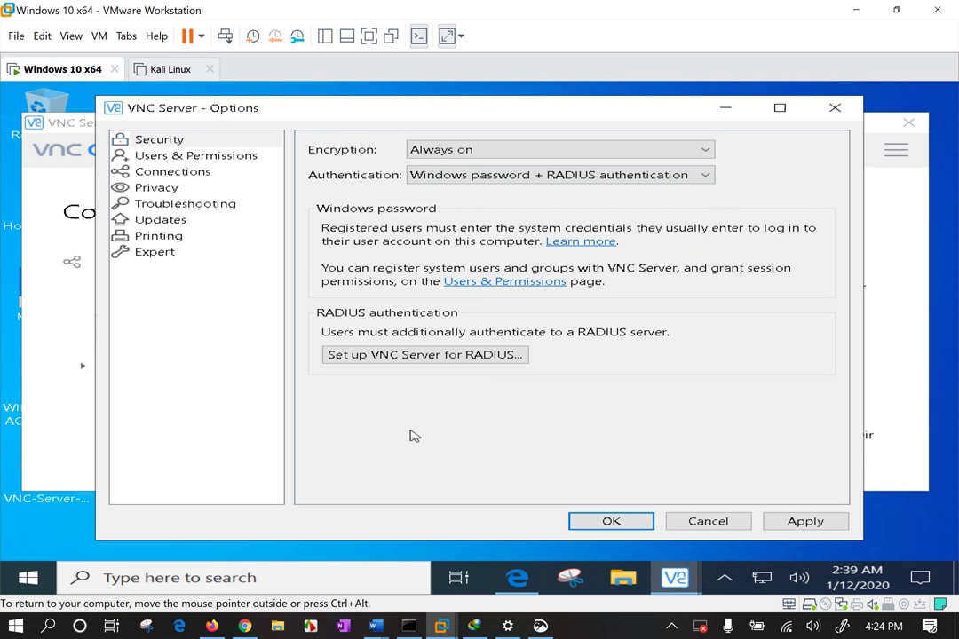
click(526, 178)
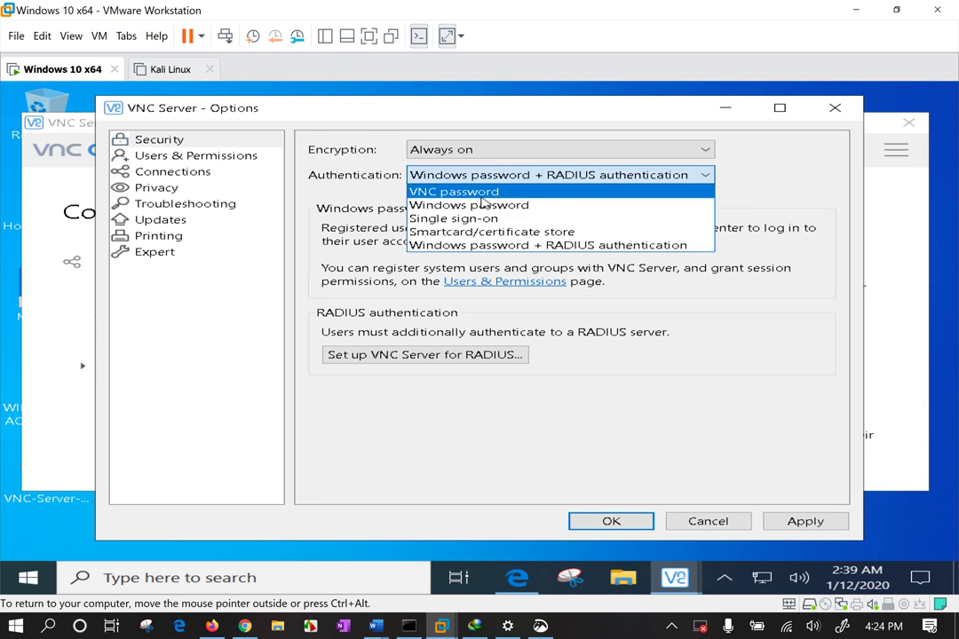
click(488, 198)
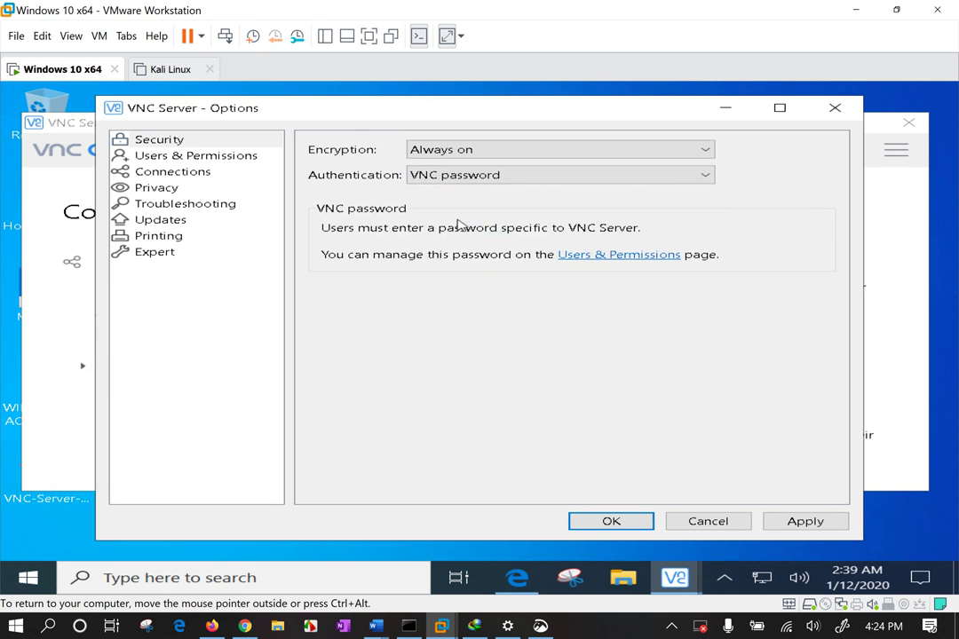
Apply the security changes and enter and confirm the new VNC password
click(821, 524)
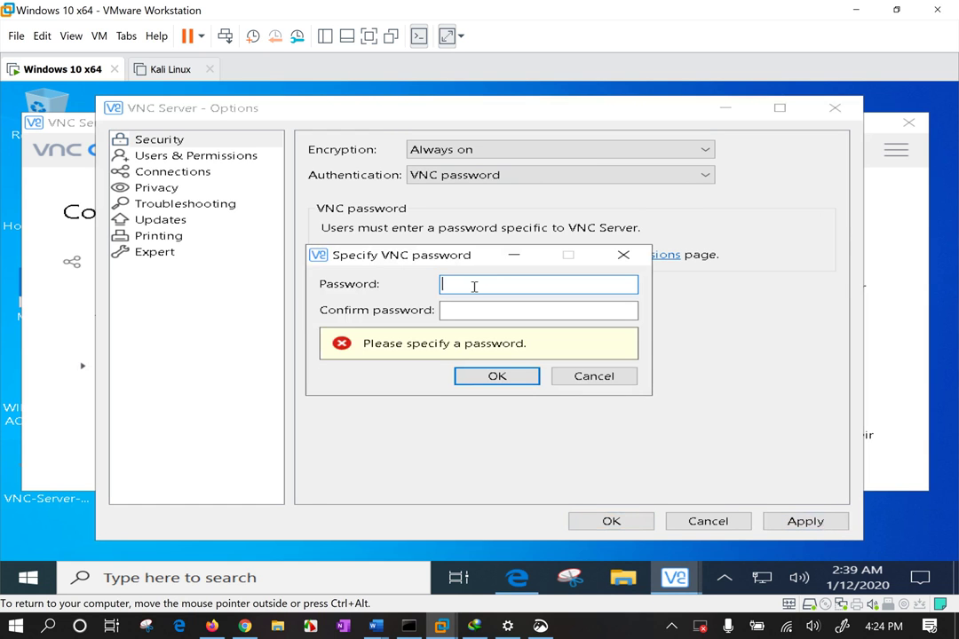
text(••••••)
key(Tab)
text(••••••)
key(Return)
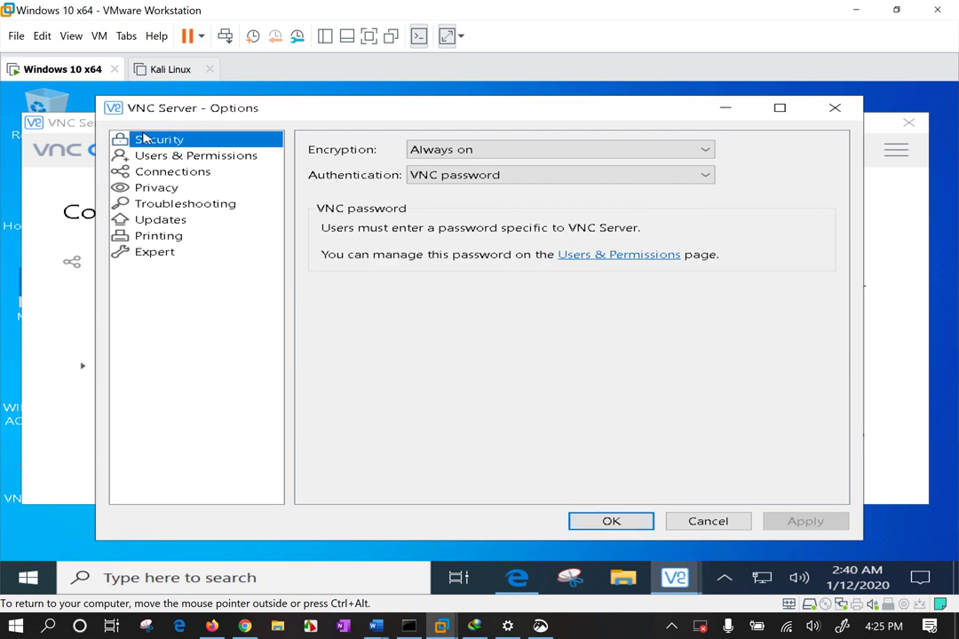
Review the Standard user, guest and global permissions under Users & Permissions
click(197, 158)
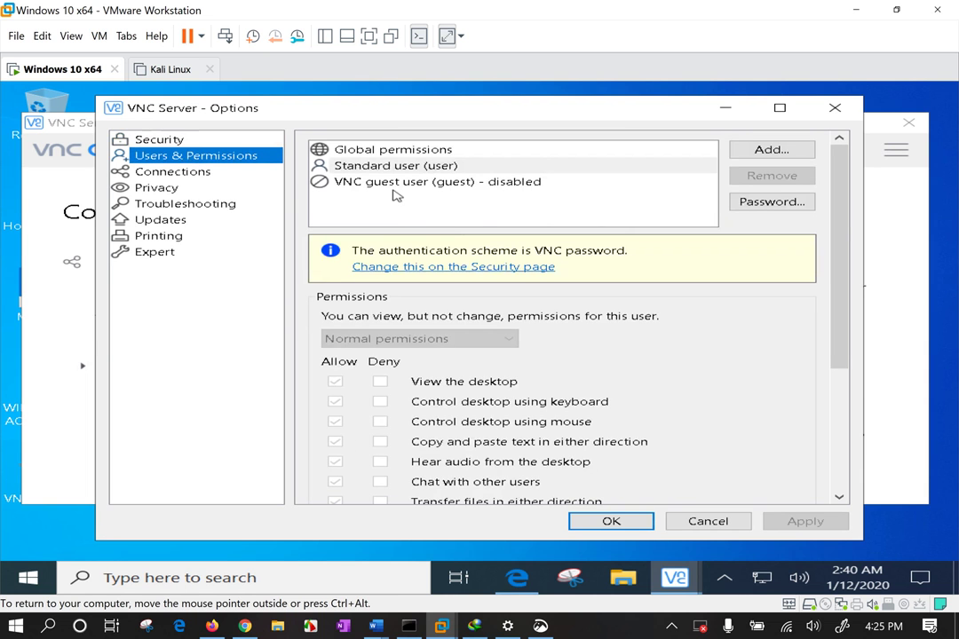
click(411, 169)
click(431, 183)
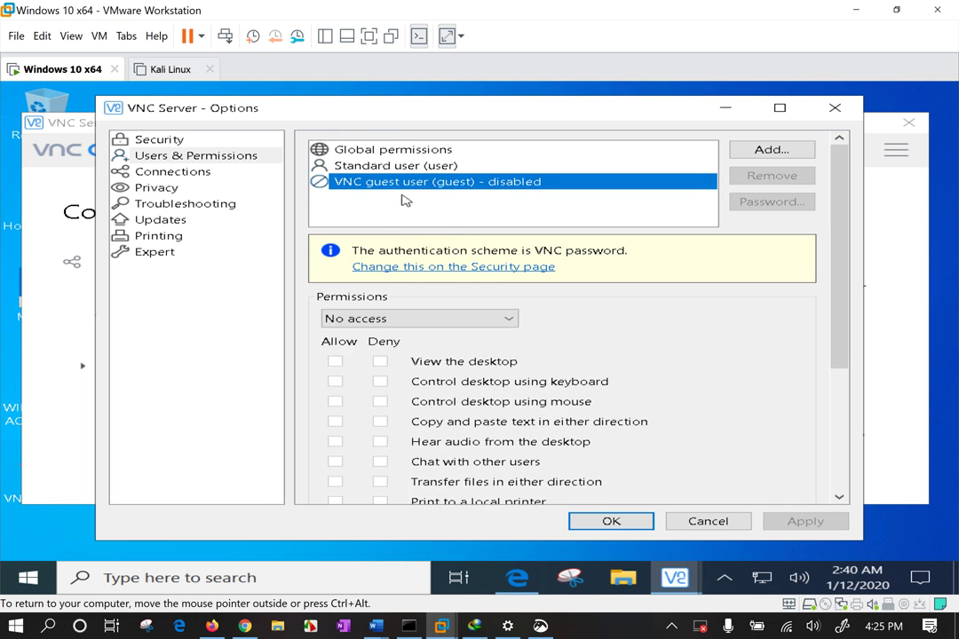
click(428, 150)
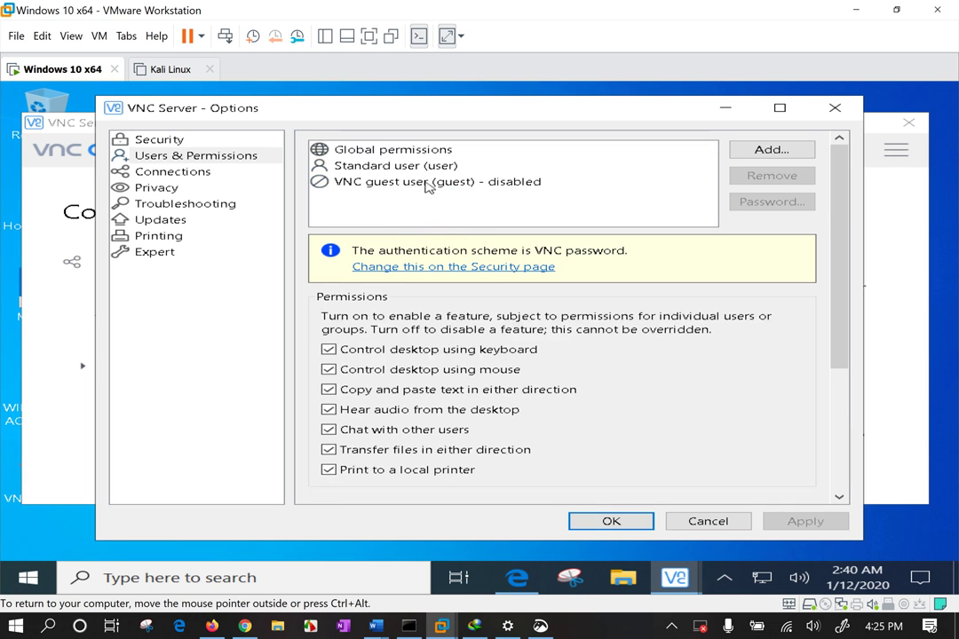
Add a View-only user protected by an entered and confirmed password
click(780, 150)
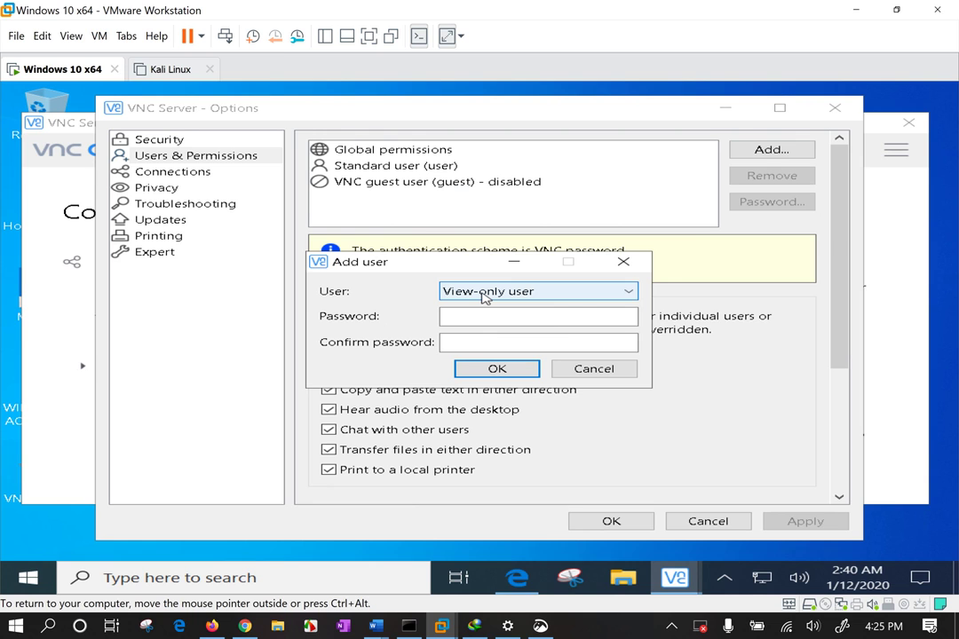
click(485, 297)
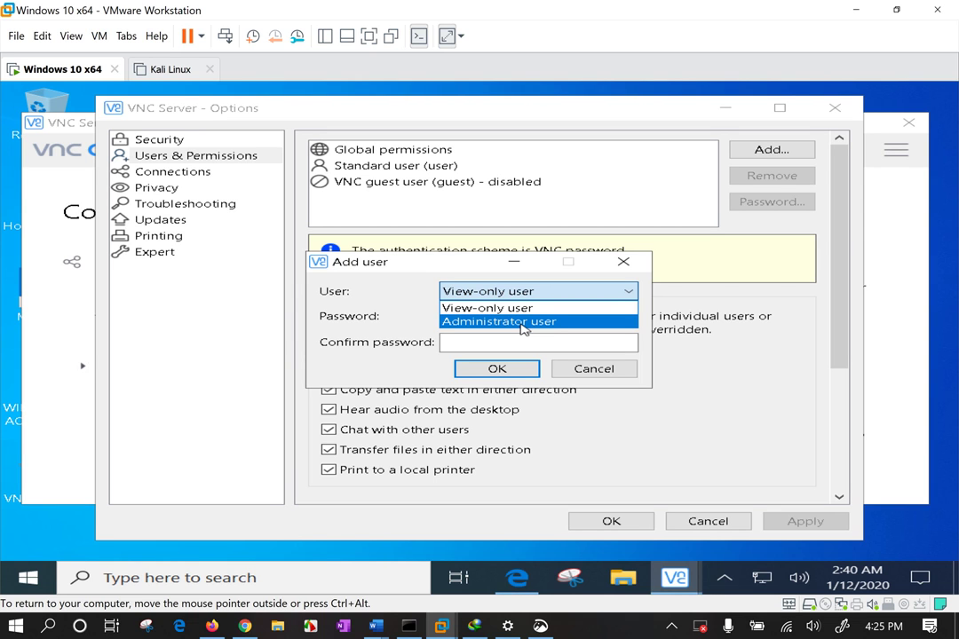
click(524, 313)
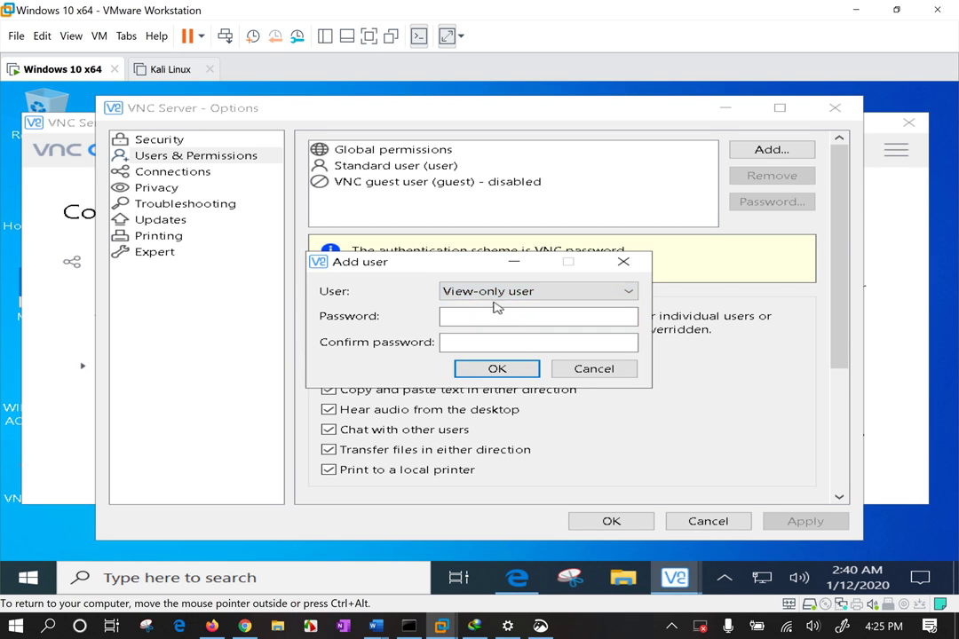
text(******)
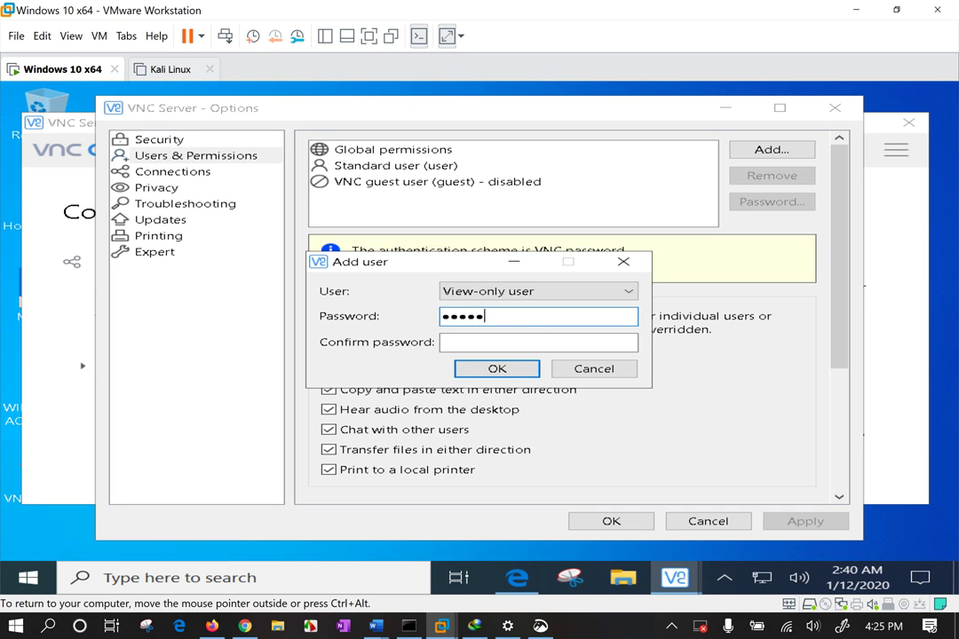
key(Tab)
text(******)
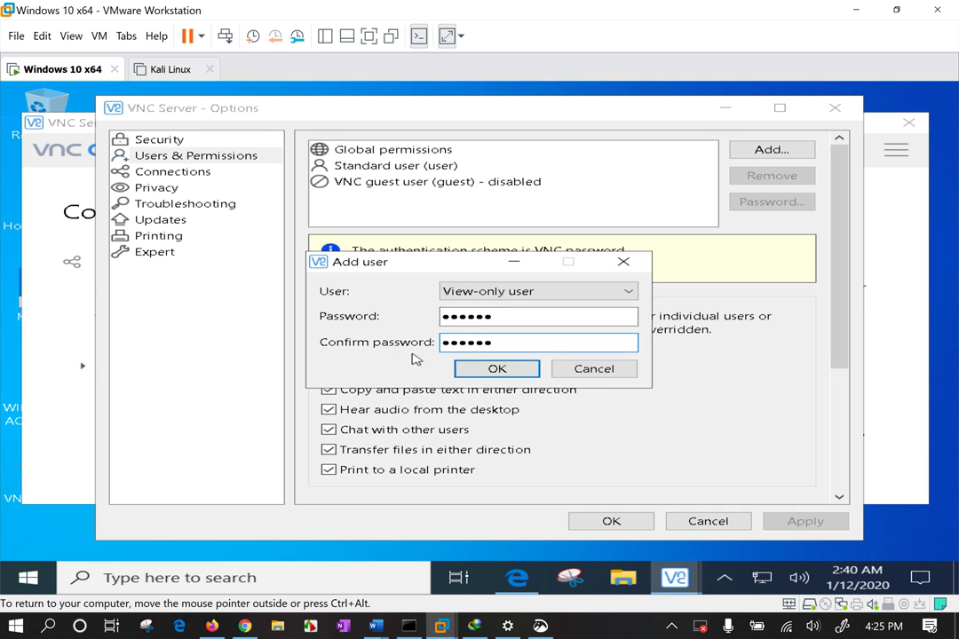
click(495, 368)
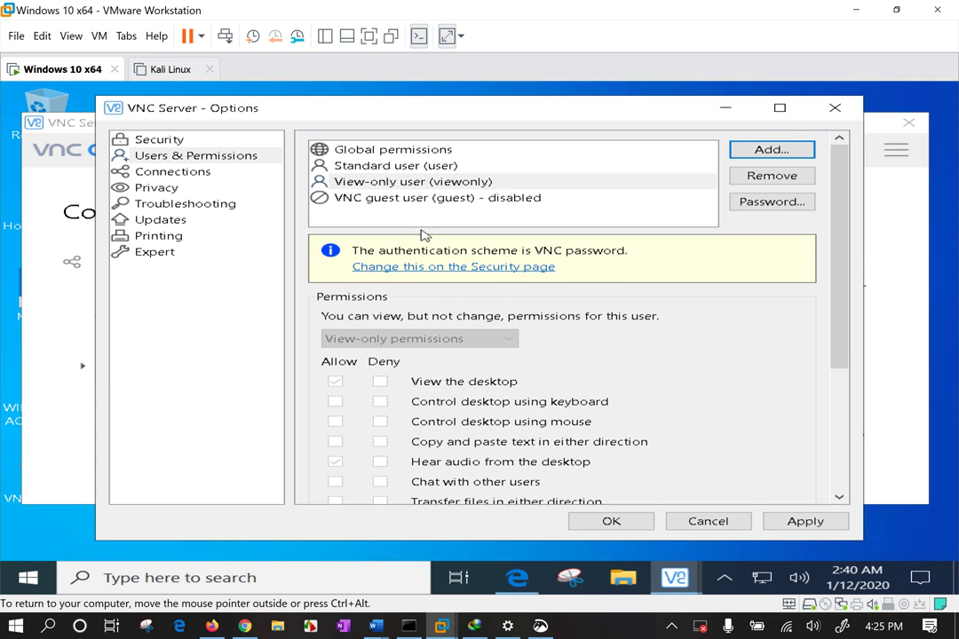
click(388, 183)
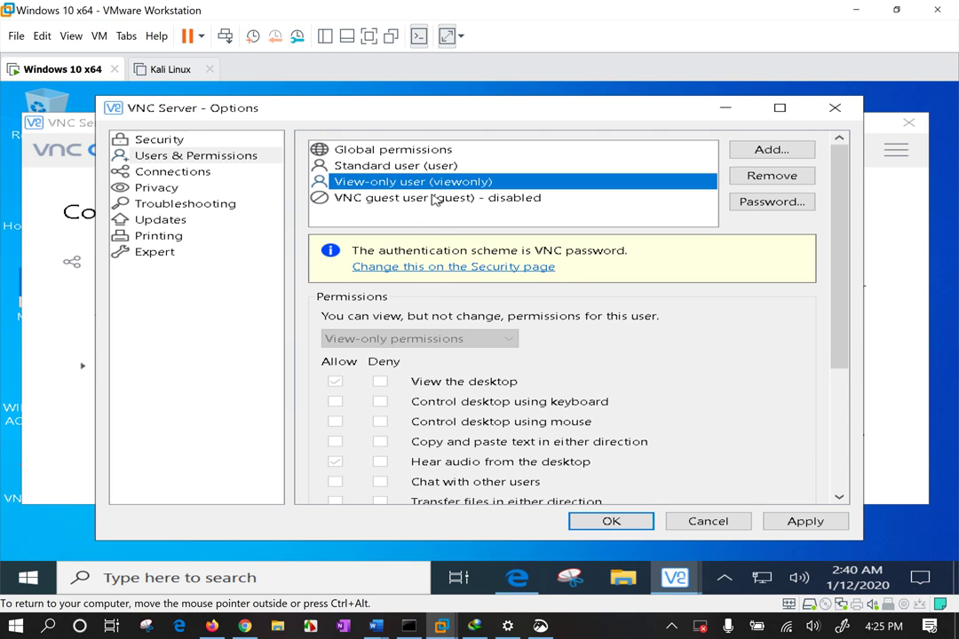
Give the Standard user its own VNC password, entered and confirmed
click(466, 268)
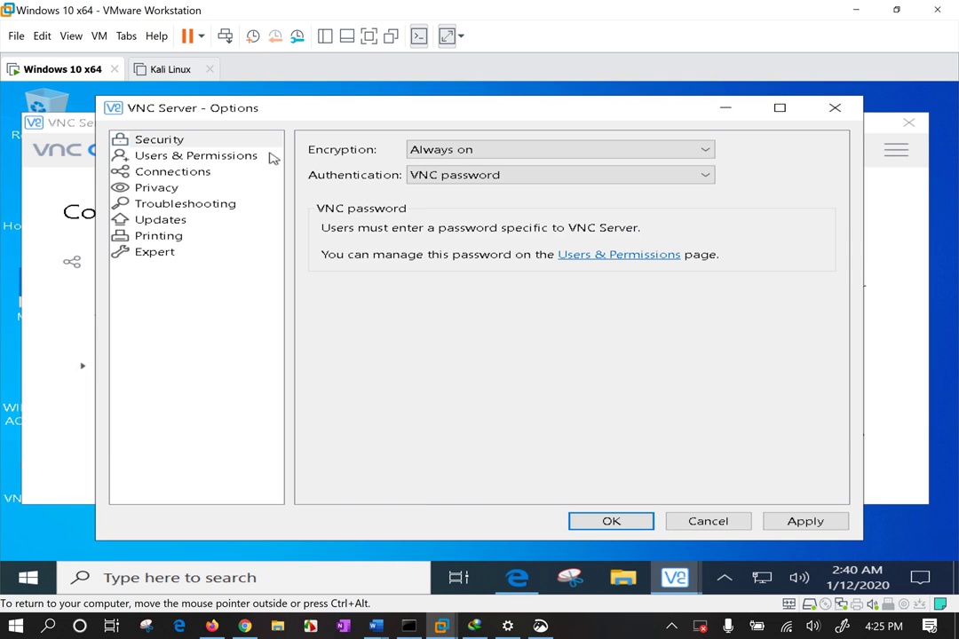
click(178, 158)
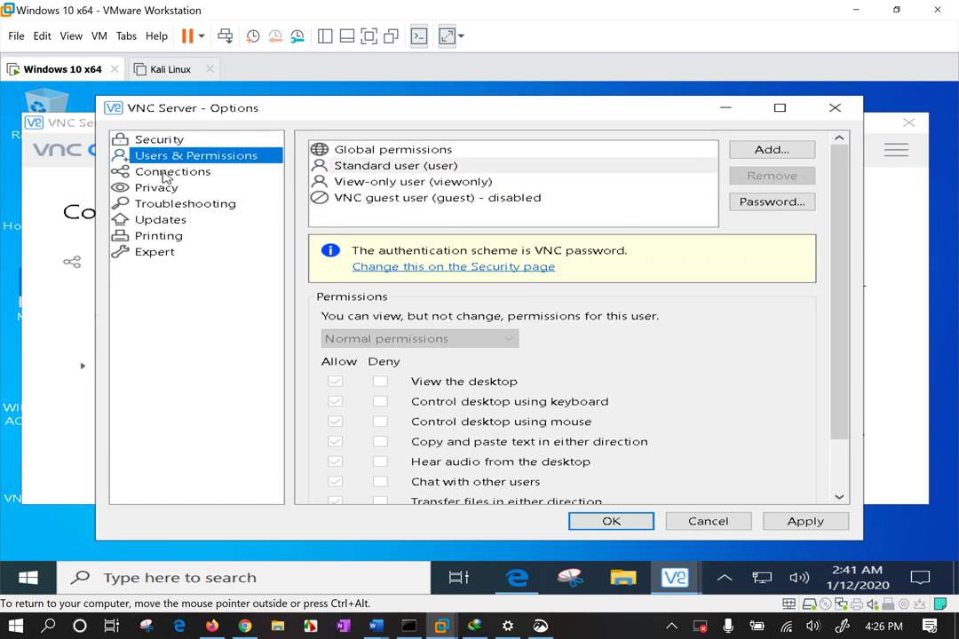
click(375, 168)
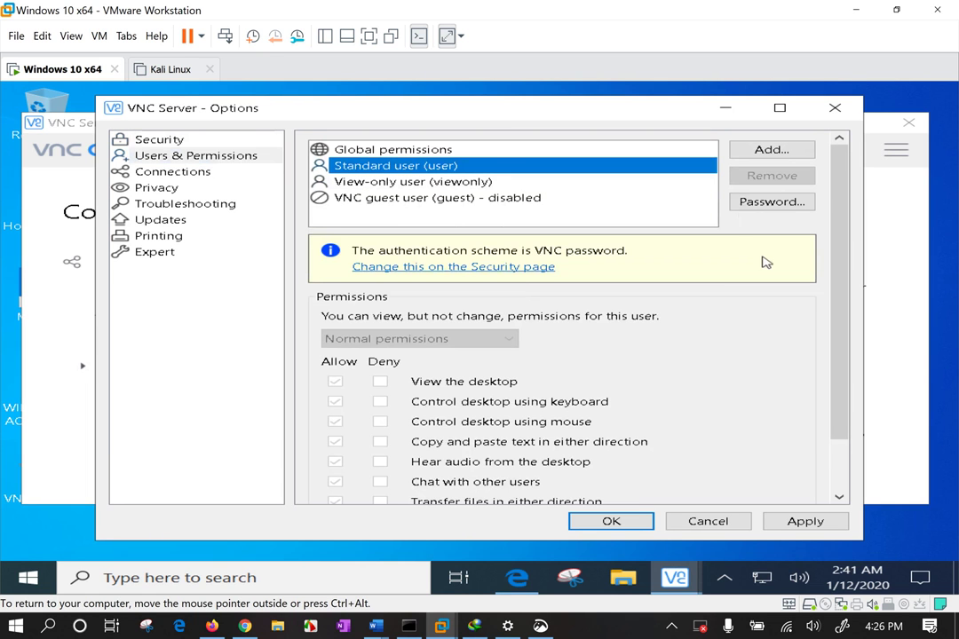
click(757, 203)
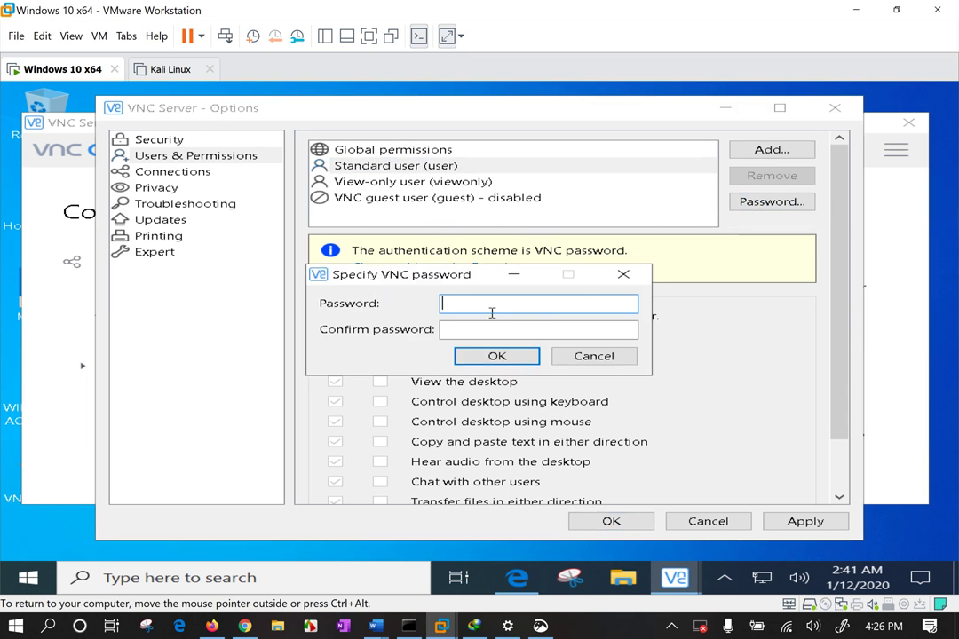
text(******)
key(Tab)
text(******)
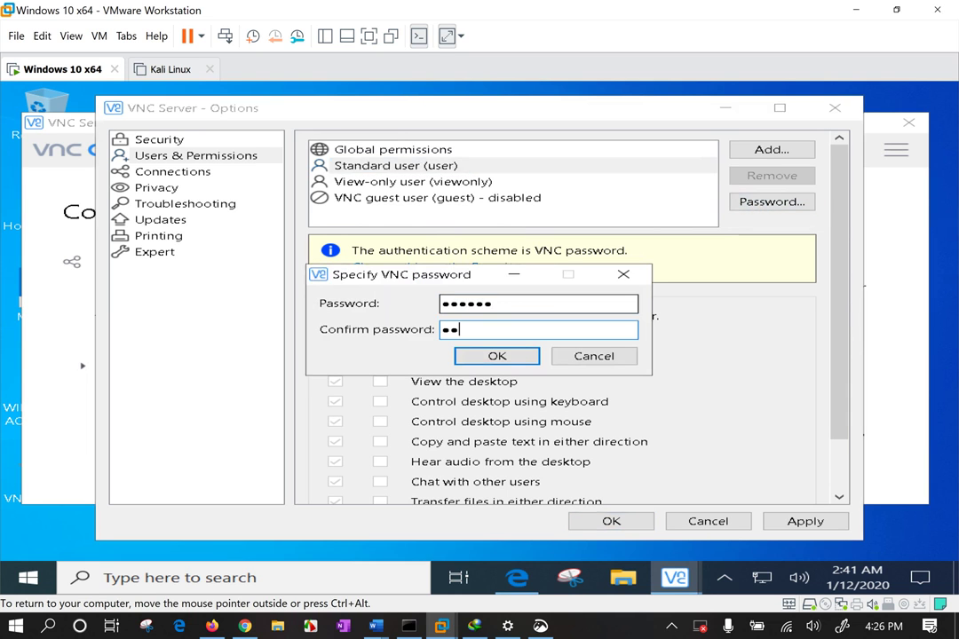
key(Return)
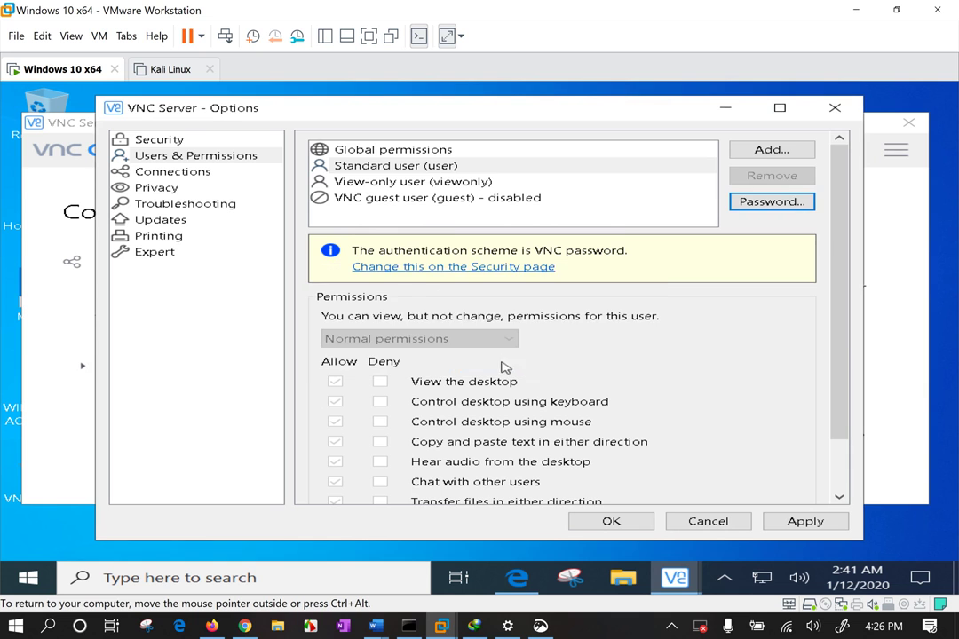
scroll(464, 391, down, 2)
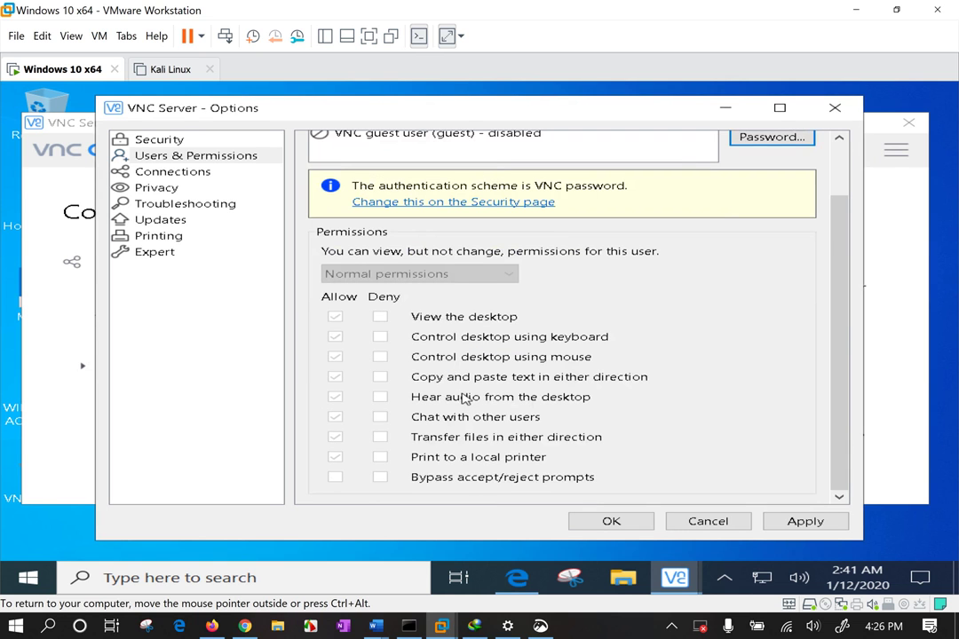
Browse VNC Server's Connections (port 5900), Privacy, Troubleshooting, Updates, Printing and Expert pages
click(177, 174)
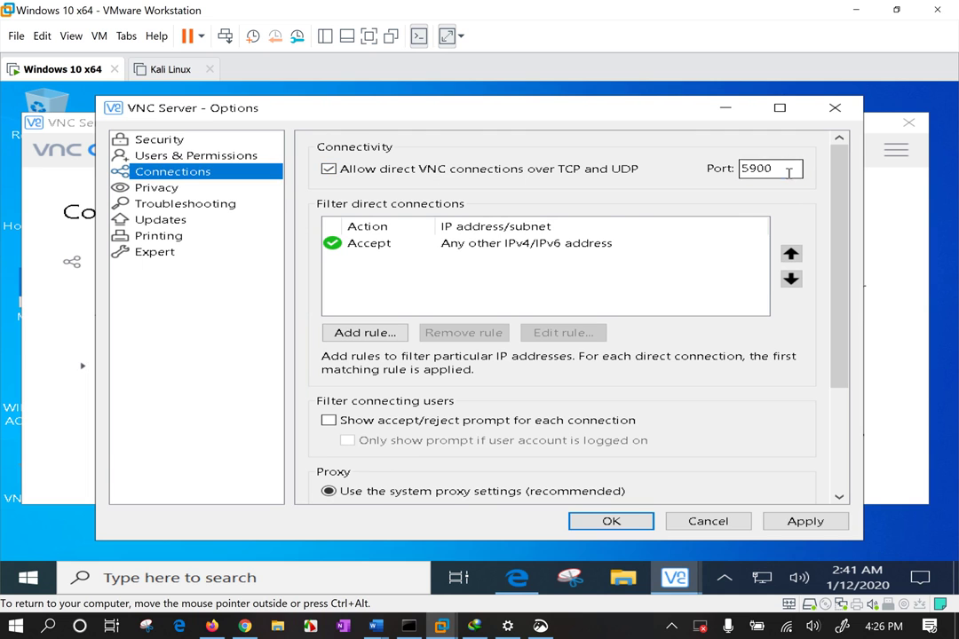
drag(790, 169, 728, 162)
click(166, 189)
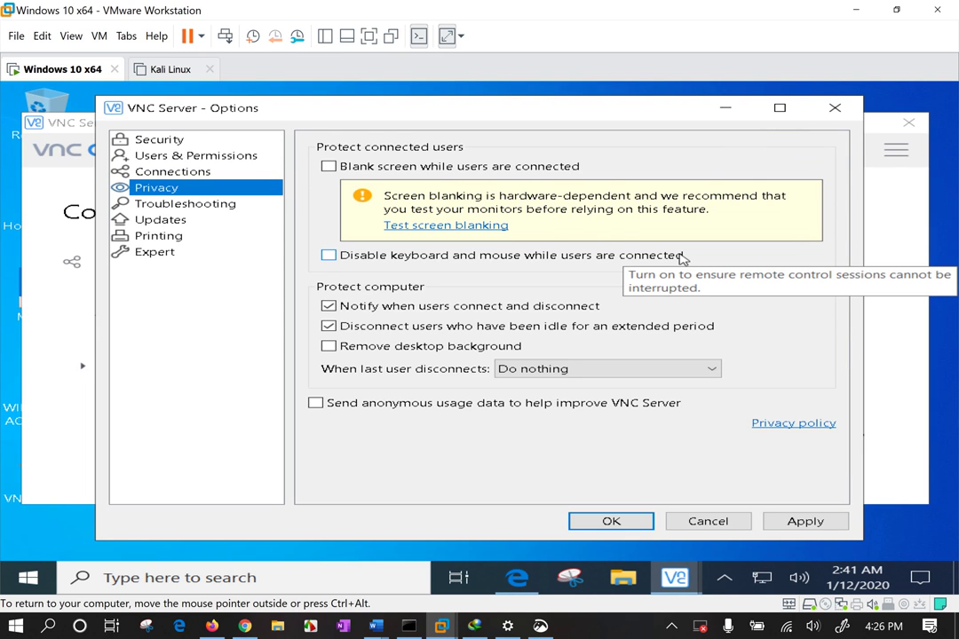
click(187, 206)
click(168, 223)
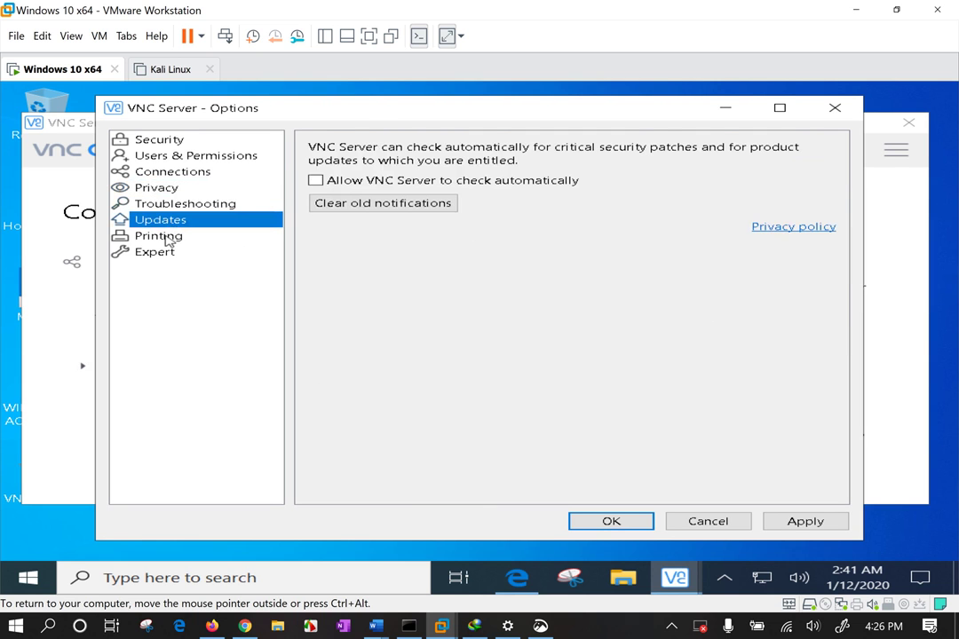
click(168, 238)
click(162, 255)
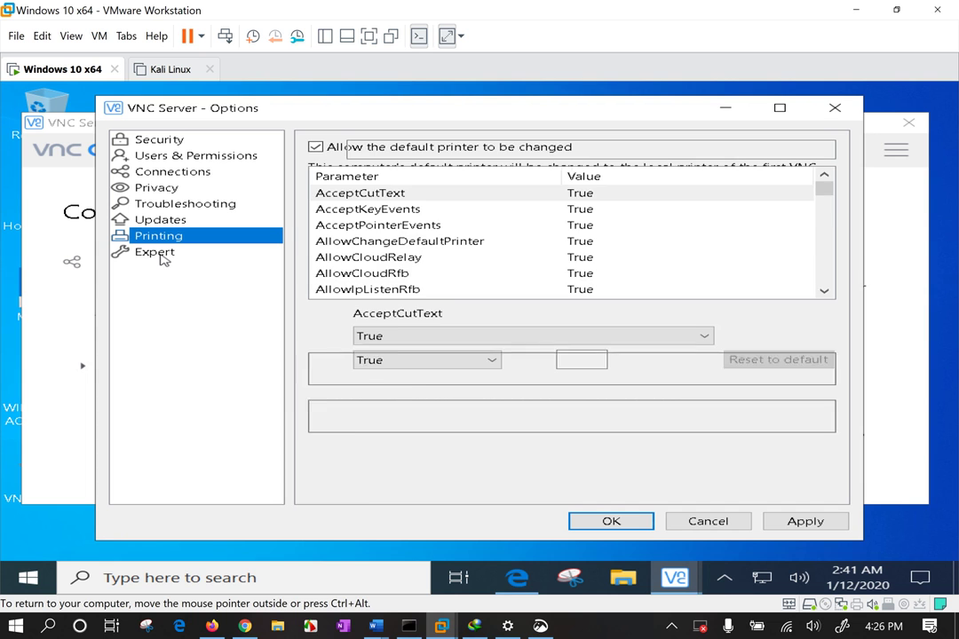
Check Users & Permissions for the VNC password scheme and follow its link to the Security page
click(174, 158)
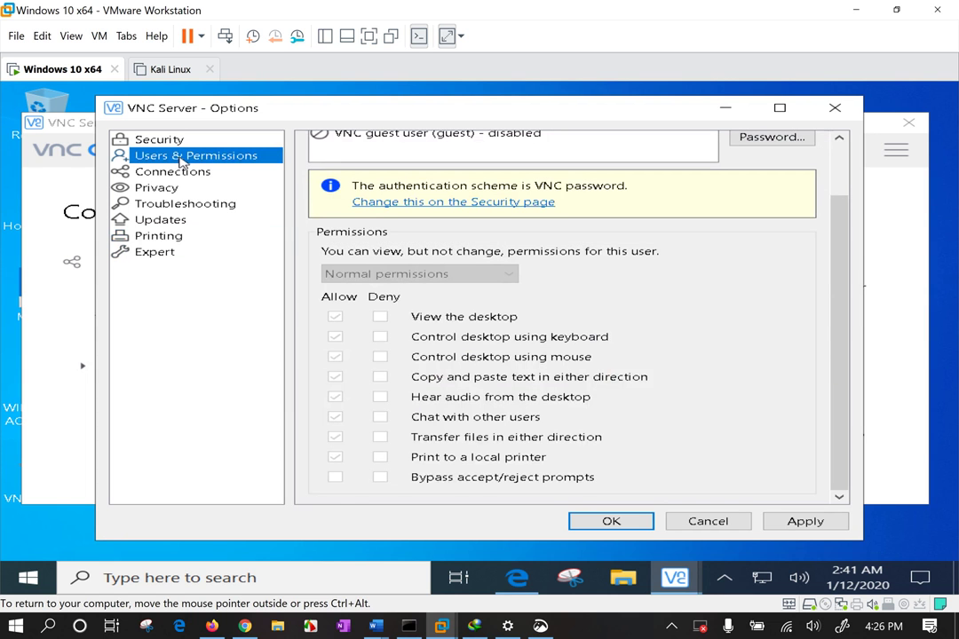
scroll(552, 203, up, 2)
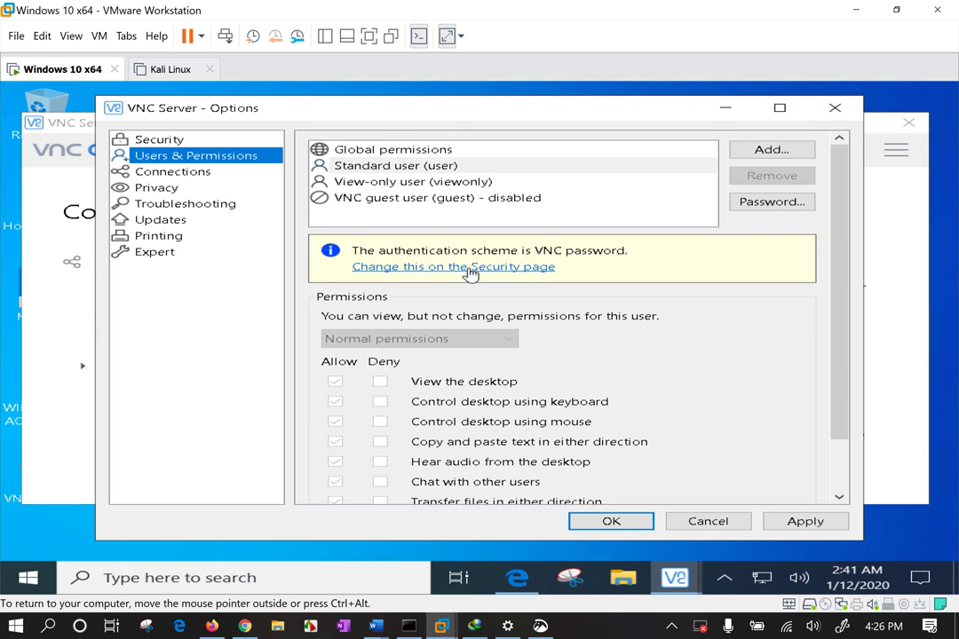
click(424, 267)
Switch authentication to Windows password, apply it, and accept removing the stored VNC passwords
click(487, 179)
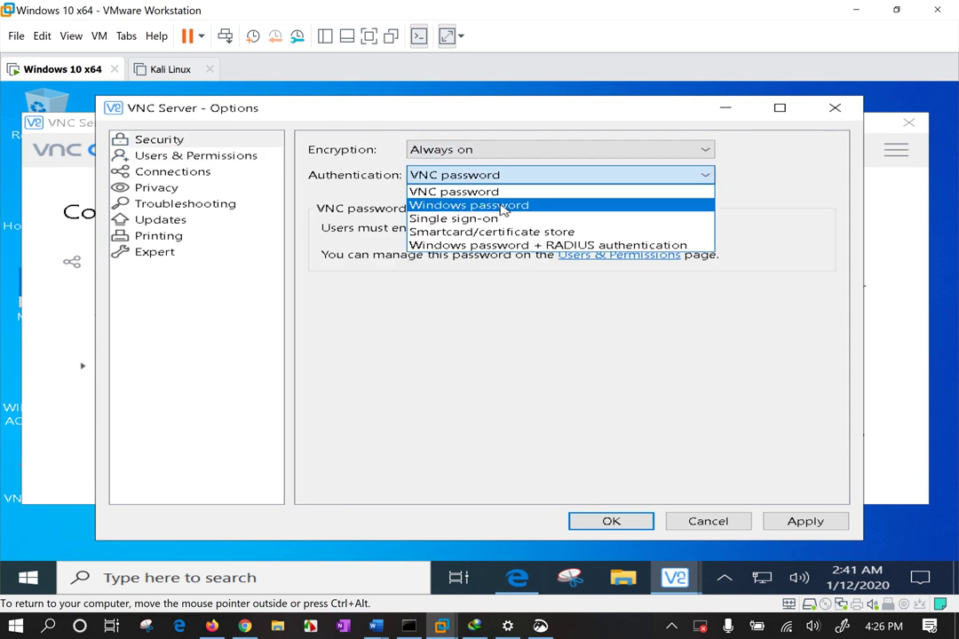
click(508, 206)
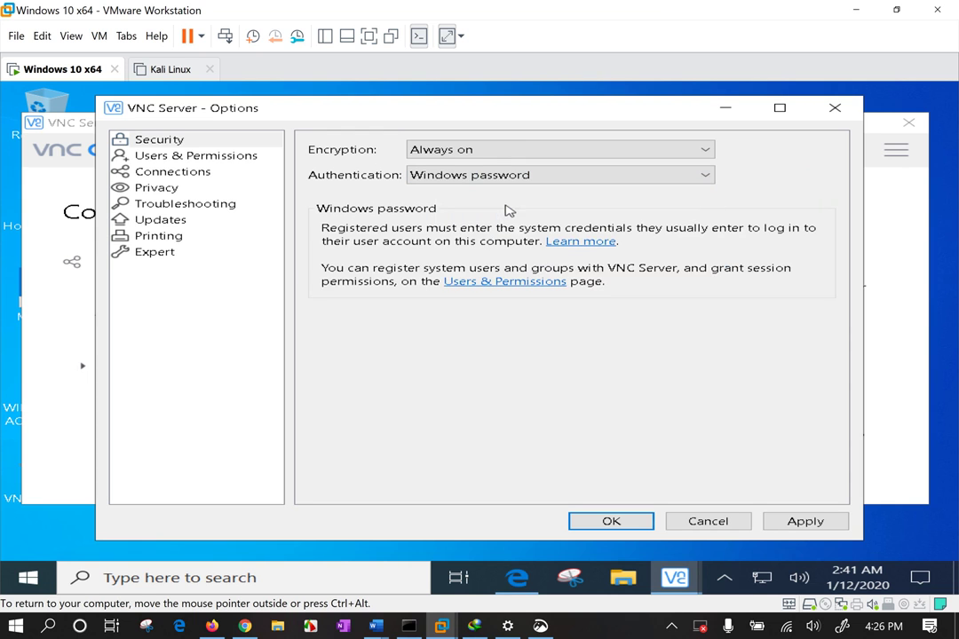
click(798, 526)
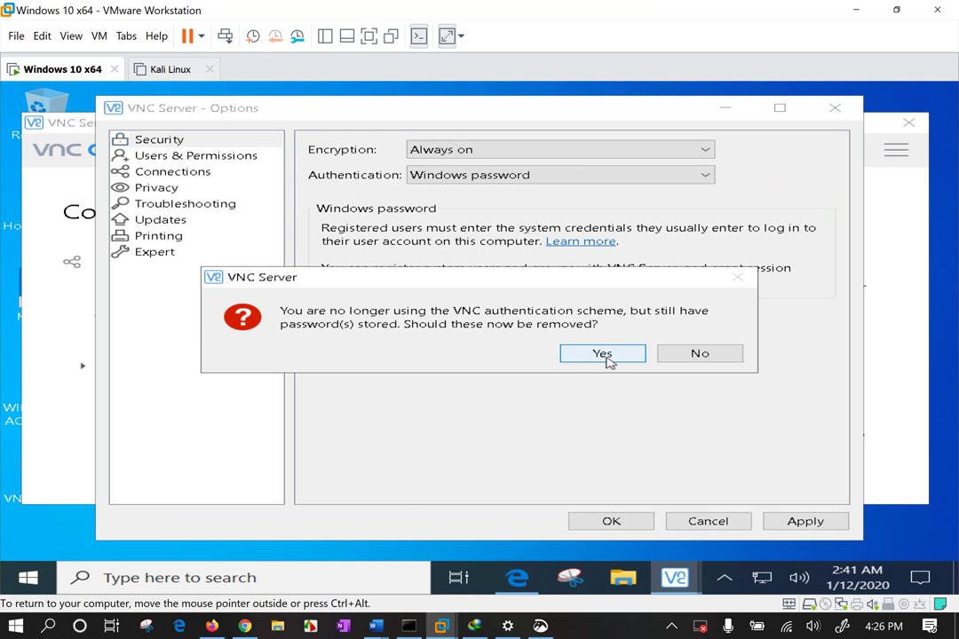
click(607, 359)
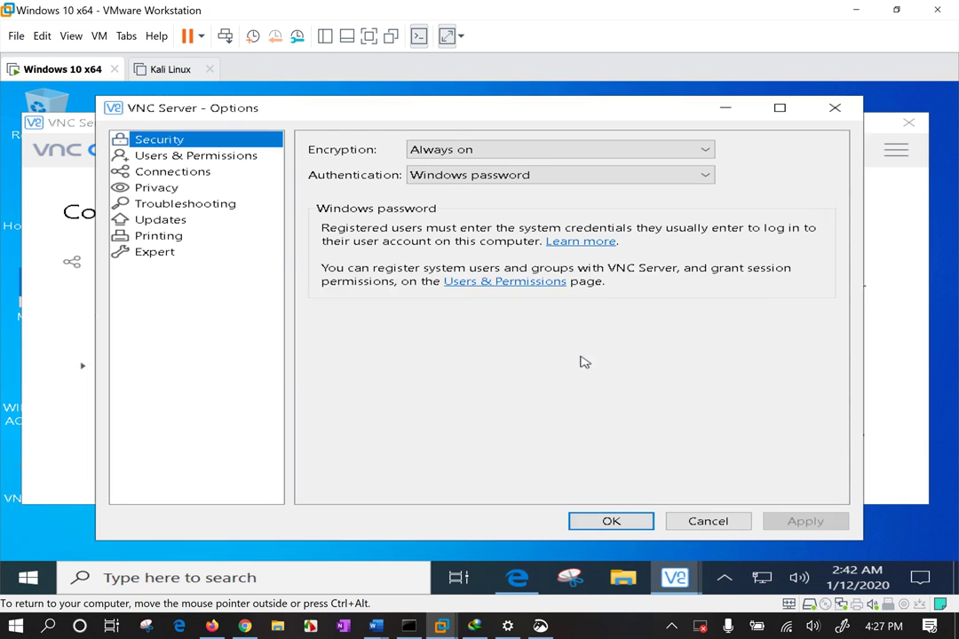
In Users & Permissions, list all users and groups through the advanced search, then cancel without adding any
click(206, 159)
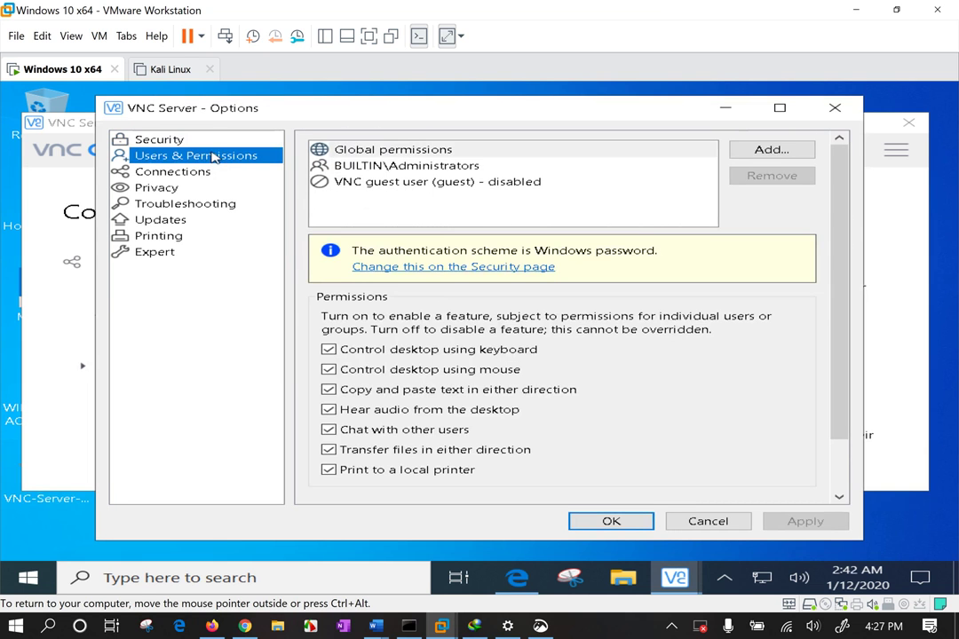
click(787, 152)
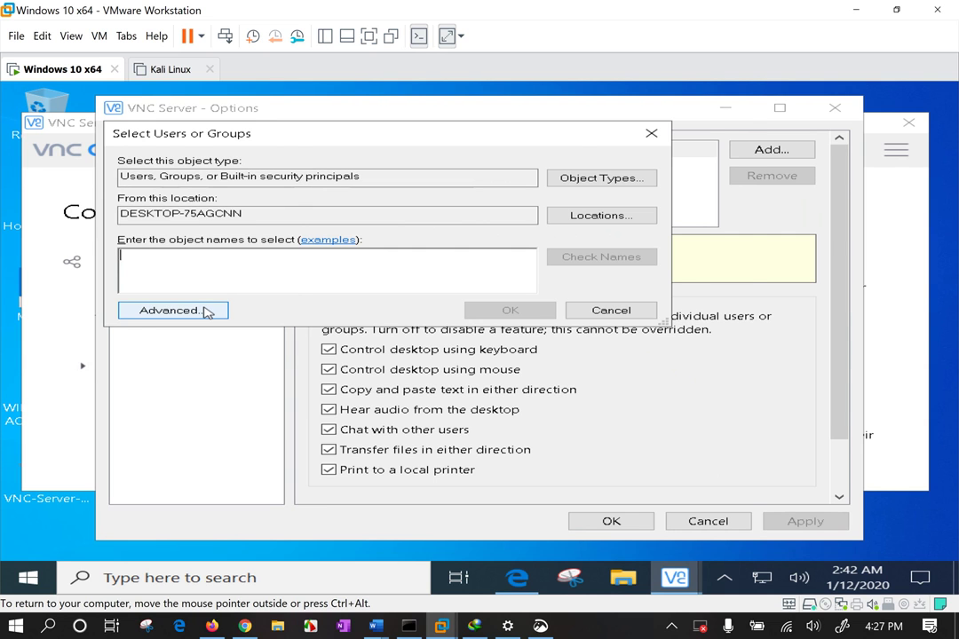
click(207, 312)
click(700, 251)
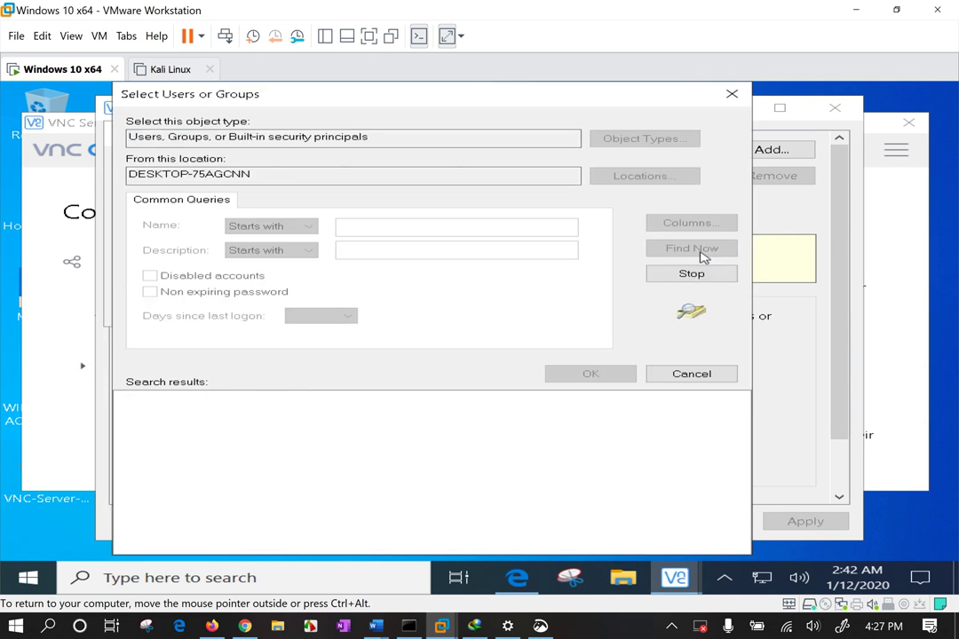
drag(209, 398, 422, 397)
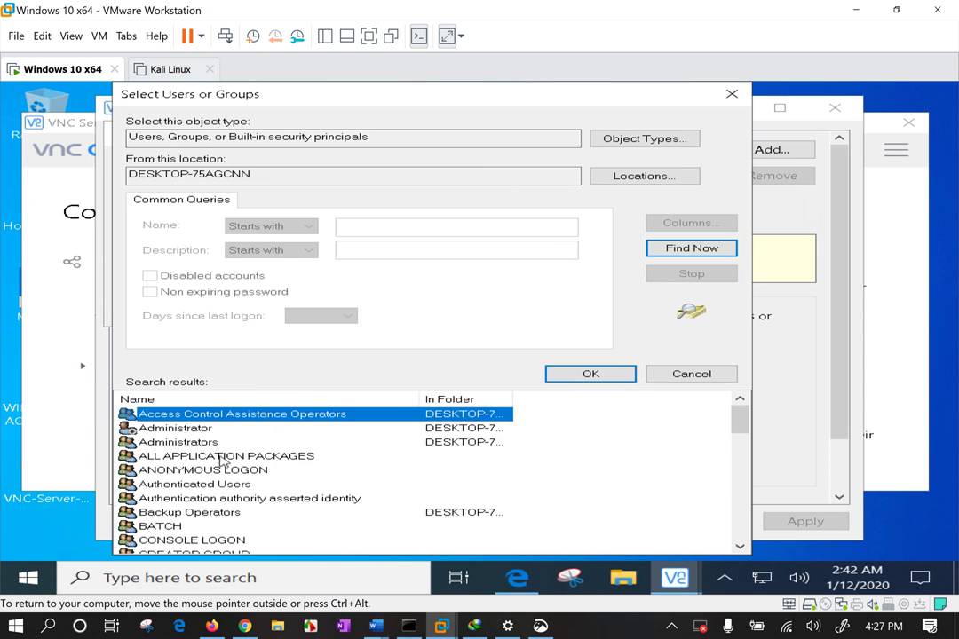
scroll(246, 450, down, 4)
scroll(221, 451, down, 4)
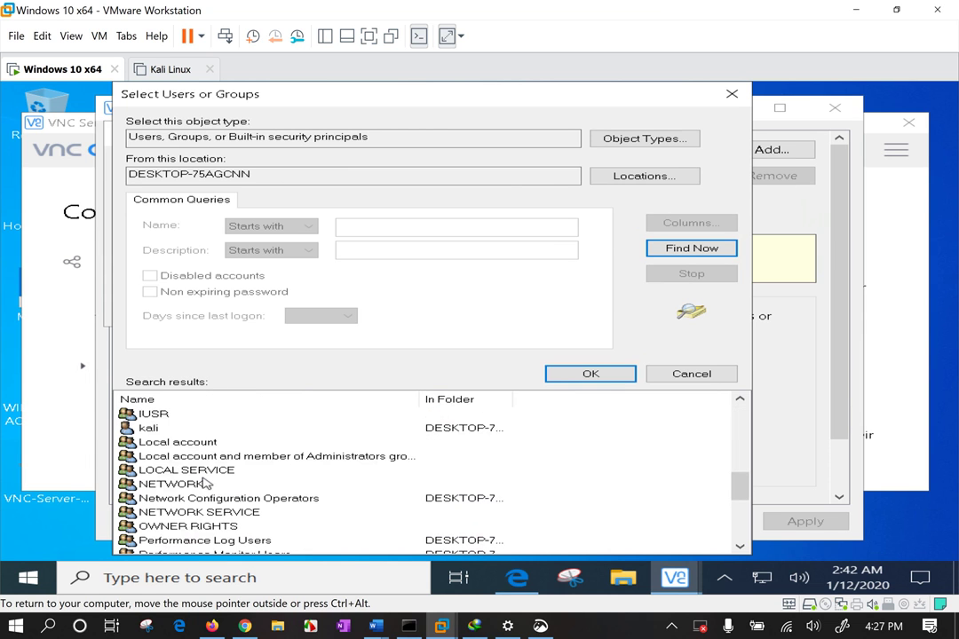
click(696, 374)
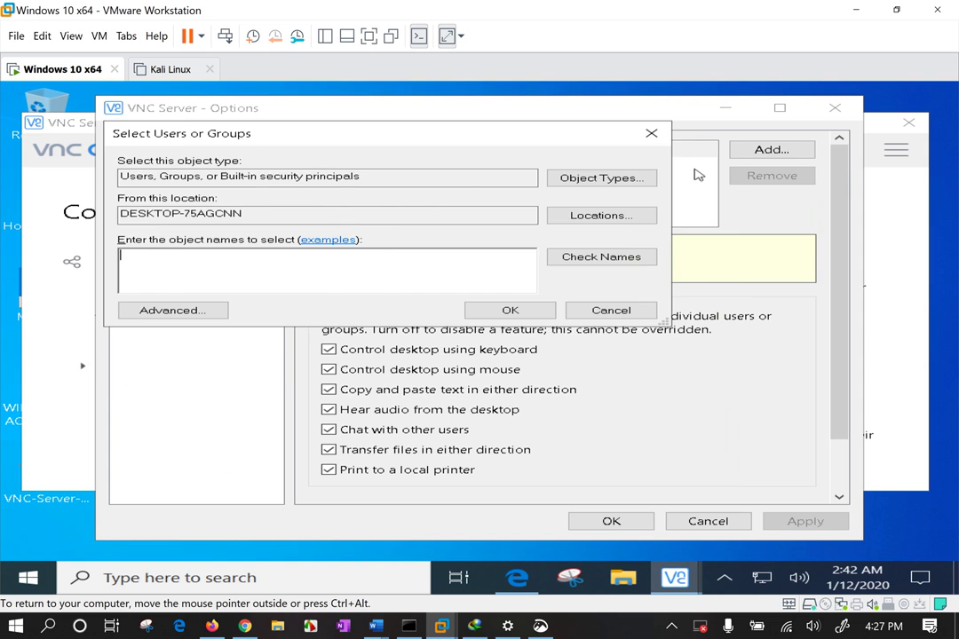
key(Escape)
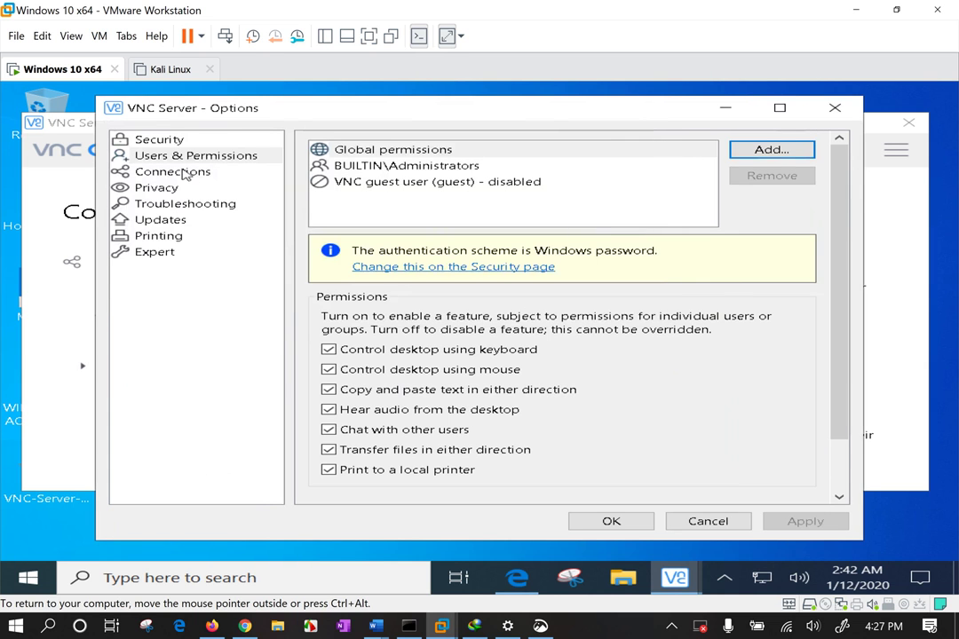
Change Security authentication to Single sign-on
click(160, 141)
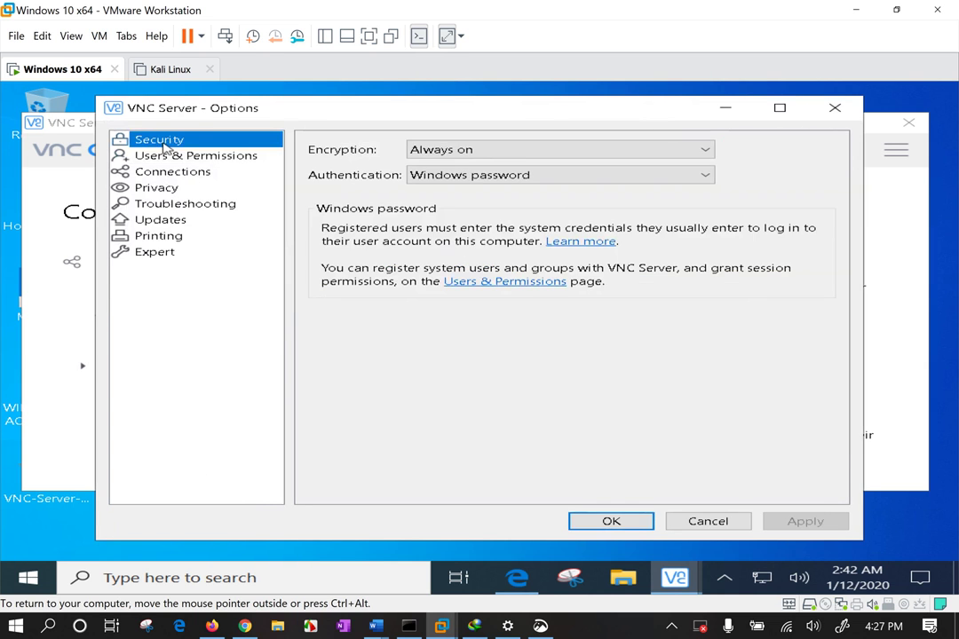
click(486, 175)
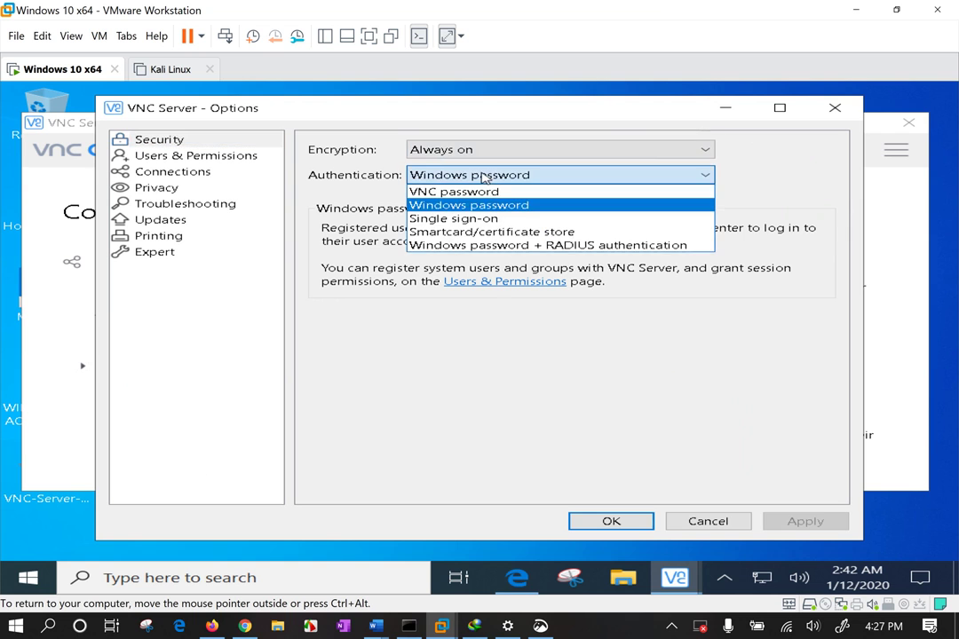
click(503, 219)
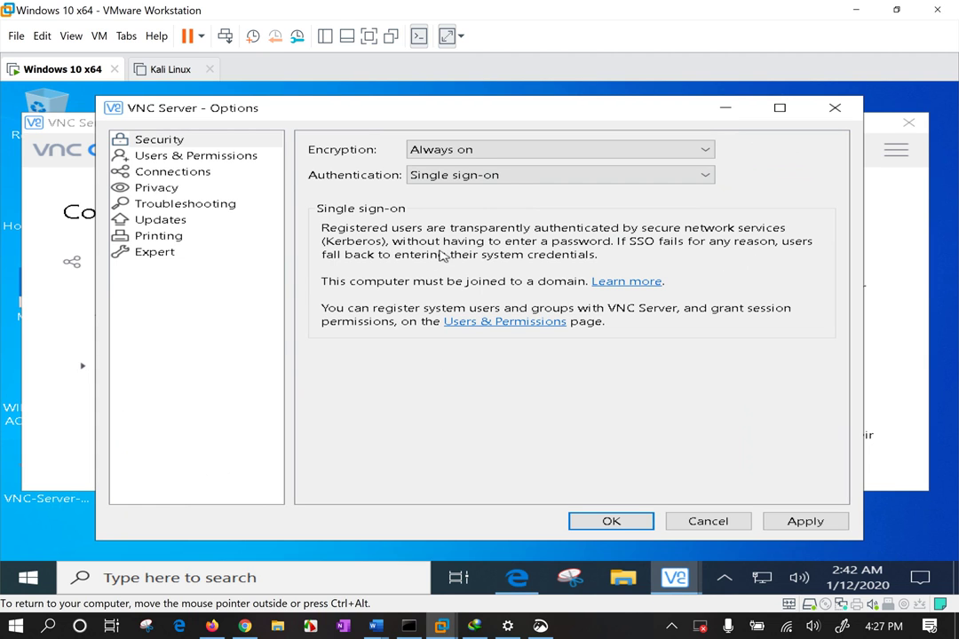
Restore VNC password authentication with a newly entered and confirmed password, then save and close the options
click(504, 179)
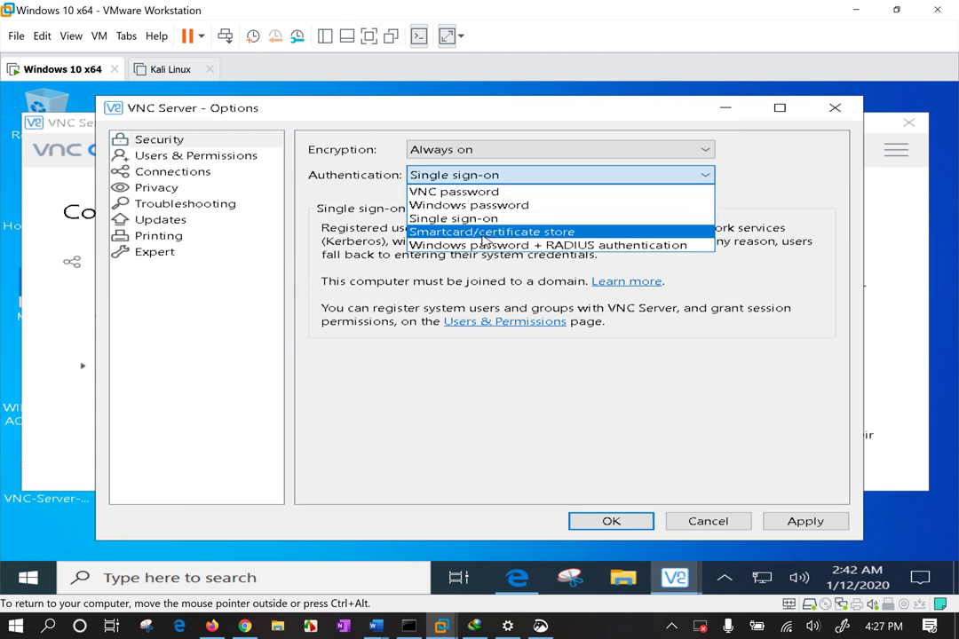
click(471, 191)
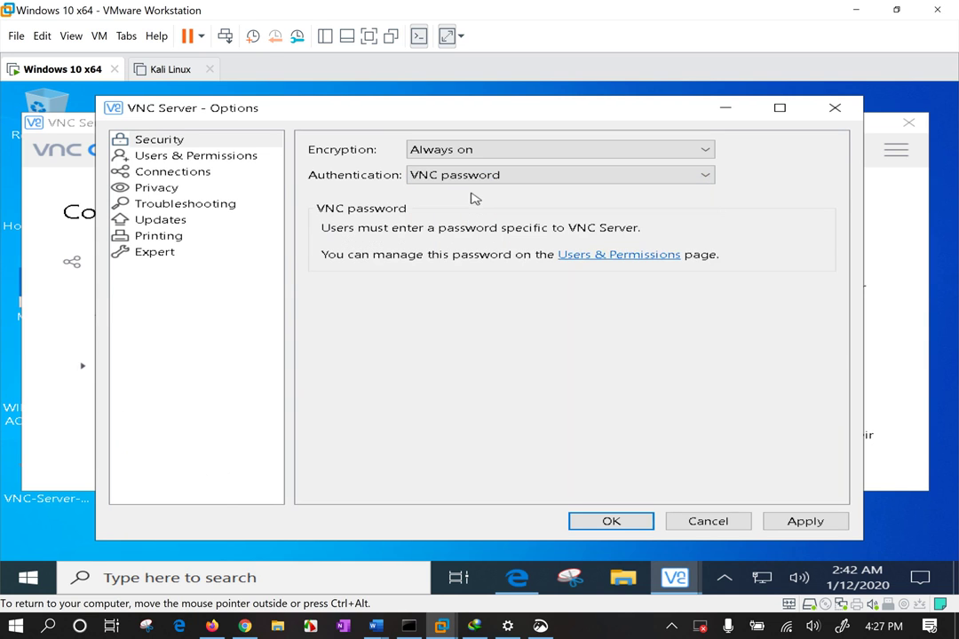
click(828, 522)
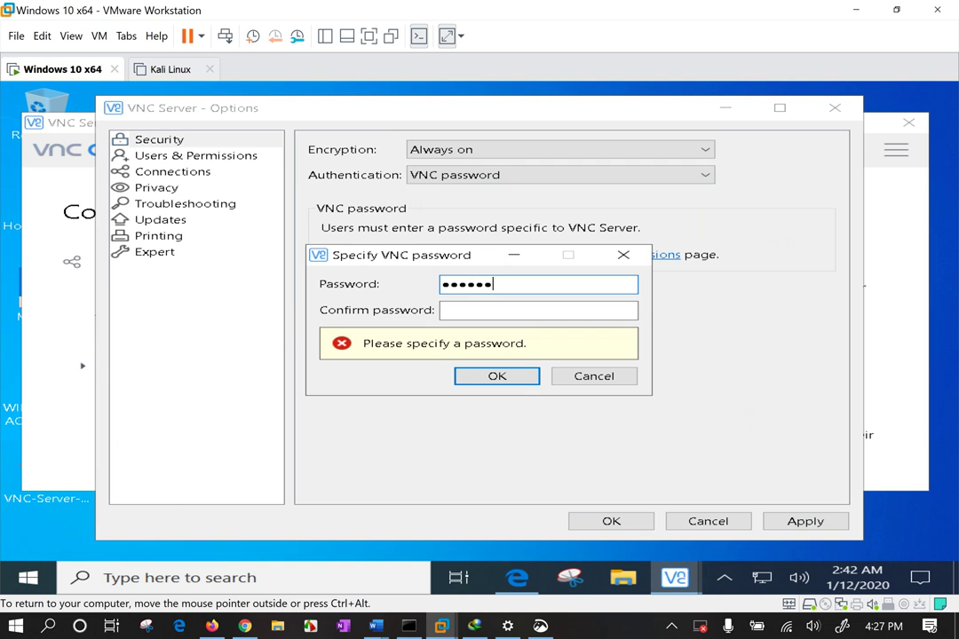
click(538, 310)
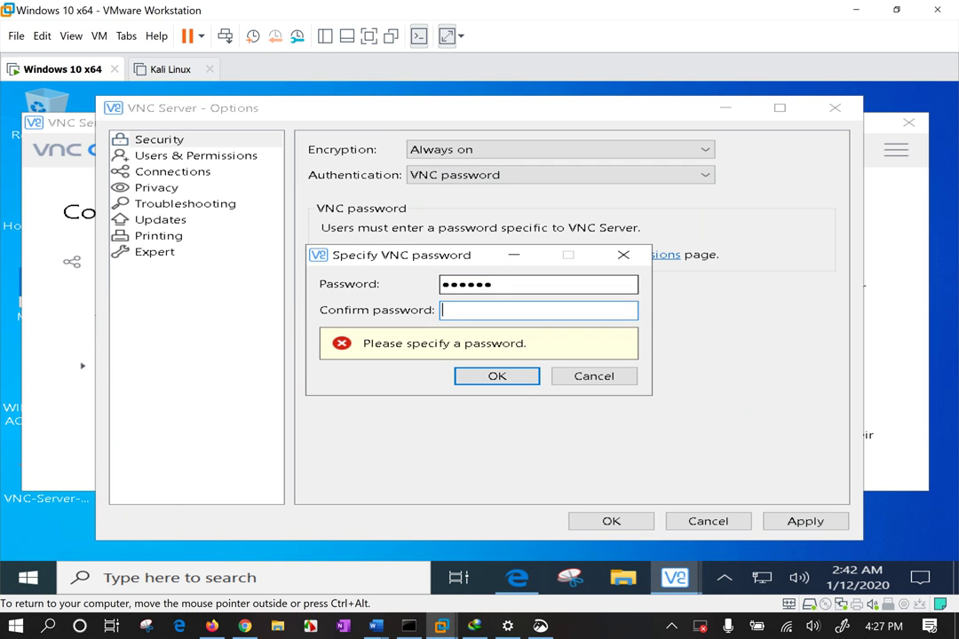
click(513, 375)
click(611, 522)
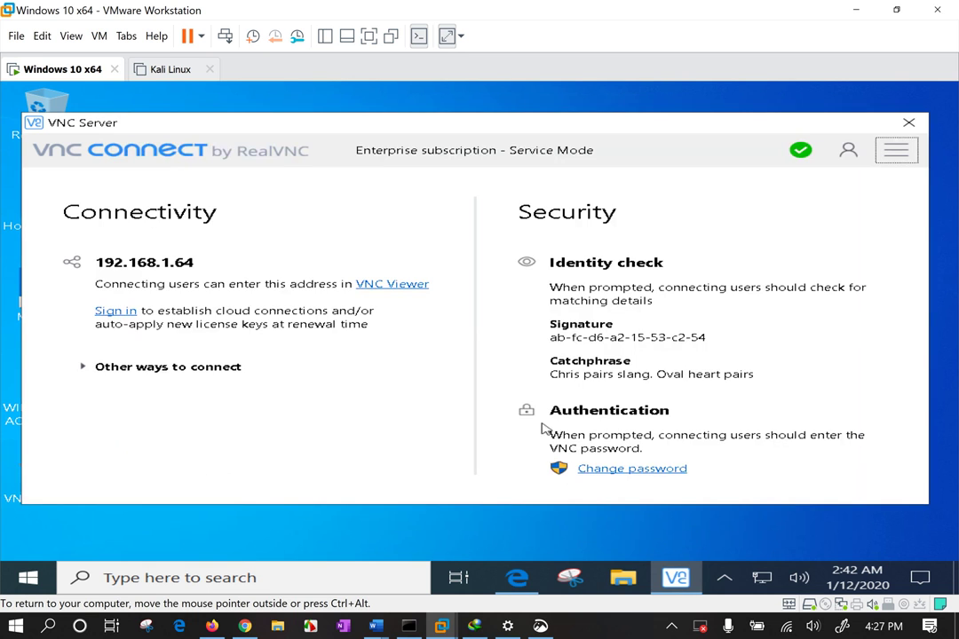
Review the Information Center's sections, including license key and diagnostics, close it, and minimize VMware
click(850, 143)
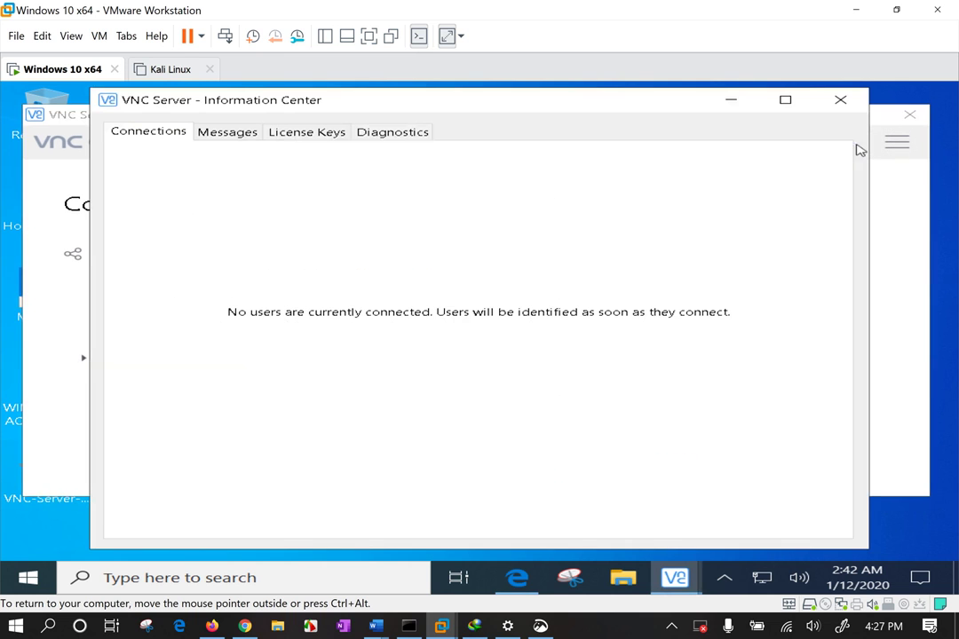
click(225, 132)
click(191, 134)
click(213, 134)
click(307, 133)
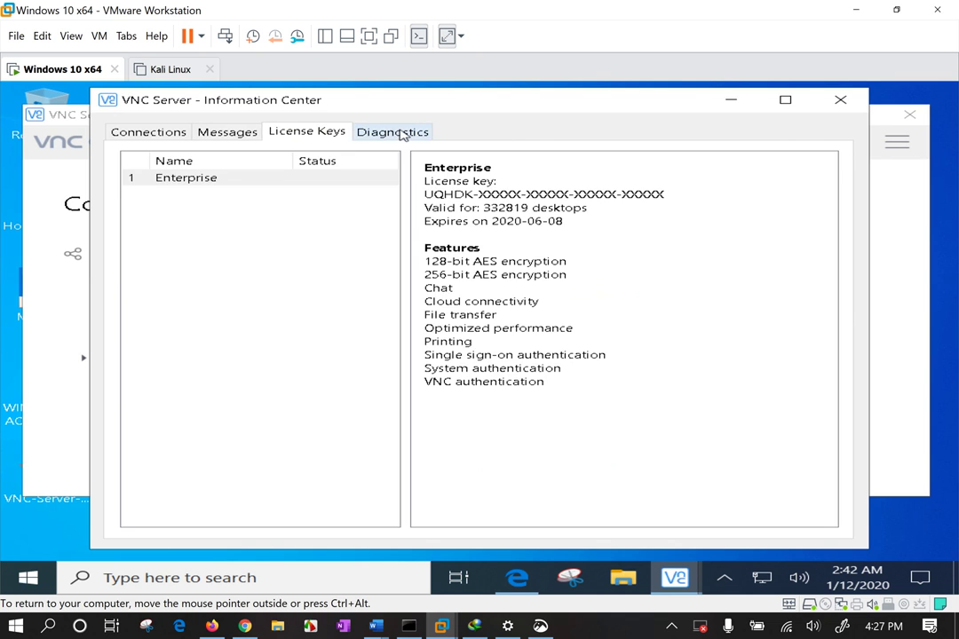
click(399, 133)
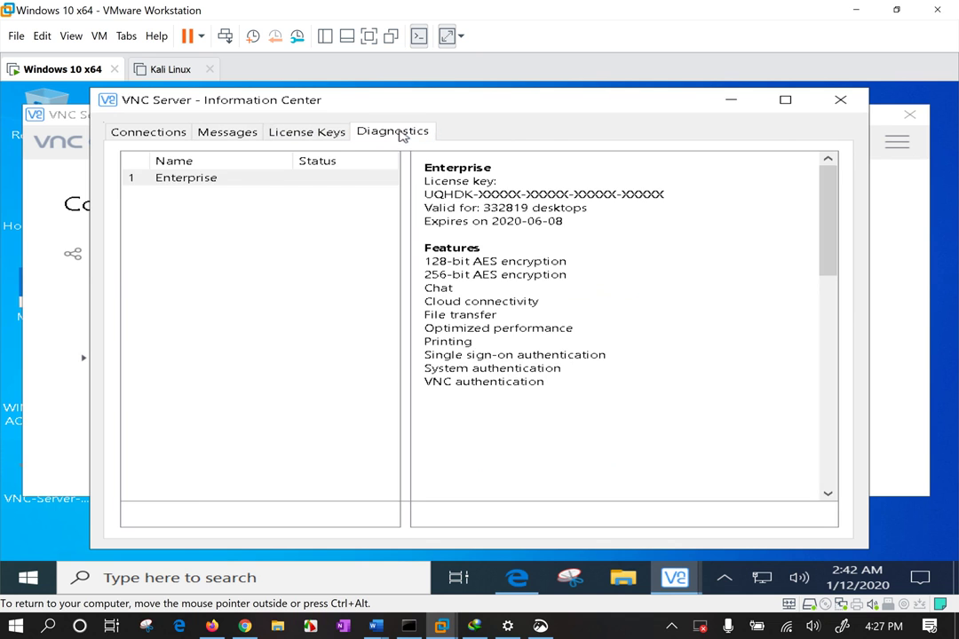
click(146, 133)
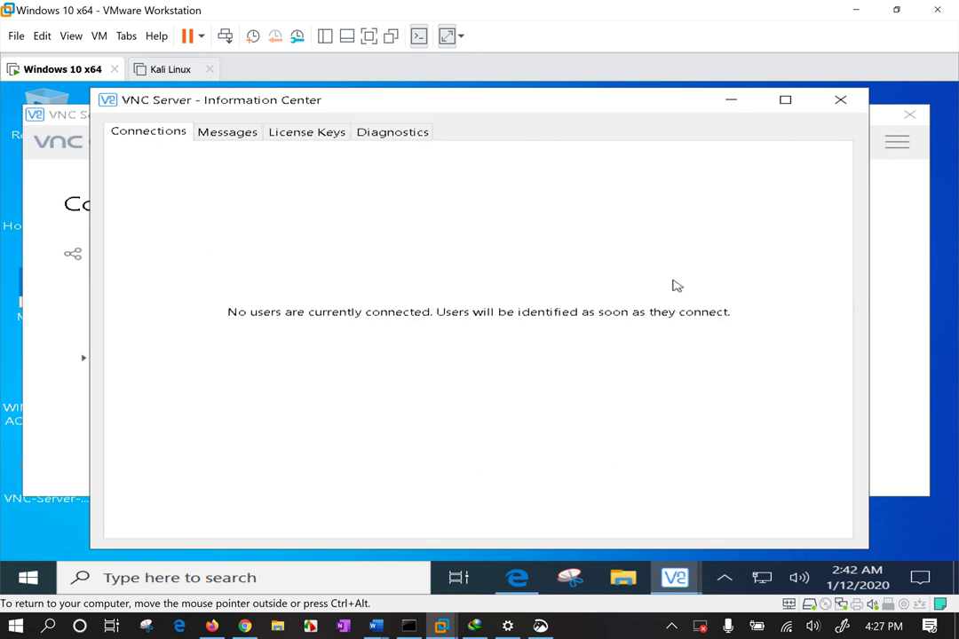
click(840, 100)
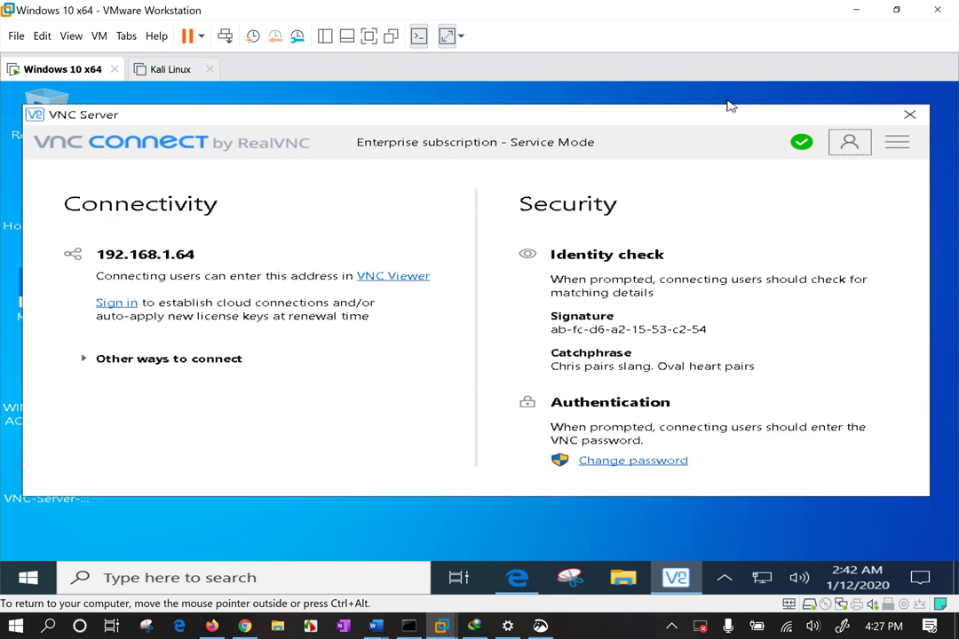
click(856, 10)
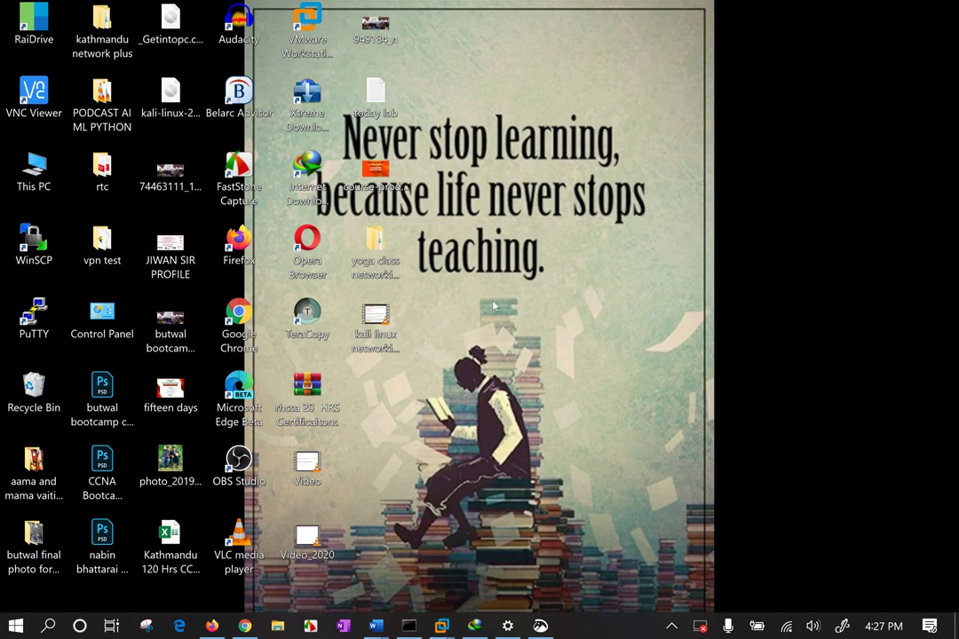
Open File Explorer after a brief Windows search for 'ADV' and 'sca'
click(277, 626)
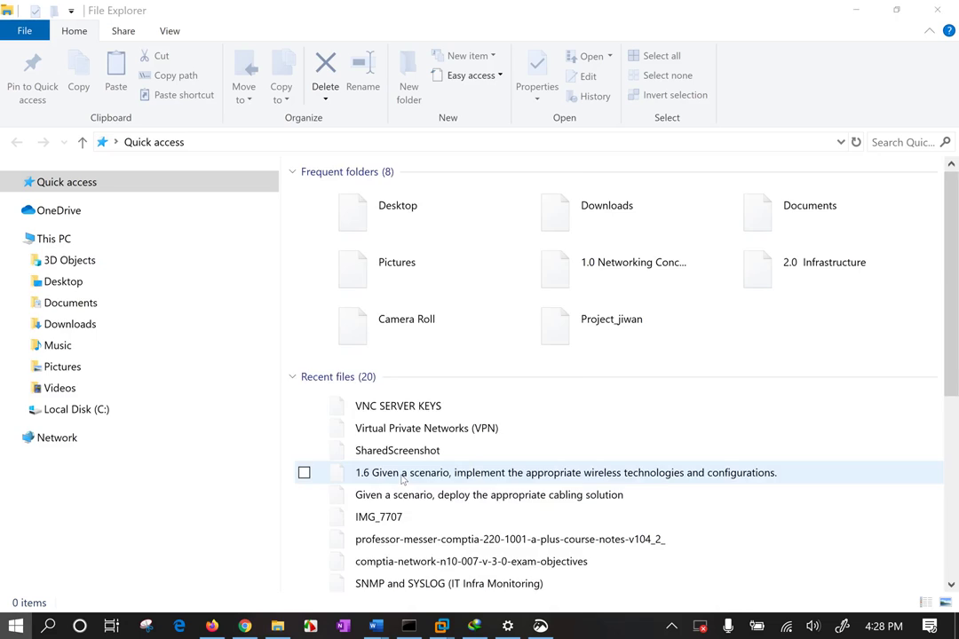
key(super)
text(ADV)
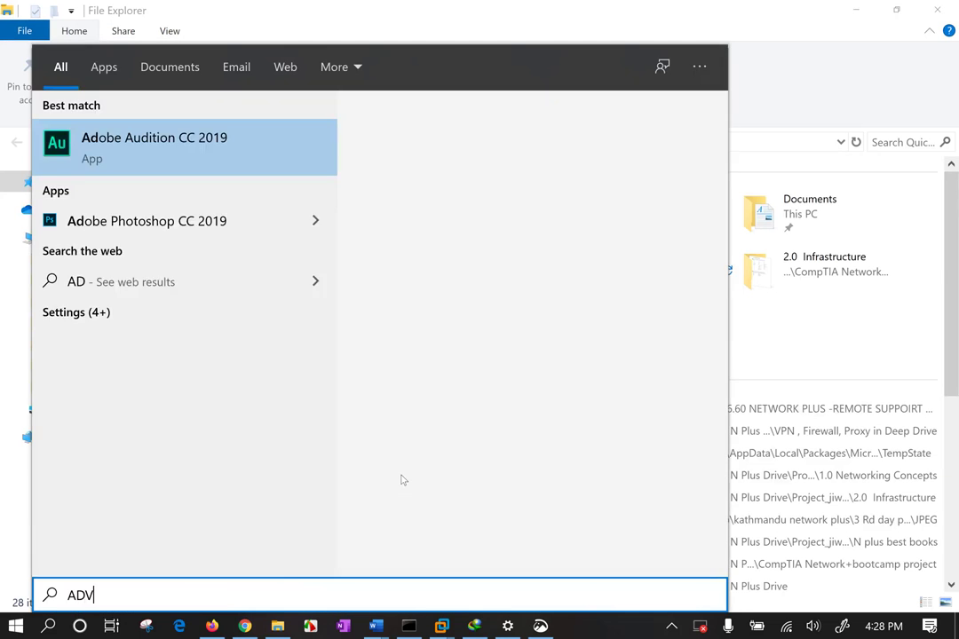
key(BackSpace)
key(BackSpace)
key(BackSpace)
text(sca)
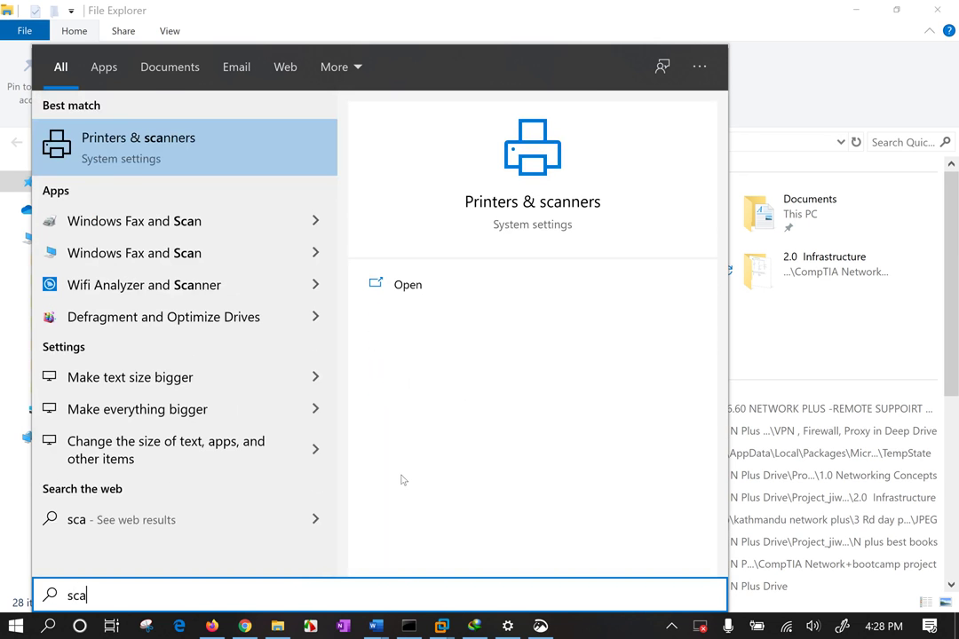
key(Escape)
Launch Advanced_IP_Scanner_2.5.3850 from Downloads\Programs in English as a portable, non-installed app
double_click(569, 213)
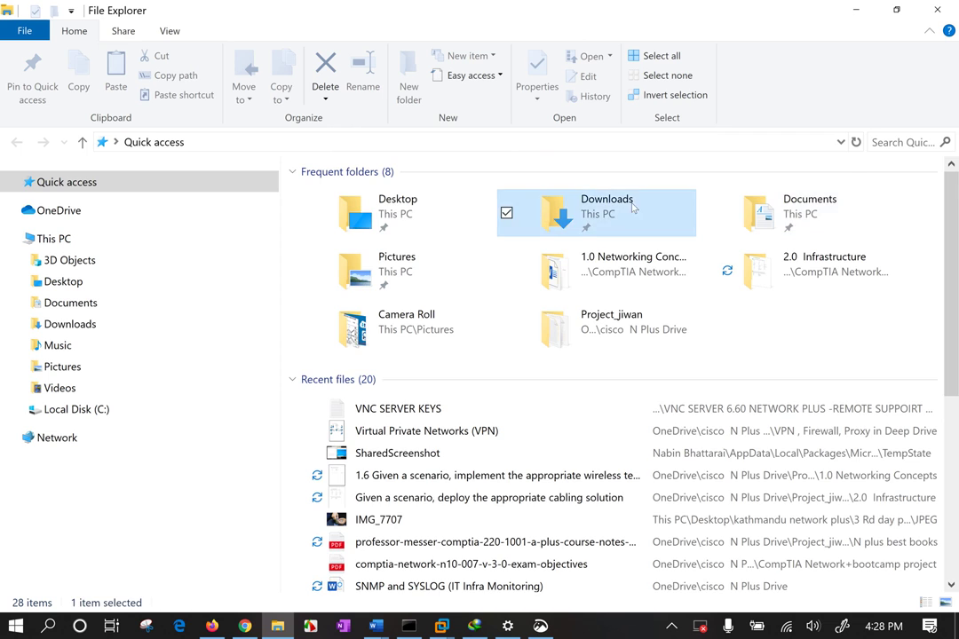
double_click(352, 254)
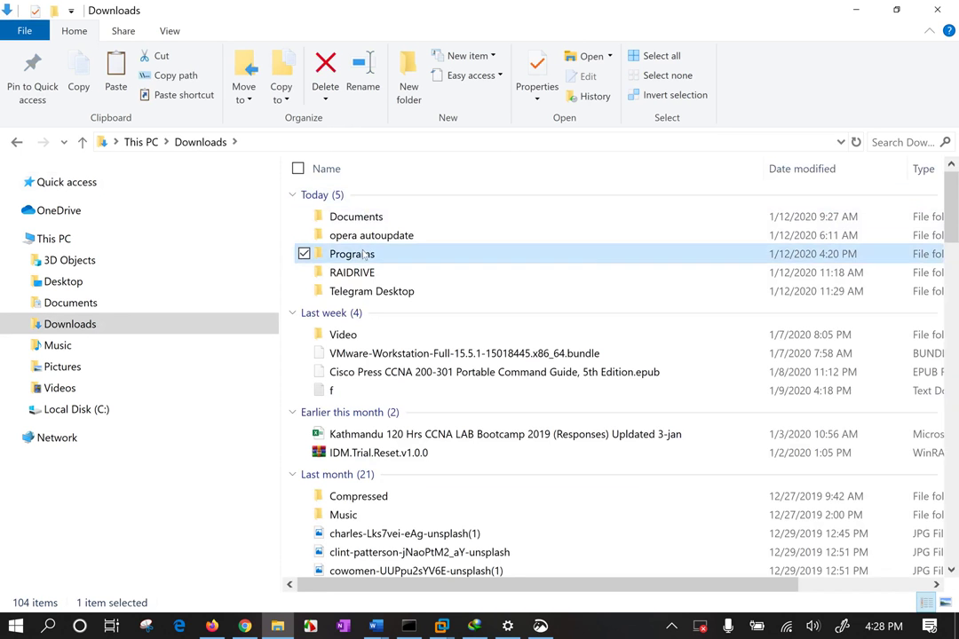
click(388, 214)
double_click(393, 214)
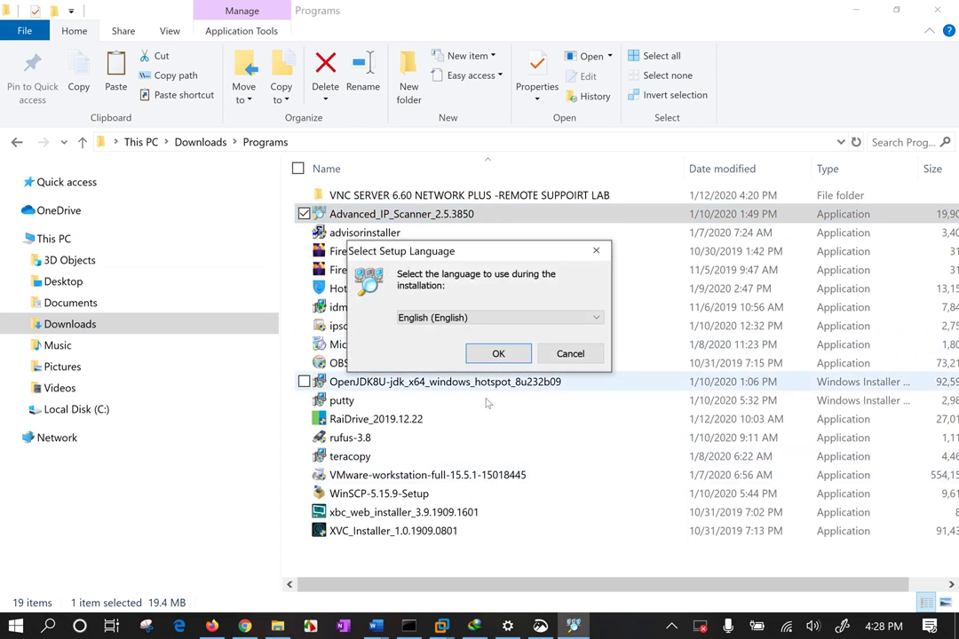
click(498, 354)
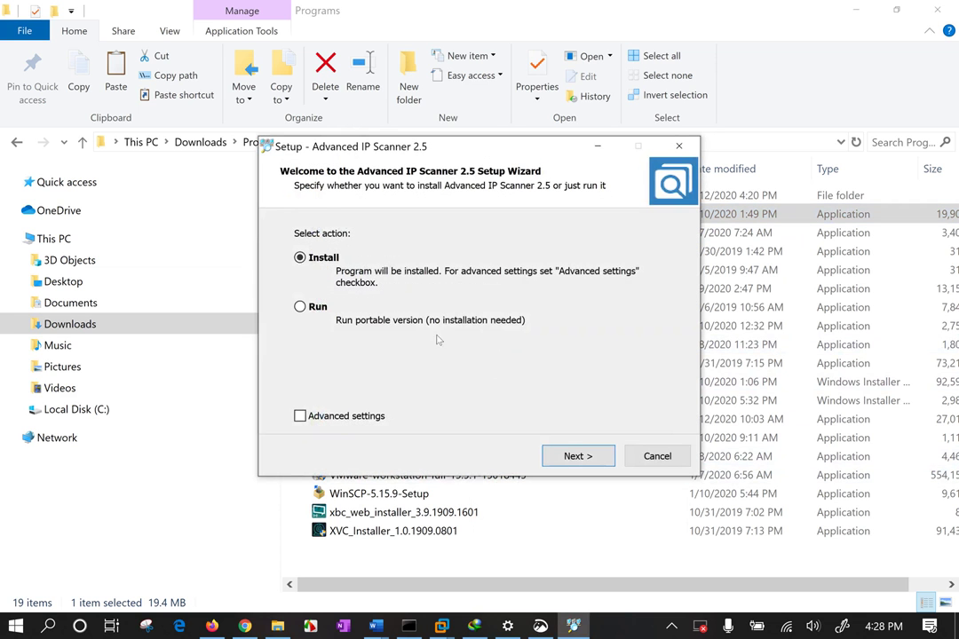
click(321, 309)
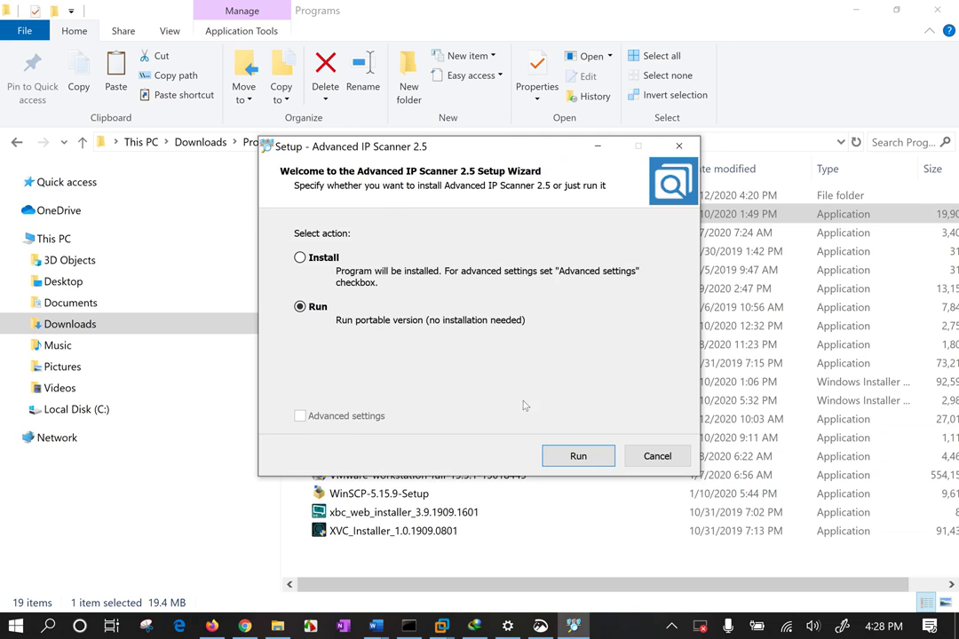
click(577, 455)
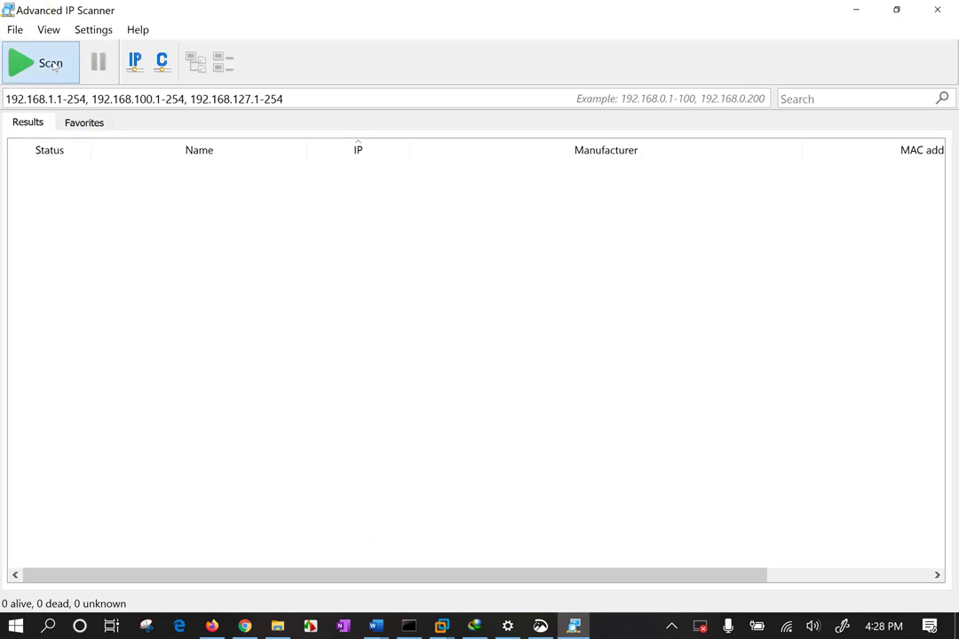
Scan the listed network ranges and widen the IP and Name columns
click(49, 63)
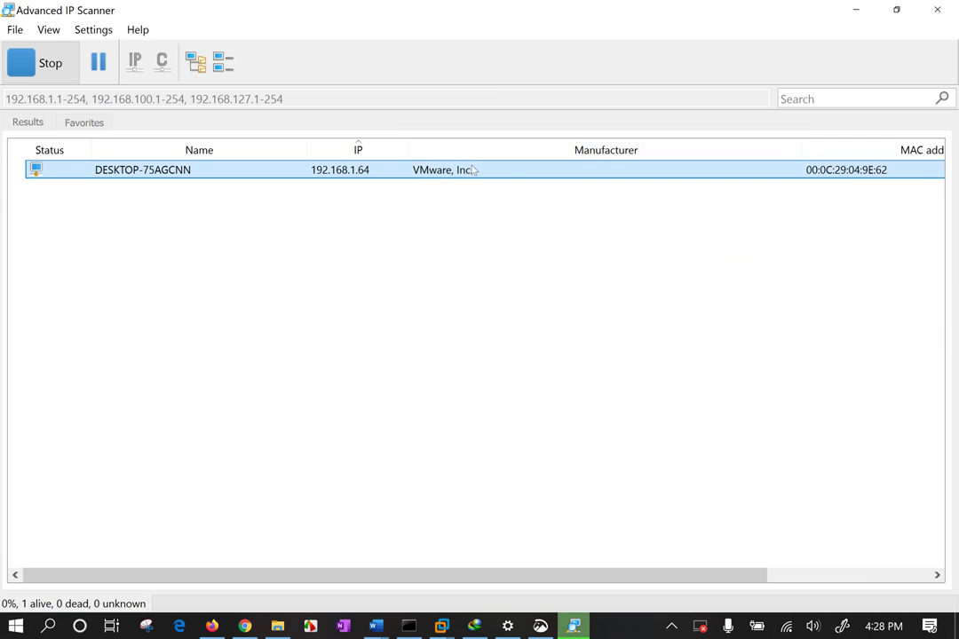
drag(410, 144, 453, 144)
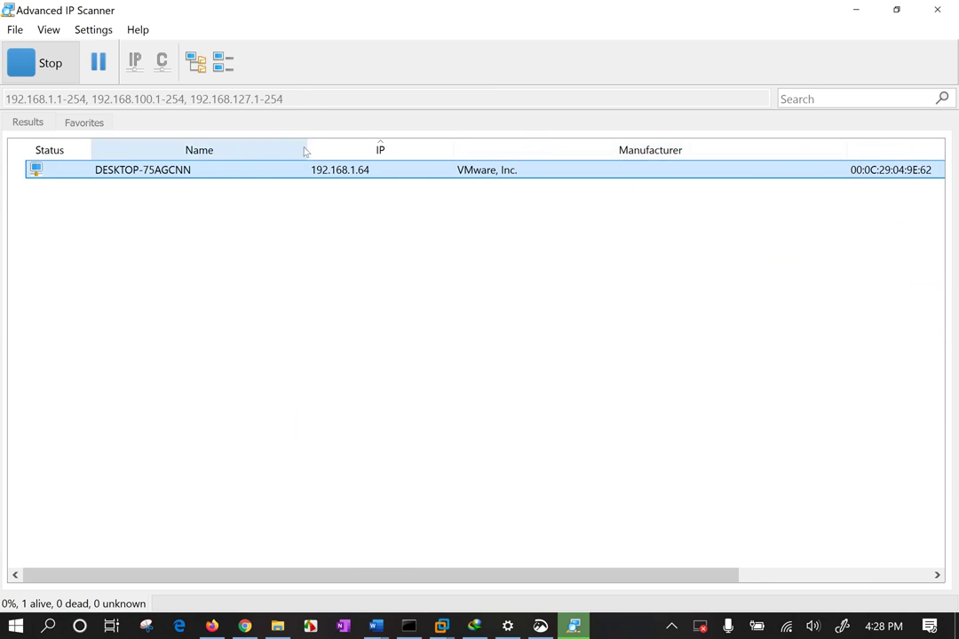
mouse_move(308, 144)
mouse_down()
mouse_move(341, 146)
mouse_move(324, 148)
mouse_up()
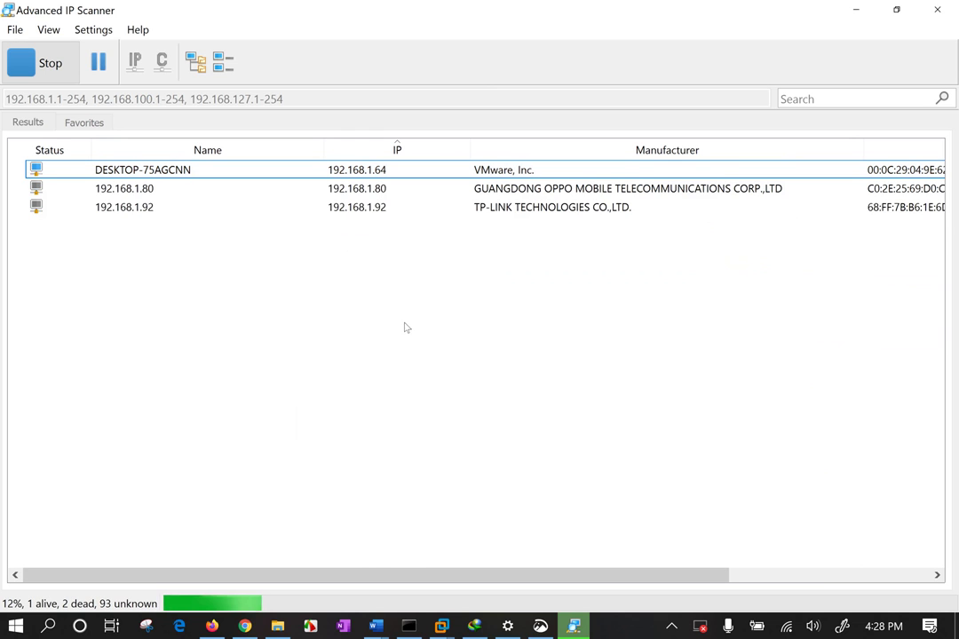
Copy the IP of the Xiaomi device at 192.168.1.126, then minimize the scanner
click(501, 213)
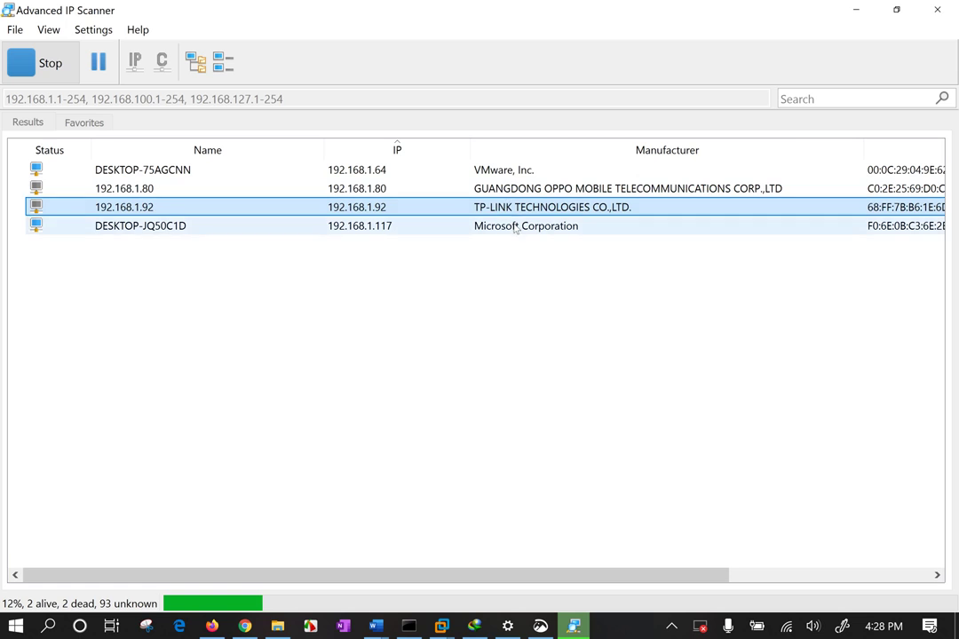
click(516, 227)
click(523, 191)
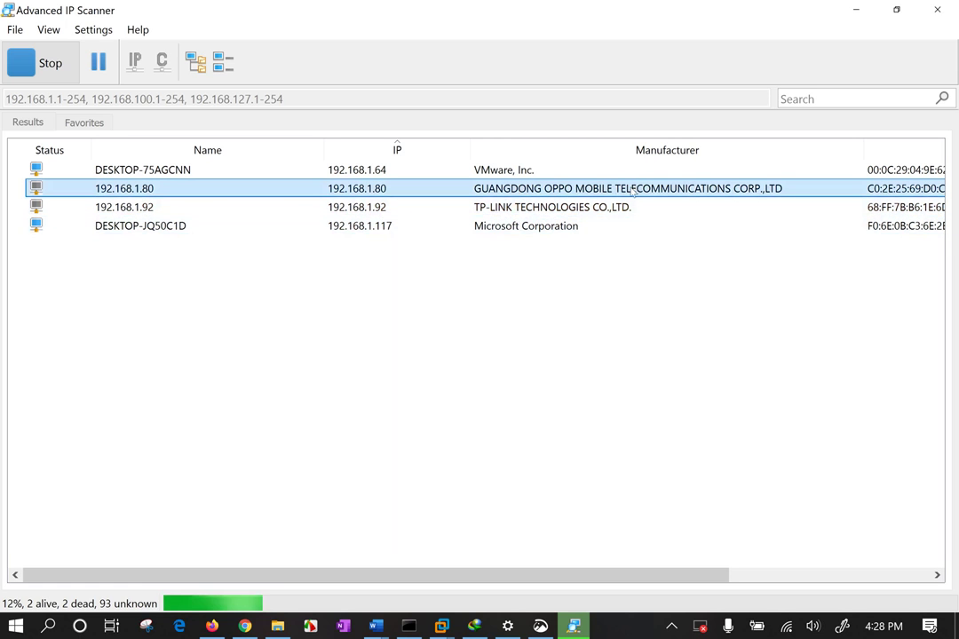
click(518, 251)
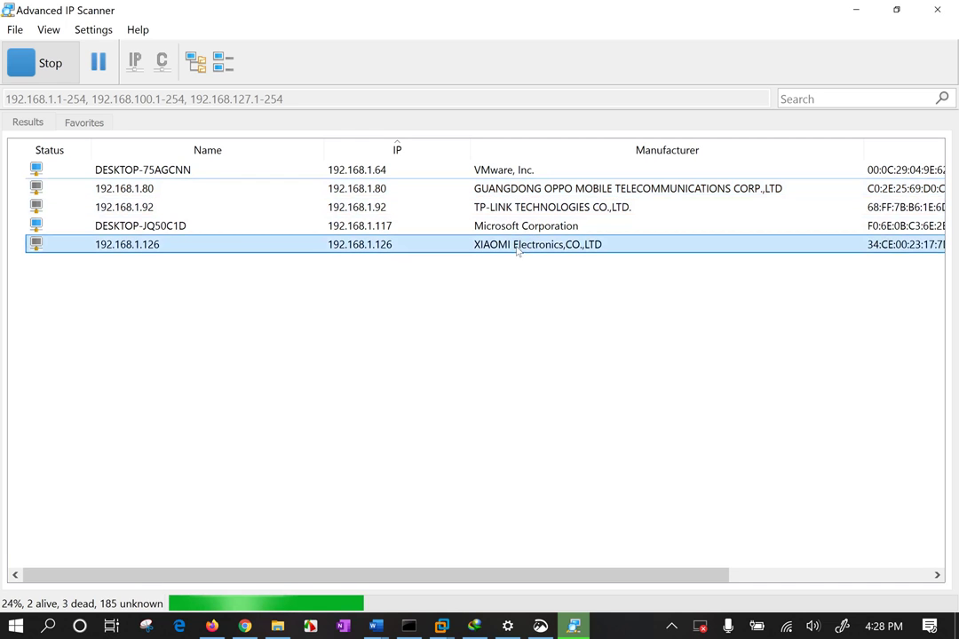
right_click(149, 249)
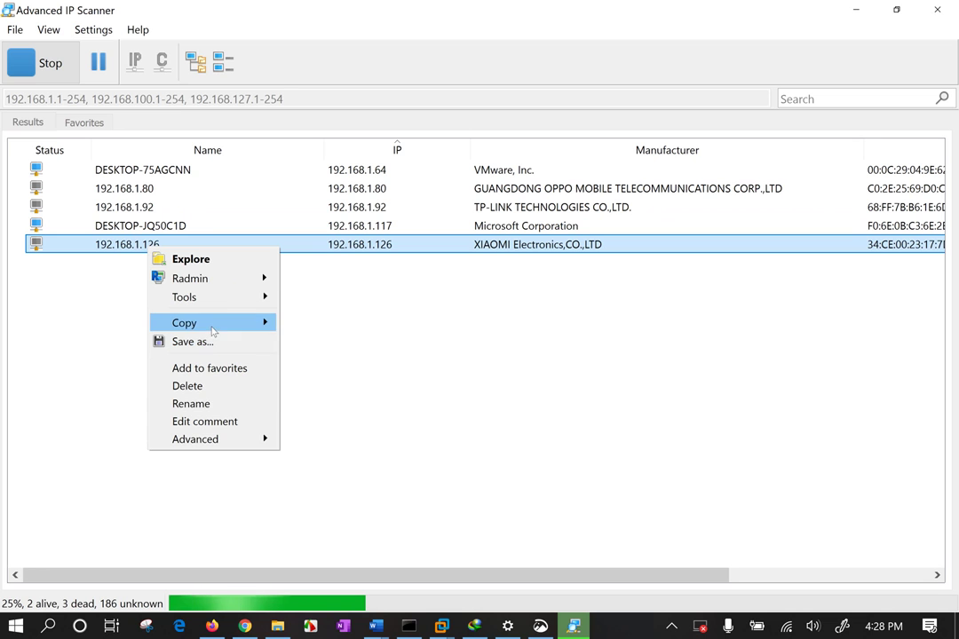
mouse_move(214, 323)
click(306, 366)
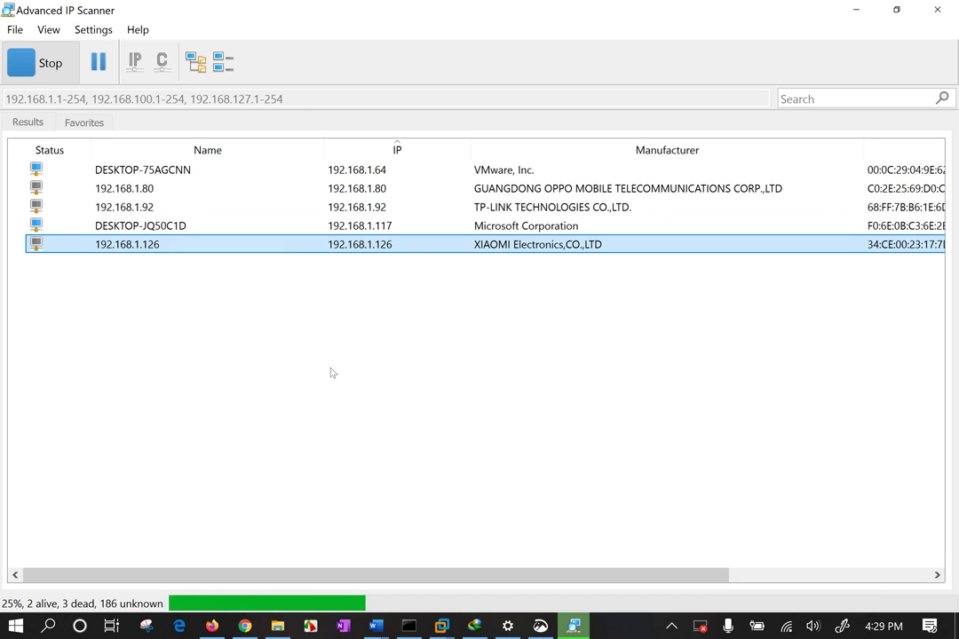
click(855, 10)
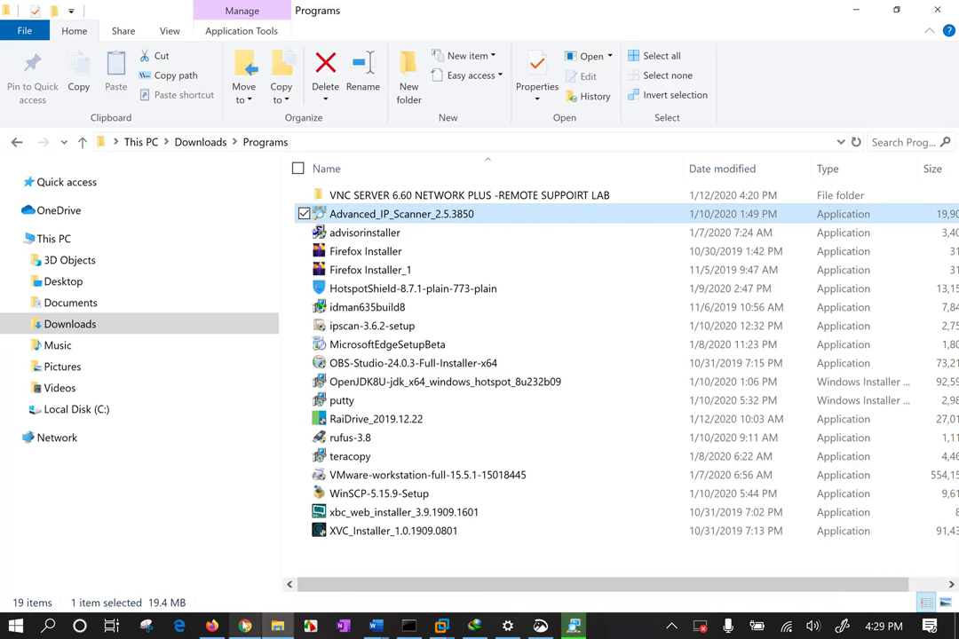
Paste 192.168.1.126 into Chrome's VNC Viewer tab address bar, load it, and zoom out
click(245, 626)
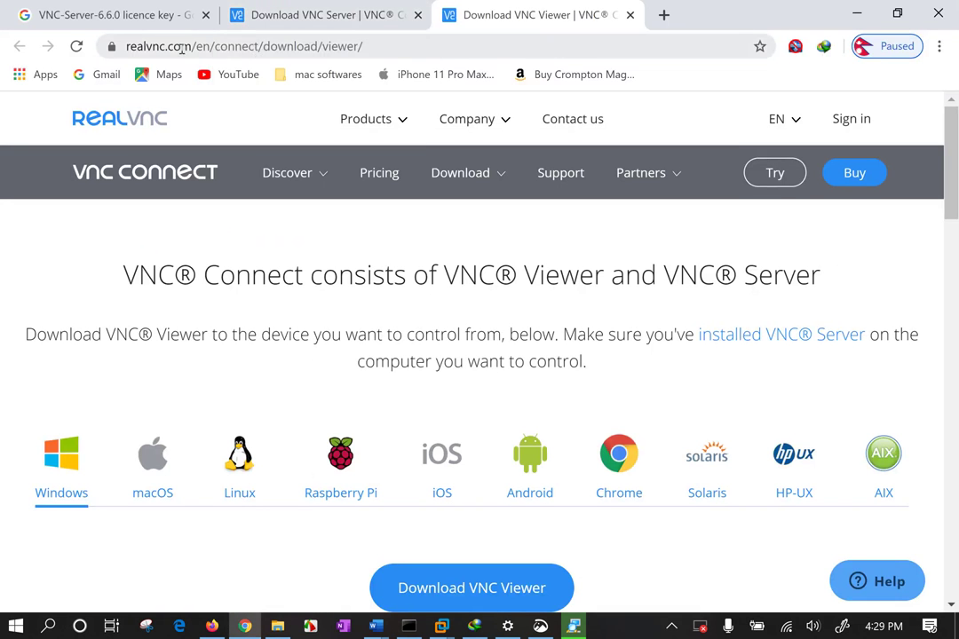
click(197, 50)
text(192.168.1.126)
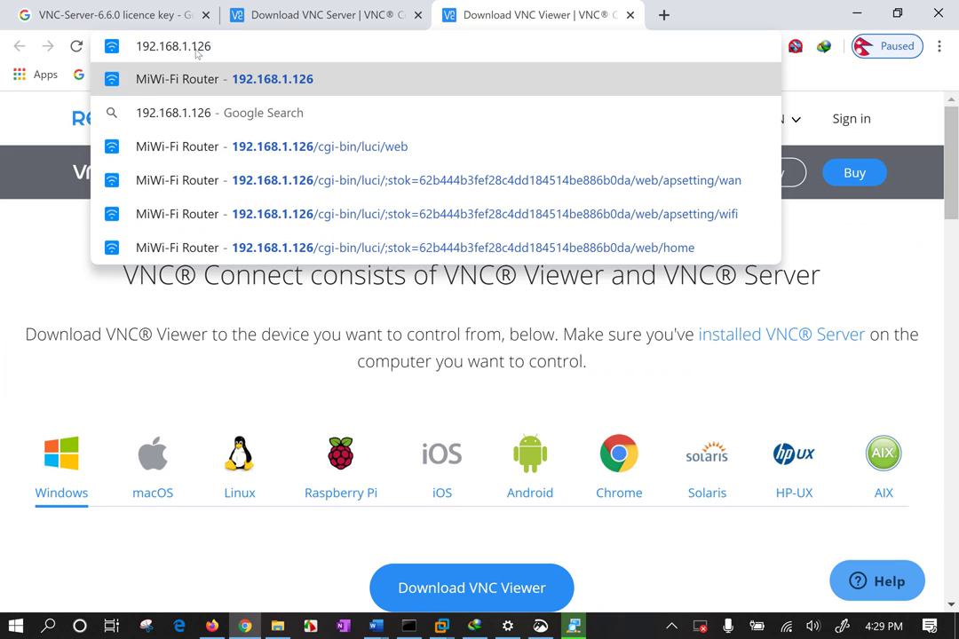
key(Return)
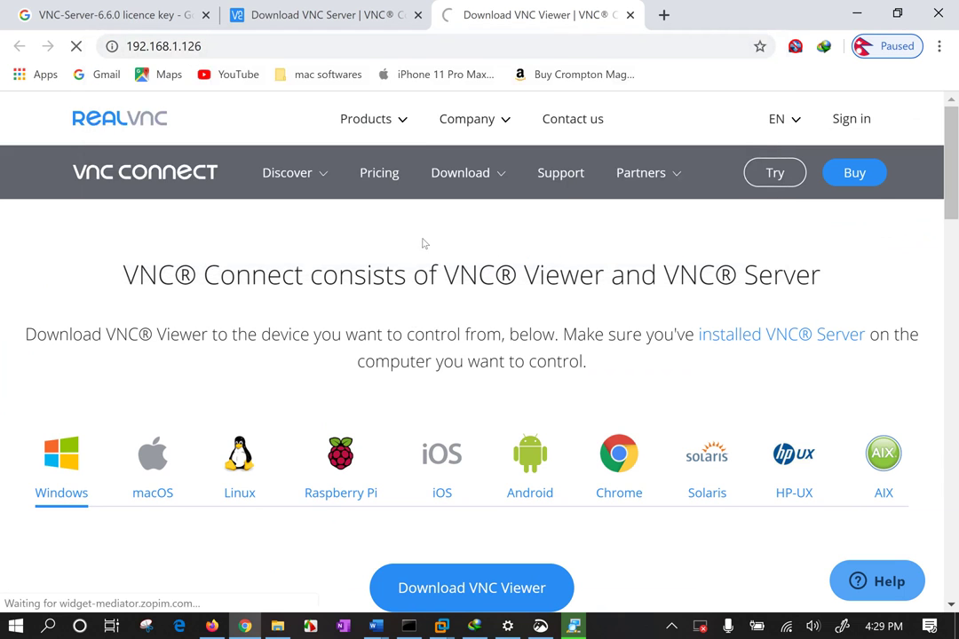
key(ctrl+minus)
key(ctrl+minus)
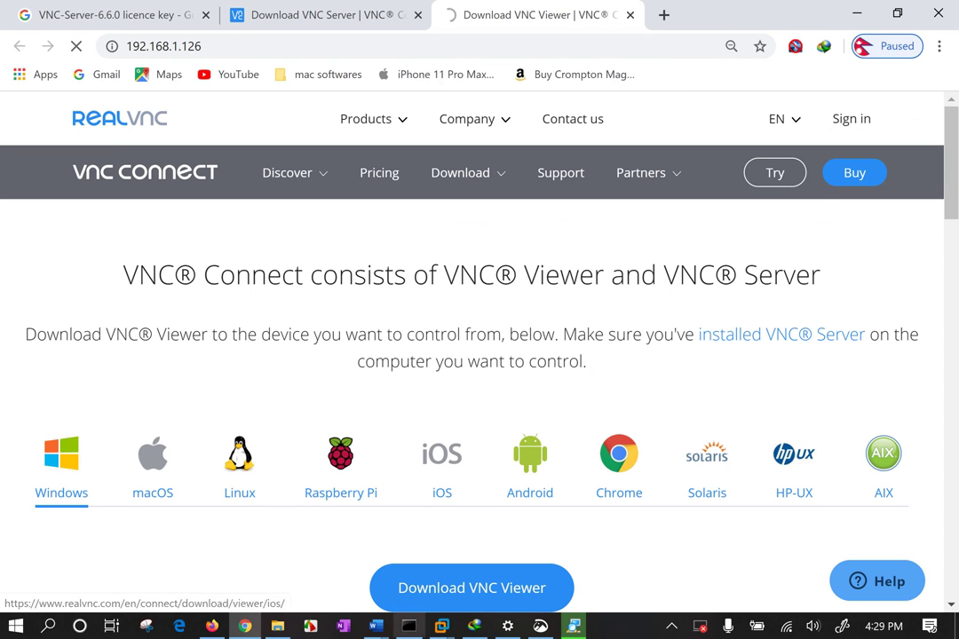
From the scanner results, open the Xiaomi device at 192.168.1.116 via Tools > HTTP
click(574, 626)
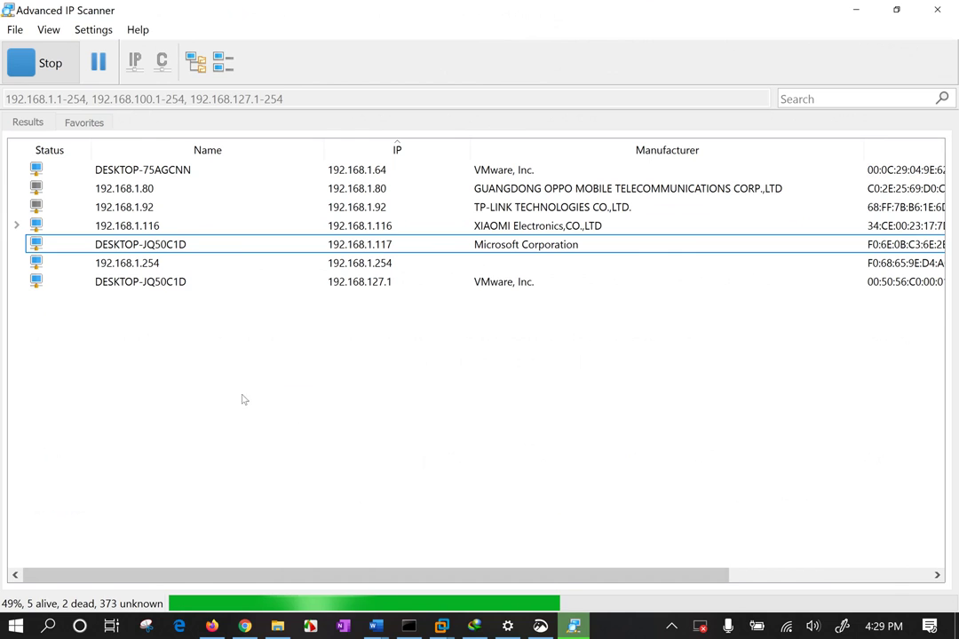
click(462, 286)
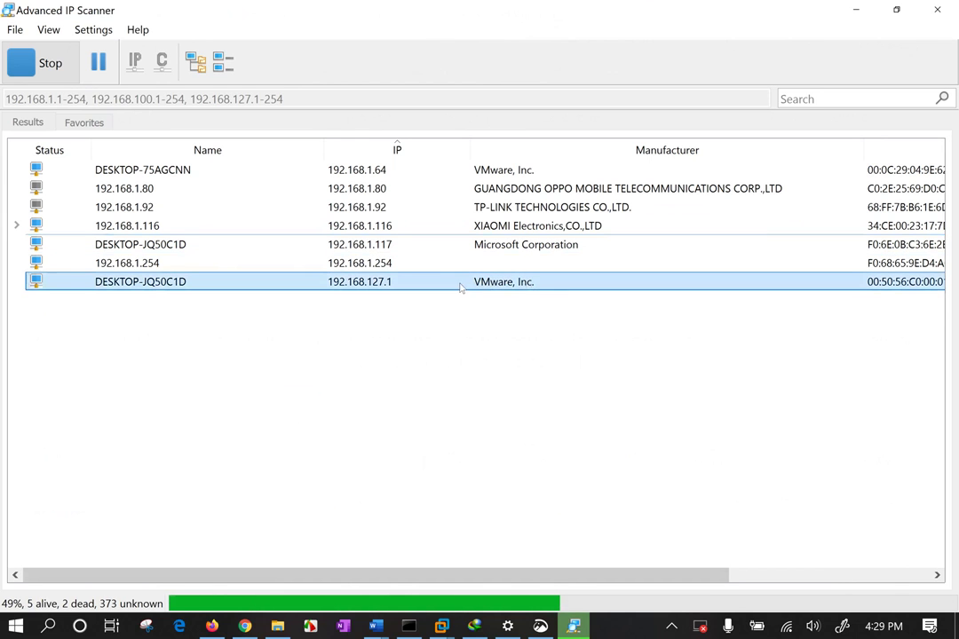
click(507, 264)
click(514, 247)
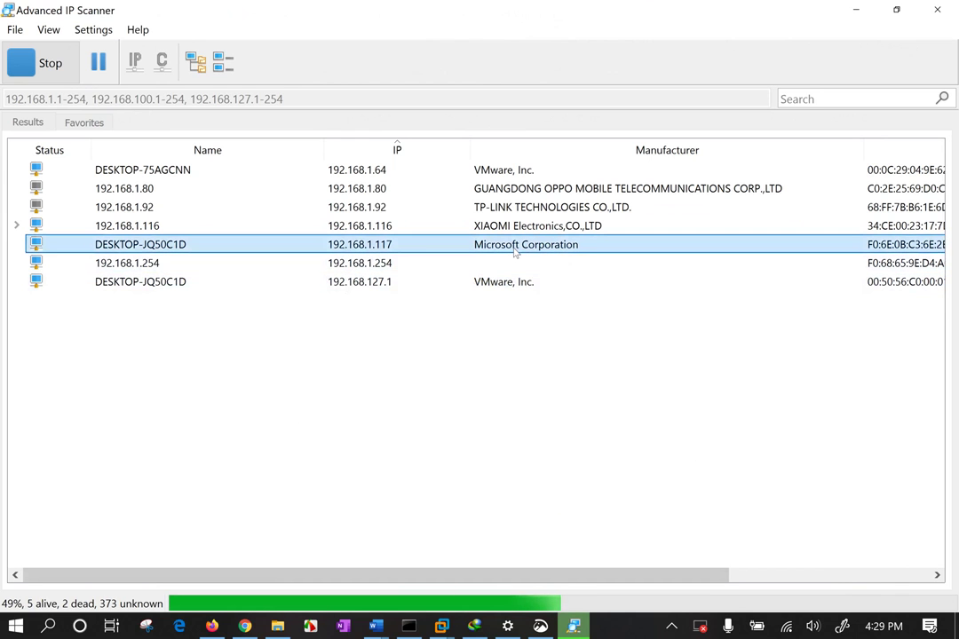
click(319, 228)
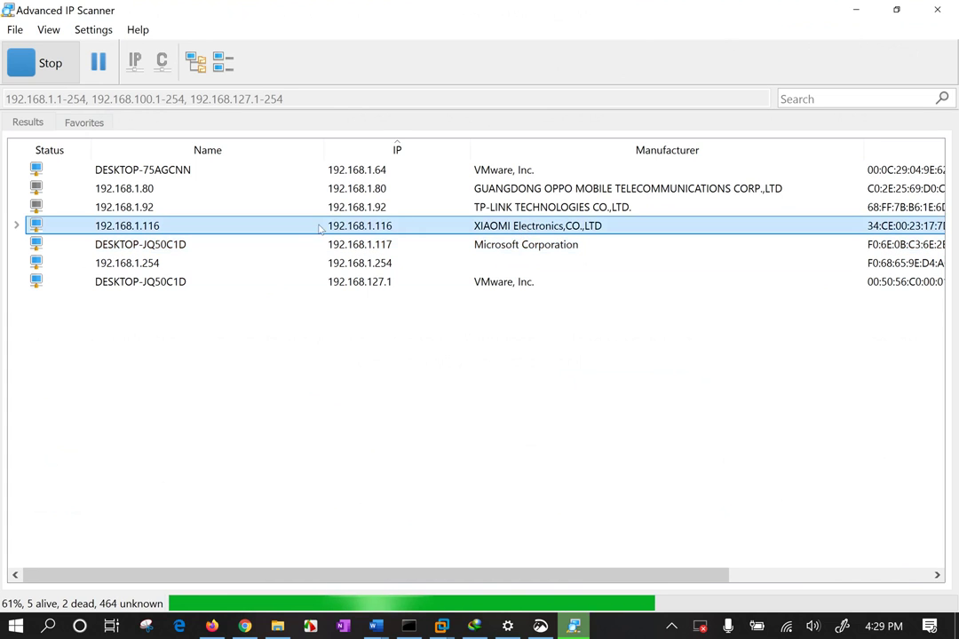
right_click(318, 227)
mouse_move(371, 274)
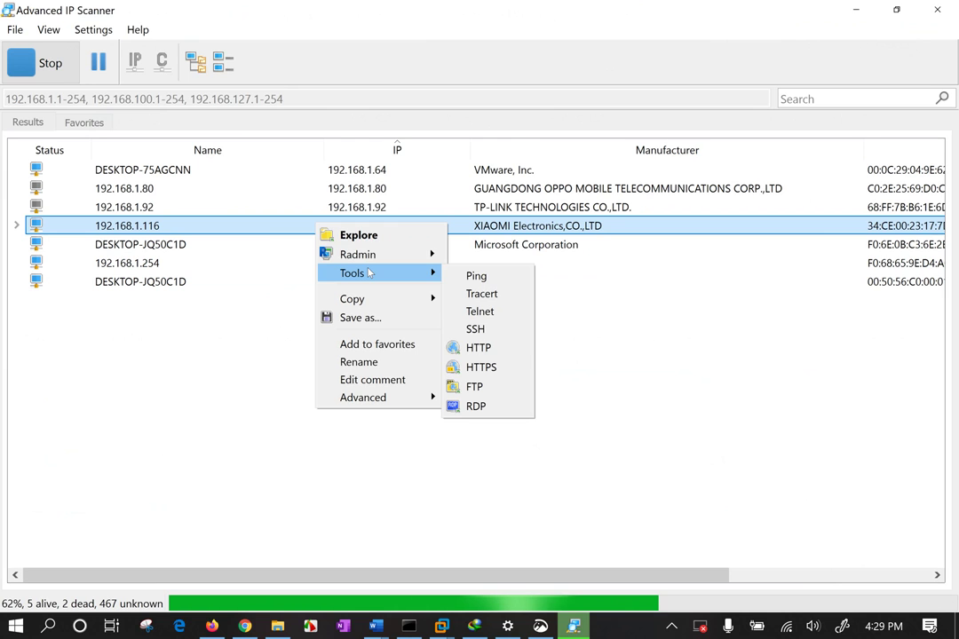
click(475, 329)
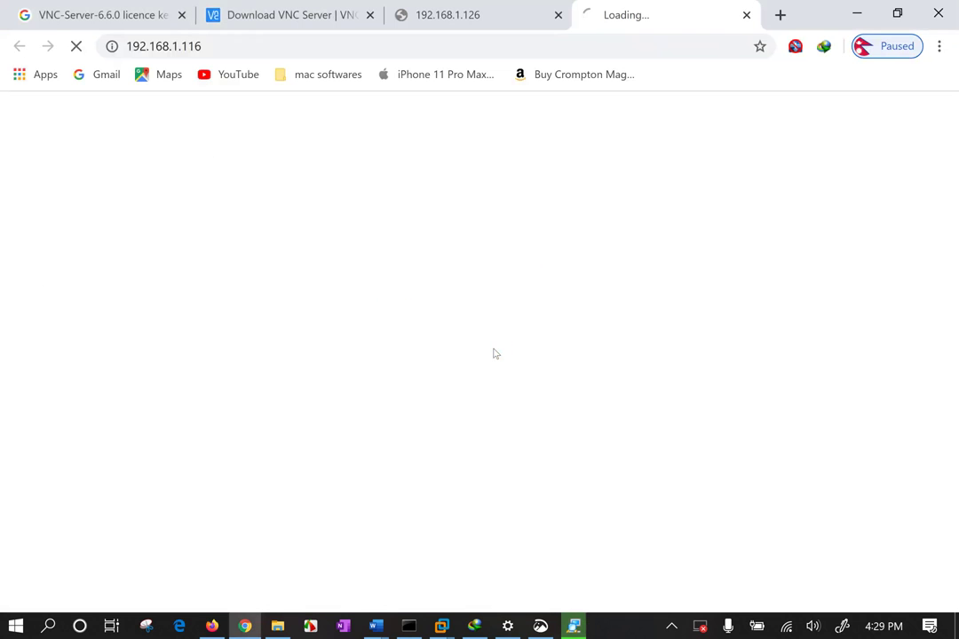
Close the 192.168.1.126 tab, zoom the router page to 80%, and log in with the admin password
click(561, 15)
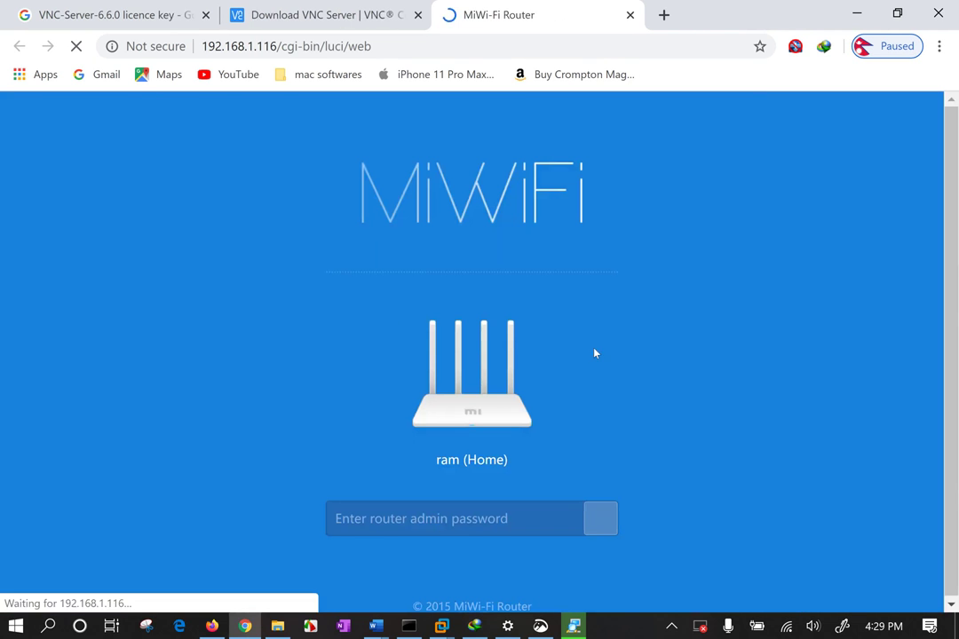
key(ctrl+minus)
key(ctrl+minus)
click(427, 433)
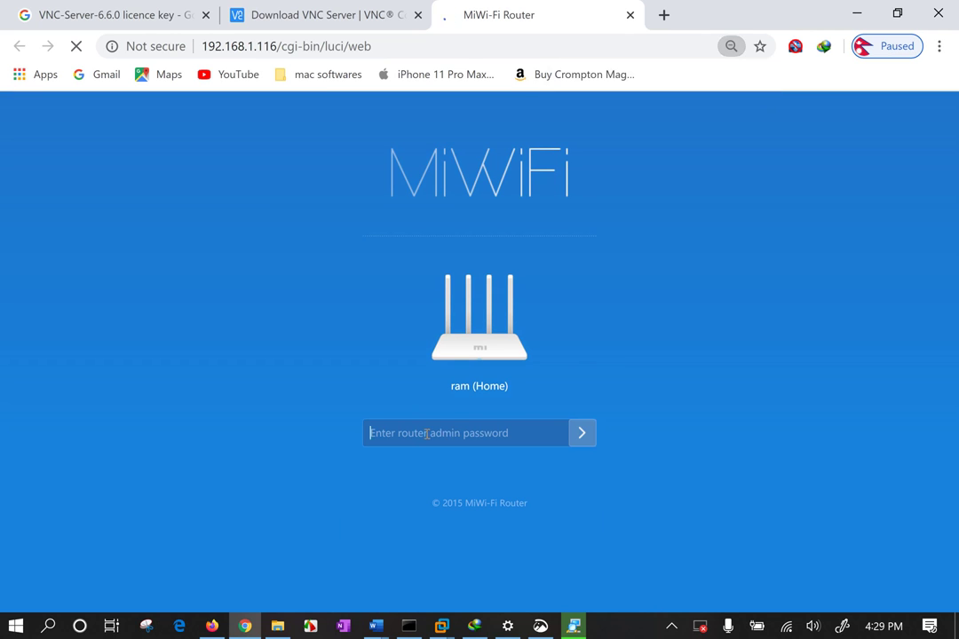
text(••)
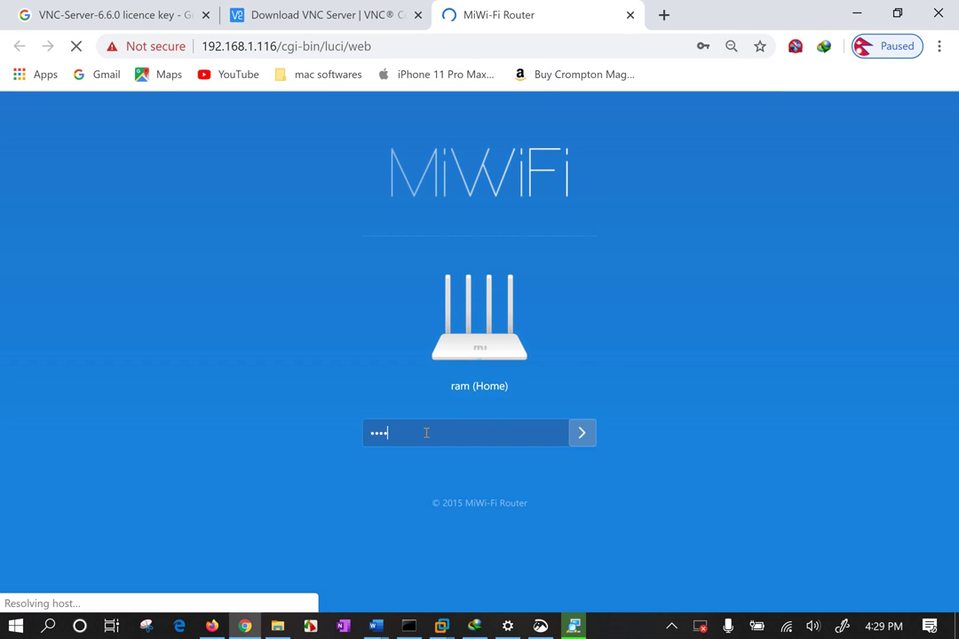
text(••••••••)
key(Return)
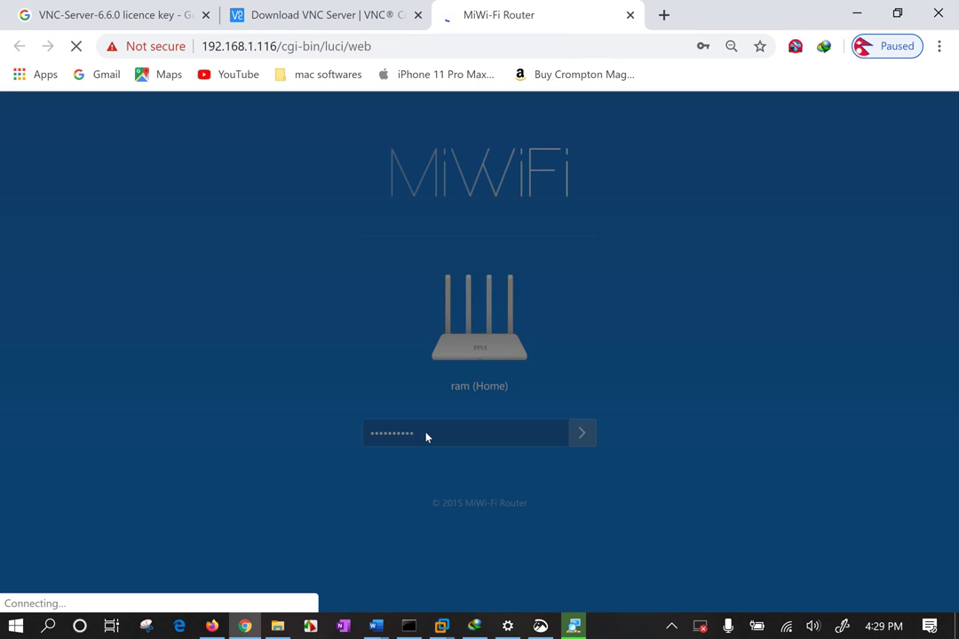
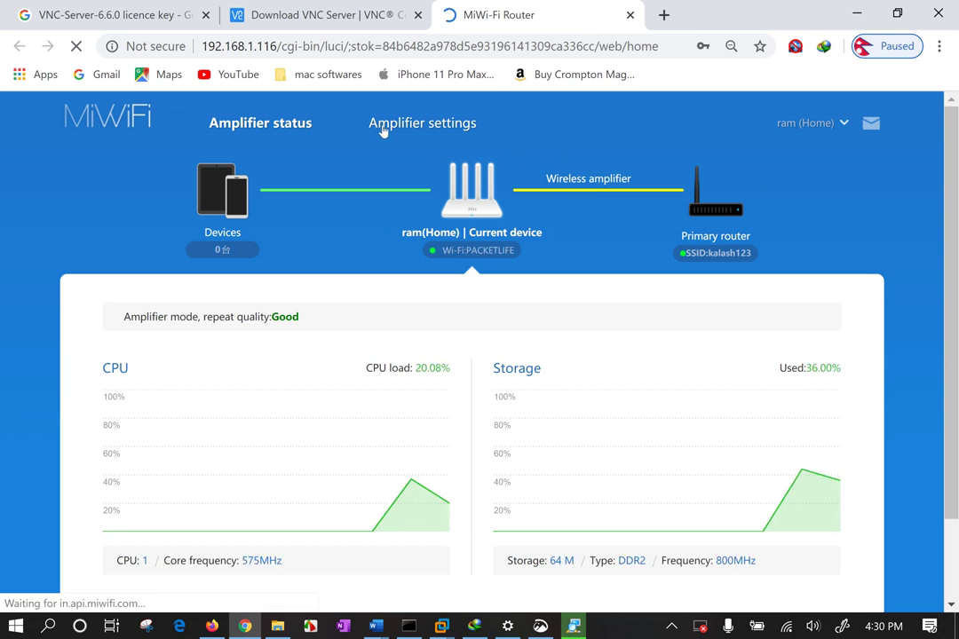
Go to the router's Network settings page under Amplifier settings
click(399, 128)
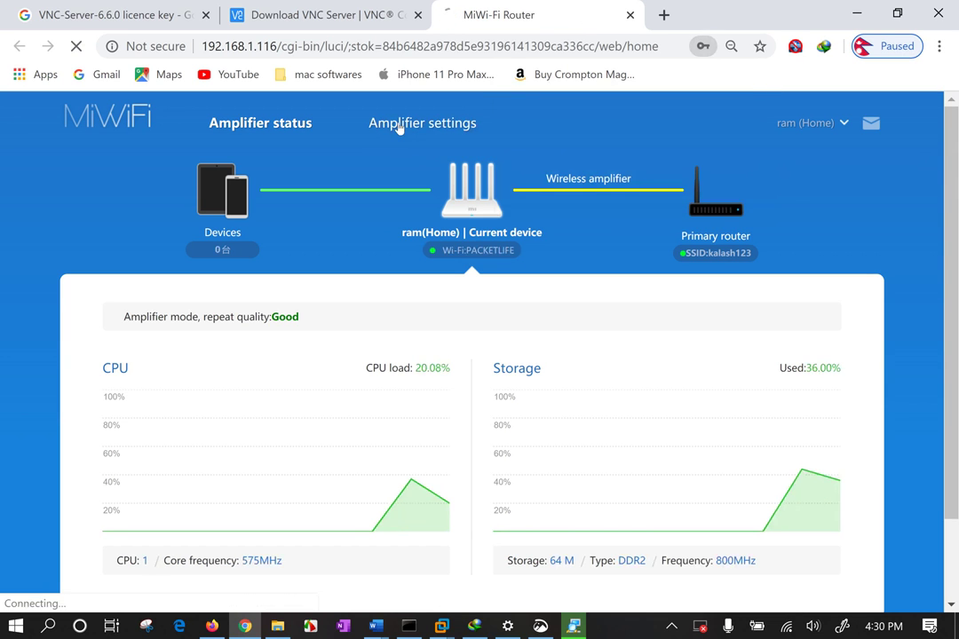
scroll(524, 351, down, 1)
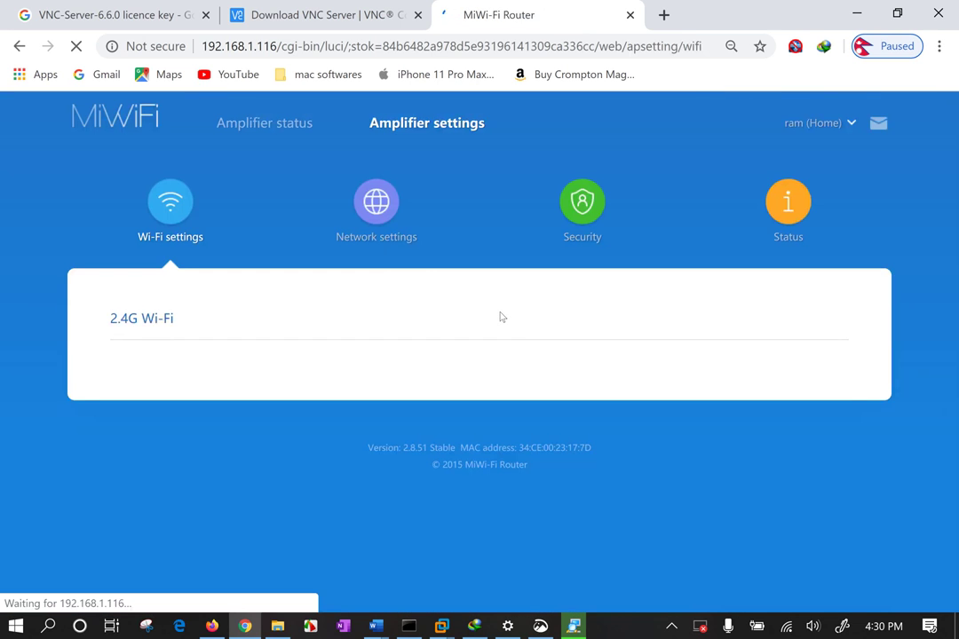
scroll(495, 302, down, 2)
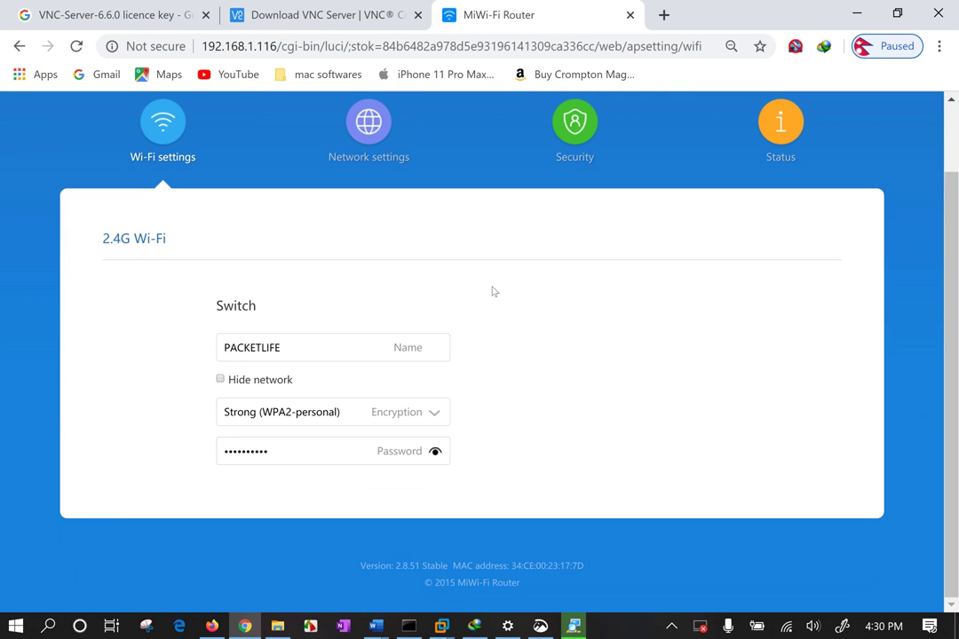
click(367, 124)
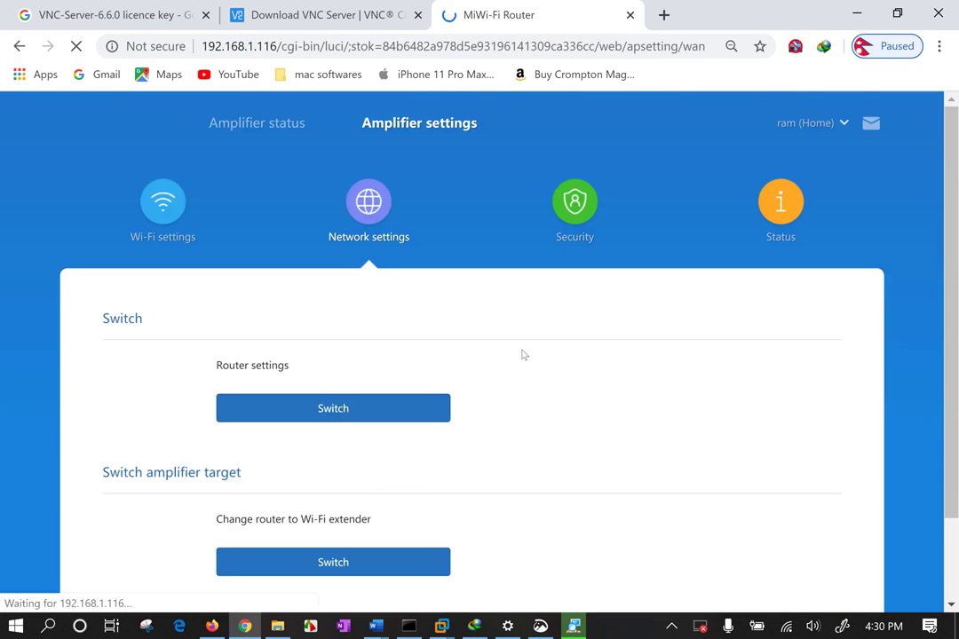
scroll(572, 444, down, 2)
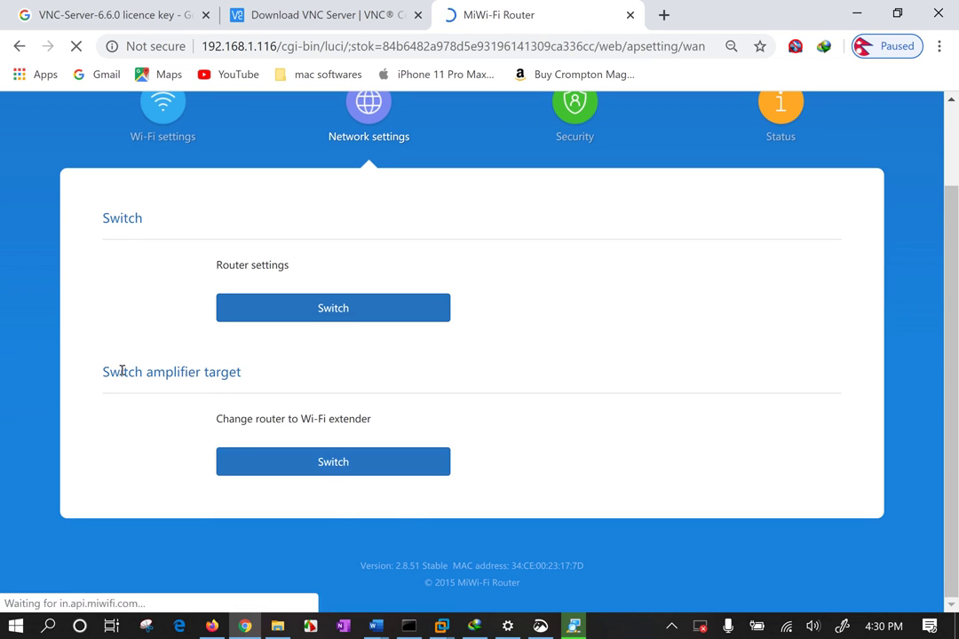
Highlight the Switch and Router settings headings, then open the Choose mode dialog
drag(103, 372, 212, 369)
click(258, 369)
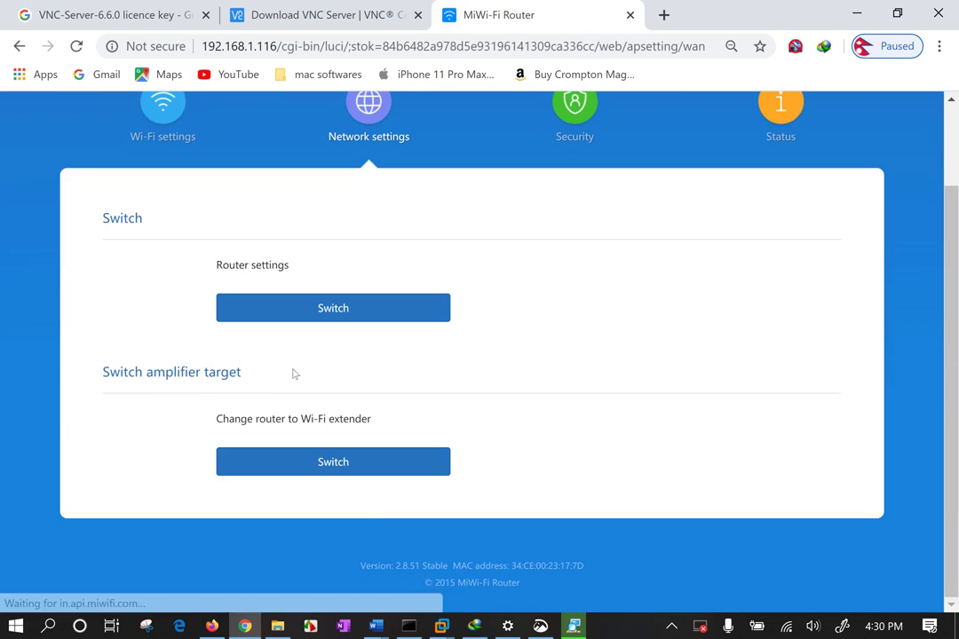
double_click(133, 372)
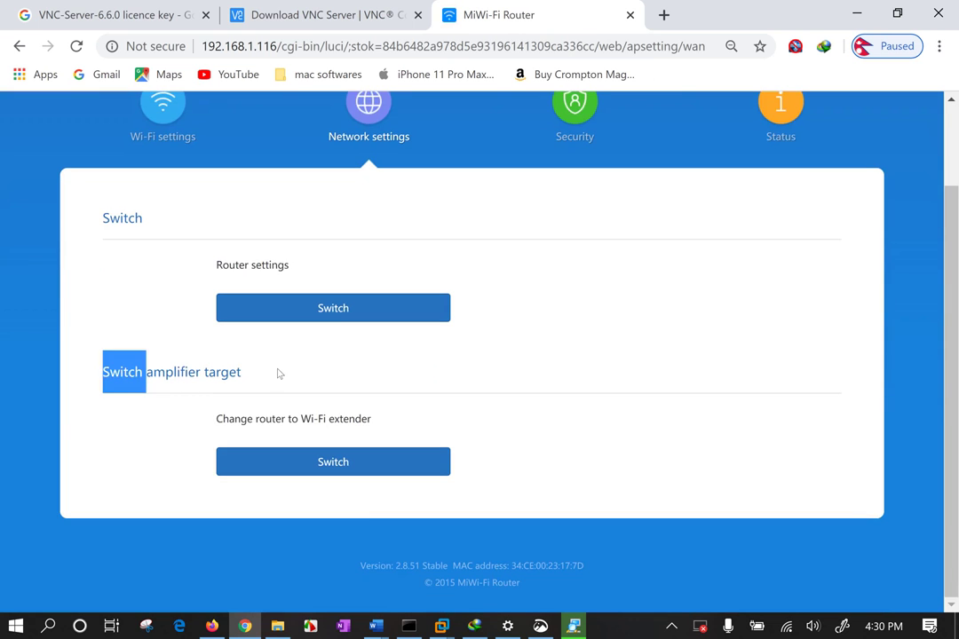
click(284, 378)
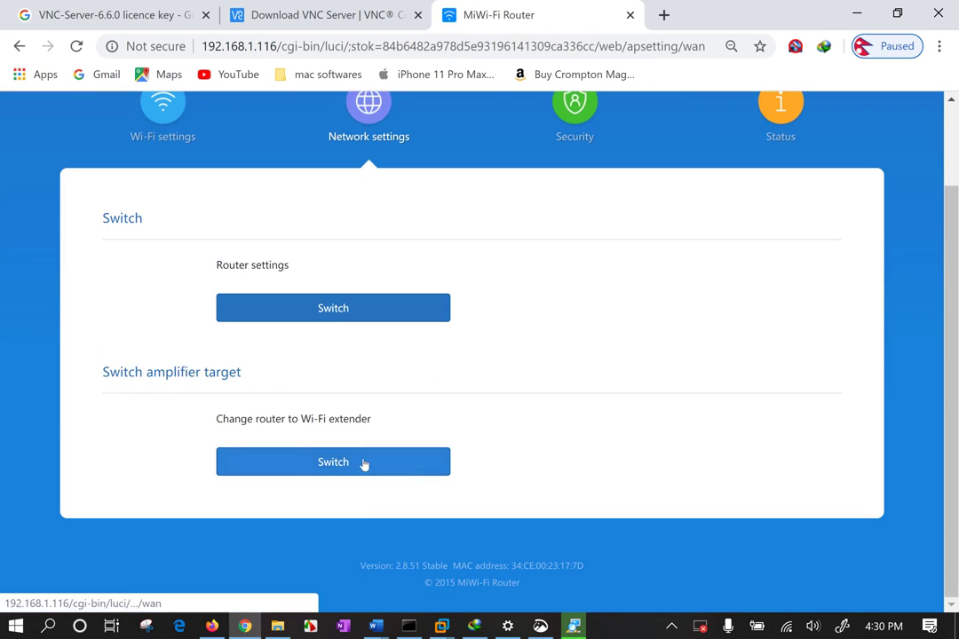
drag(181, 266, 345, 264)
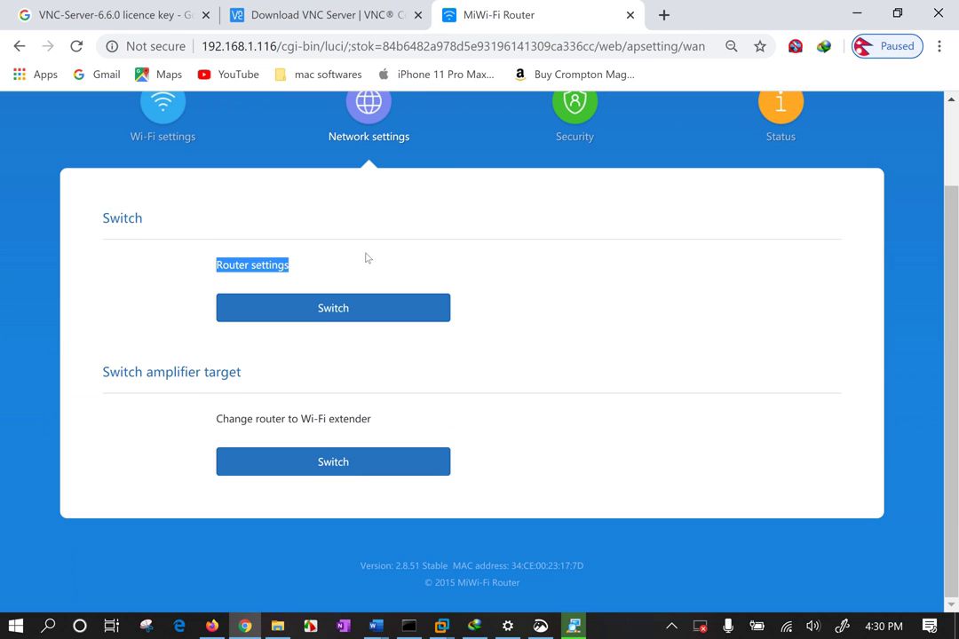
click(377, 313)
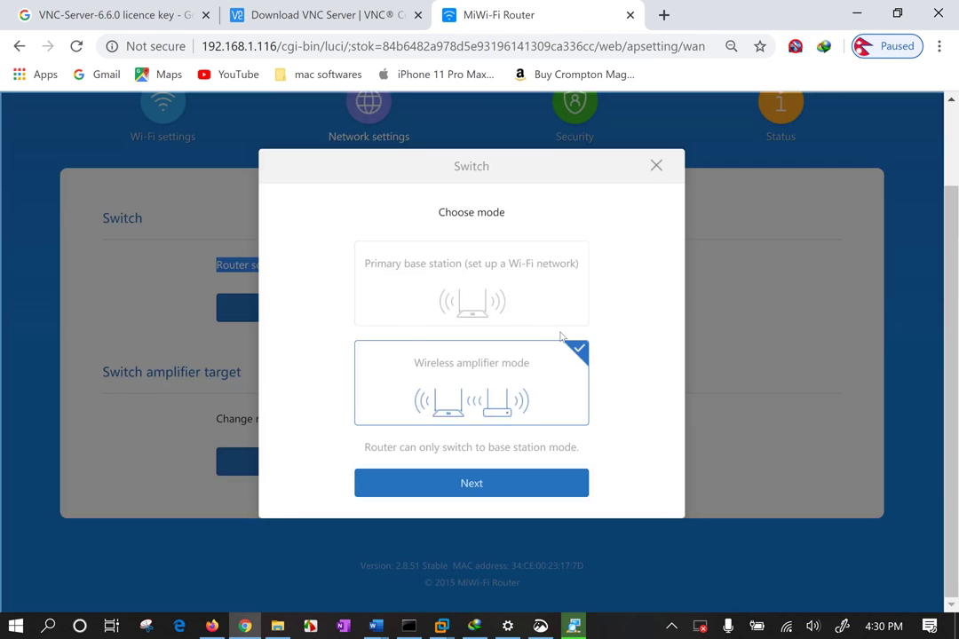
Switch the router to Primary base station mode, confirm the change, and show nearby Wi-Fi networks
click(573, 308)
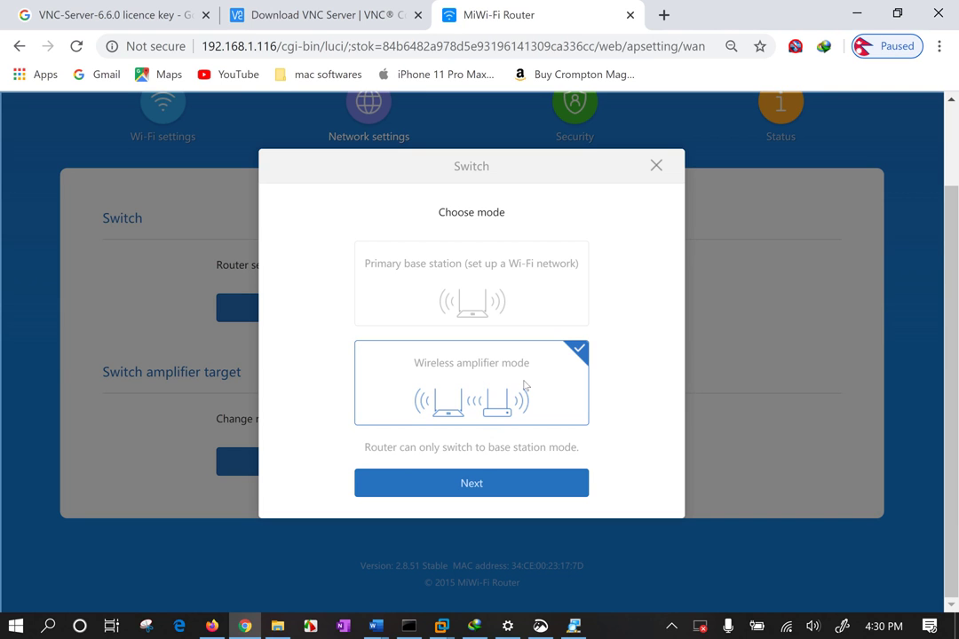
click(473, 298)
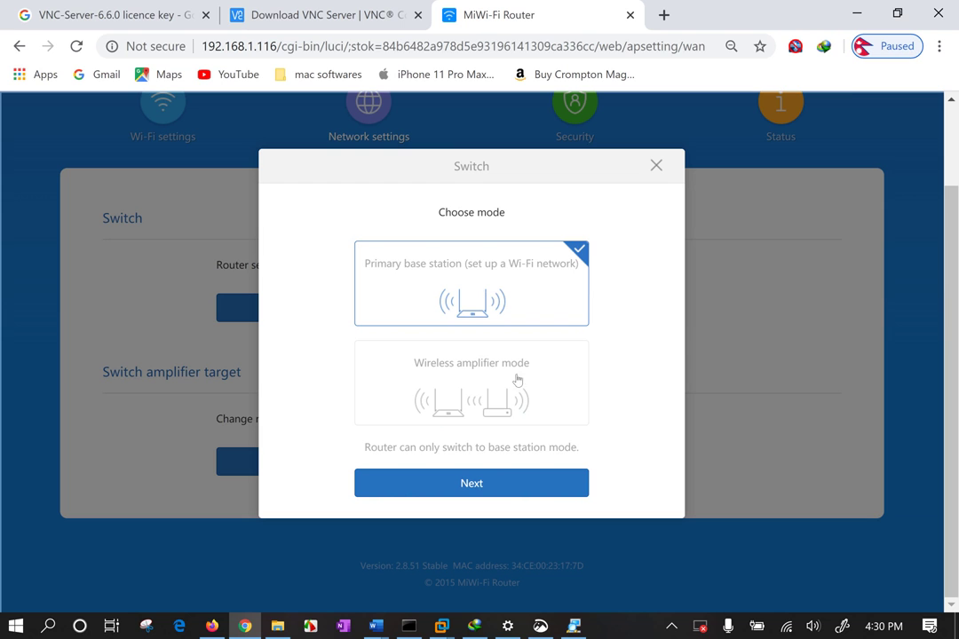
click(504, 485)
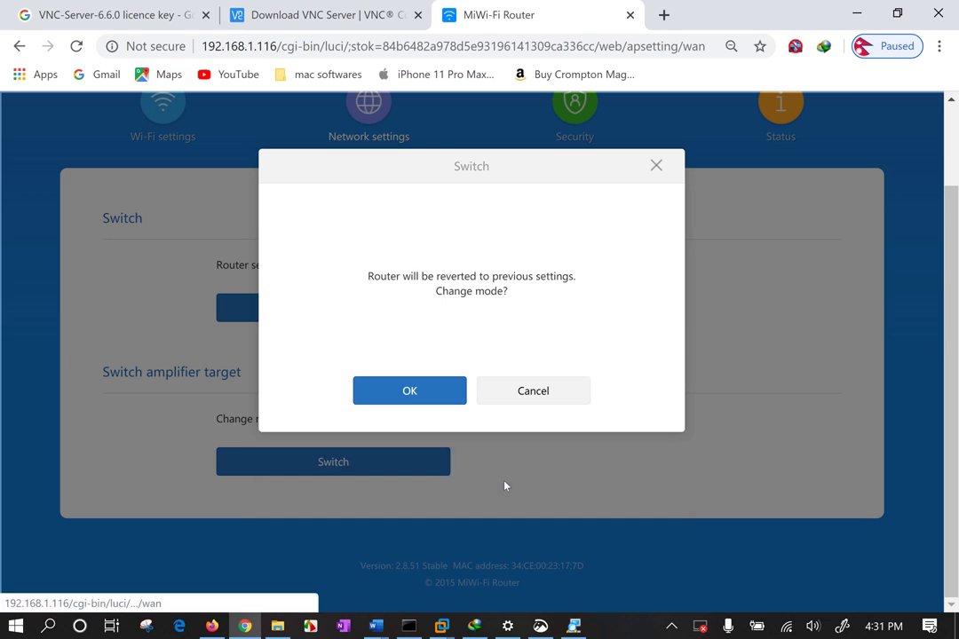
click(421, 396)
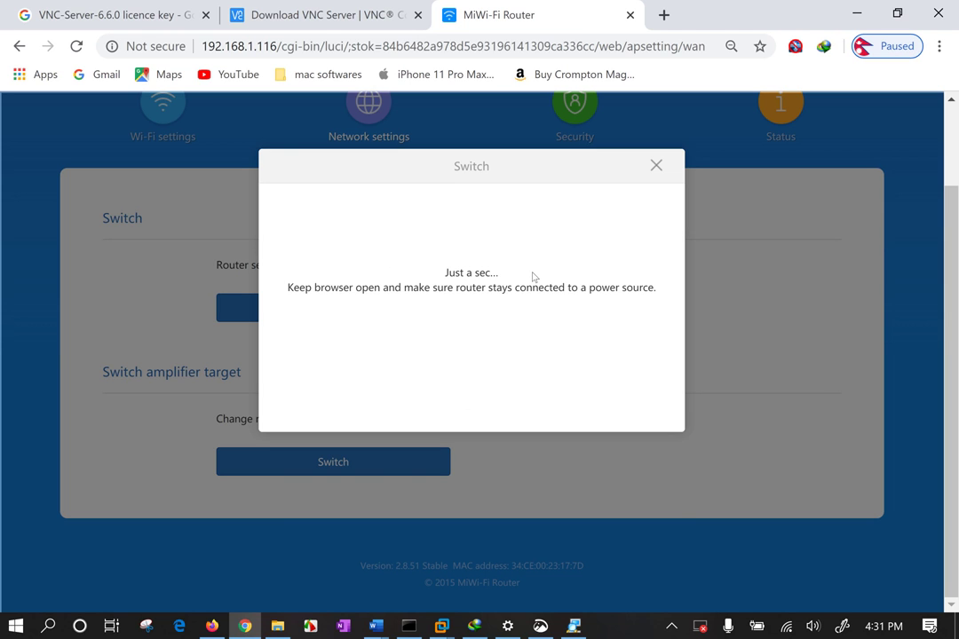
click(786, 627)
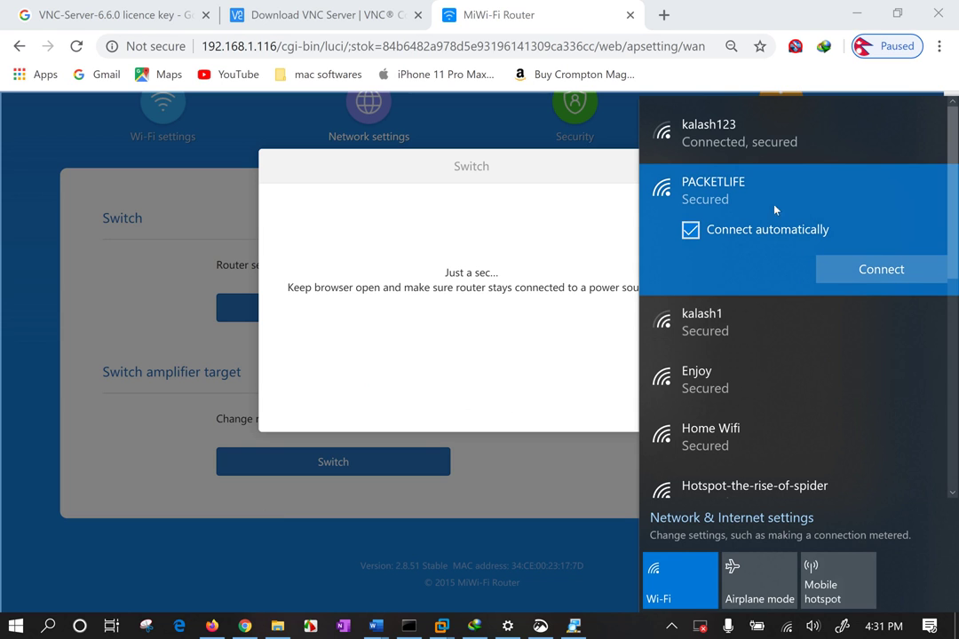
Try connecting to PACKETLIFE, then close the Wi-Fi network list
click(843, 269)
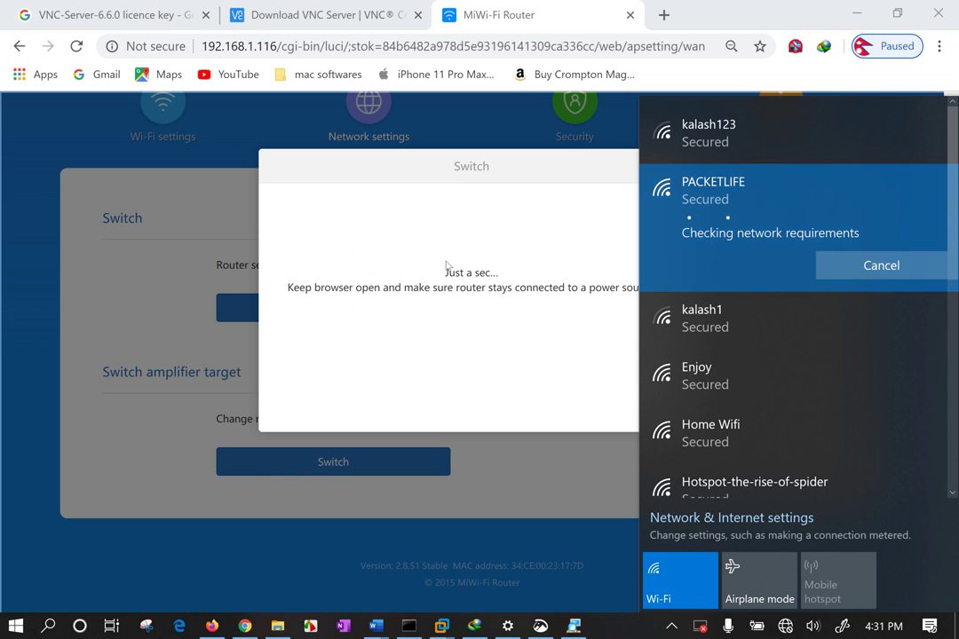
scroll(771, 336, down, 6)
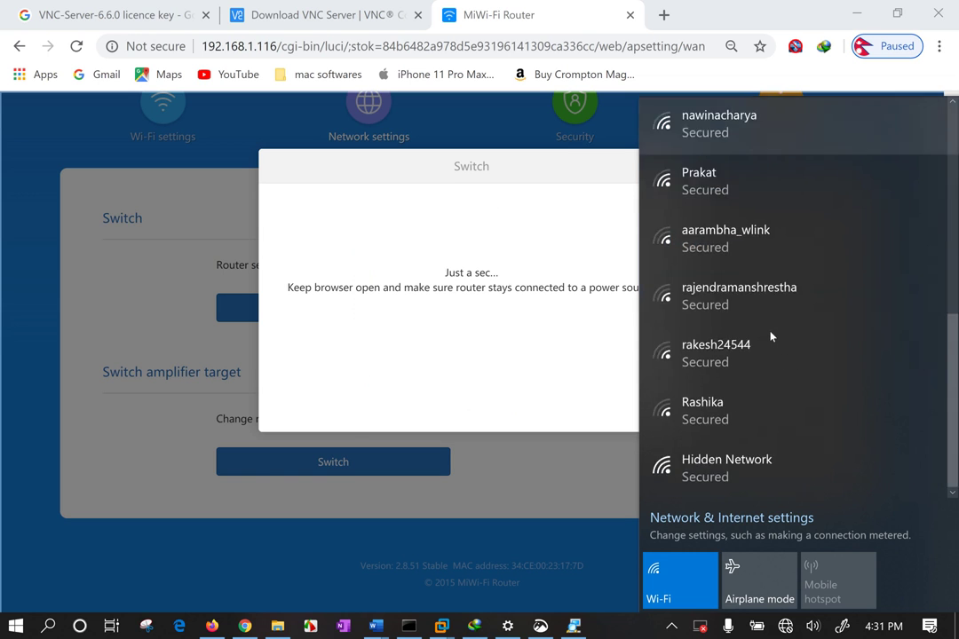
scroll(771, 336, up, 3)
scroll(771, 336, down, 3)
scroll(770, 336, up, 5)
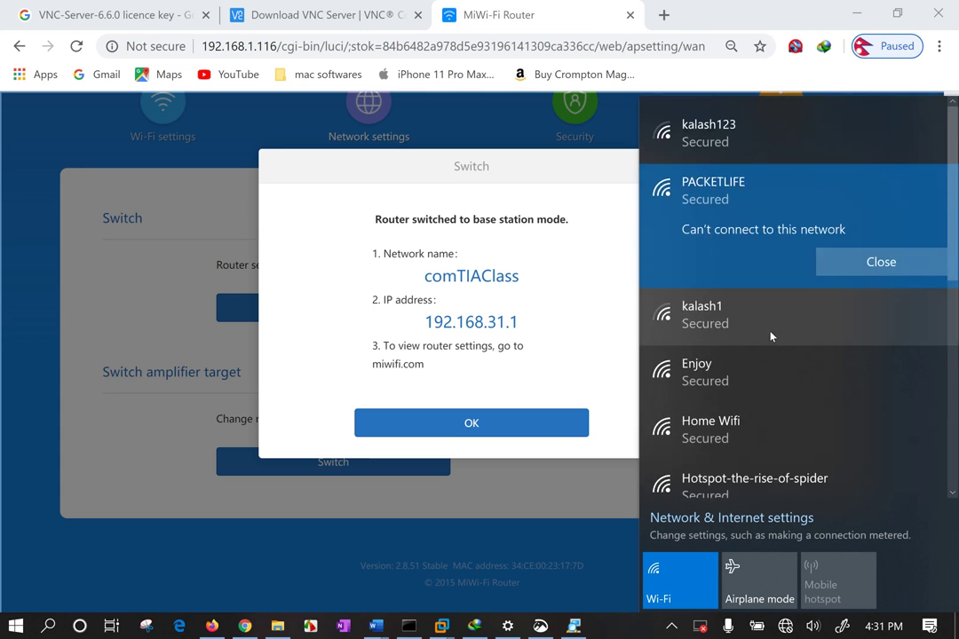
click(466, 323)
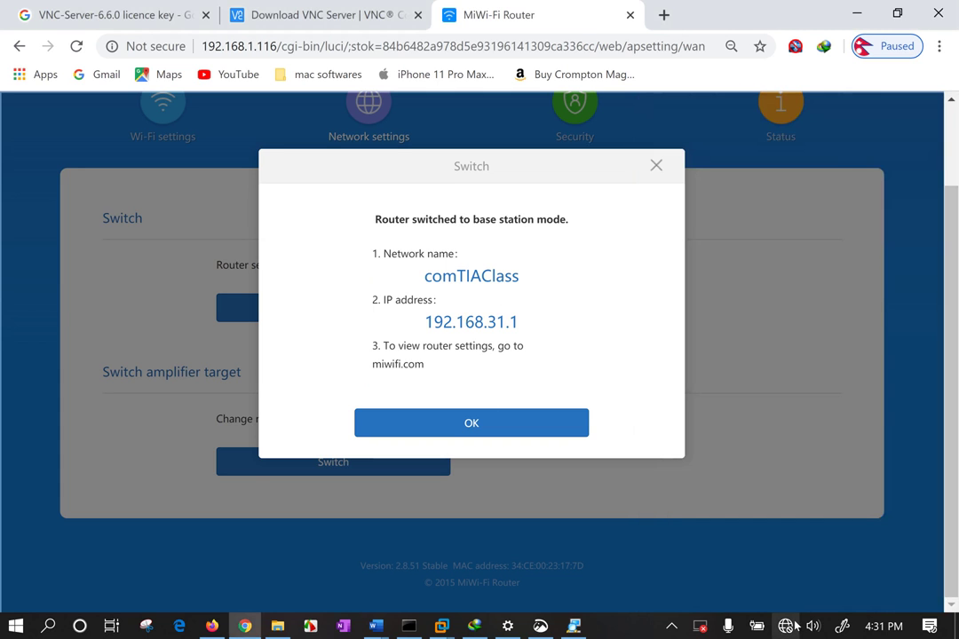
Retry connecting to PACKETLIFE, then acknowledge the router's base station mode notice
click(785, 626)
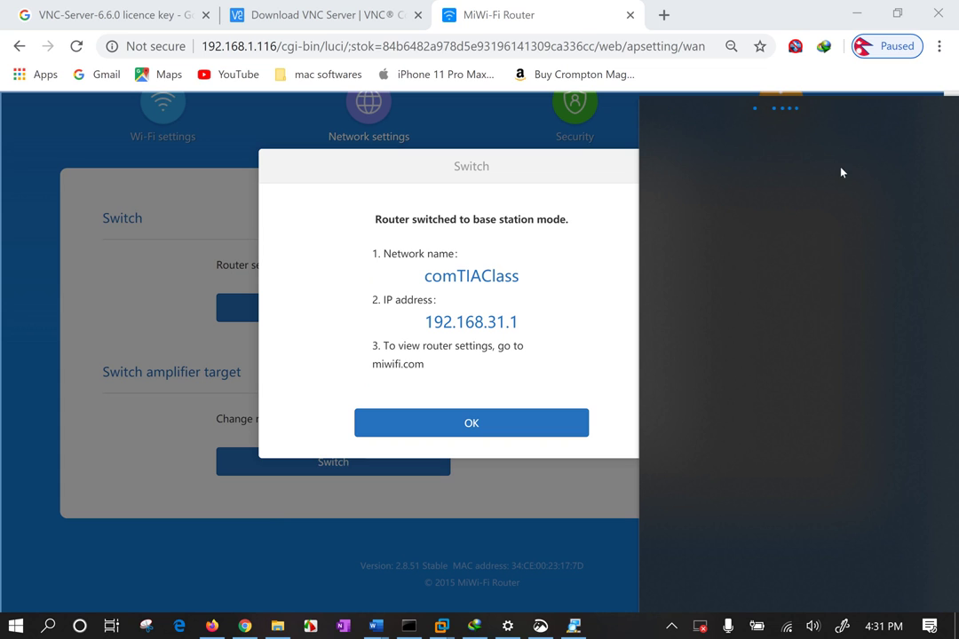
click(739, 267)
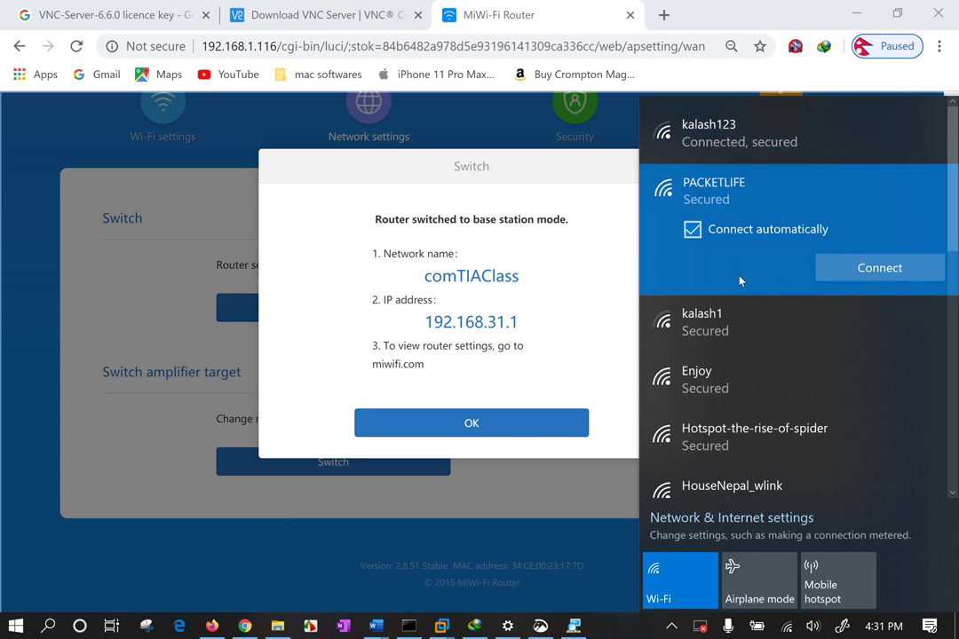
click(881, 273)
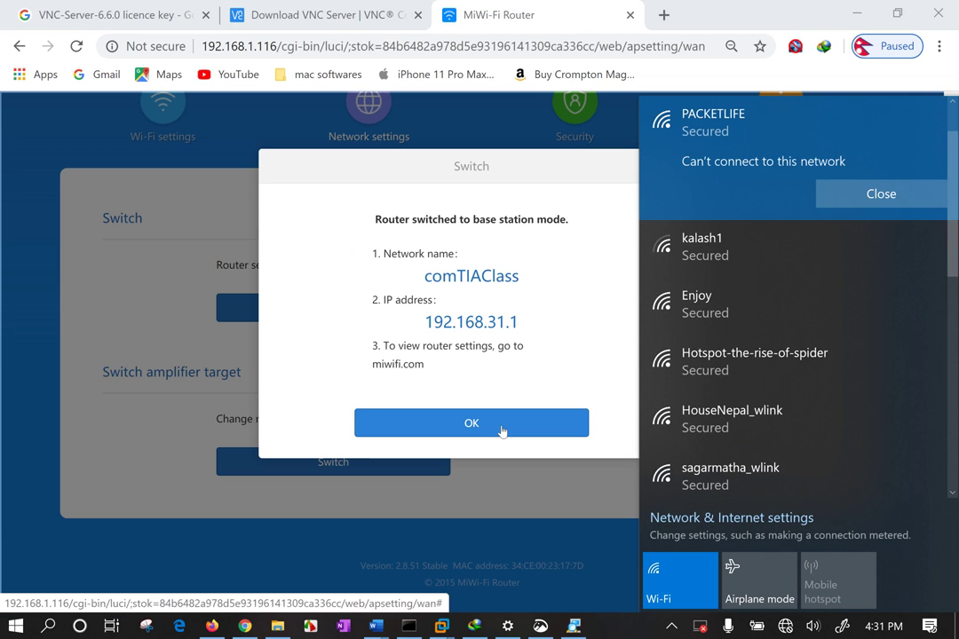
click(502, 428)
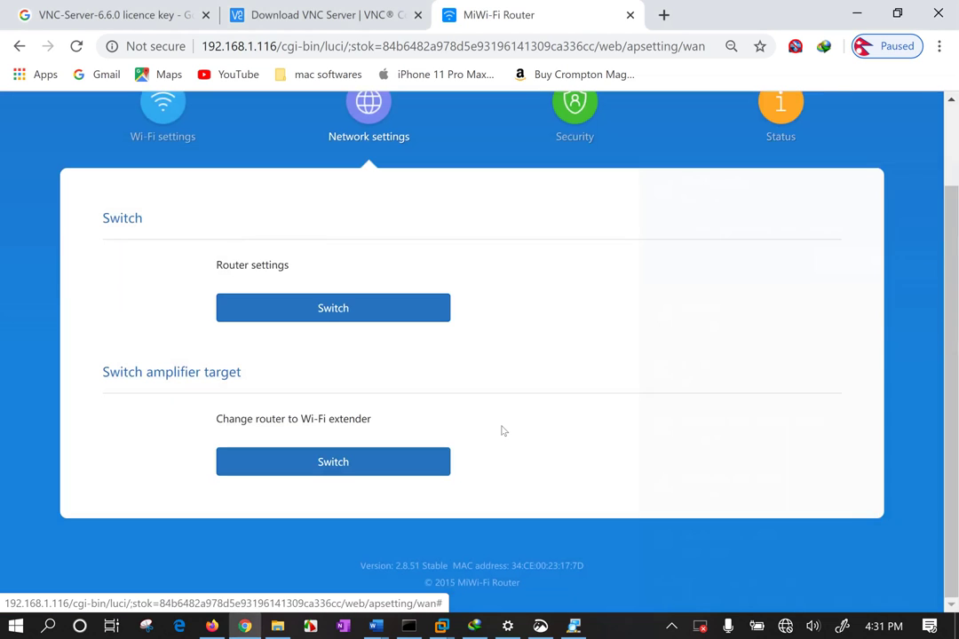
Connect the PC to comTIAClass by entering its network security key
click(780, 628)
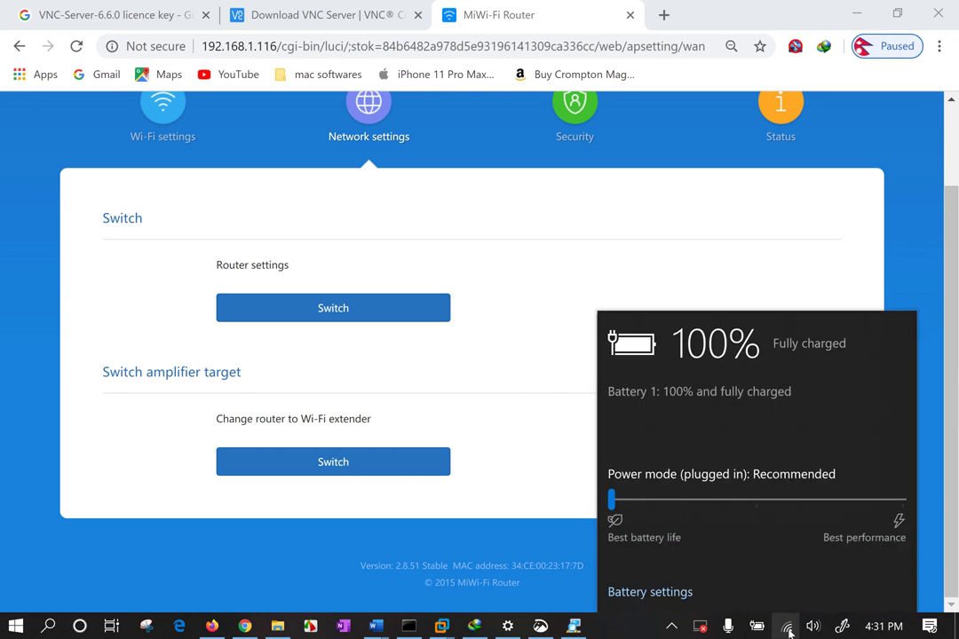
click(787, 627)
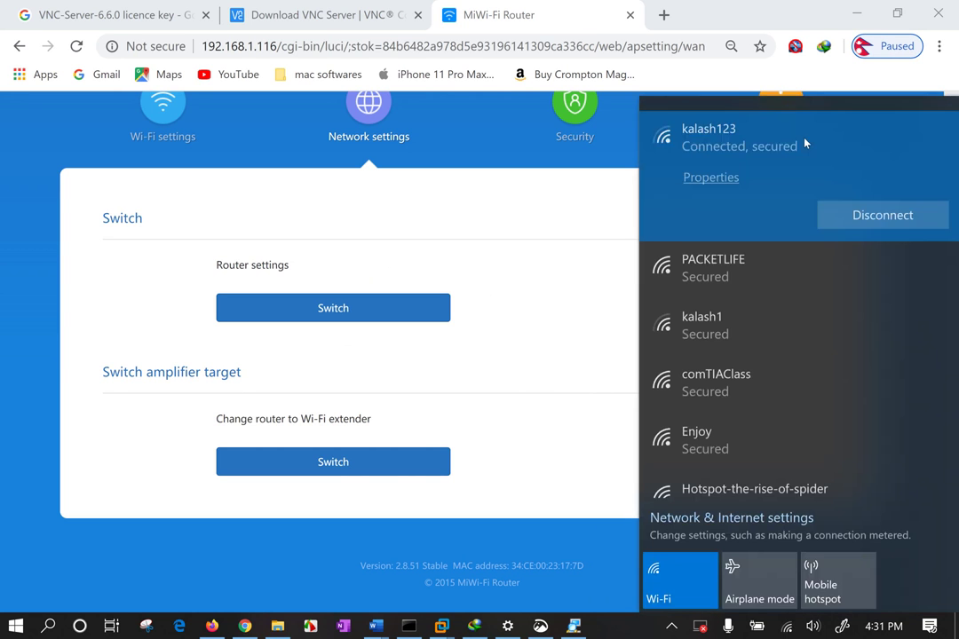
scroll(750, 270, down, 2)
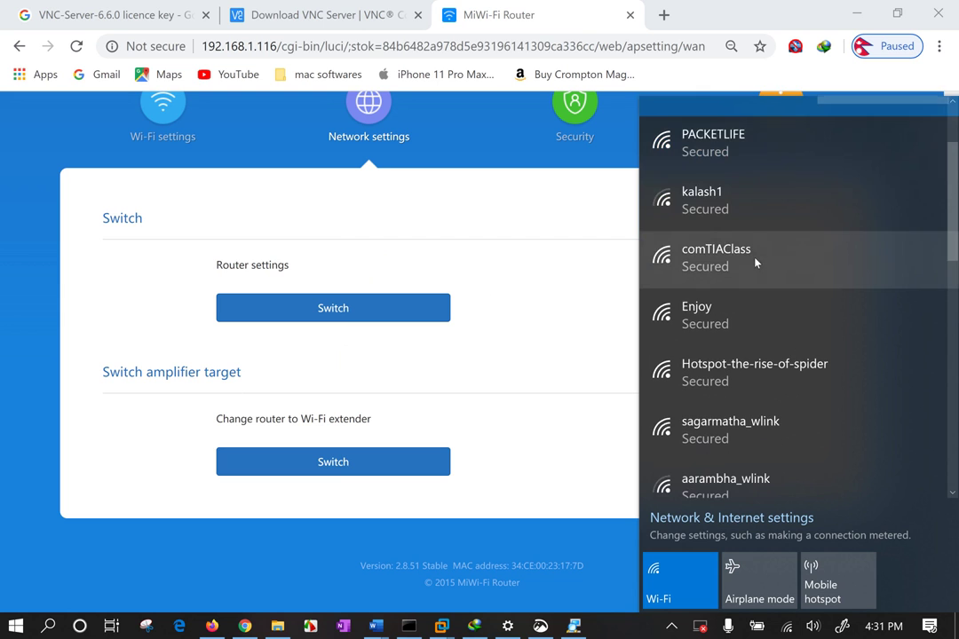
click(753, 261)
click(869, 259)
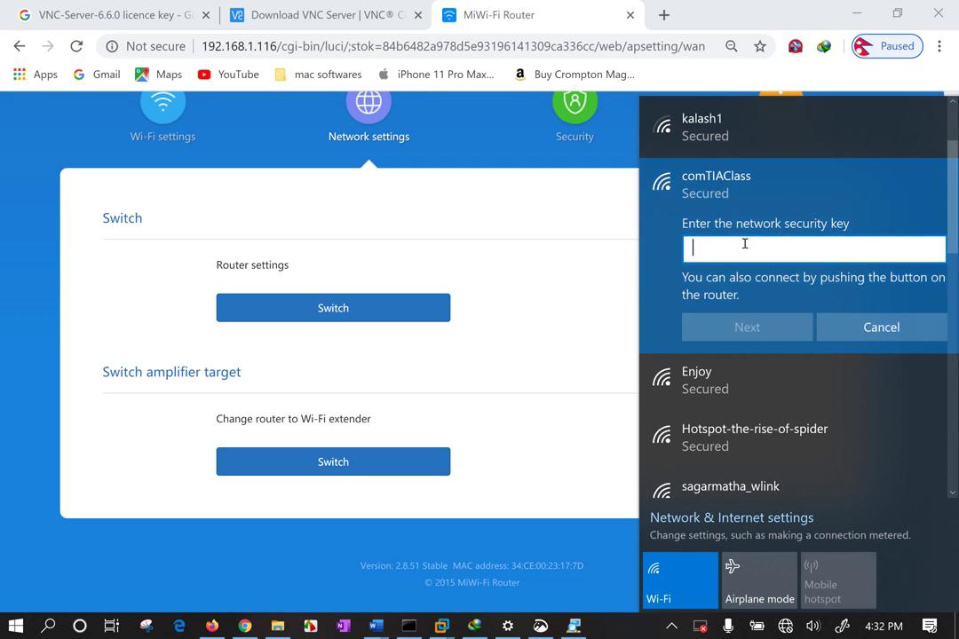
text(***********)
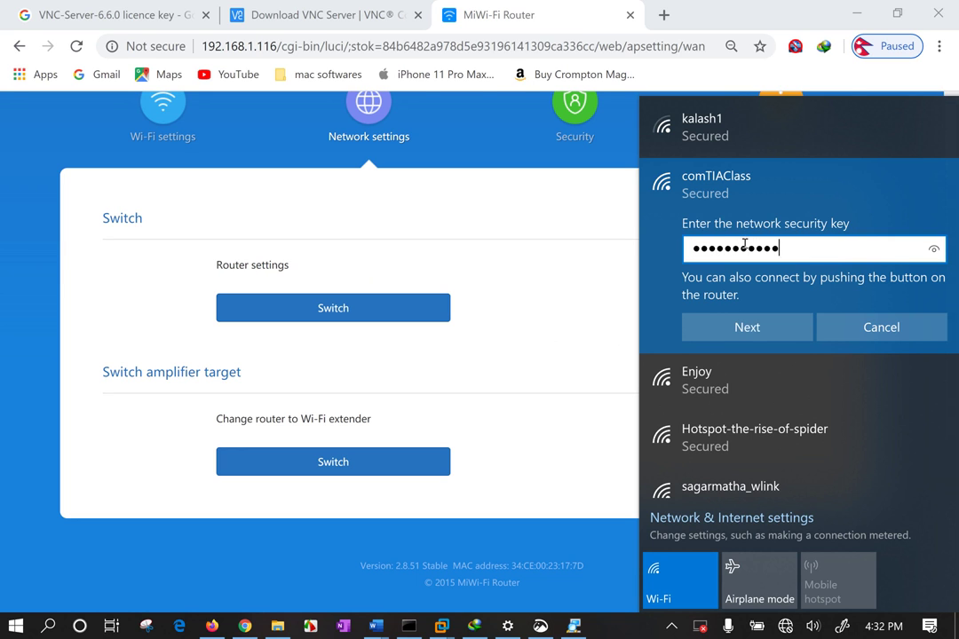
key(Return)
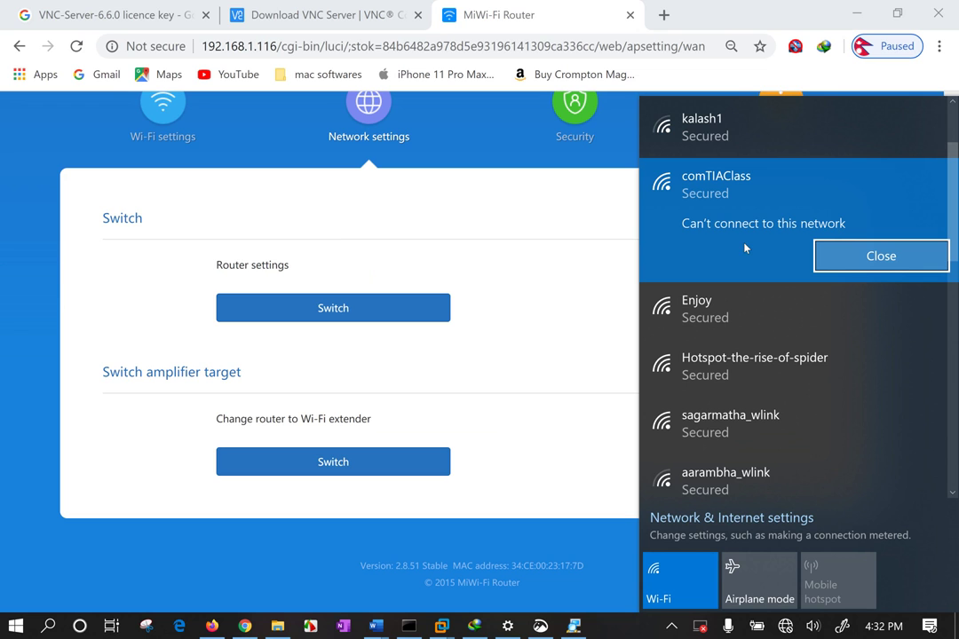
Check comTIAClass shows No Internet, secured, then close the network flyout
click(860, 256)
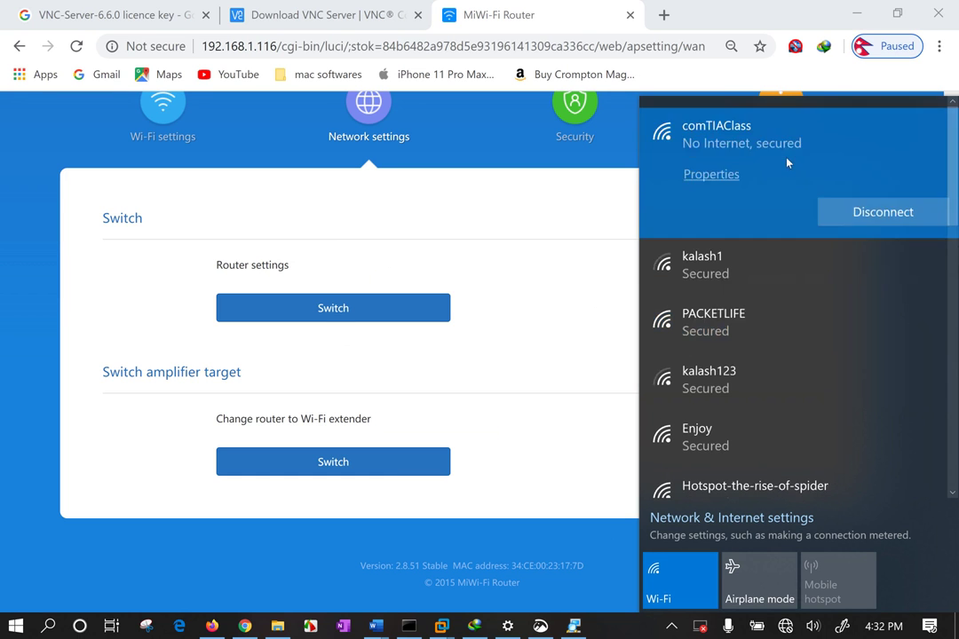
click(786, 177)
click(750, 157)
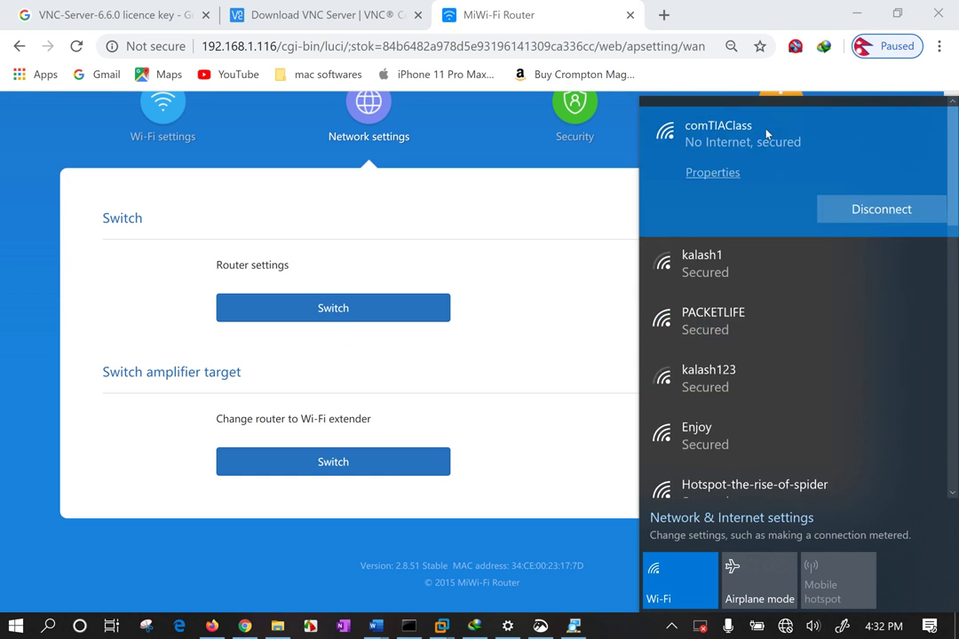
click(390, 225)
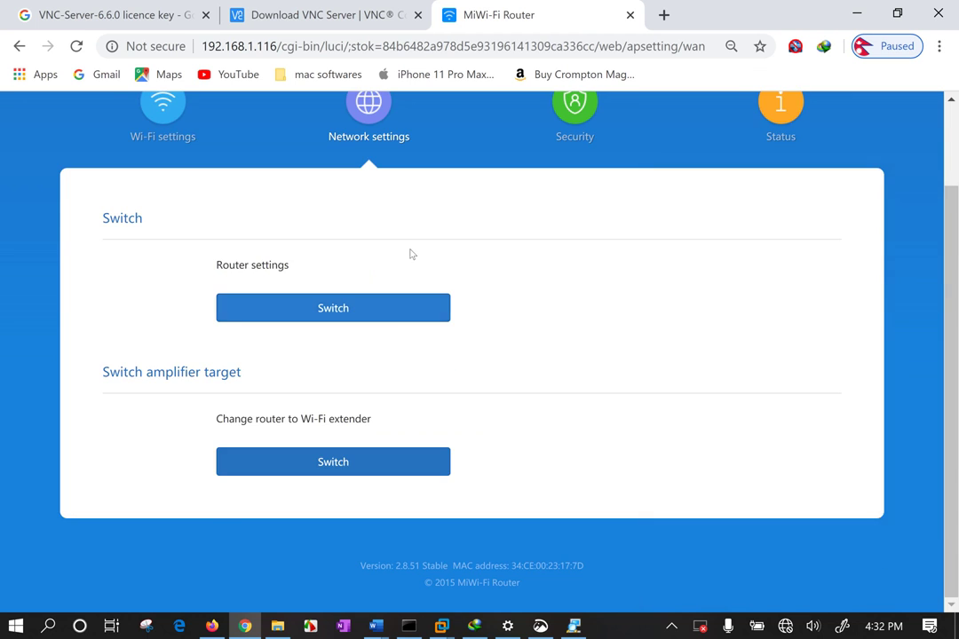
scroll(411, 252, up, 2)
Try loading the extender's Wi-Fi settings page
click(172, 215)
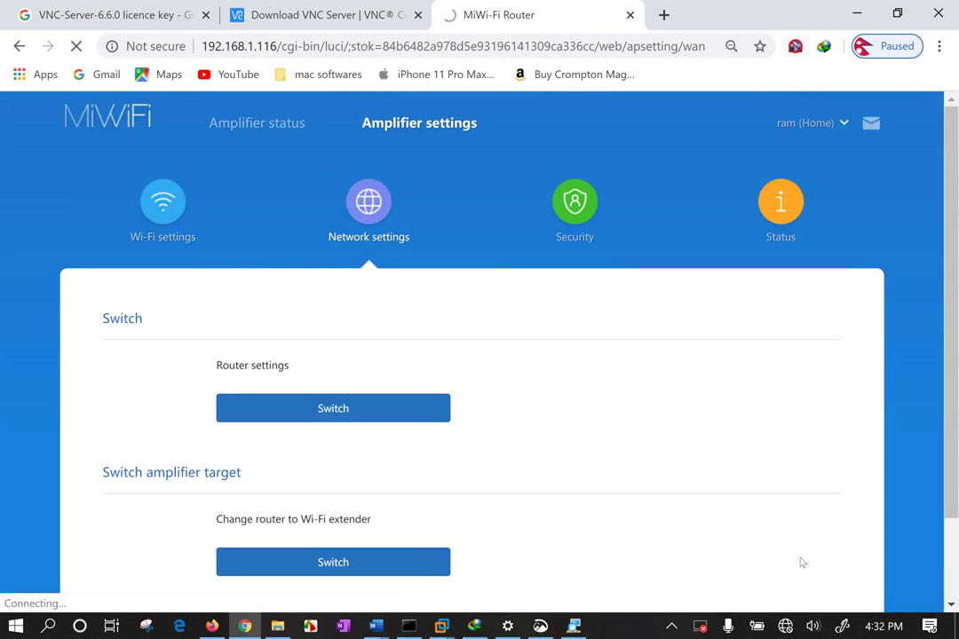
click(783, 628)
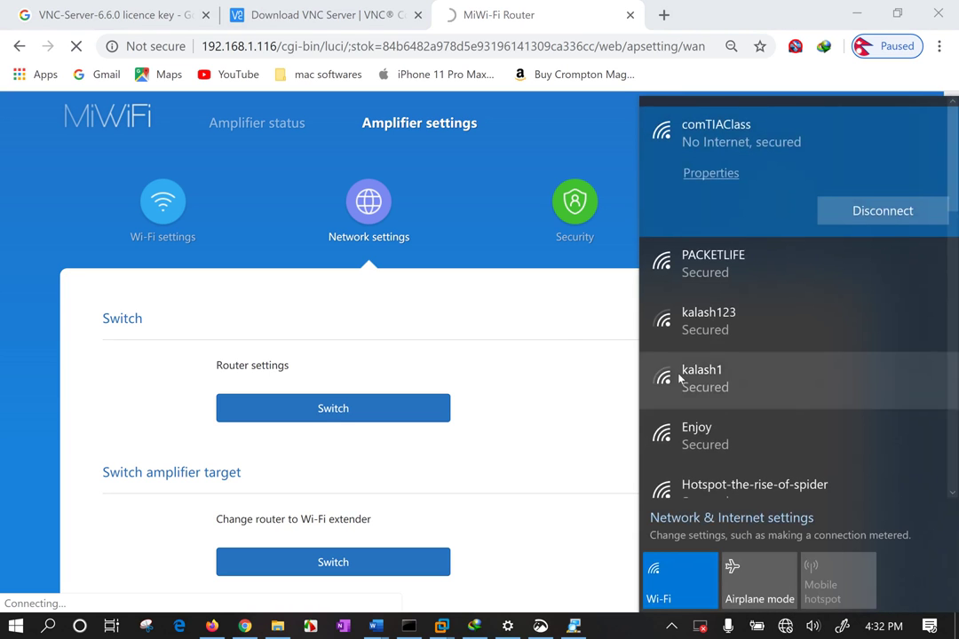
click(547, 358)
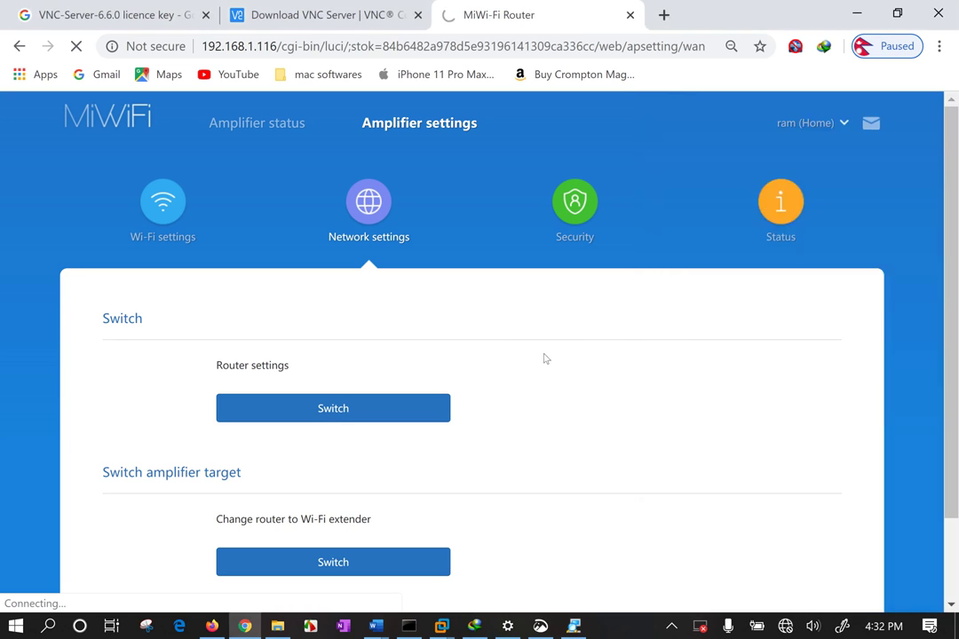
click(163, 221)
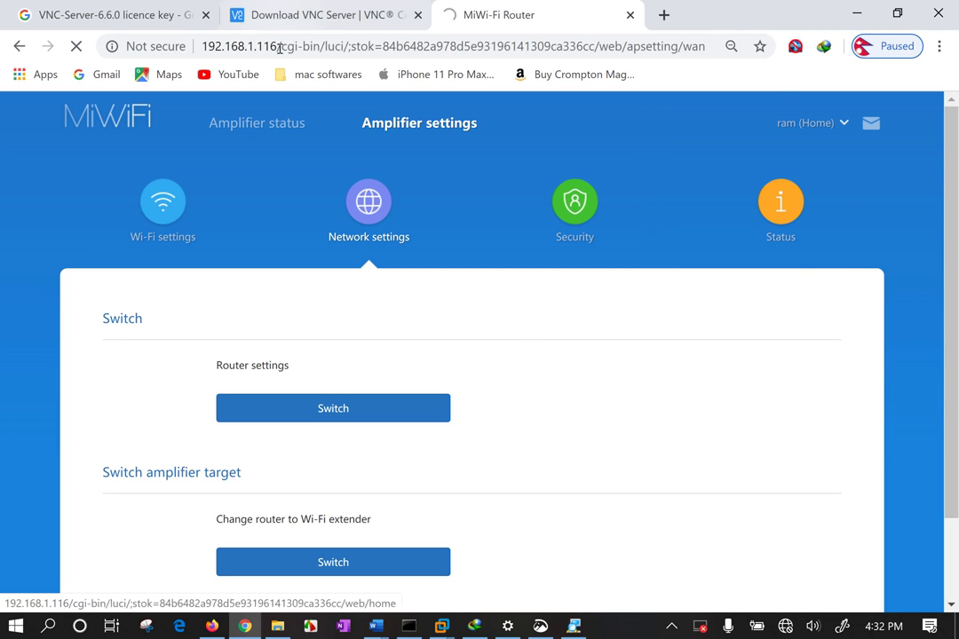
Navigate the browser to the main router at 192.168.31.1
drag(283, 46, 909, 75)
key(BackSpace)
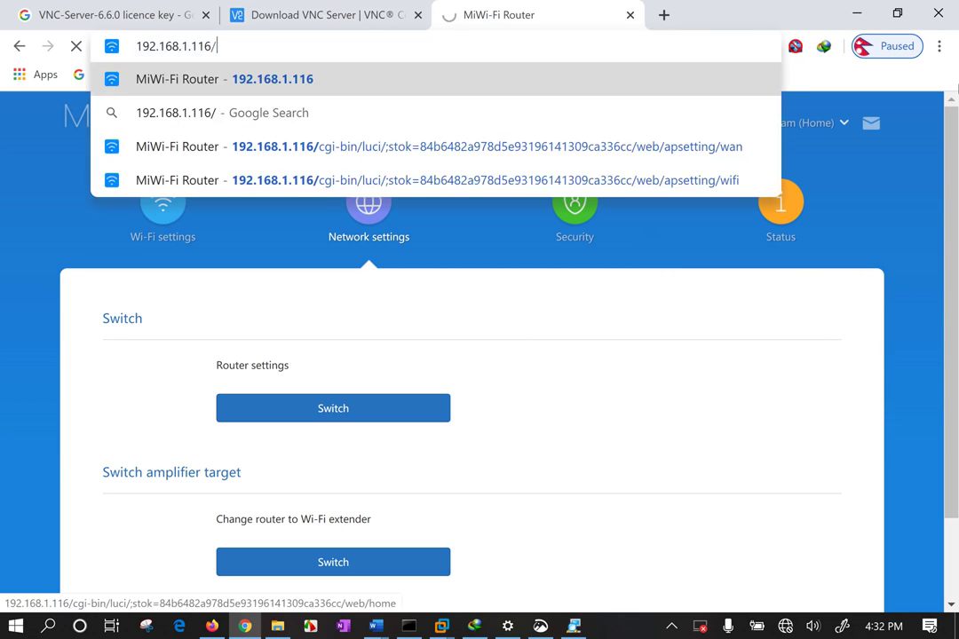
key(Return)
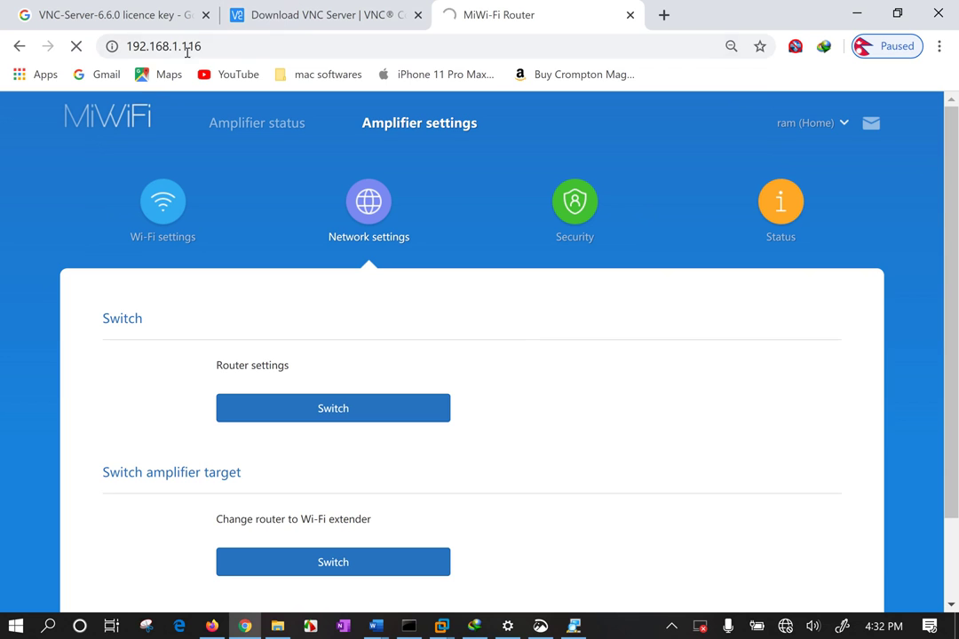
drag(172, 46, 363, 71)
text(31.1)
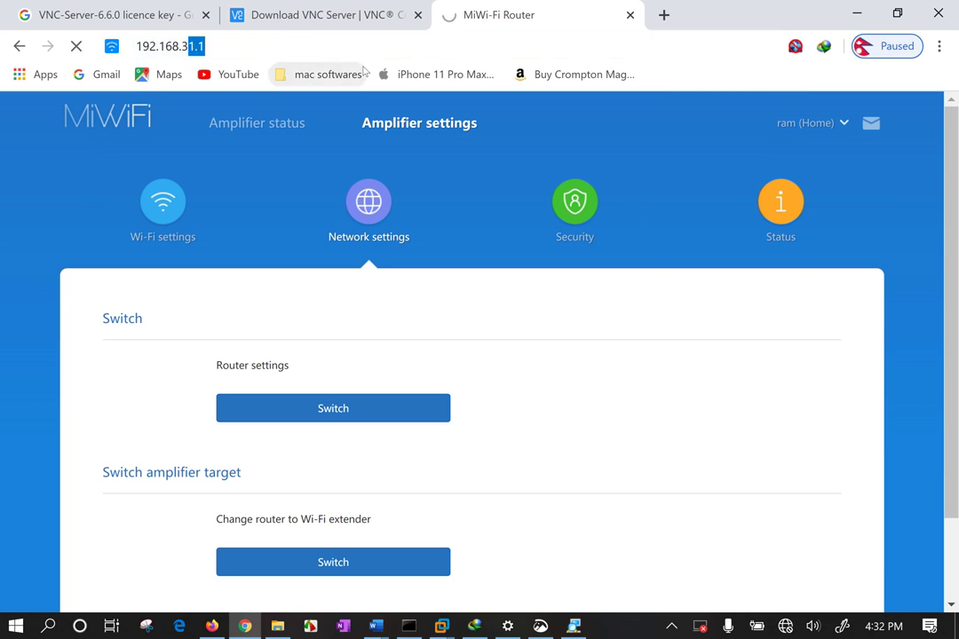
key(Return)
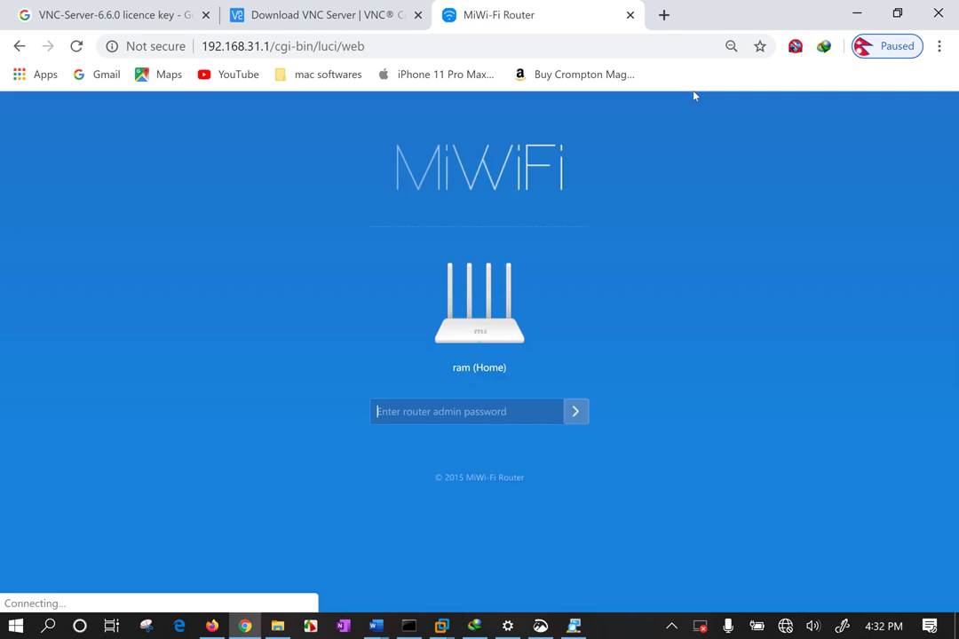
Sign in to the MiWiFi admin with the admin password
click(433, 413)
text(••)
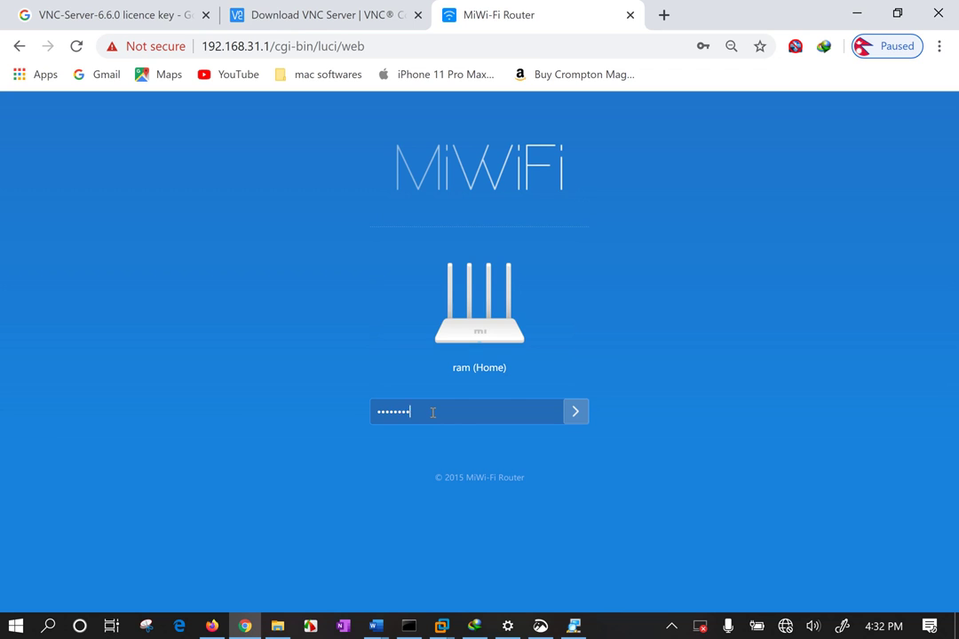
key(BackSpace)
key(BackSpace)
key(BackSpace)
key(BackSpace)
key(BackSpace)
key(BackSpace)
key(BackSpace)
key(BackSpace)
text(••)
key(Return)
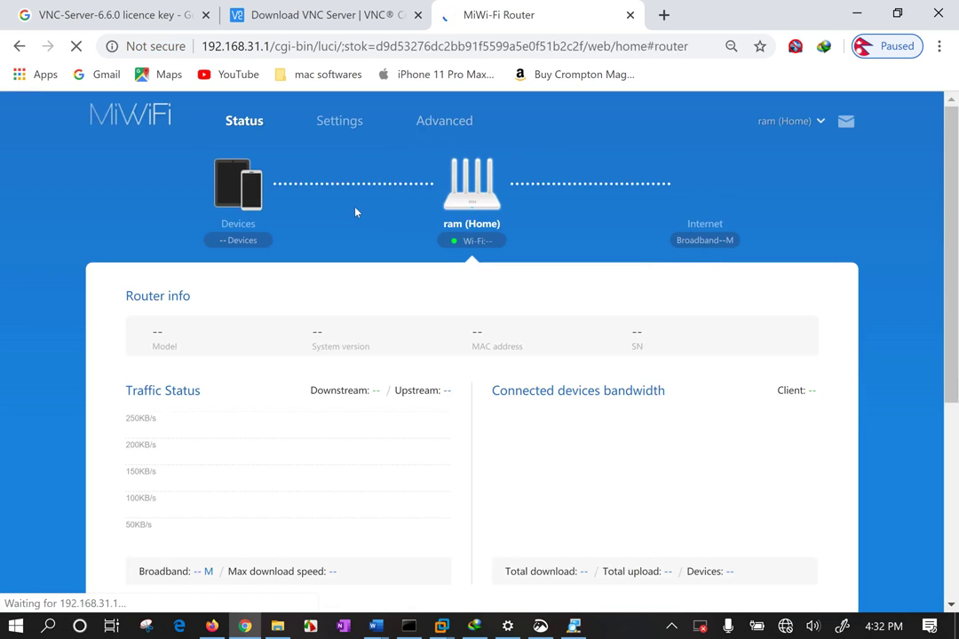
Open the router's Wi-Fi settings and scroll through the comTIAClass configuration
click(332, 122)
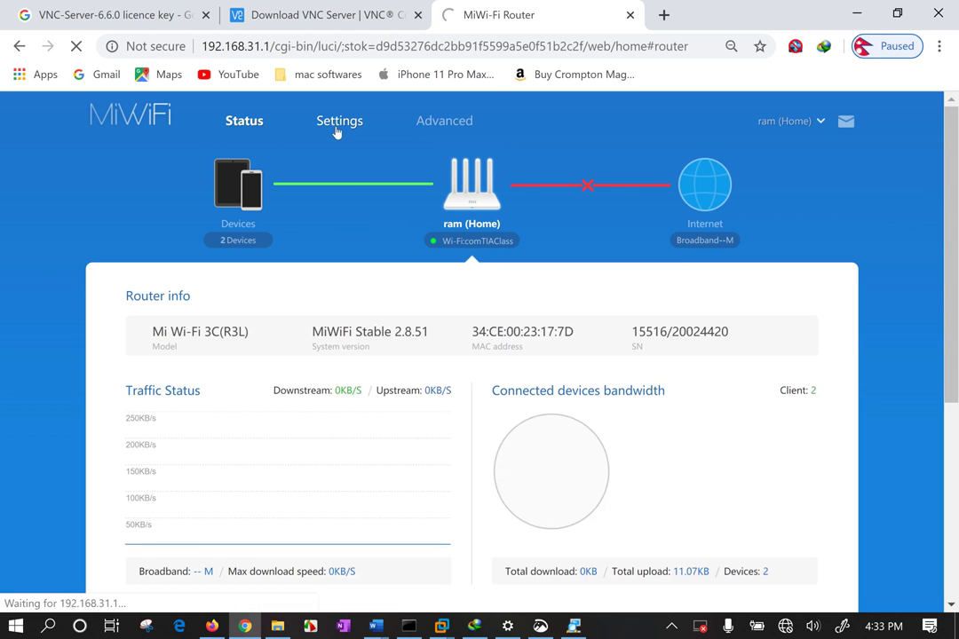
scroll(407, 301, down, 4)
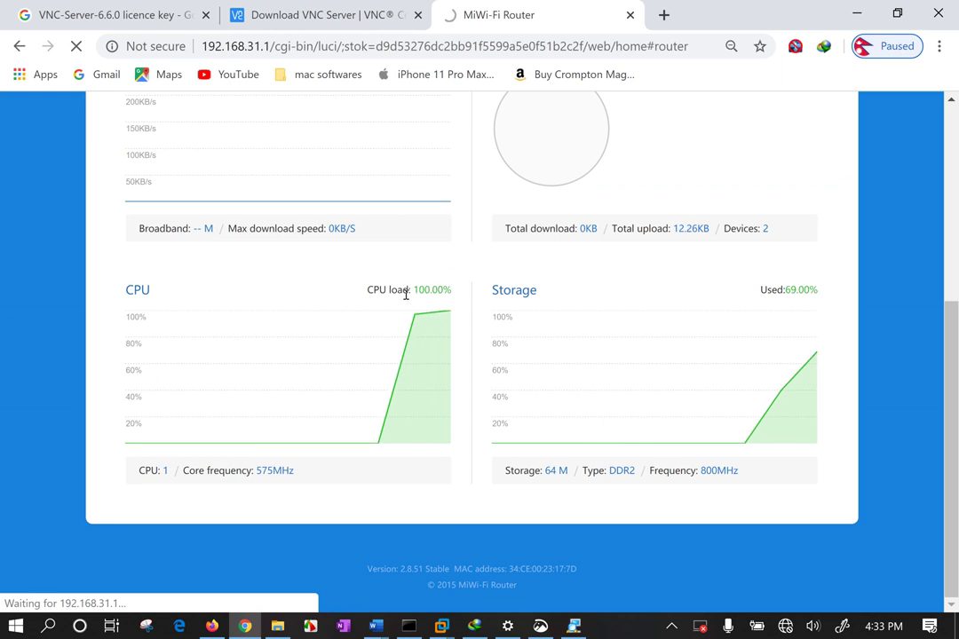
scroll(405, 293, up, 4)
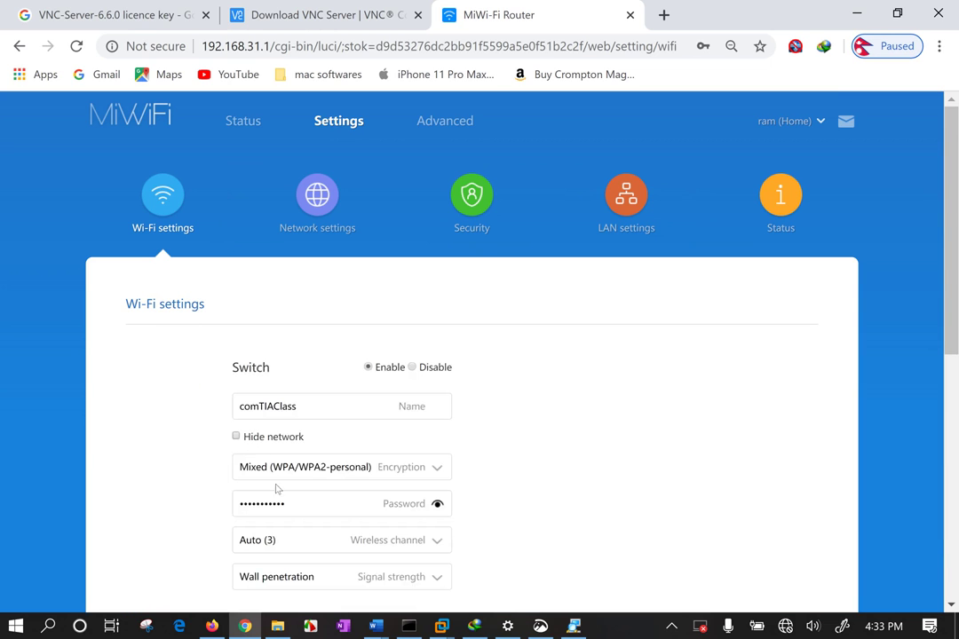
Replace the comTIAClass Wi-Fi password, reveal it in plain text, and zoom to 110%
drag(289, 508, 196, 500)
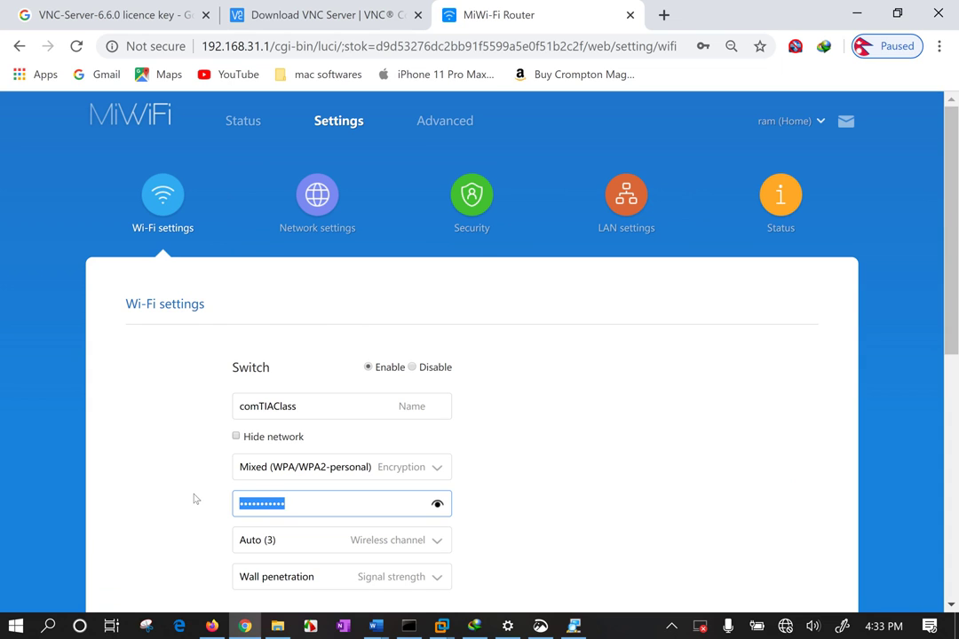
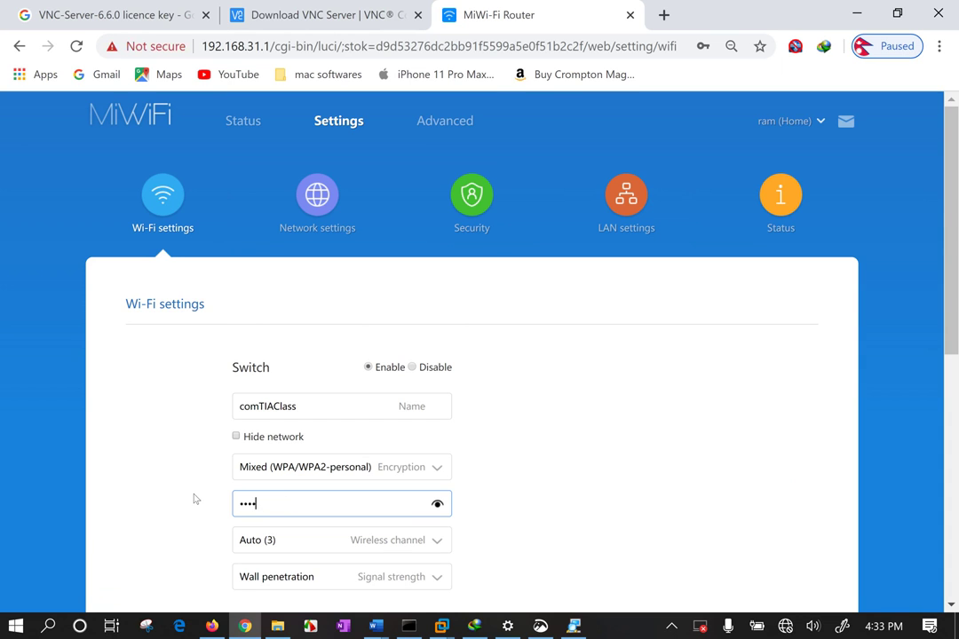
click(437, 504)
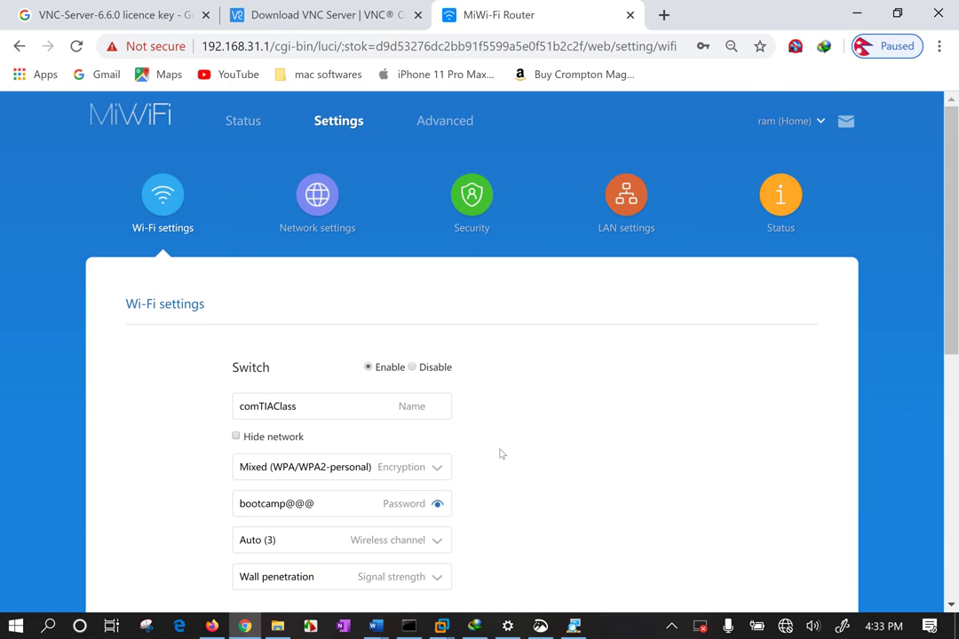
key(ctrl+plus)
scroll(511, 441, down, 4)
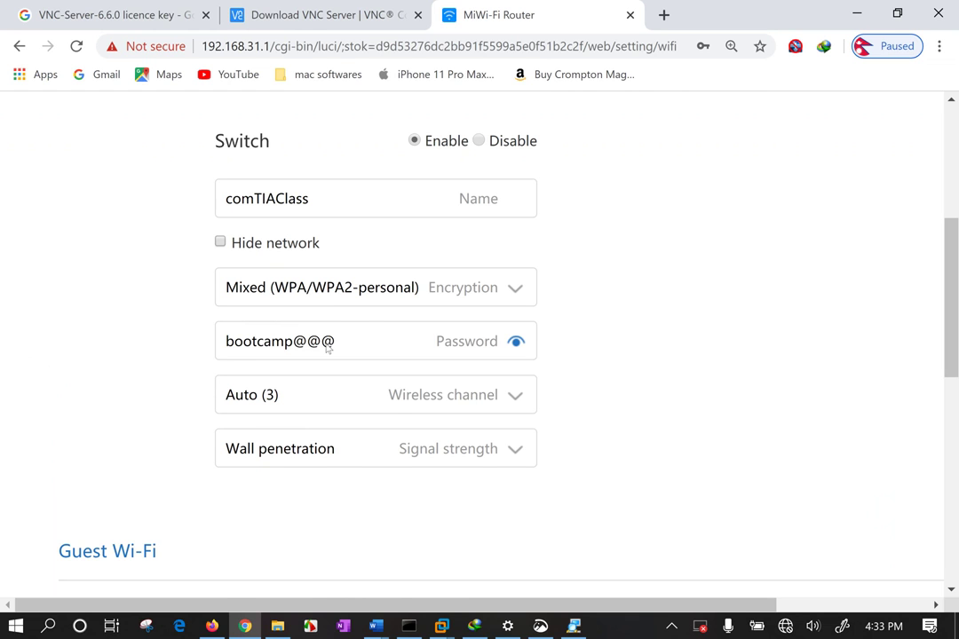
scroll(644, 315, up, 2)
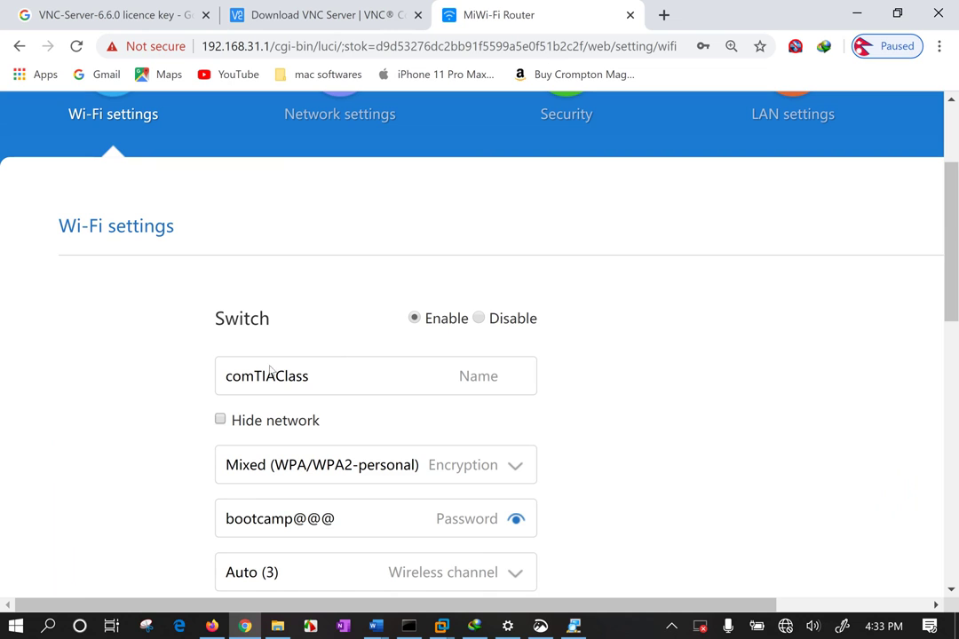
Inspect the network name and encryption options, leaving Mixed (WPA/WPA2-personal) unchanged
drag(310, 378, 173, 366)
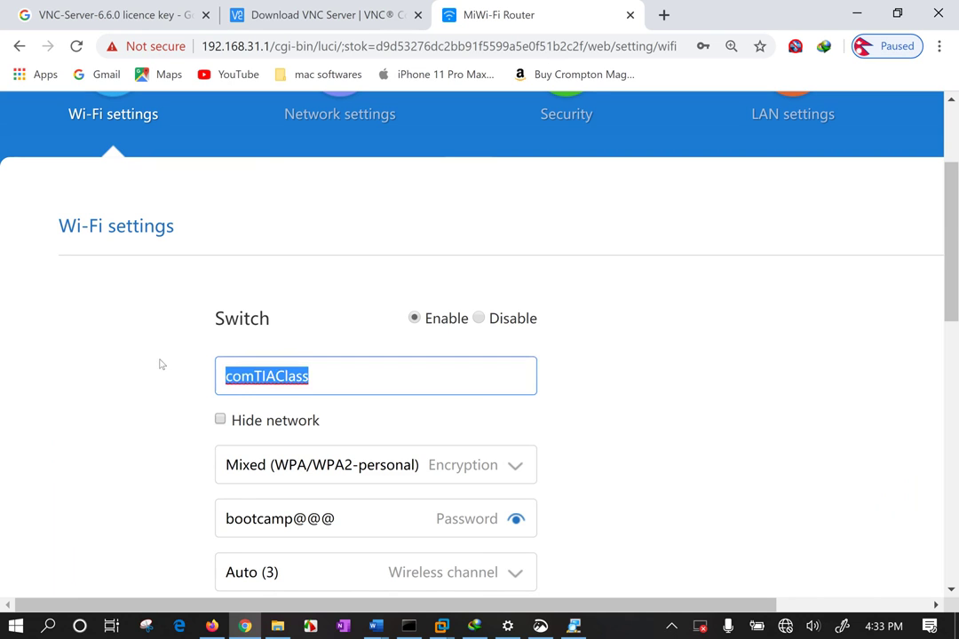
click(158, 364)
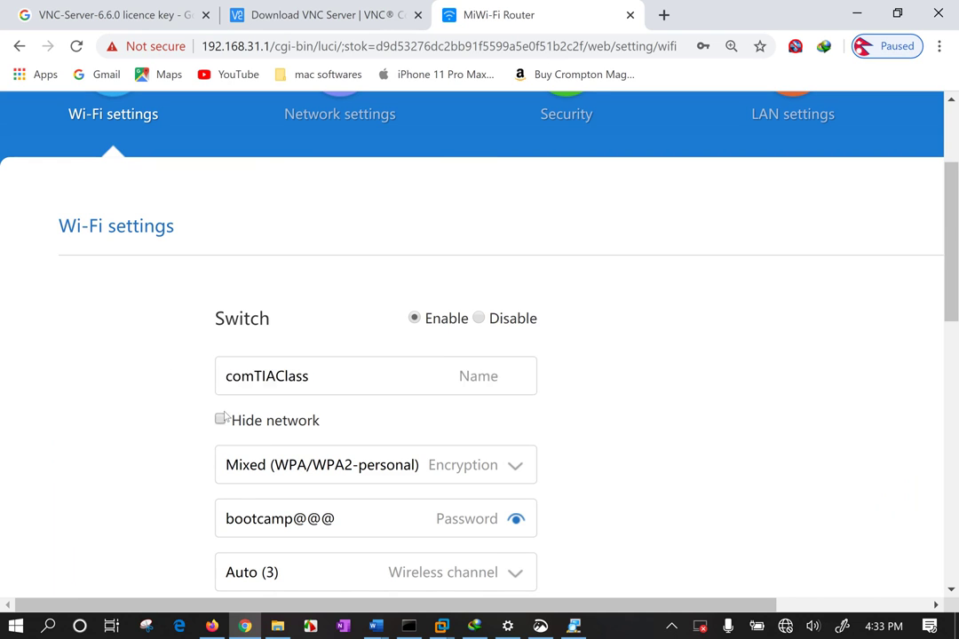
click(408, 471)
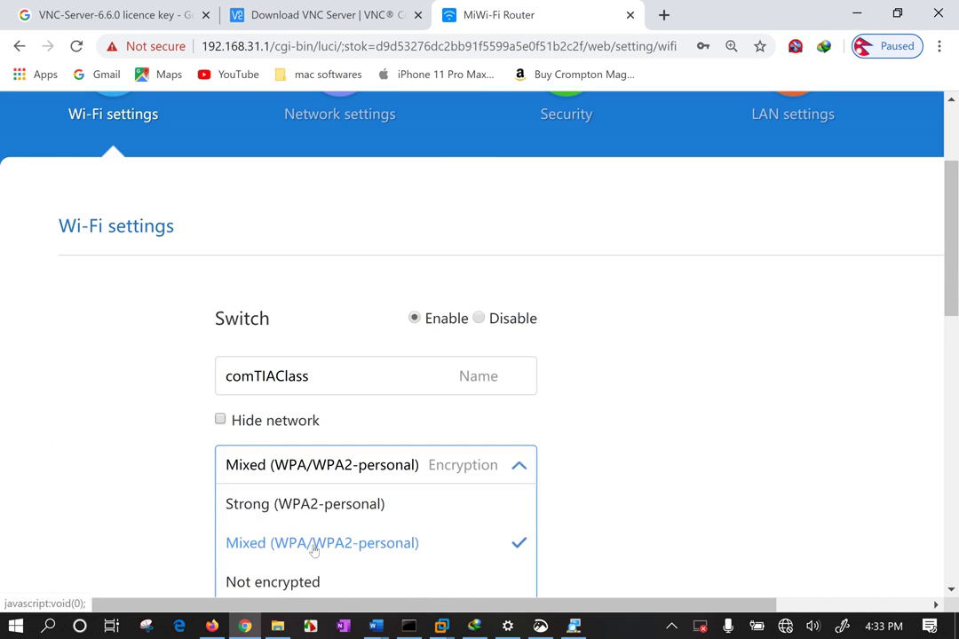
click(697, 500)
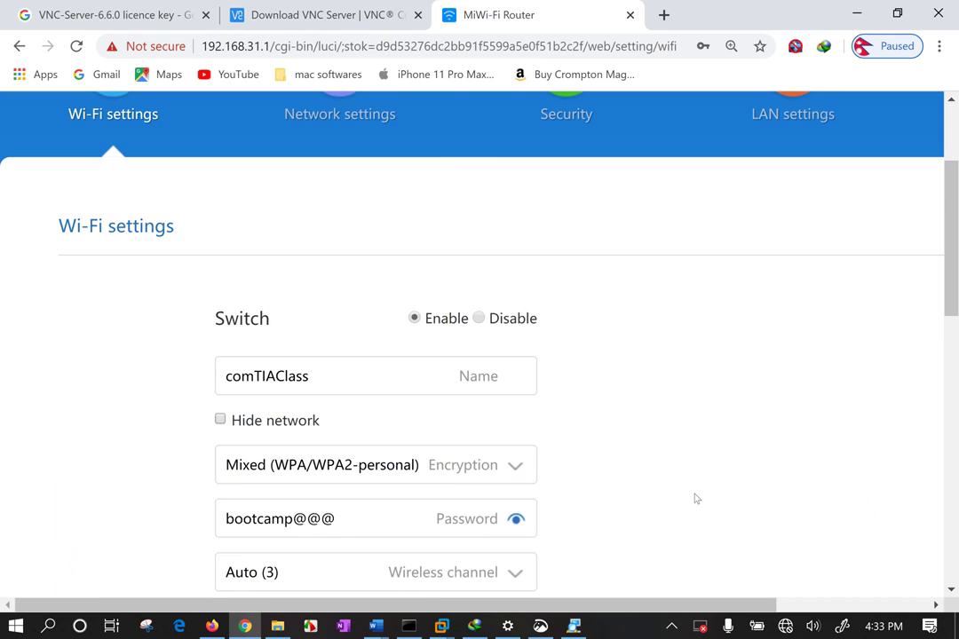
scroll(693, 499, down, 1)
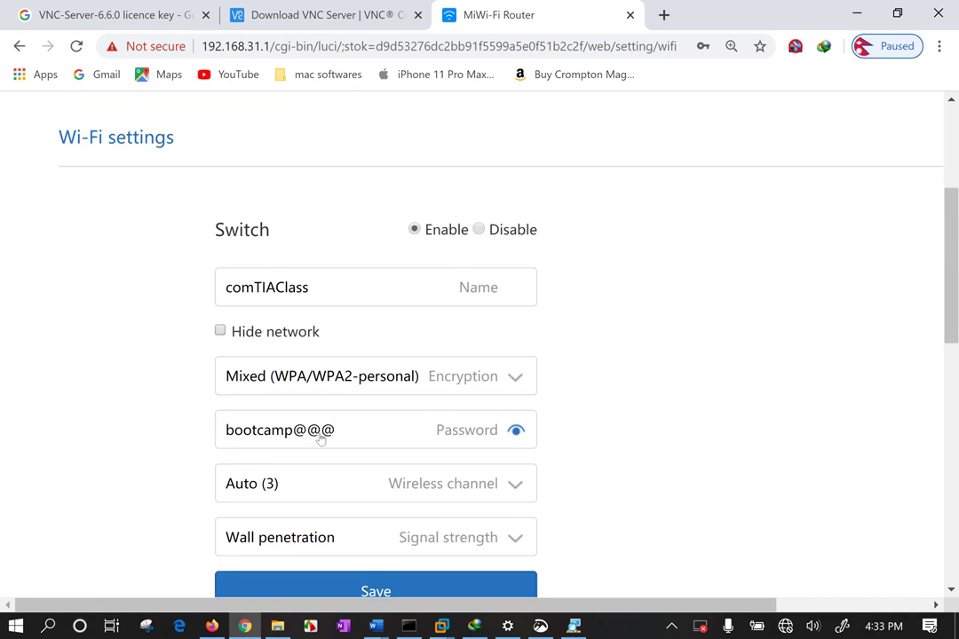
Browse wireless channels 1–13 in the dropdown, leaving comTIAClass on Auto (3)
click(304, 493)
scroll(319, 484, down, 2)
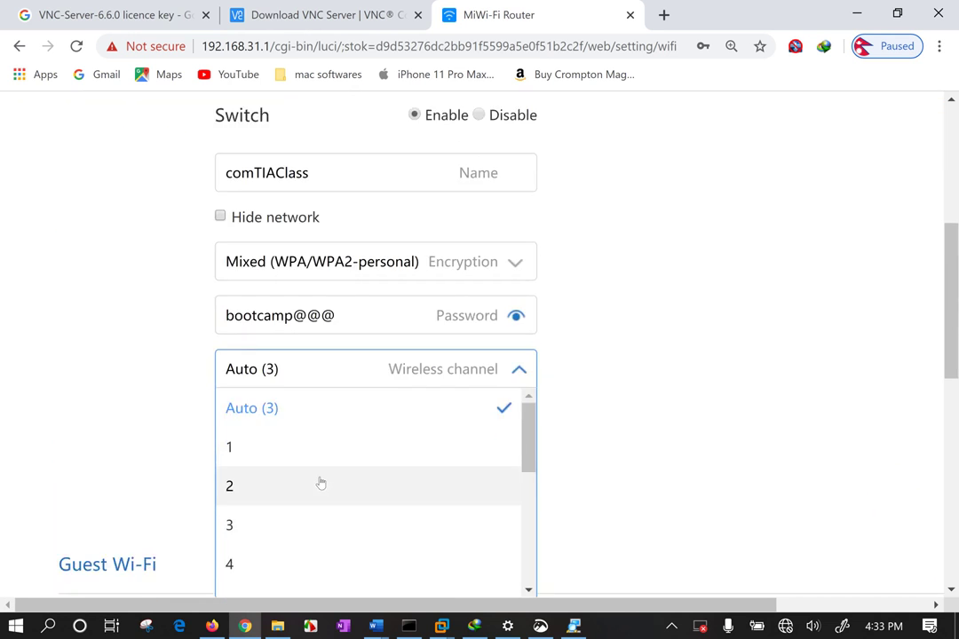
scroll(300, 386, down, 1)
scroll(306, 417, down, 4)
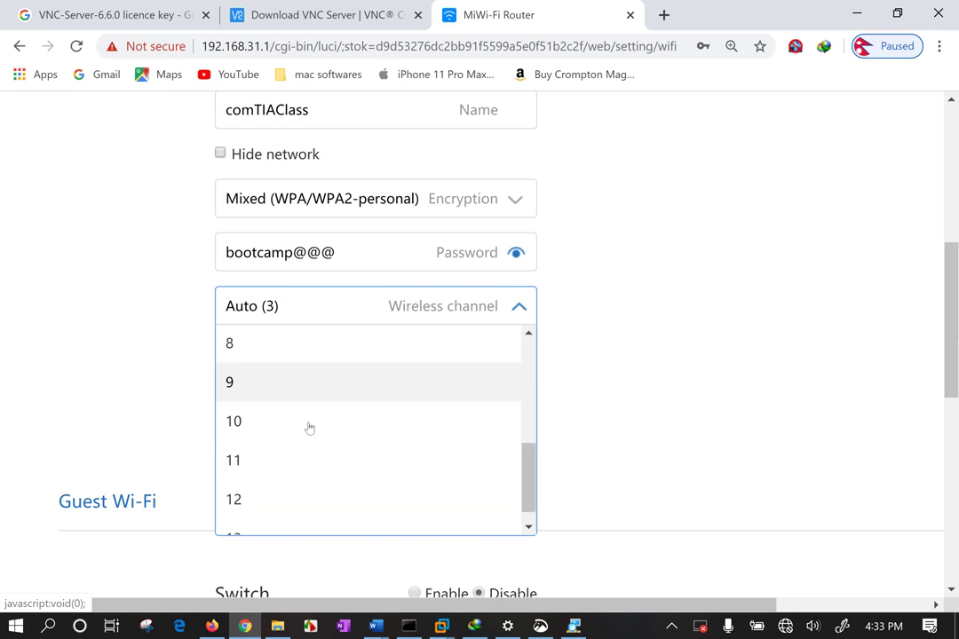
scroll(333, 330, up, 4)
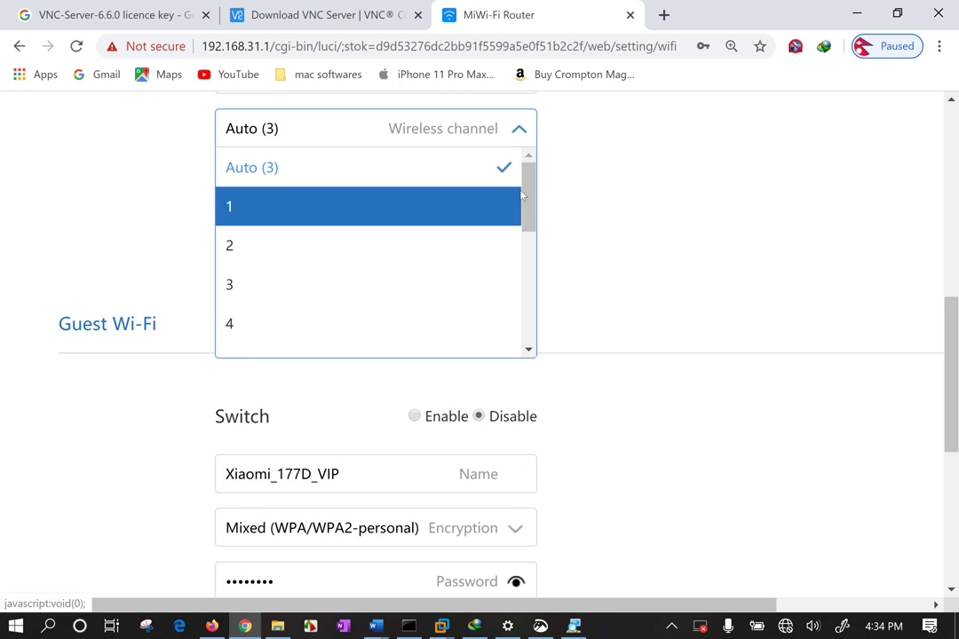
drag(535, 186, 518, 251)
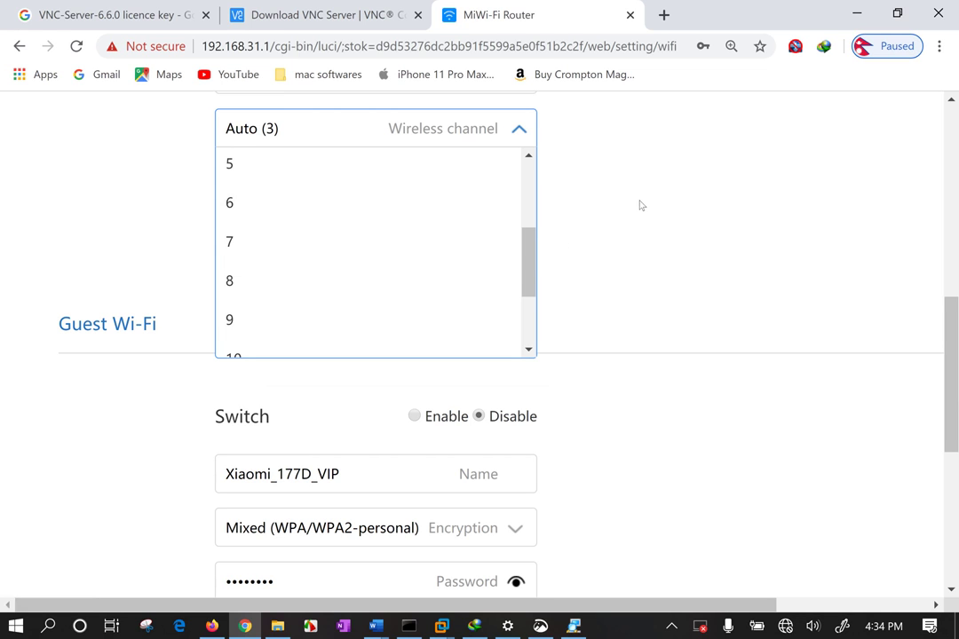
Launch WiFi Analyzer maximized and review comTIAClass details: channel 3, 2.422 GHz, 802.11n
click(573, 217)
key(super)
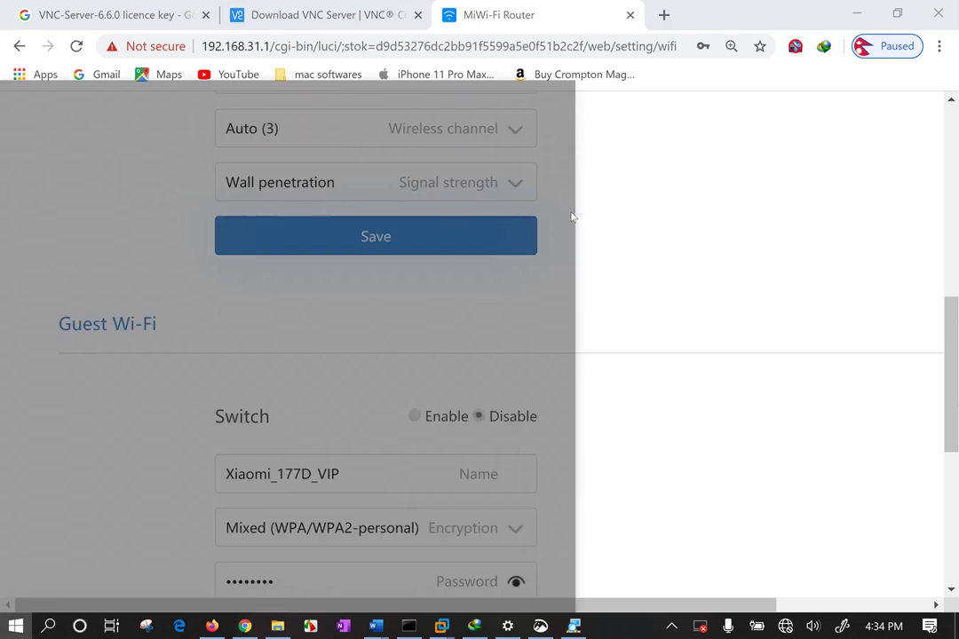
text(wifi)
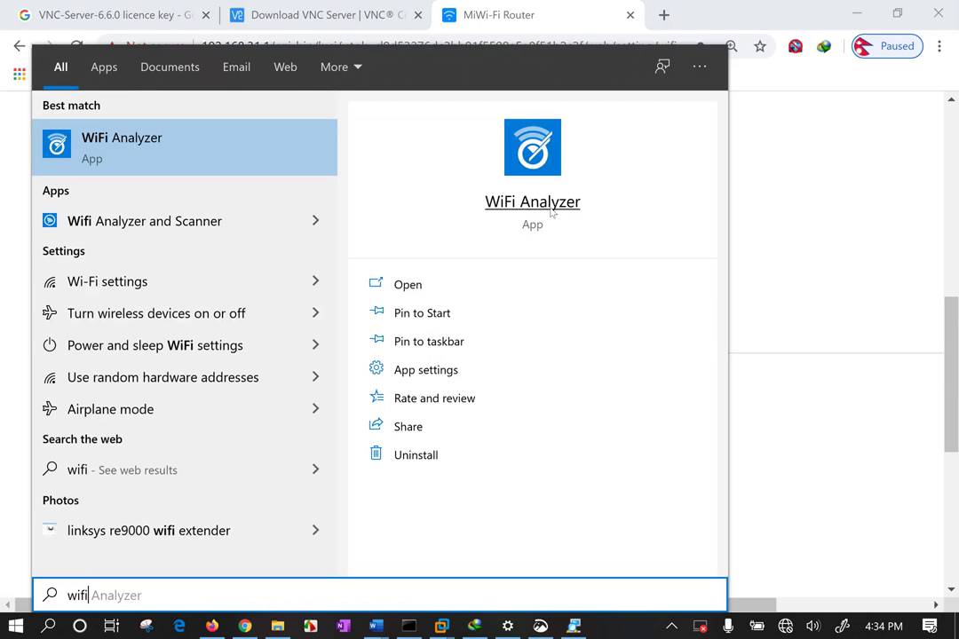
click(183, 154)
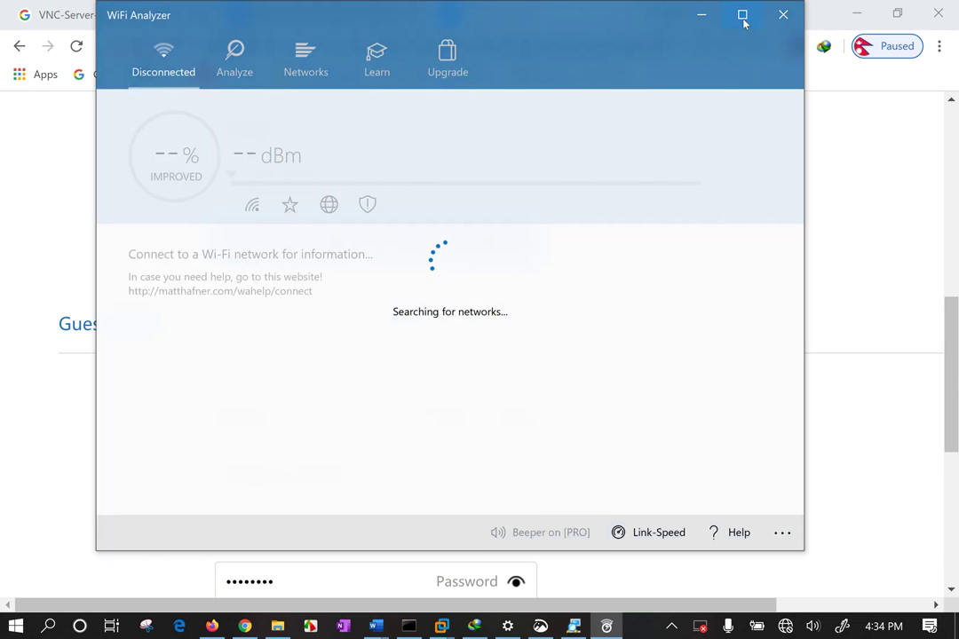
click(743, 16)
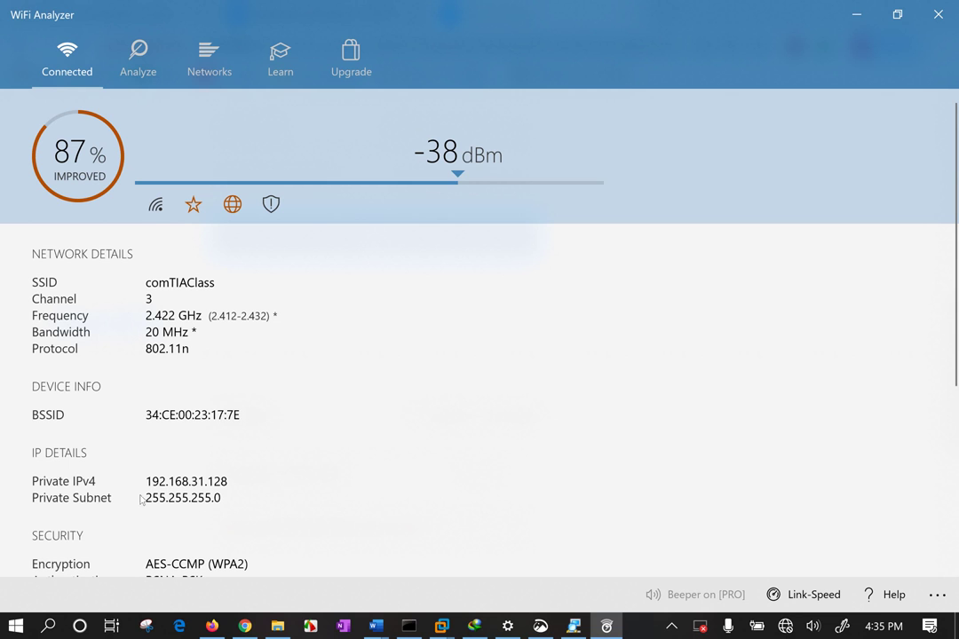
scroll(219, 494, down, 1)
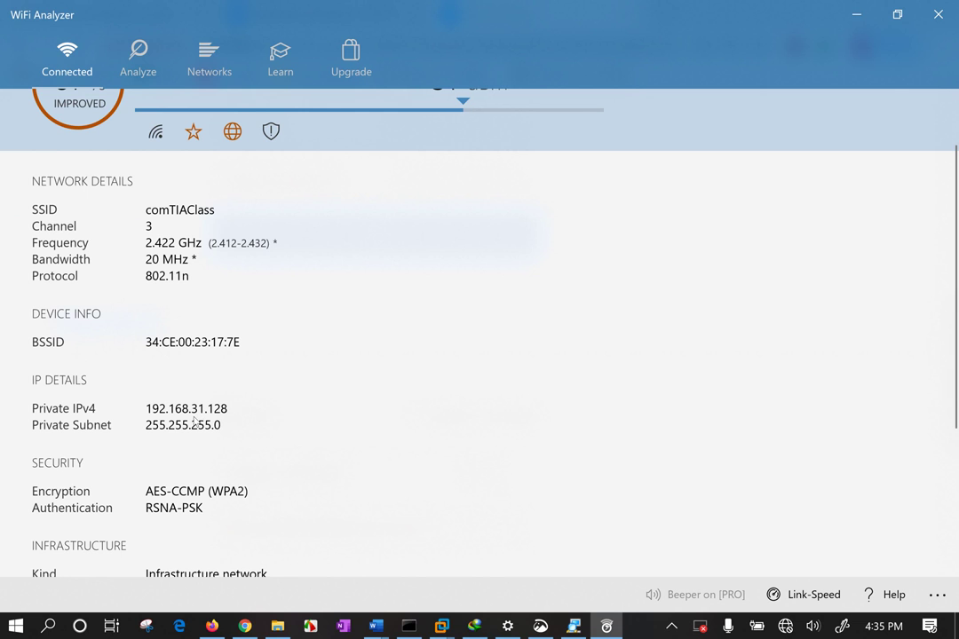
scroll(193, 423, down, 3)
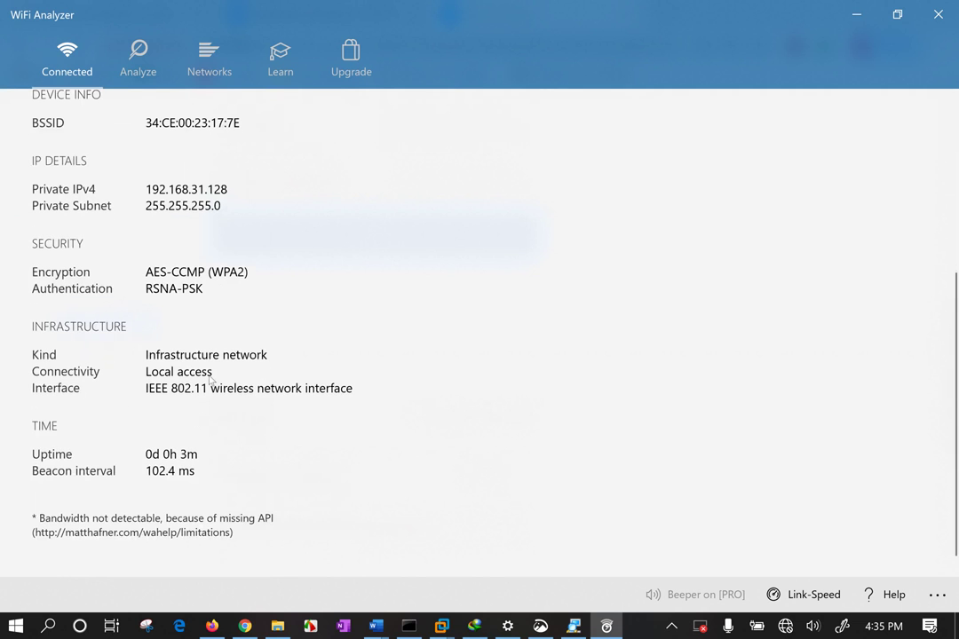
scroll(211, 380, up, 4)
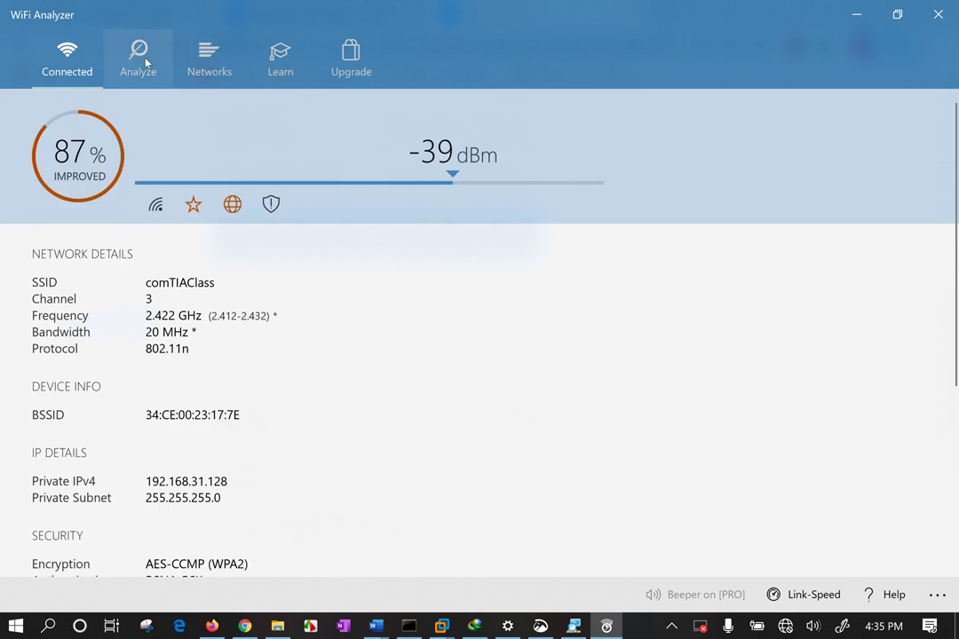
Show the signal-over-time graph with each network line labelled by SSID
click(124, 49)
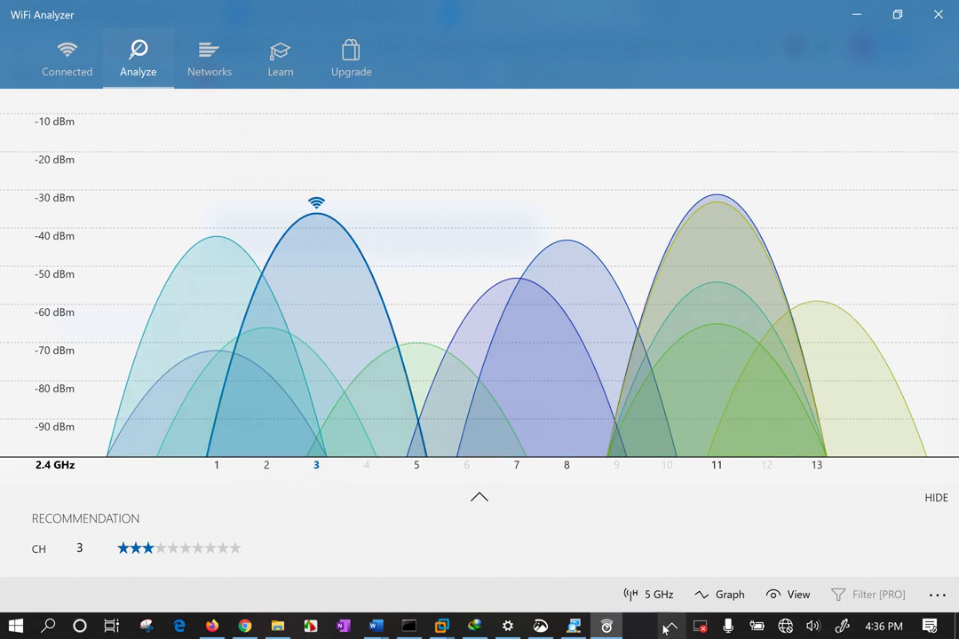
click(727, 595)
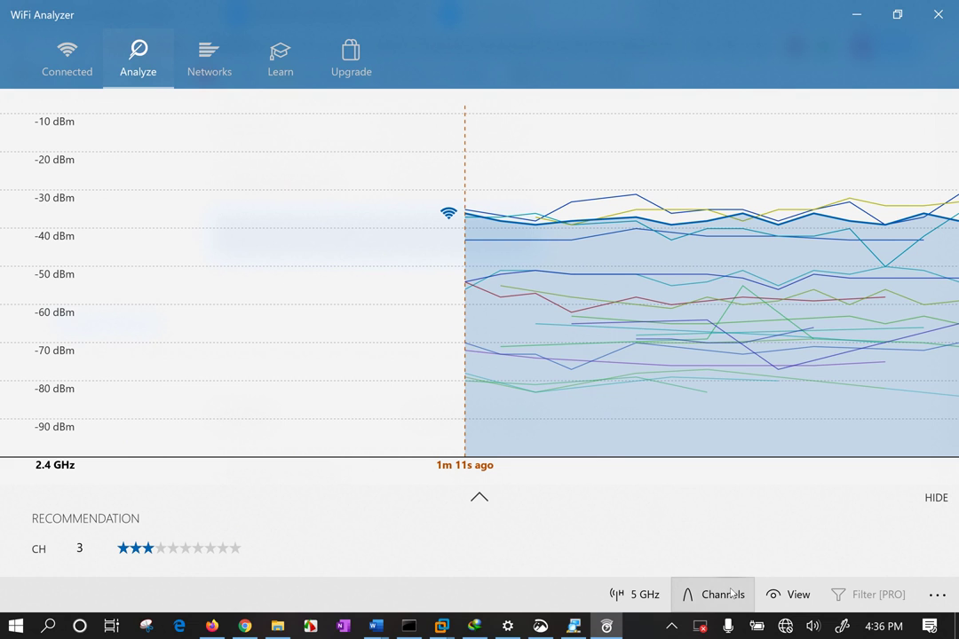
click(789, 595)
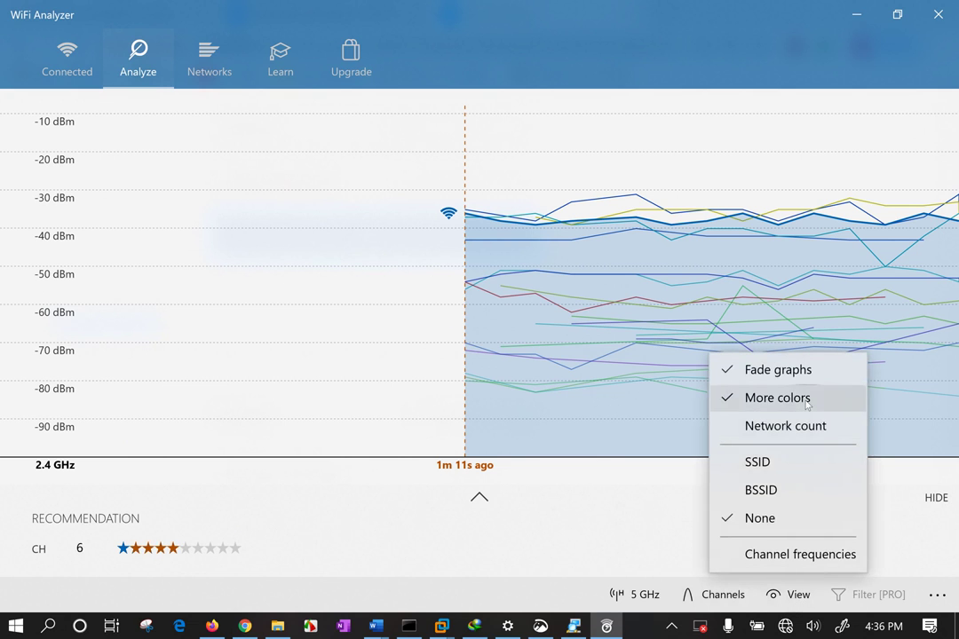
click(800, 458)
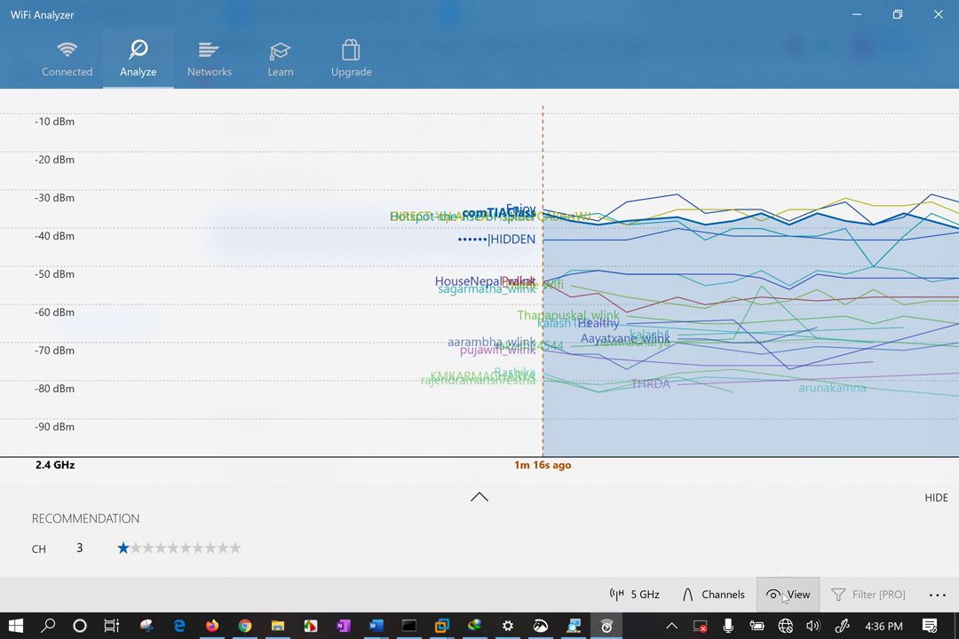
Toggle to 5 GHz and back to 2.4 GHz, then view the Networks list
click(633, 595)
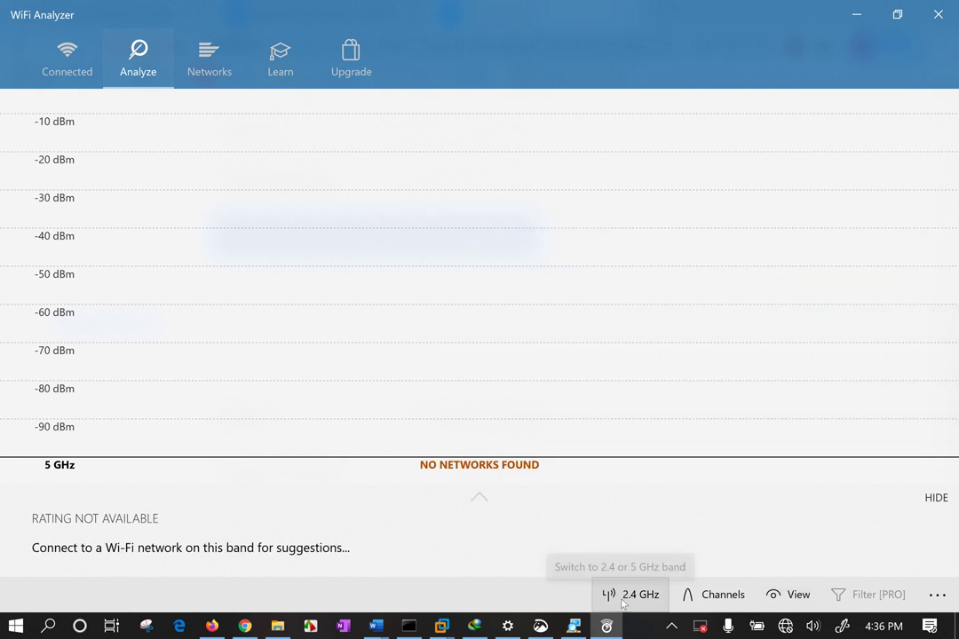
click(624, 597)
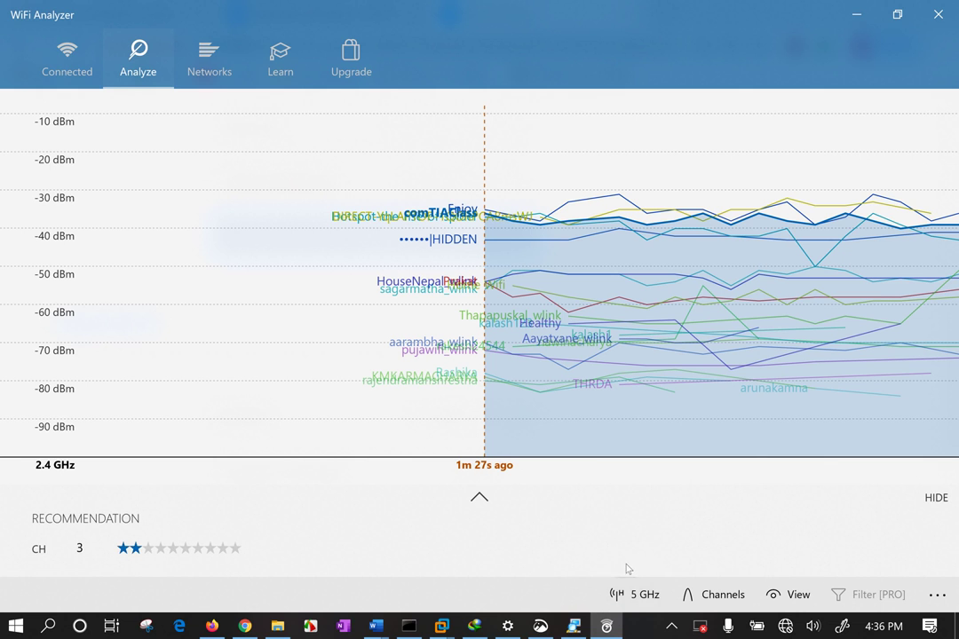
click(216, 63)
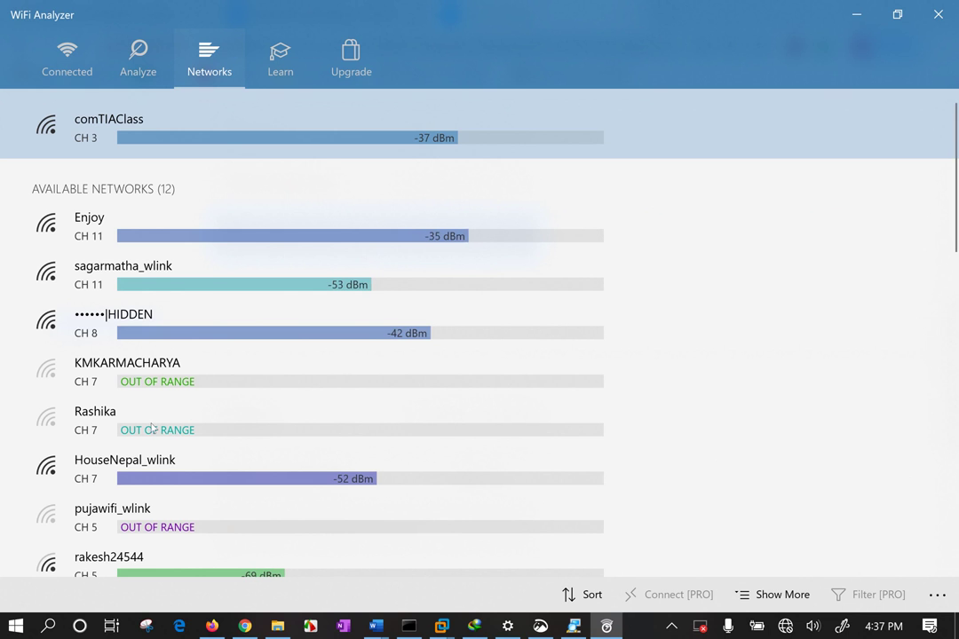
Scroll the Networks list, peek at the Learn flyout, and return to the 2.4 GHz signal graph
scroll(171, 461, down, 1)
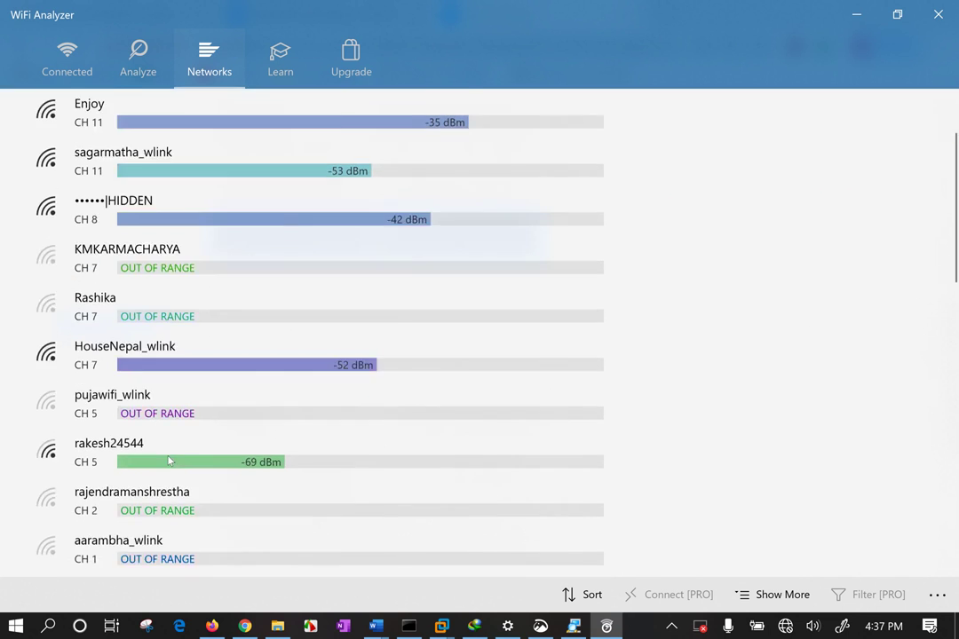
scroll(171, 466, down, 4)
scroll(249, 105, up, 5)
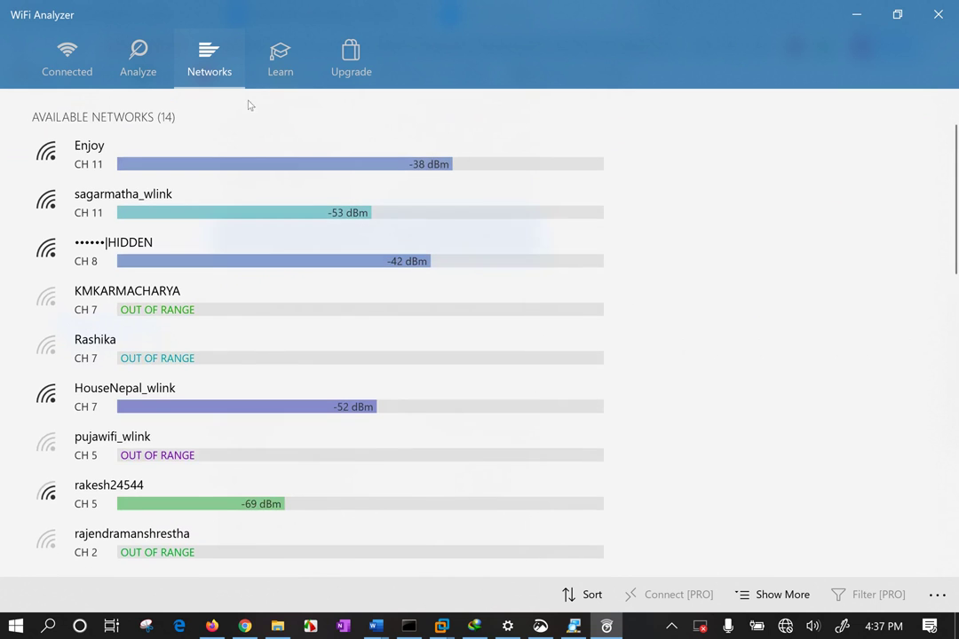
click(277, 59)
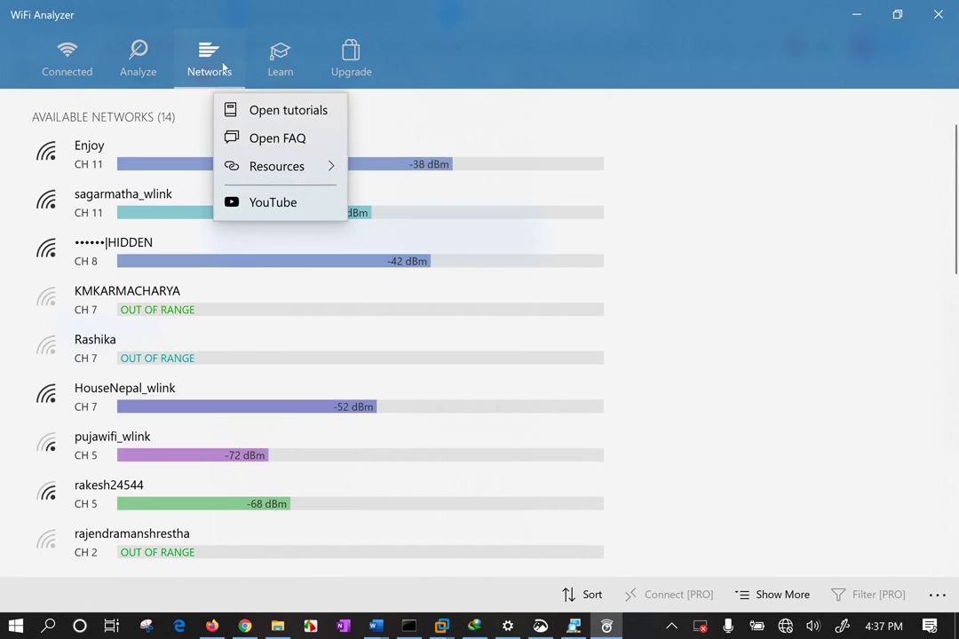
click(110, 37)
click(110, 36)
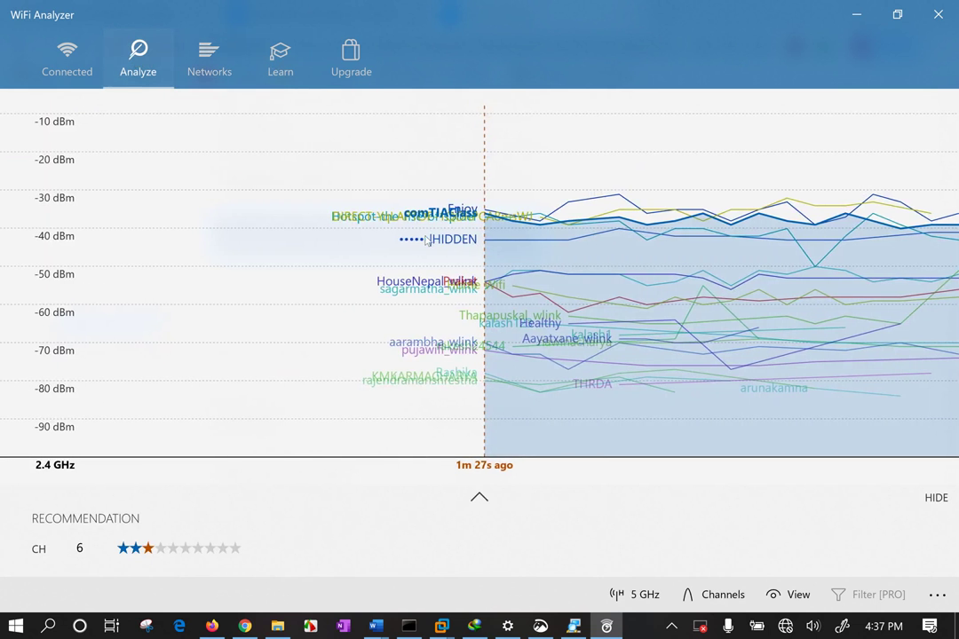
Compare the per-channel ratings against the channel overlap graph, then close WiFi Analyzer
click(701, 596)
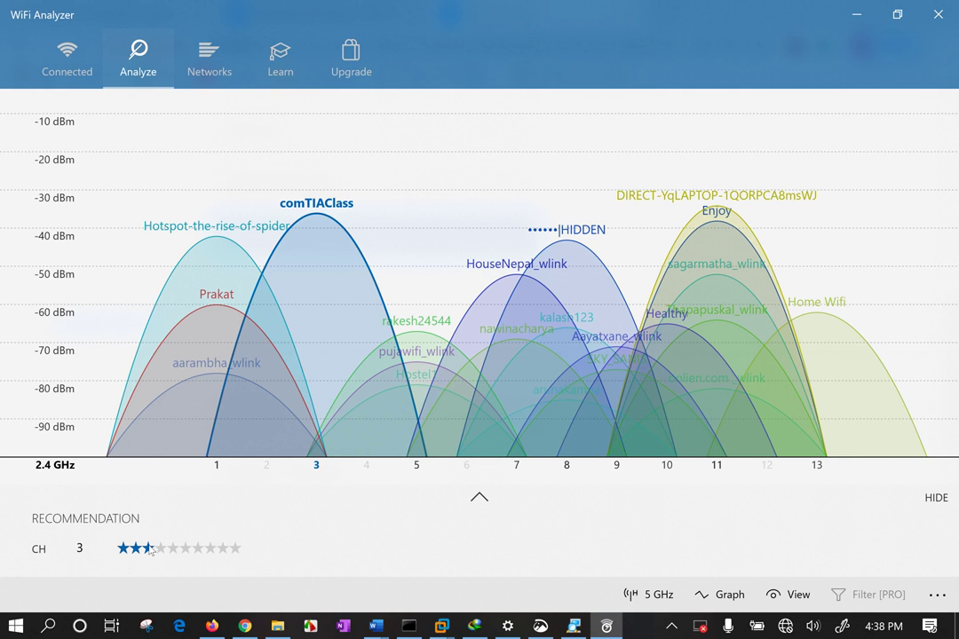
click(480, 497)
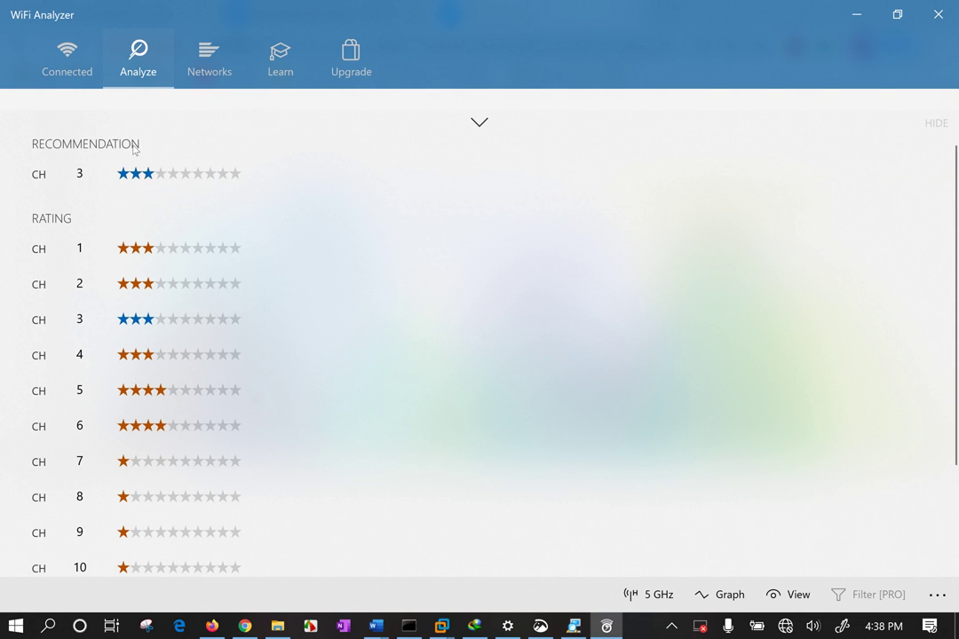
click(479, 130)
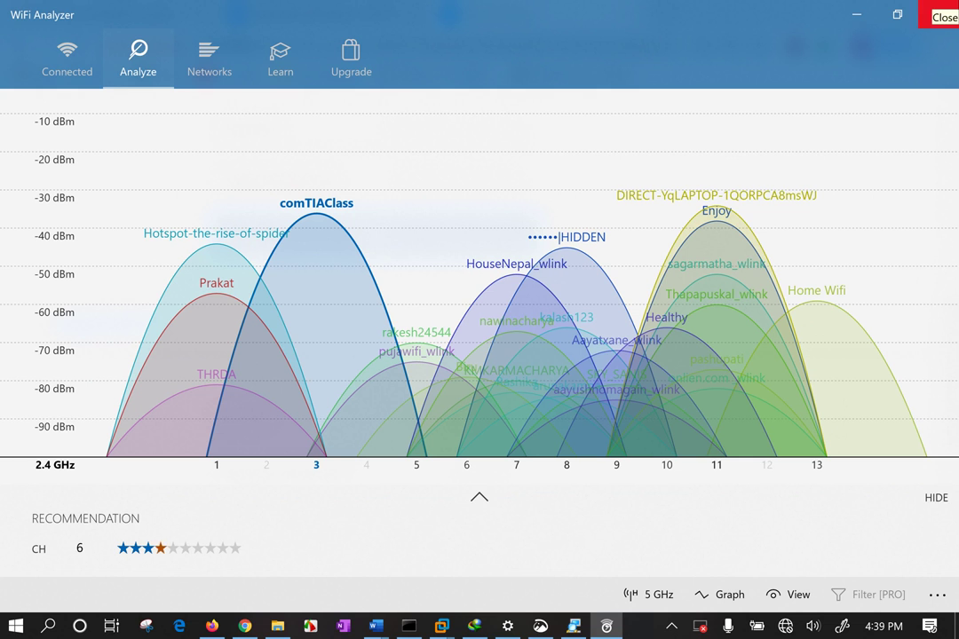
click(956, 7)
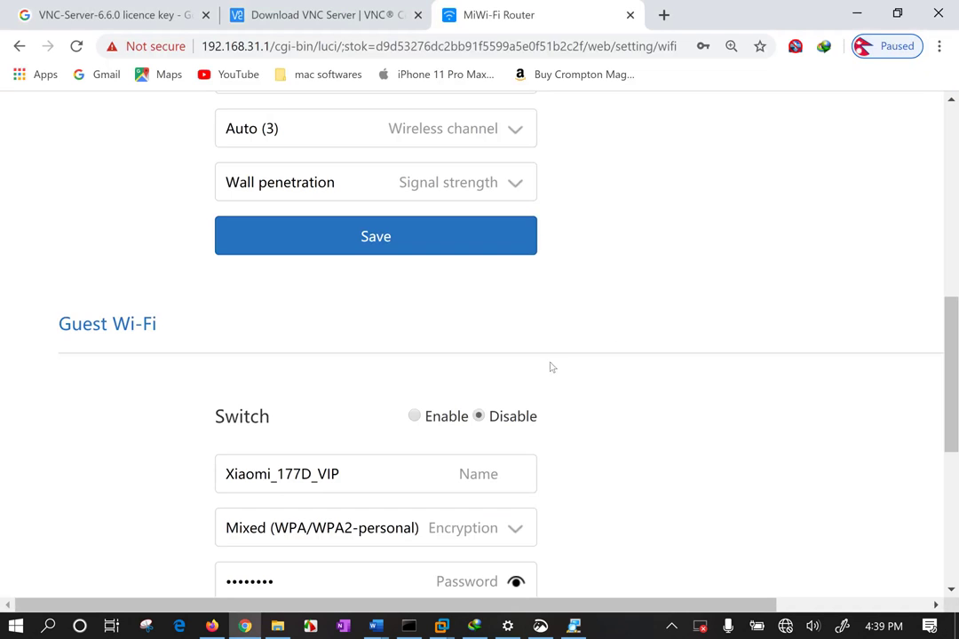
scroll(528, 293, up, 3)
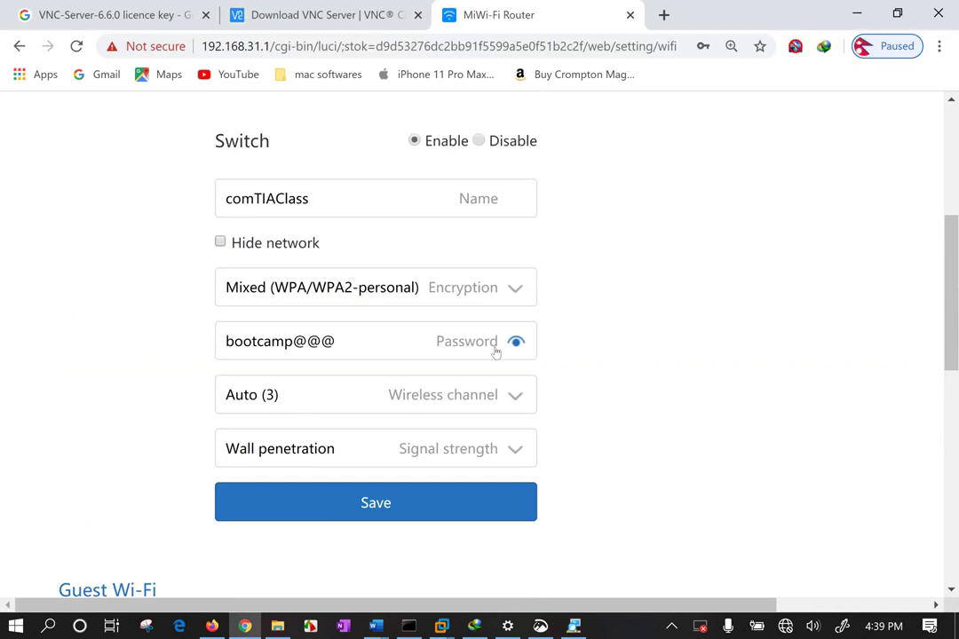
click(428, 447)
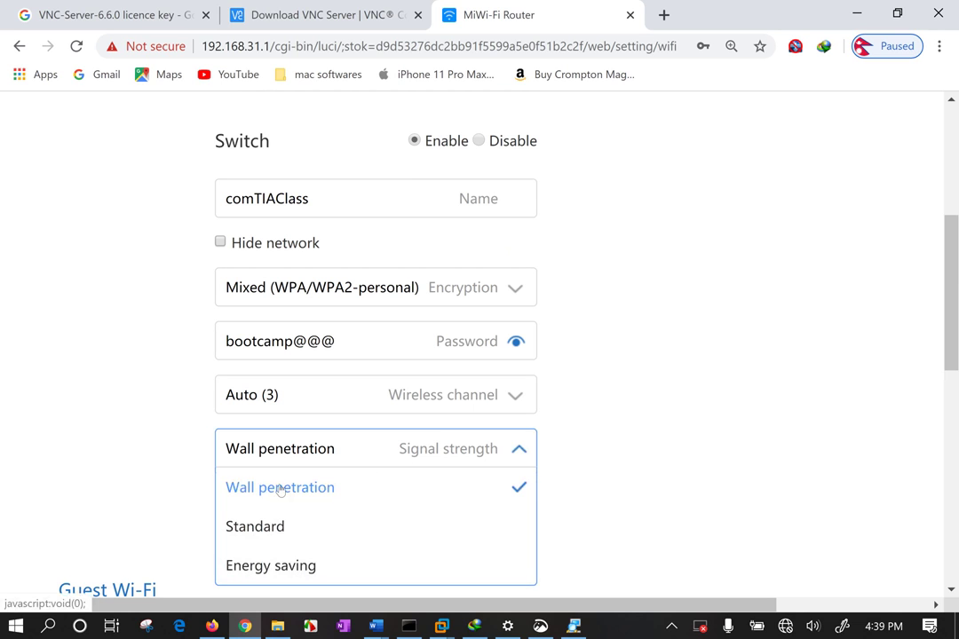
click(151, 402)
scroll(151, 404, down, 1)
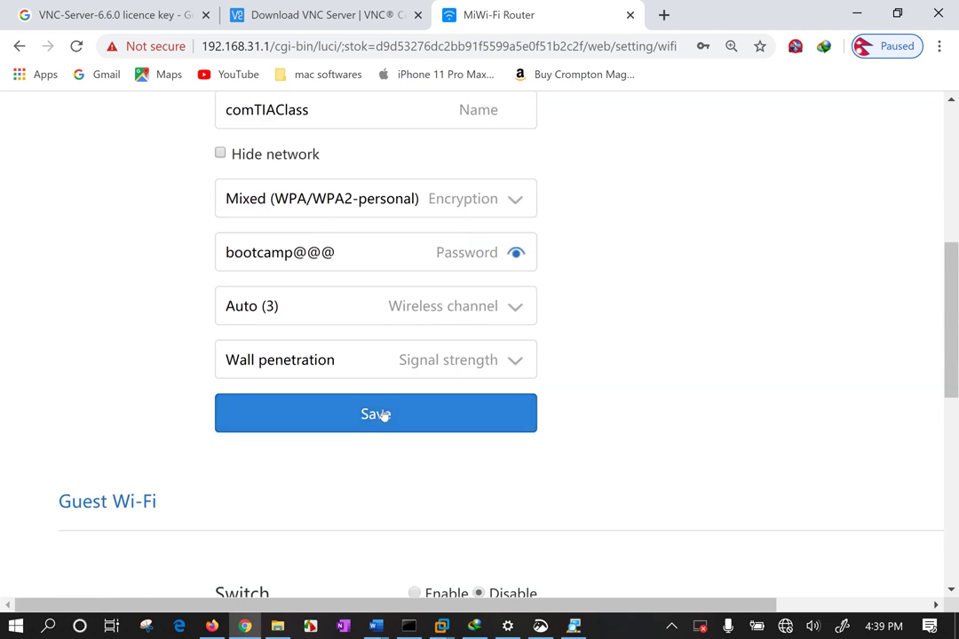
scroll(390, 413, down, 3)
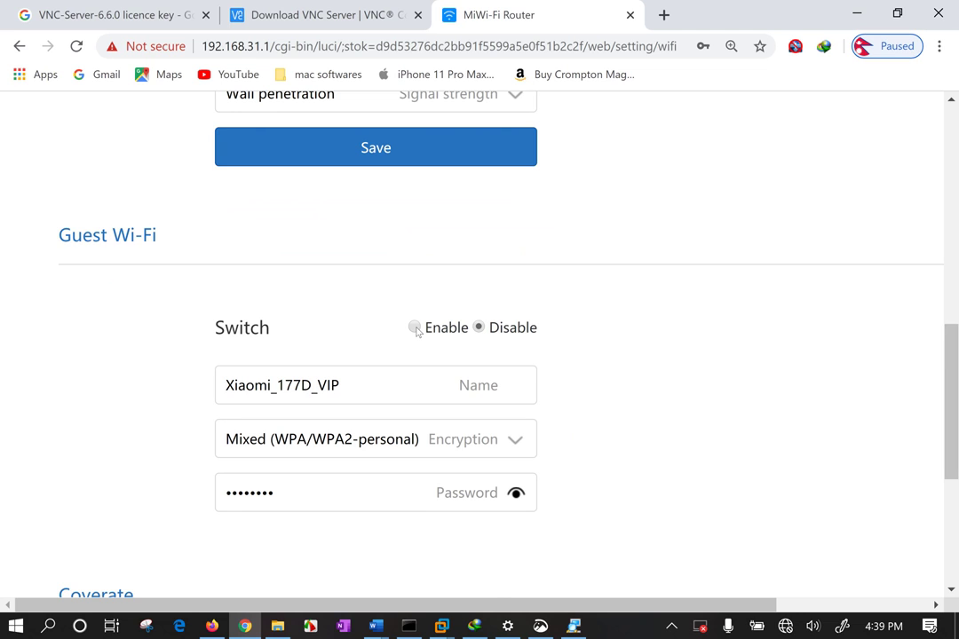
drag(341, 386, 196, 387)
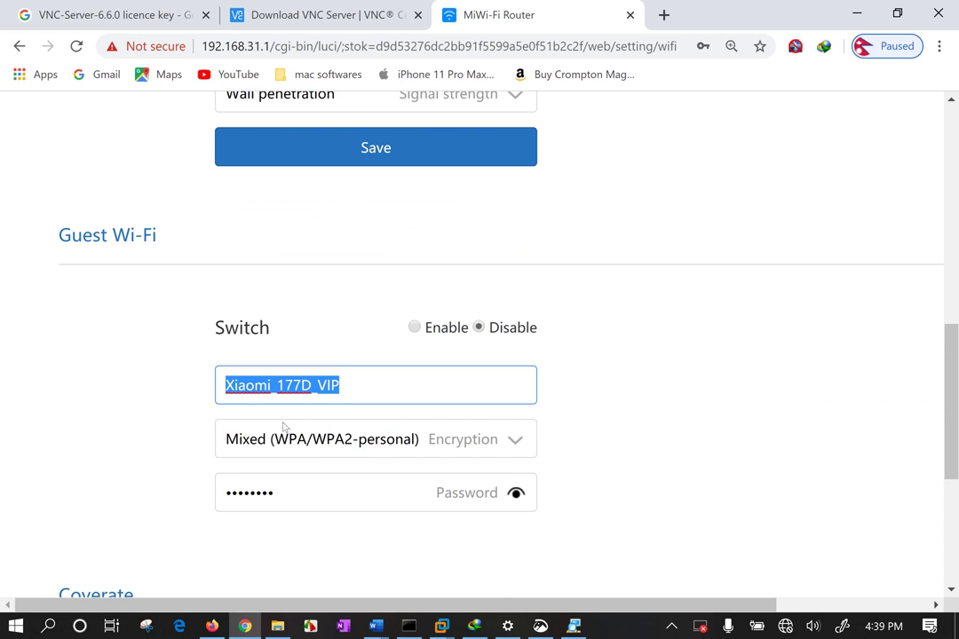
click(99, 391)
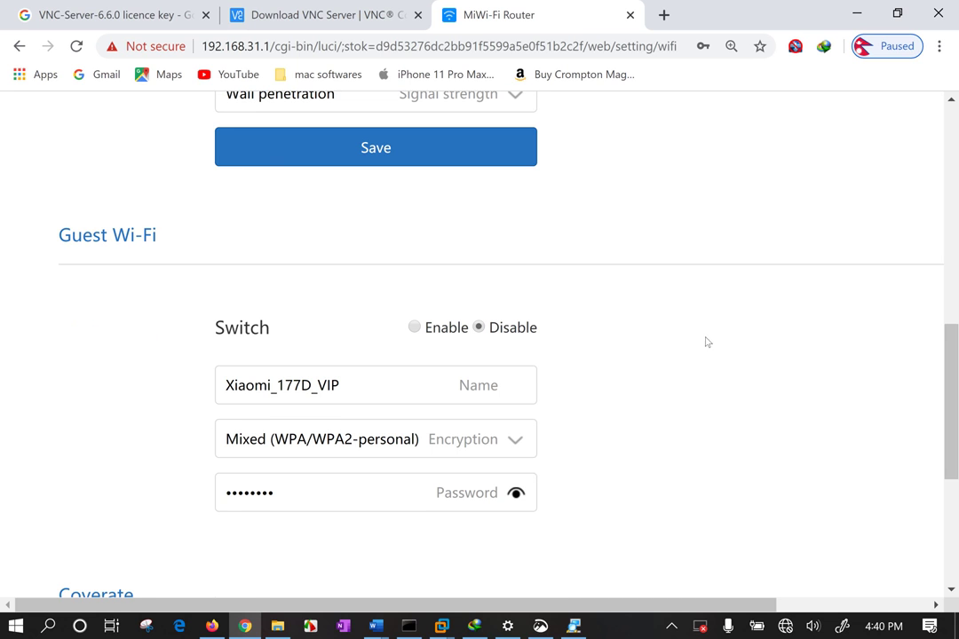
scroll(702, 340, up, 8)
scroll(622, 369, down, 3)
Check the comTIAClass network name and review the Guest Wi-Fi and coverage sections, leaving Guest Wi-Fi disabled
click(279, 287)
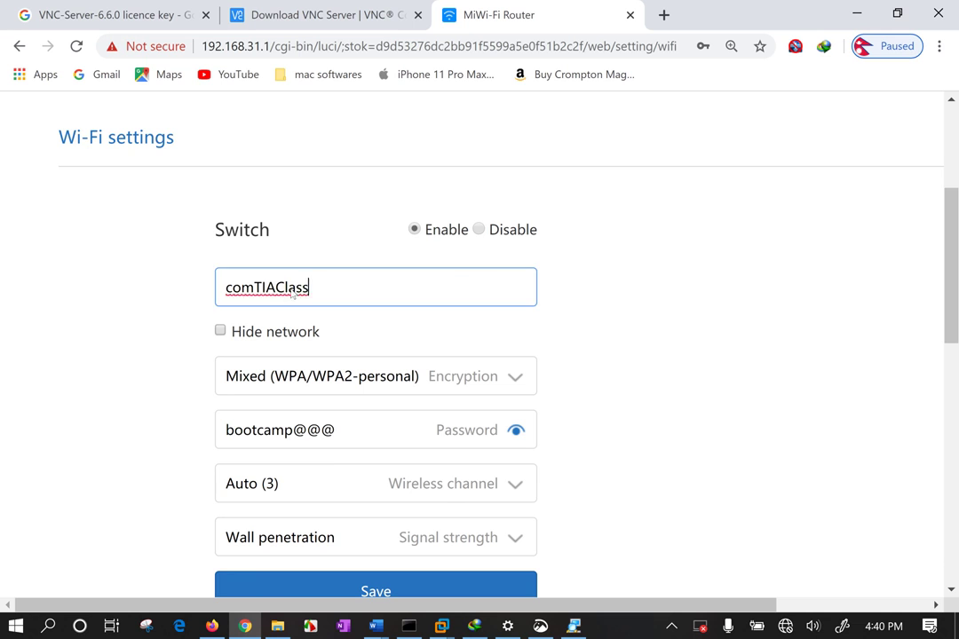
drag(309, 287, 198, 291)
click(137, 324)
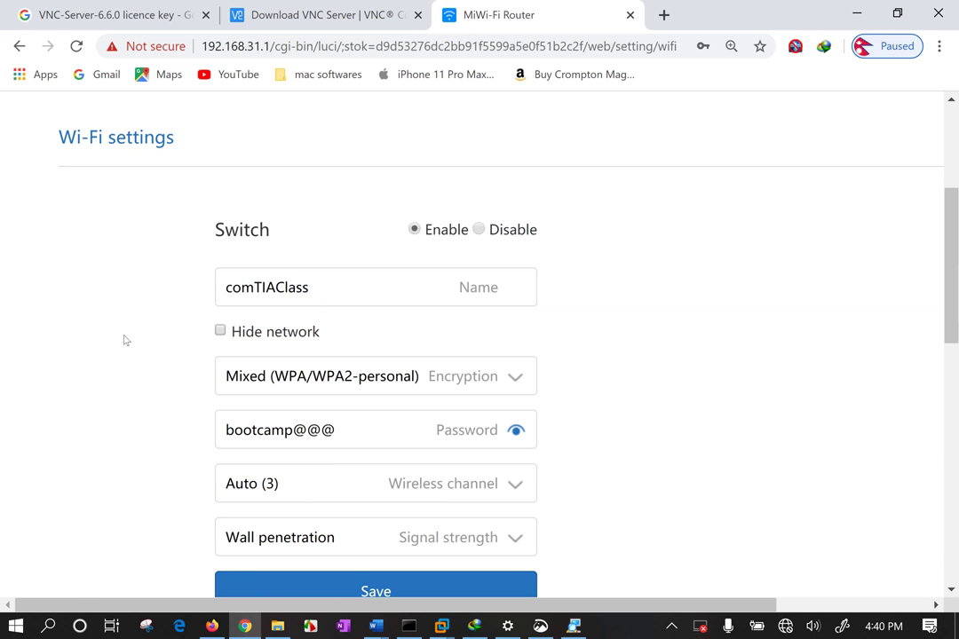
scroll(266, 334, down, 4)
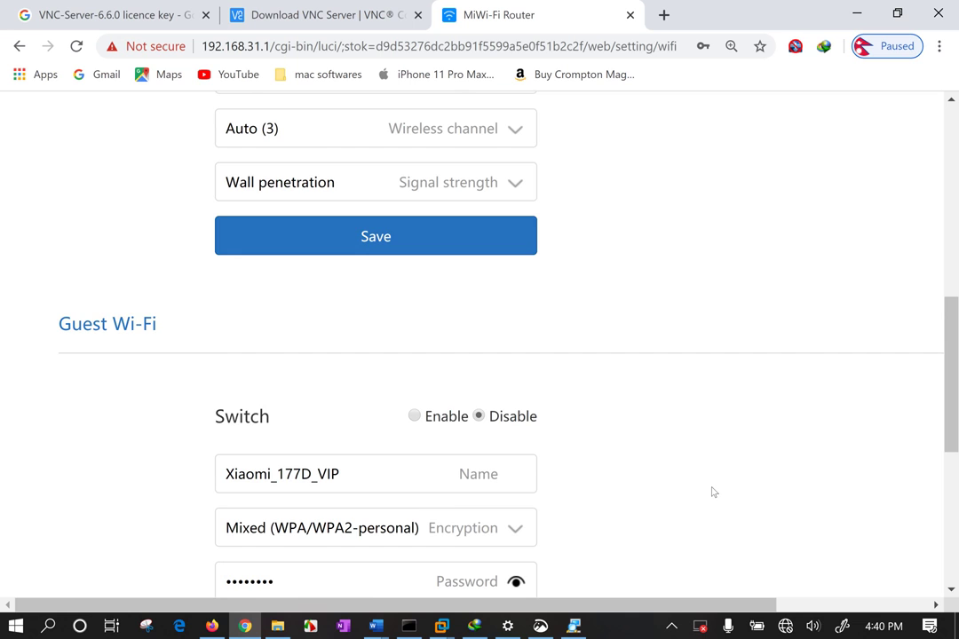
scroll(713, 492, down, 2)
scroll(713, 492, down, 1)
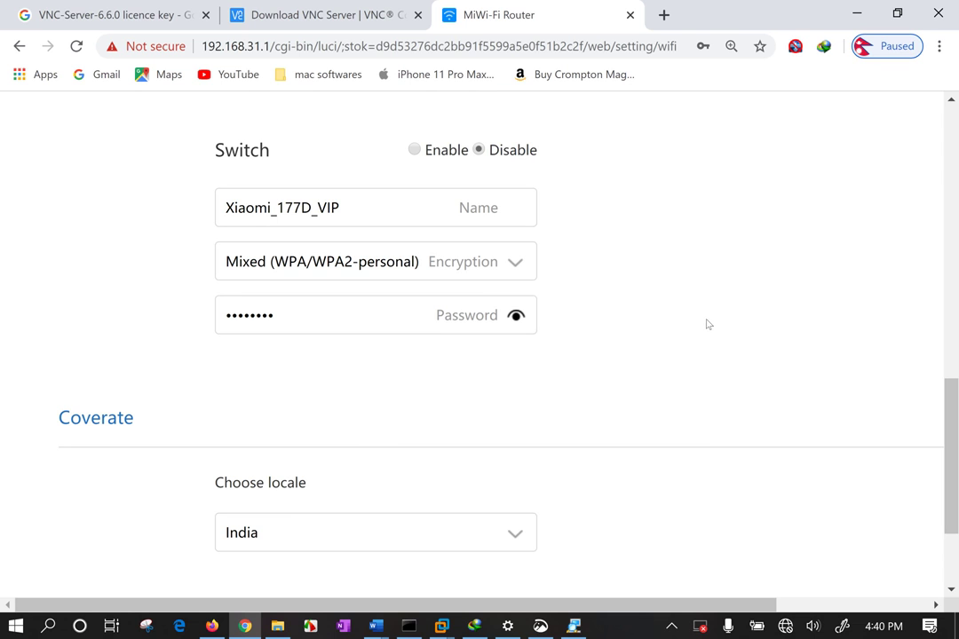
scroll(623, 325, down, 1)
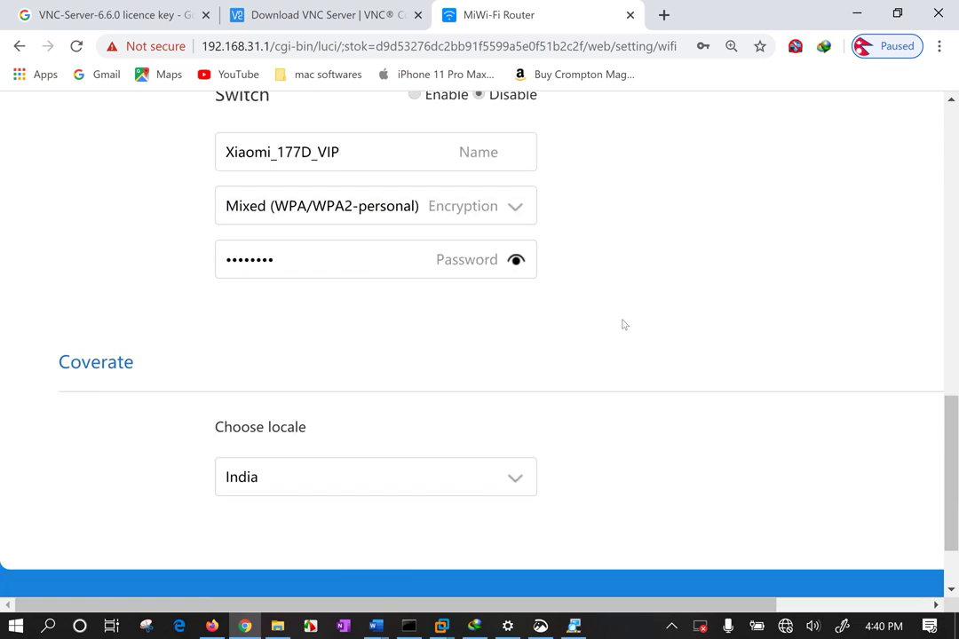
scroll(622, 325, up, 10)
scroll(620, 480, down, 8)
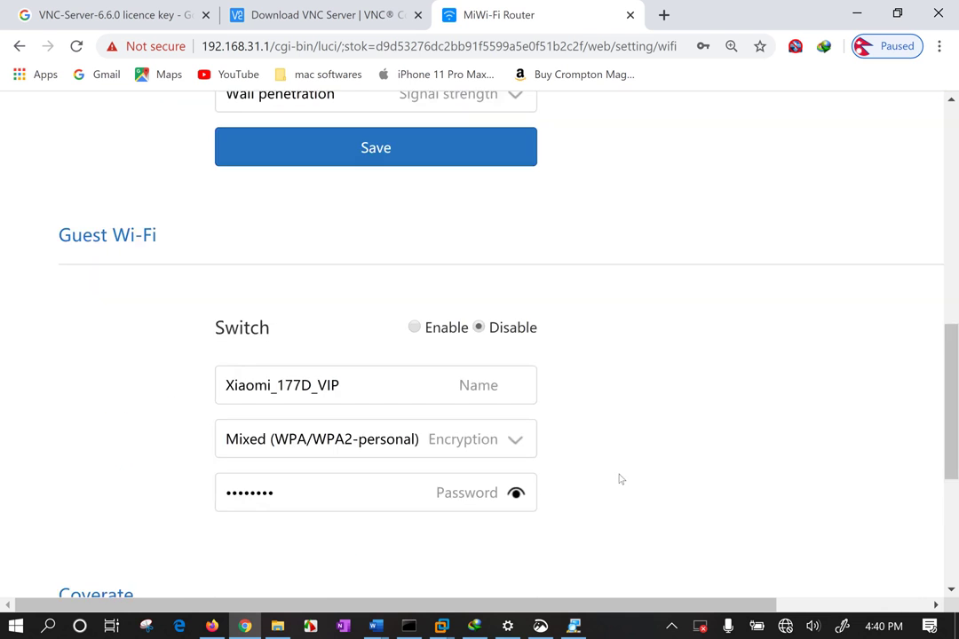
scroll(620, 479, down, 4)
scroll(621, 479, up, 6)
Save and confirm the main Wi-Fi settings, letting the router reboot to apply them
click(435, 355)
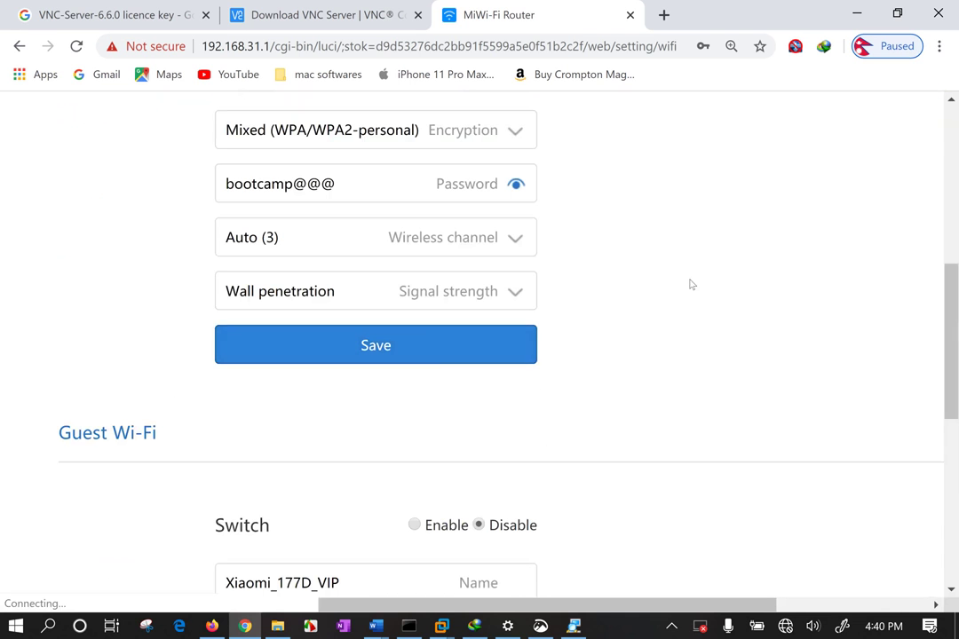
key(Return)
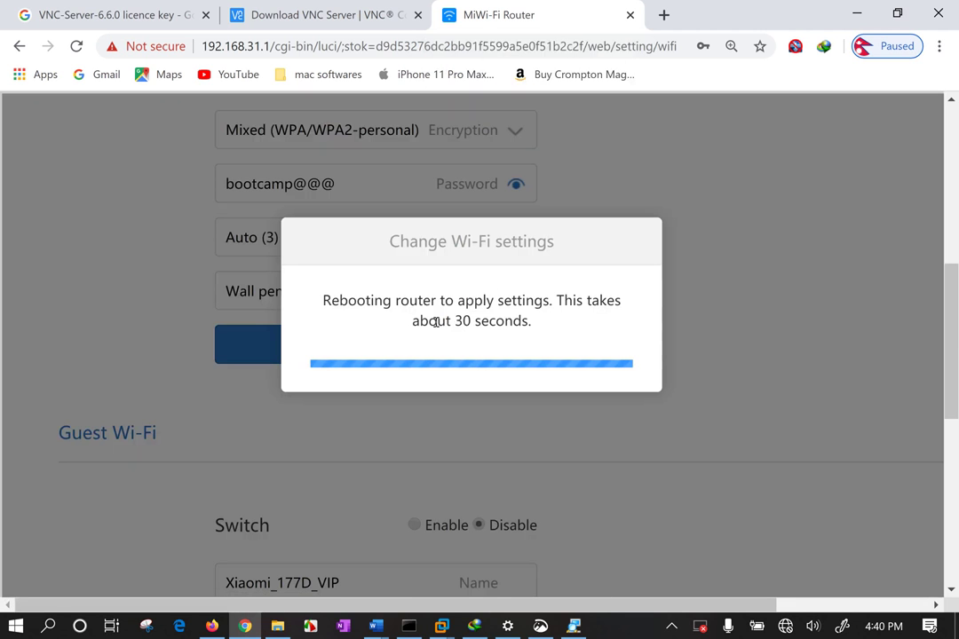
drag(549, 328, 321, 300)
click(491, 304)
right_click(721, 80)
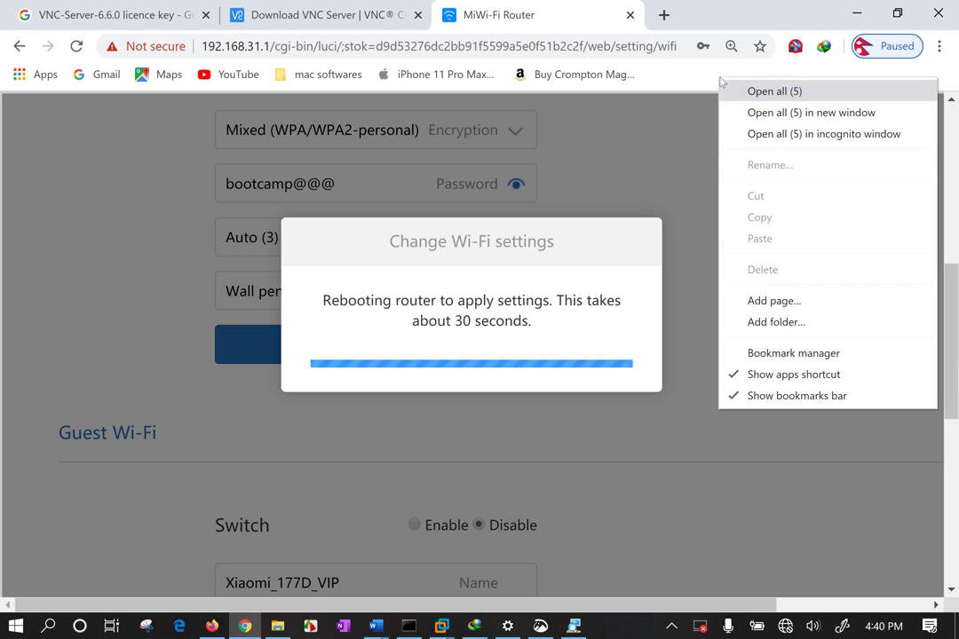
click(654, 173)
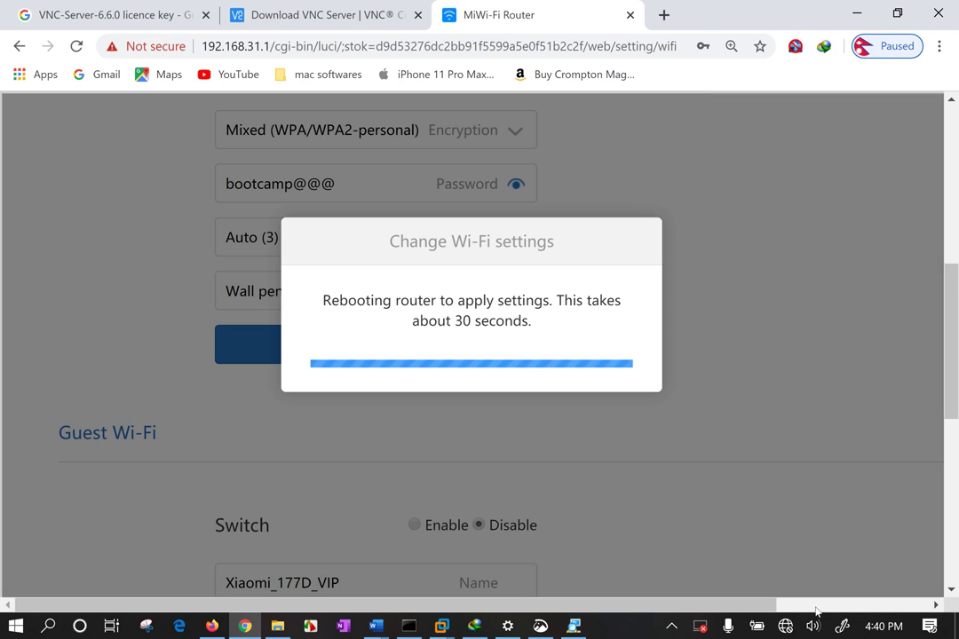
Connect the PC to the comTIAClass Wi-Fi network
click(785, 626)
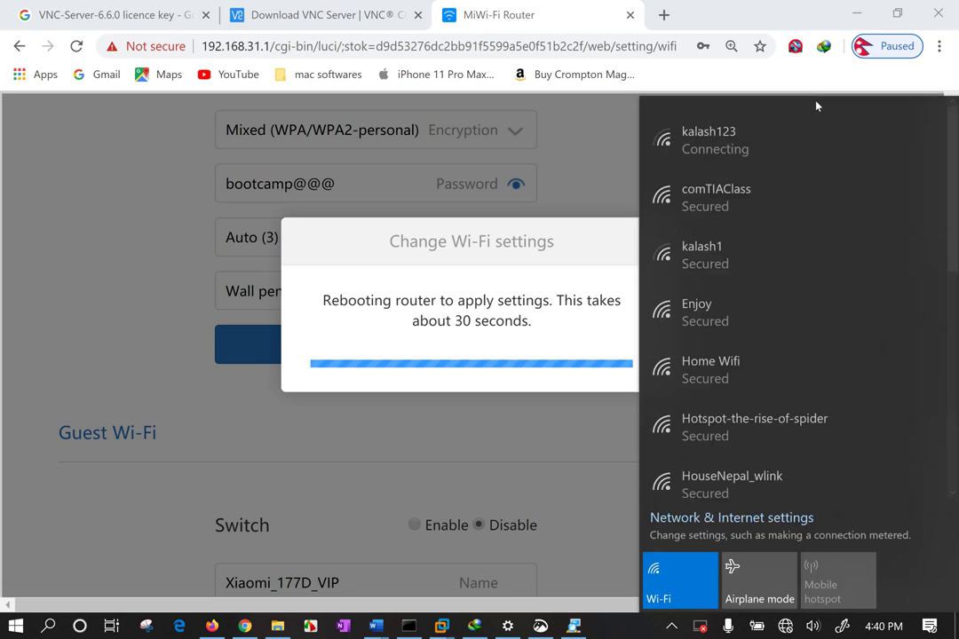
click(768, 189)
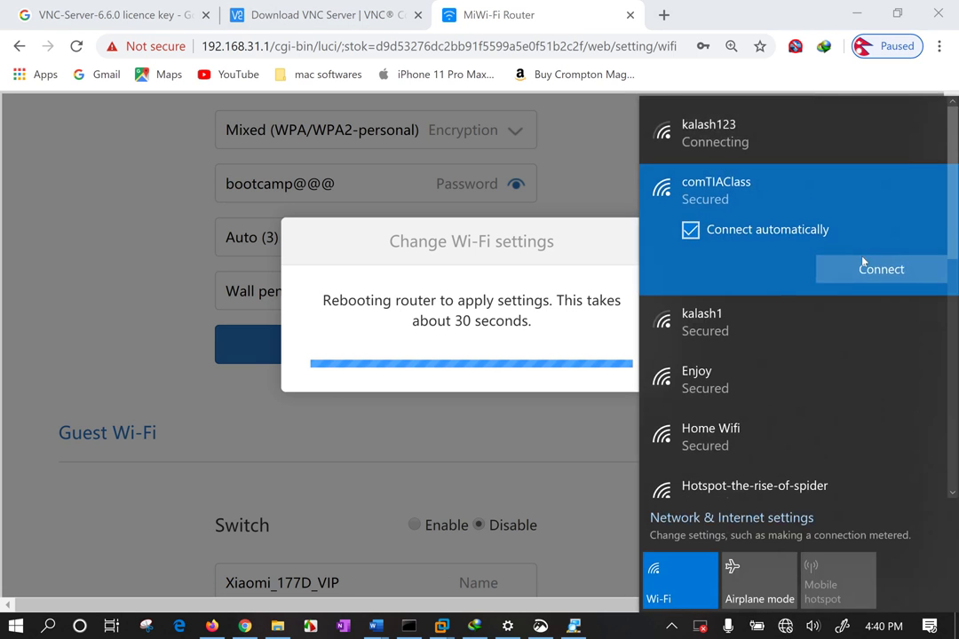
click(862, 268)
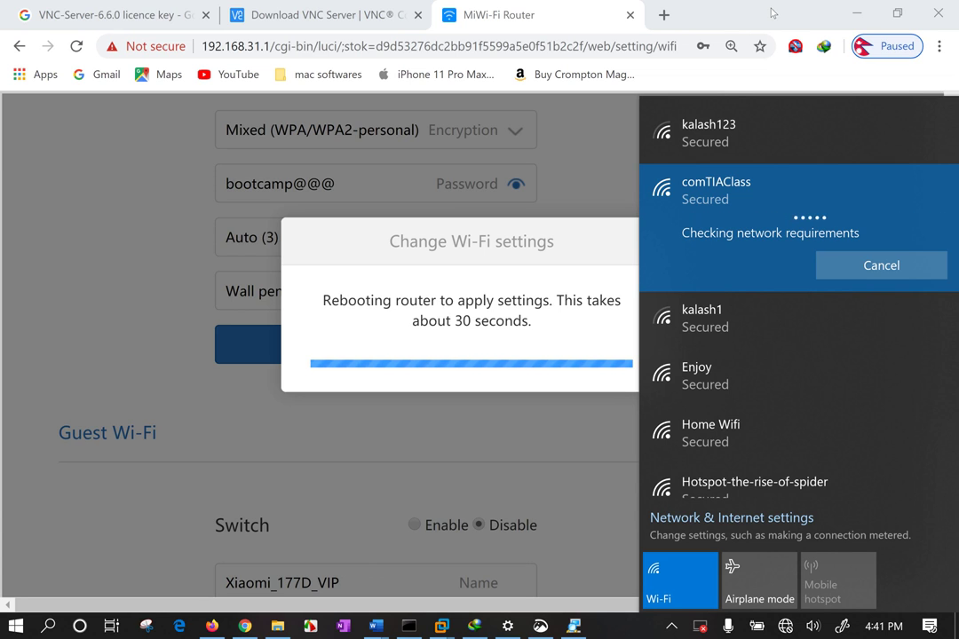
right_click(763, 15)
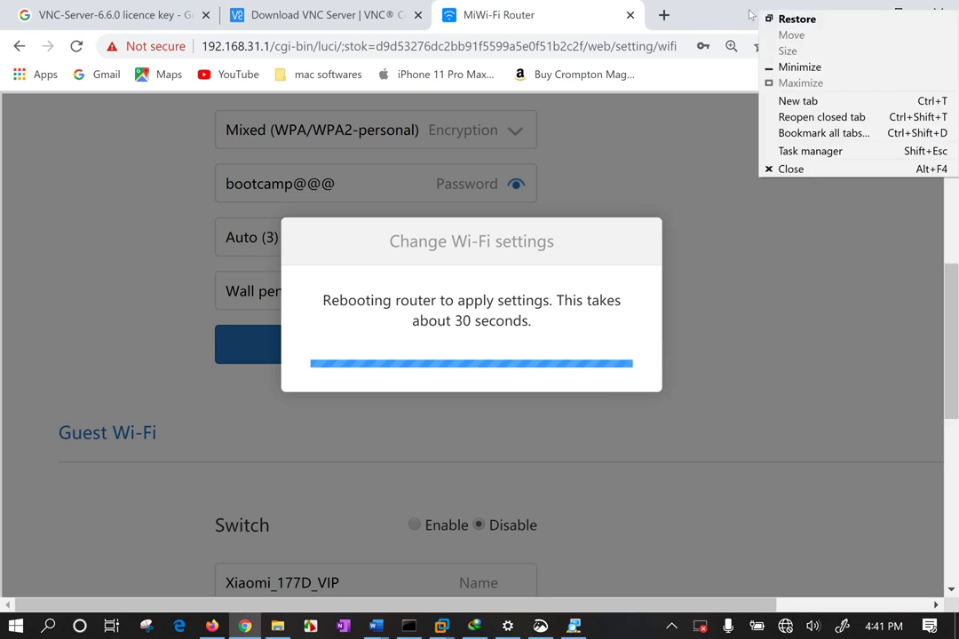
key(Escape)
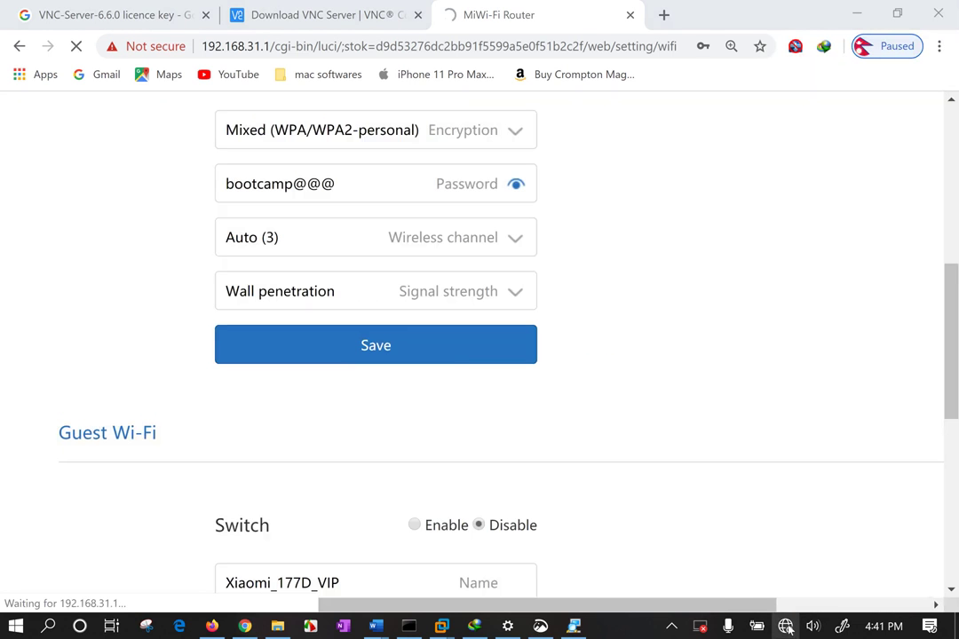
Confirm the PC's Wi-Fi connection and view the router's Status overview zoomed out
click(785, 627)
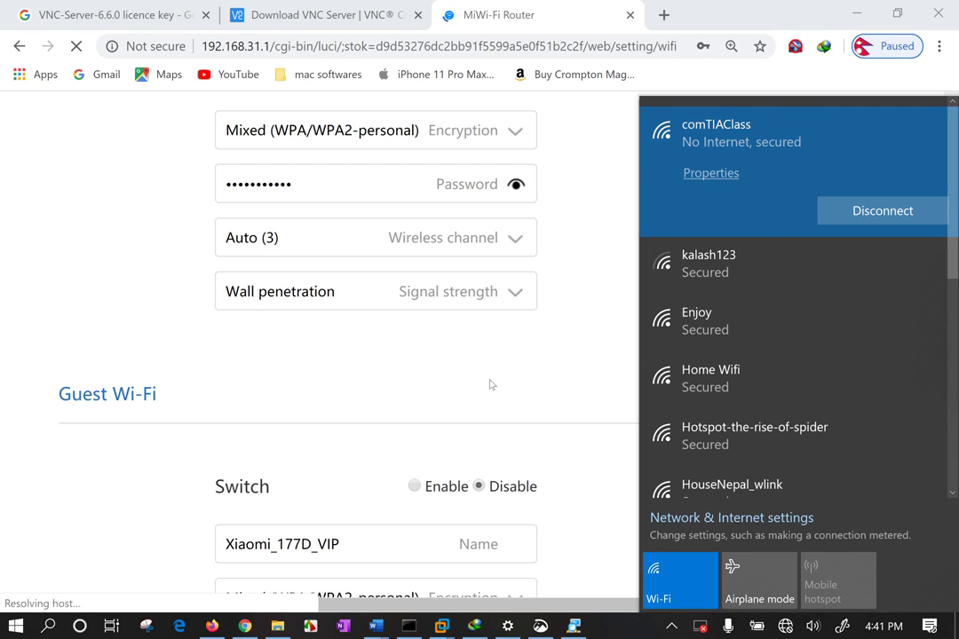
click(499, 373)
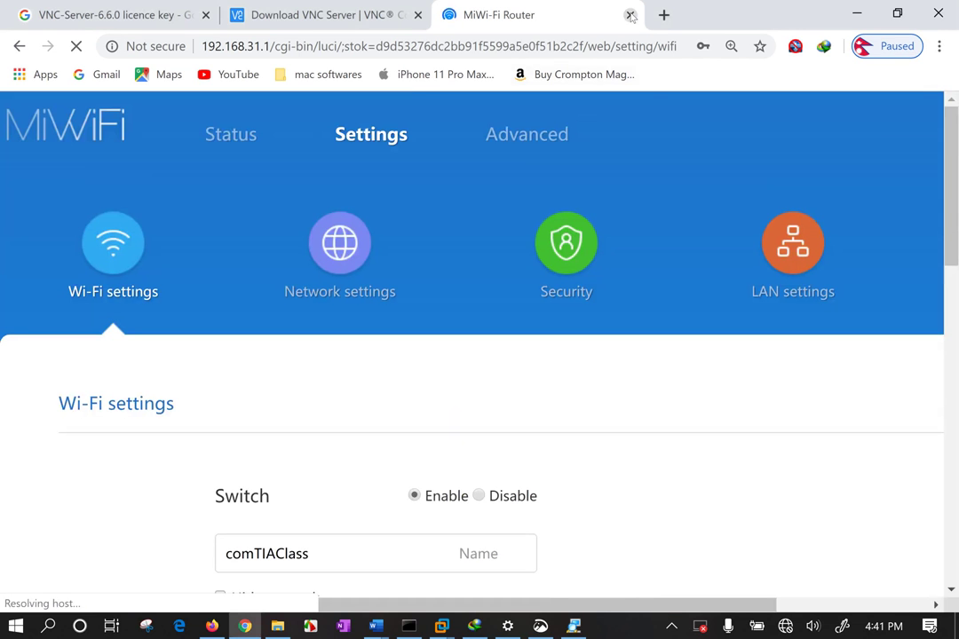
click(228, 137)
key(ctrl+minus)
key(ctrl+minus)
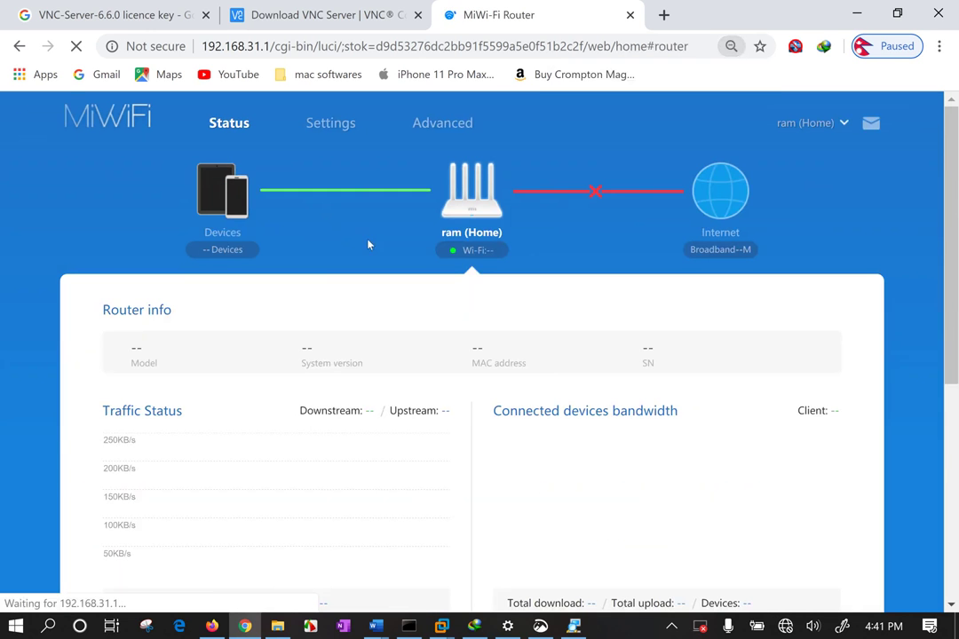
scroll(577, 336, down, 5)
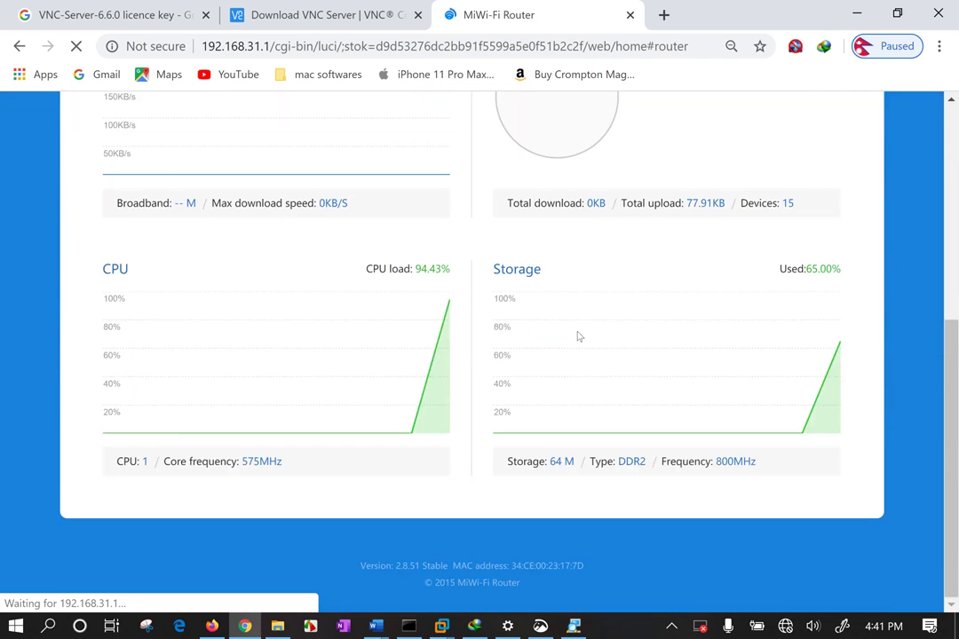
scroll(577, 336, up, 3)
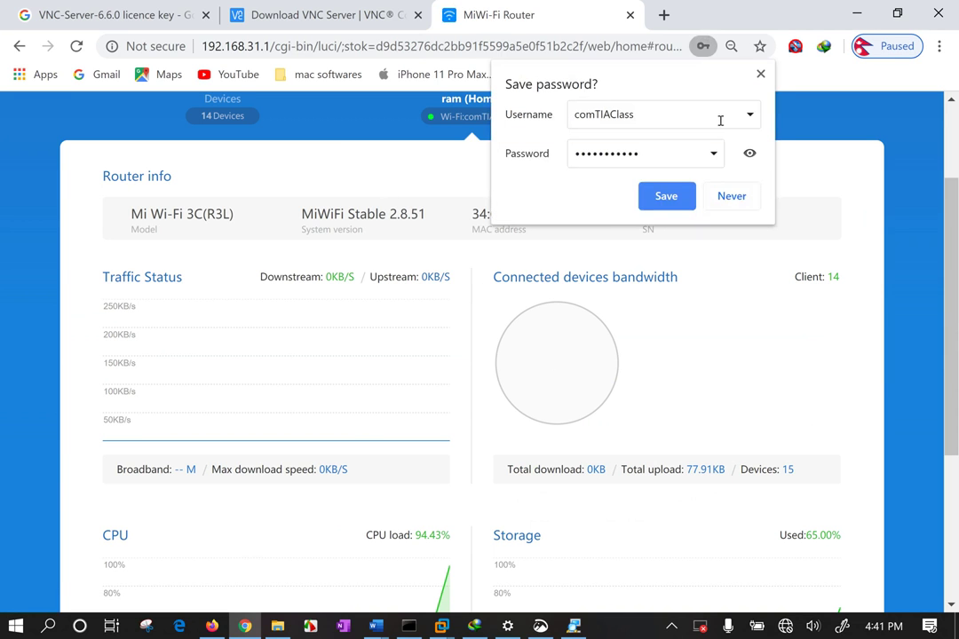
Dismiss Chrome's save-password offer and glance at the router options dropdown
click(575, 159)
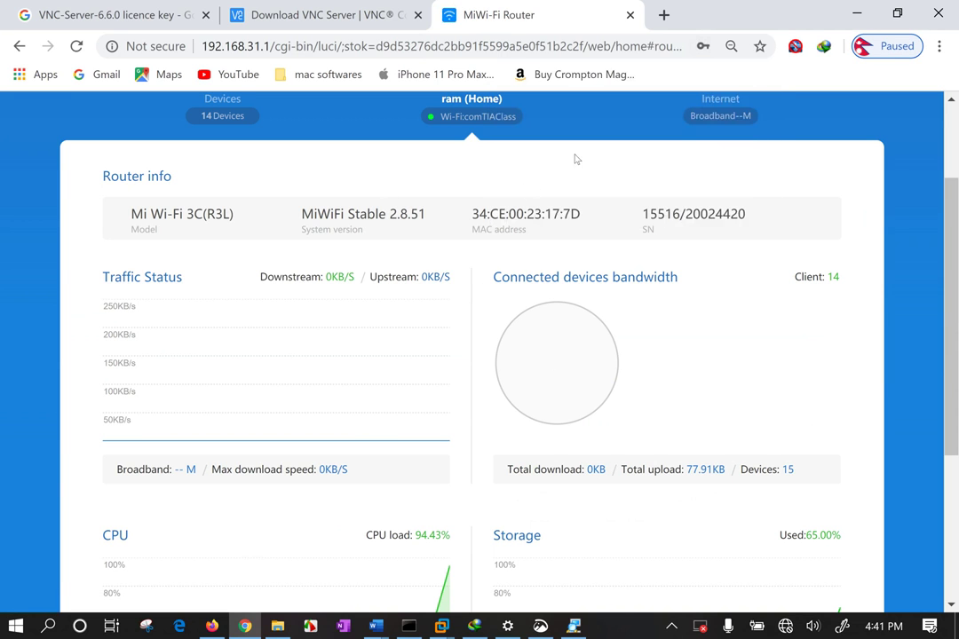
scroll(578, 164, up, 2)
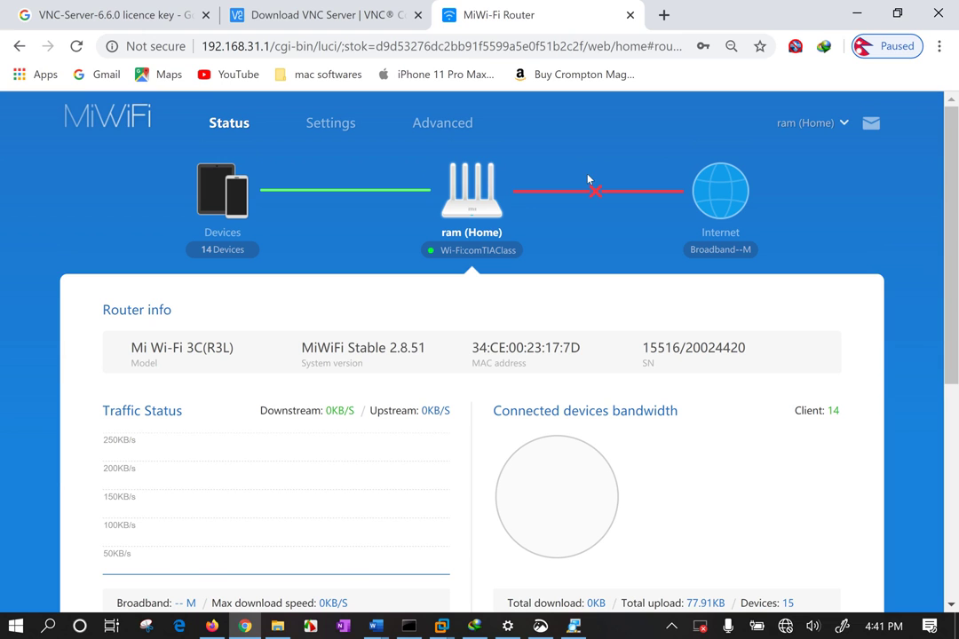
click(844, 124)
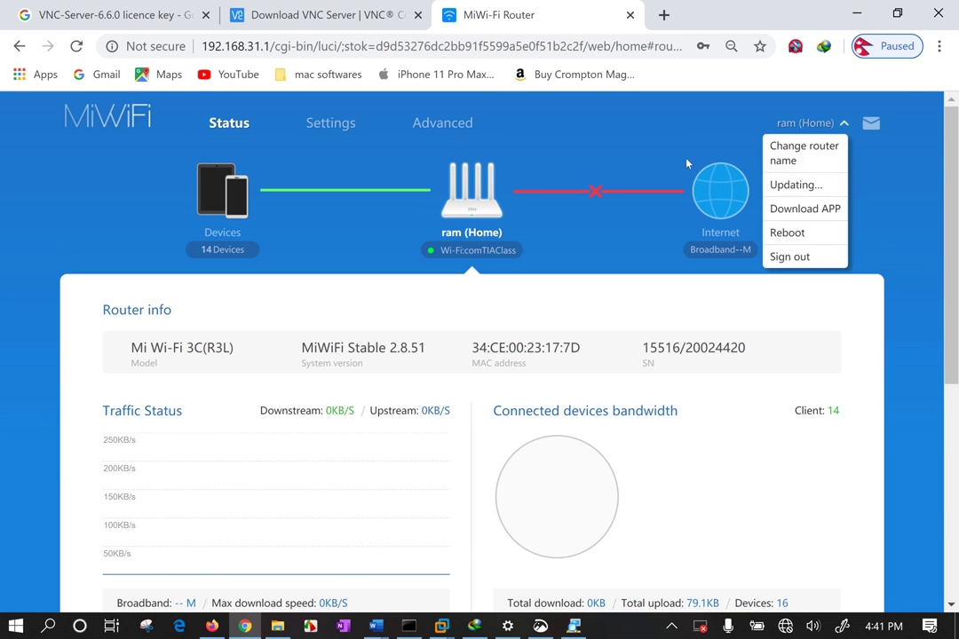
click(468, 233)
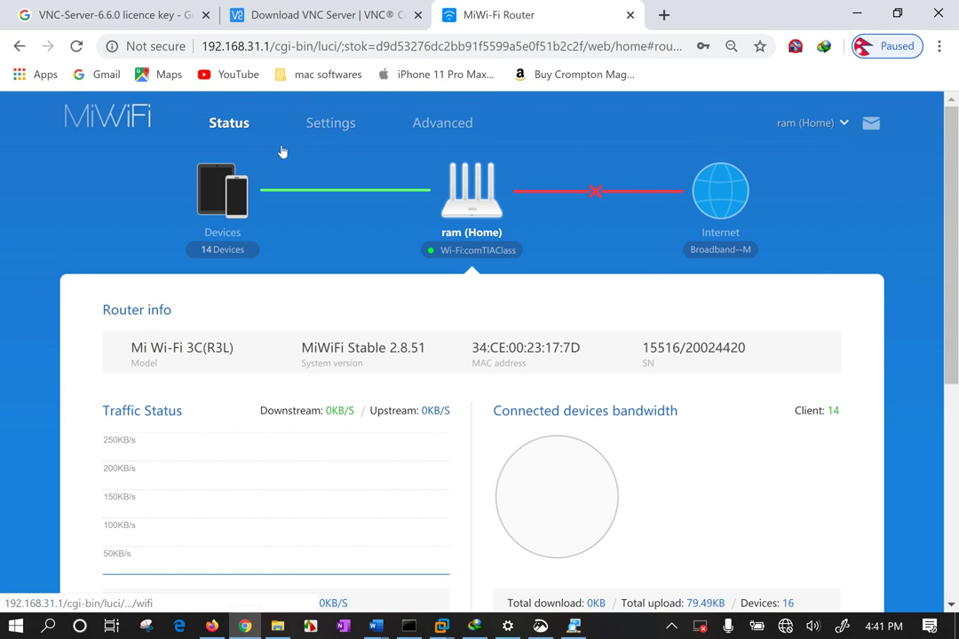
Open the router's connected-devices list and scroll through it
click(223, 250)
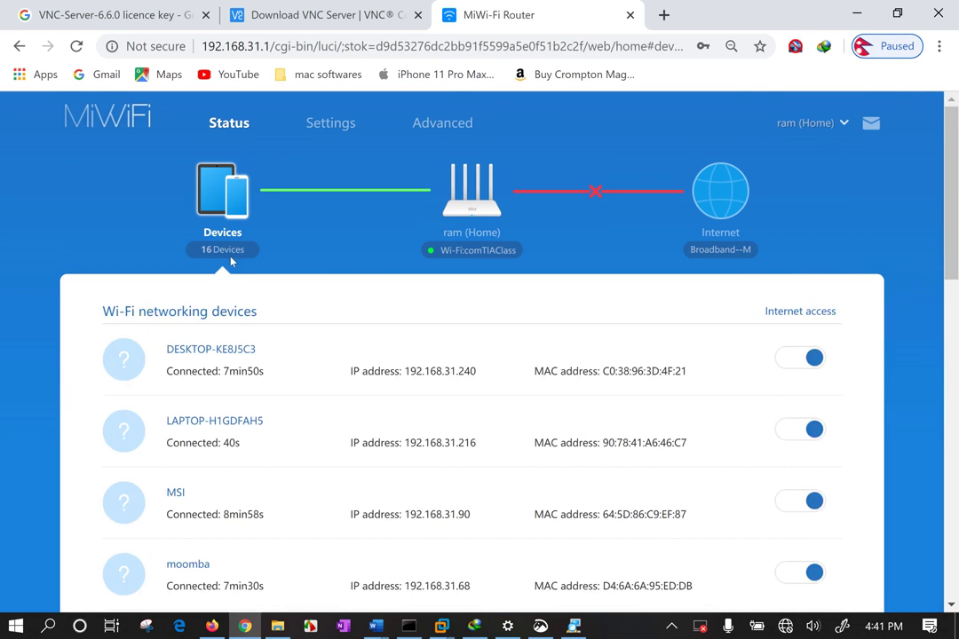
scroll(351, 342, down, 1)
scroll(352, 342, down, 5)
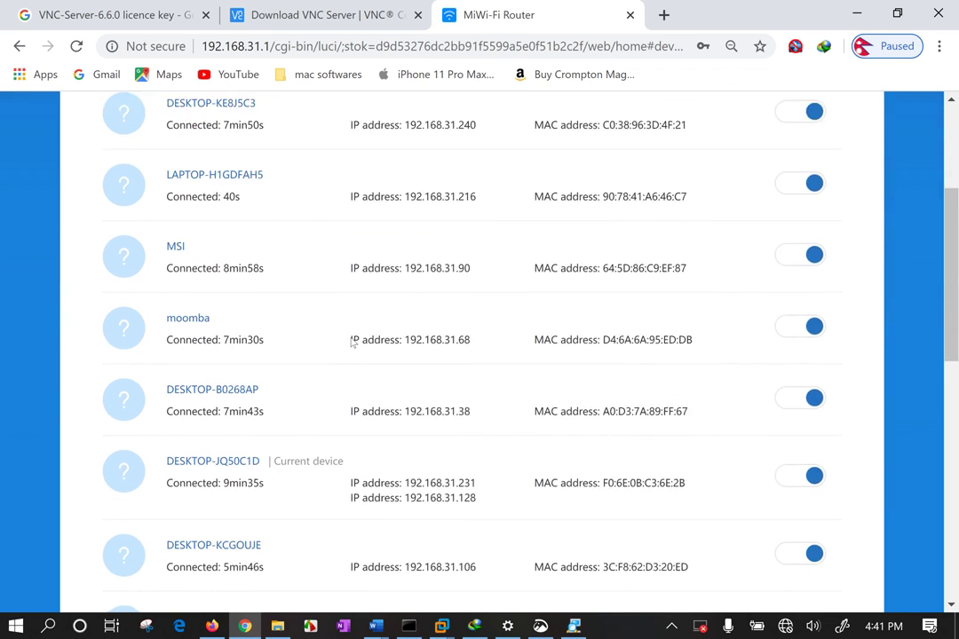
scroll(351, 343, down, 4)
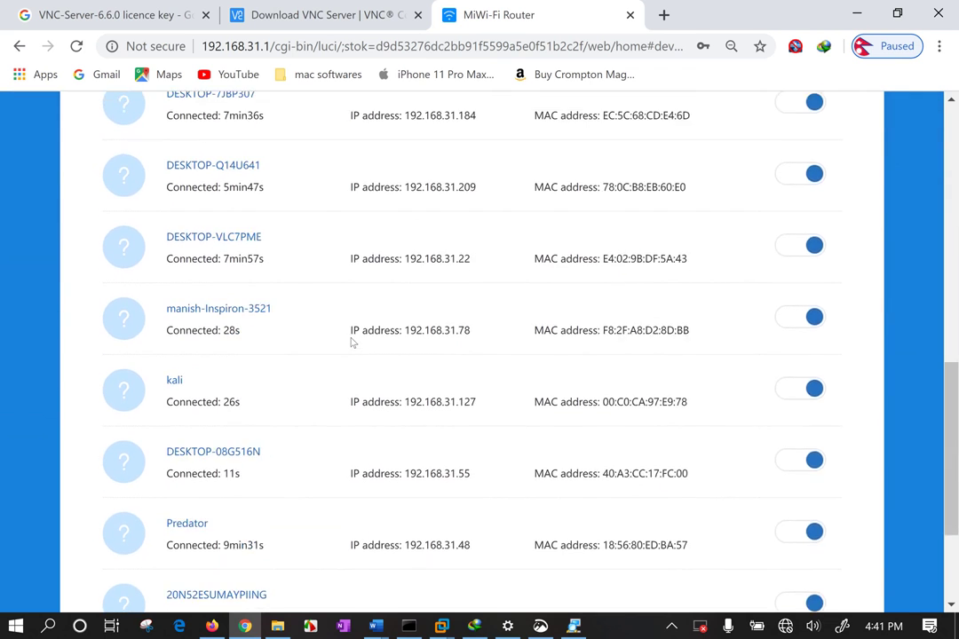
scroll(351, 343, down, 1)
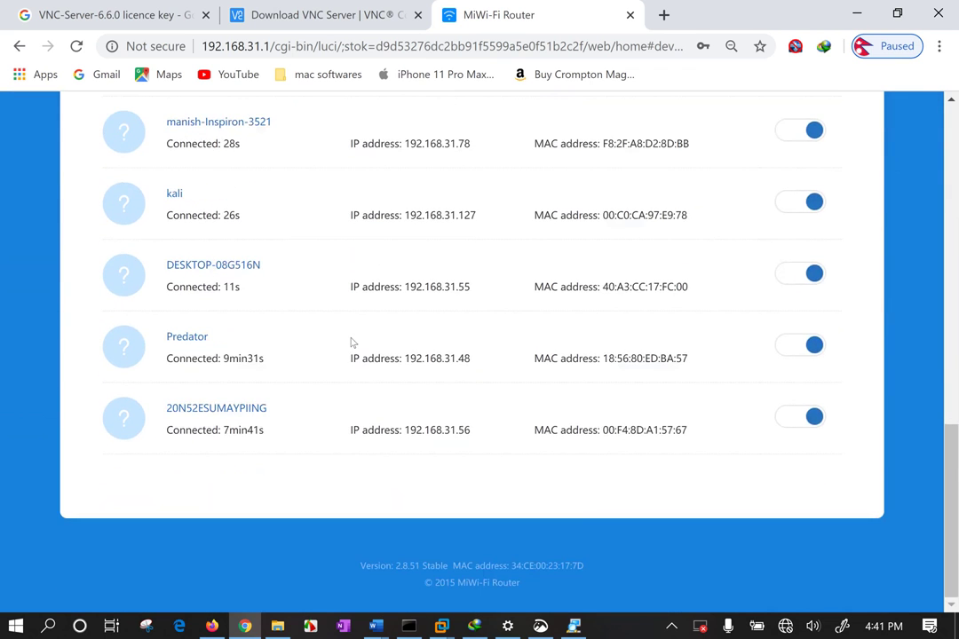
scroll(475, 317, up, 7)
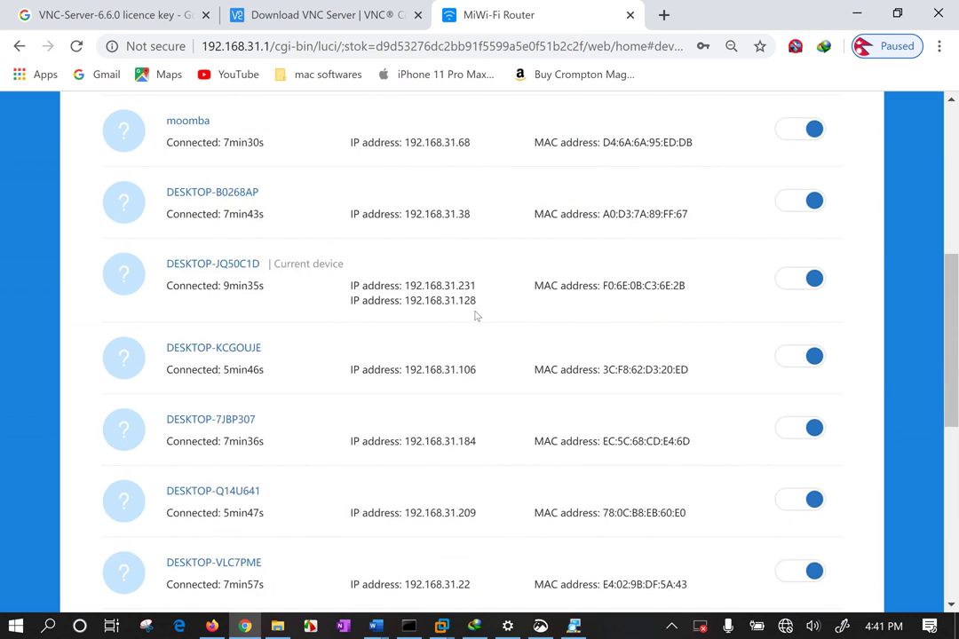
scroll(476, 317, up, 4)
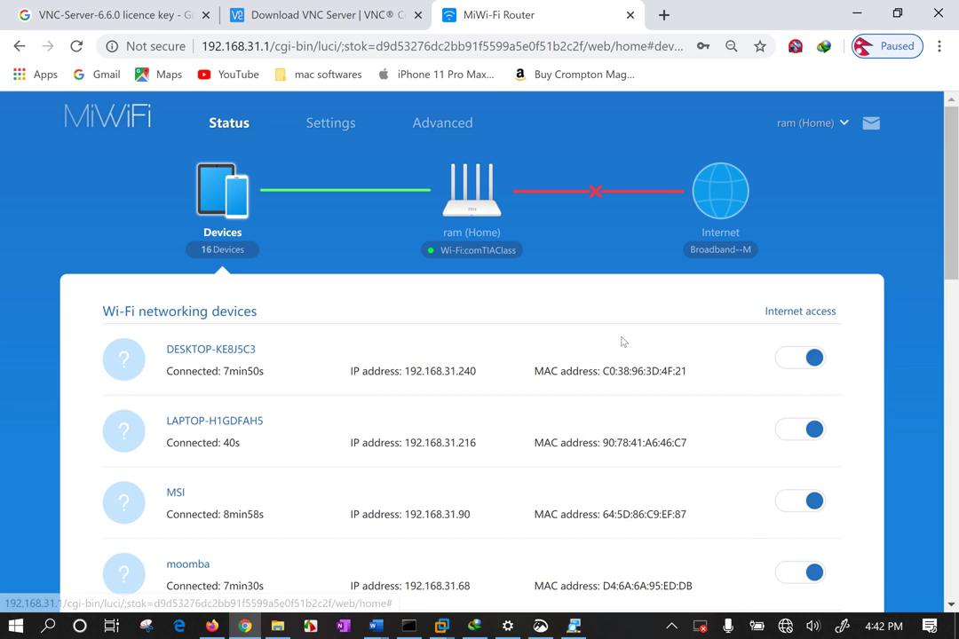
Inspect the first device's MAC and IP addresses in the device list
drag(536, 369, 692, 372)
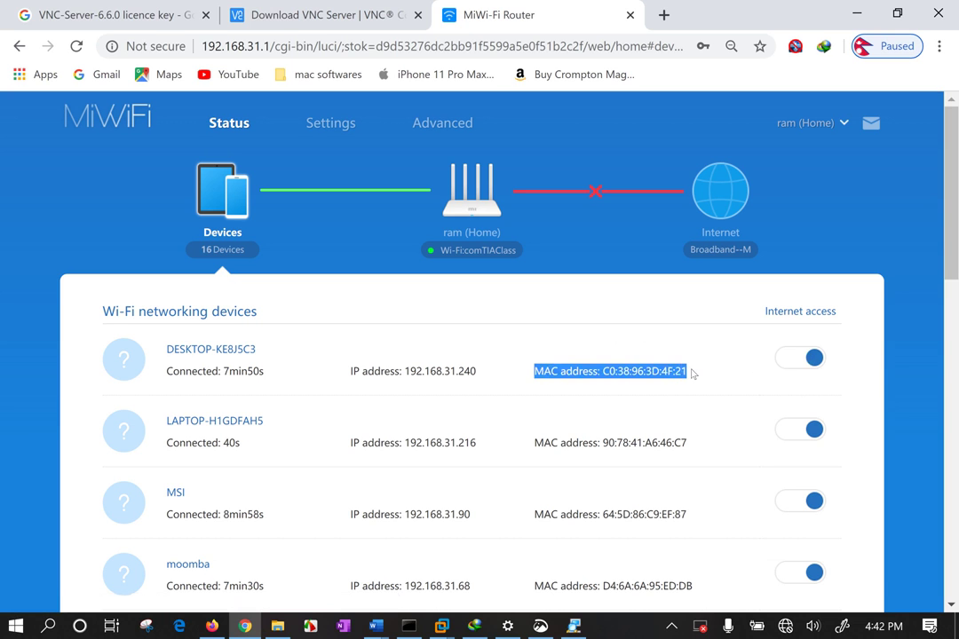
click(588, 320)
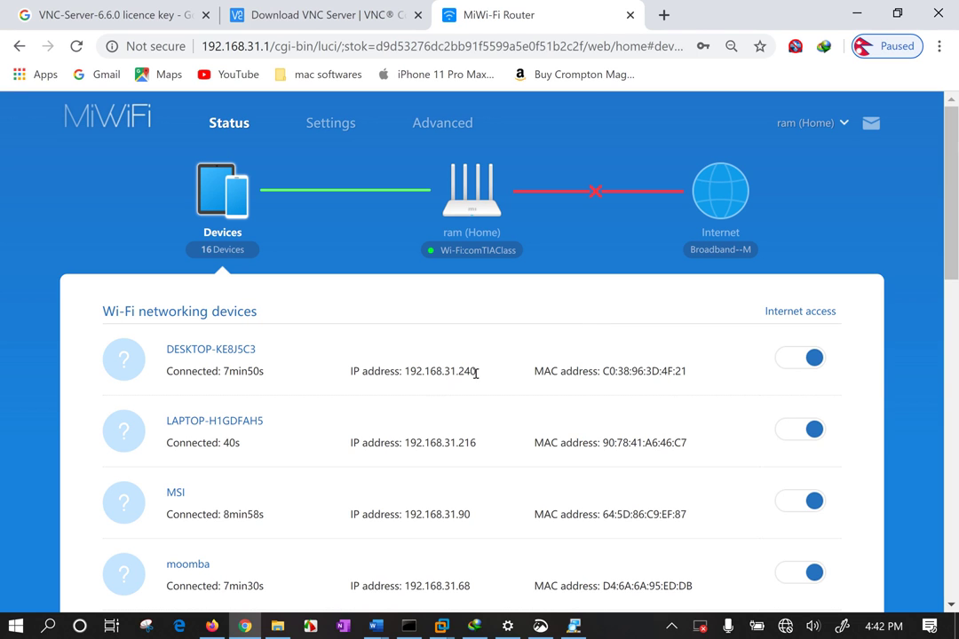
drag(476, 373, 331, 379)
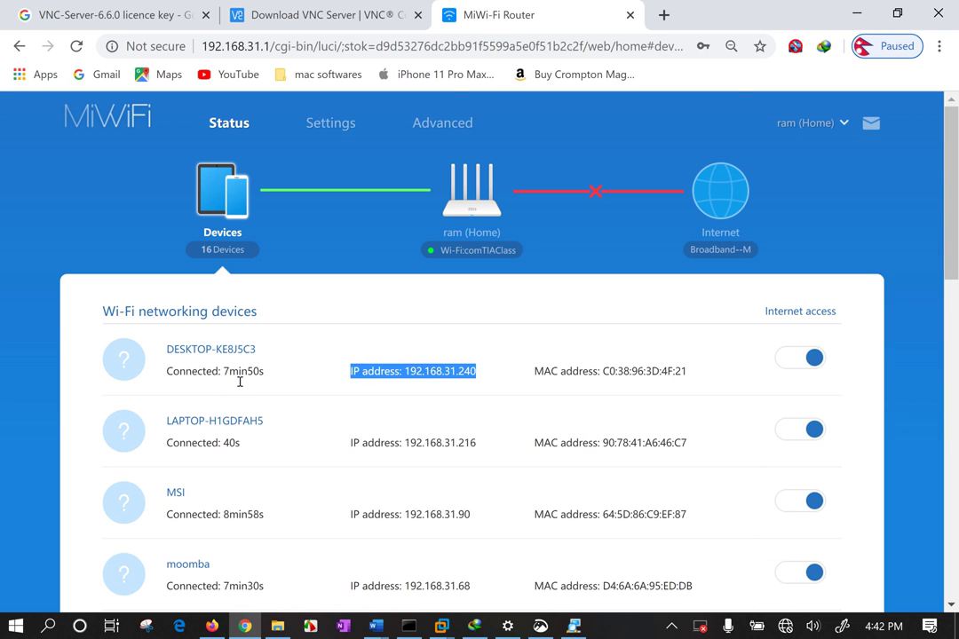
click(294, 372)
scroll(296, 373, down, 3)
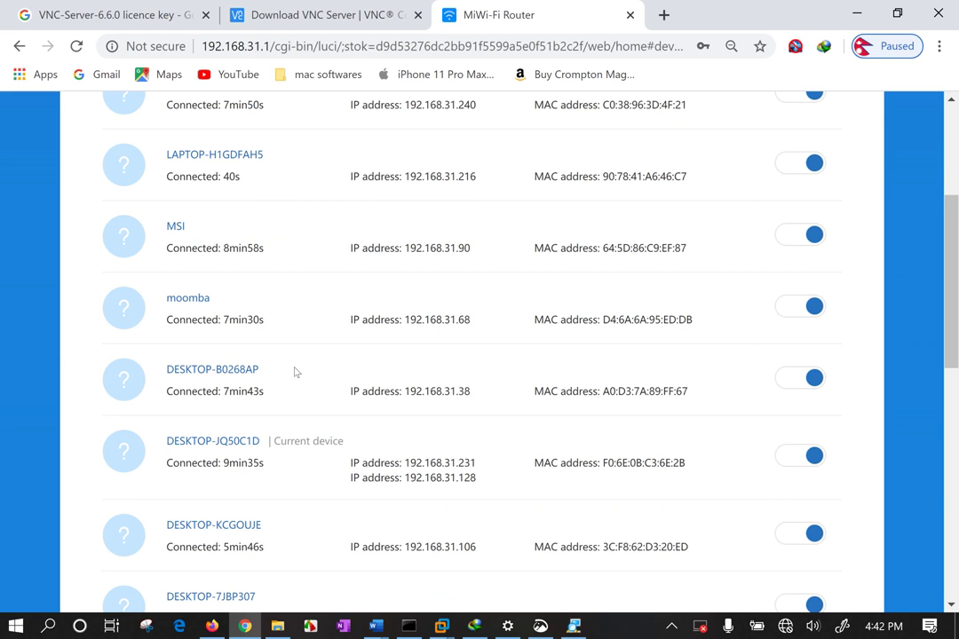
scroll(288, 370, down, 8)
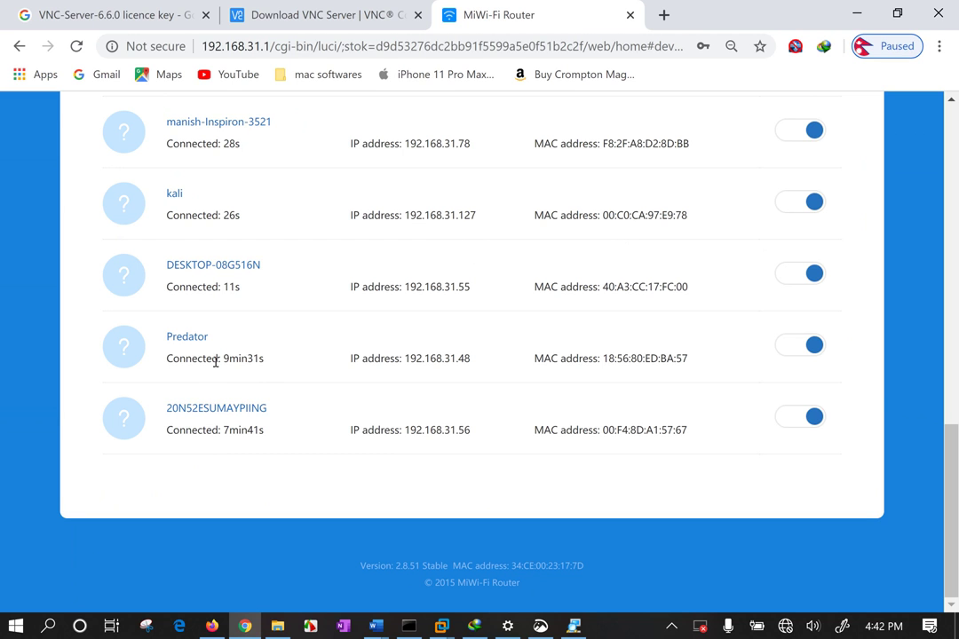
drag(215, 362, 265, 364)
scroll(479, 231, up, 10)
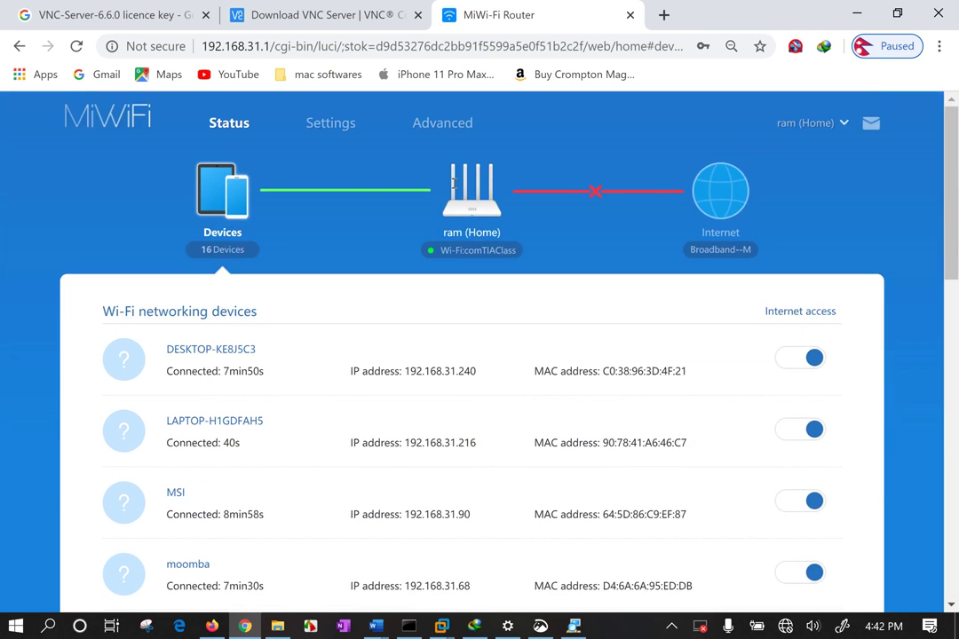
Close the router admin and VNC Server download tabs and switch to the Windows 10 x64 VM
click(629, 14)
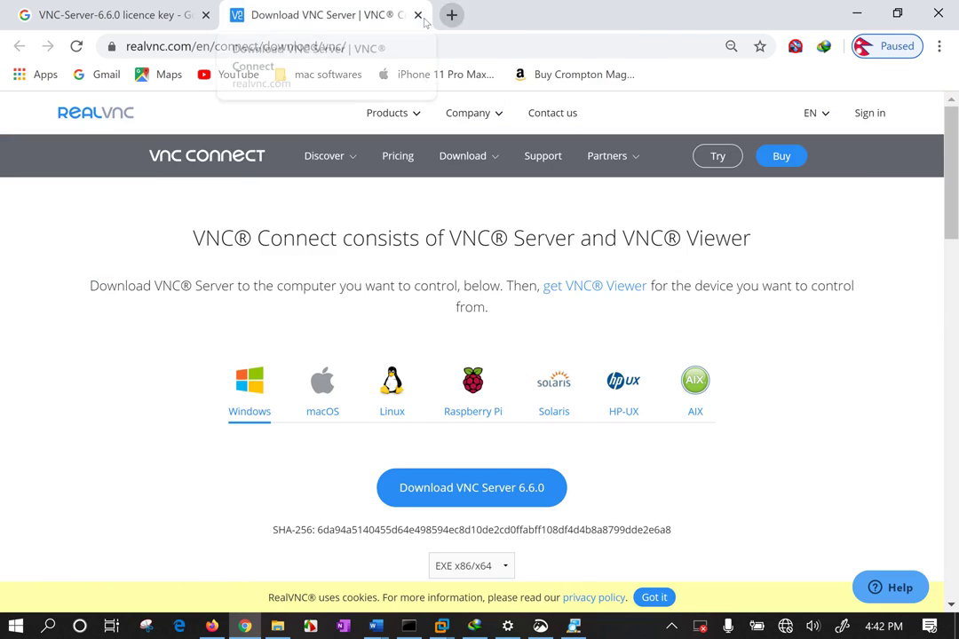
click(418, 14)
click(574, 626)
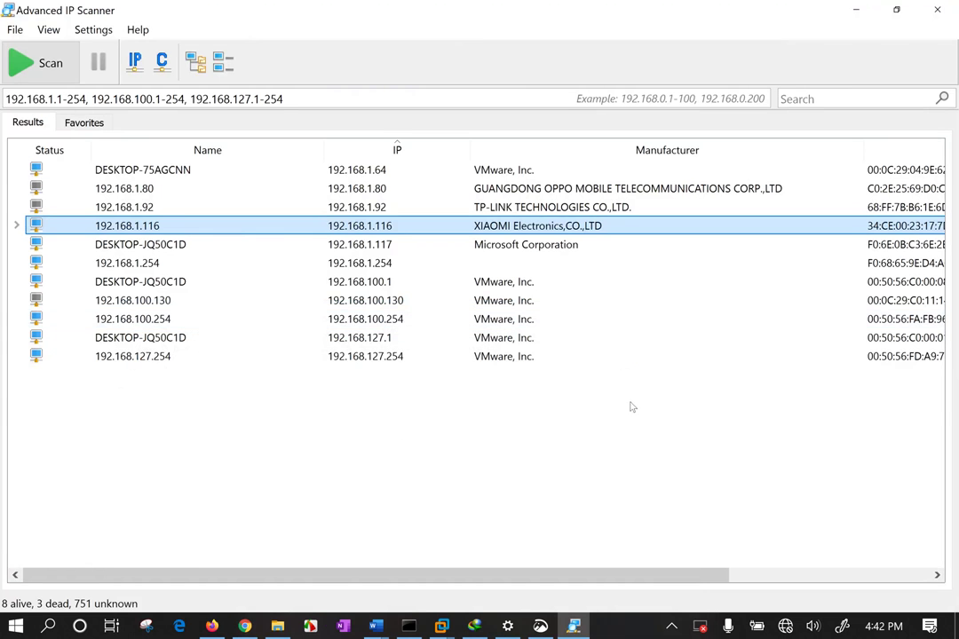
key(alt+Tab)
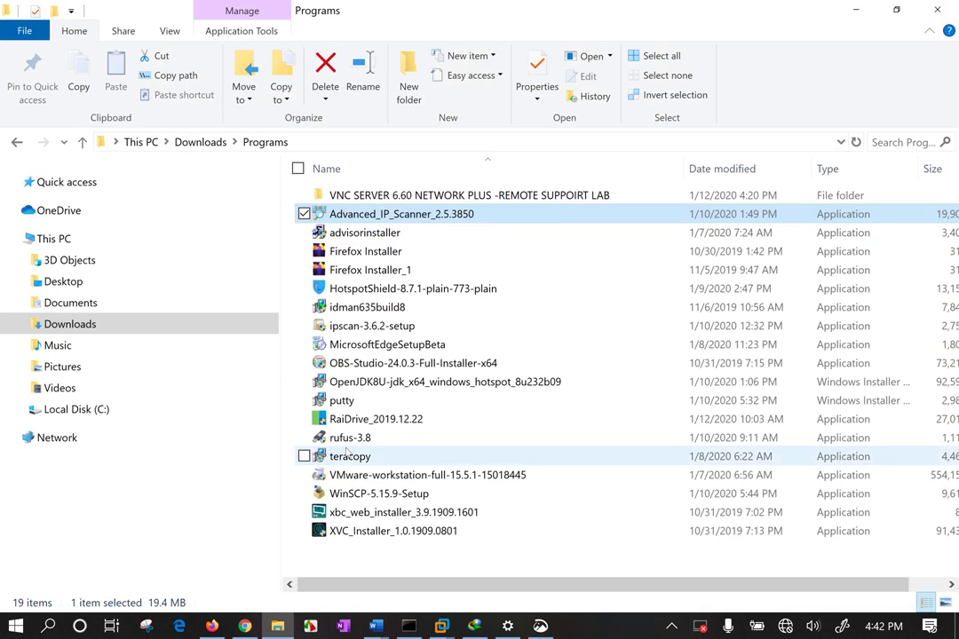
key(super+d)
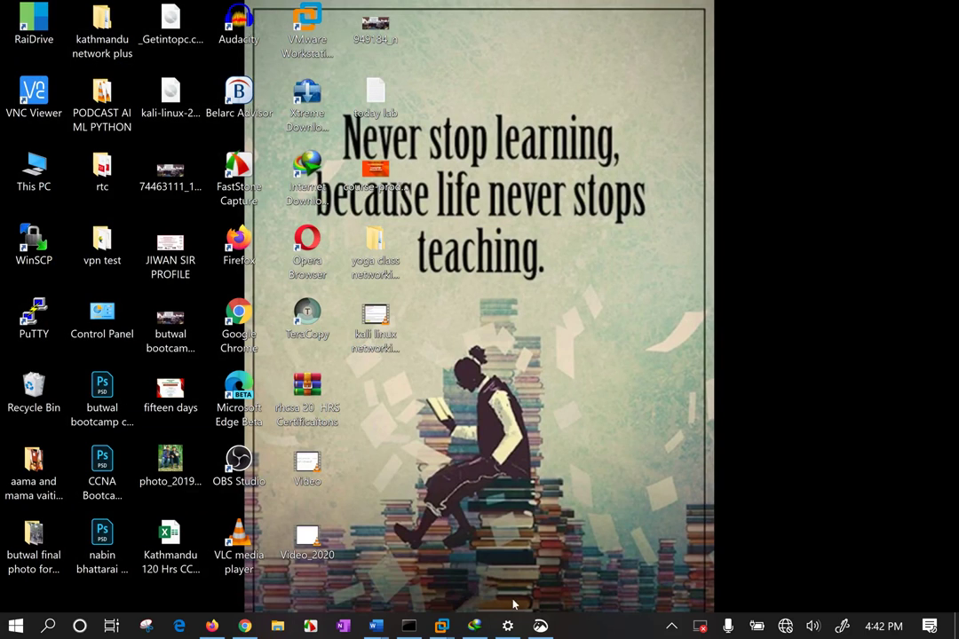
mouse_move(442, 626)
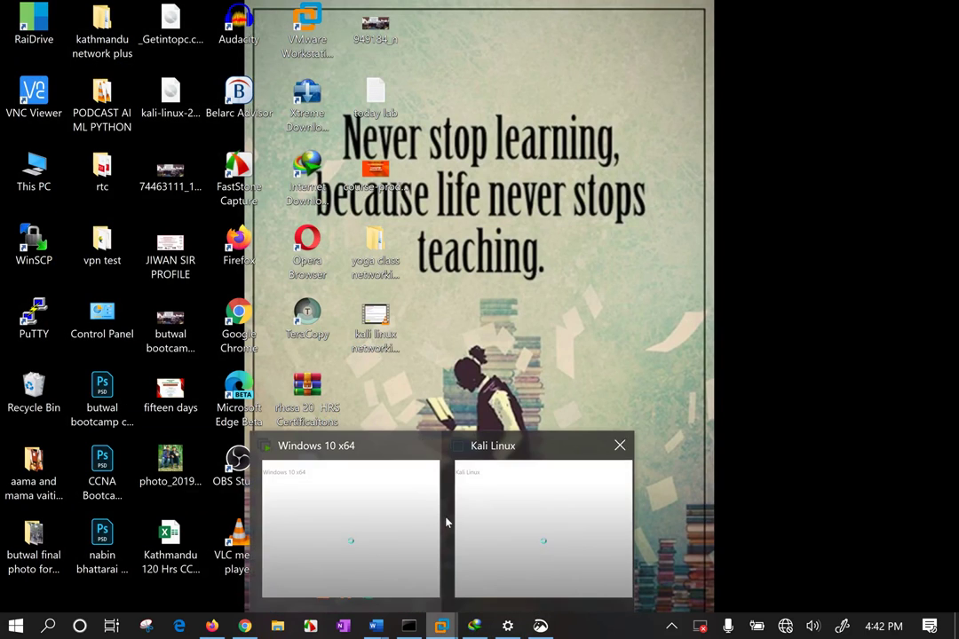
click(346, 501)
Dismiss the open-with prompt, nudge the VNC Server window, and check its Information Center
click(623, 186)
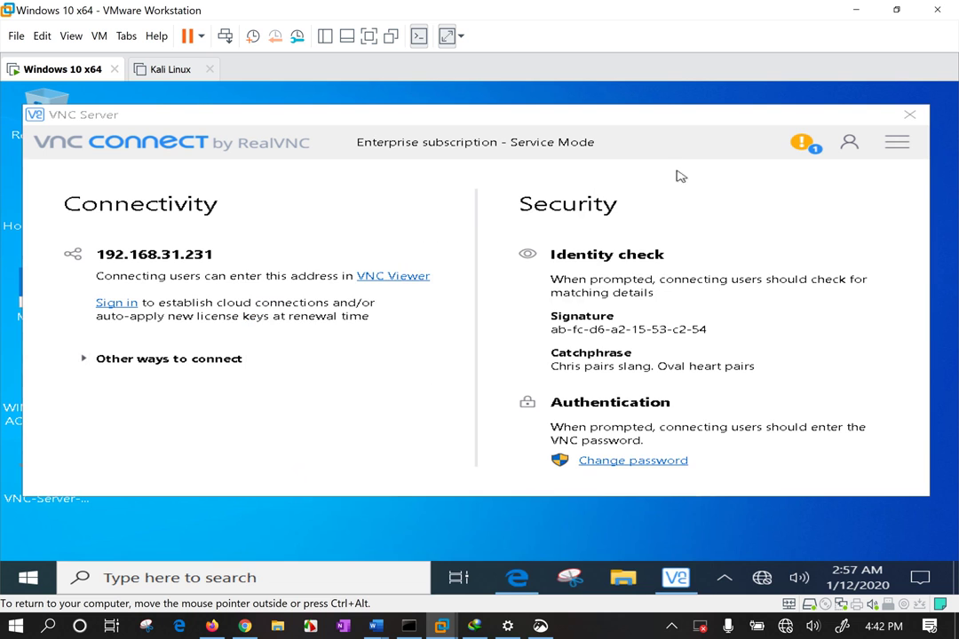
drag(409, 109, 403, 113)
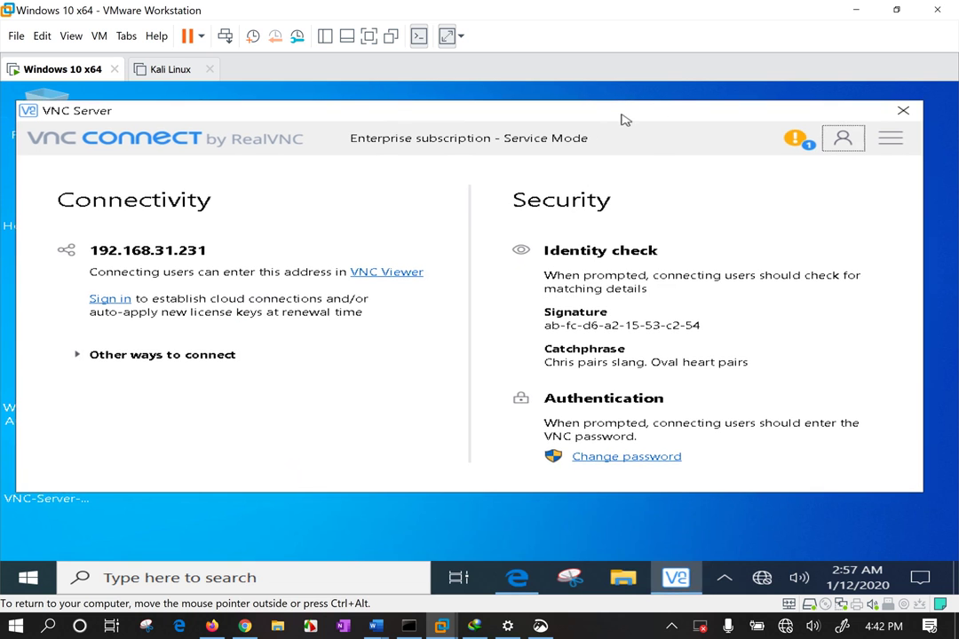
click(848, 138)
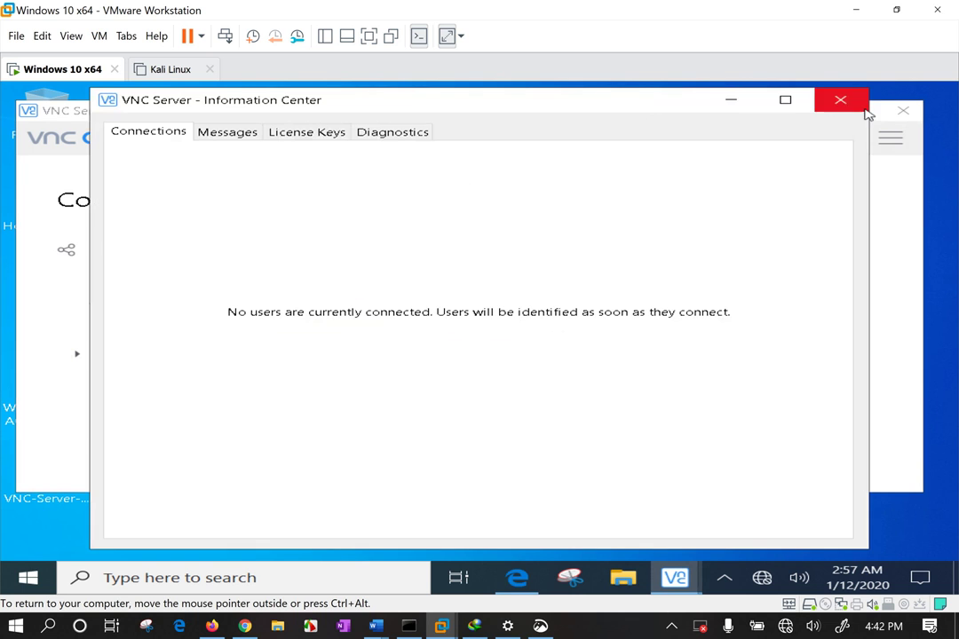
click(852, 101)
Choose Options… from VNC Server's main menu
click(890, 137)
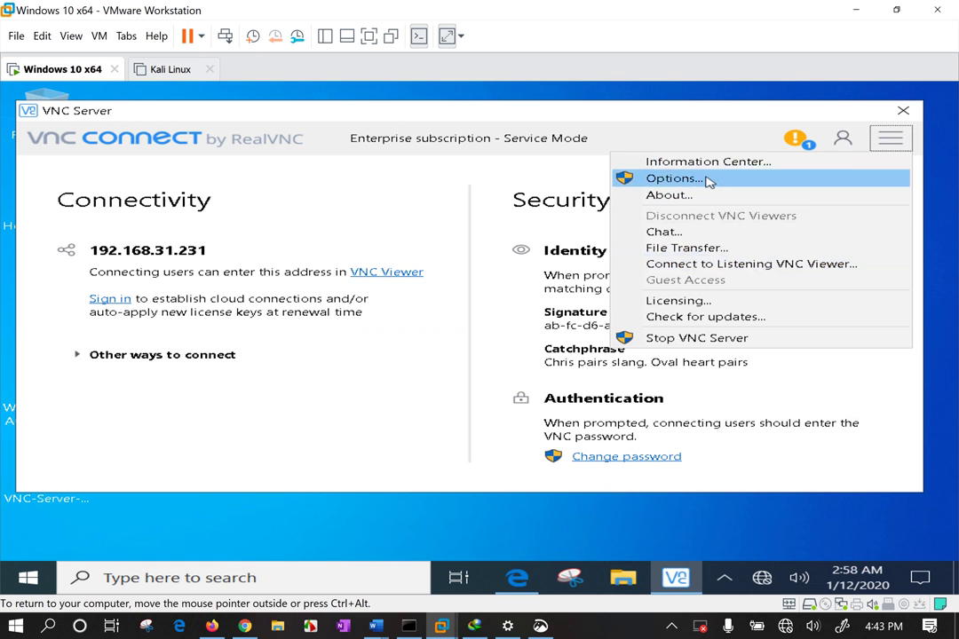
click(708, 181)
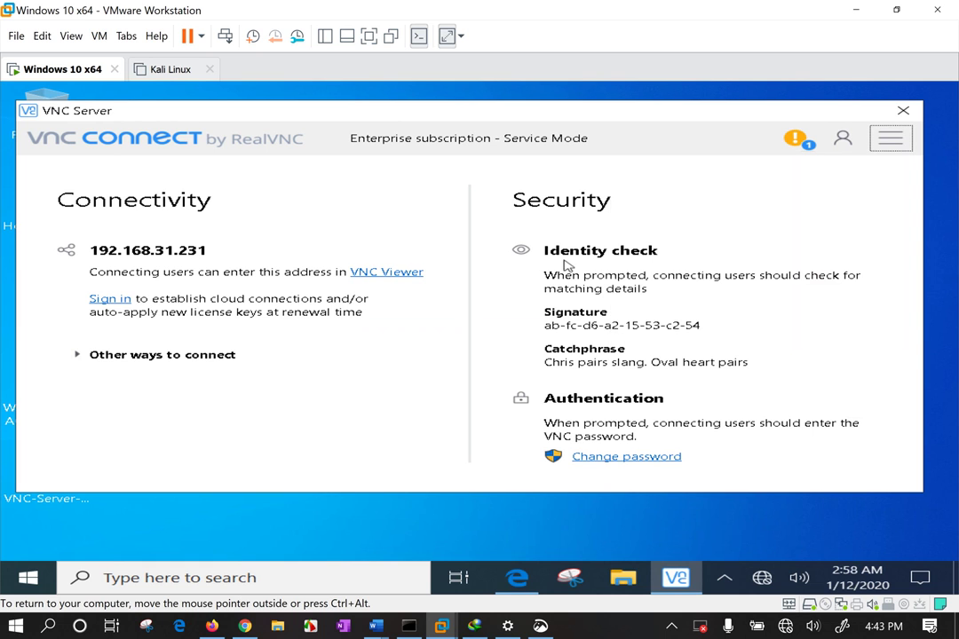
drag(563, 324, 558, 325)
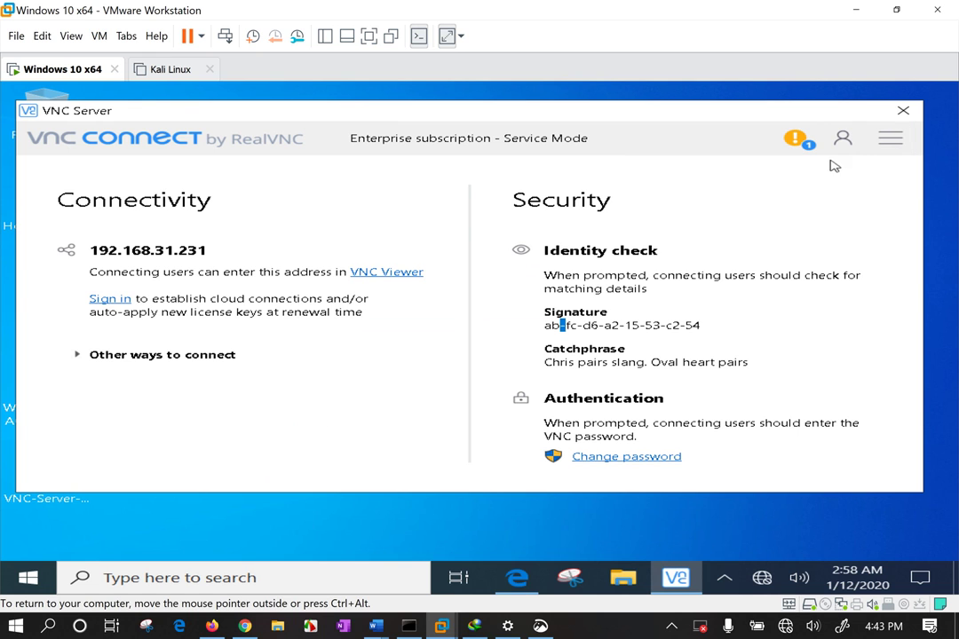
click(890, 138)
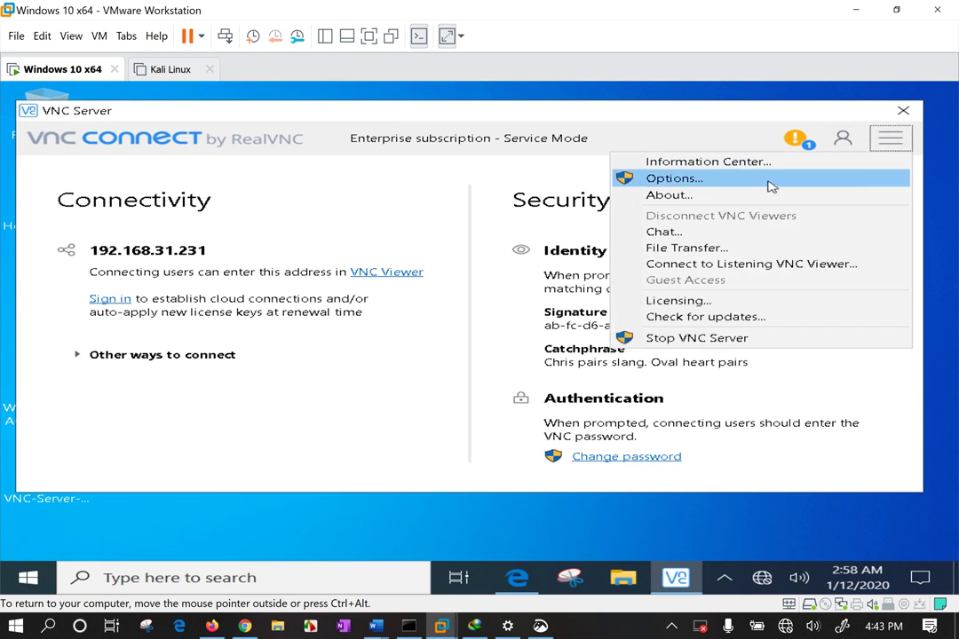
click(680, 183)
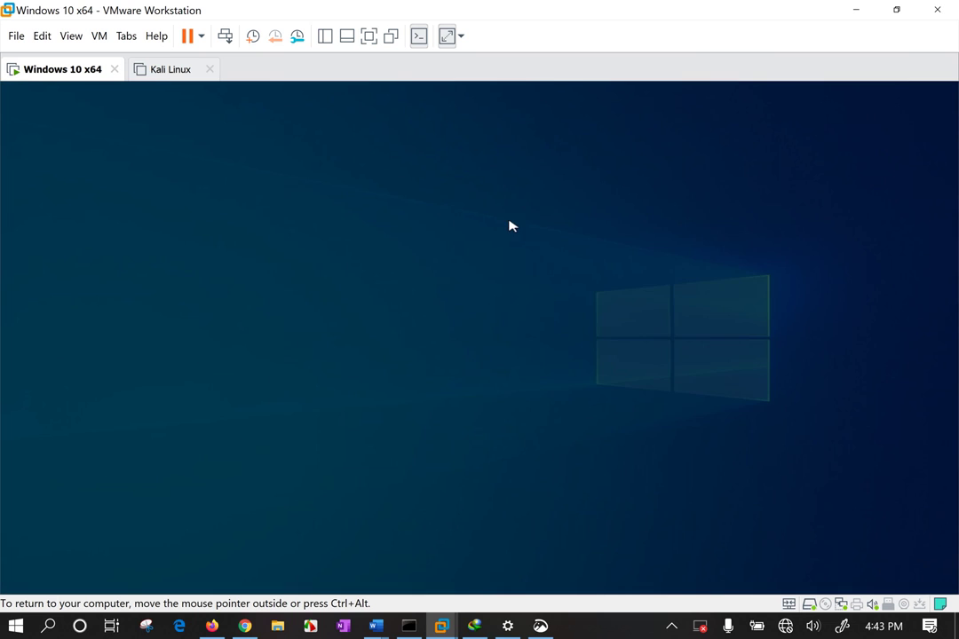
Approve the administrator prompt and go to VNC Server's Users & Permissions settings
click(363, 442)
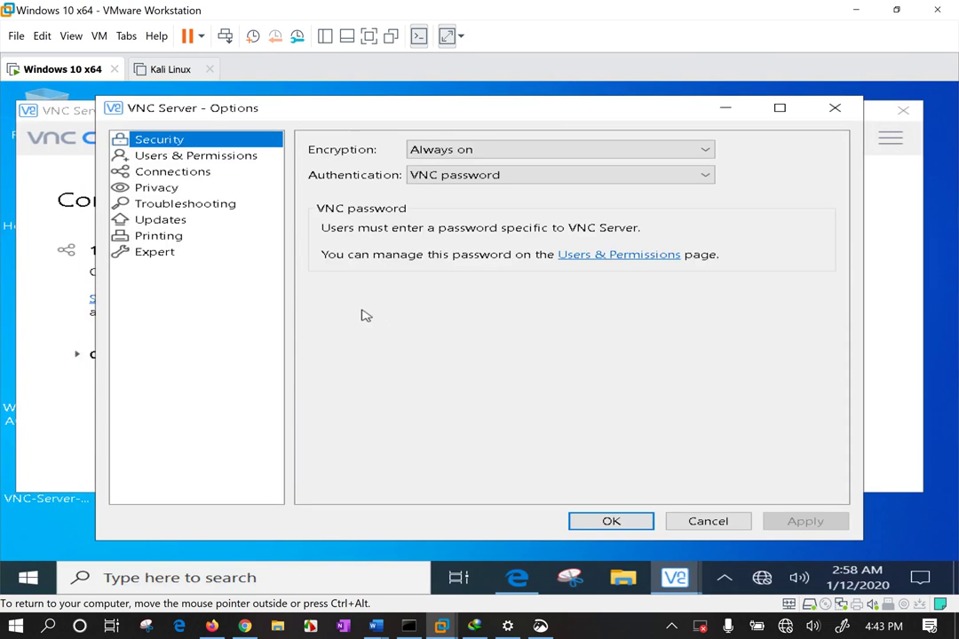
click(177, 160)
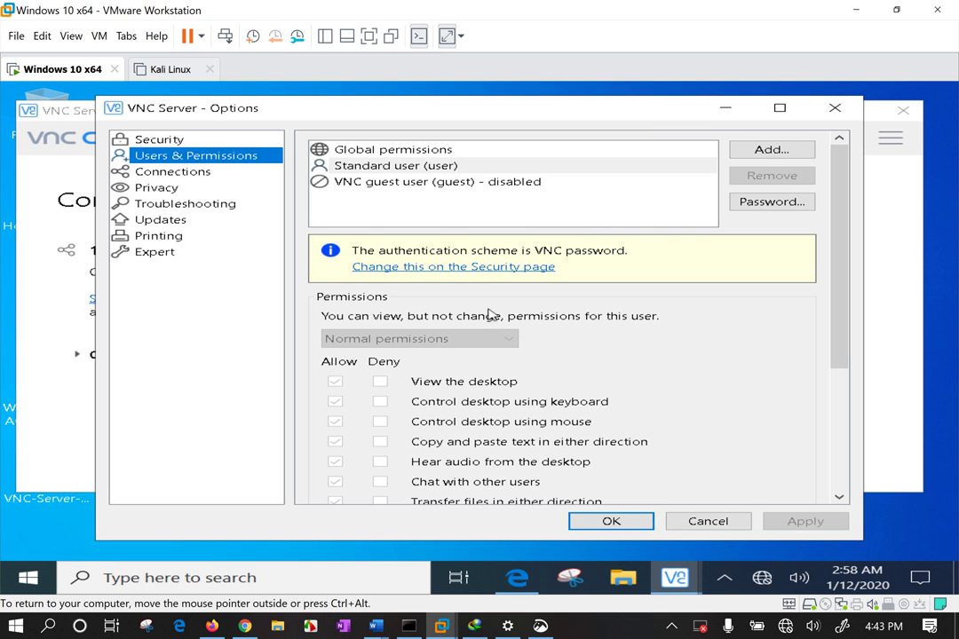
scroll(533, 364, down, 5)
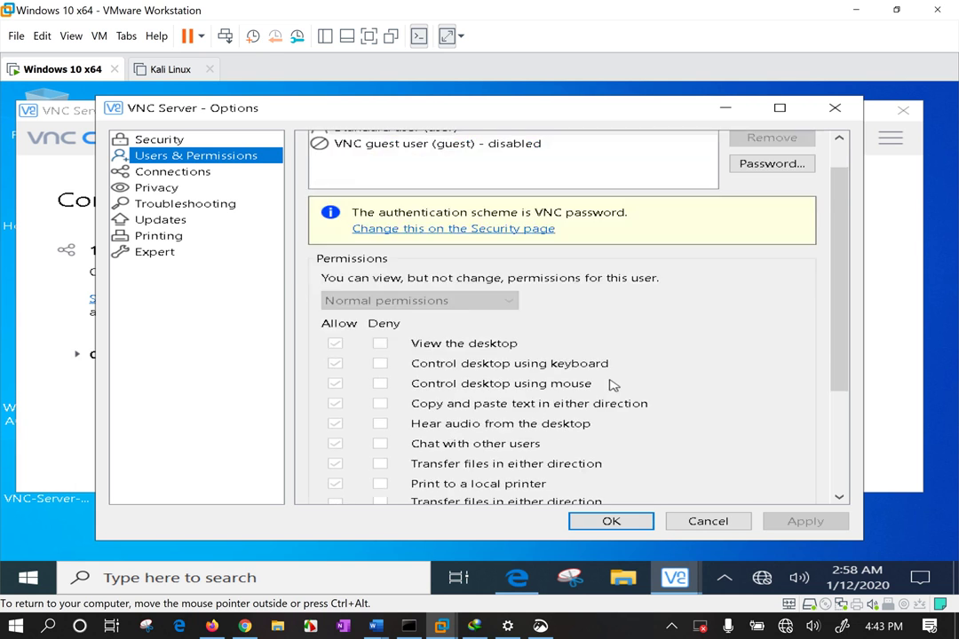
scroll(550, 320, up, 5)
Review Global permissions with keyboard and mouse control all enabled, and close Options with OK
click(437, 167)
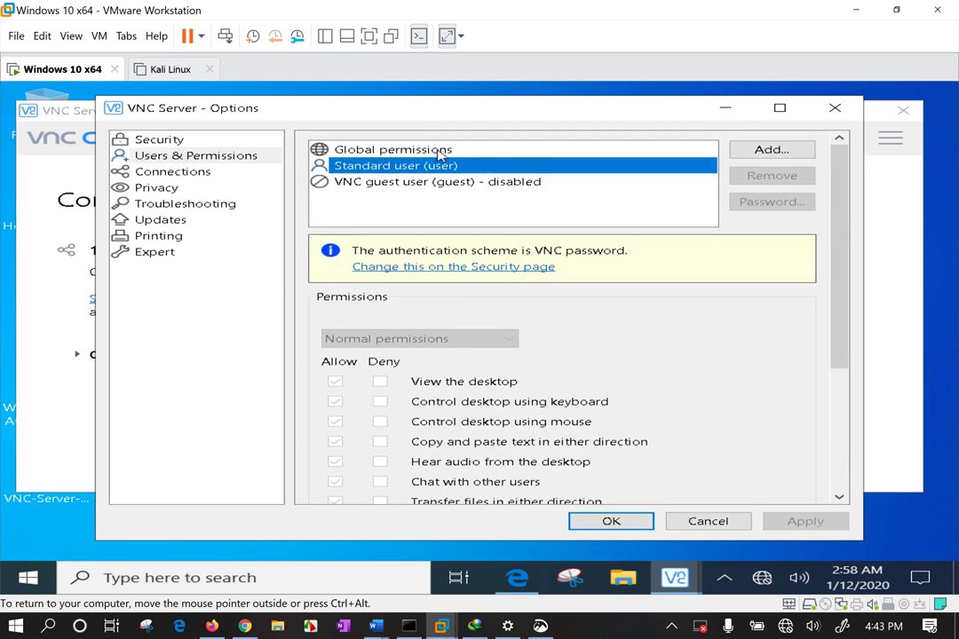
click(441, 151)
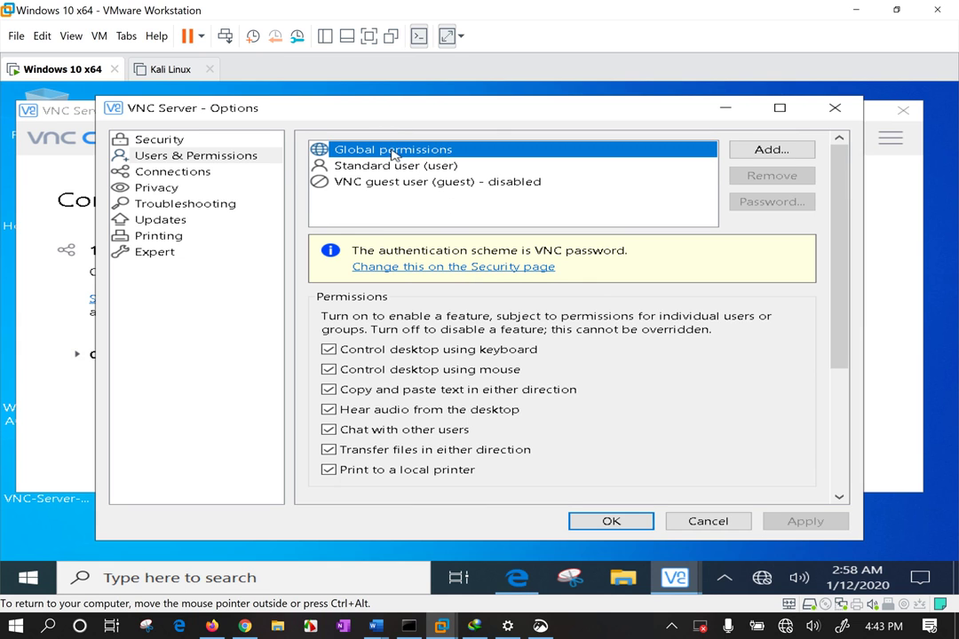
scroll(503, 271, down, 3)
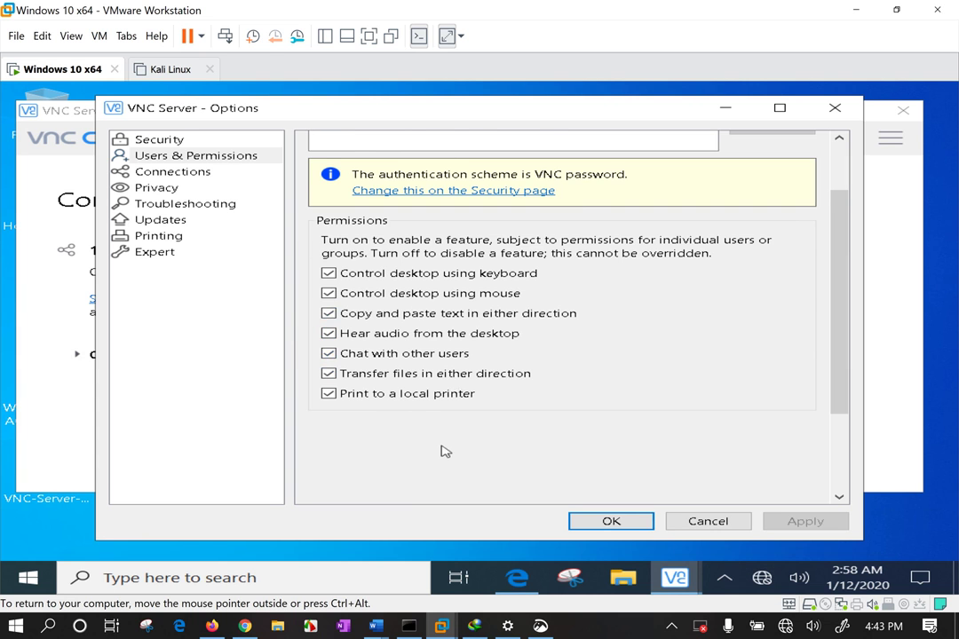
scroll(488, 396, up, 2)
scroll(490, 385, down, 2)
scroll(493, 378, up, 2)
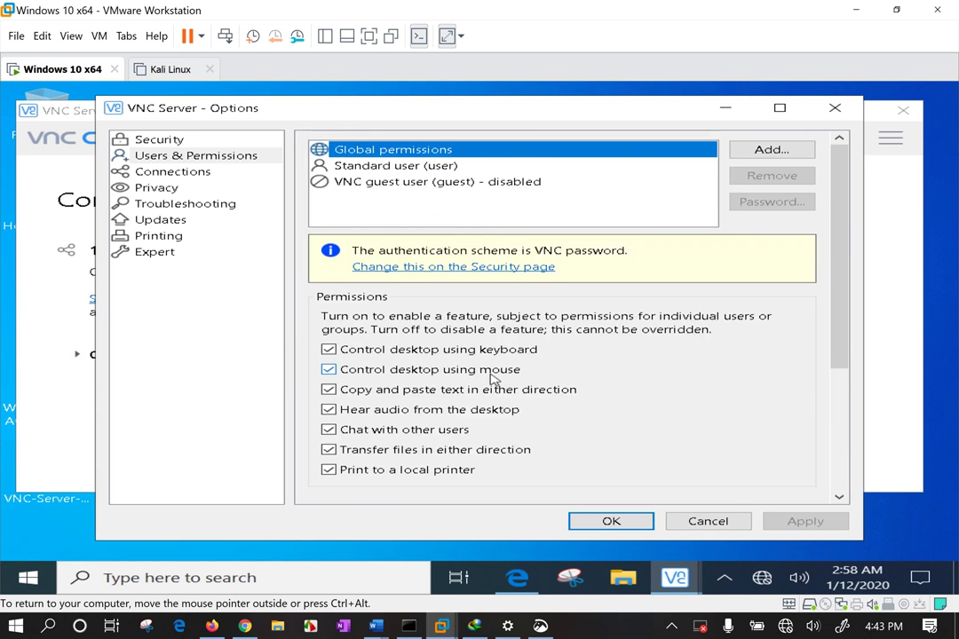
click(611, 523)
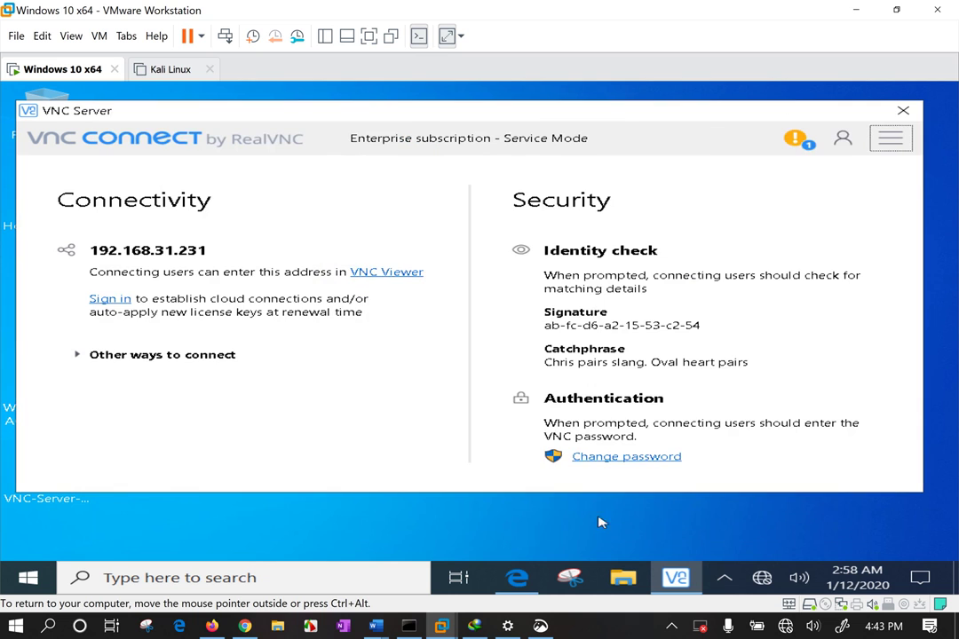
Expand 'Other ways to connect', select the IP 192.168.31.231, and minimize the VM window
click(162, 356)
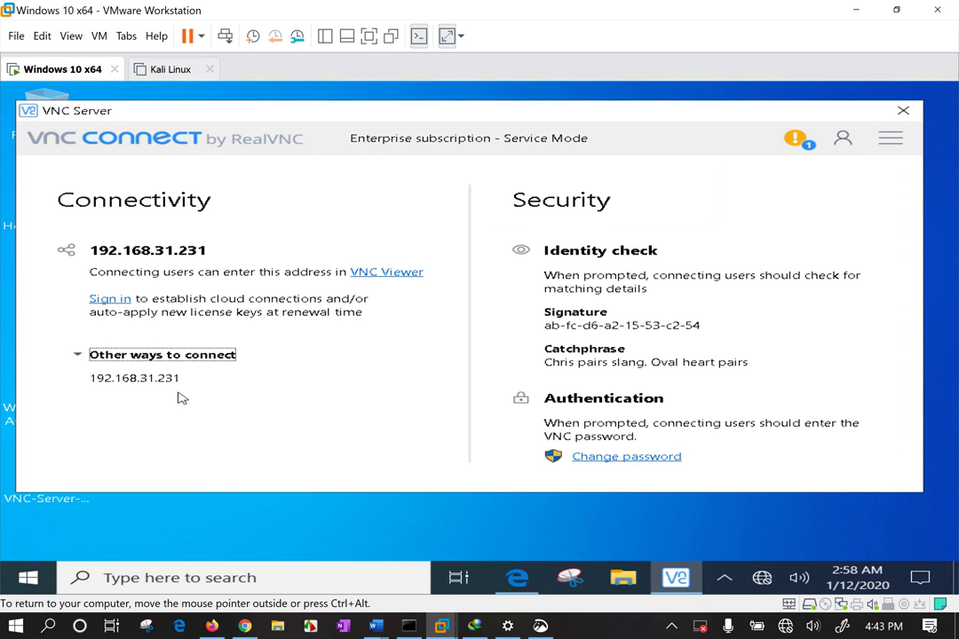
drag(165, 379, 108, 368)
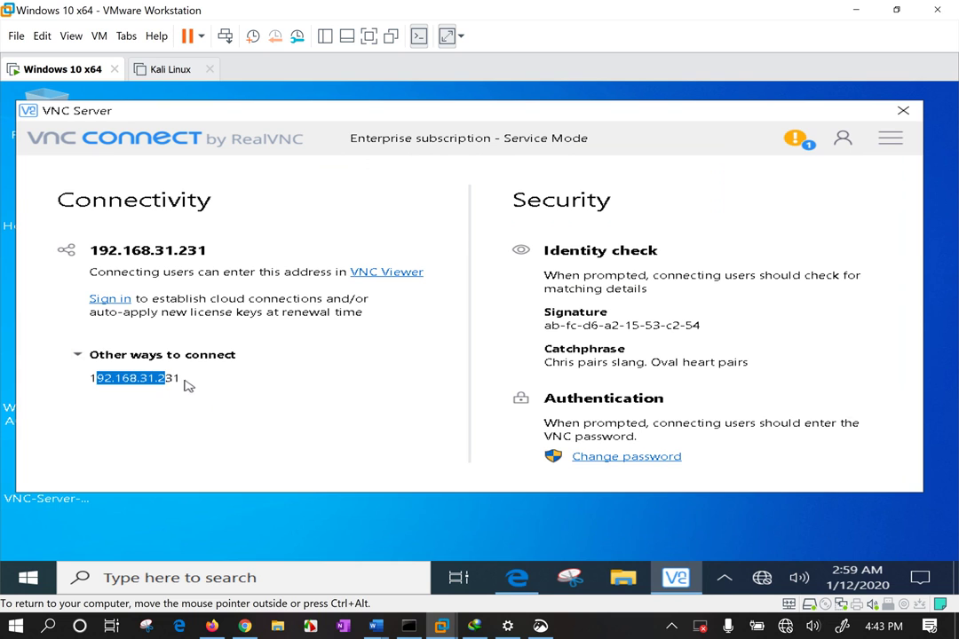
drag(181, 378, 88, 378)
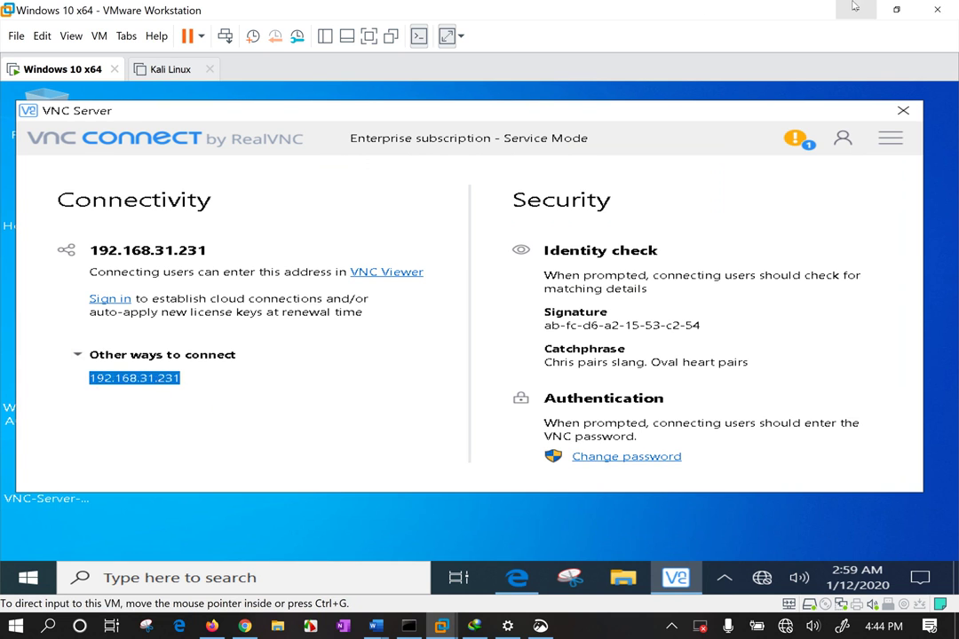
click(858, 10)
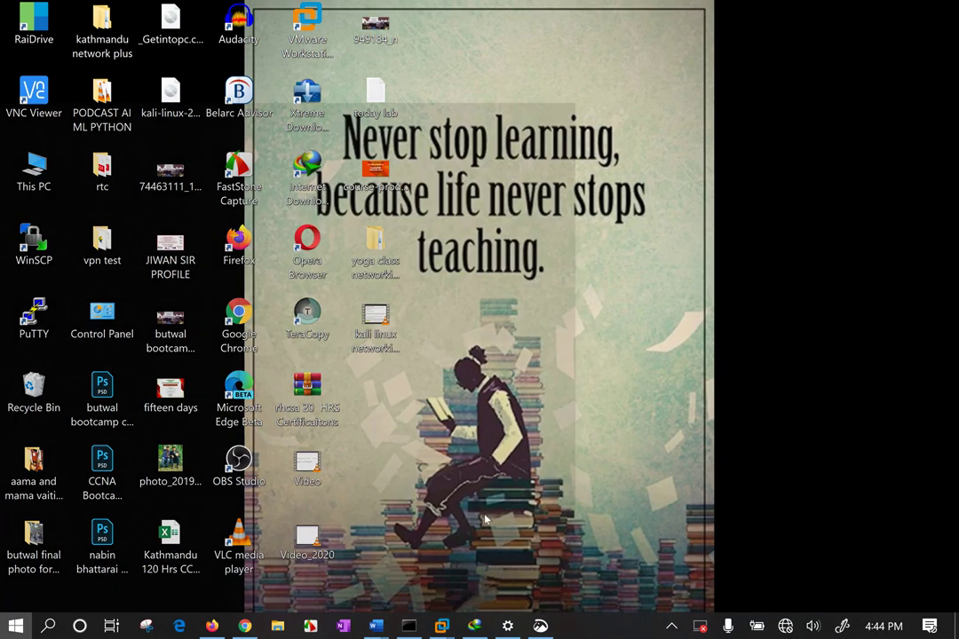
Launch VNC Viewer by searching 'vnc' in the Start menu
key(super)
text(vmc)
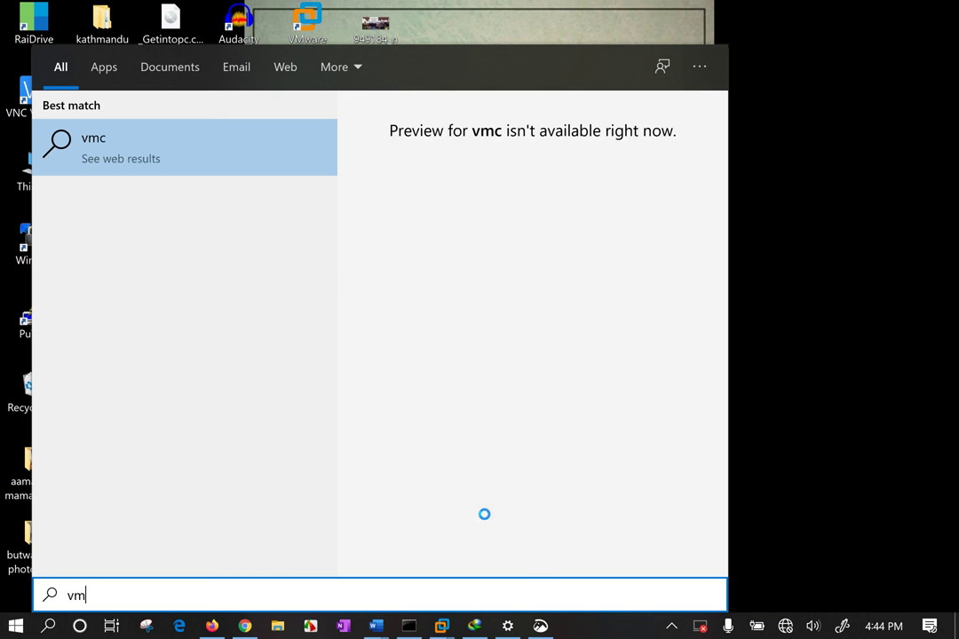
key(BackSpace)
text(nc)
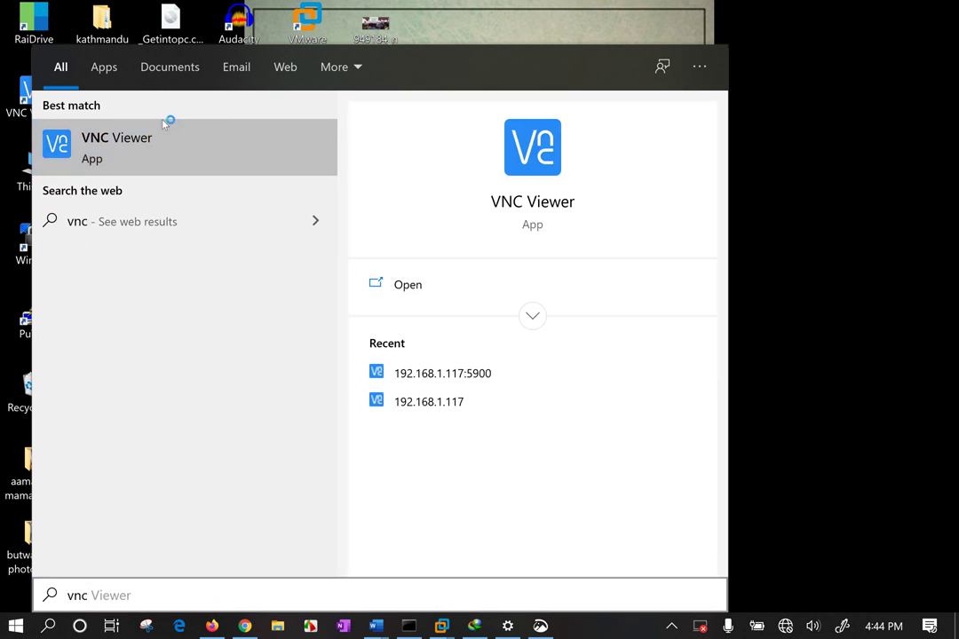
click(165, 122)
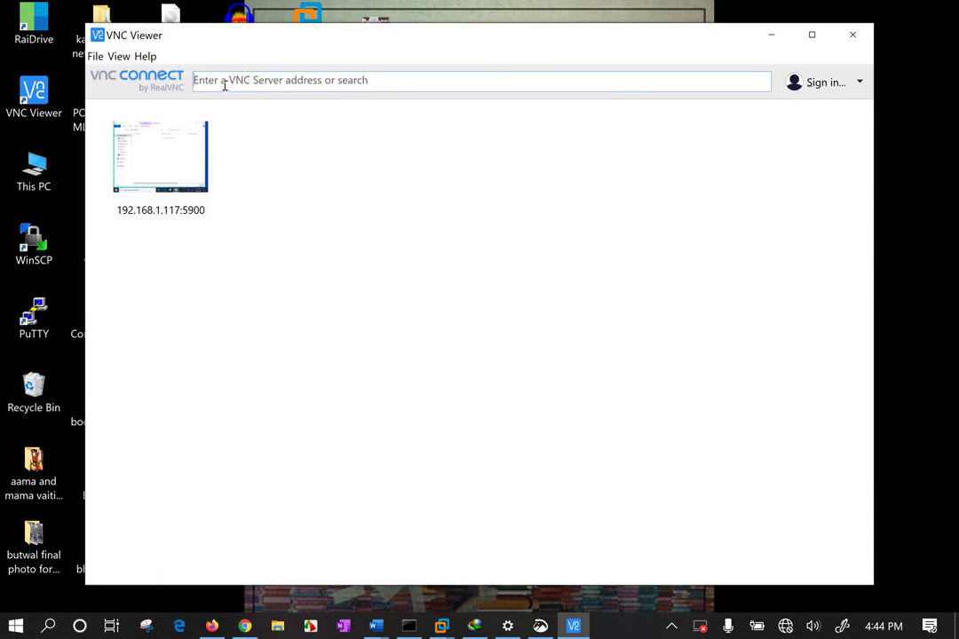
Enter the server address 192.168.31.231, checked against the VM, and connect
click(225, 84)
text(192.168)
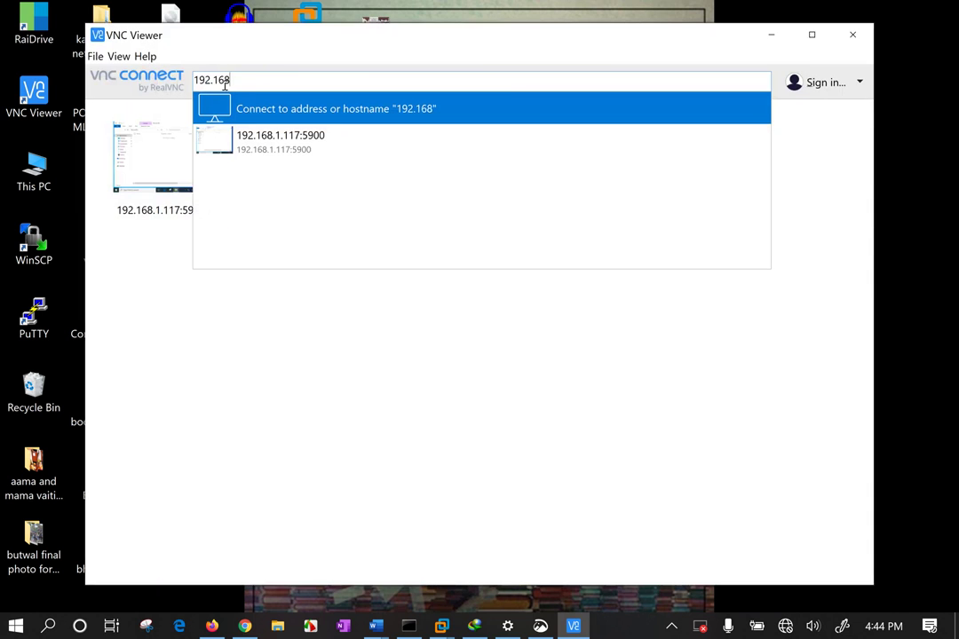
text(.31.)
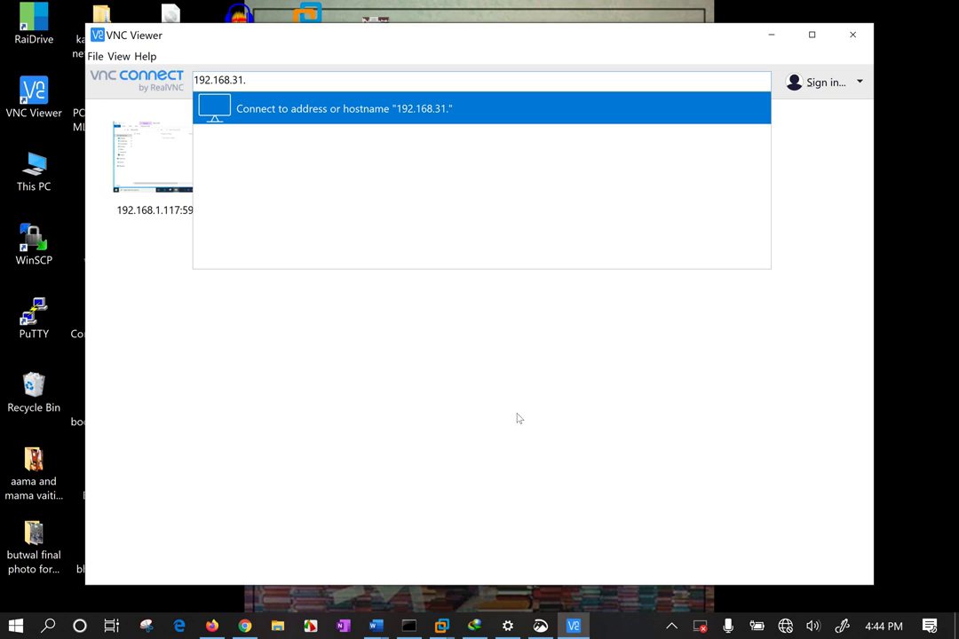
click(441, 626)
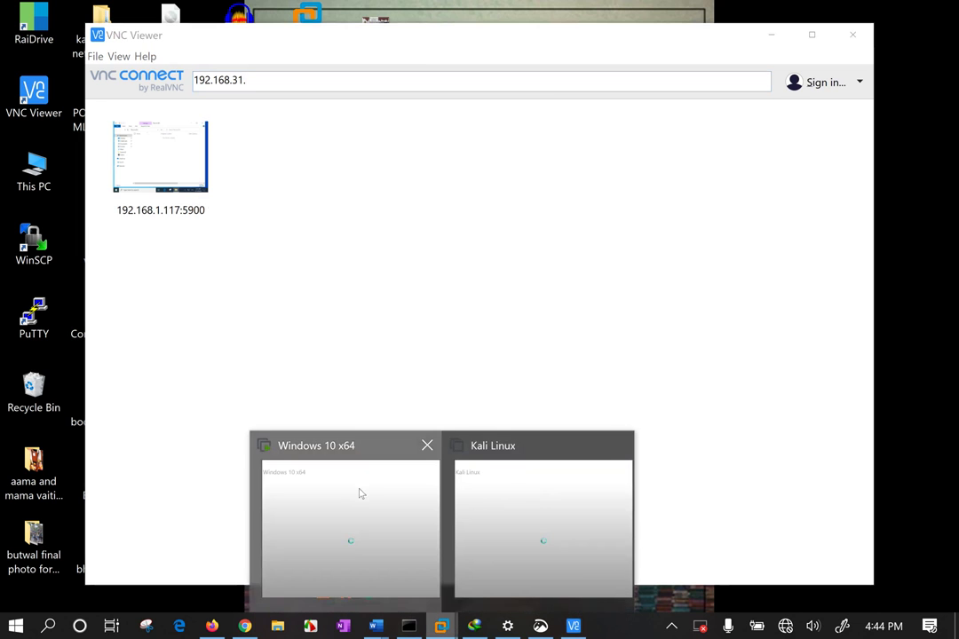
click(360, 493)
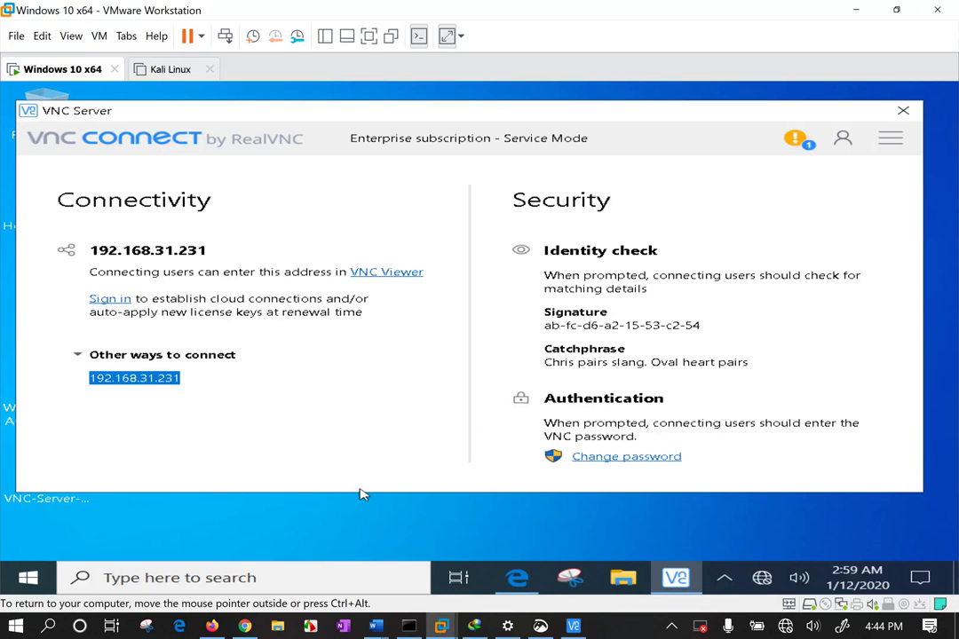
click(855, 10)
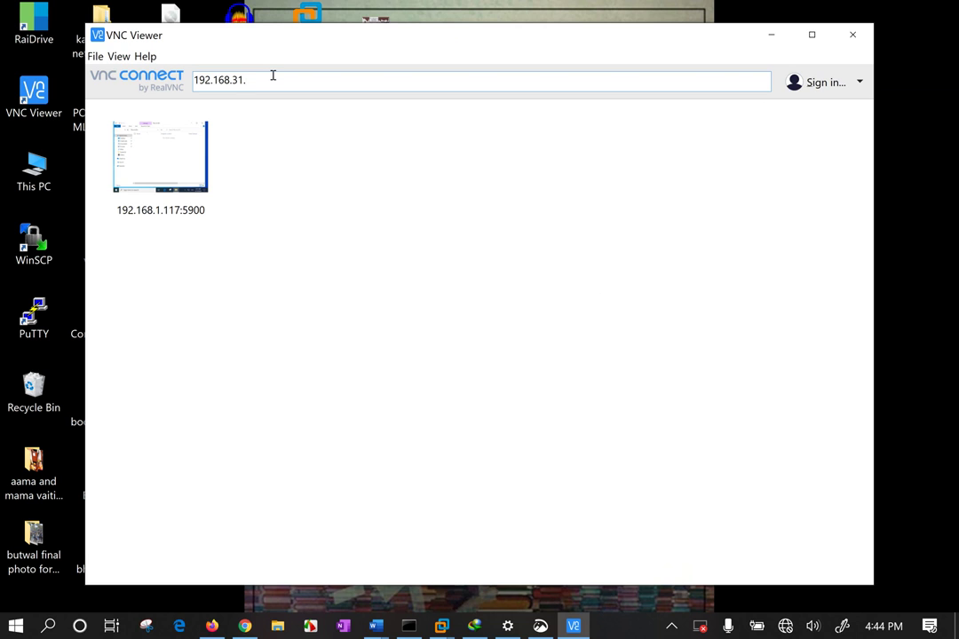
text(3)
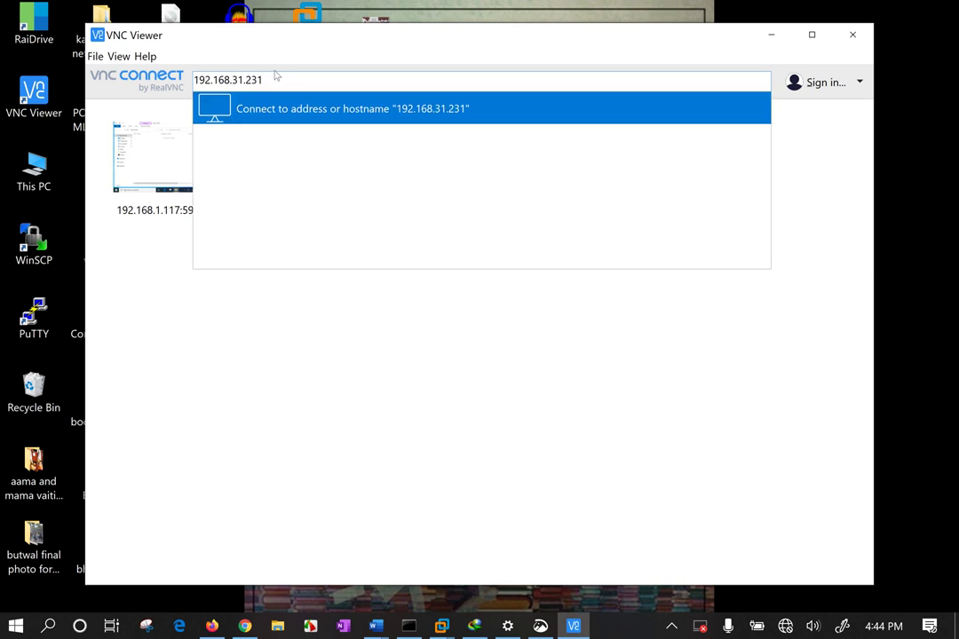
text(1)
key(Return)
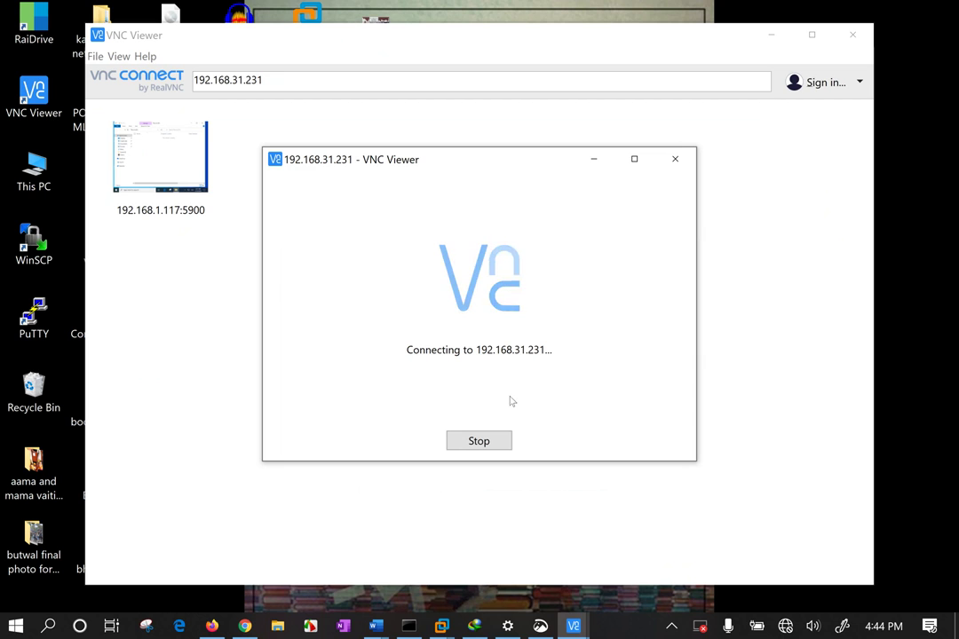
Cancel the stalled attempt and reconnect VNC Viewer to 192.168.31.231:5900
click(499, 441)
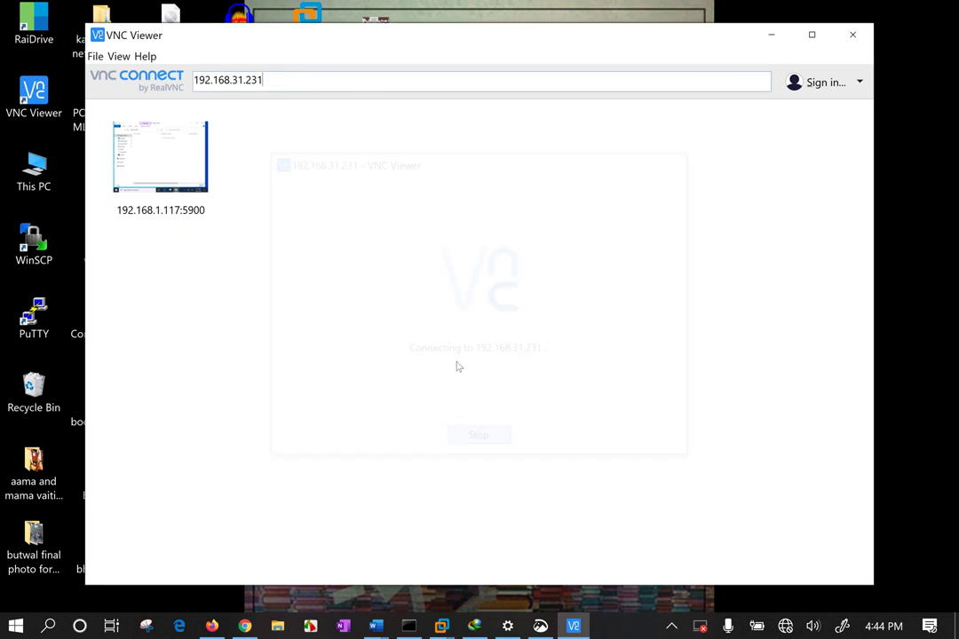
click(283, 84)
text(:5)
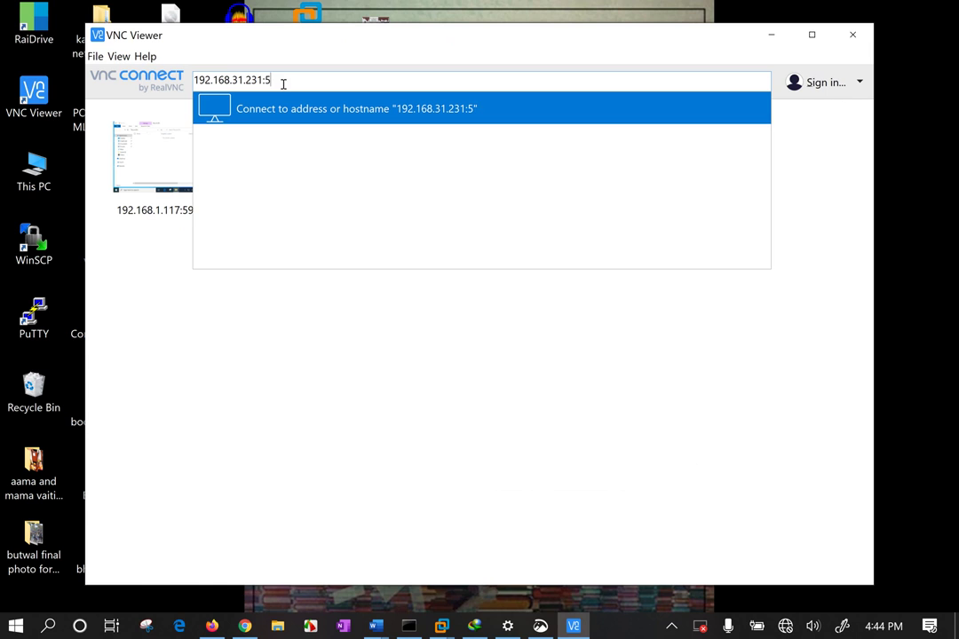
text(900)
key(Return)
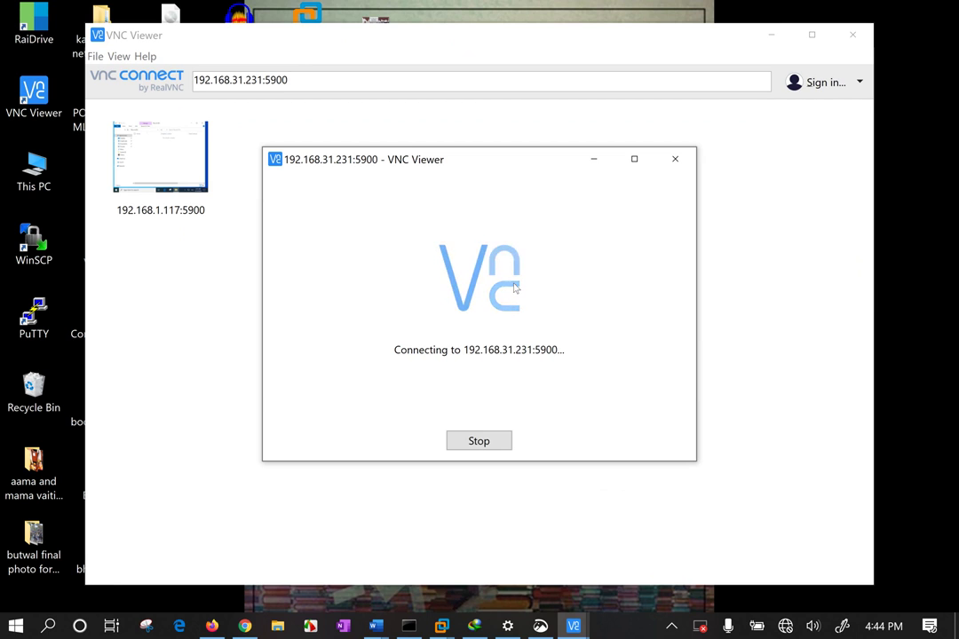
click(408, 627)
Run ipconfig on the host, mark its Wi-Fi IPv4 192.168.31.128, and close the console
text(ipconfig)
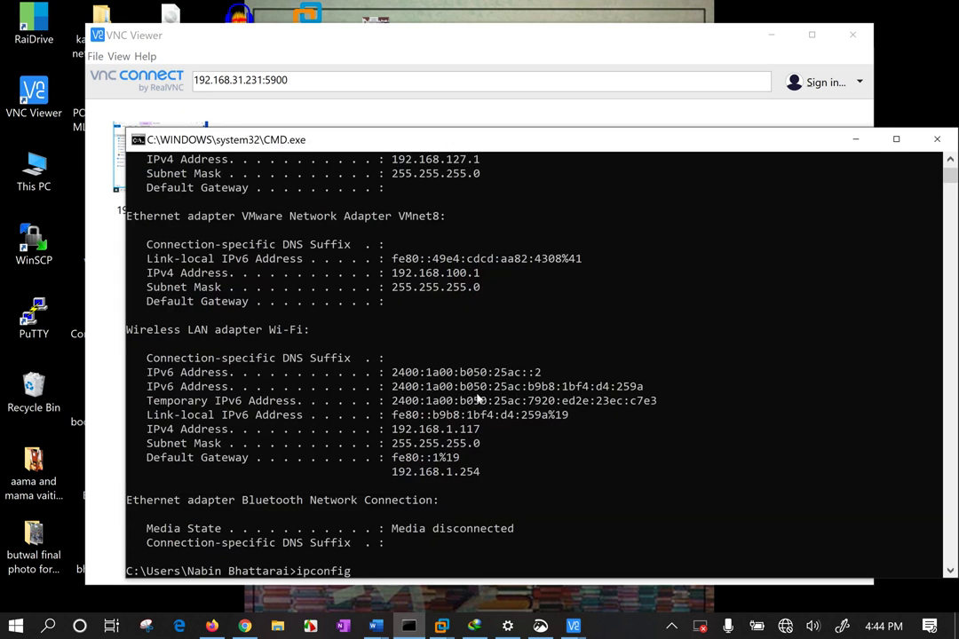
key(Return)
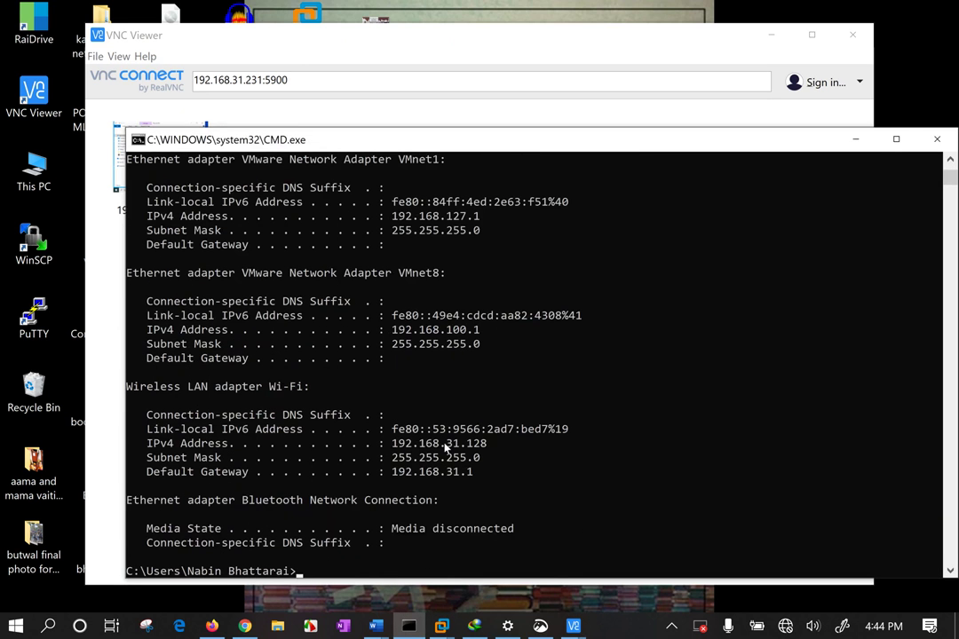
drag(428, 443, 513, 446)
click(935, 138)
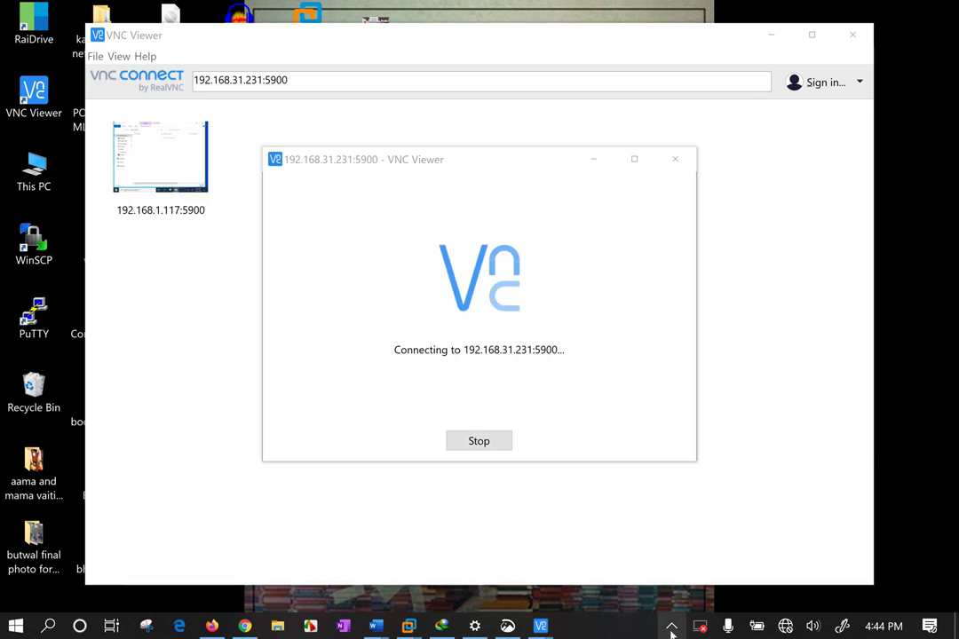
Check the Wi-Fi networks list and close Internet Download Manager
click(787, 626)
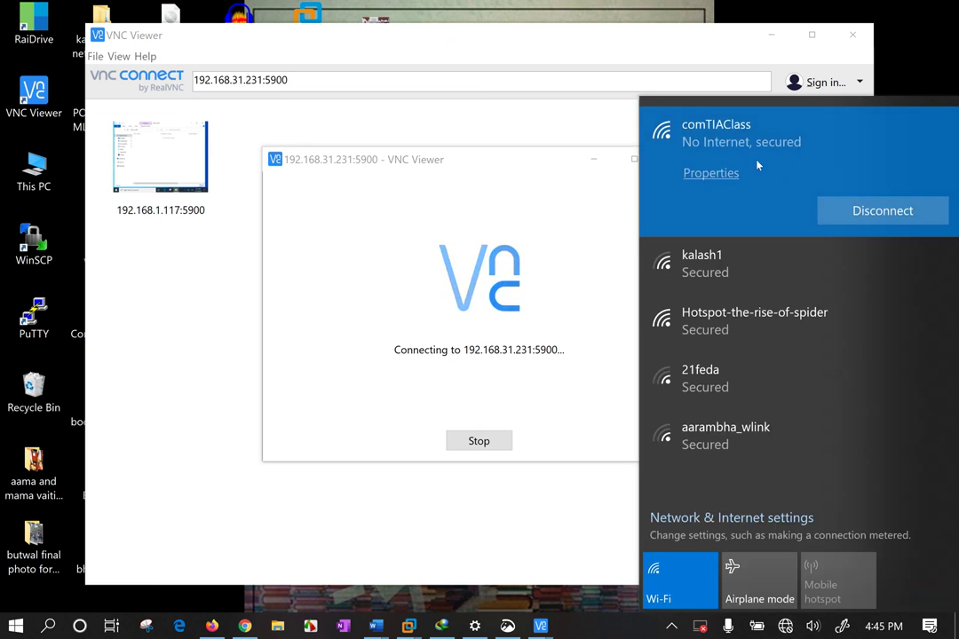
click(328, 256)
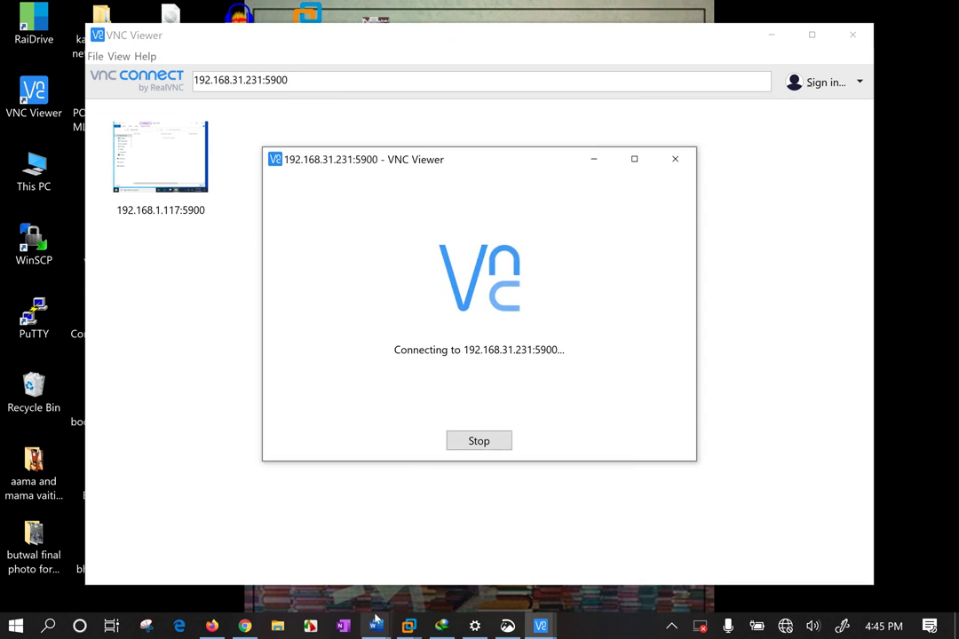
click(441, 627)
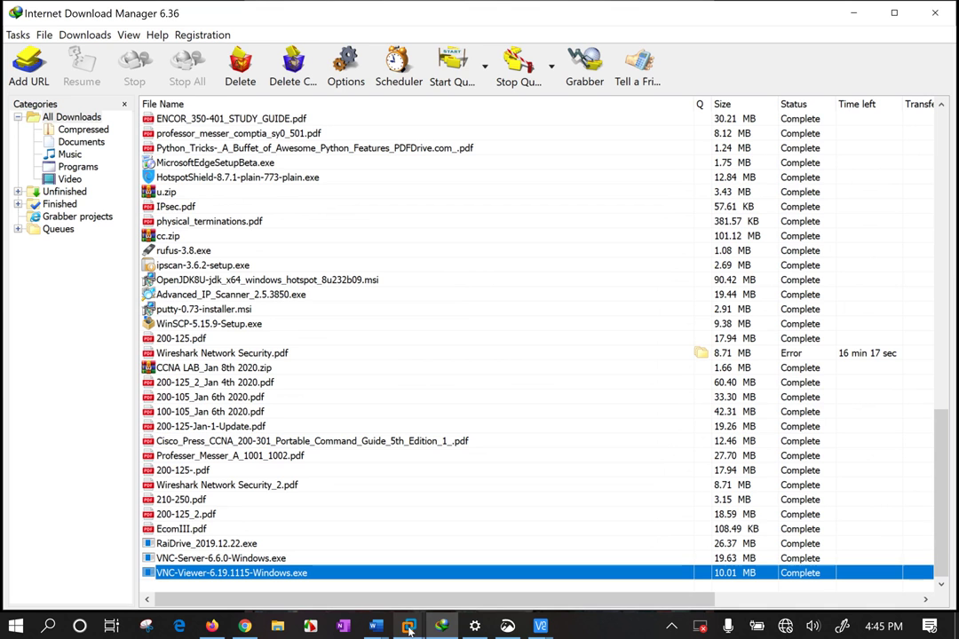
click(931, 22)
Switch to the Windows 10 x64 VM and select the address shown in VNC Server
mouse_move(409, 627)
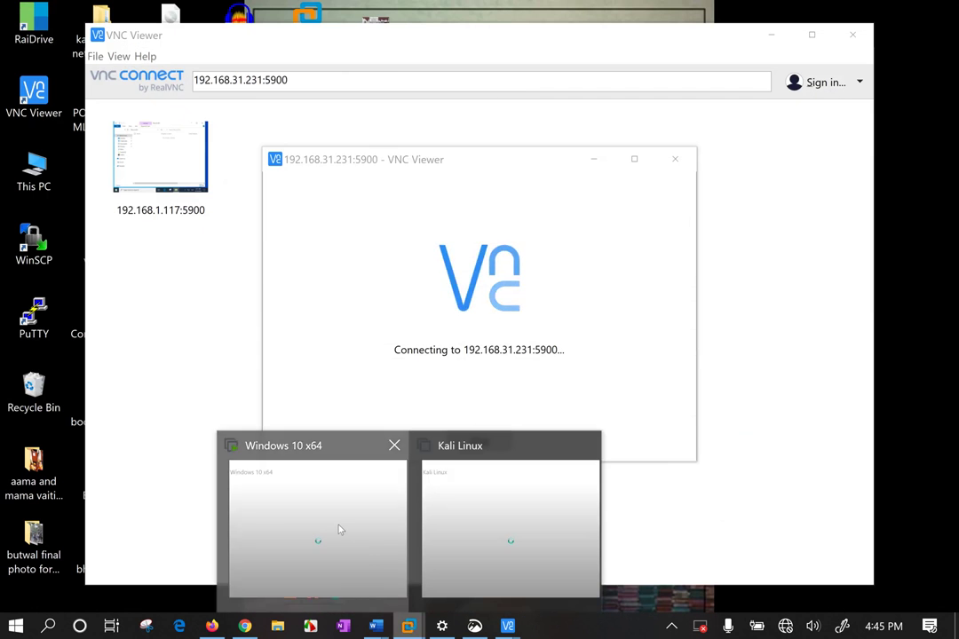
click(338, 530)
drag(173, 380, 88, 375)
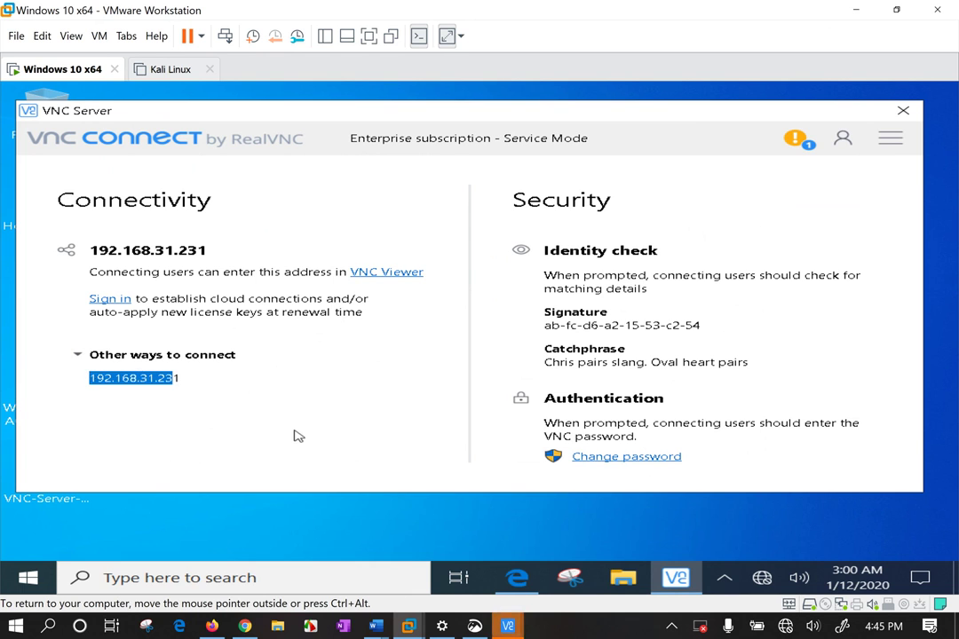
Run ipconfig in the VM to confirm 192.168.31.231 with gateway 192.168.31.1, then minimize it
key(super+r)
key(Return)
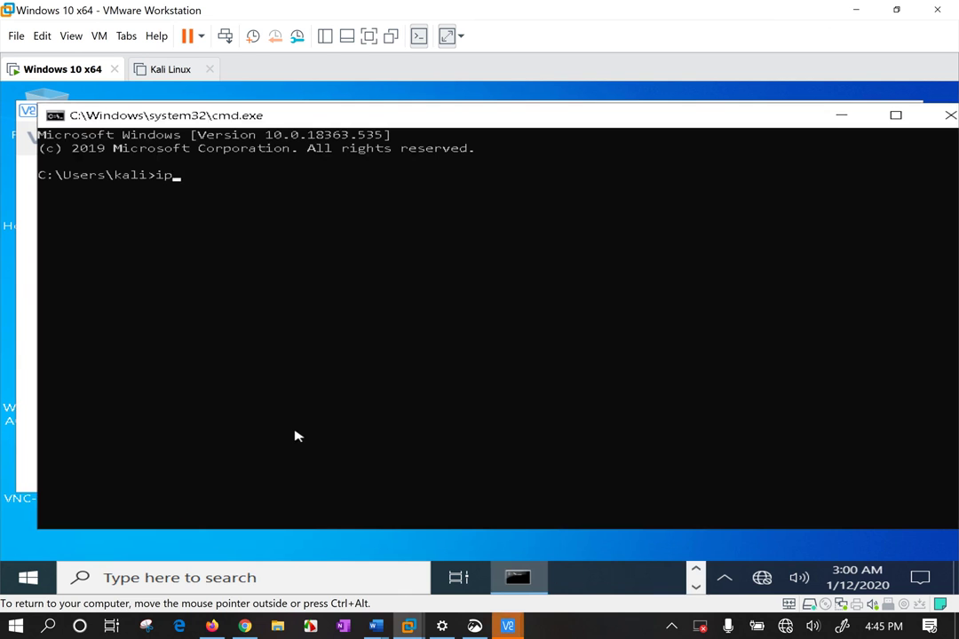
text(ipconfig)
key(Return)
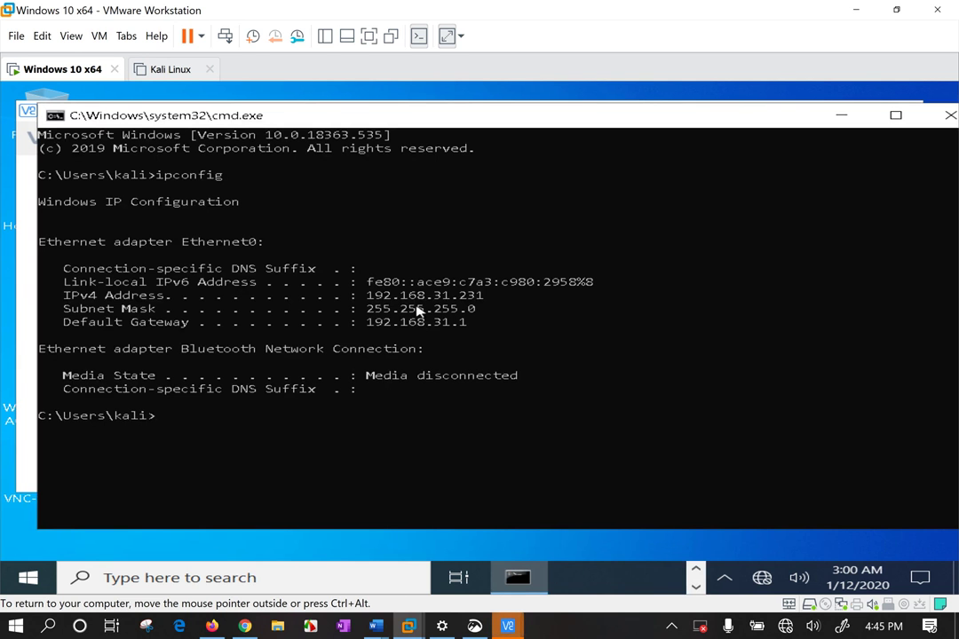
drag(367, 322, 450, 324)
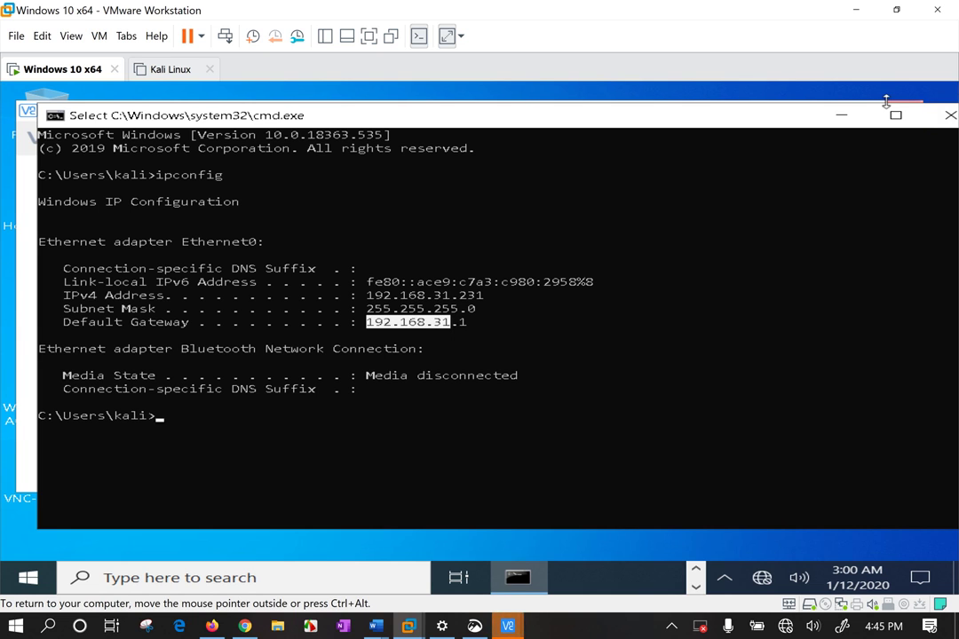
click(838, 120)
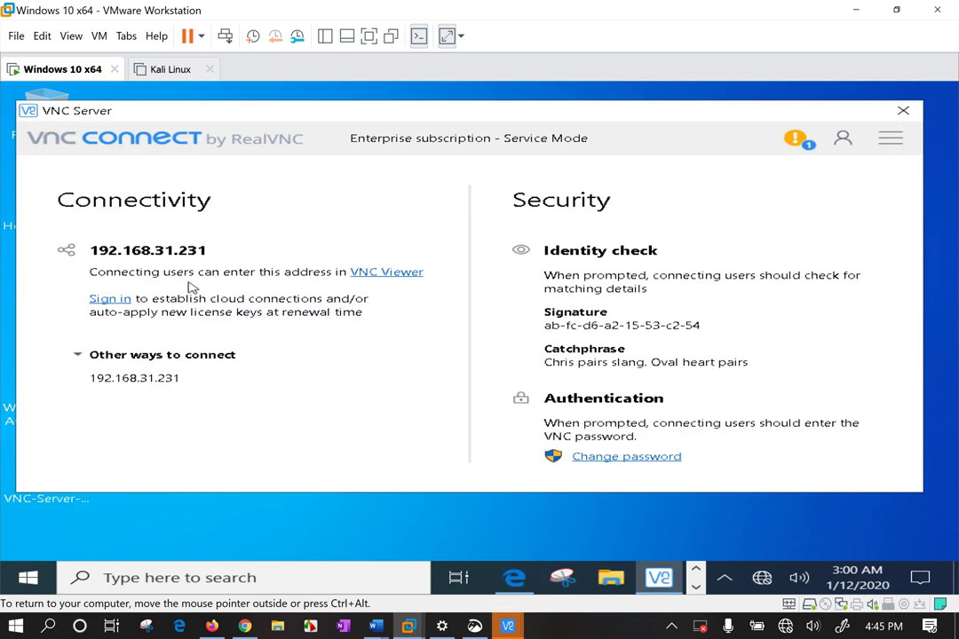
click(165, 536)
Turn off Windows Defender Firewall for both private and public networks in the VM
key(super)
text(firew)
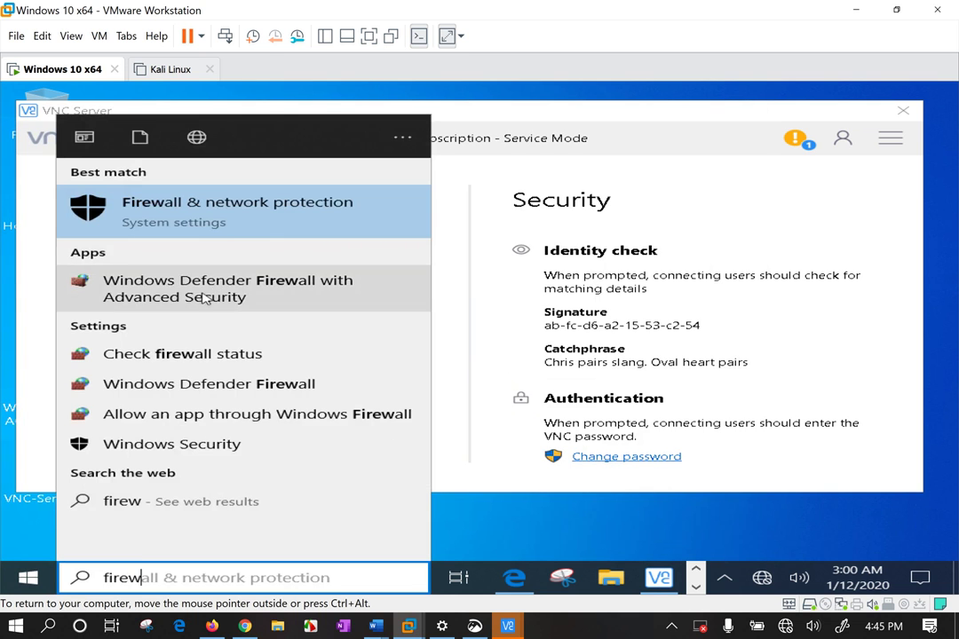
key(Escape)
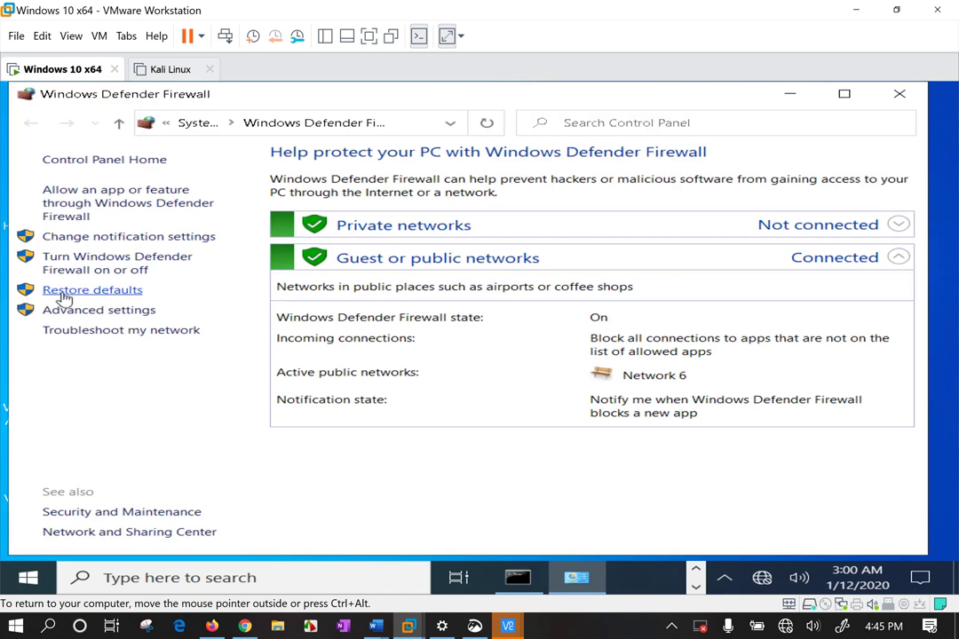
click(121, 269)
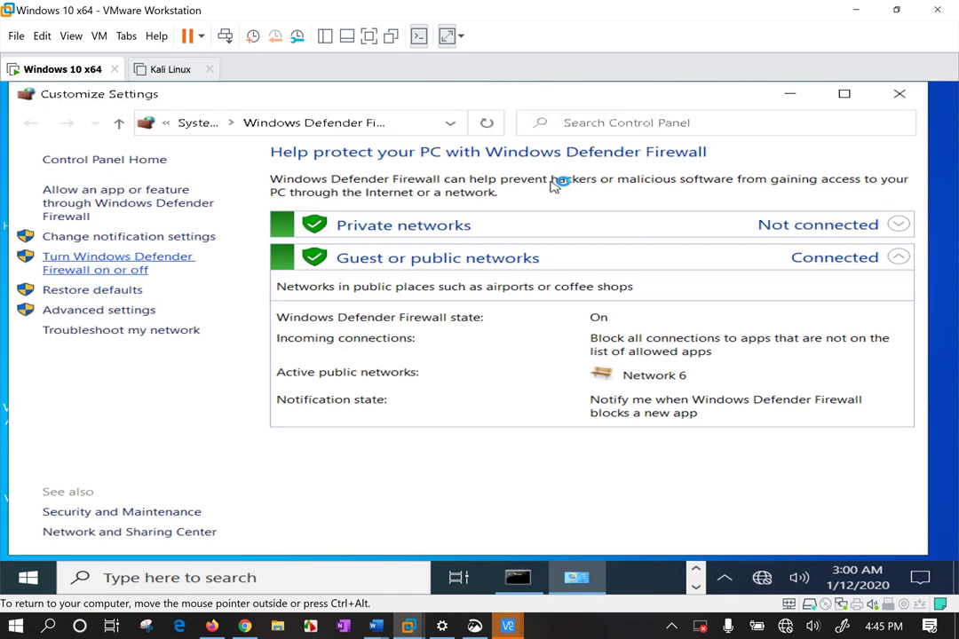
click(261, 285)
click(267, 389)
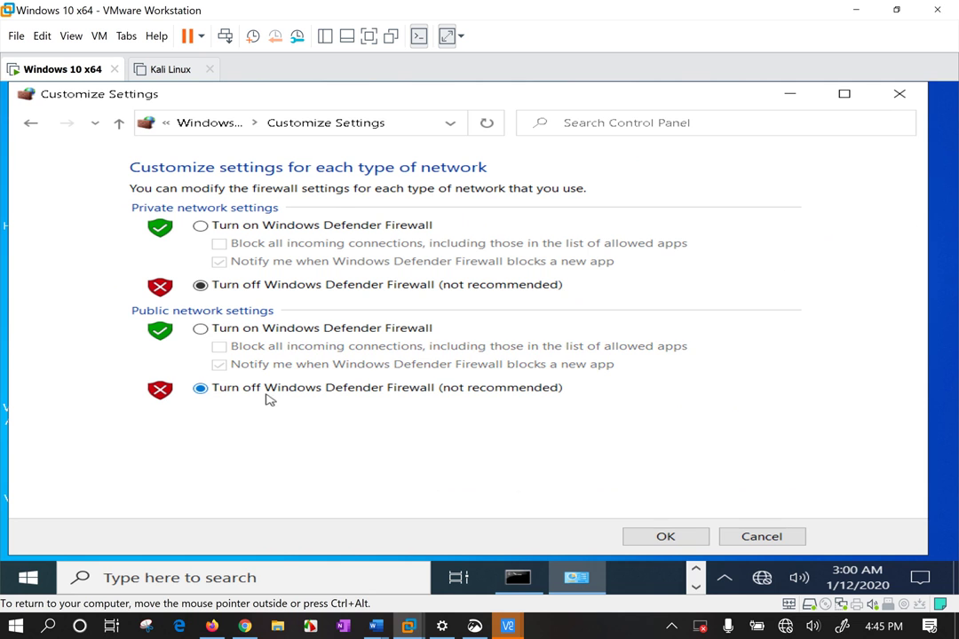
click(697, 542)
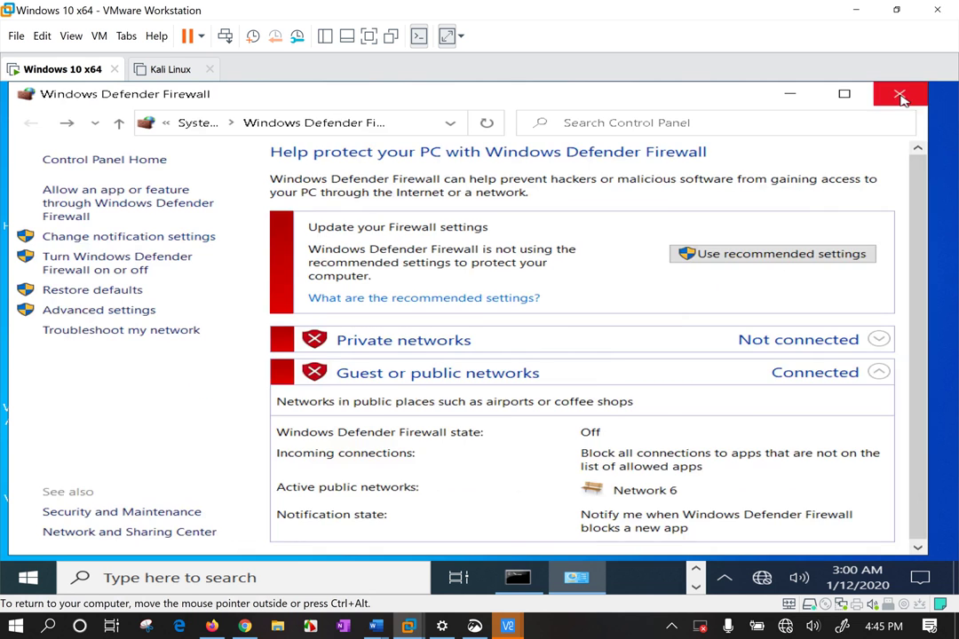
click(903, 95)
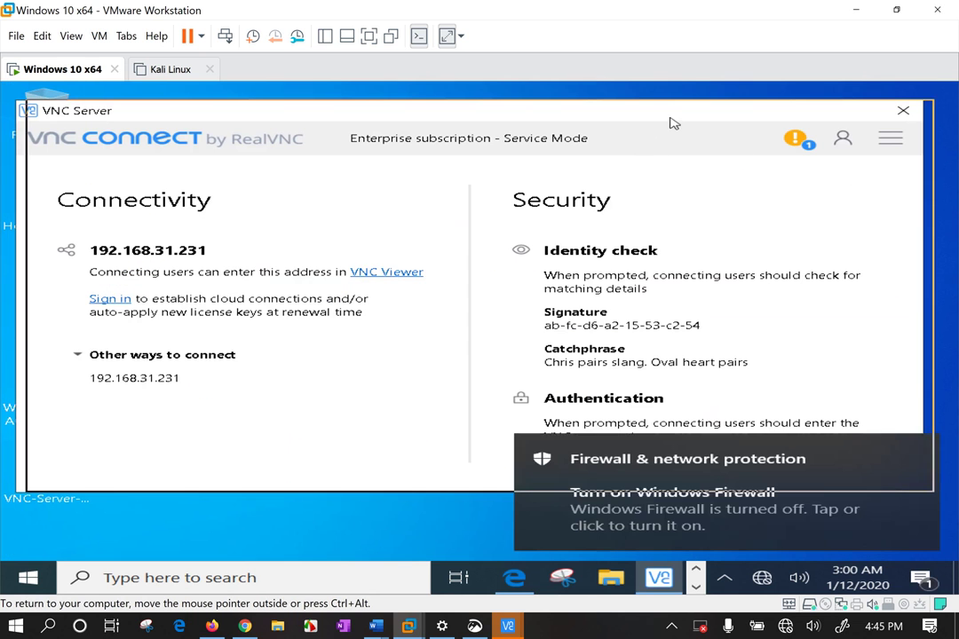
drag(672, 123, 683, 122)
Dismiss the firewall warning and view current connections in VNC Server's Information Center
click(918, 451)
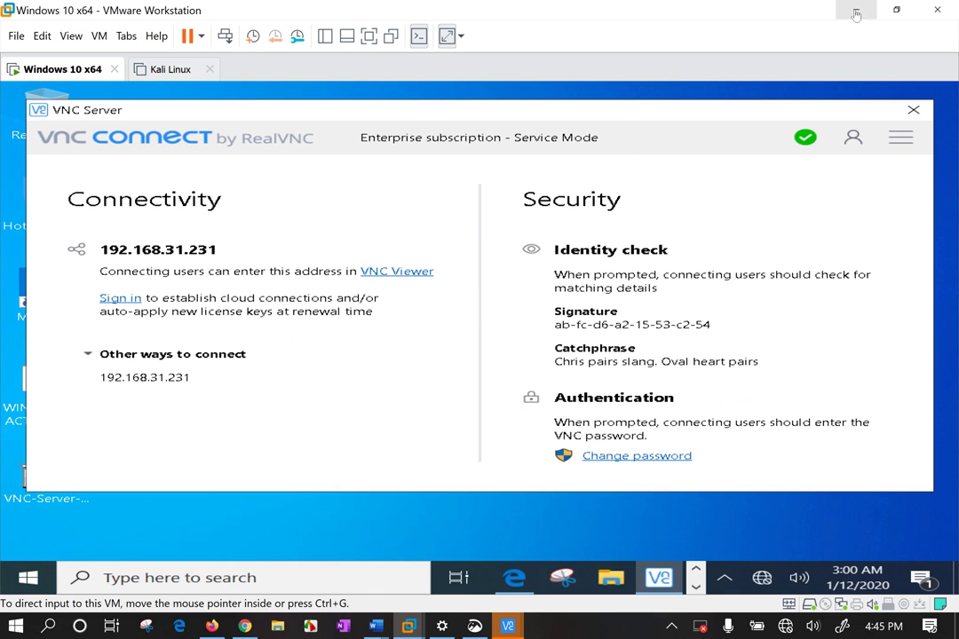
click(804, 140)
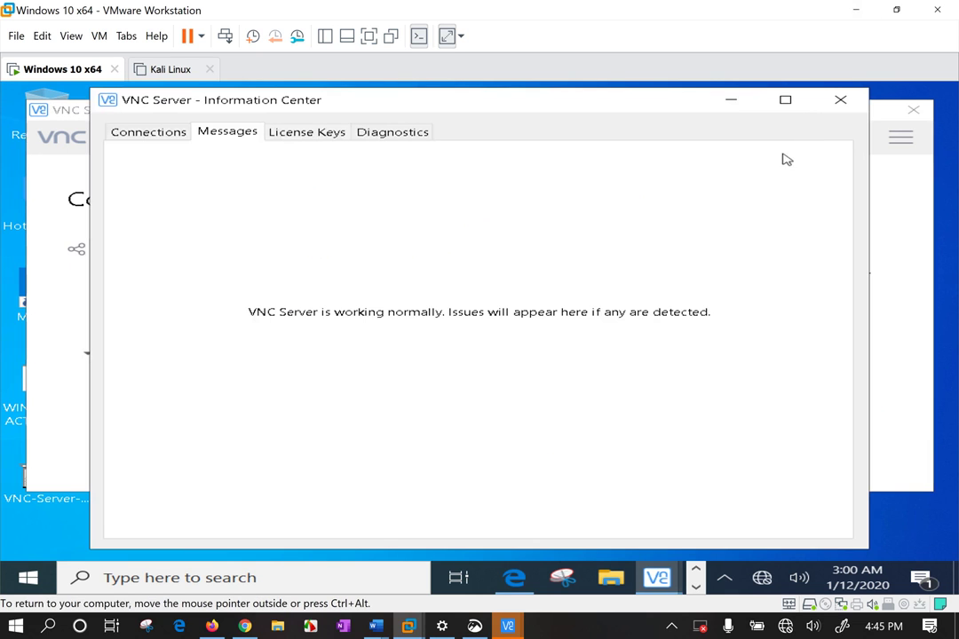
click(133, 131)
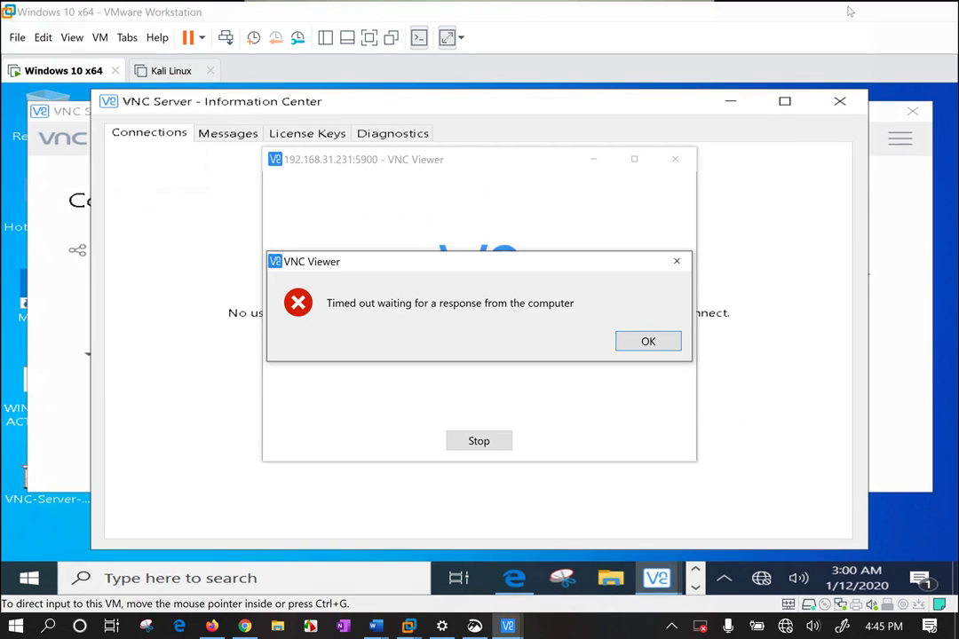
Connect VNC Viewer to 192.168.31.231:5900, trusting the server's identity and entering the VNC password
click(857, 9)
click(648, 342)
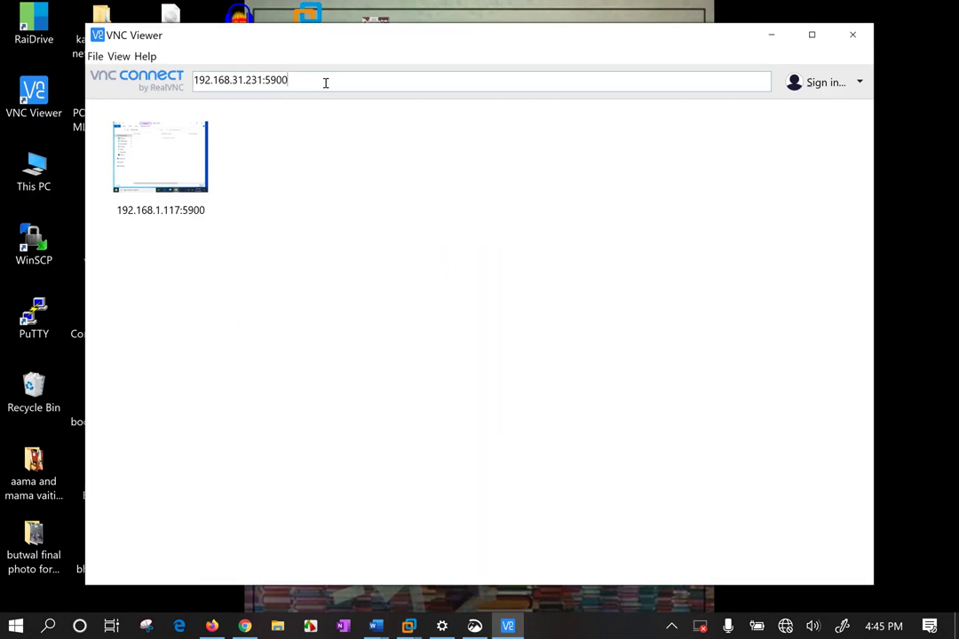
key(Return)
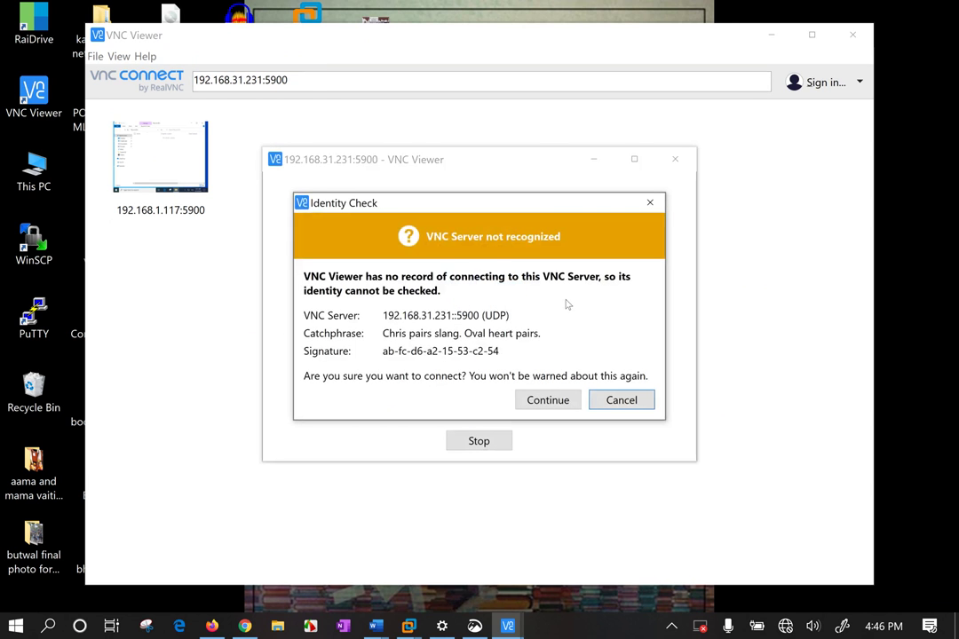
click(533, 402)
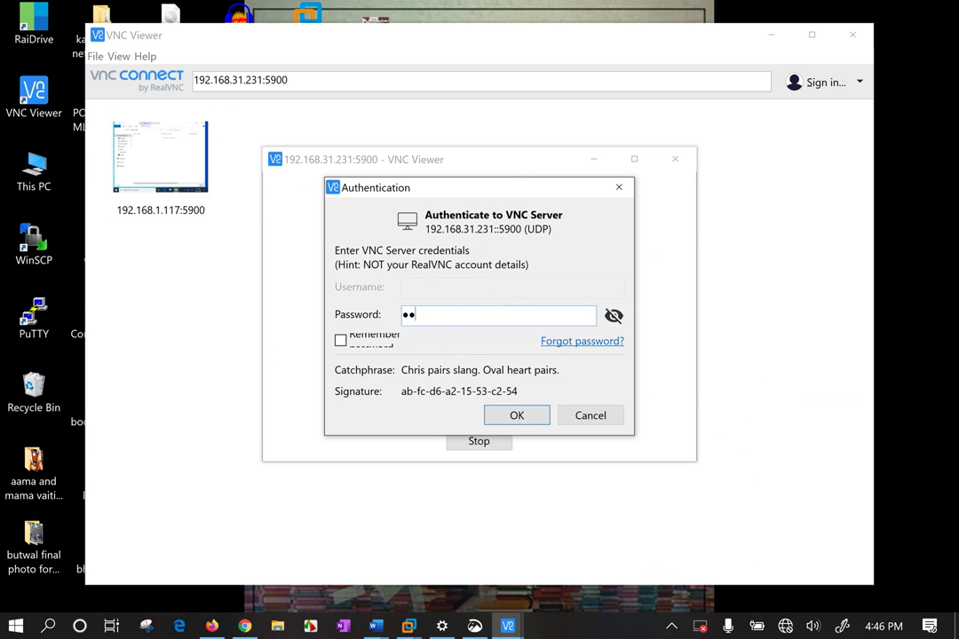
key(Return)
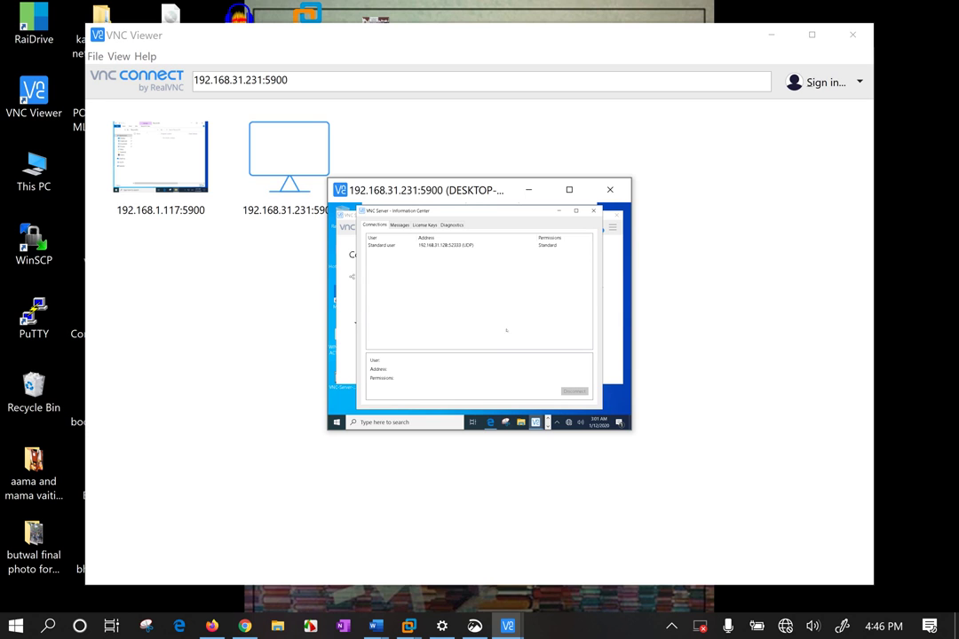
Maximize the remote session and review the 192.168.31.216, .128 and .22 connection details
click(570, 190)
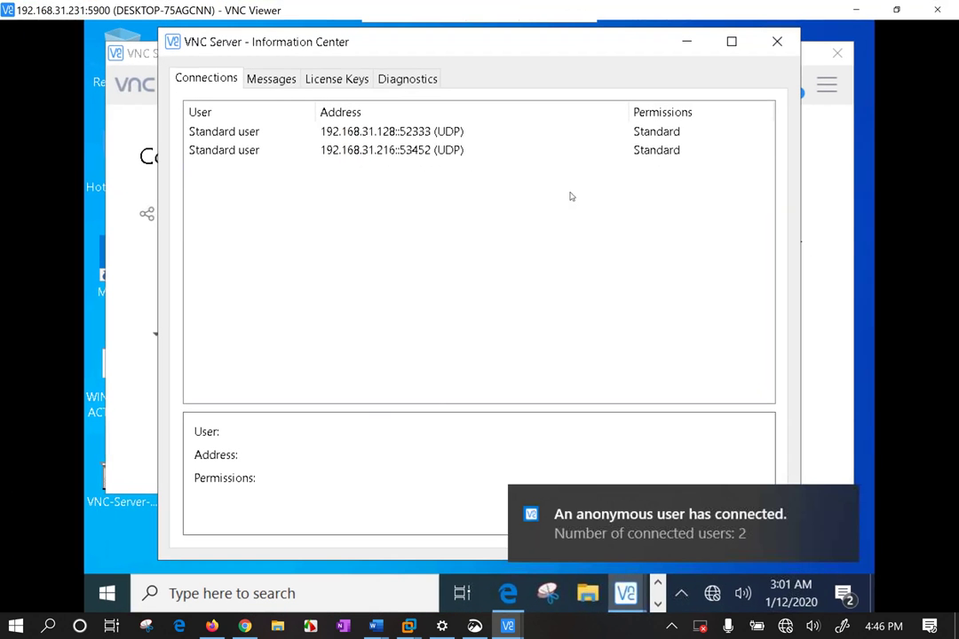
click(200, 151)
click(203, 131)
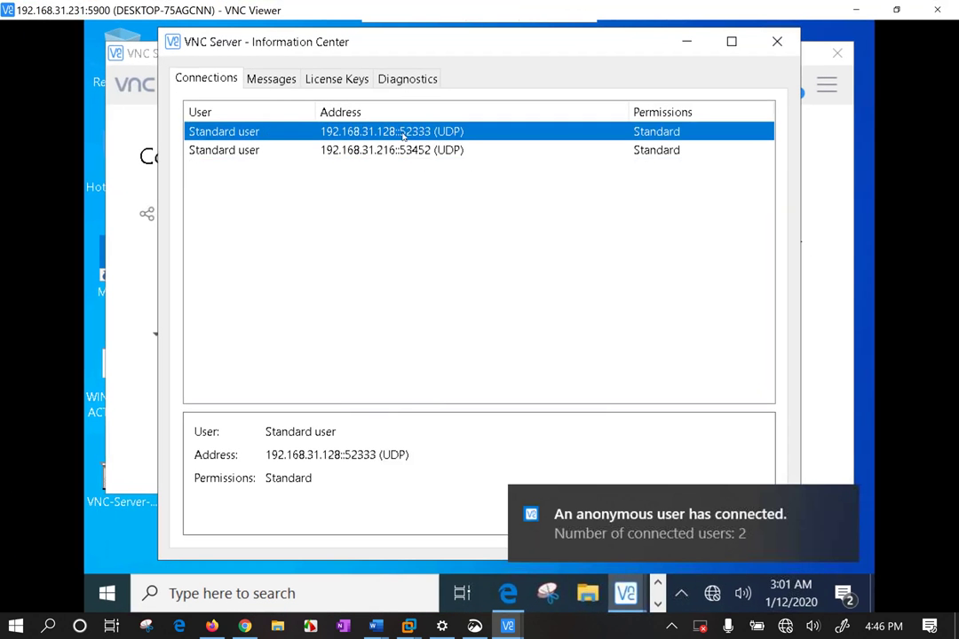
click(430, 151)
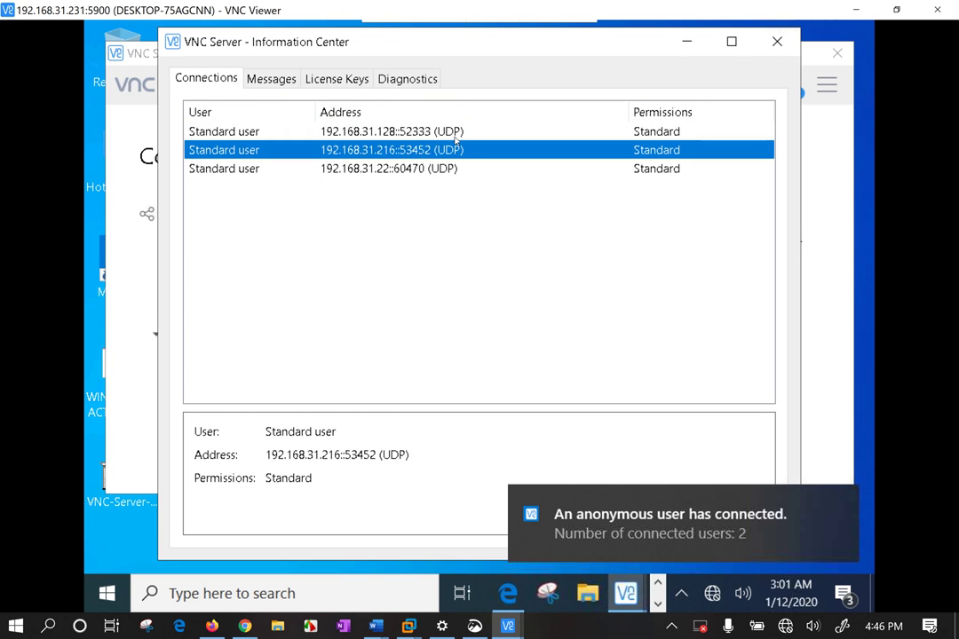
click(453, 132)
click(447, 169)
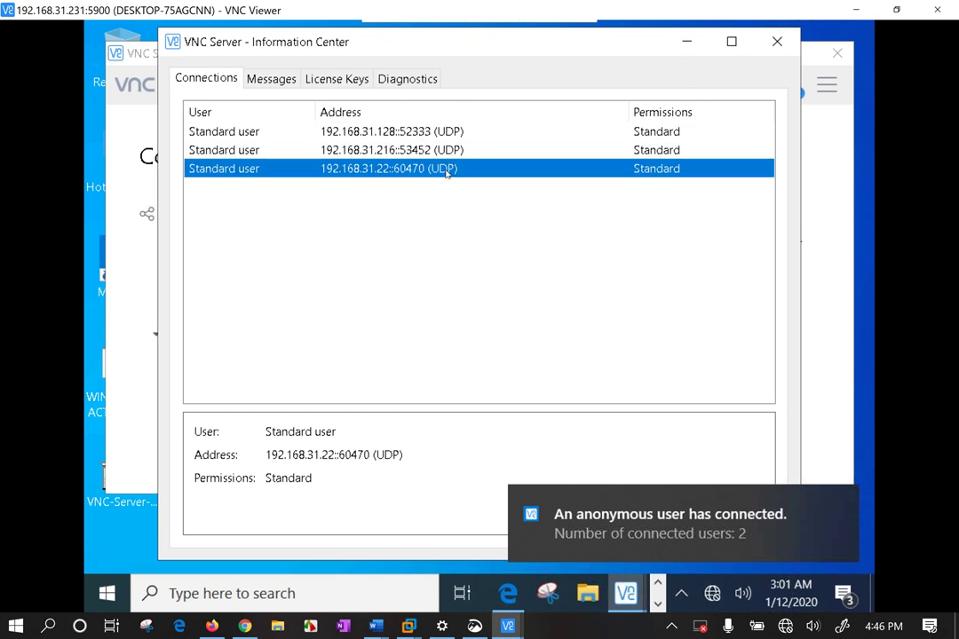
click(469, 306)
click(383, 169)
drag(550, 51, 506, 53)
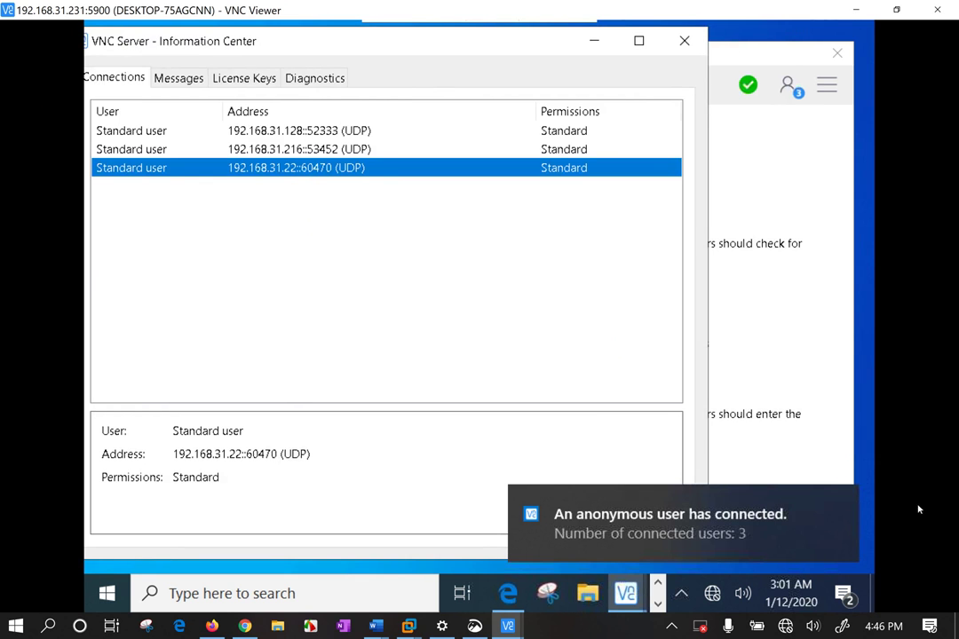
Bring up the VNC Server main window and close the stray Edge browser with Close all
click(577, 530)
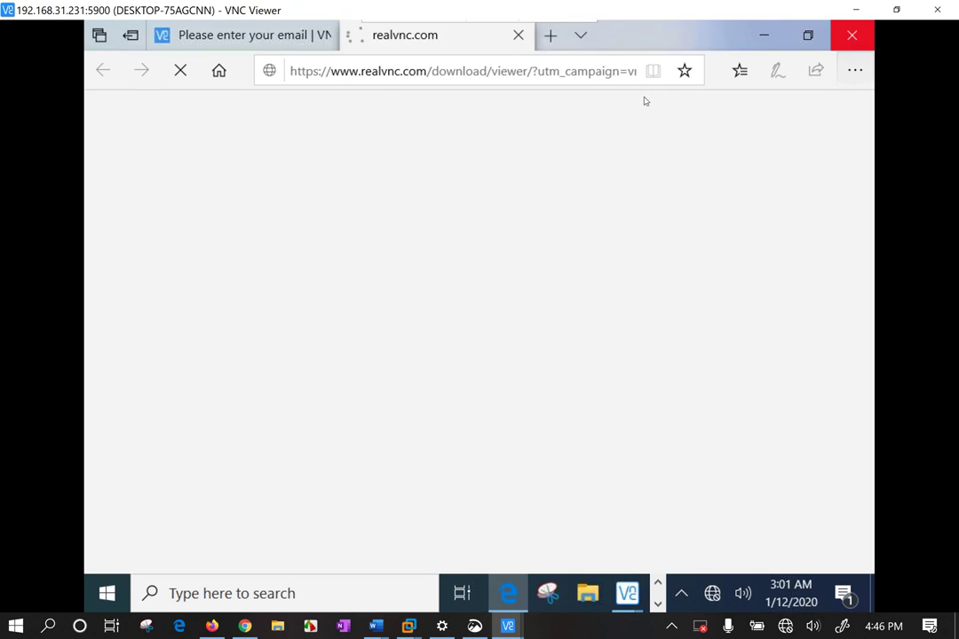
click(852, 36)
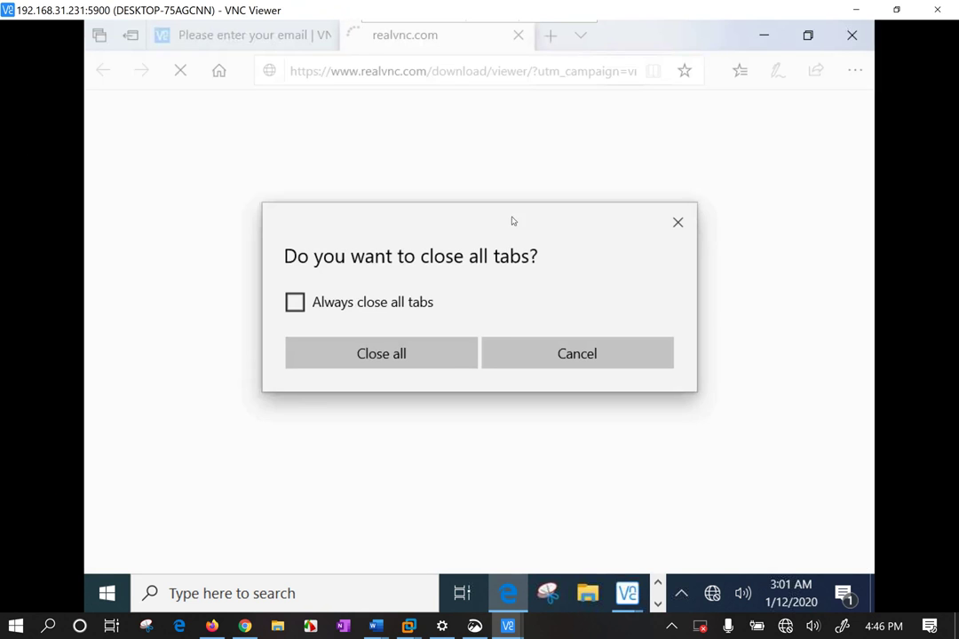
click(379, 353)
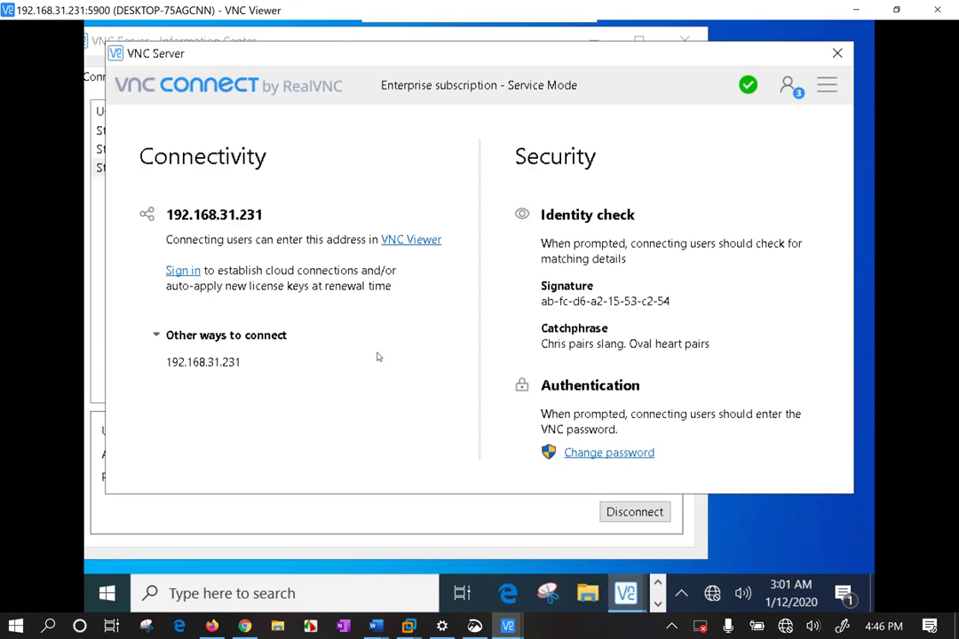
Disconnect the 192.168.31.22 viewer and inspect the 192.168.31.106 connection
click(443, 524)
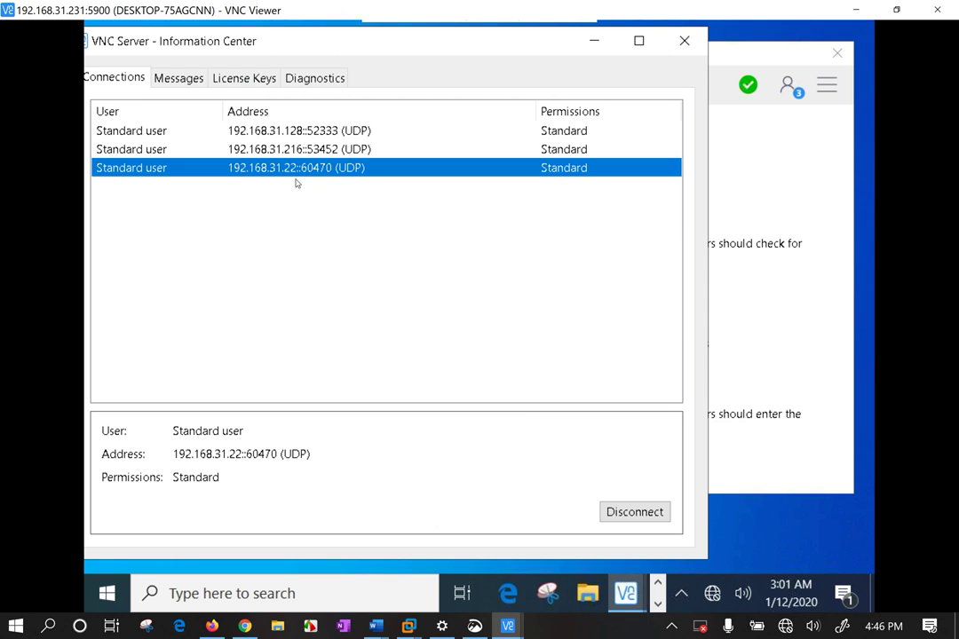
click(645, 516)
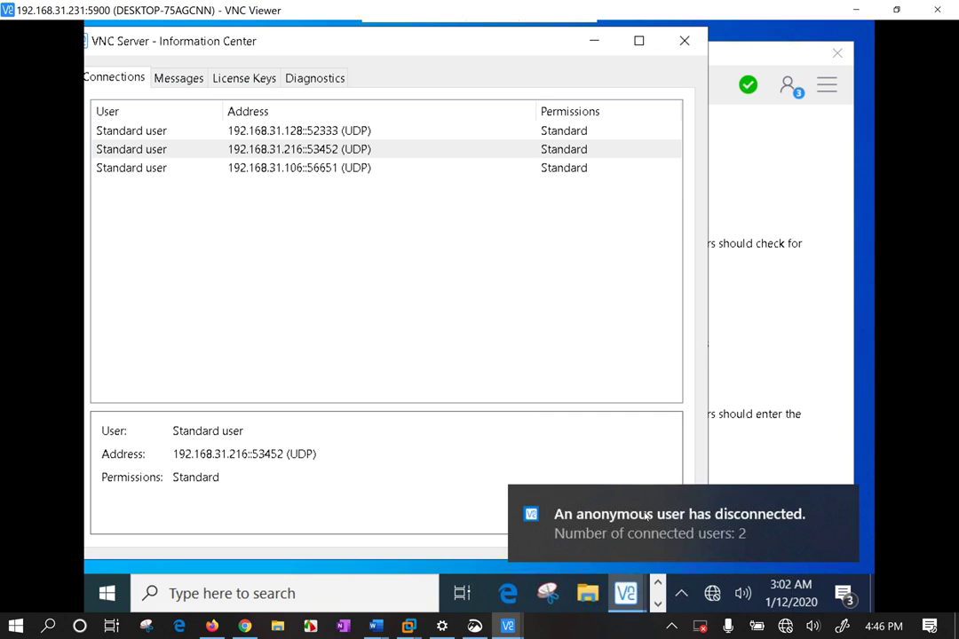
click(341, 173)
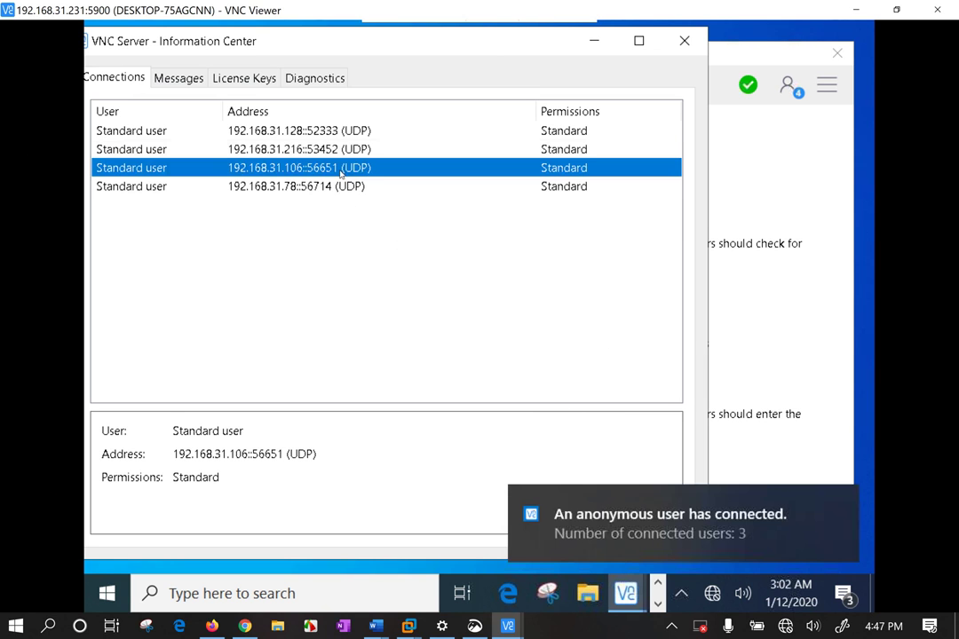
click(345, 302)
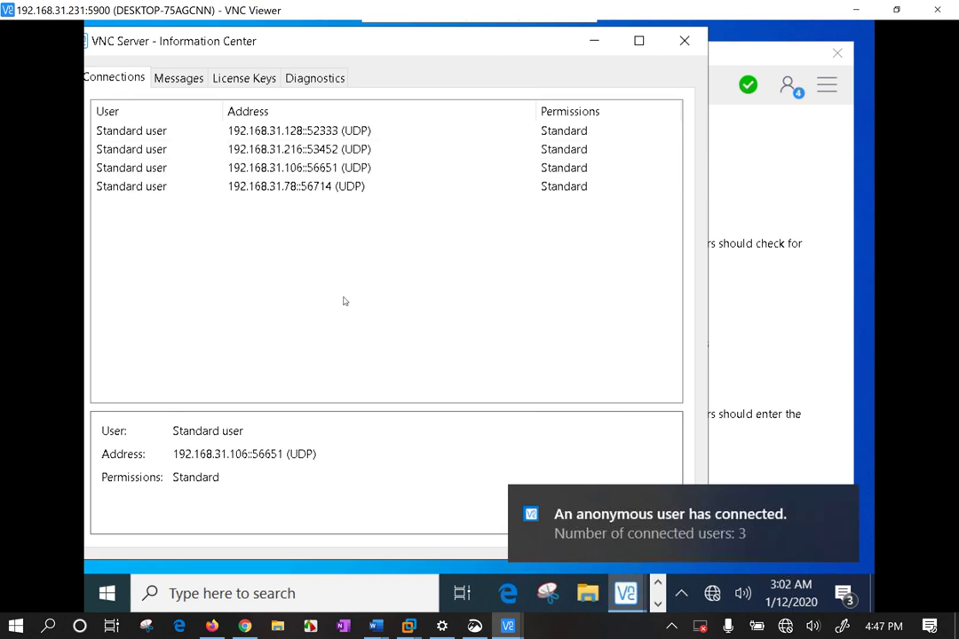
click(302, 168)
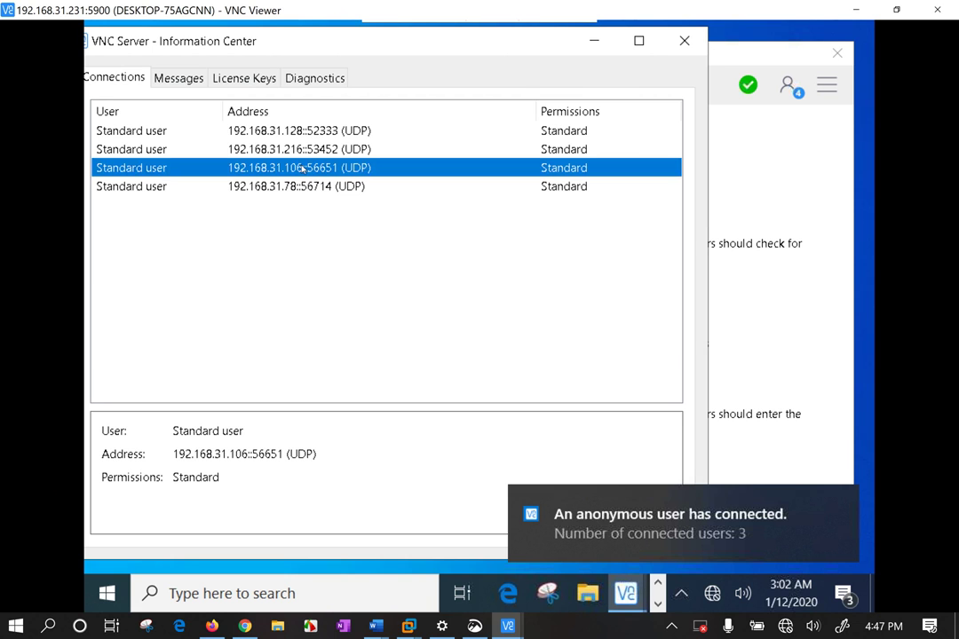
Review the 192.168.31.216 and 192.168.31.22 connections, then close the Information Center
click(256, 149)
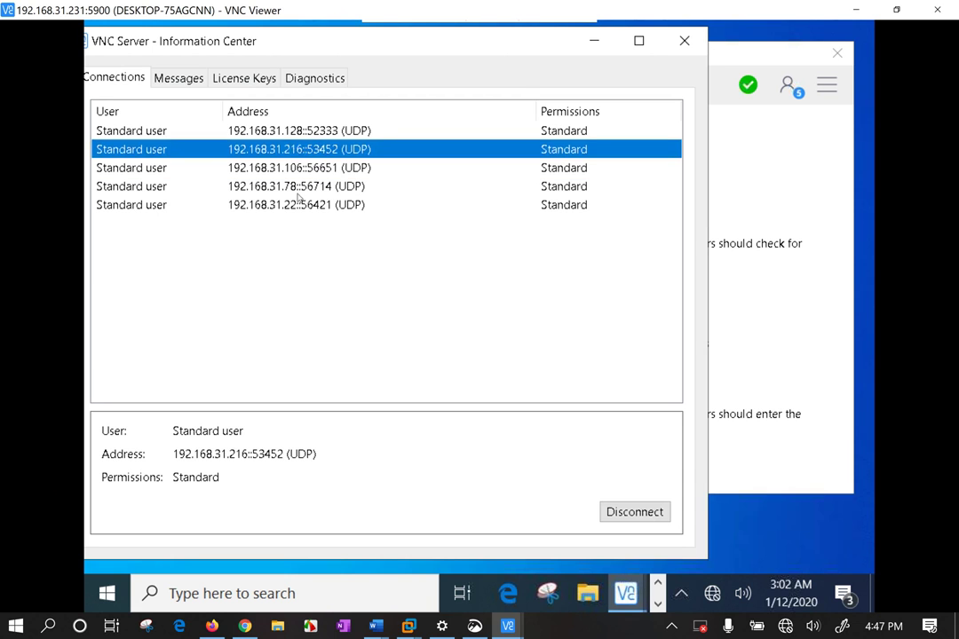
click(300, 260)
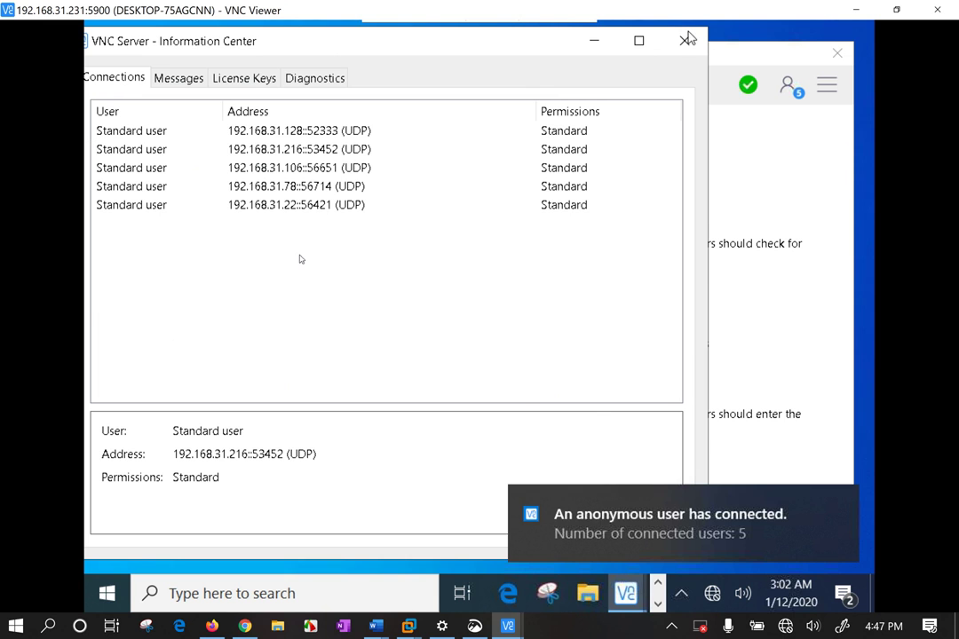
click(639, 40)
click(798, 192)
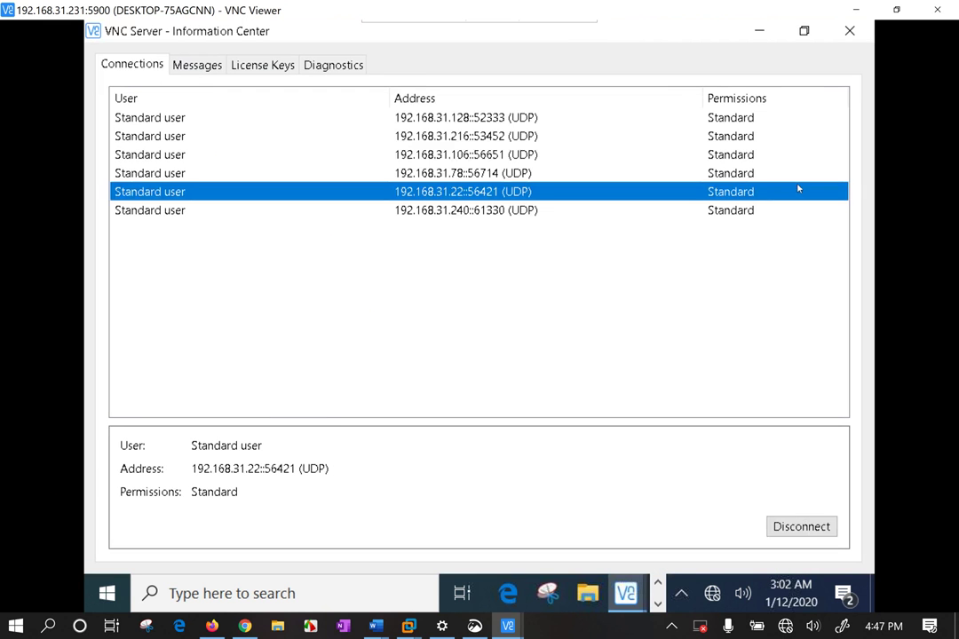
click(764, 31)
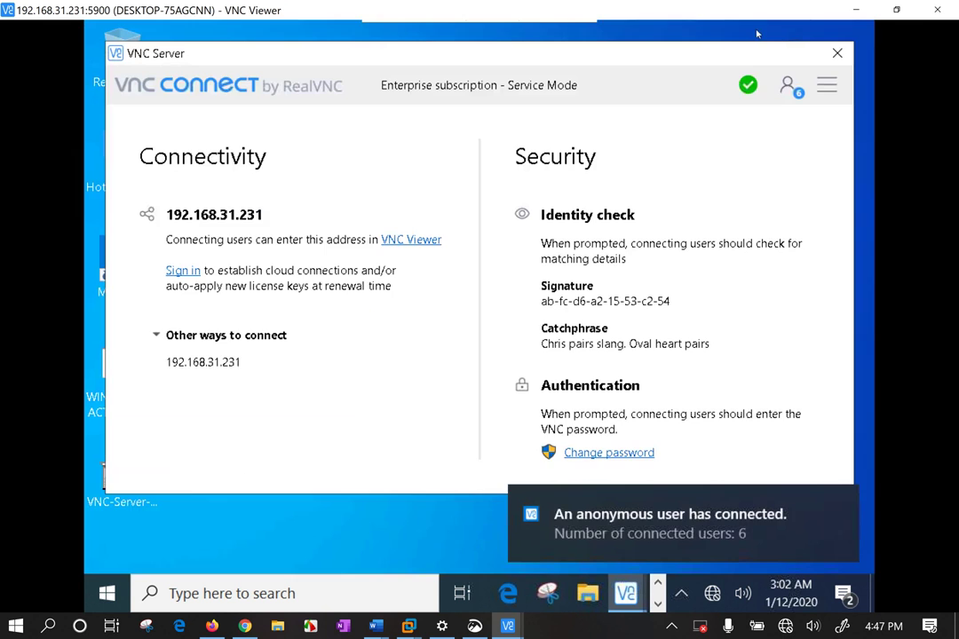
Open VNC Server Options from the main menu, approving the User Account Control prompt
click(826, 85)
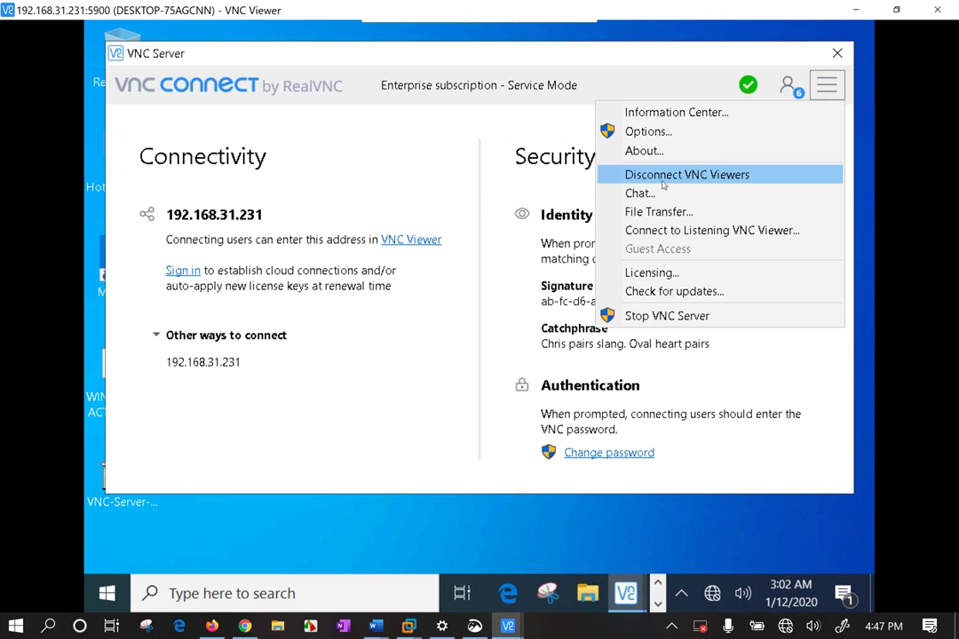
click(669, 133)
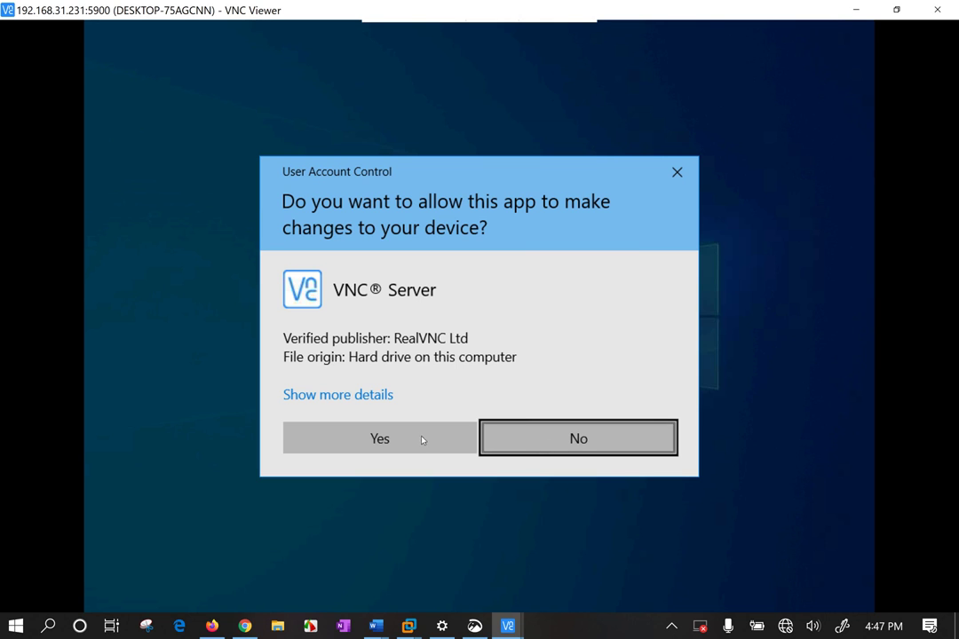
click(342, 438)
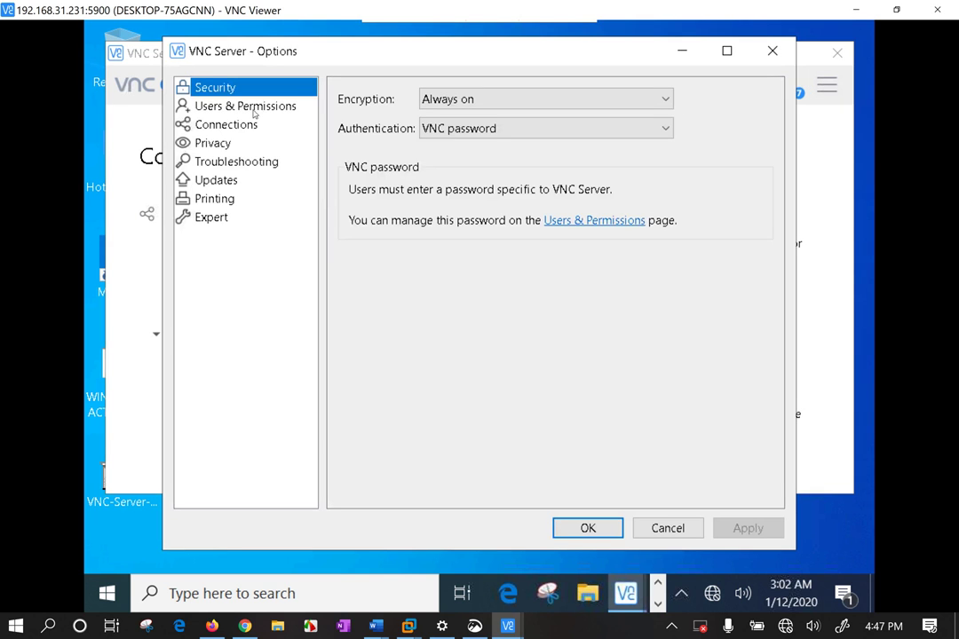
Go to the Connections options and cancel adding a new IP filter rule
click(254, 108)
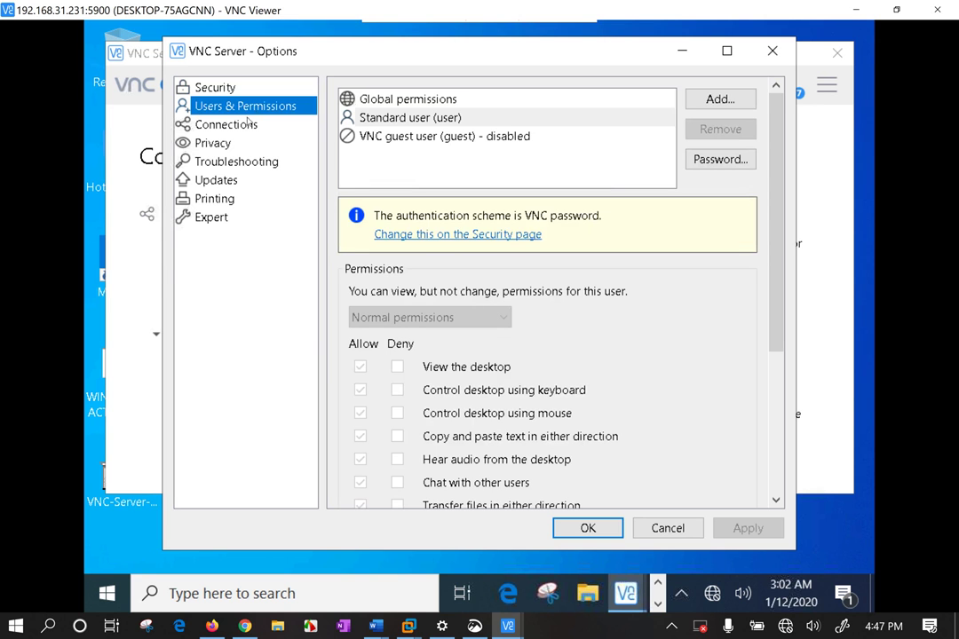
click(224, 126)
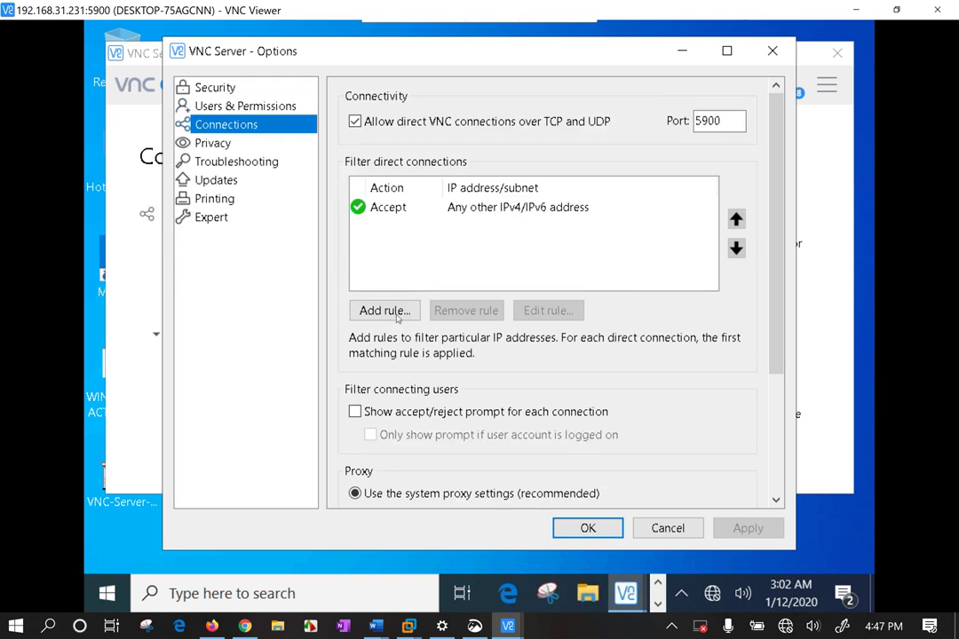
click(397, 317)
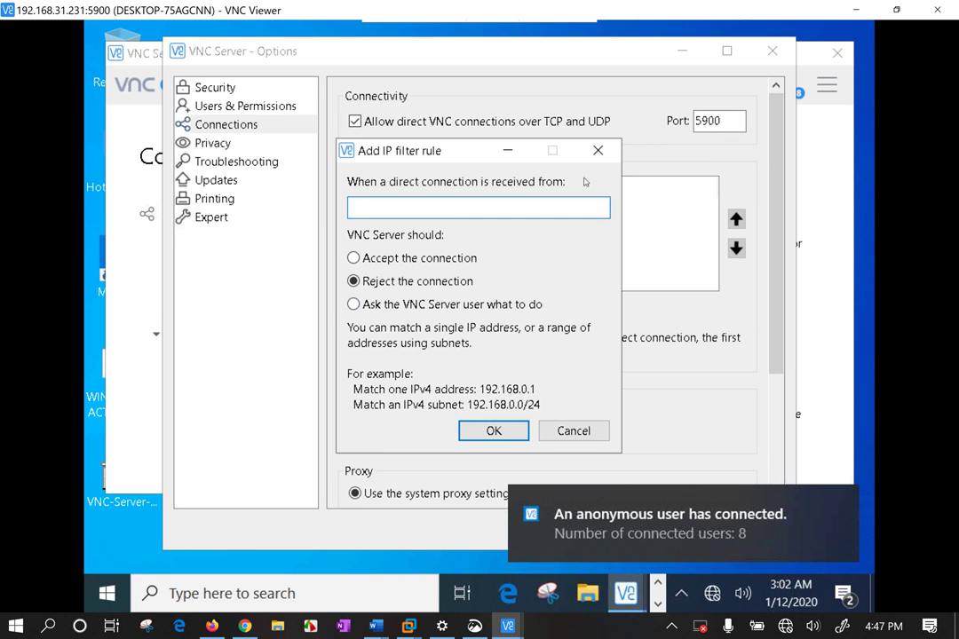
click(433, 305)
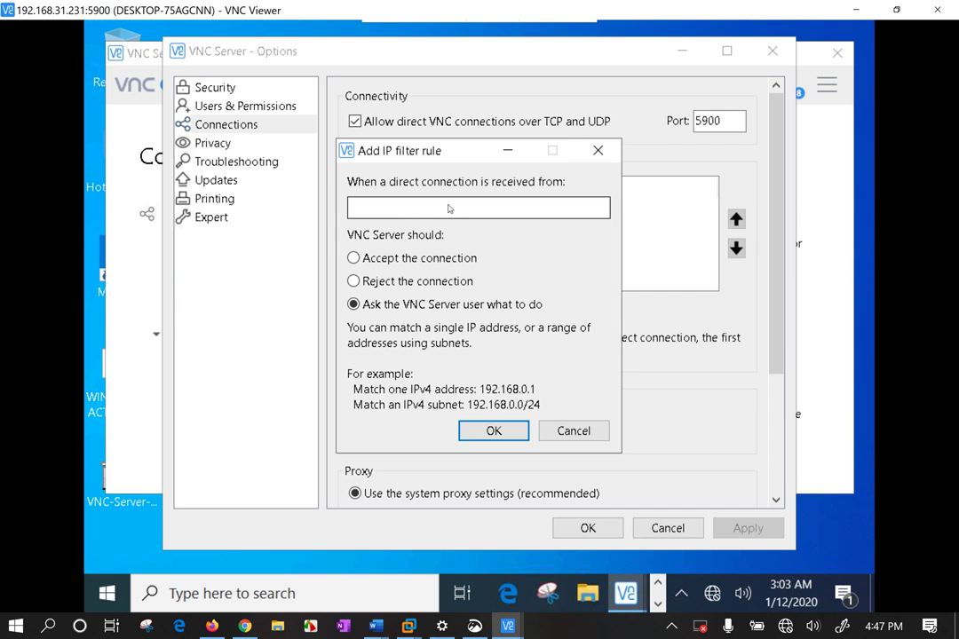
click(601, 150)
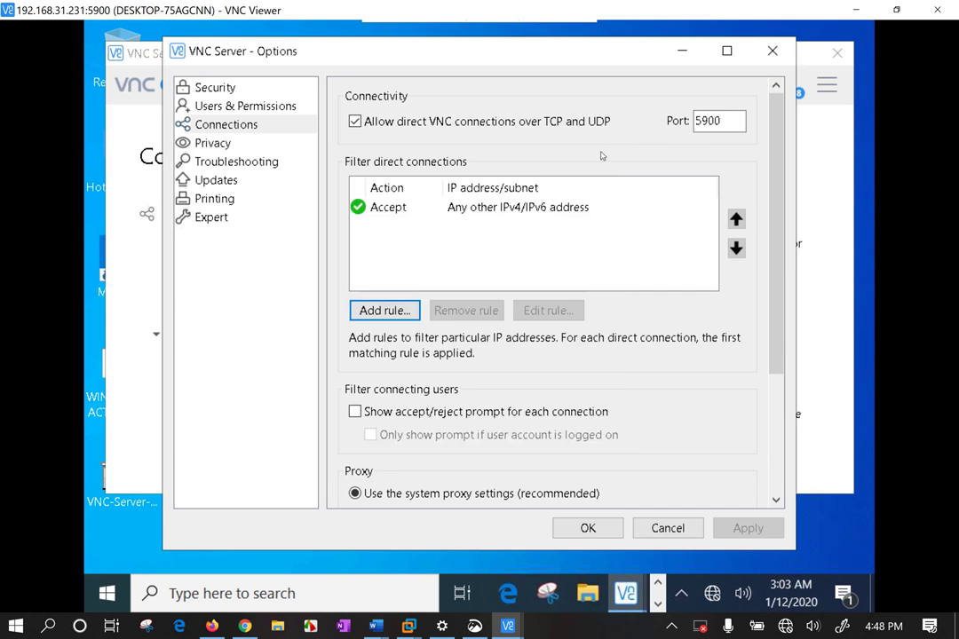
Enable 'Show accept/reject prompt for each connection' and move the Options window aside
click(414, 413)
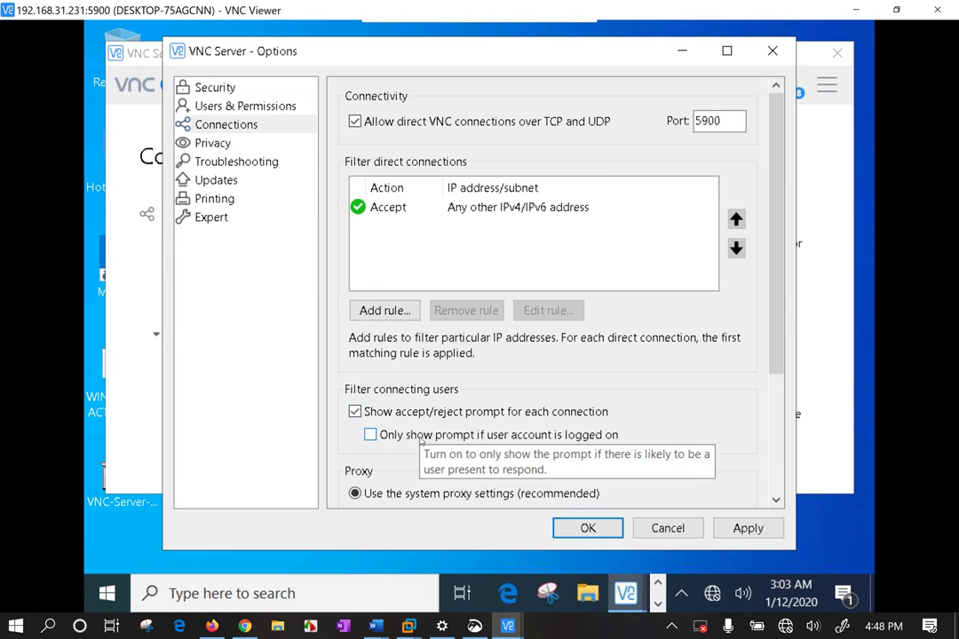
scroll(431, 431, down, 3)
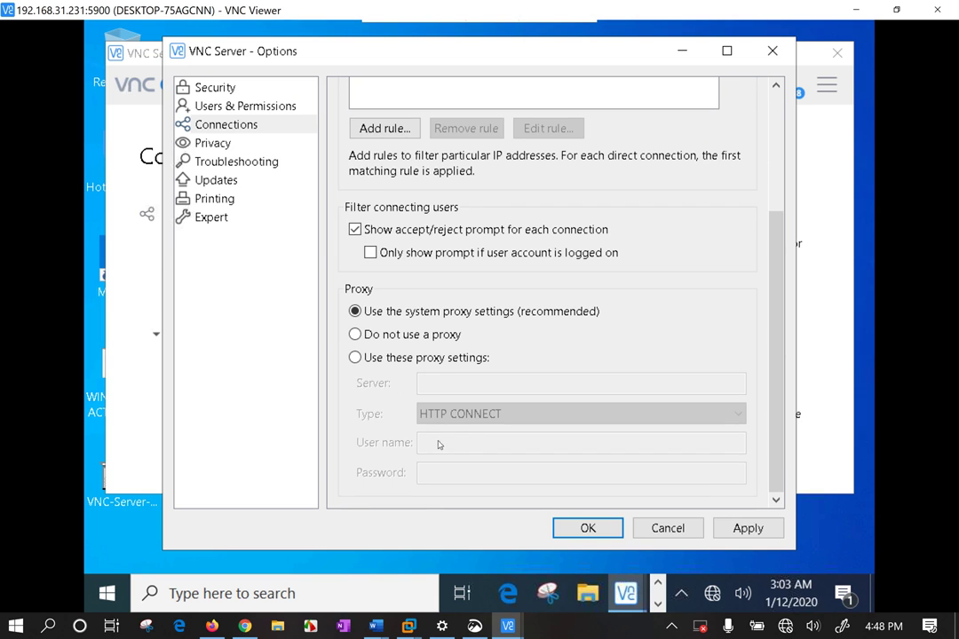
scroll(440, 363, up, 3)
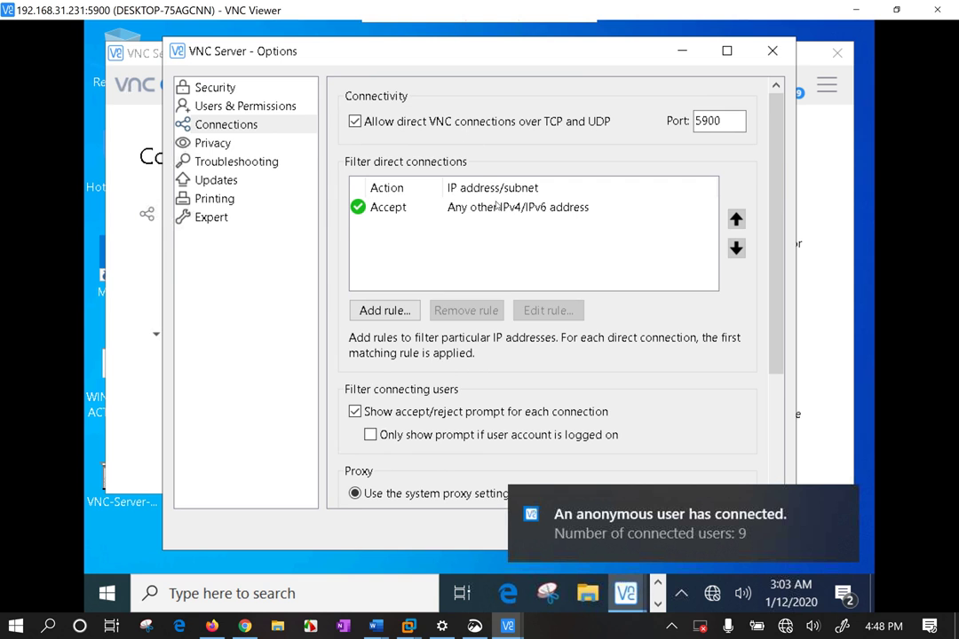
scroll(496, 207, down, 3)
scroll(499, 397, down, 1)
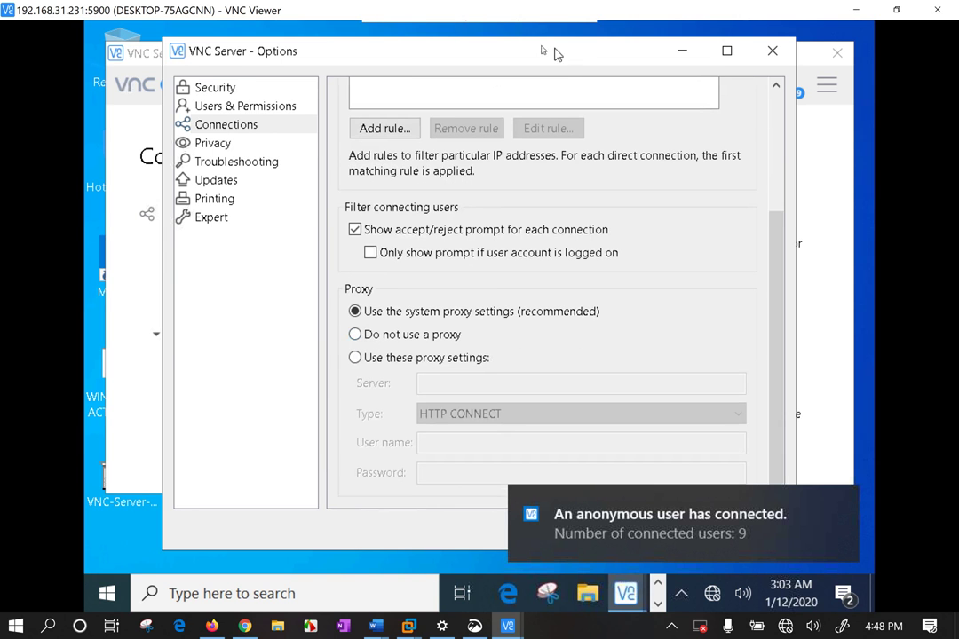
drag(553, 53, 522, 48)
scroll(675, 413, up, 5)
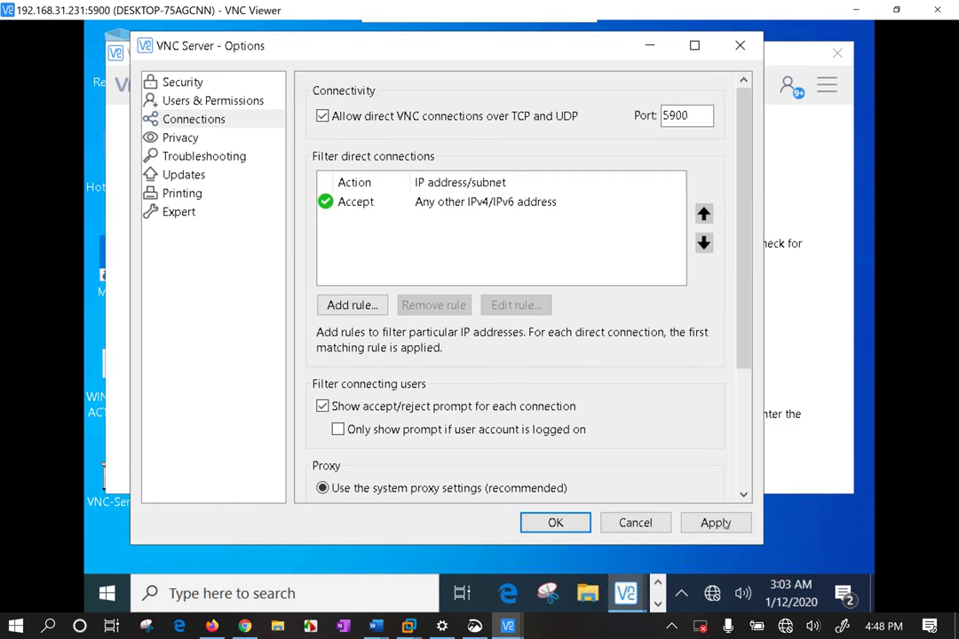
scroll(531, 397, down, 3)
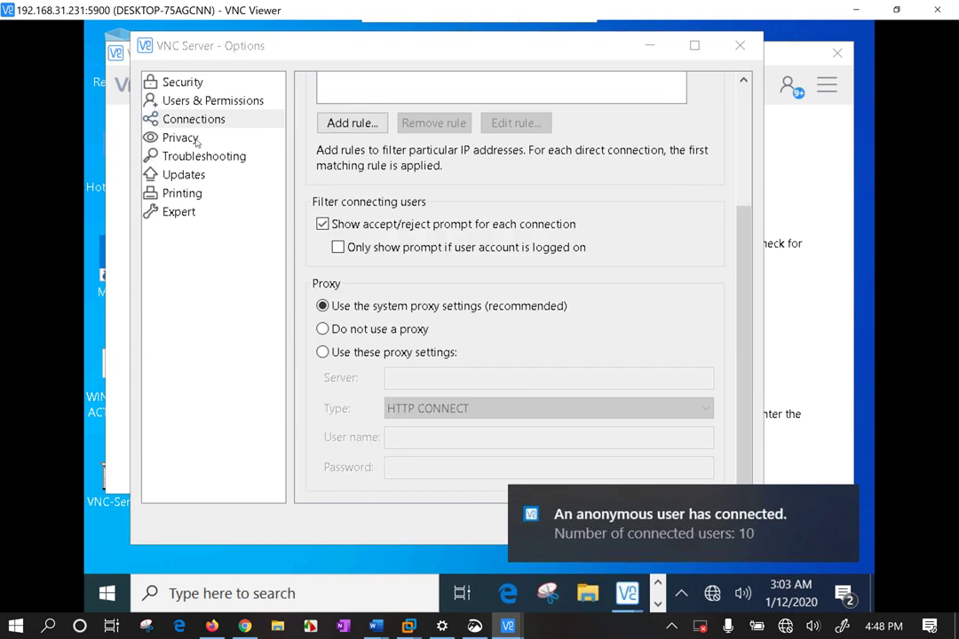
Browse the Privacy, Troubleshooting and Security pages, ending on Users & Permissions
click(182, 138)
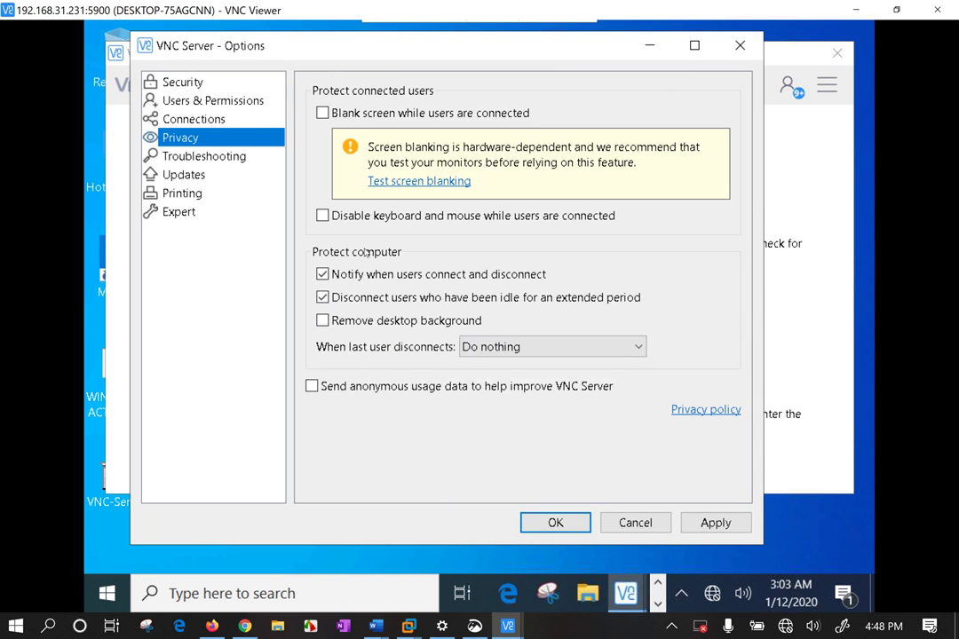
click(227, 156)
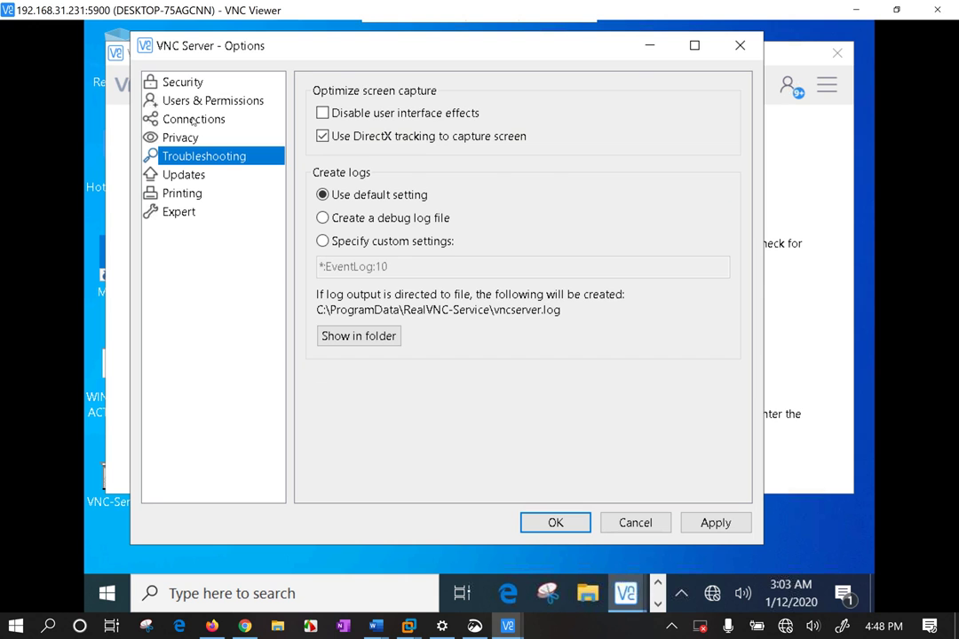
click(185, 84)
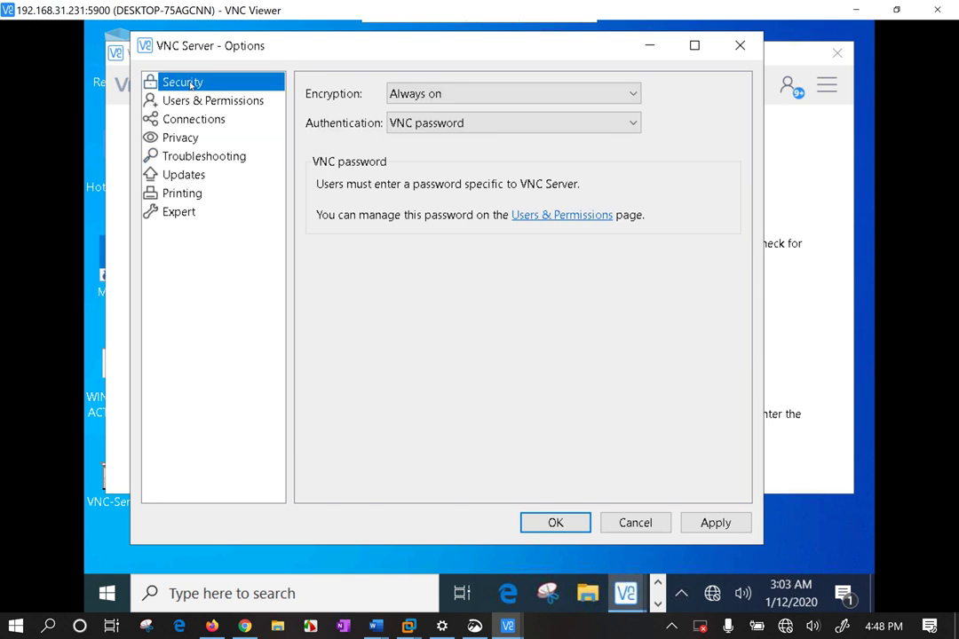
click(195, 99)
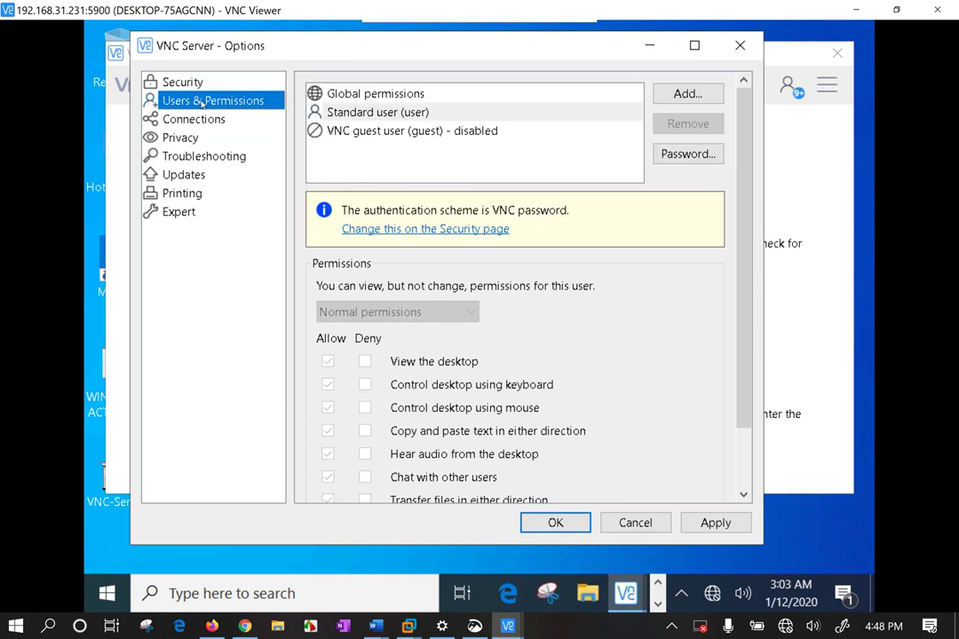
Remove keyboard and mouse desktop control from VNC Server's global permissions and apply
click(377, 95)
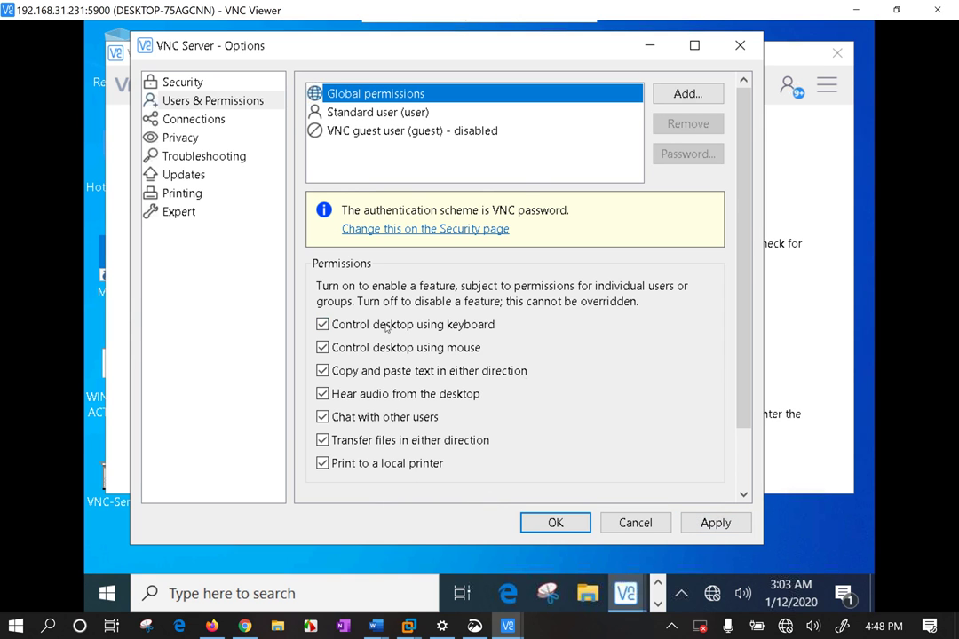
click(324, 325)
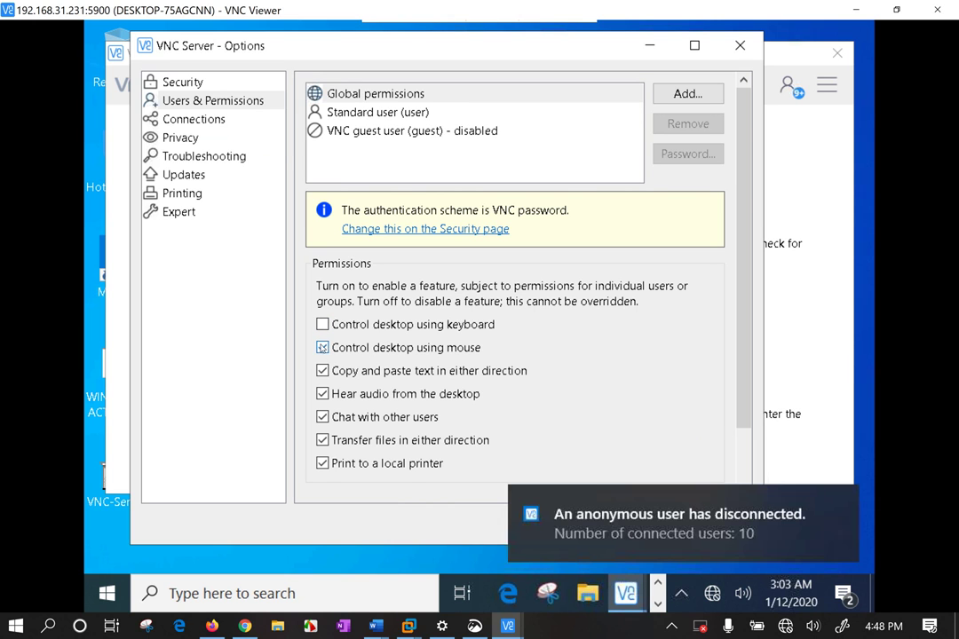
click(323, 347)
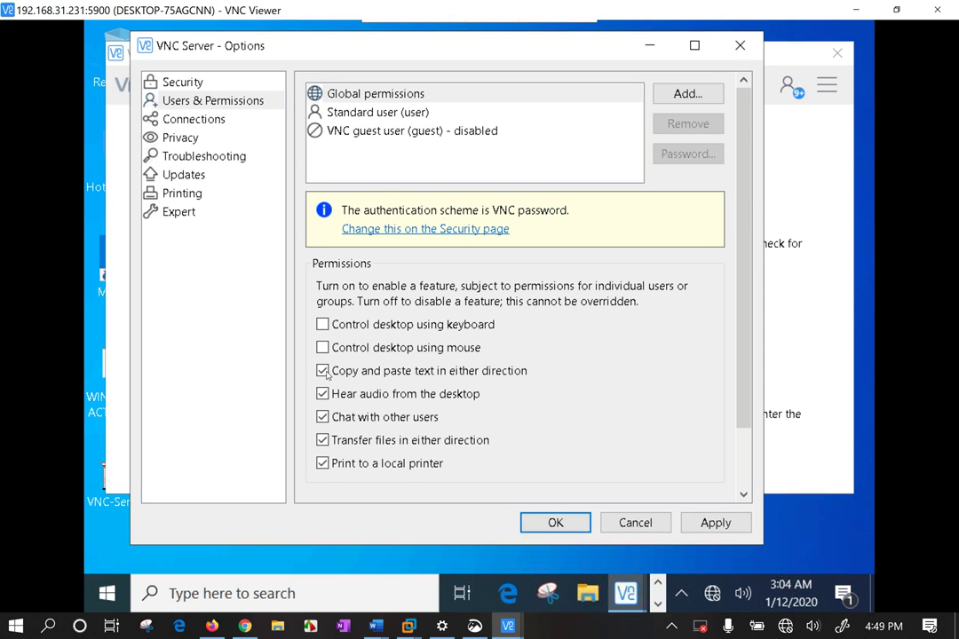
click(716, 523)
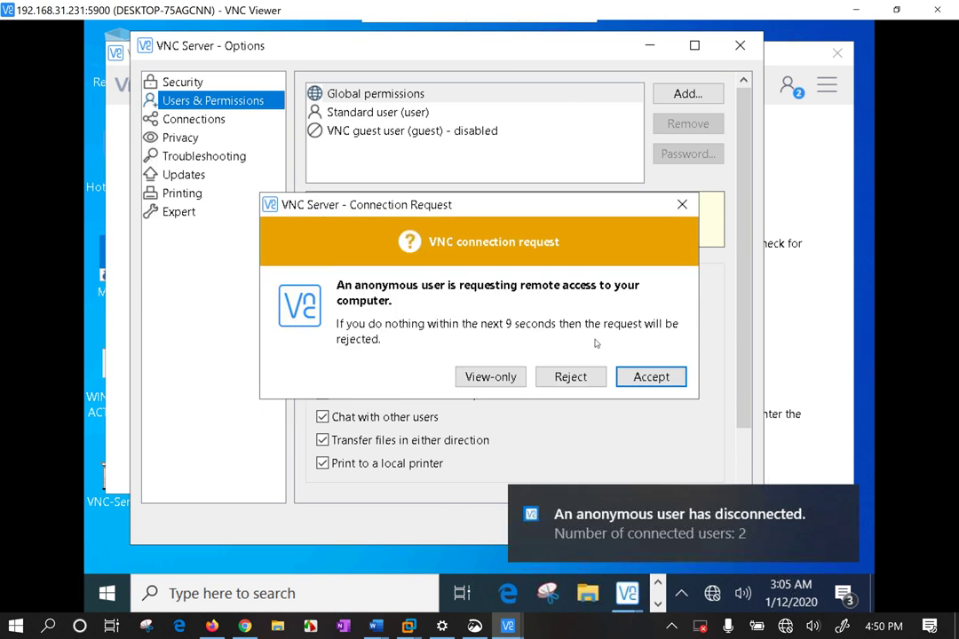
Admit the anonymous connection request with view-only access
click(499, 382)
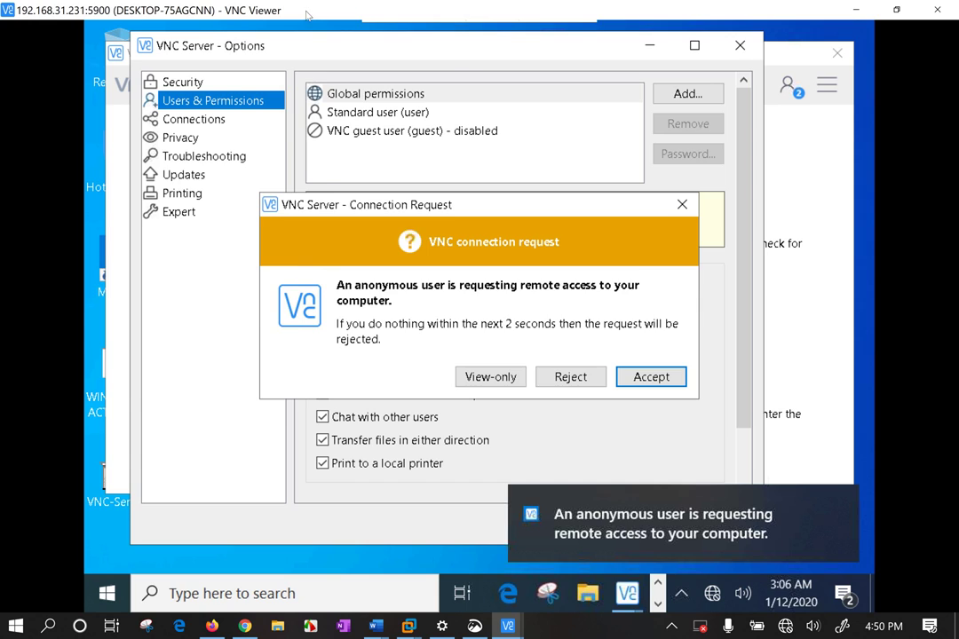
Restore the full-screen VNC Viewer session to a smaller window
drag(261, 15, 317, 85)
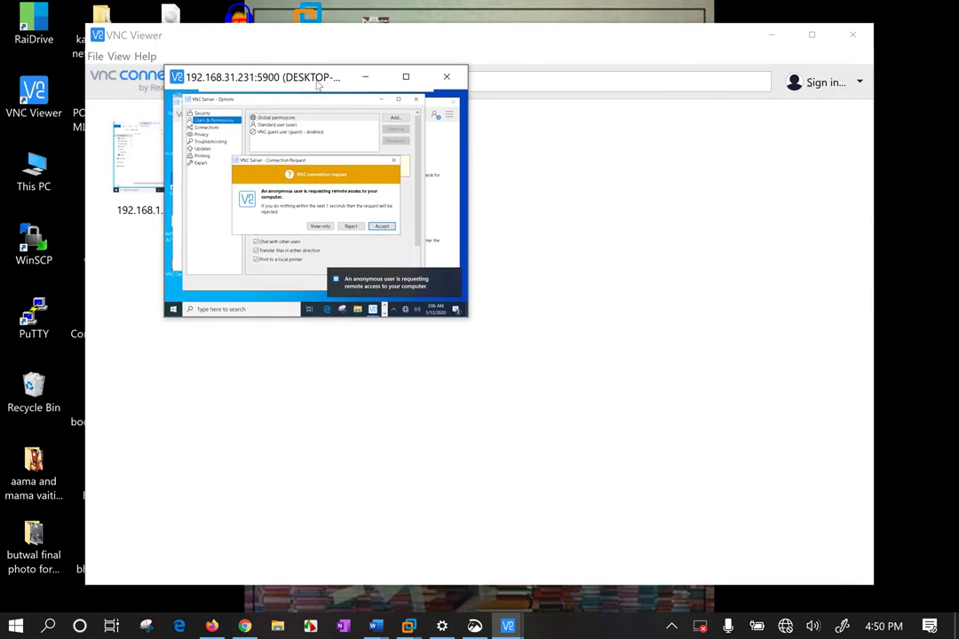
Close the VNC Viewer session and switch back to the Windows 10 x64 virtual machine
click(447, 77)
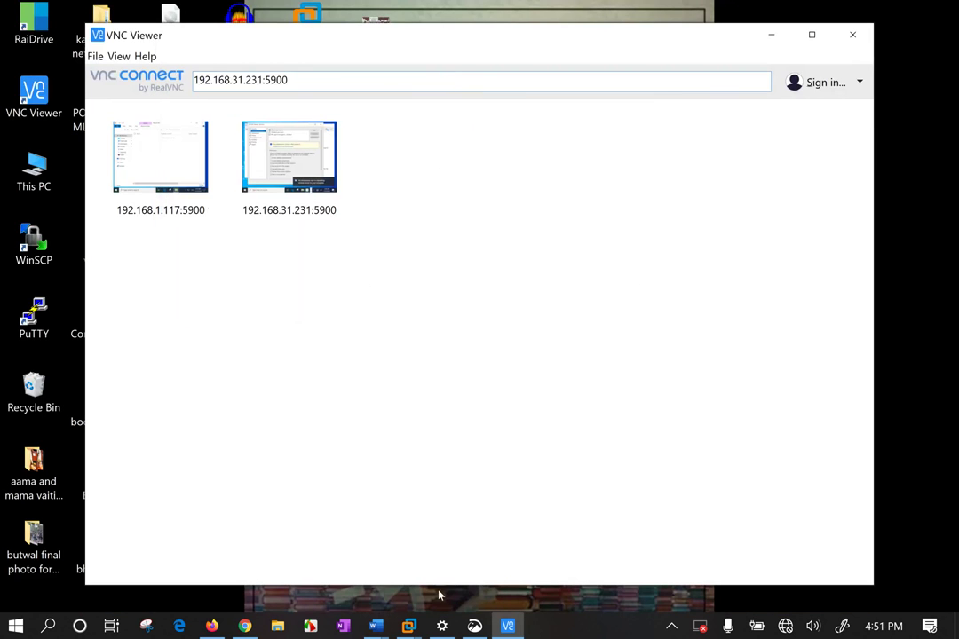
click(409, 627)
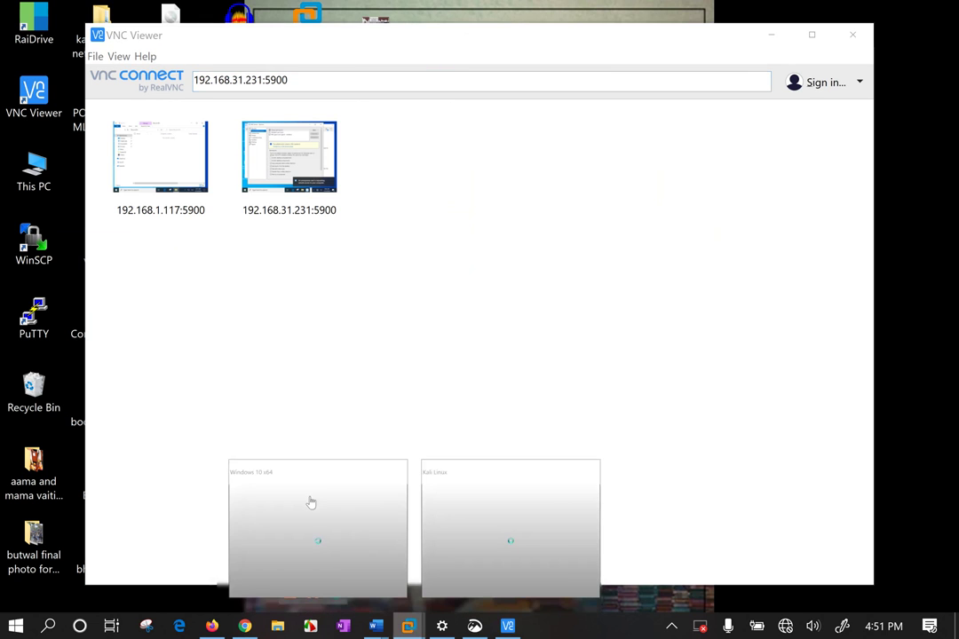
click(310, 502)
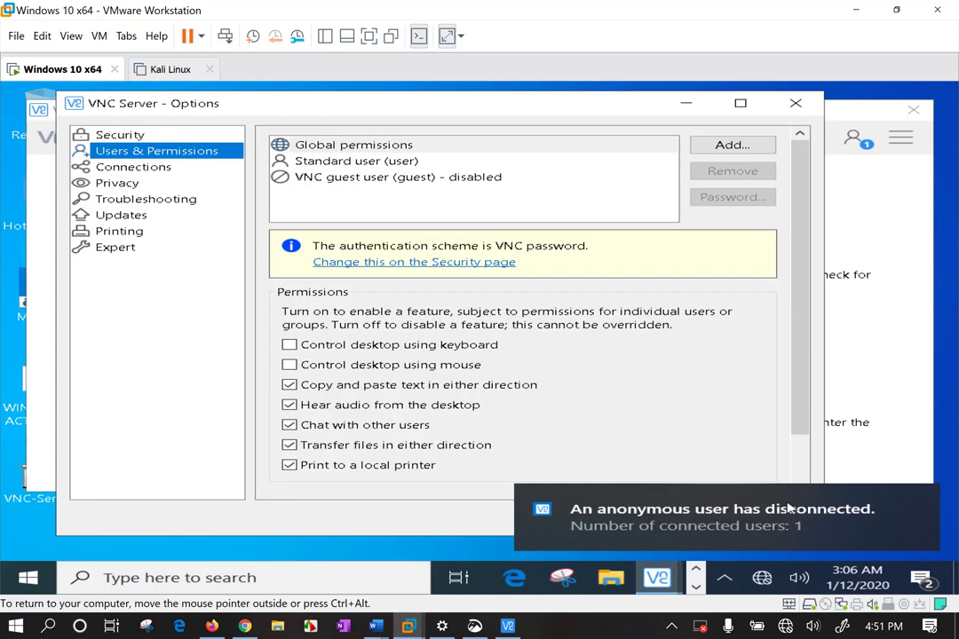
Dismiss the user-disconnected notification and close VNC Server's Options with OK
click(916, 501)
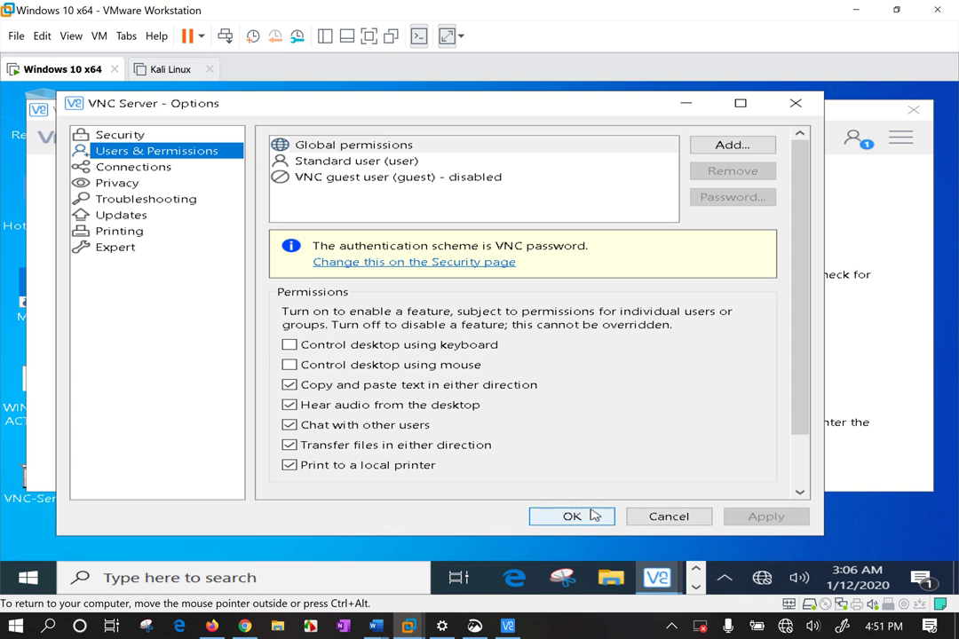
click(571, 518)
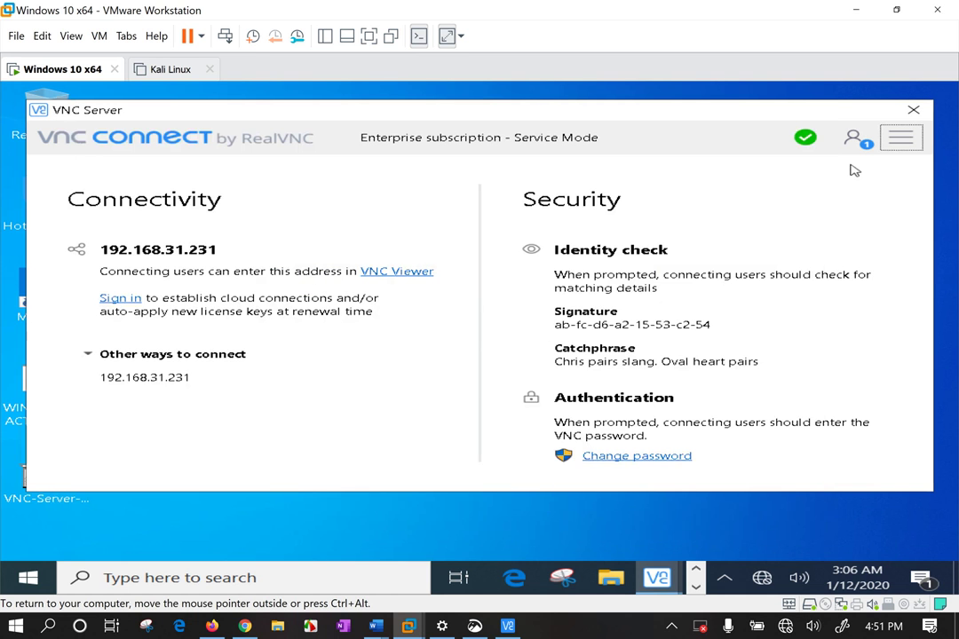
click(902, 139)
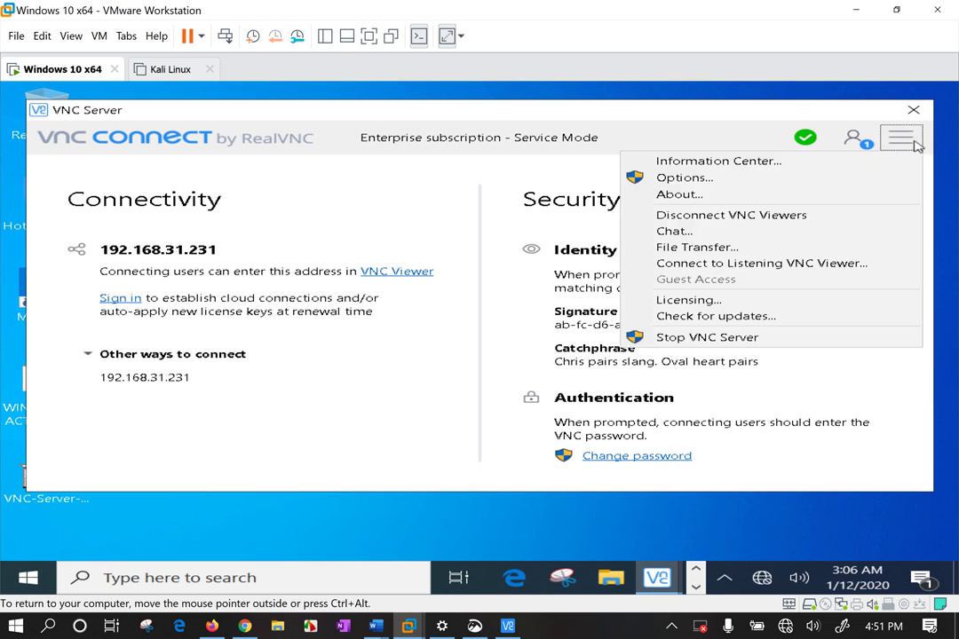
Send the chat message 'hello' to the connected viewers
click(764, 222)
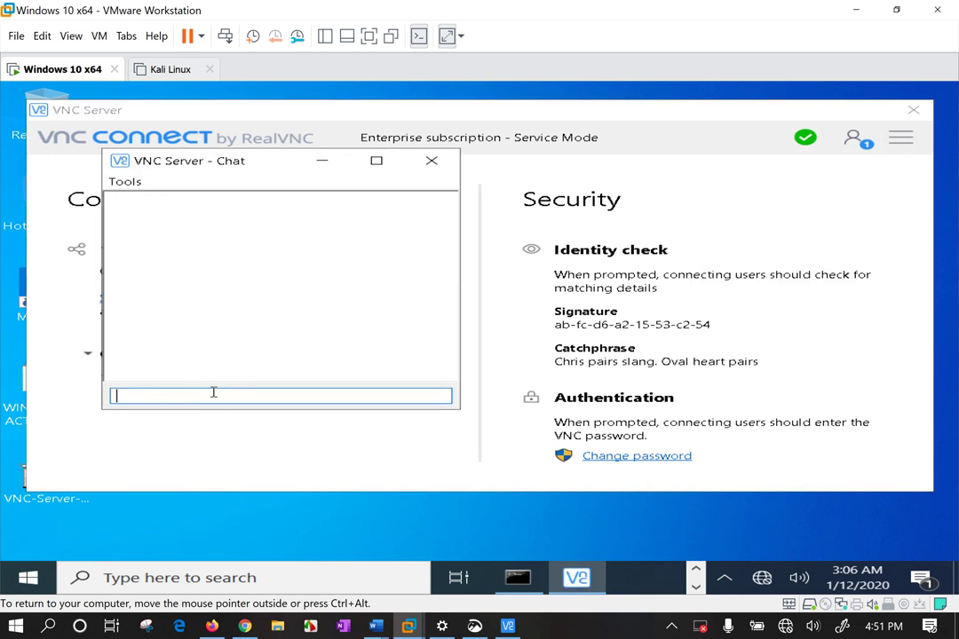
text(hello)
key(Return)
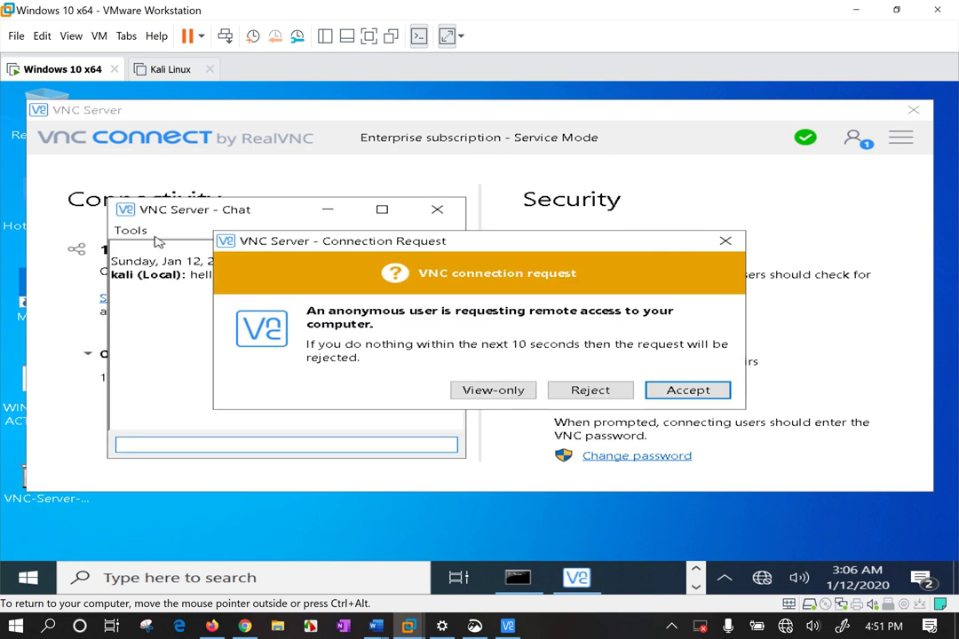
Admit nine successive anonymous connection requests with view-only access
click(493, 392)
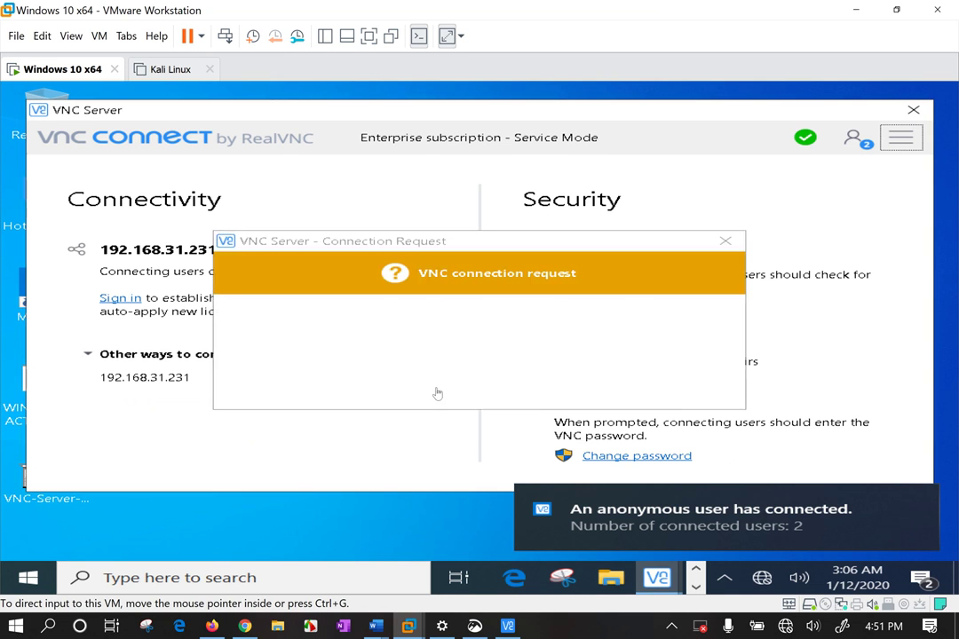
click(496, 391)
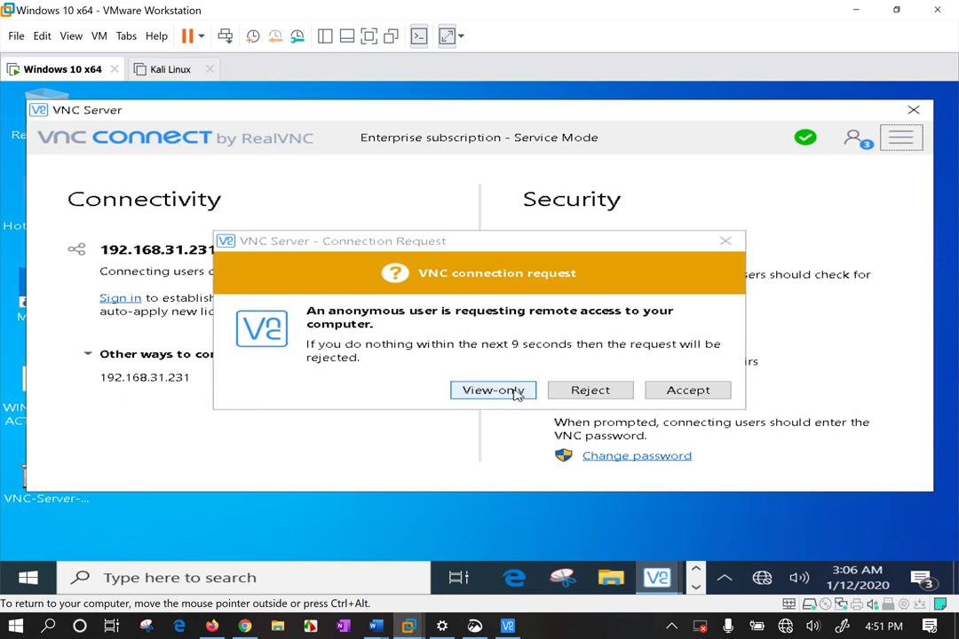
click(516, 391)
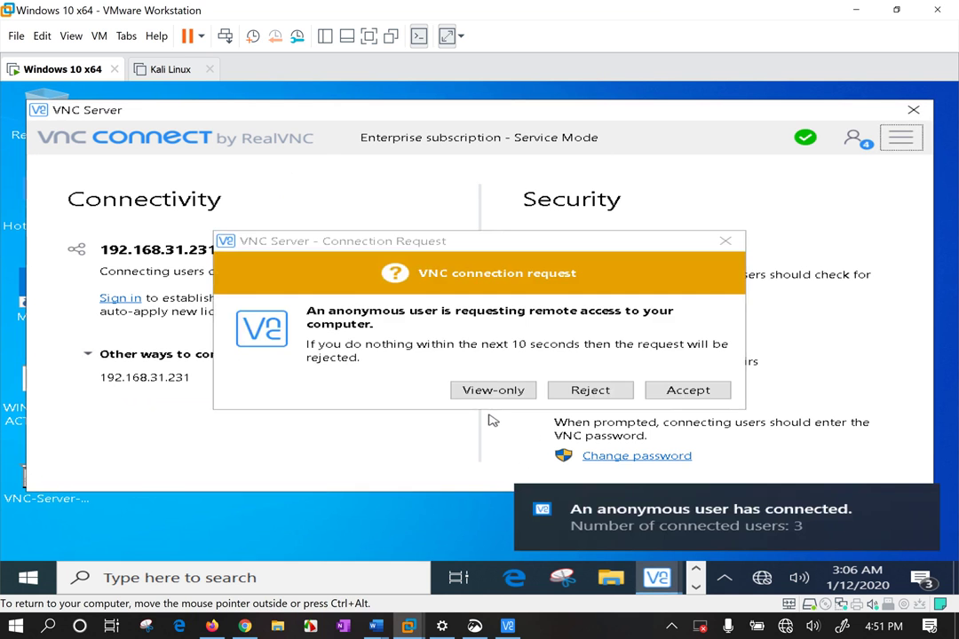
click(496, 395)
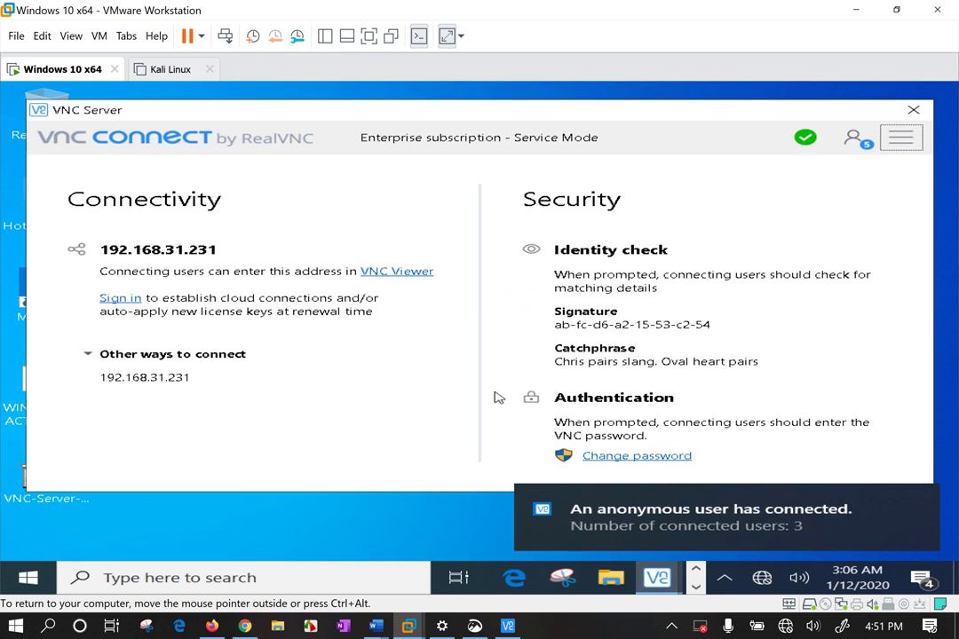
click(497, 393)
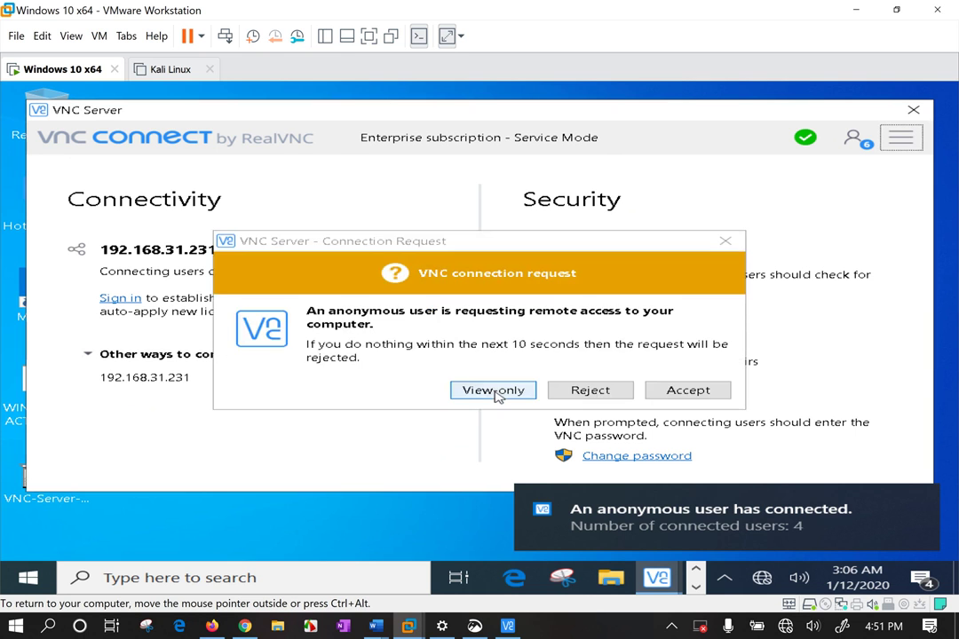
click(497, 395)
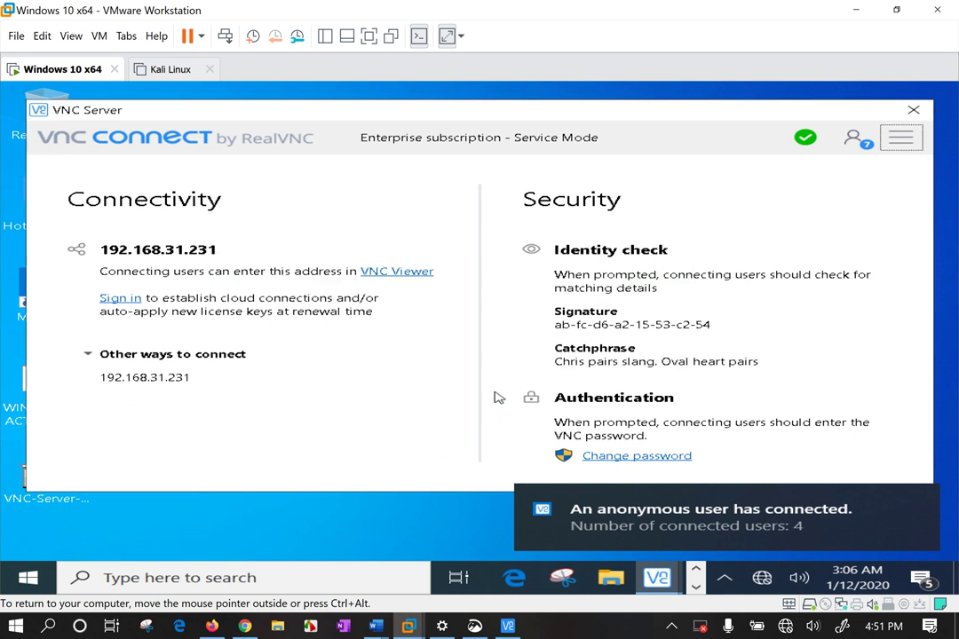
click(499, 398)
click(464, 392)
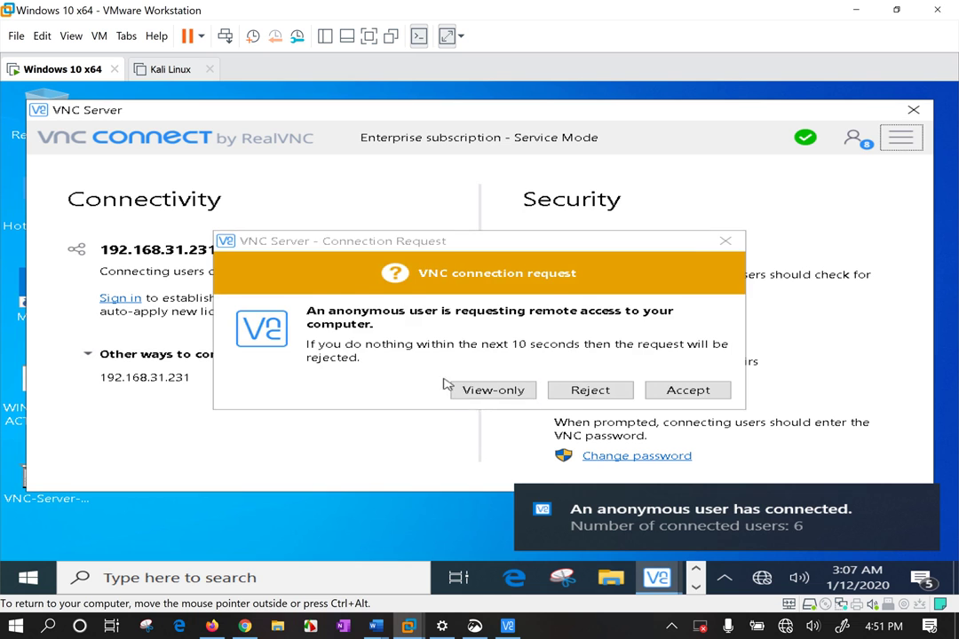
click(495, 395)
Post 'hell0 team' in the chat while admitting three more requests view-only
click(900, 138)
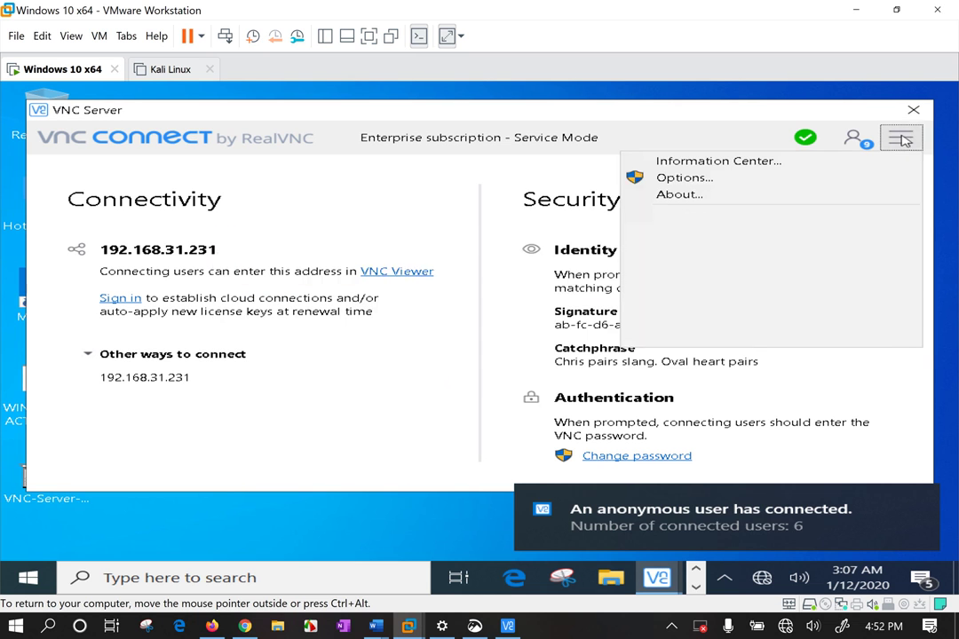
click(693, 232)
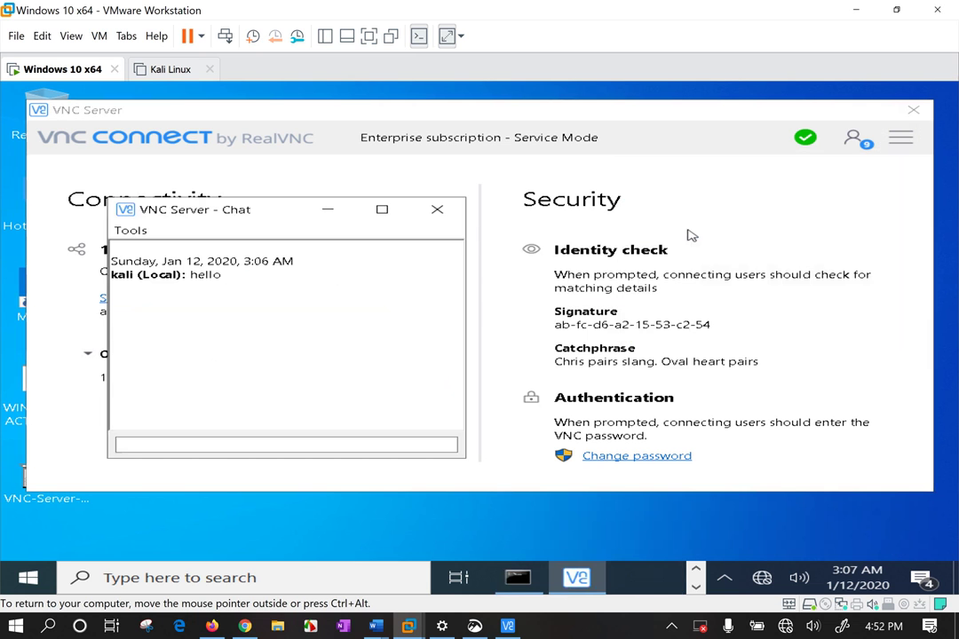
click(291, 445)
text(hell)
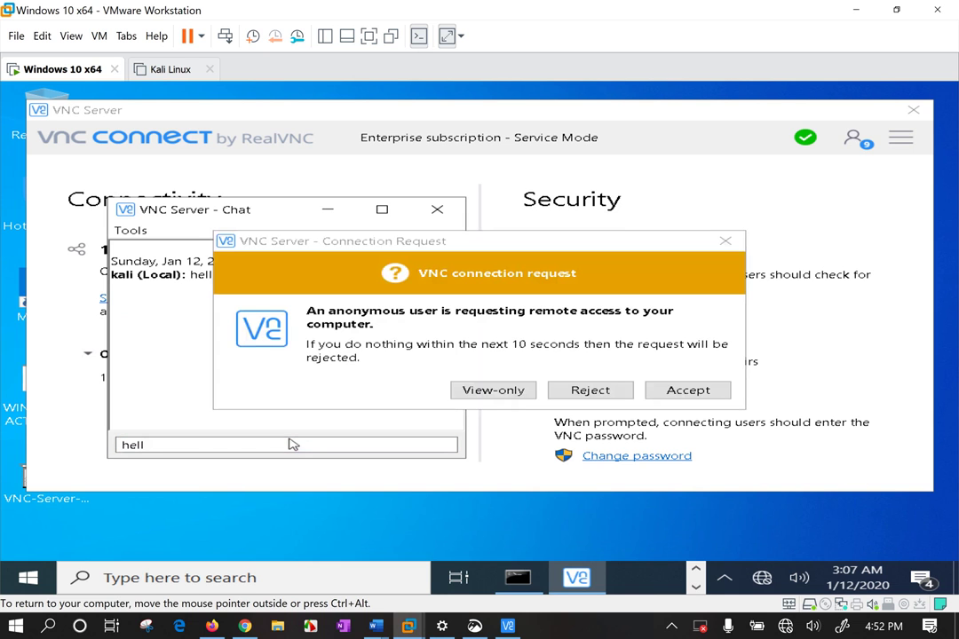
click(489, 391)
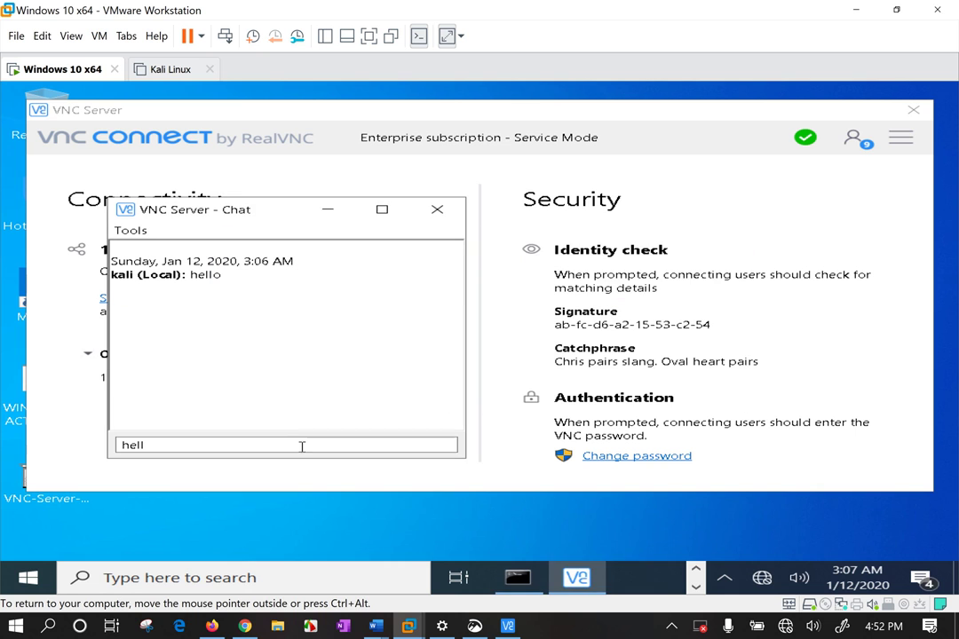
text(0)
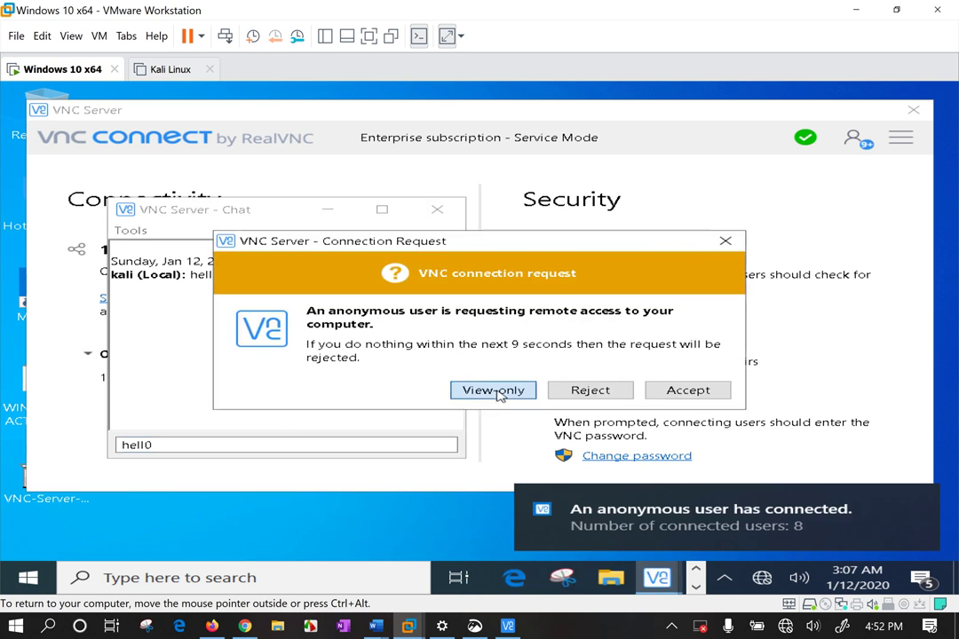
click(497, 392)
click(233, 443)
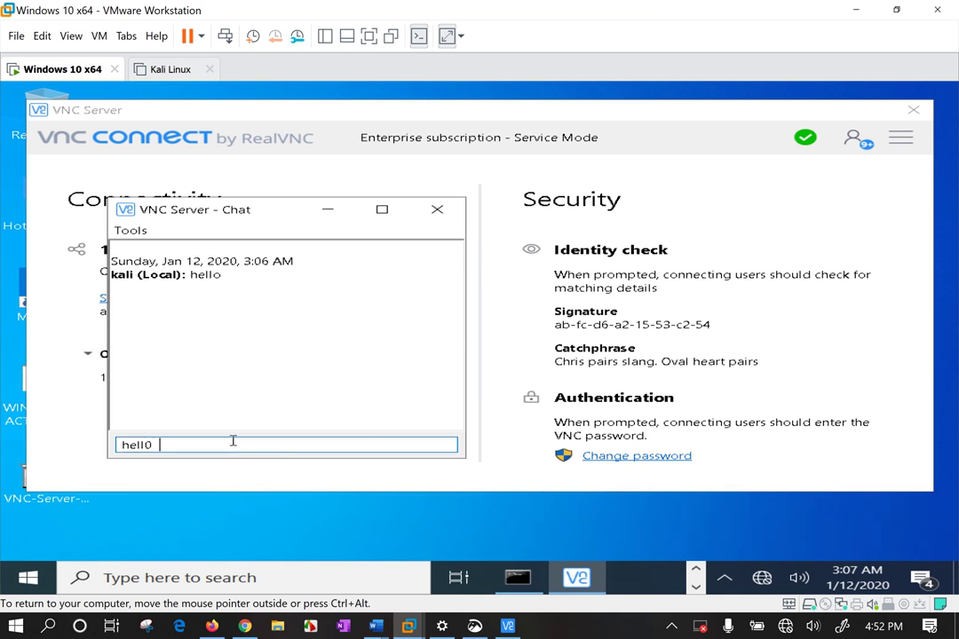
text(team)
key(Return)
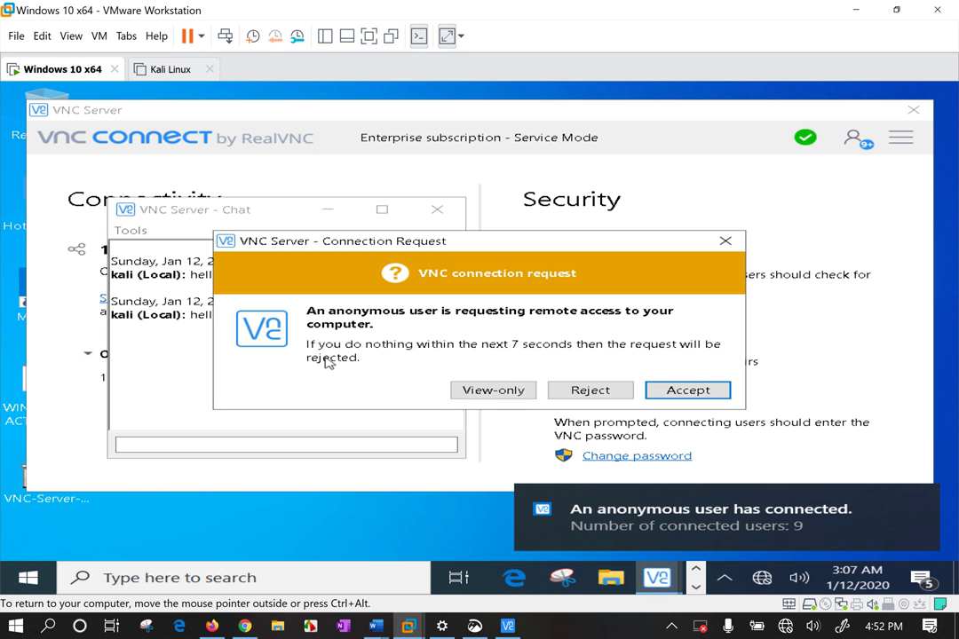
click(485, 392)
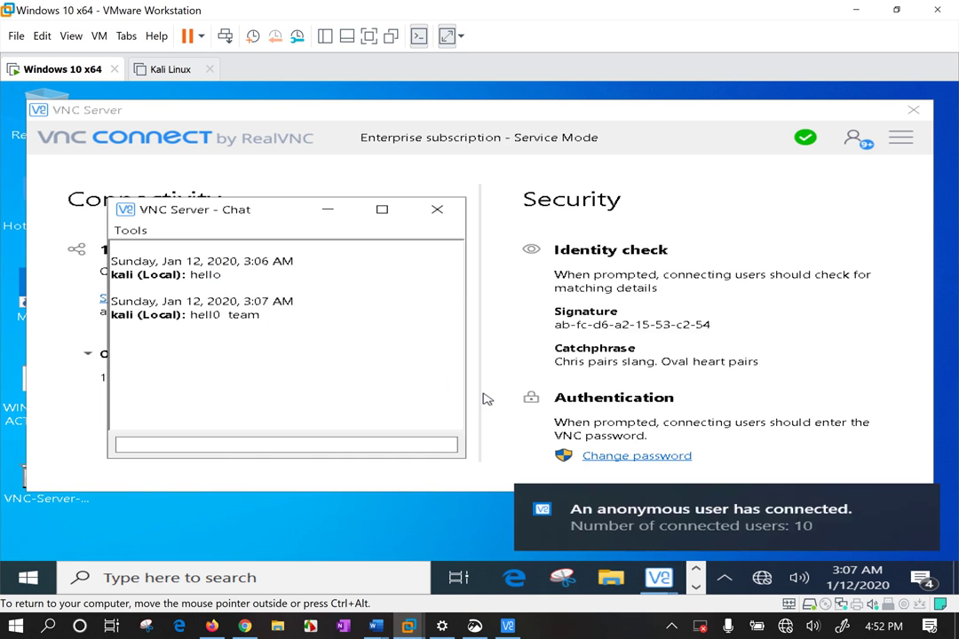
In Information Center, check the last viewer's details and status messages, admitting one requester view-only
click(866, 147)
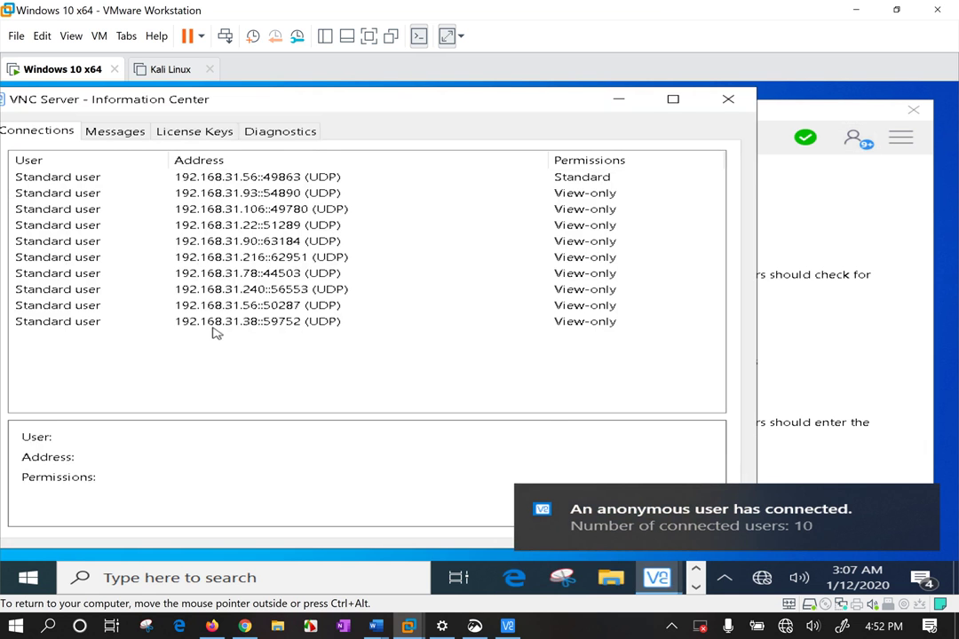
click(227, 324)
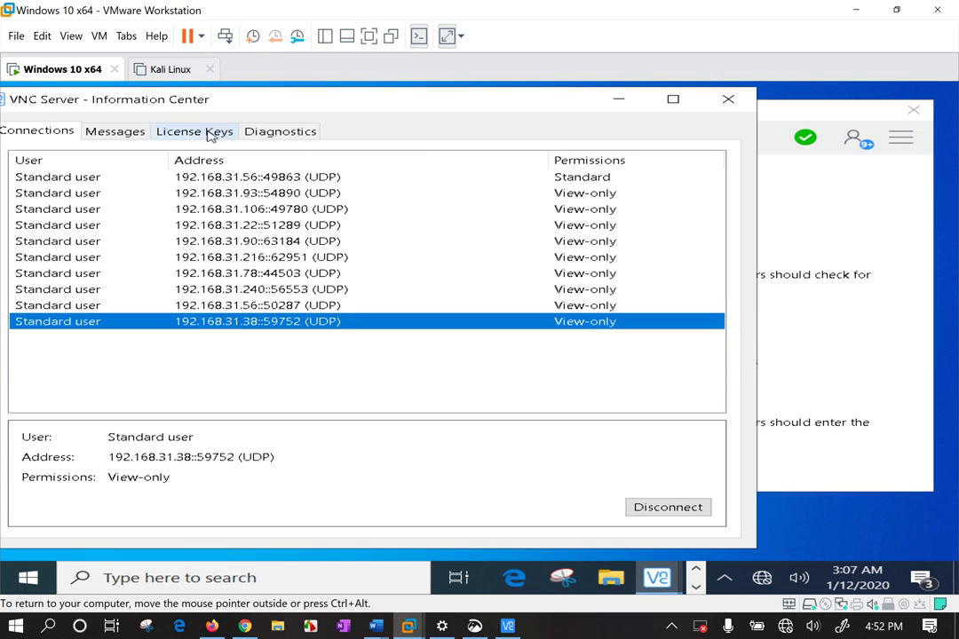
click(131, 135)
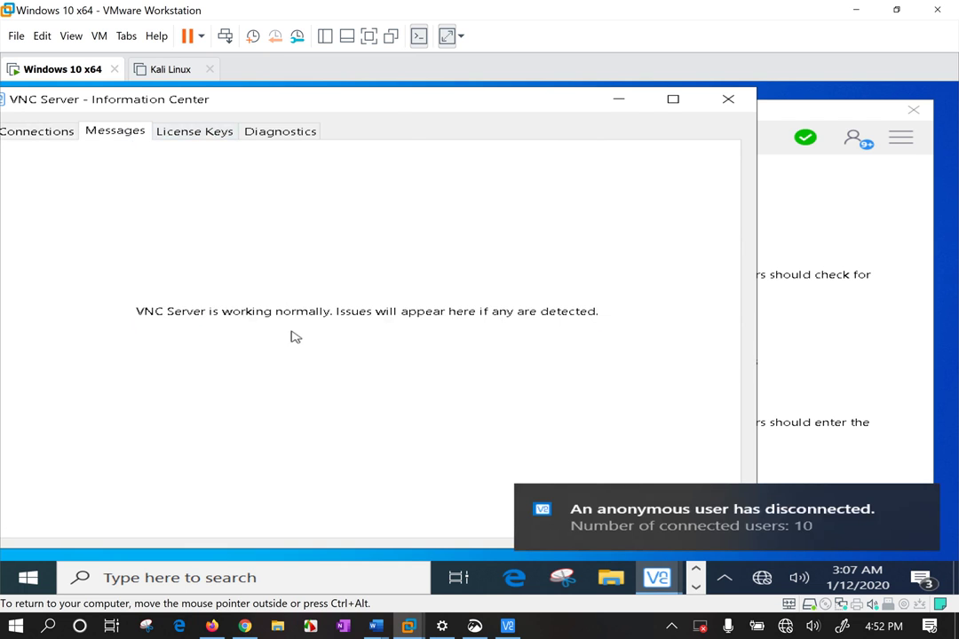
click(402, 106)
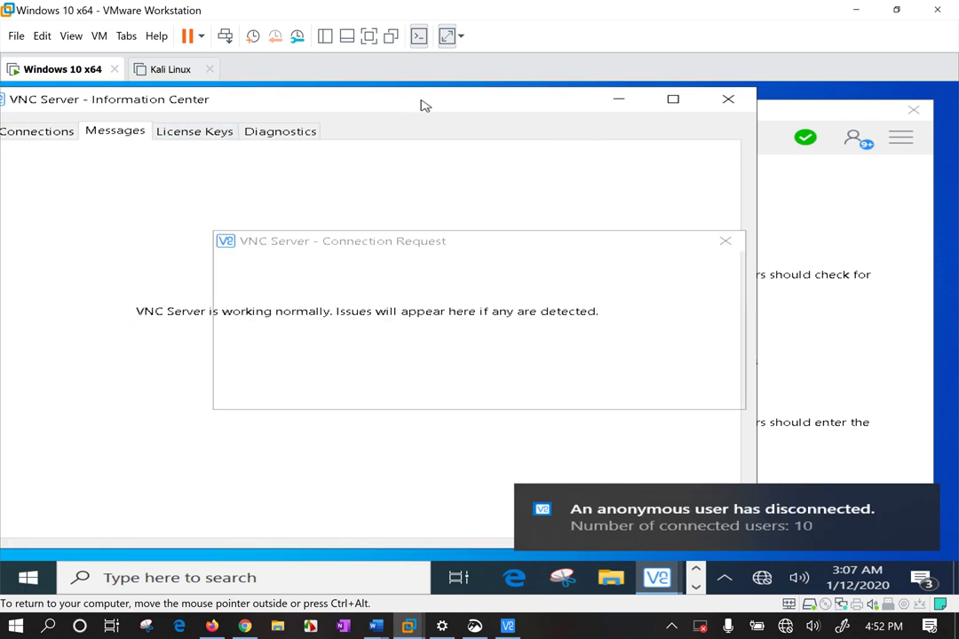
click(489, 390)
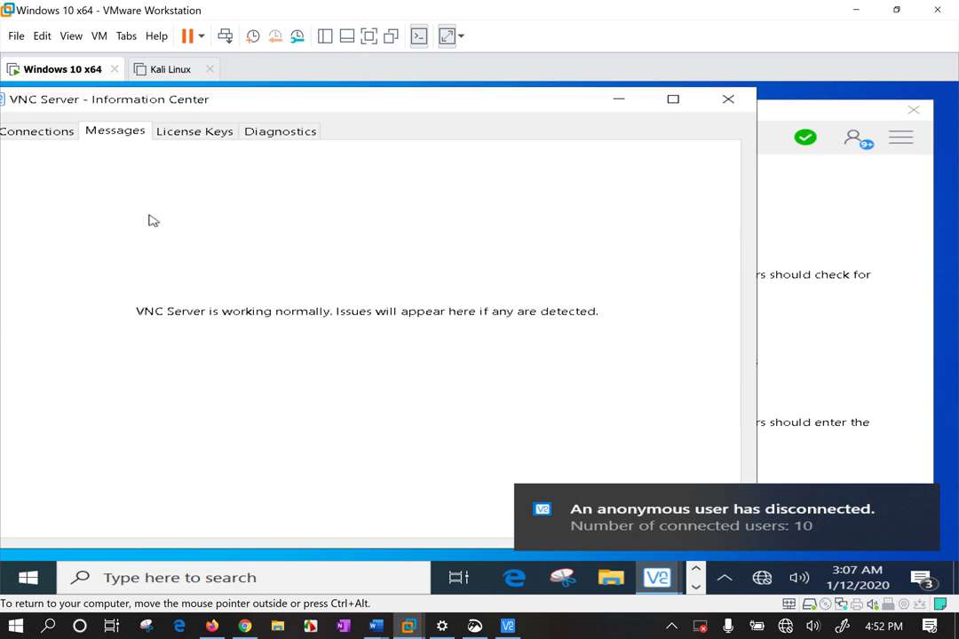
Check the licence key details, return to Connections, and admit another requester view-only
click(59, 134)
click(195, 133)
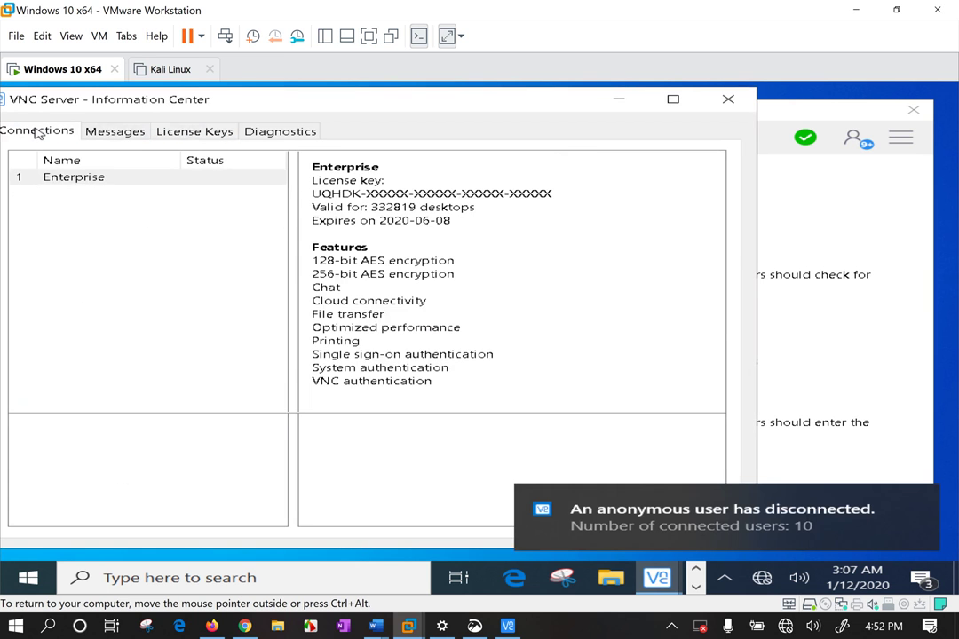
click(488, 389)
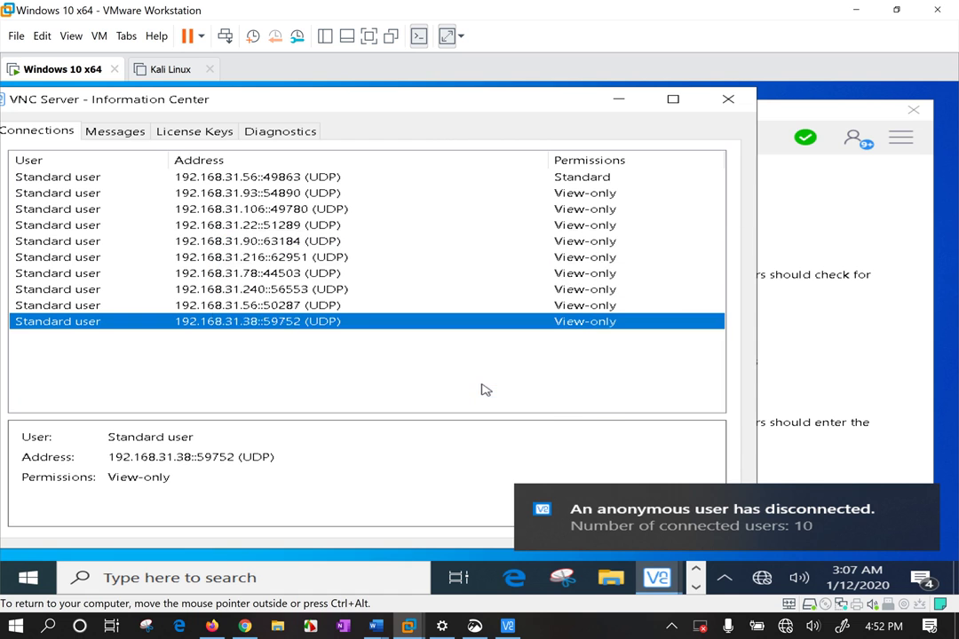
click(842, 223)
click(901, 140)
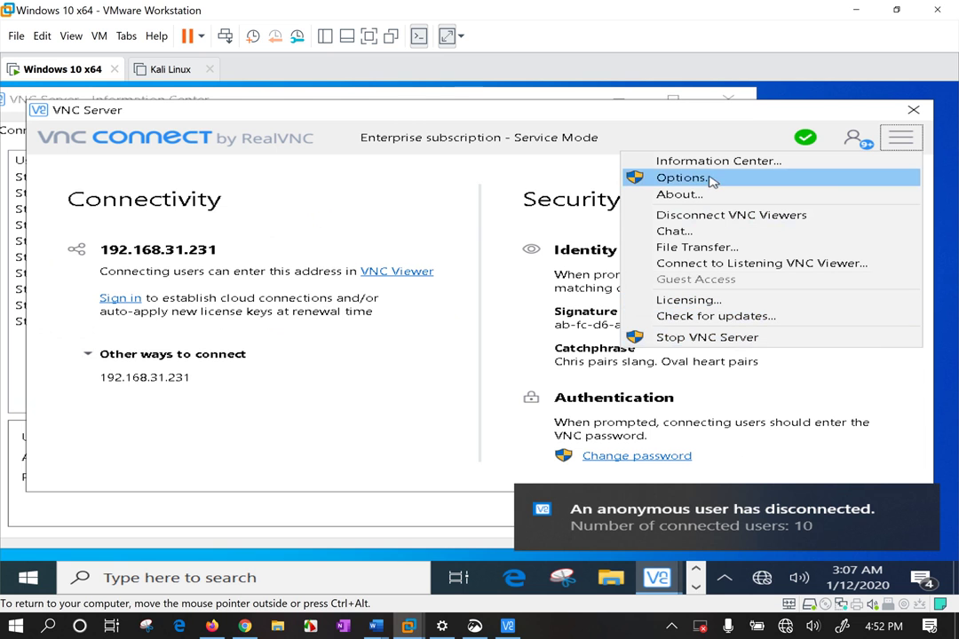
Open VNC Server Options with administrator approval, admitting two requests view-only
click(651, 178)
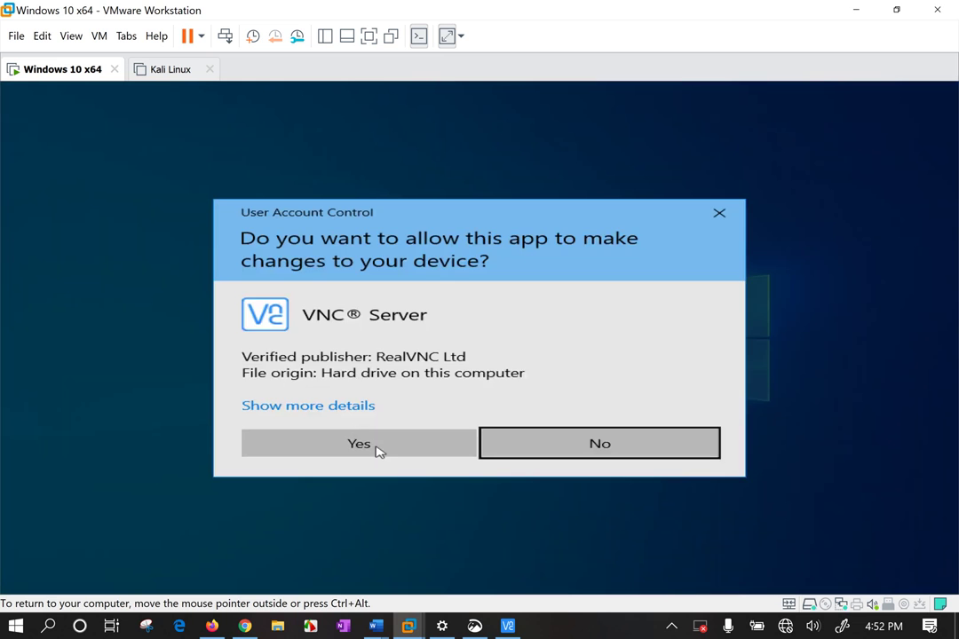
click(376, 450)
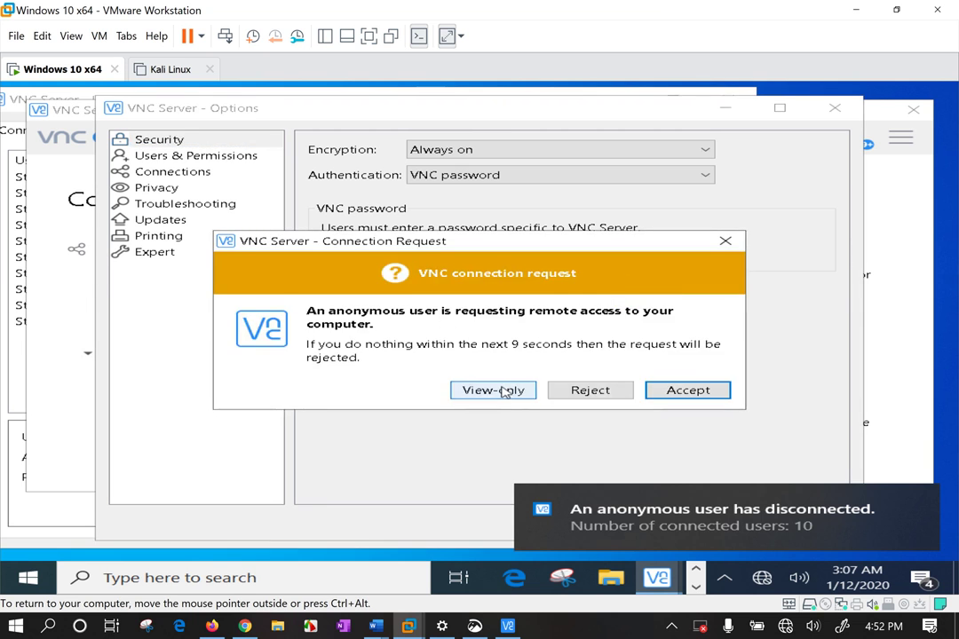
click(503, 395)
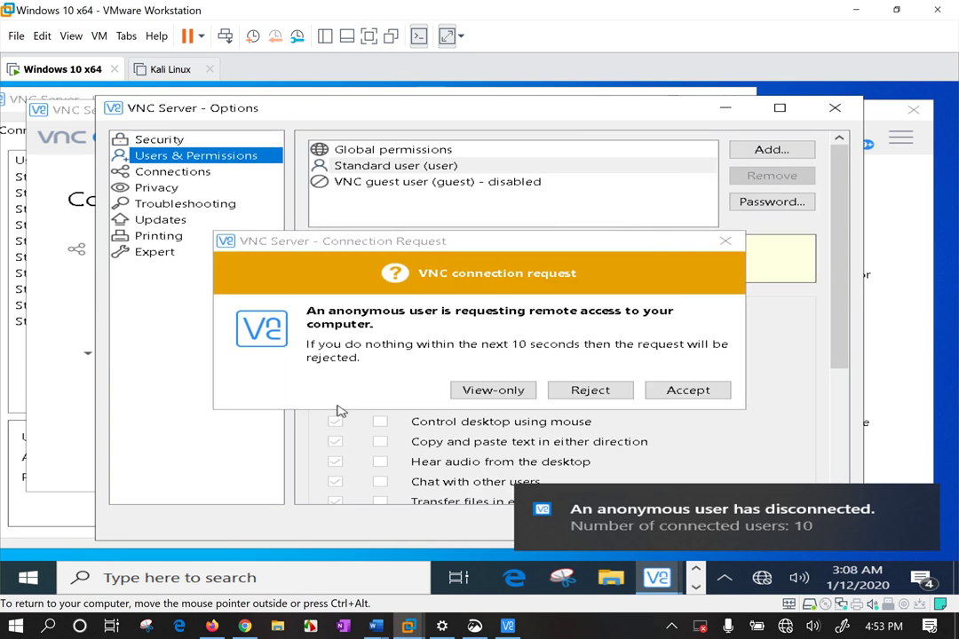
click(480, 393)
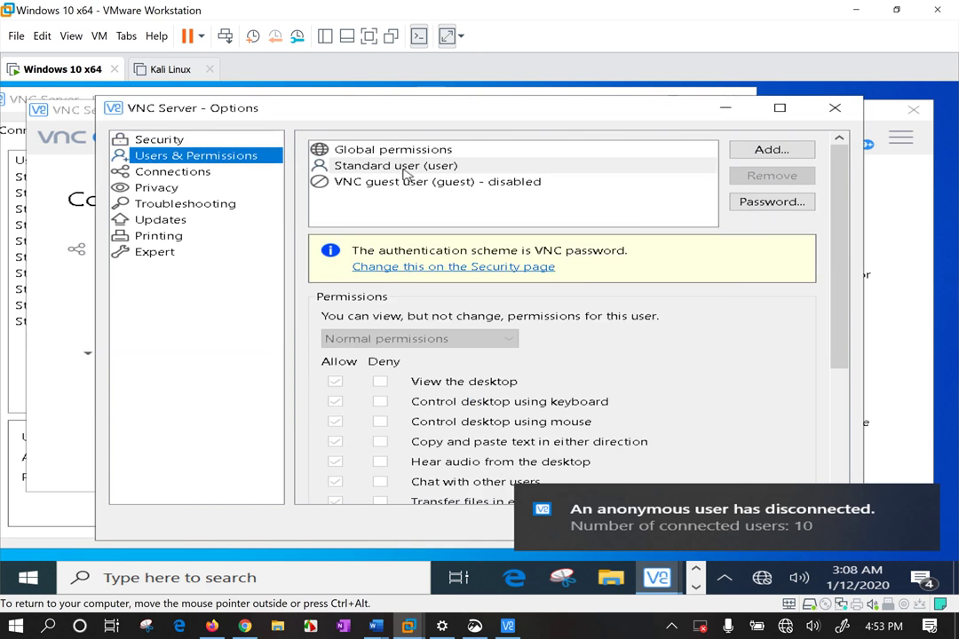
Re-enable keyboard and mouse control in the global permissions and apply, admitting two more requests
click(333, 147)
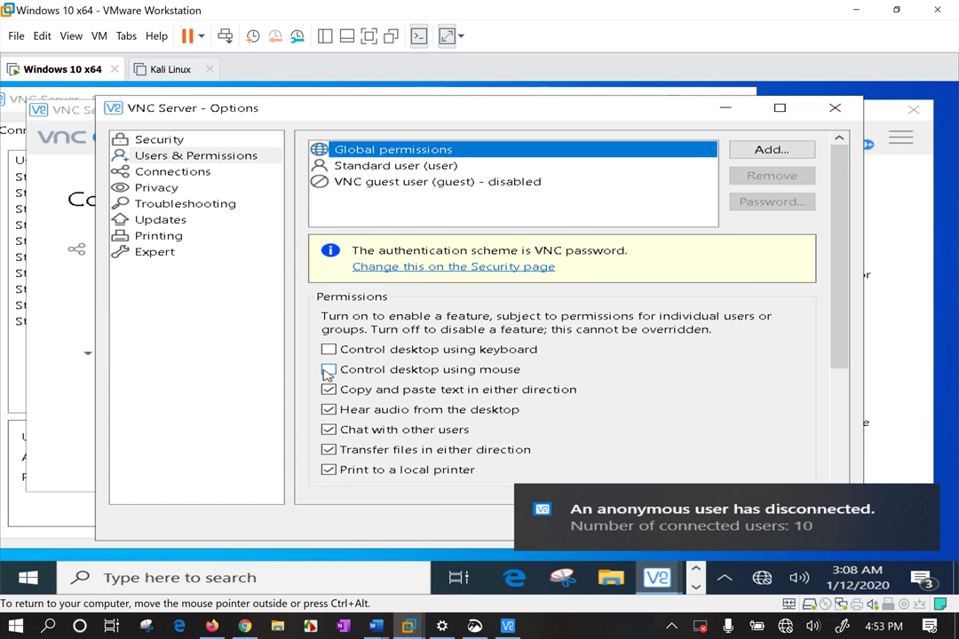
click(531, 392)
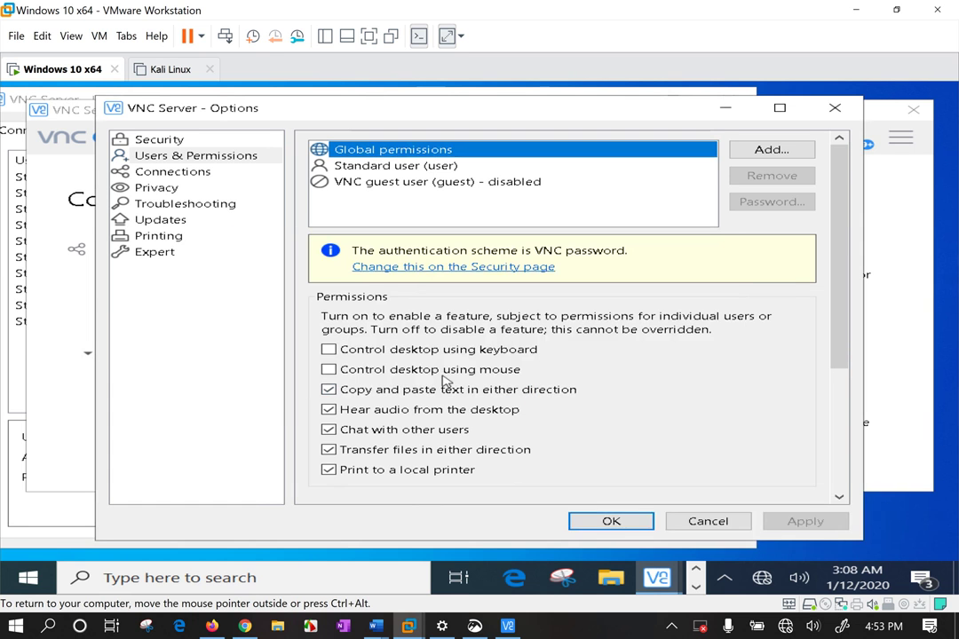
click(328, 349)
click(329, 366)
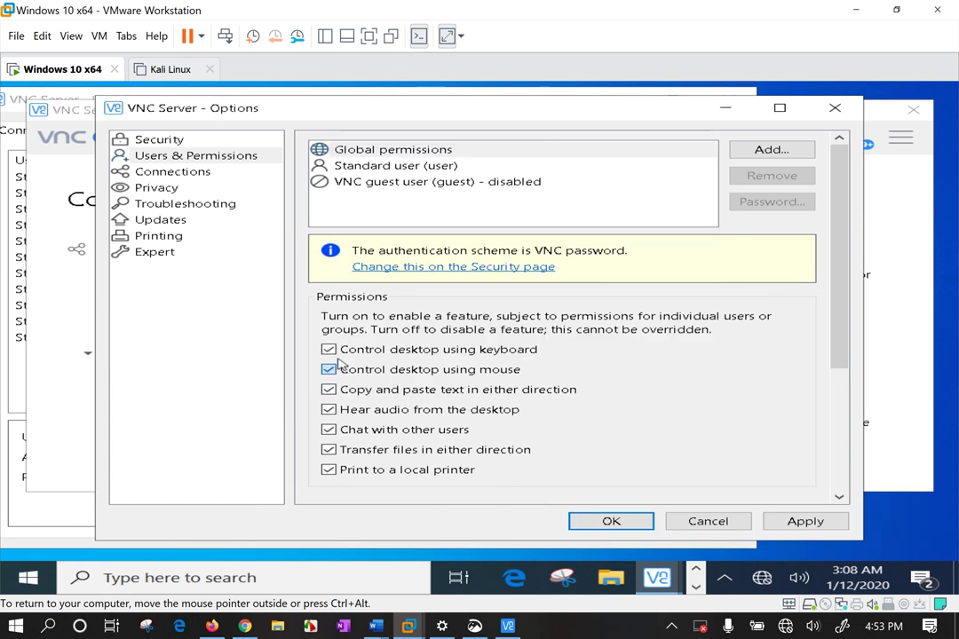
click(340, 363)
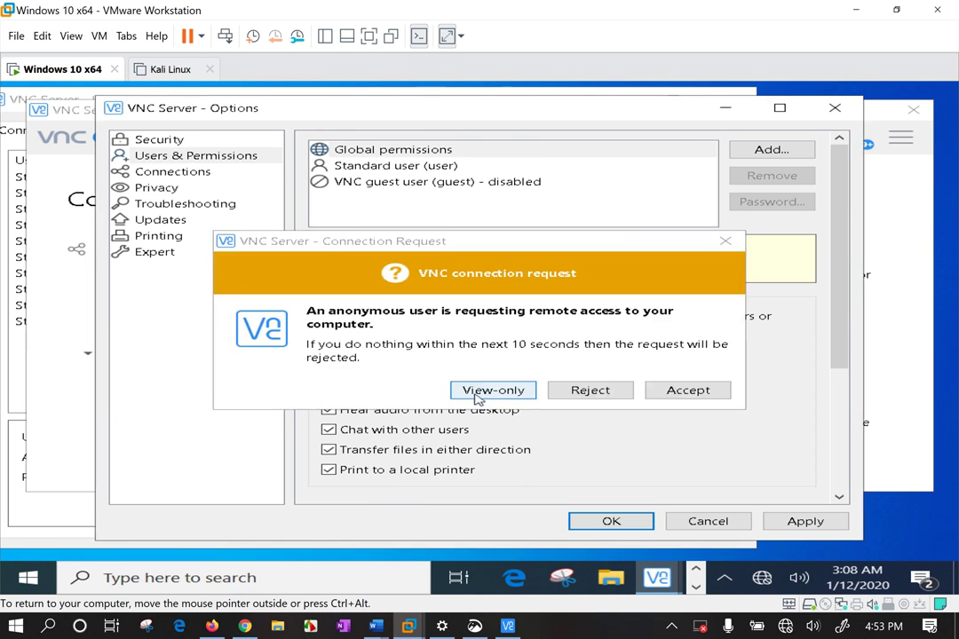
click(552, 392)
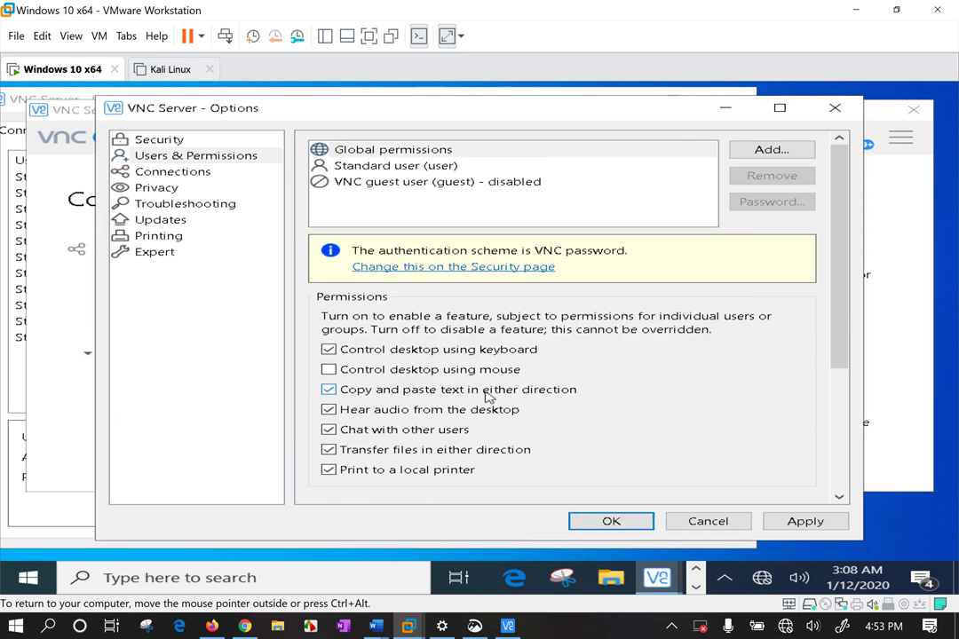
click(418, 373)
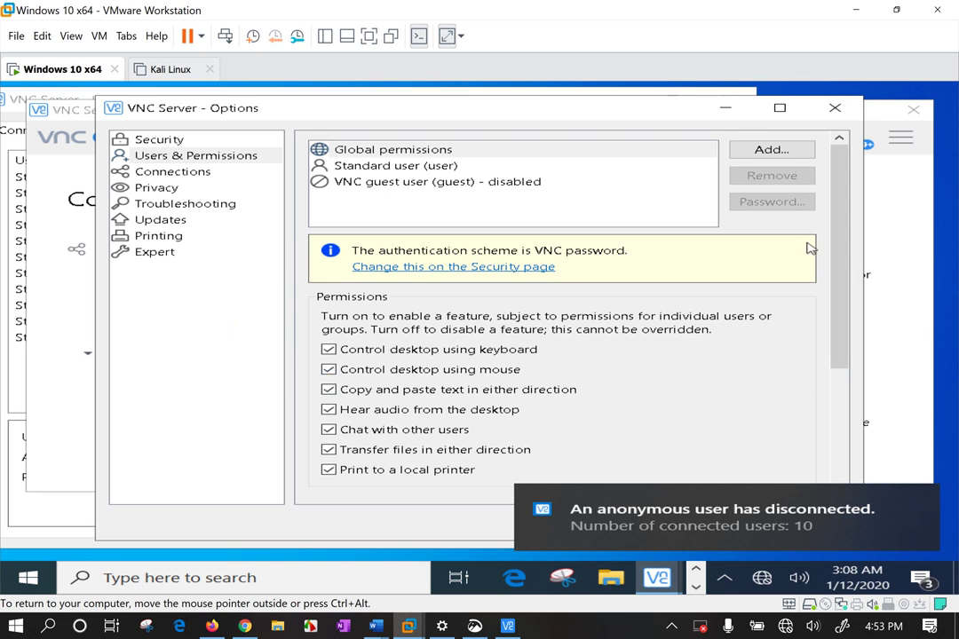
drag(844, 332, 845, 475)
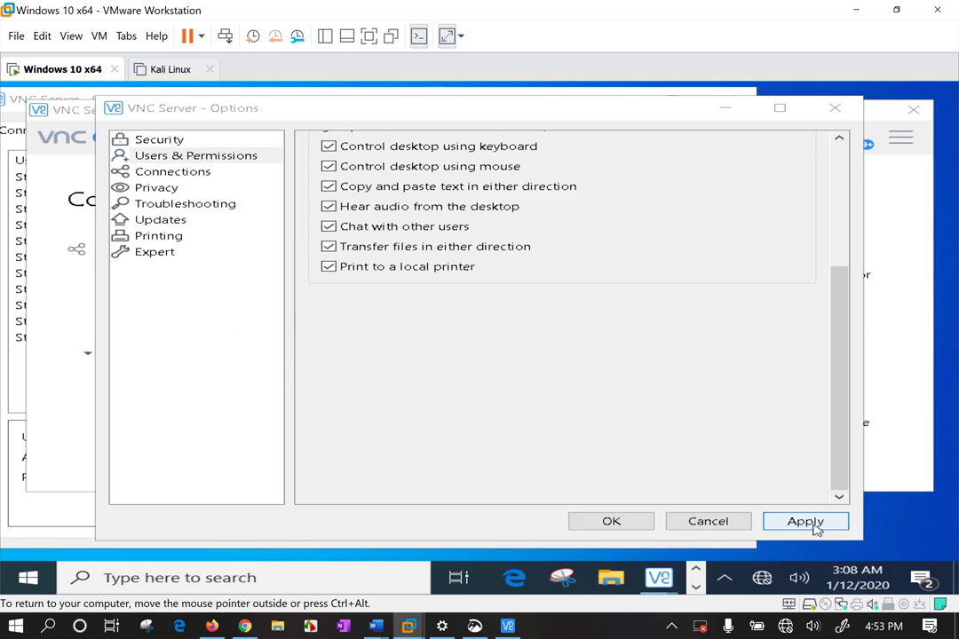
click(814, 524)
Close Options, admit the new requester view-only, and check the status messages
click(636, 523)
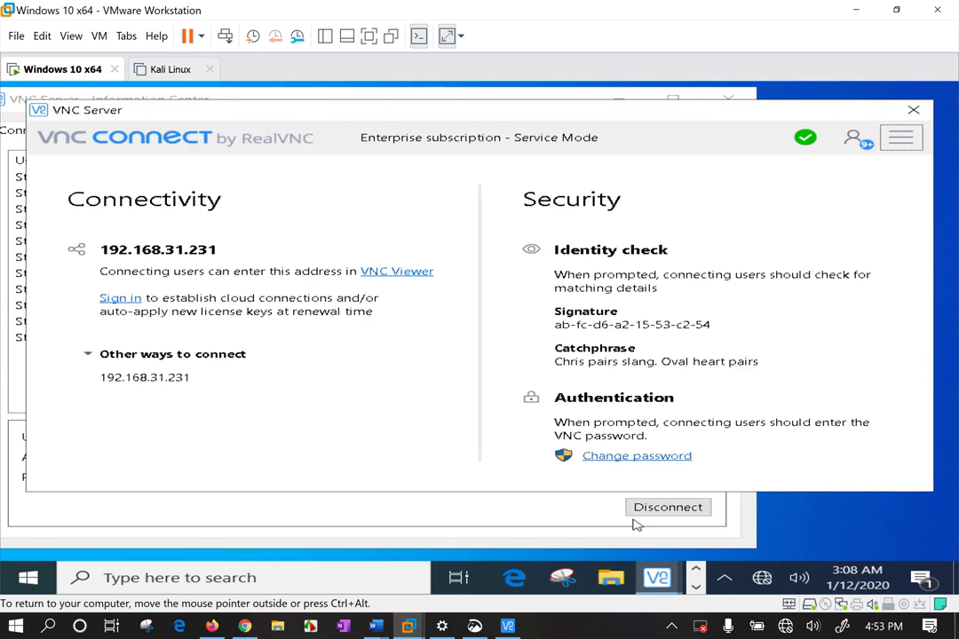
click(482, 512)
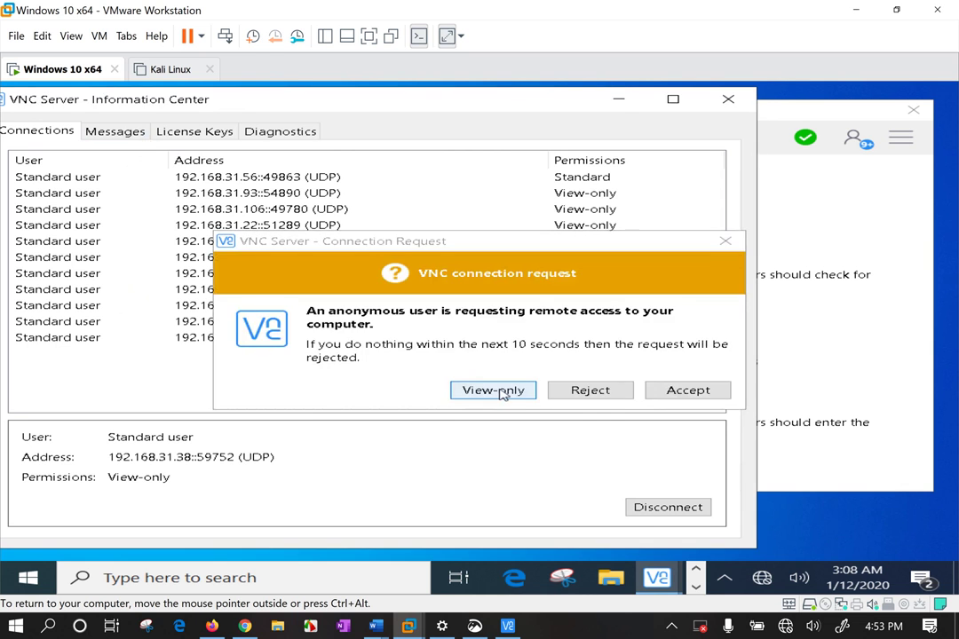
click(497, 391)
click(131, 132)
click(58, 131)
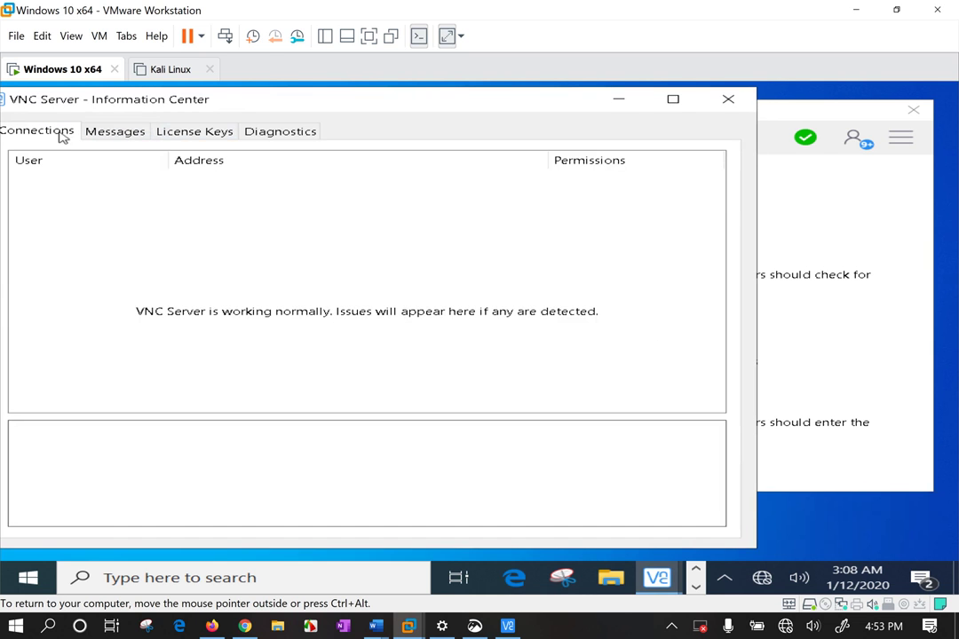
Open File Transfer and keep Desktop as the destination for fetched files
click(900, 137)
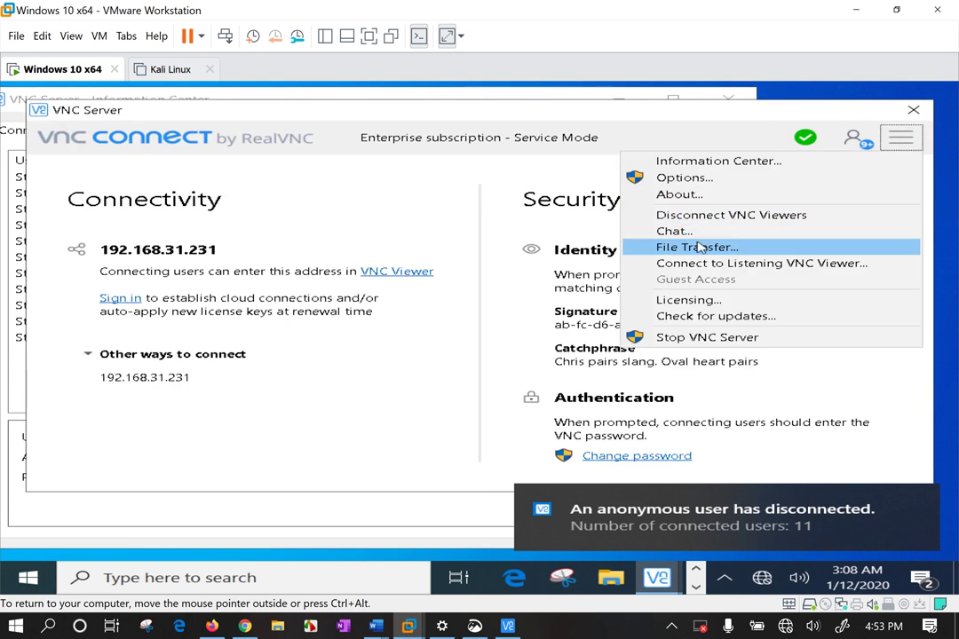
click(698, 248)
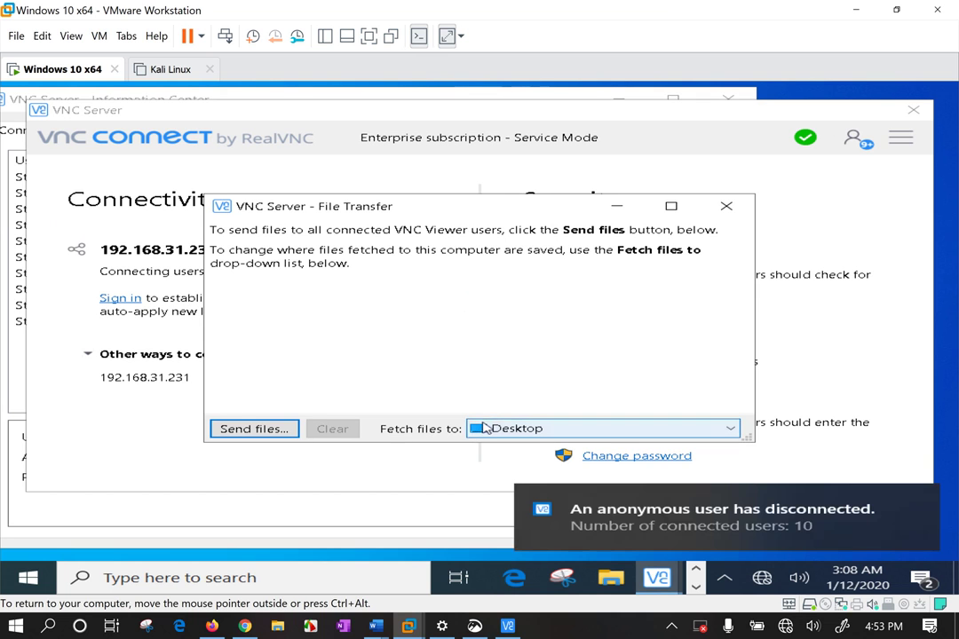
click(497, 430)
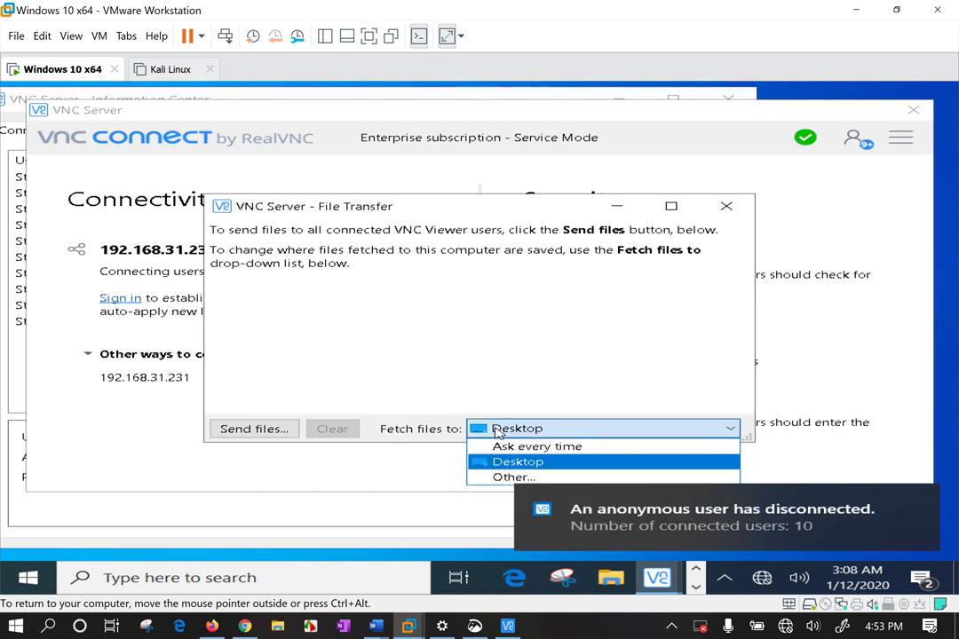
click(484, 462)
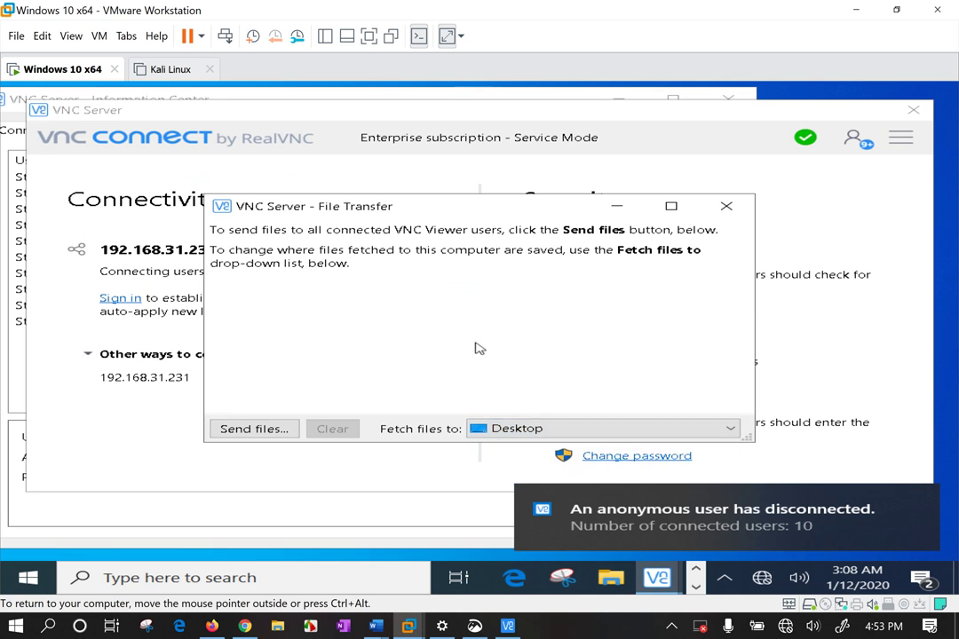
Send the Desktop file VNC-Server-6.6.0-Windows to viewers, admitting three incoming connection requests
click(249, 431)
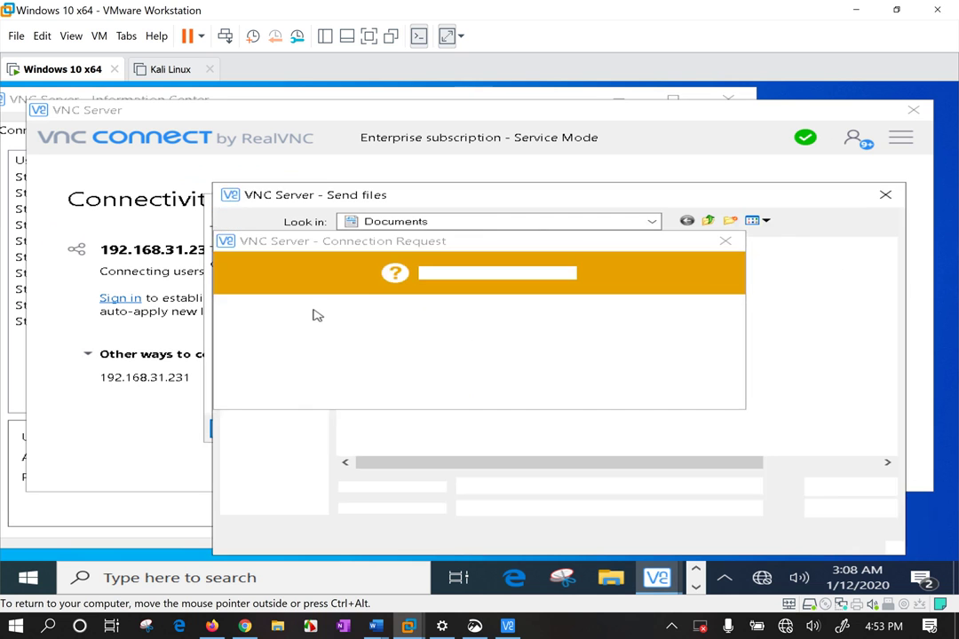
click(495, 391)
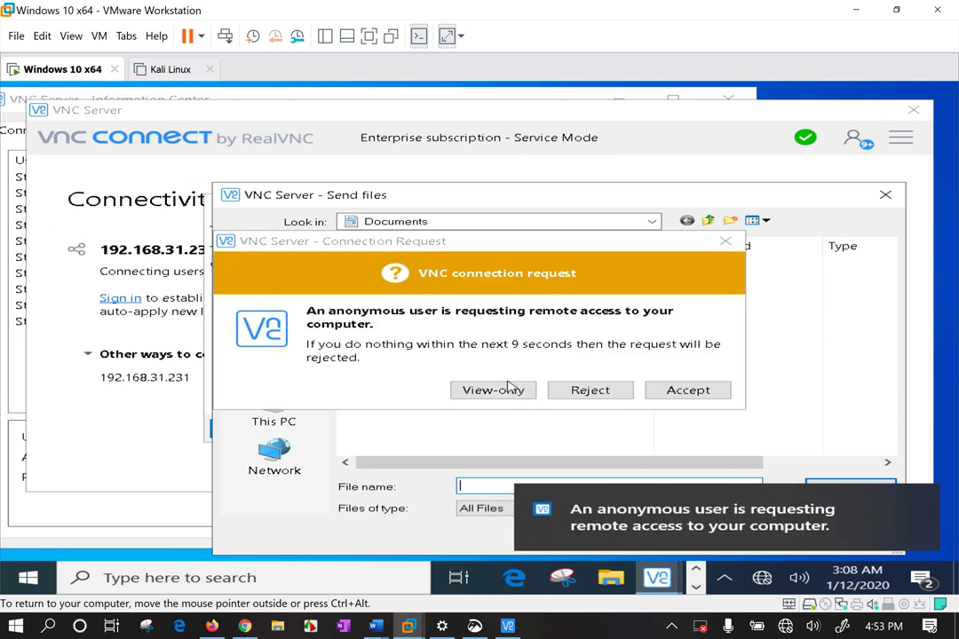
click(508, 391)
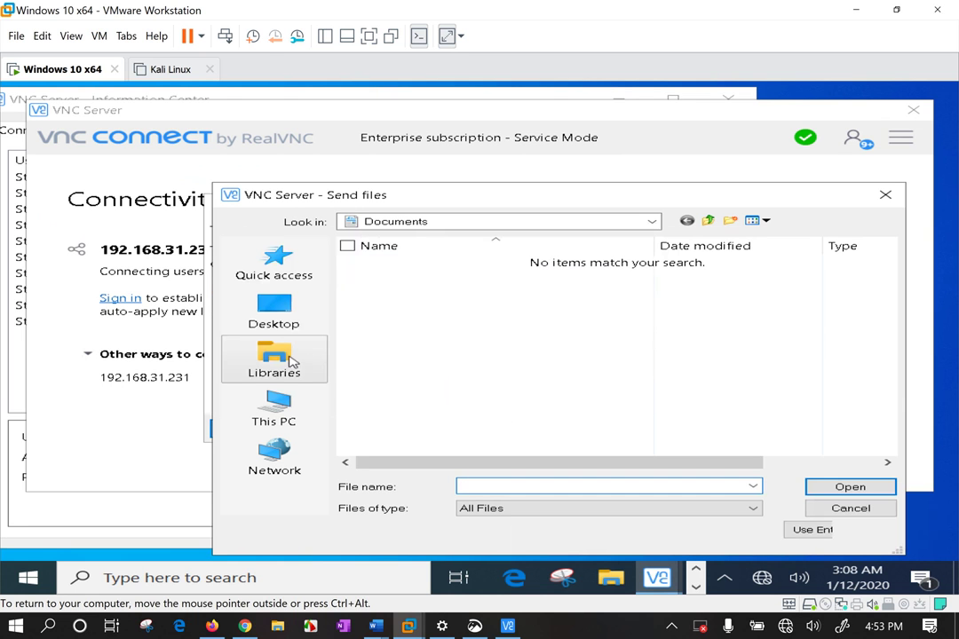
click(274, 454)
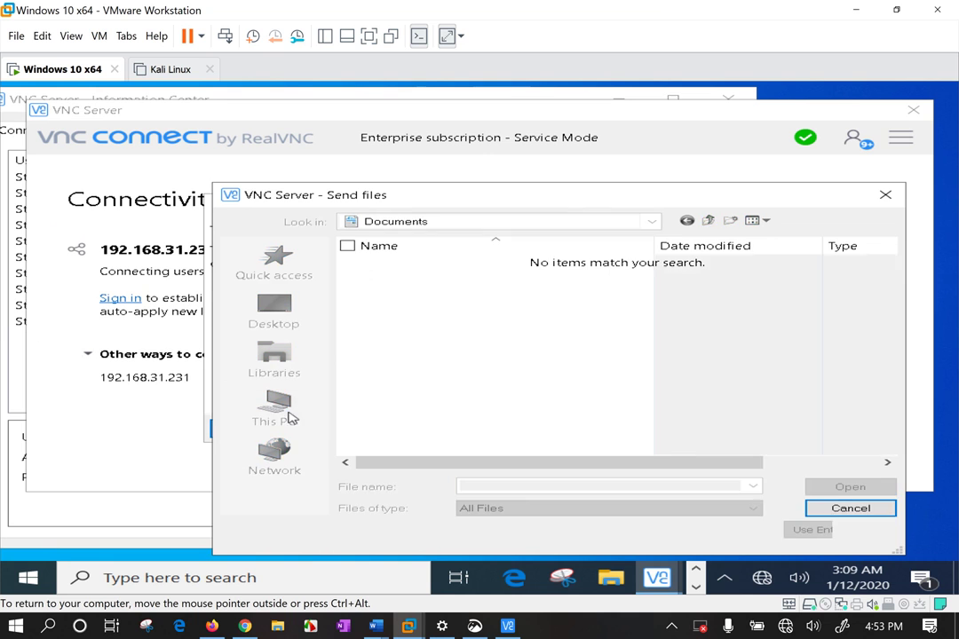
click(284, 406)
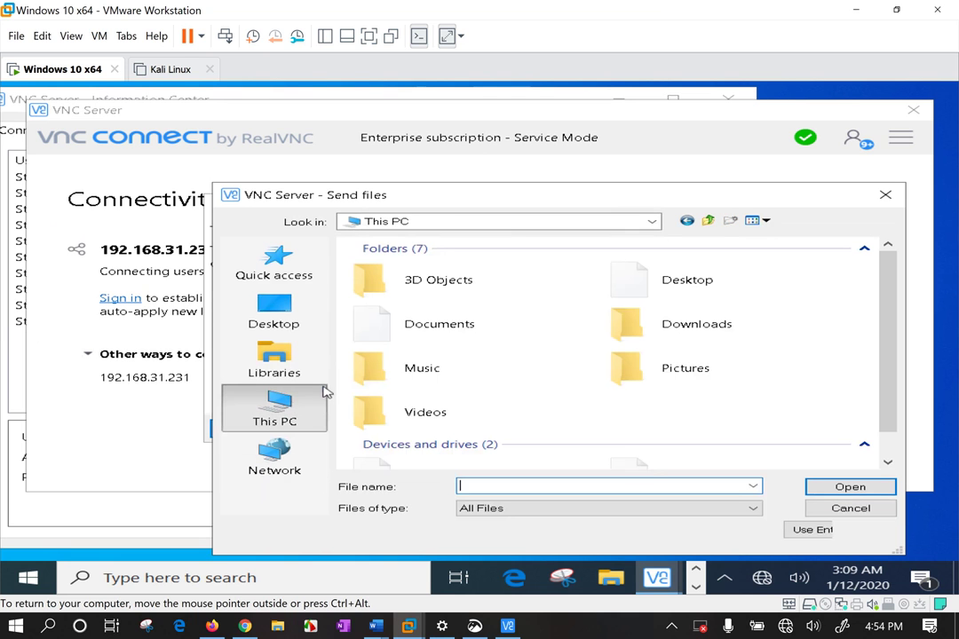
double_click(644, 372)
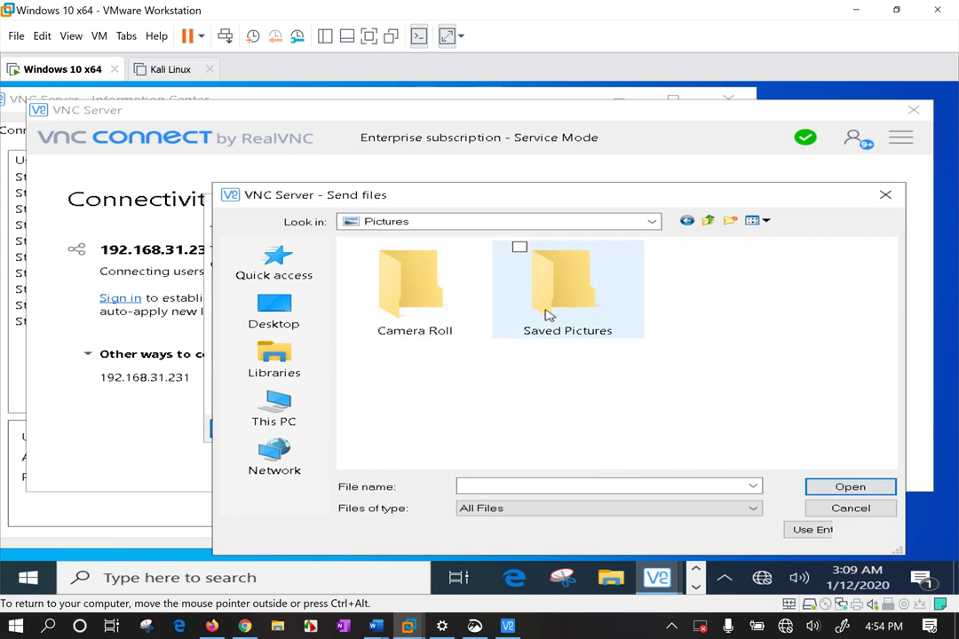
double_click(548, 315)
click(706, 222)
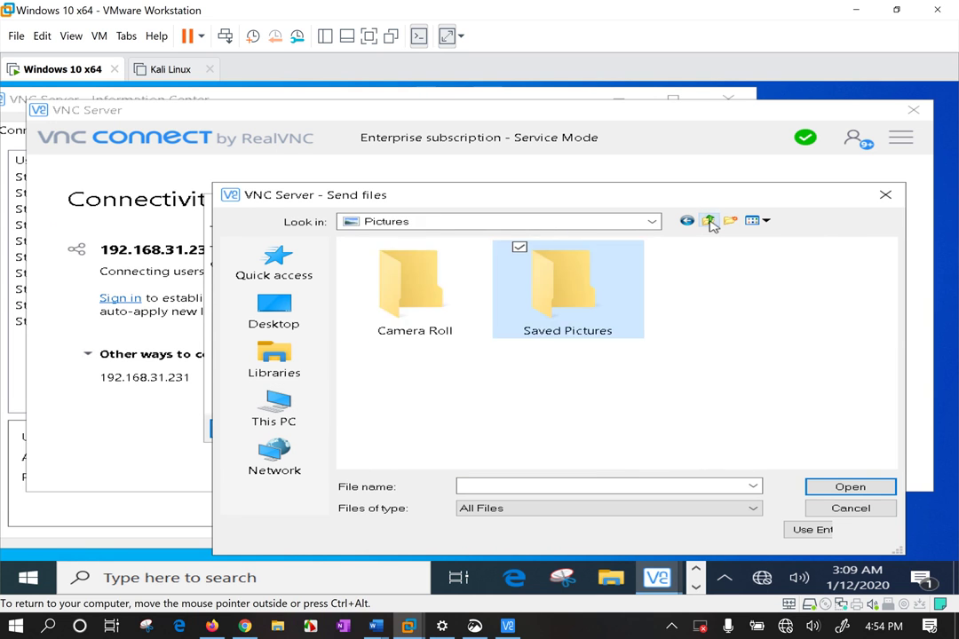
click(707, 221)
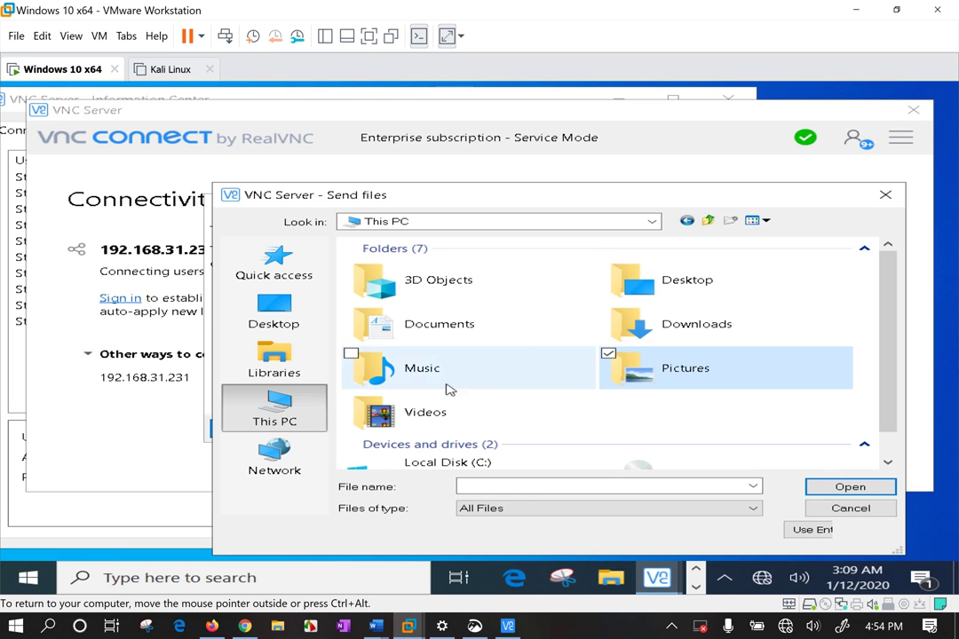
double_click(622, 291)
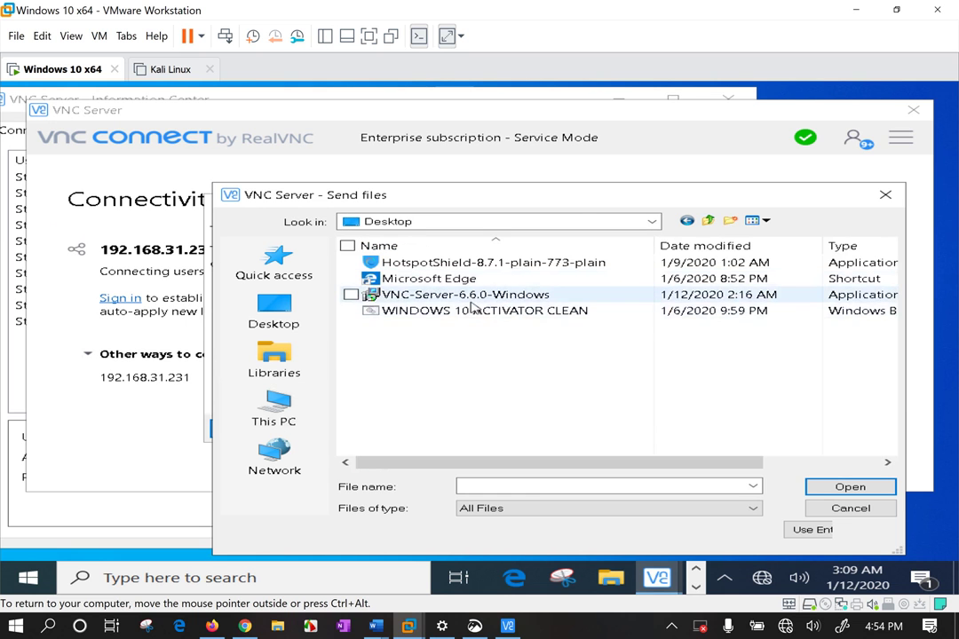
double_click(476, 296)
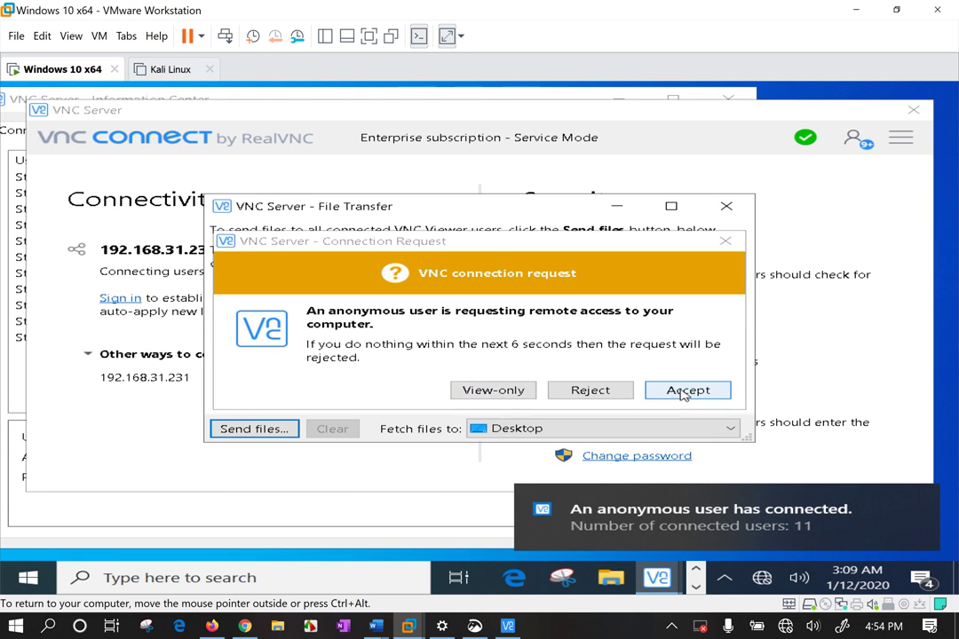
click(683, 392)
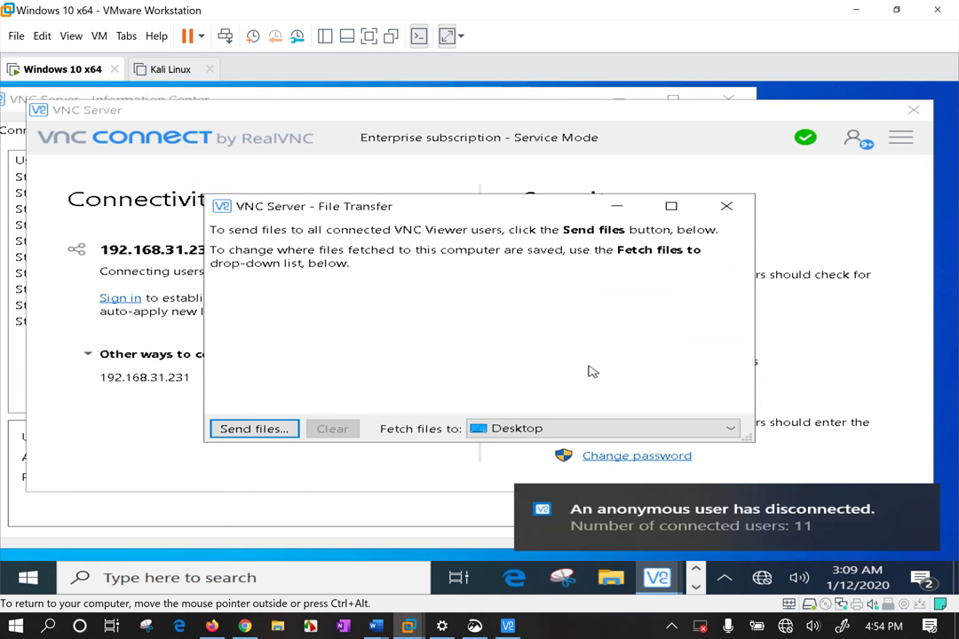
Pick WINDOWS 10 ACTIVATOR CLEAN on the Desktop to send, and accept another connection request
drag(453, 197, 536, 186)
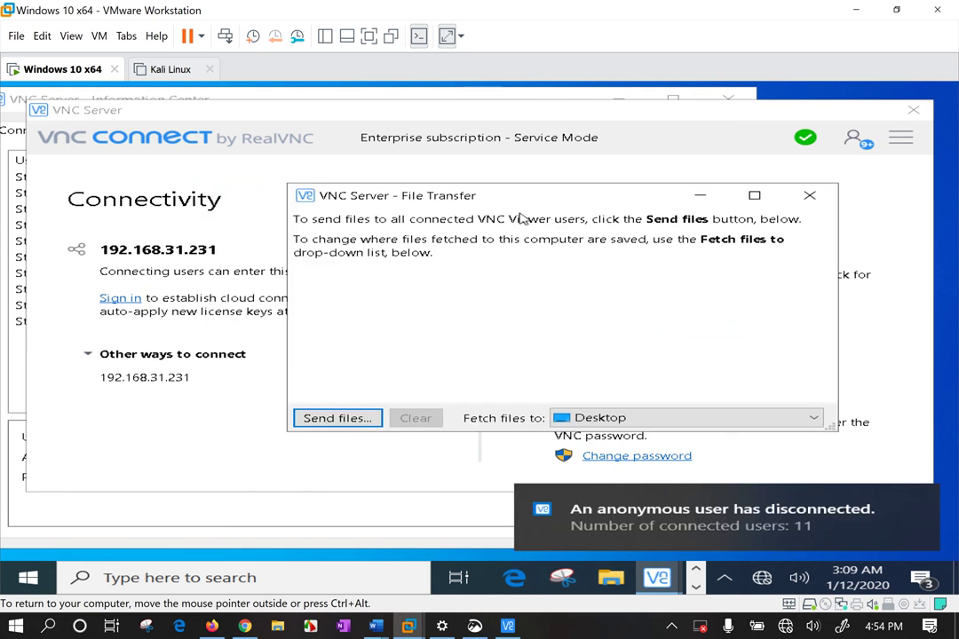
click(359, 419)
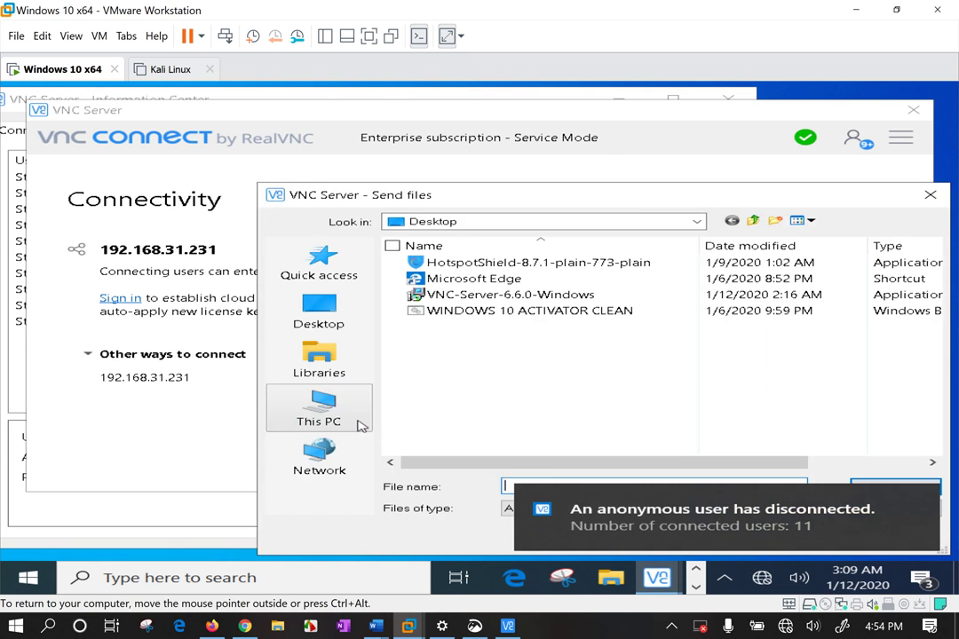
click(461, 311)
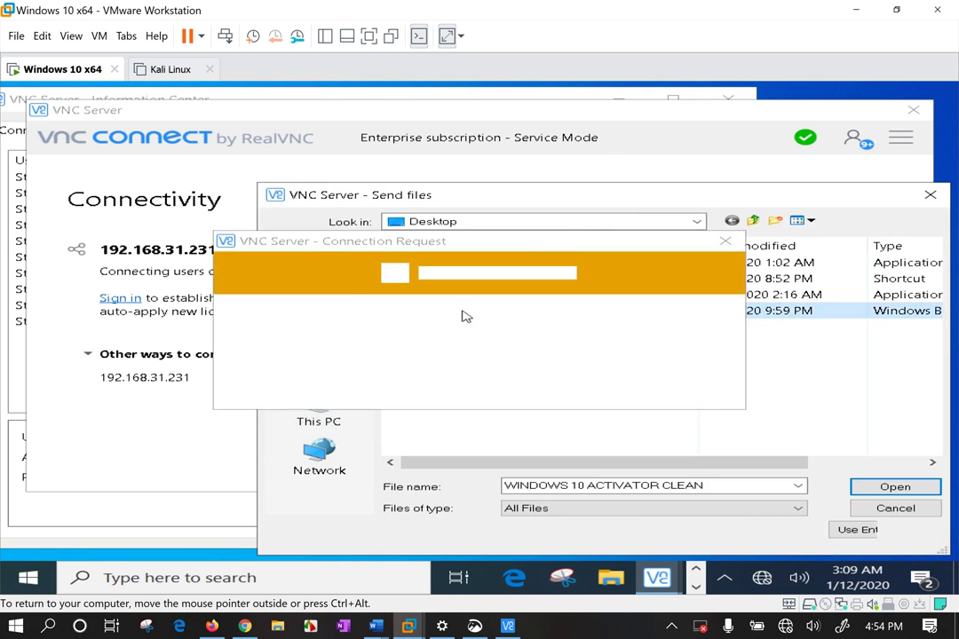
click(679, 392)
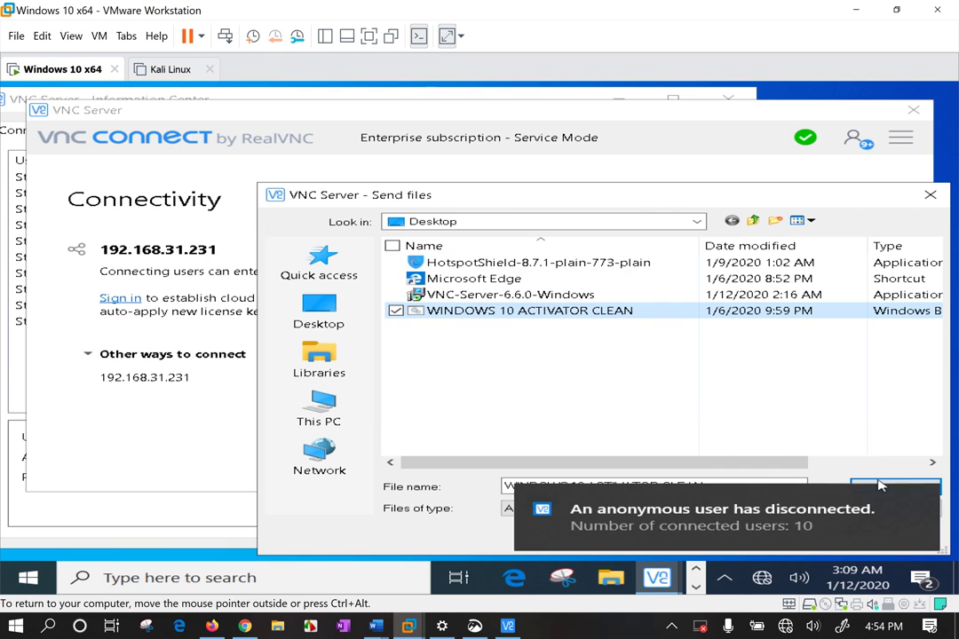
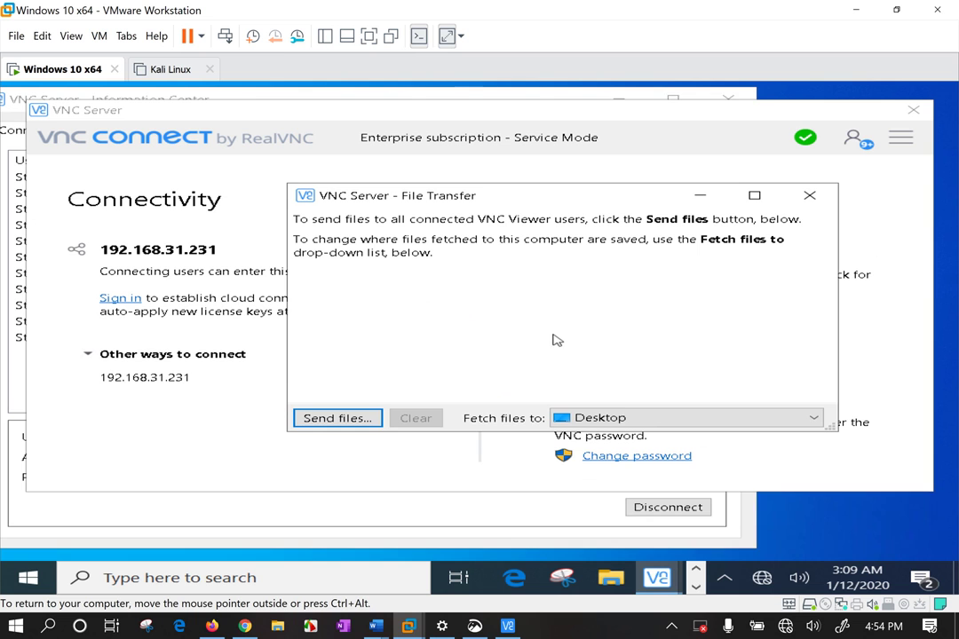
Close the File Transfer window, accept the anonymous connection request, and open the main menu
drag(620, 202, 703, 224)
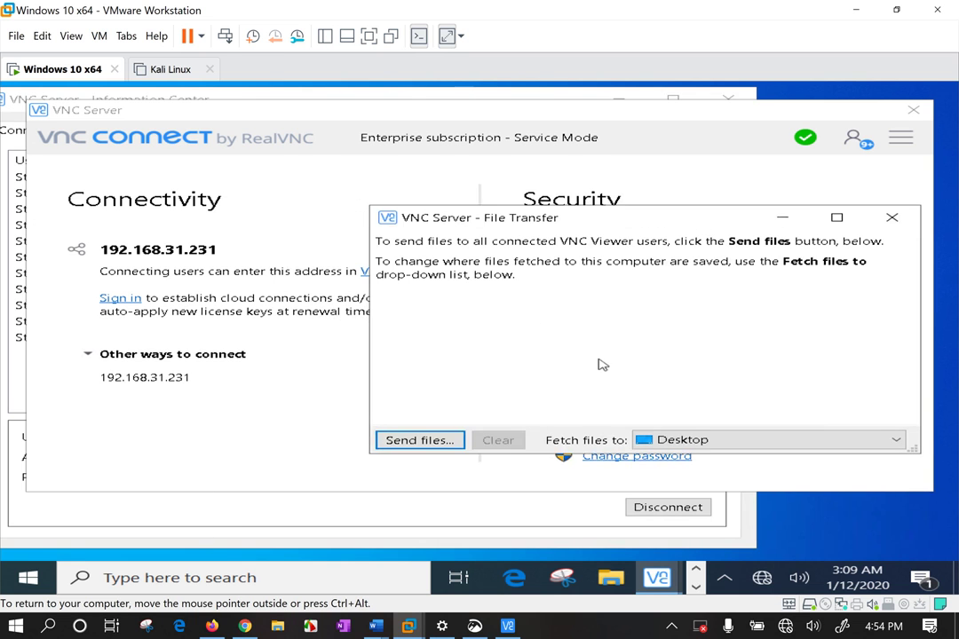
click(894, 218)
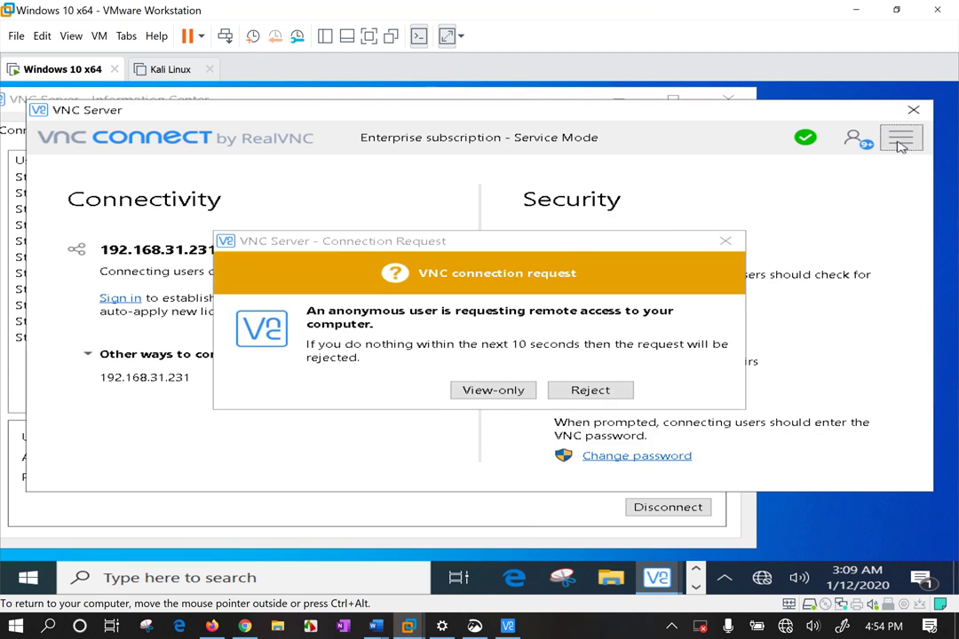
click(689, 391)
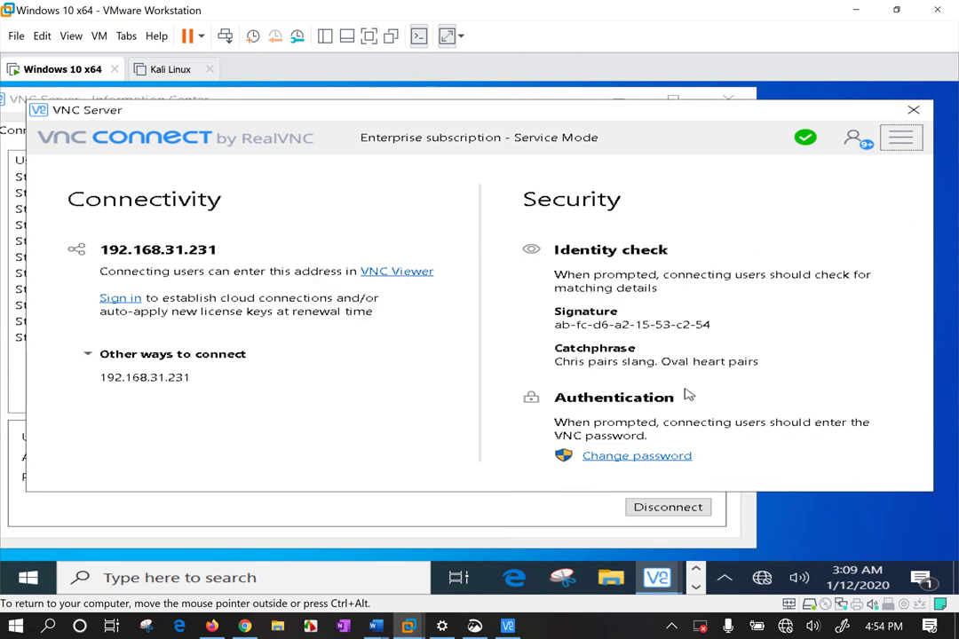
click(900, 138)
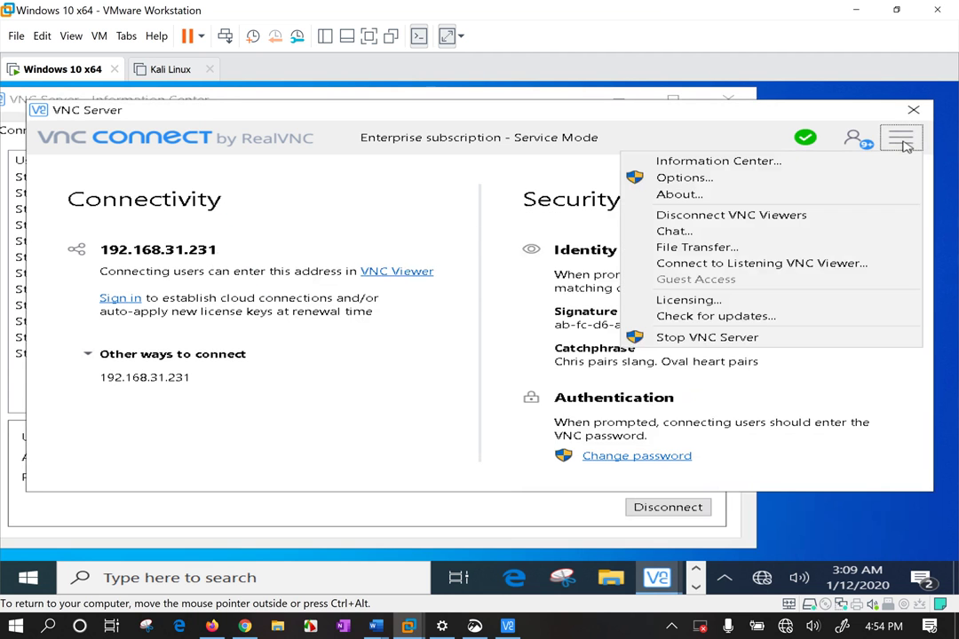
Open the chat and send the message 'file aayo ?'
click(724, 235)
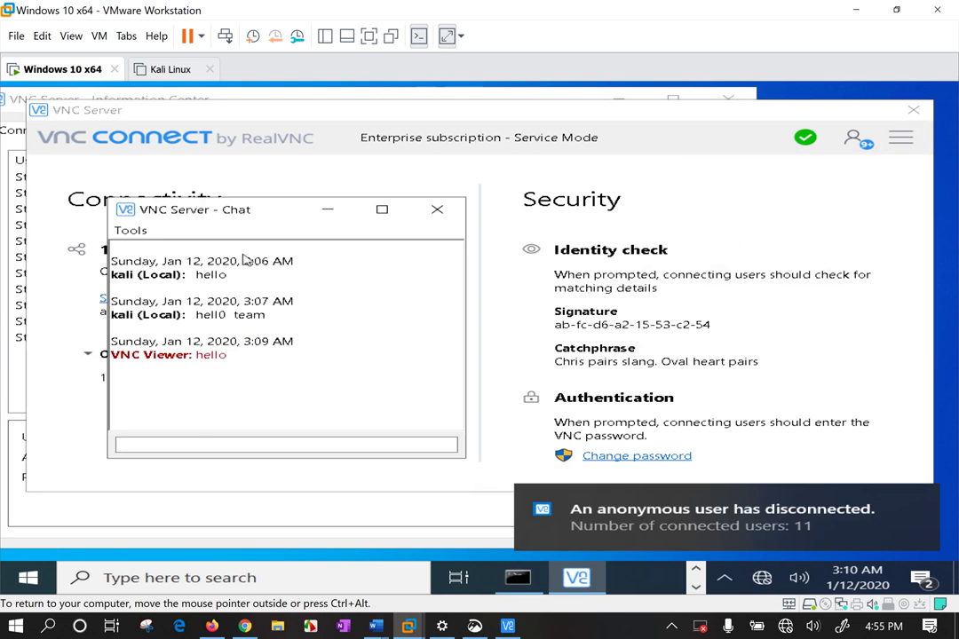
click(216, 442)
text(file aayo ?)
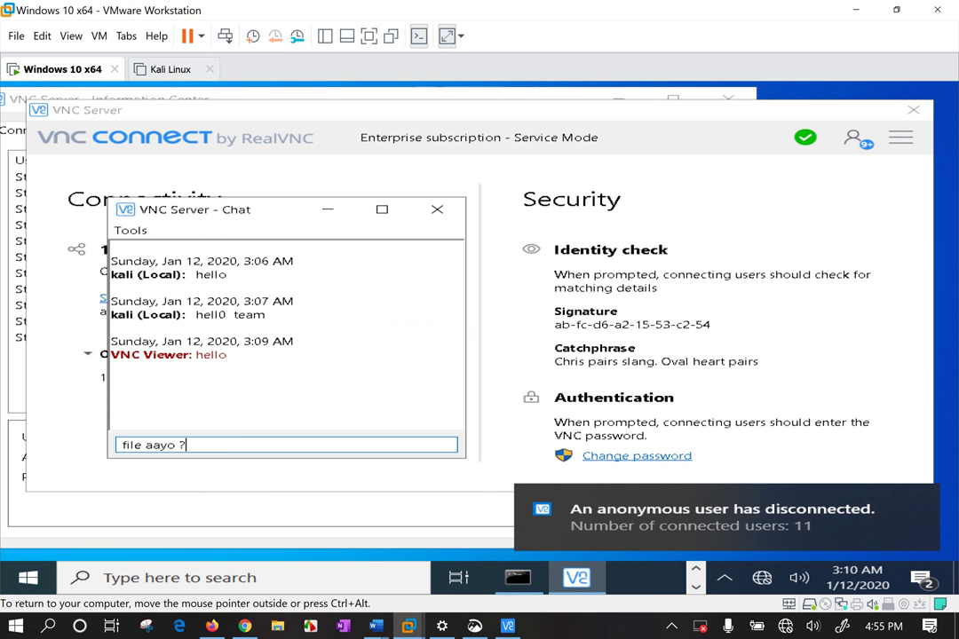
key(Return)
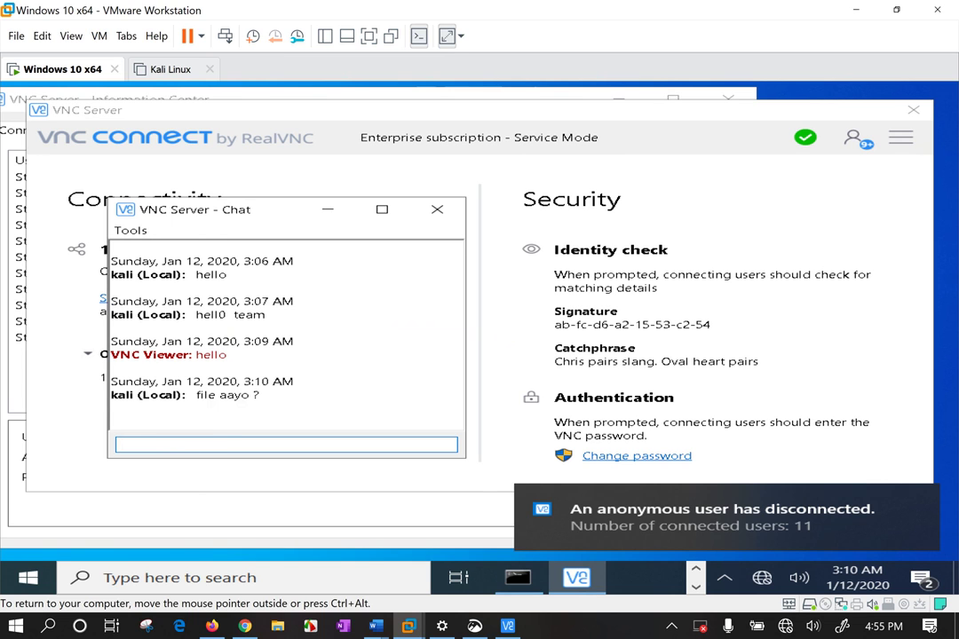
click(311, 366)
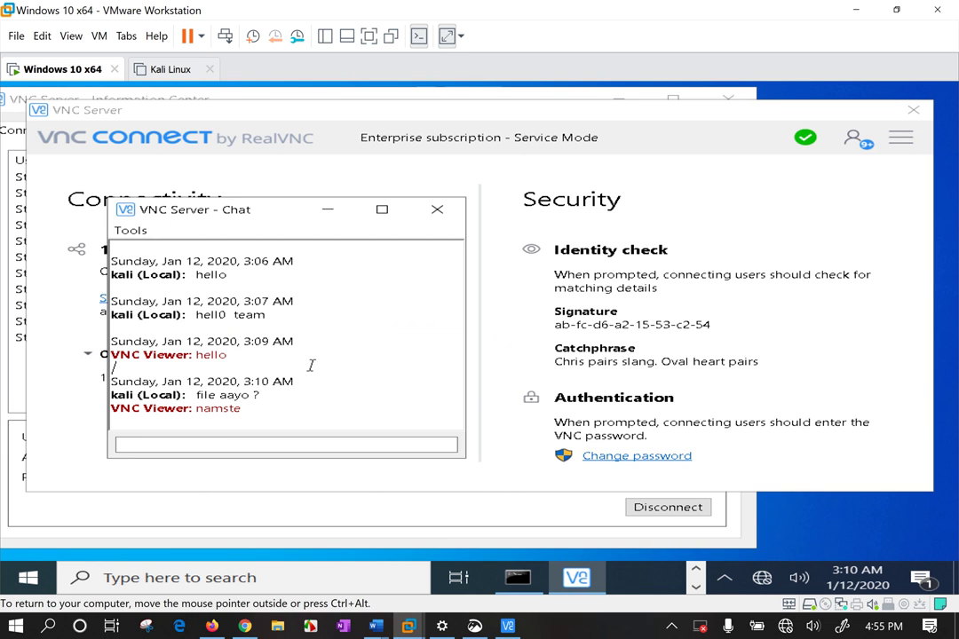
Send 'namaste' in the chat, accepting a new connection request midway
click(218, 448)
text(namast)
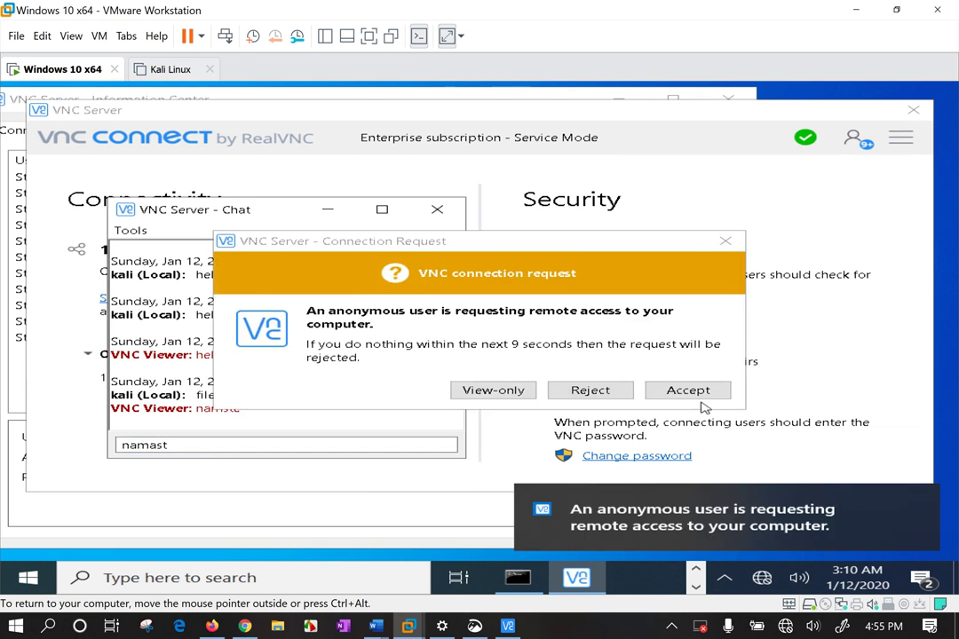
click(696, 391)
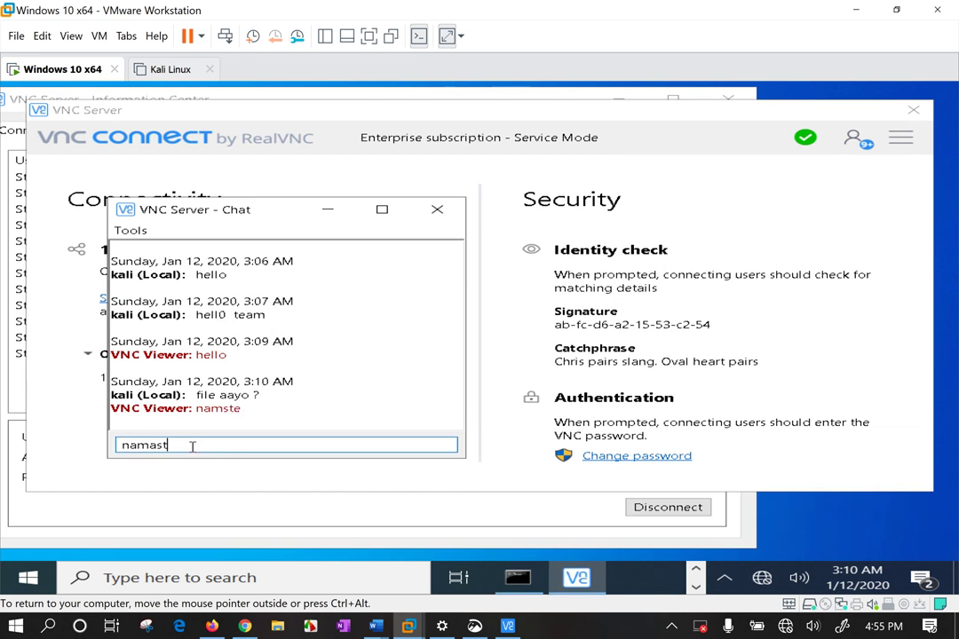
text(e)
key(Return)
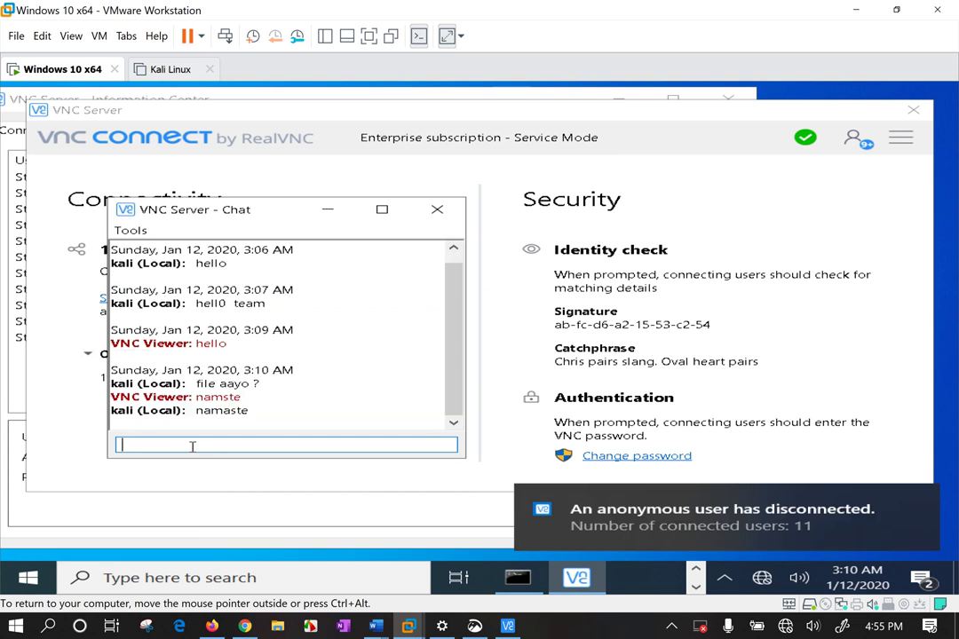
Send 'access code dinus hai' and '??', then accept another connection request
text(access co)
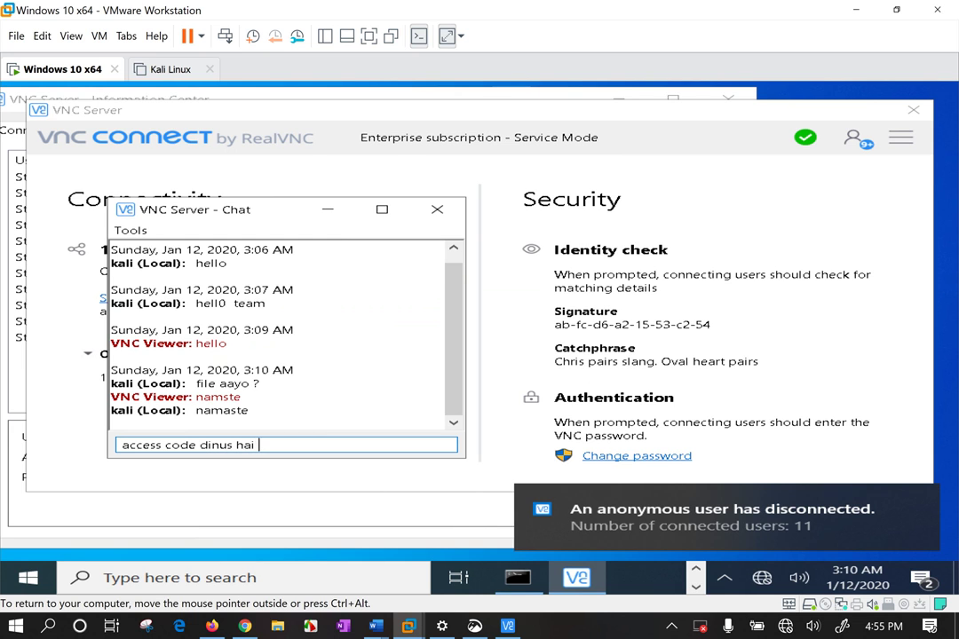
text(de dinus hai)
key(Return)
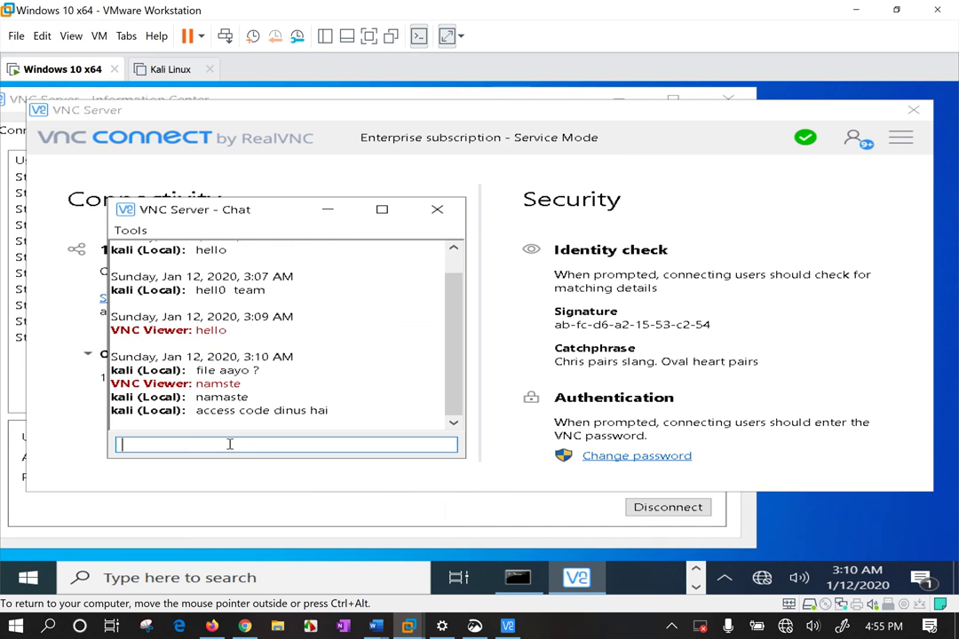
text(??)
key(Return)
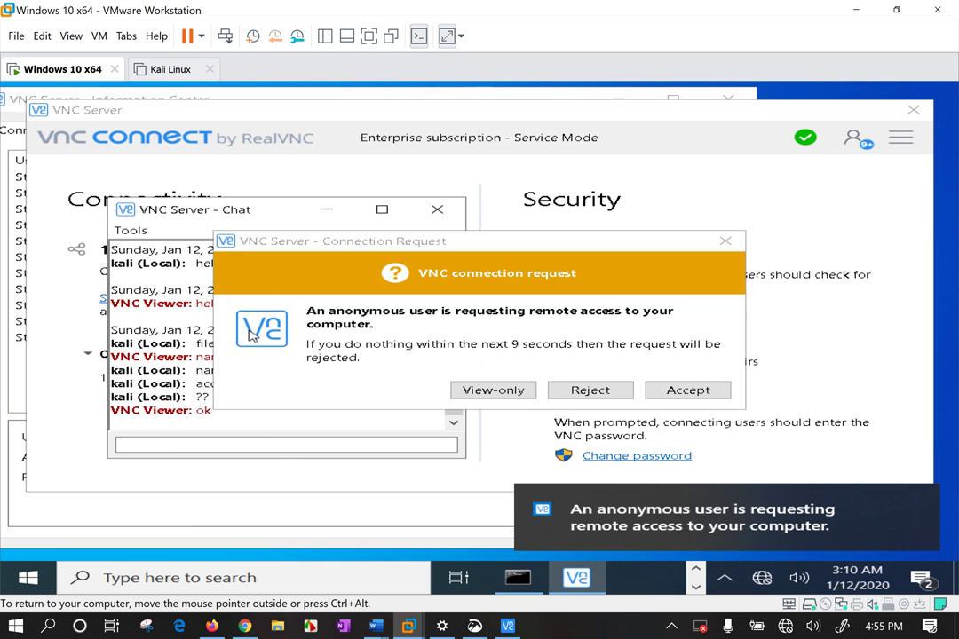
click(688, 390)
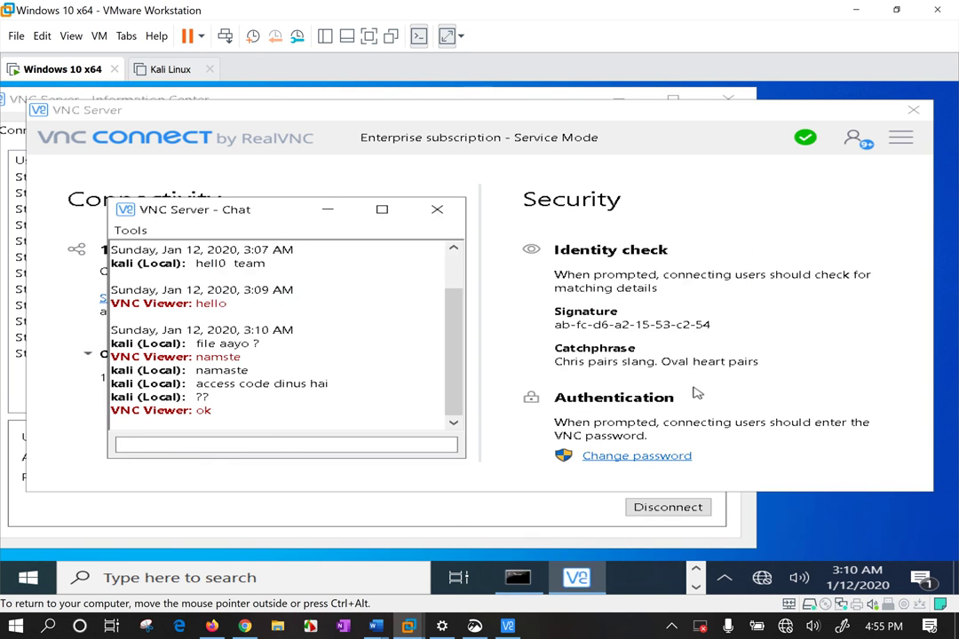
Open the Information Center, glance at Messages, and select the 192.168.31.216 connection
click(902, 137)
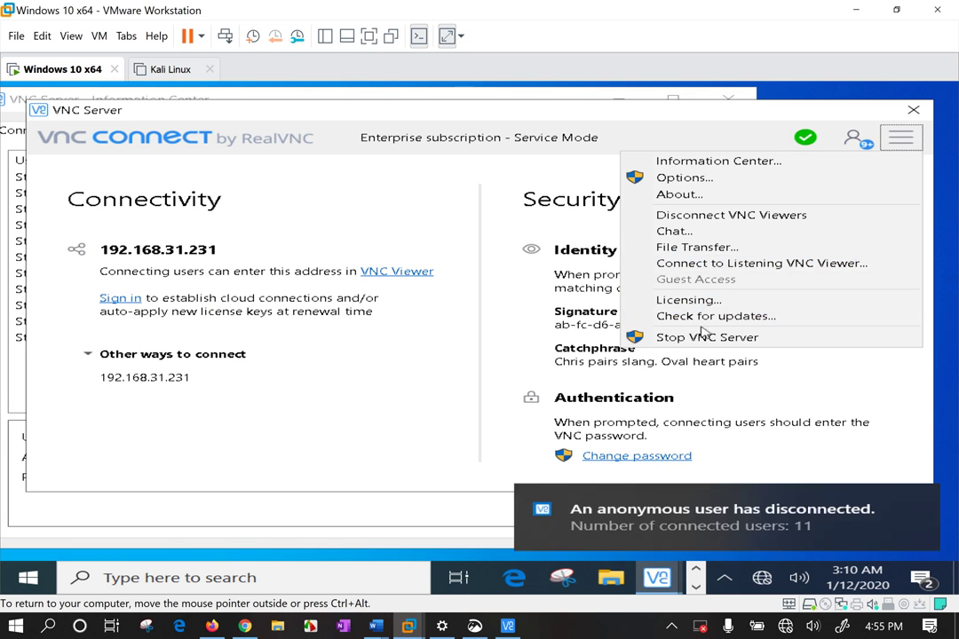
click(702, 161)
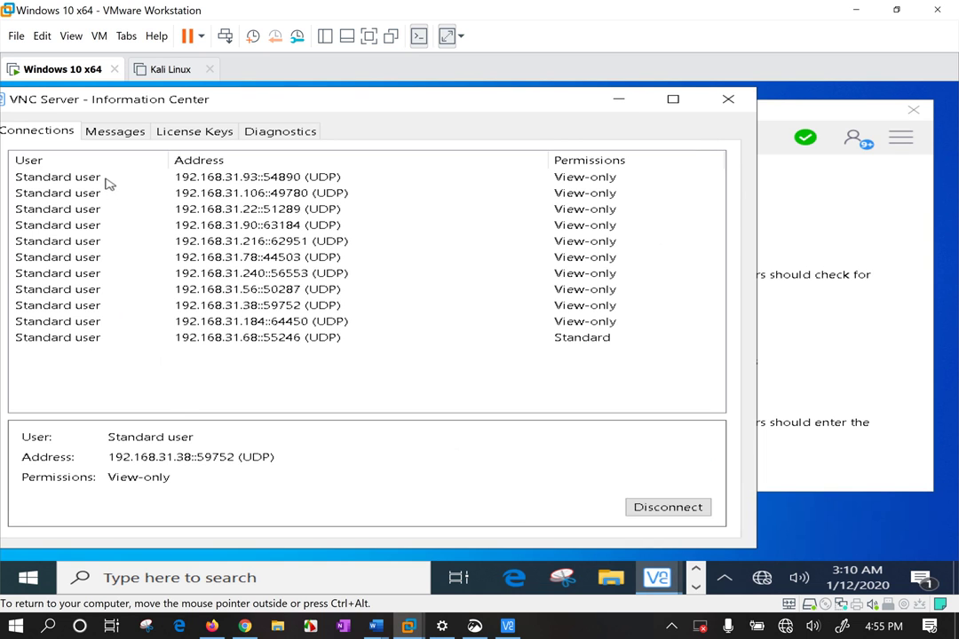
click(129, 132)
drag(124, 99, 246, 94)
click(146, 127)
click(236, 238)
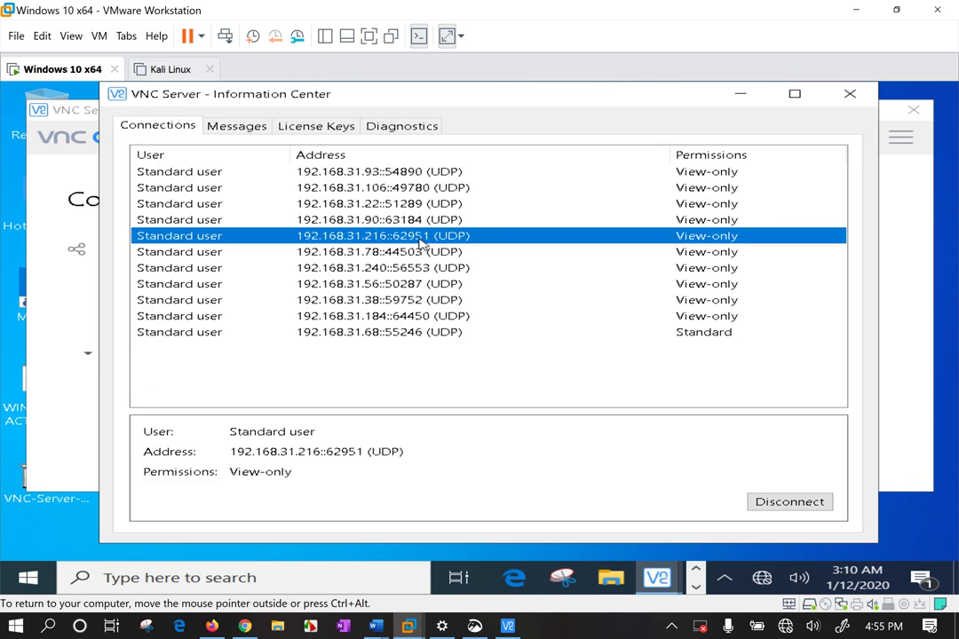
Disconnect viewers 192.168.31.93, .106, .22 and .90, rejecting an incoming request
click(454, 175)
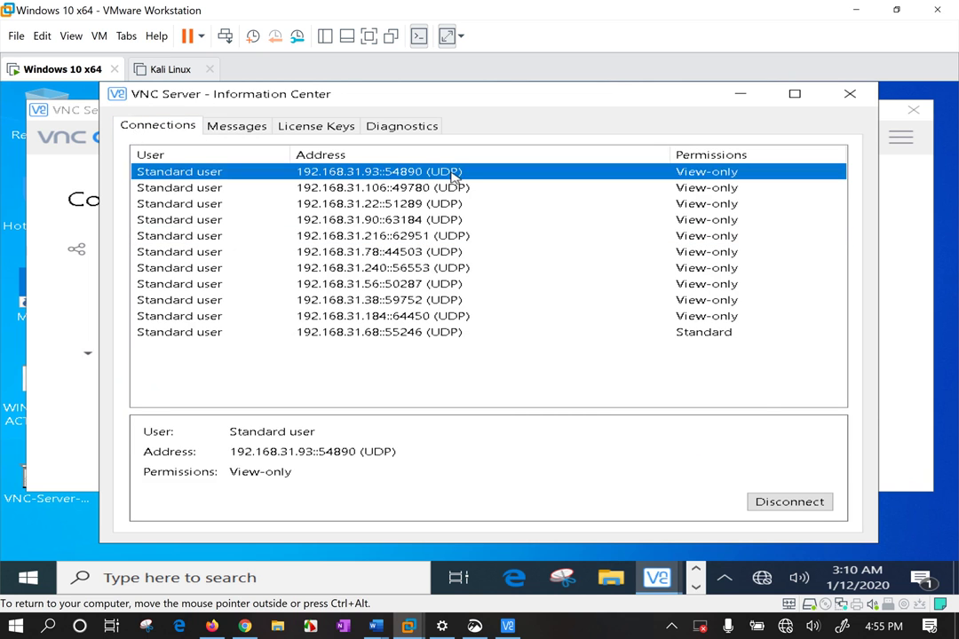
click(802, 511)
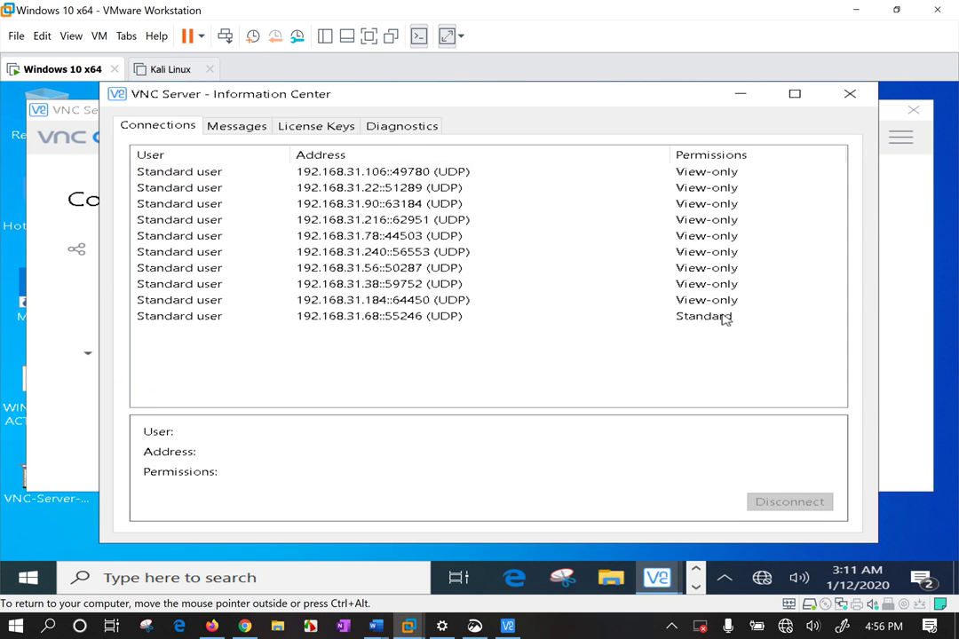
click(703, 185)
click(703, 175)
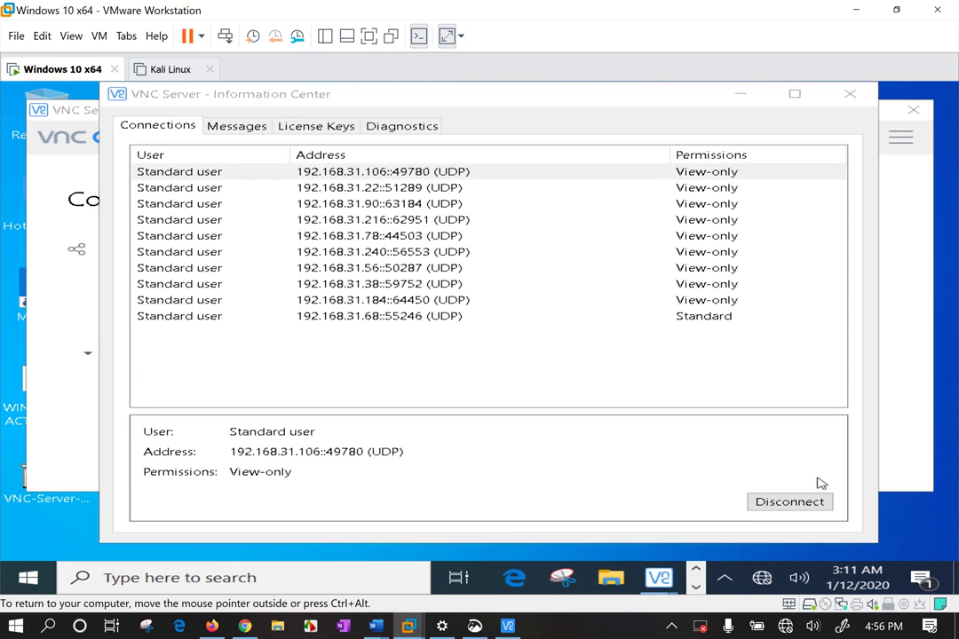
click(806, 504)
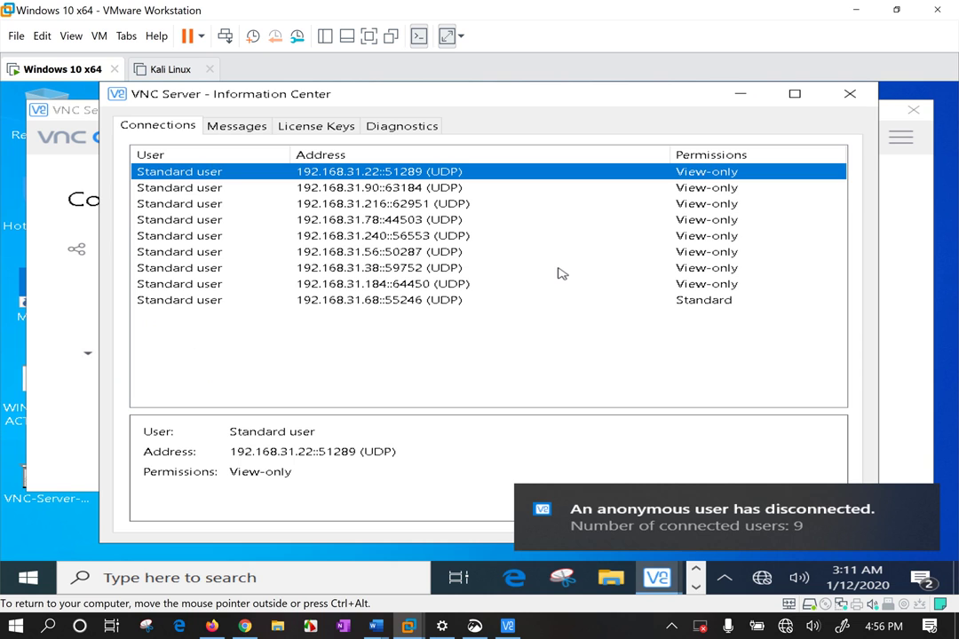
click(915, 511)
click(804, 507)
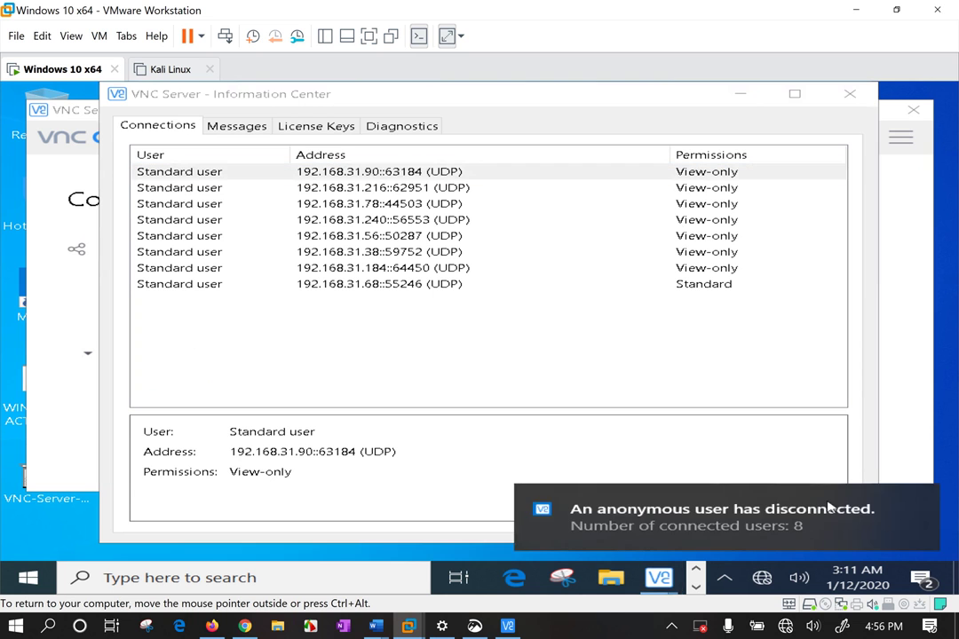
click(917, 509)
click(778, 503)
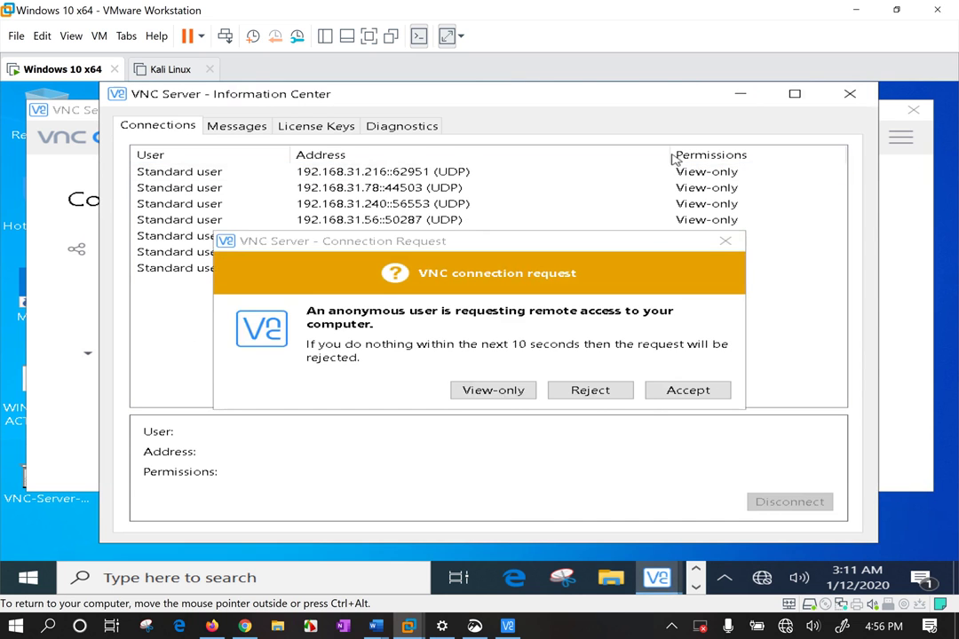
click(603, 402)
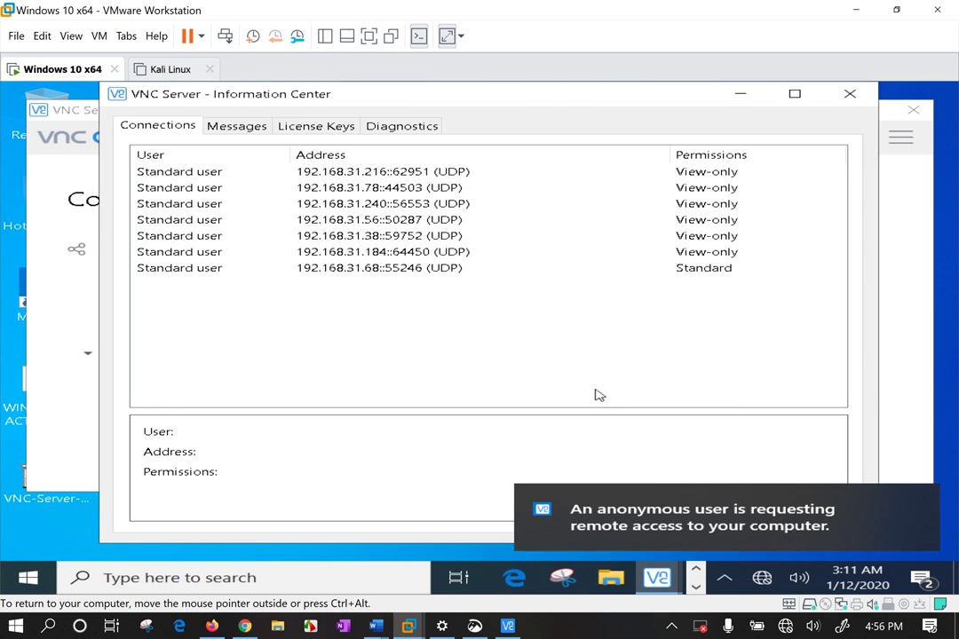
Disconnect viewers 192.168.31.216 and .78, then reject the pending anonymous request
click(656, 190)
click(659, 171)
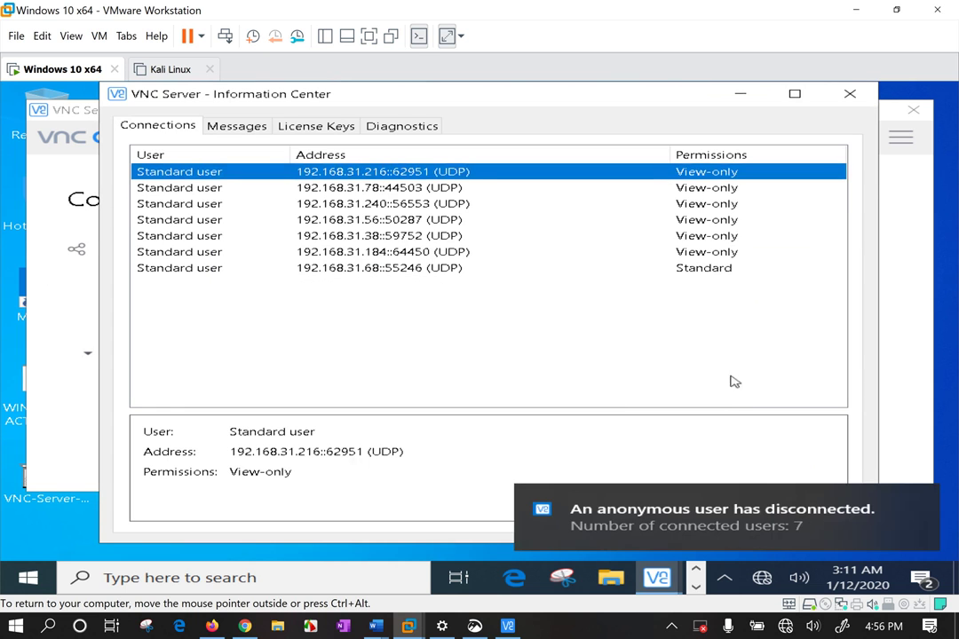
click(914, 499)
click(793, 503)
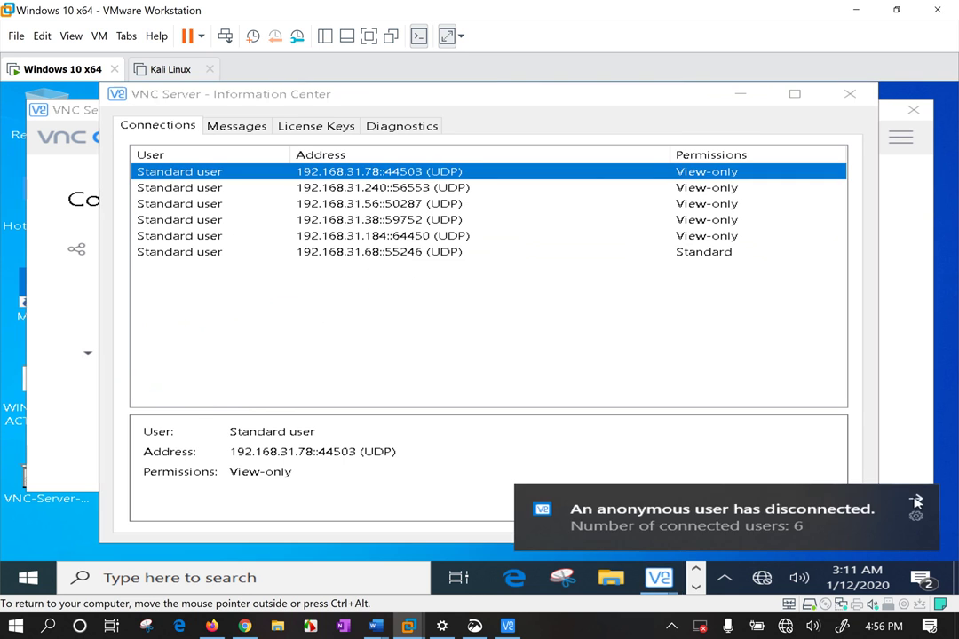
click(914, 504)
click(818, 506)
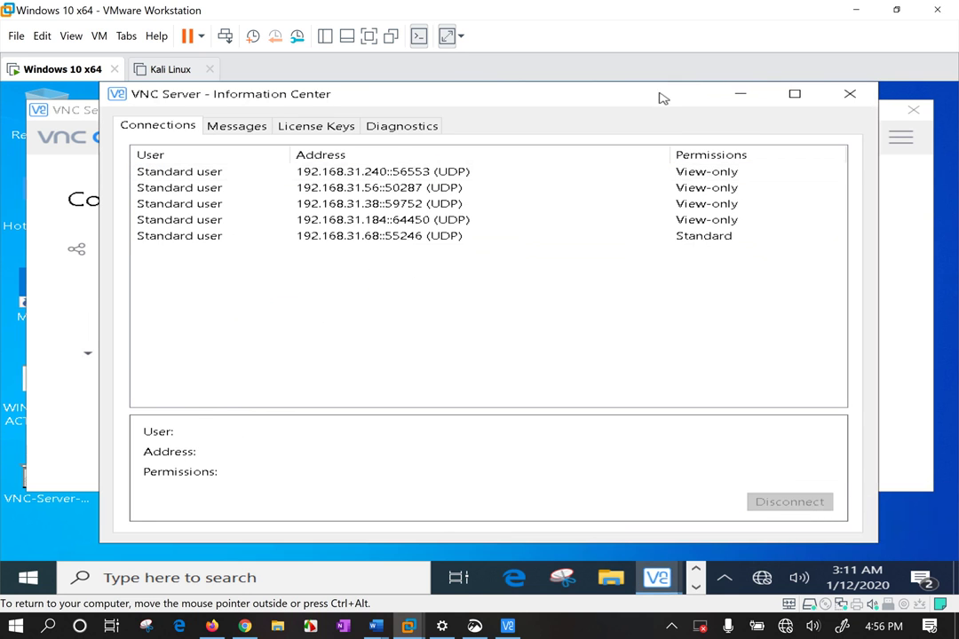
drag(659, 98, 515, 93)
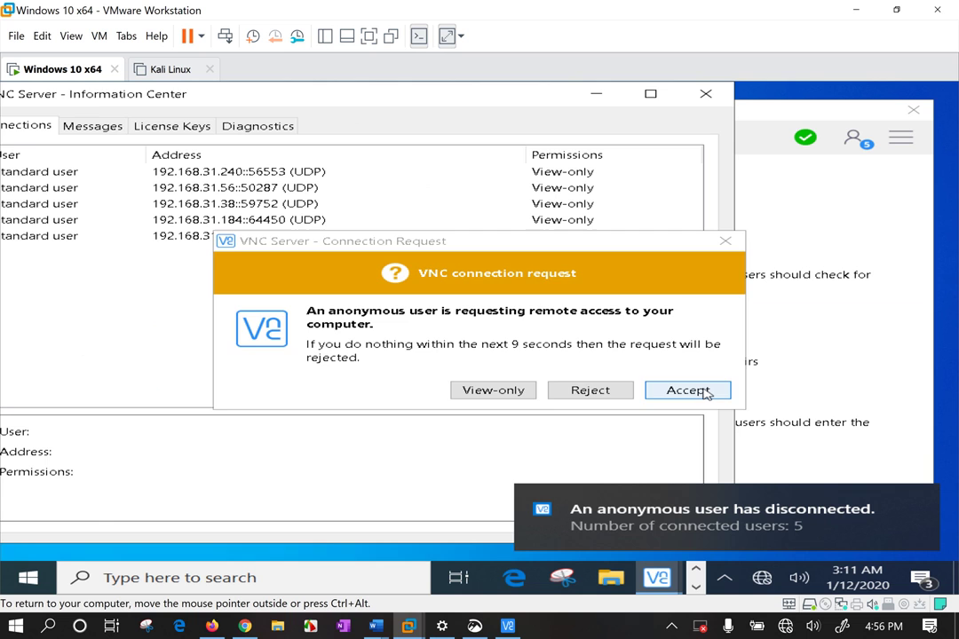
click(604, 391)
Disconnect viewers 192.168.31.240 and .184, then reject the new anonymous request
click(539, 173)
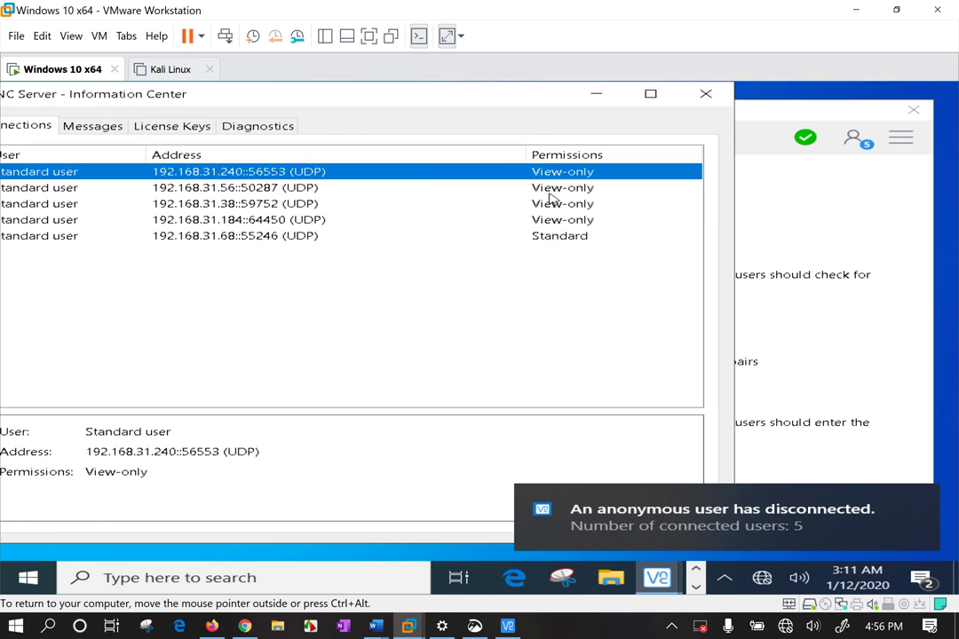
click(914, 504)
click(645, 503)
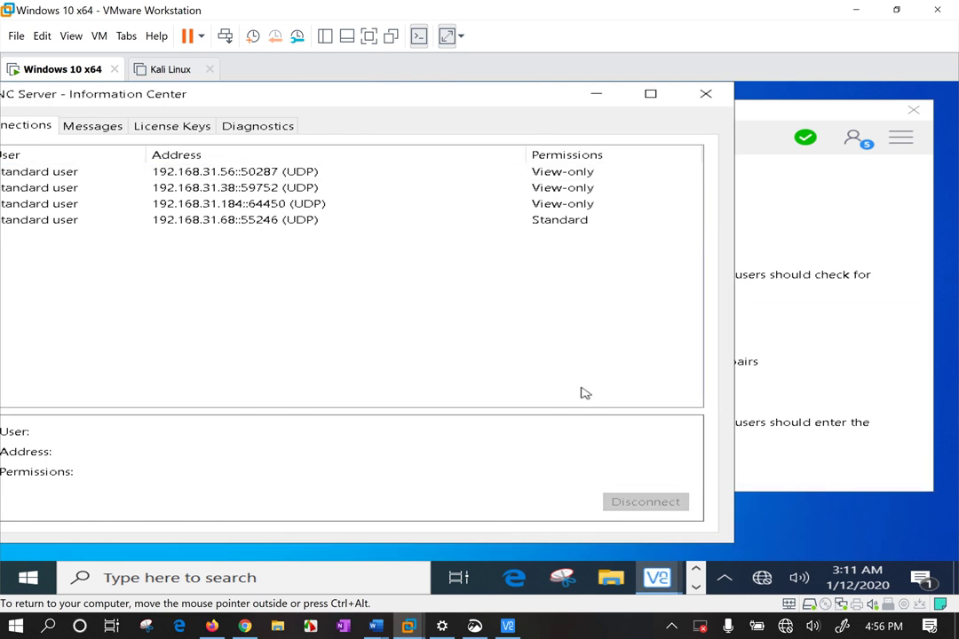
click(530, 188)
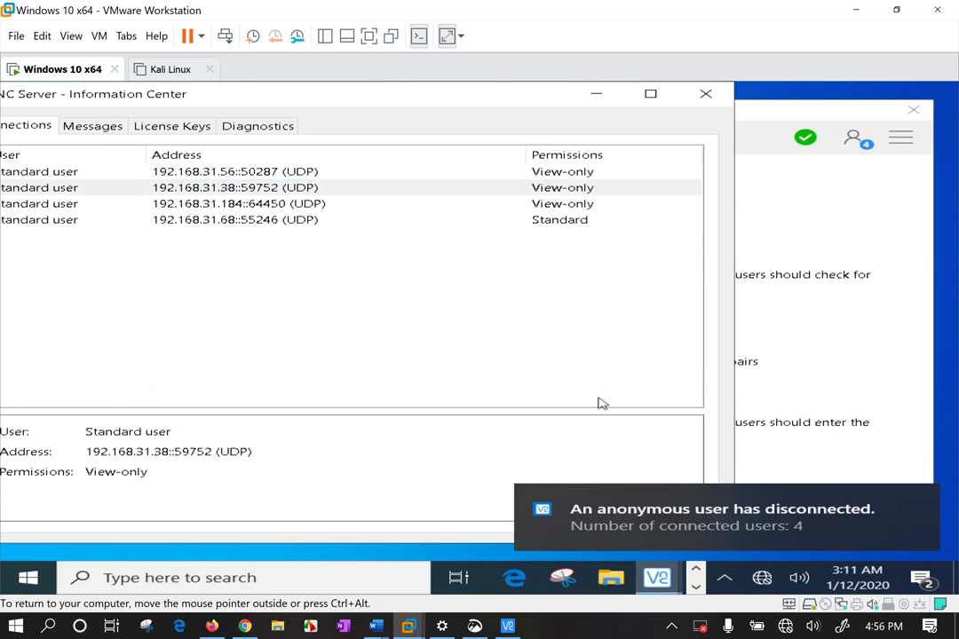
click(537, 204)
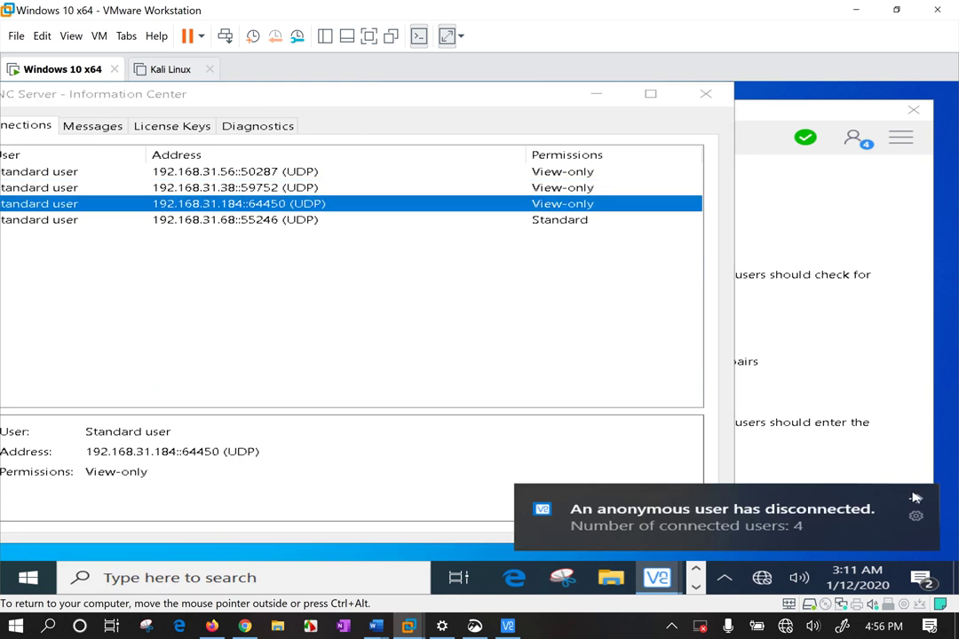
click(887, 533)
click(646, 502)
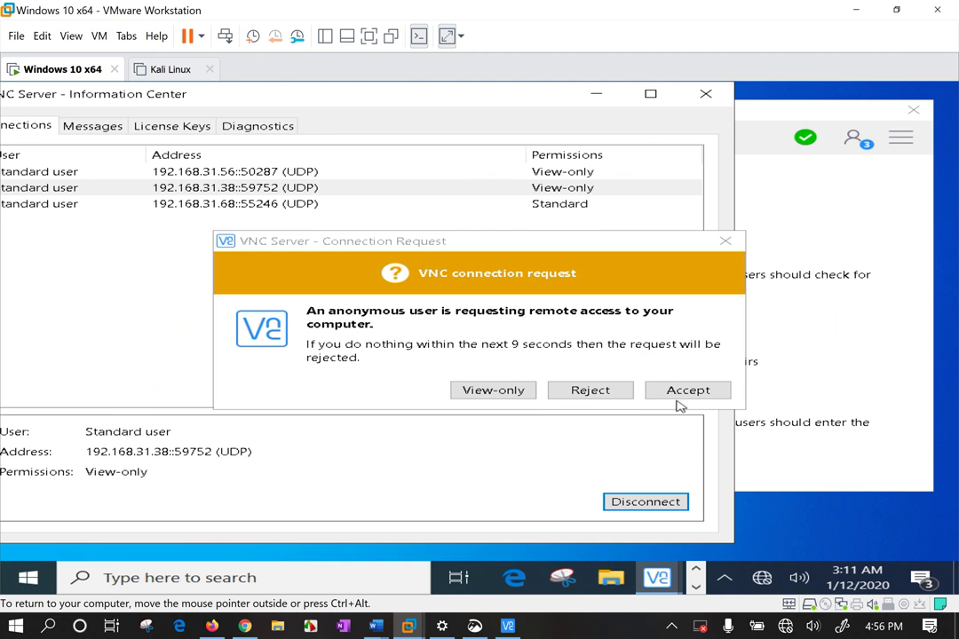
click(589, 392)
Disconnect the last viewers 192.168.31.56, .38 and .68, then close Information Center
click(537, 173)
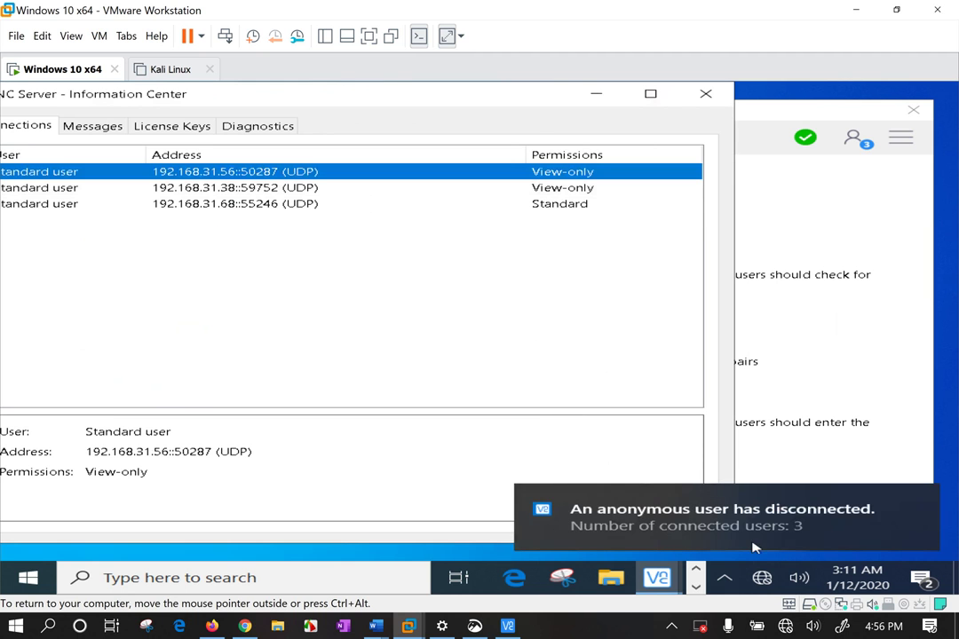
click(917, 510)
click(647, 507)
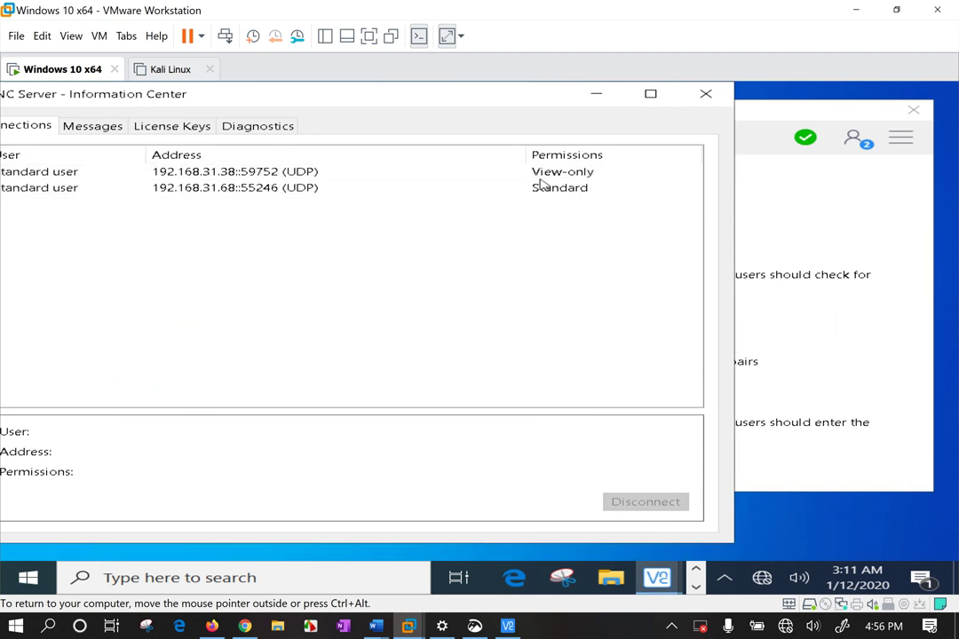
click(539, 173)
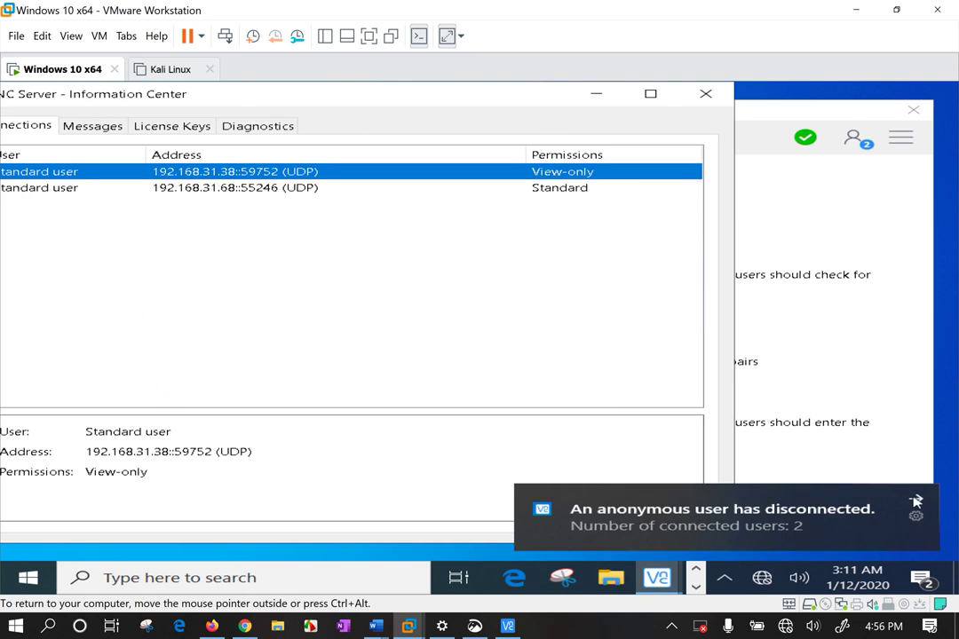
click(917, 510)
click(646, 504)
click(567, 177)
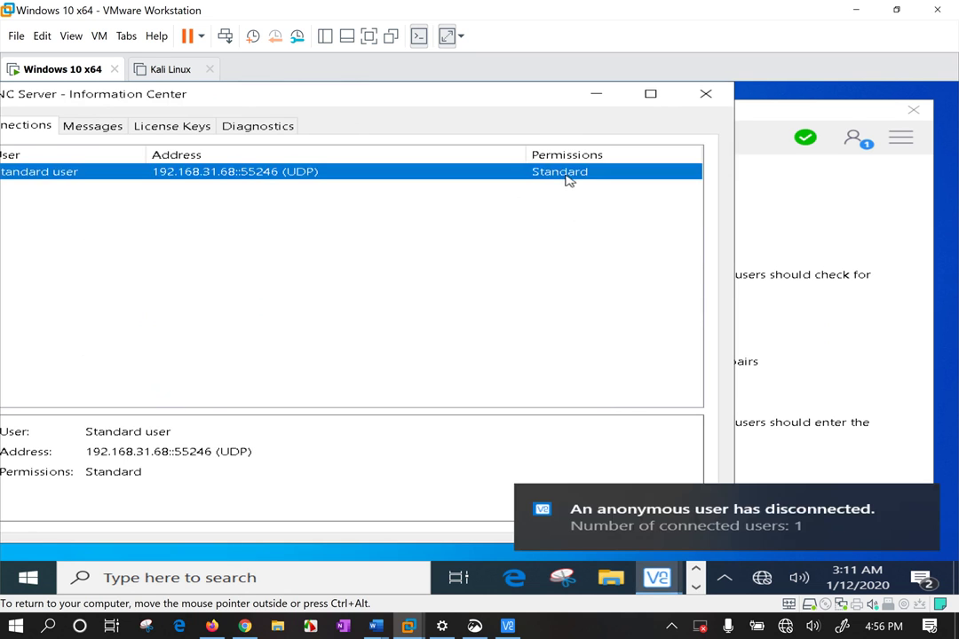
click(918, 507)
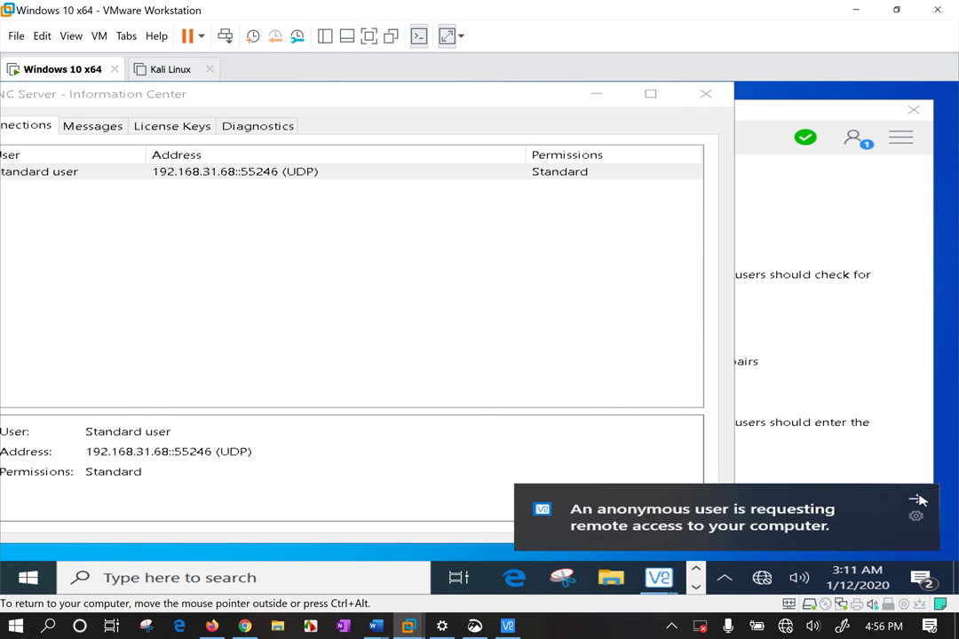
click(915, 499)
click(646, 503)
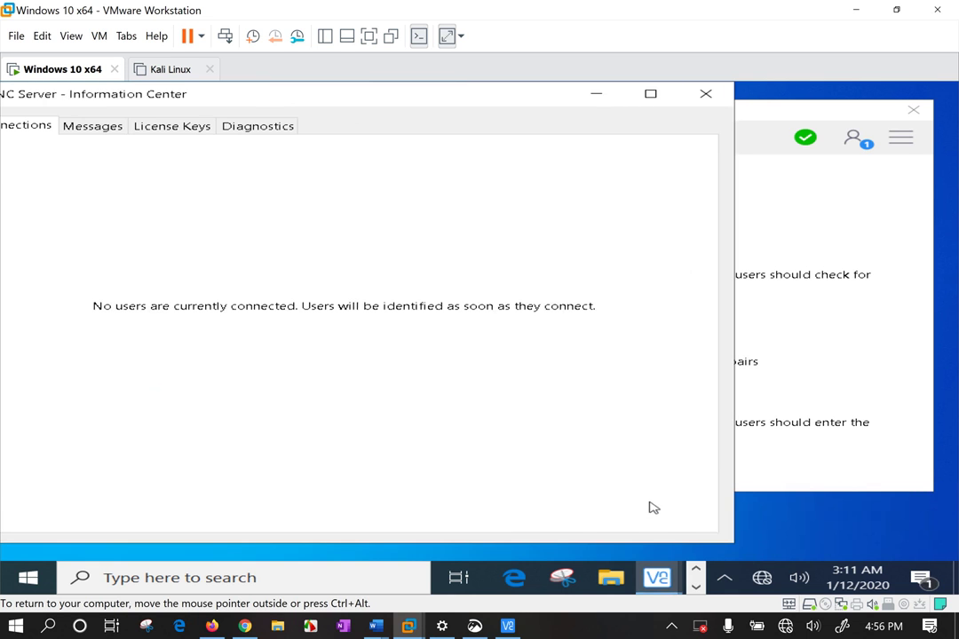
click(705, 95)
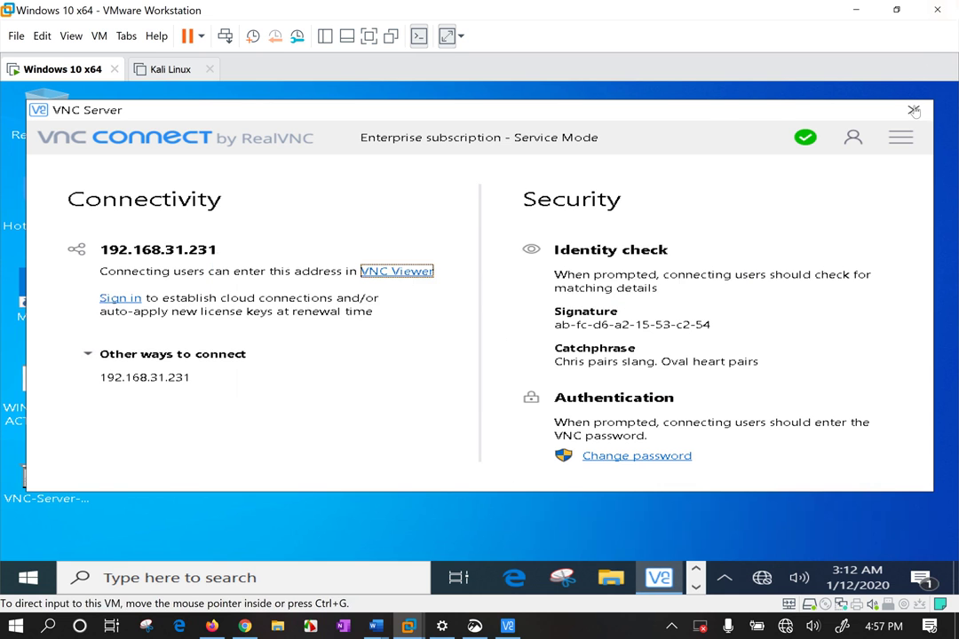
Open Options from the server's main menu and approve the administrator prompt
drag(698, 114, 709, 129)
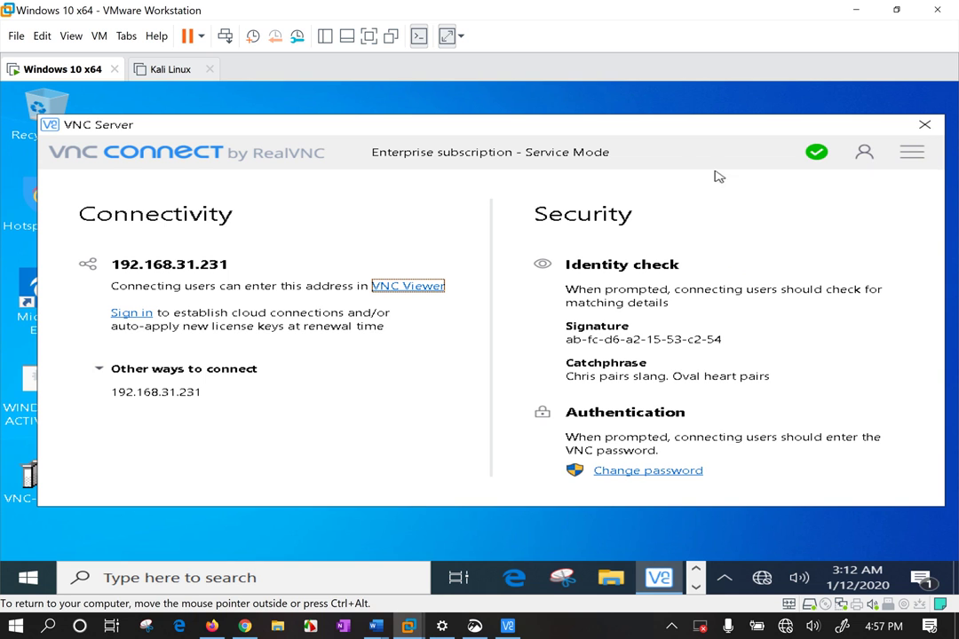
drag(681, 132, 646, 143)
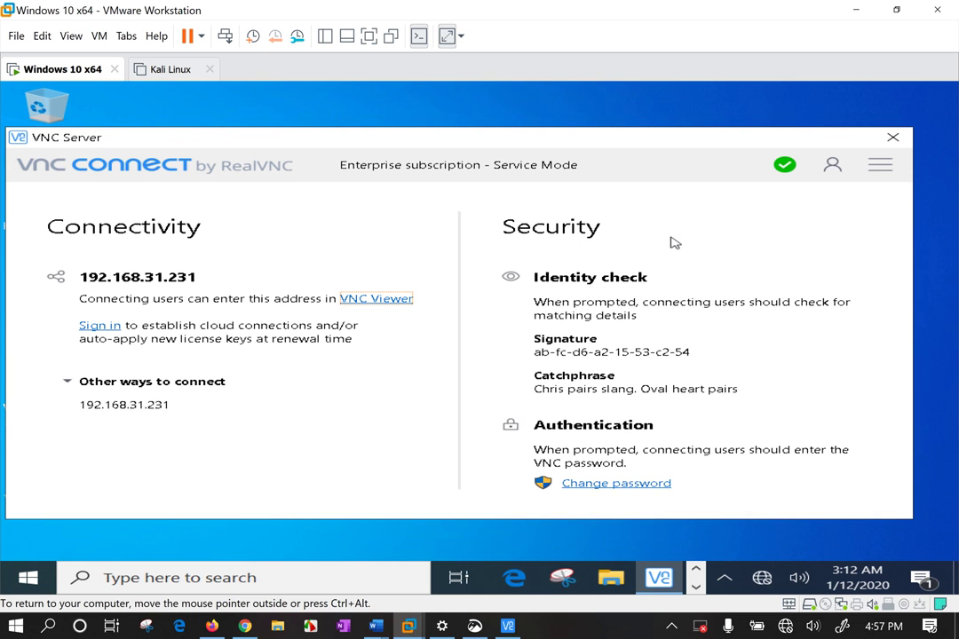
click(879, 165)
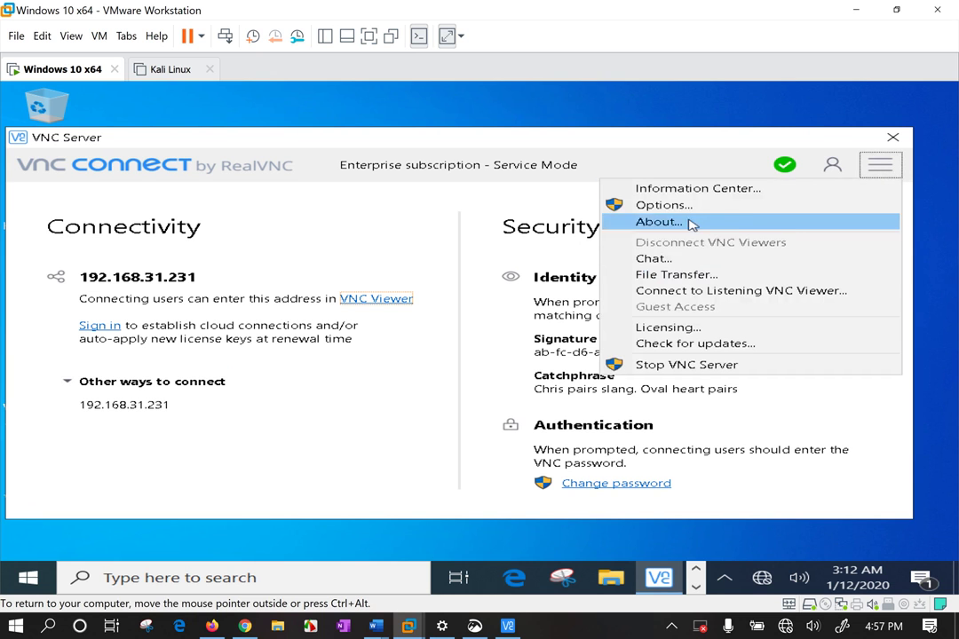
click(689, 208)
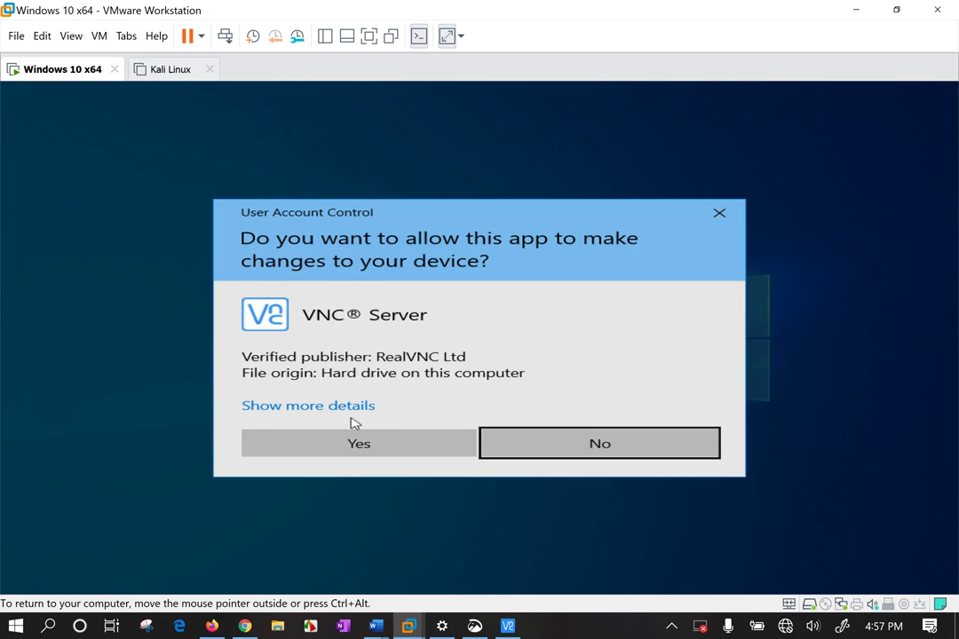
click(357, 443)
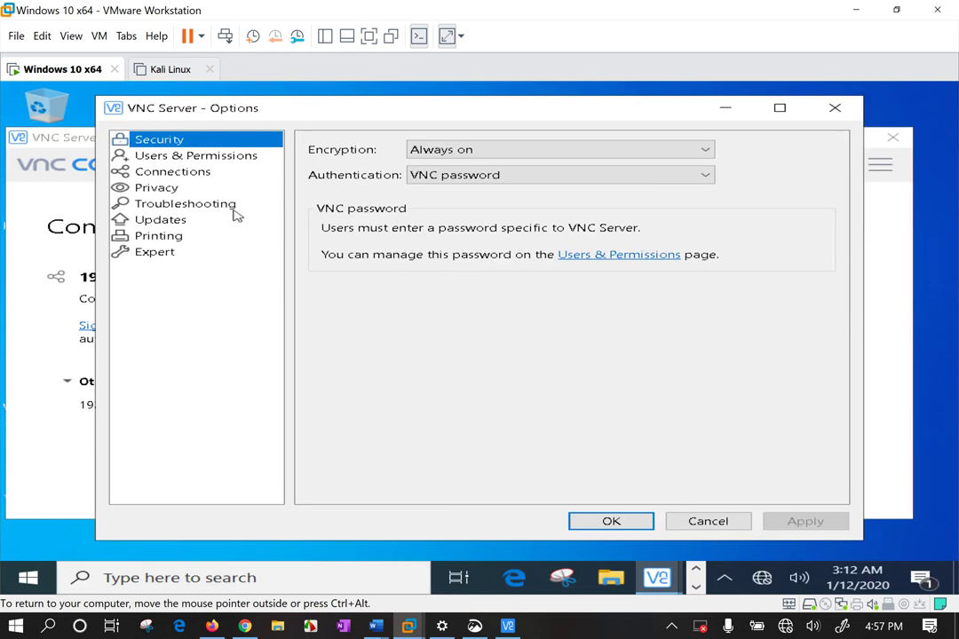
Show the Users & Permissions global permissions and reject the incoming connection request
click(183, 158)
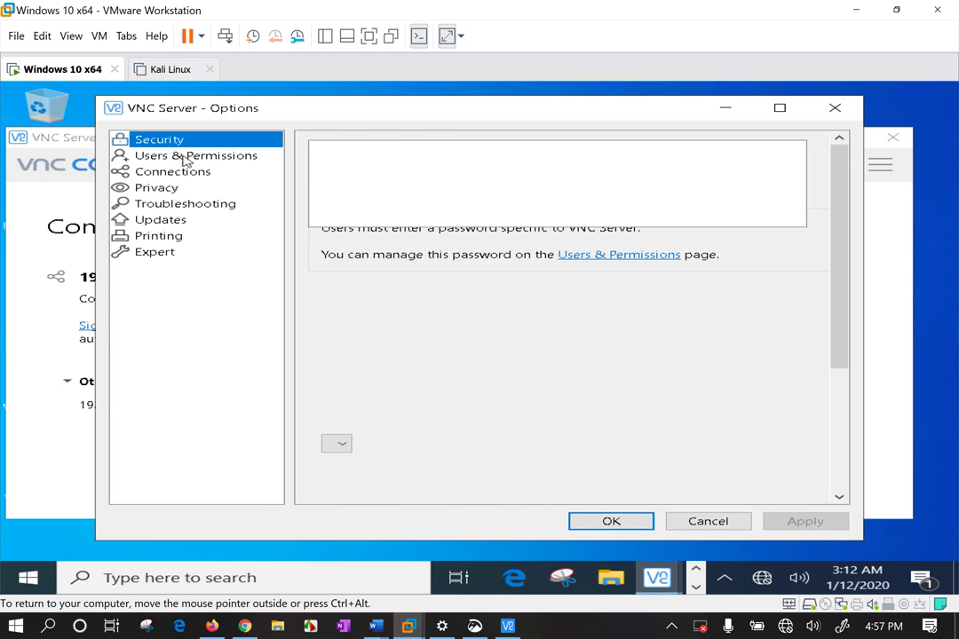
click(458, 155)
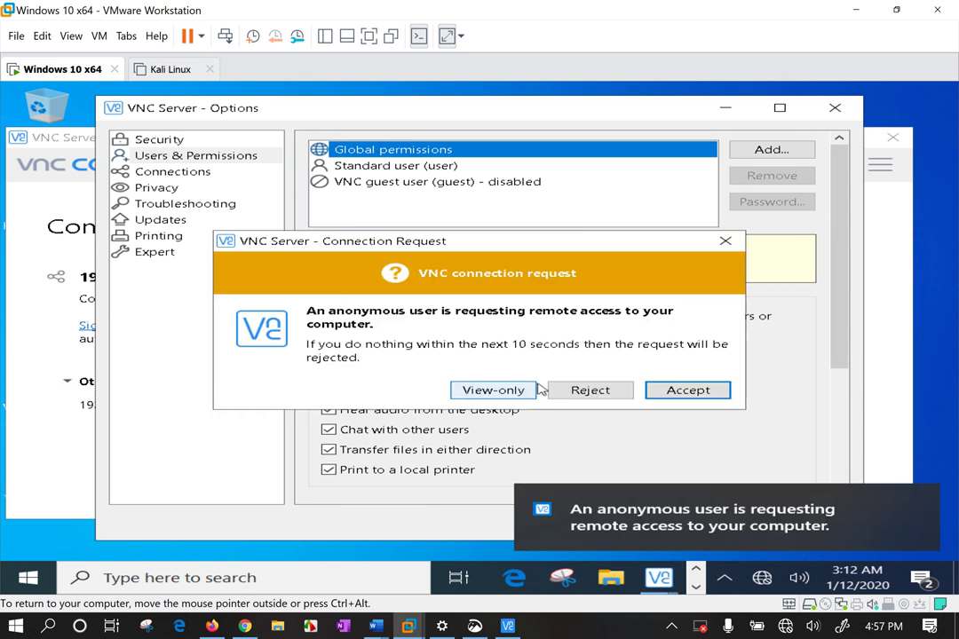
click(573, 393)
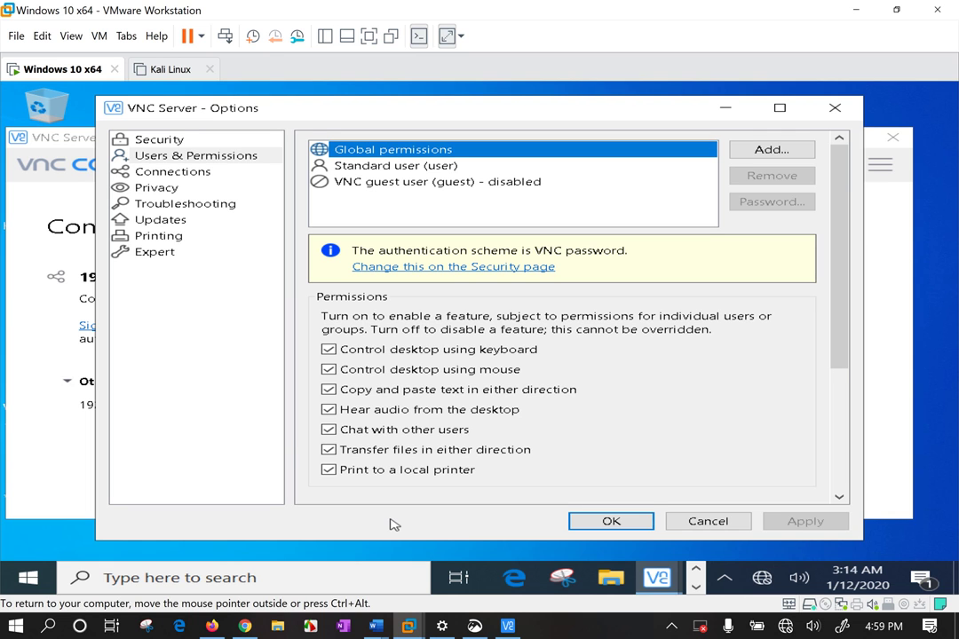
Raise the main VNC Server window over Options and dismiss the VM tab menu
click(33, 163)
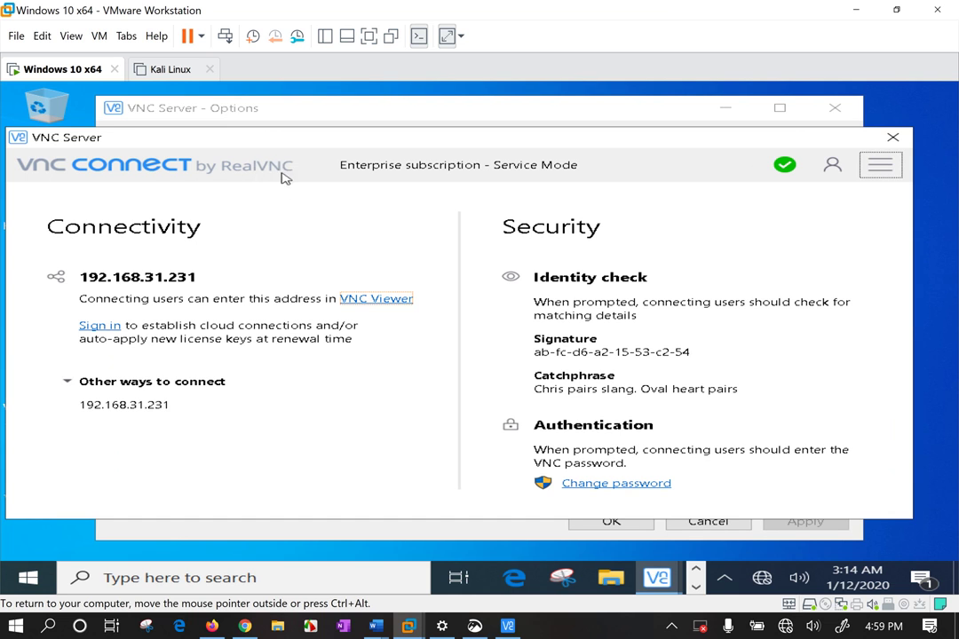
double_click(283, 213)
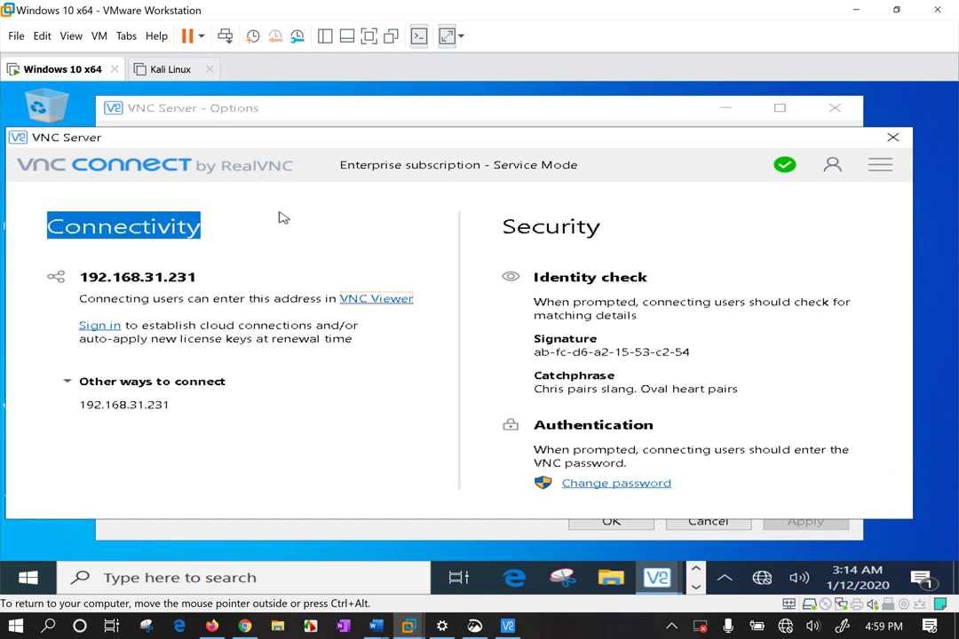
click(199, 229)
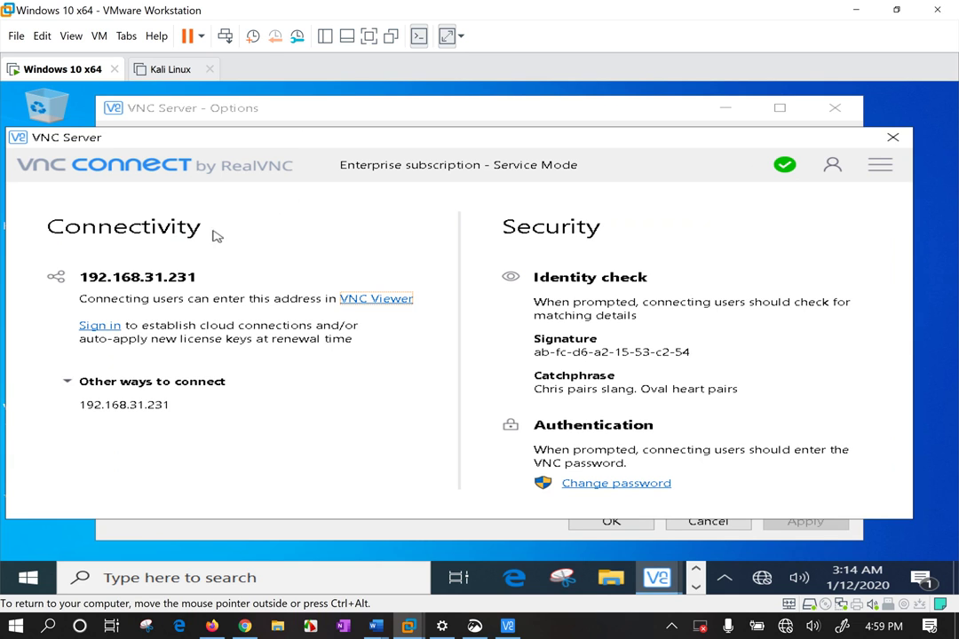
drag(302, 145, 318, 148)
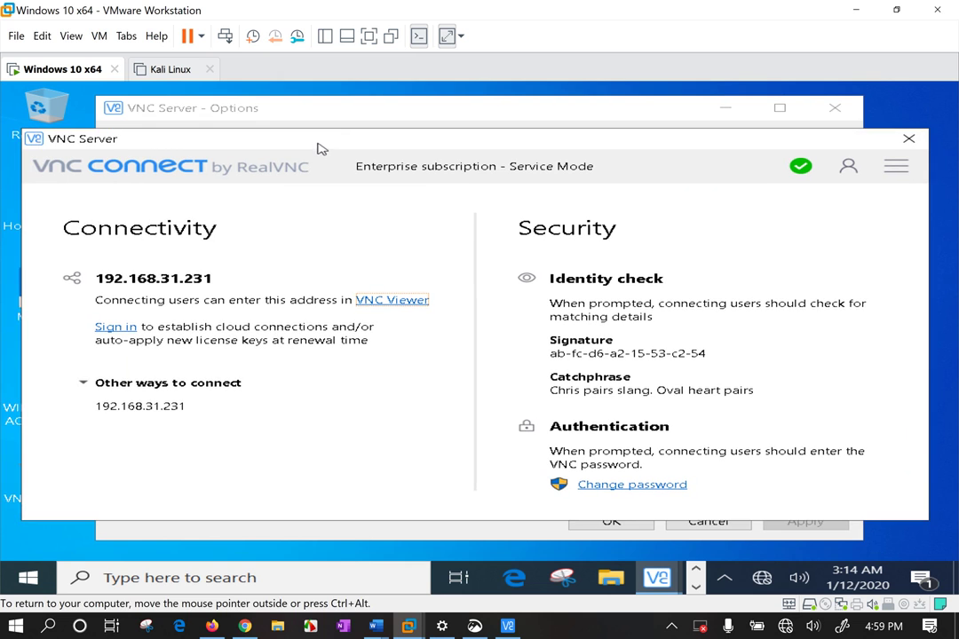
right_click(64, 70)
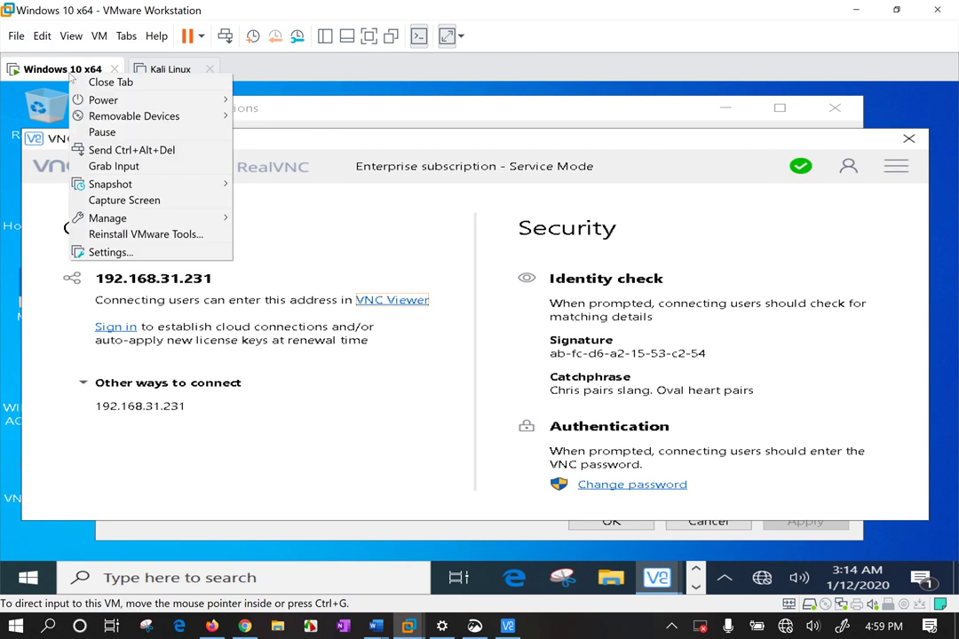
click(423, 419)
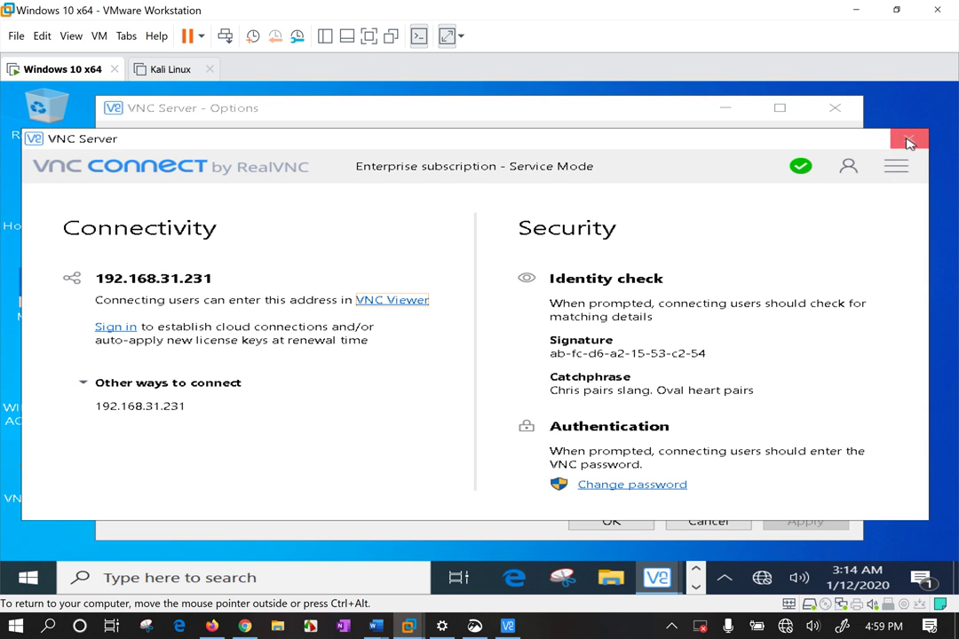
Stop VNC Server with administrator approval, clearing its windows off the Windows 10 desktop
click(896, 167)
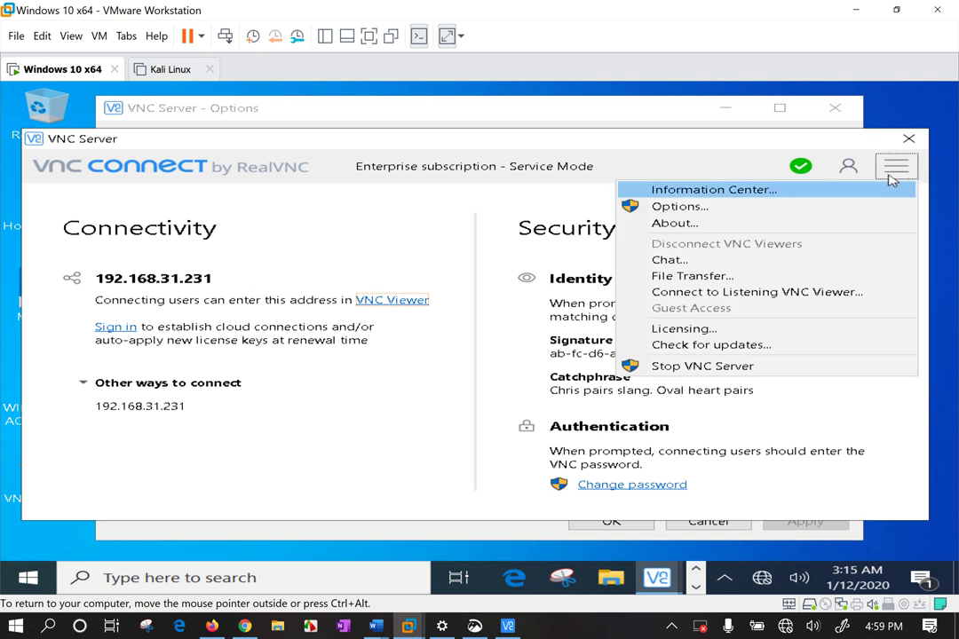
click(704, 371)
click(620, 373)
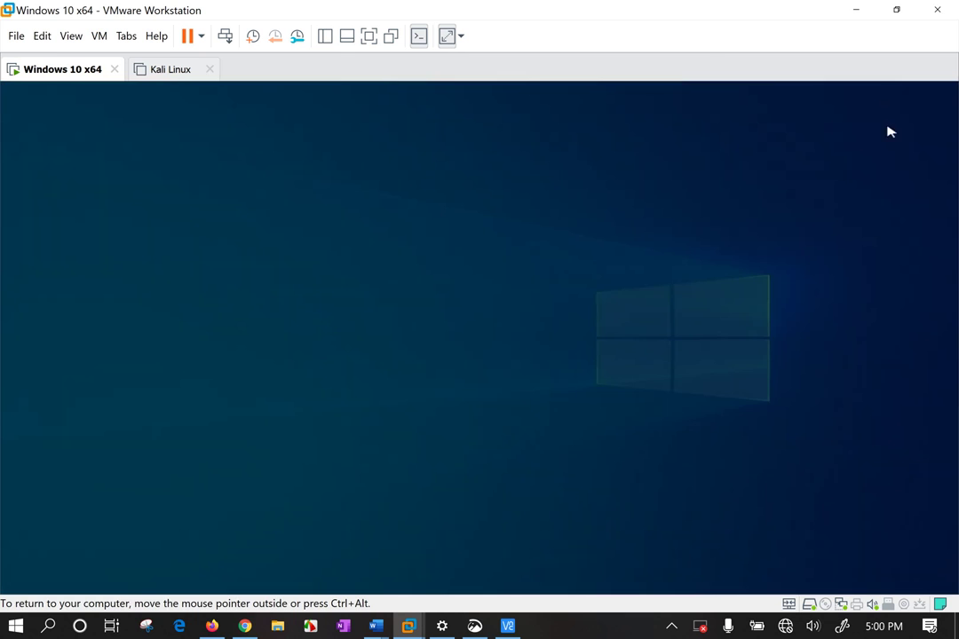
click(370, 447)
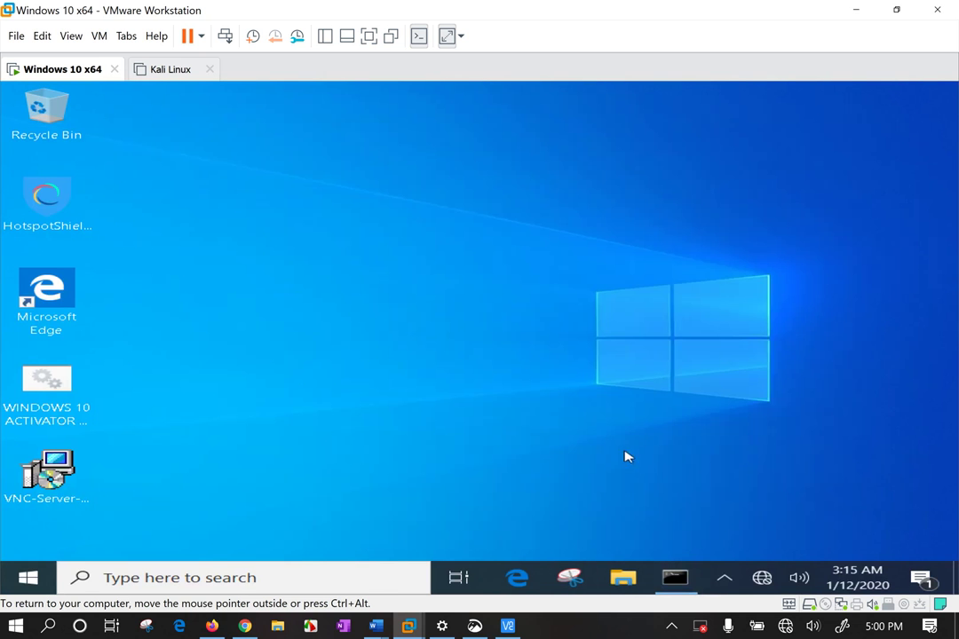
drag(493, 157, 859, 481)
click(725, 578)
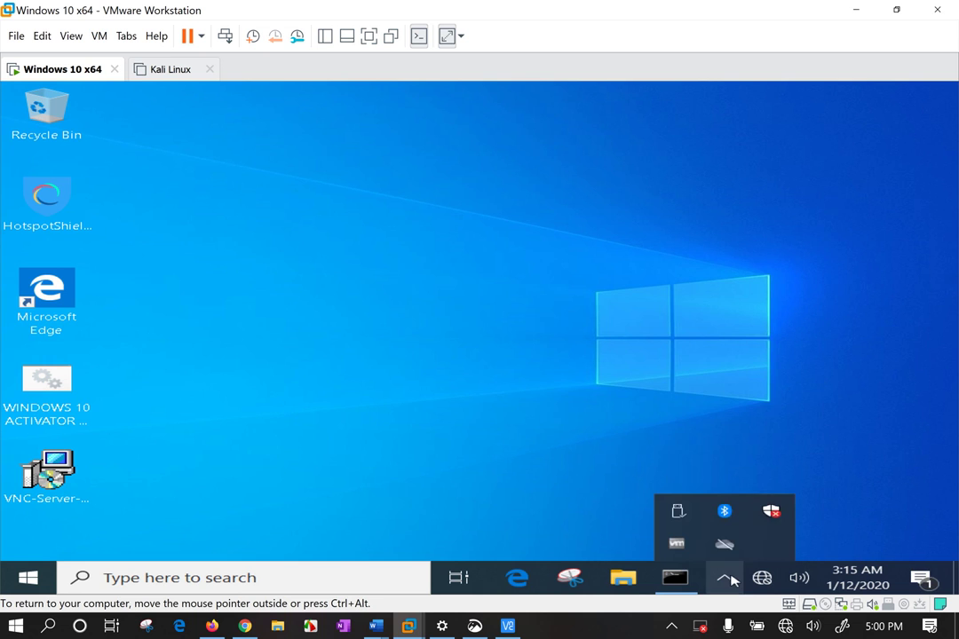
click(613, 264)
right_click(31, 60)
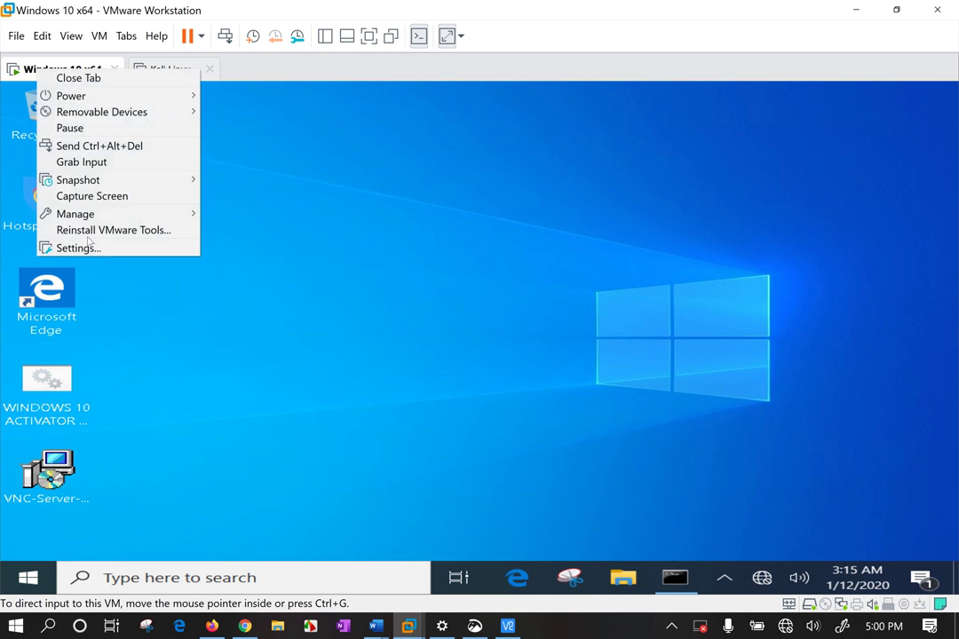
click(89, 214)
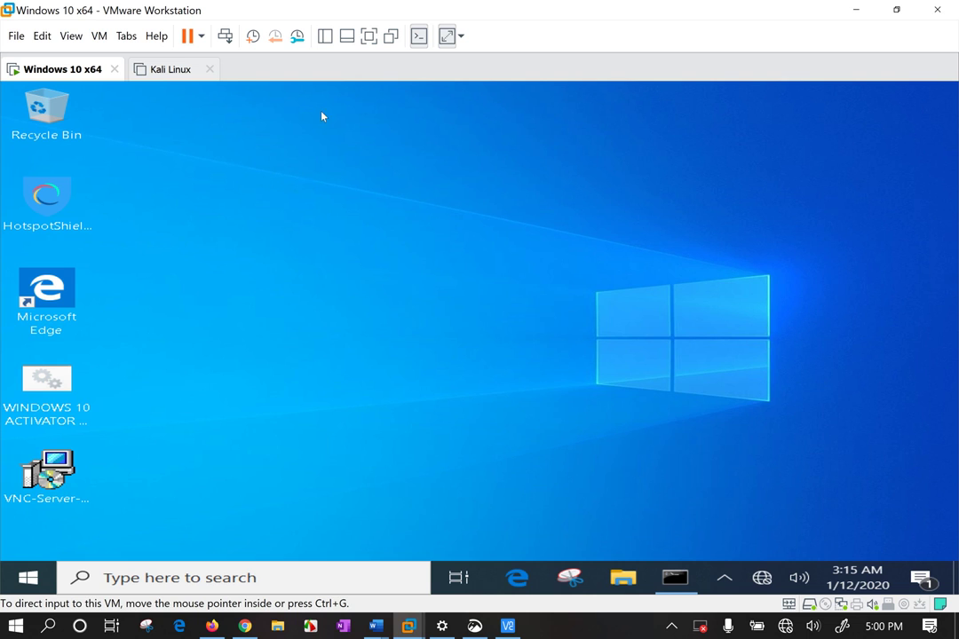
key(ctrl+d)
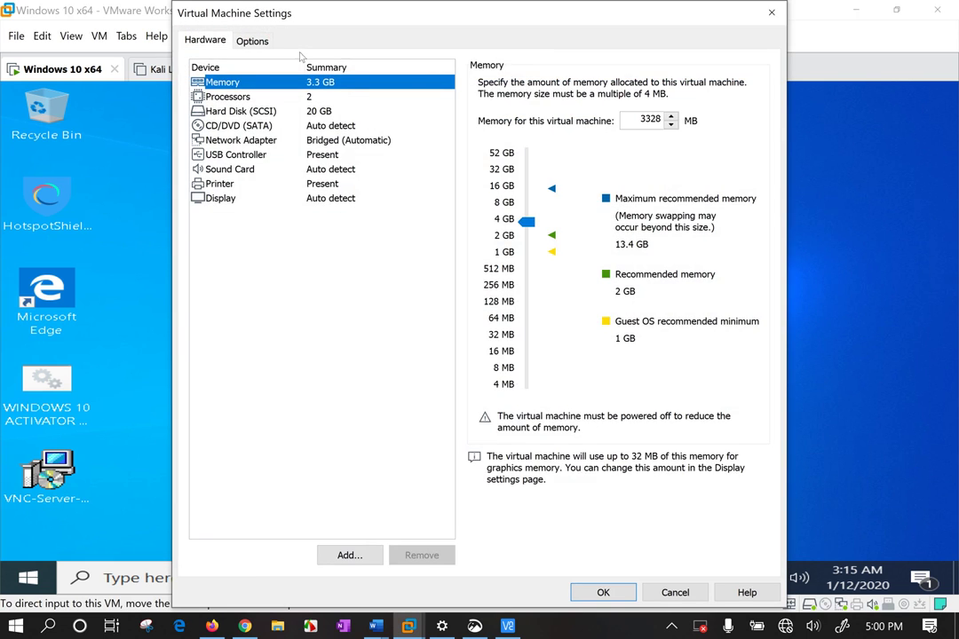
click(252, 41)
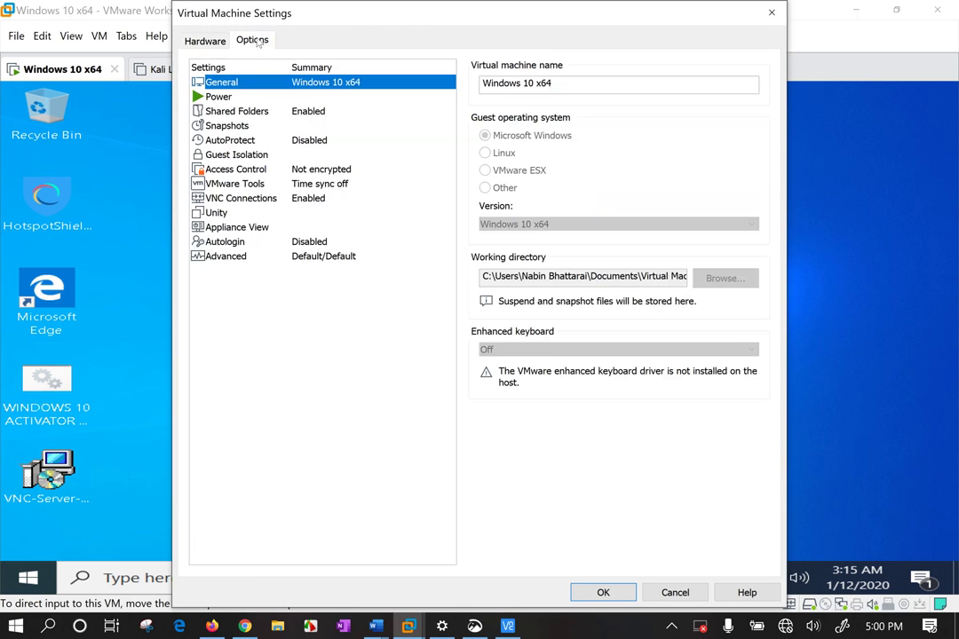
click(253, 198)
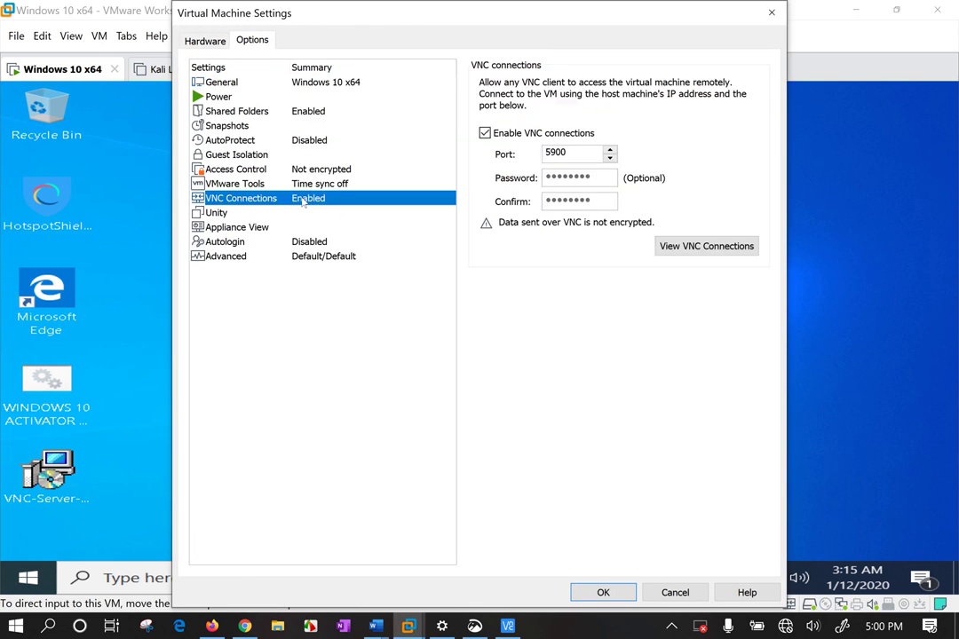
double_click(571, 156)
Look up the host's Wi-Fi IPv4 192.168.31.128 with ipconfig and copy it
click(771, 13)
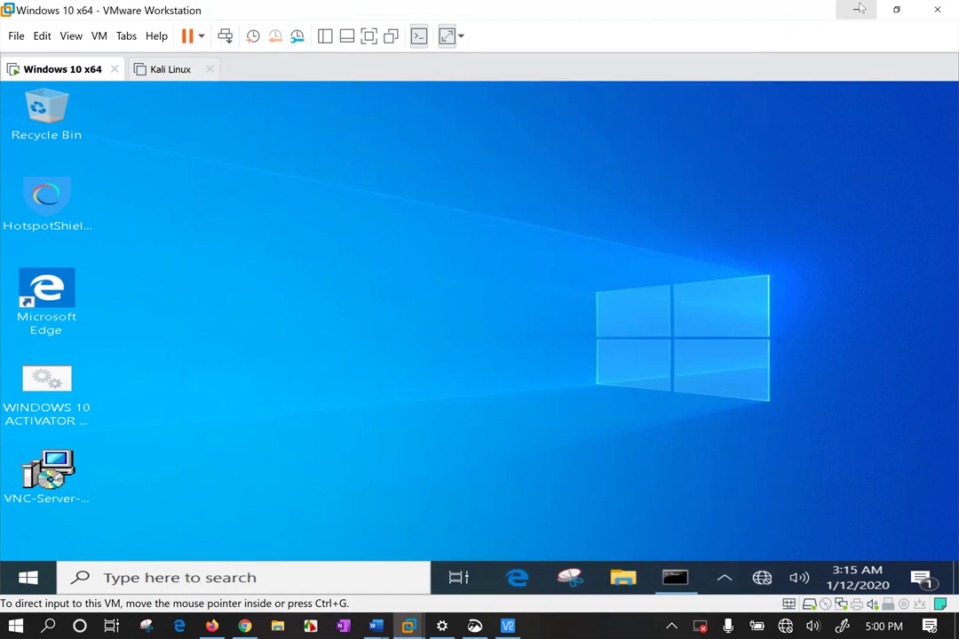
click(858, 9)
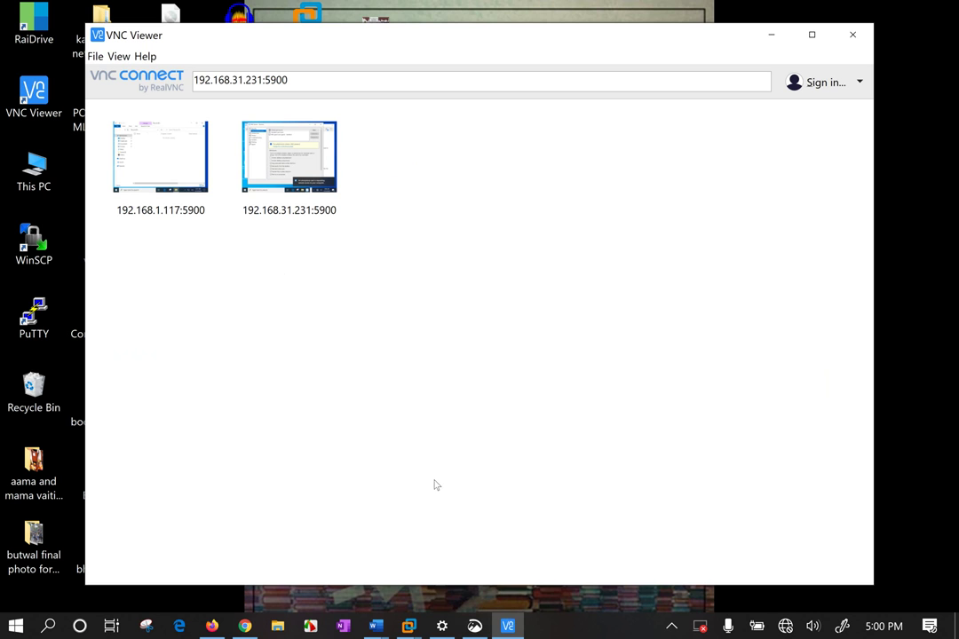
key(super+r)
text(cmd)
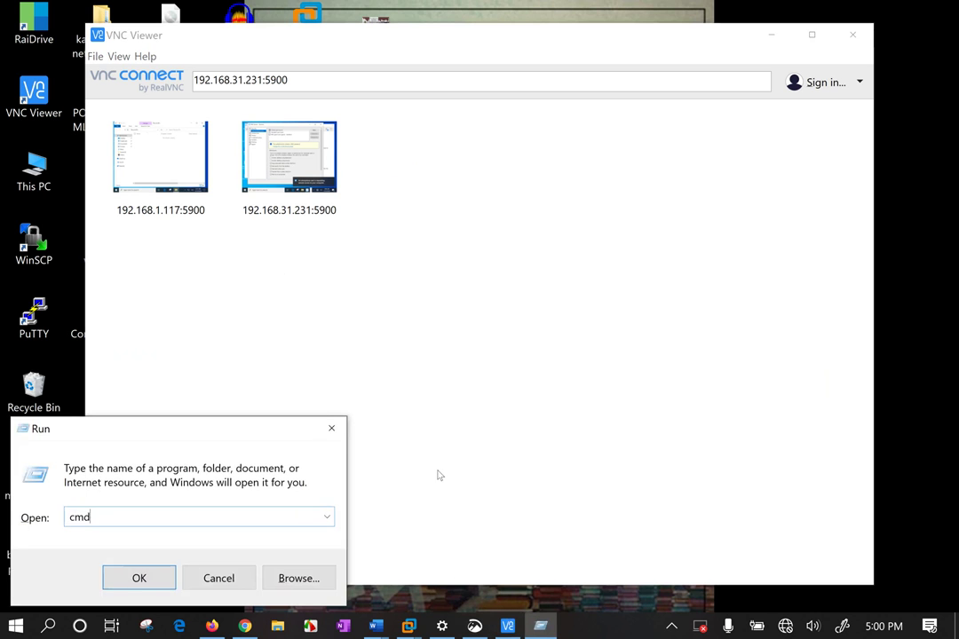
key(Return)
text(ipconfig)
key(Return)
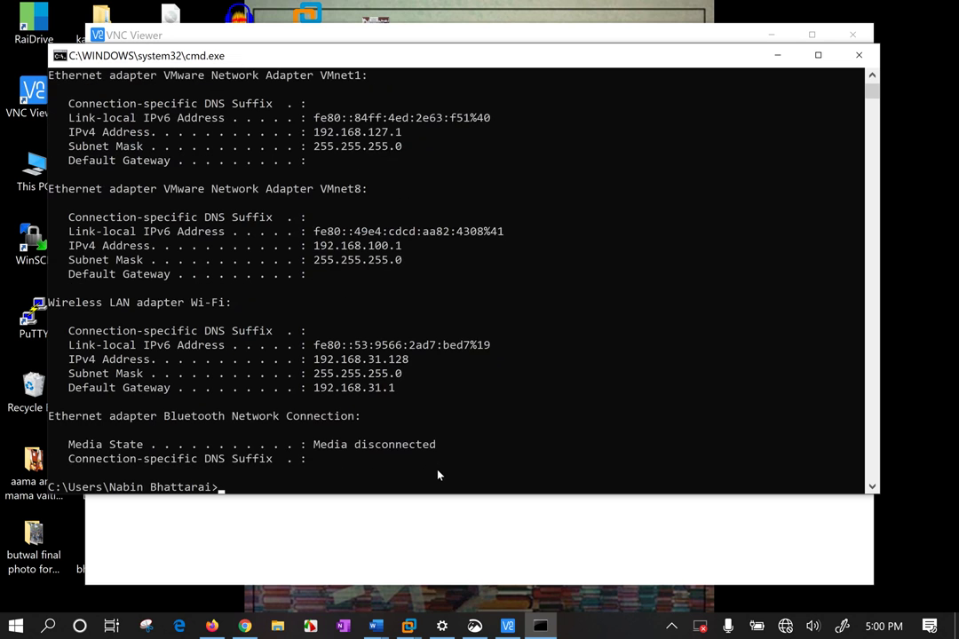
drag(315, 359, 409, 359)
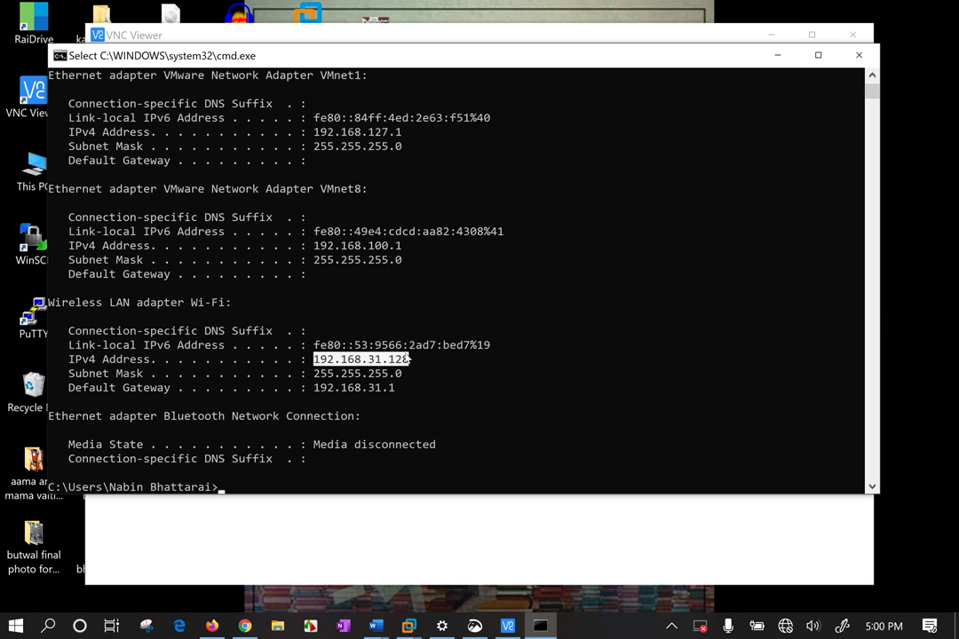
key(ctrl+c)
Connect VNC Viewer to 192.168.31.128:5900, then bring up the Windows 10 x64 VM
click(450, 36)
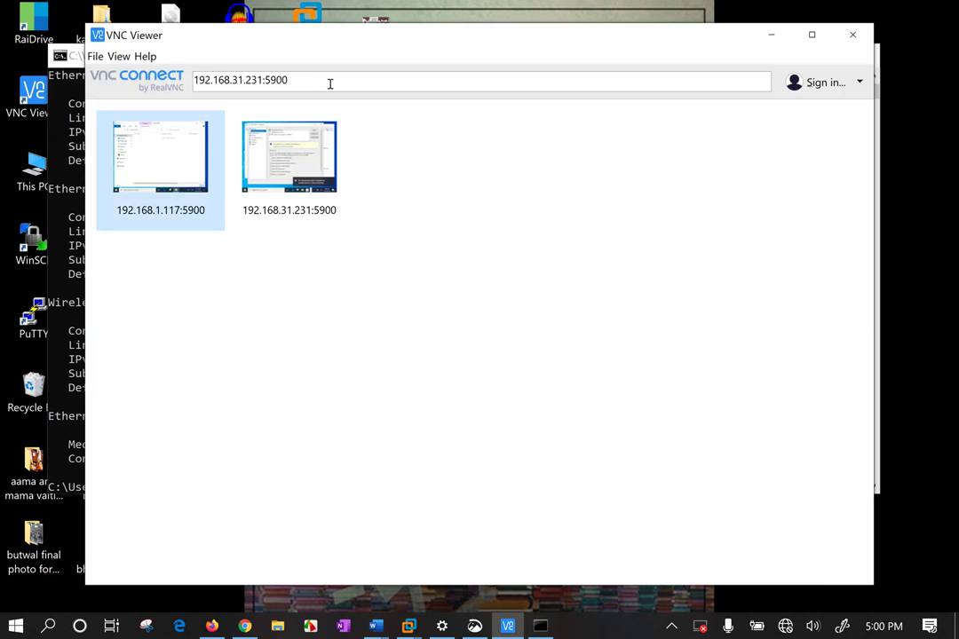
click(329, 84)
key(ctrl+v)
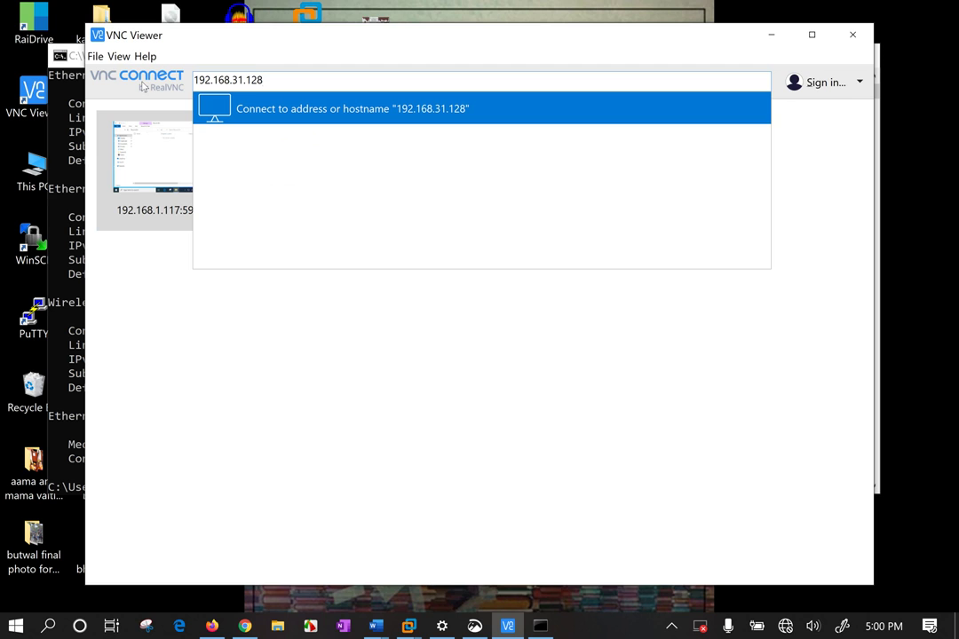
text(:5900)
key(Return)
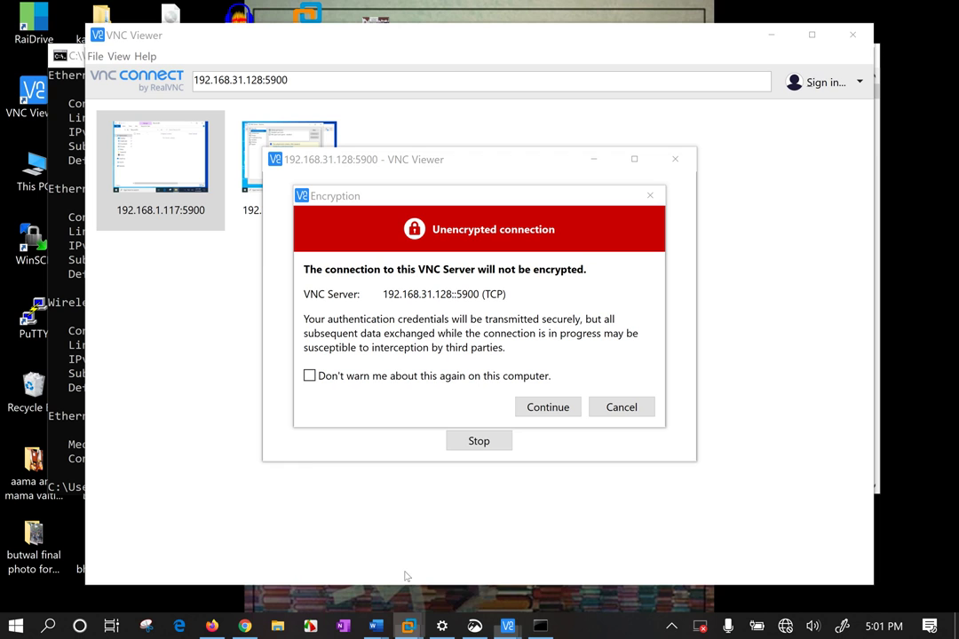
mouse_move(409, 626)
click(328, 494)
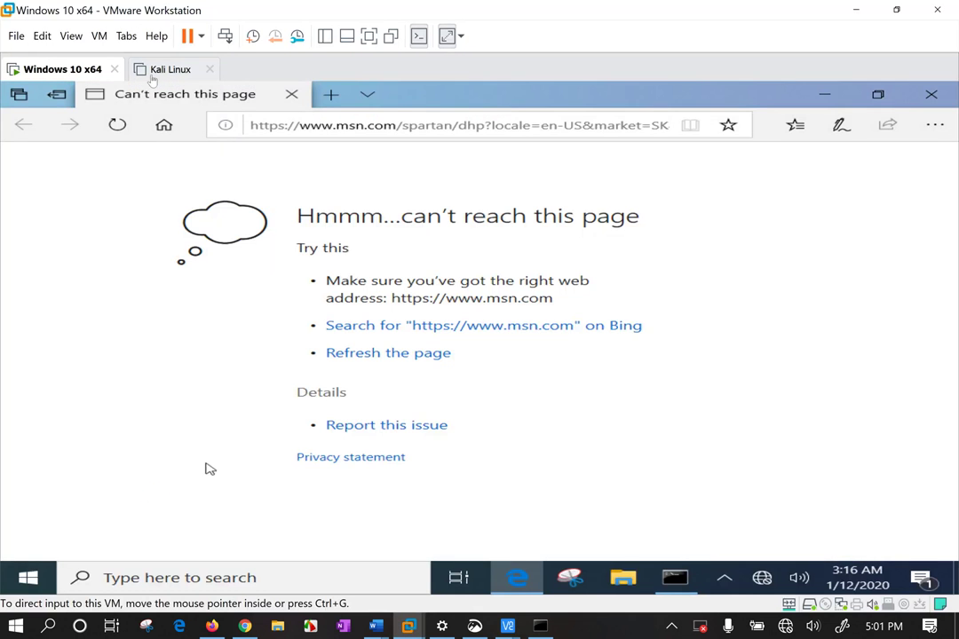
Close Edge and enable VNC connections in the Kali Linux VM's option settings
click(932, 94)
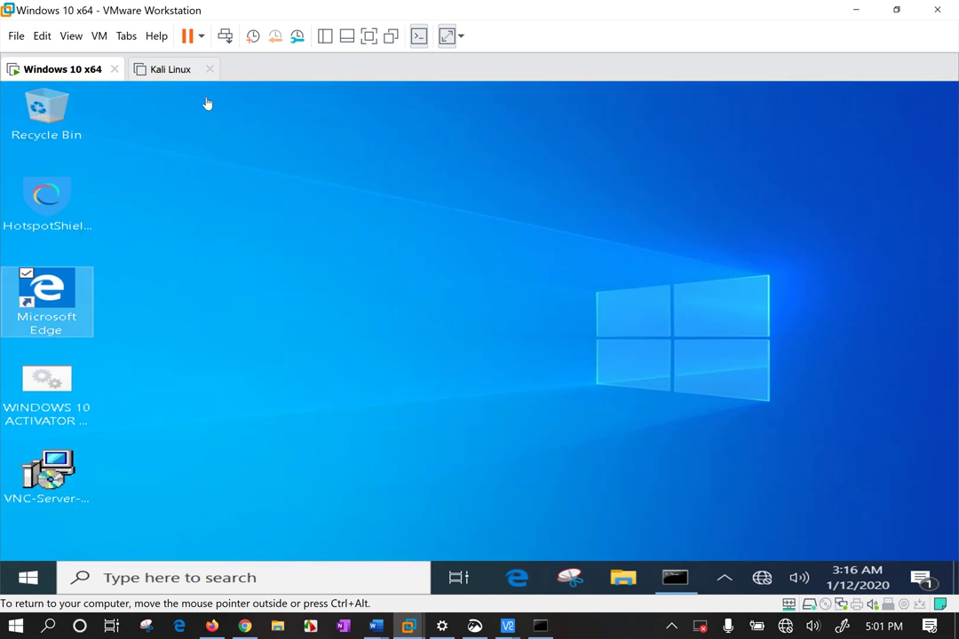
click(161, 71)
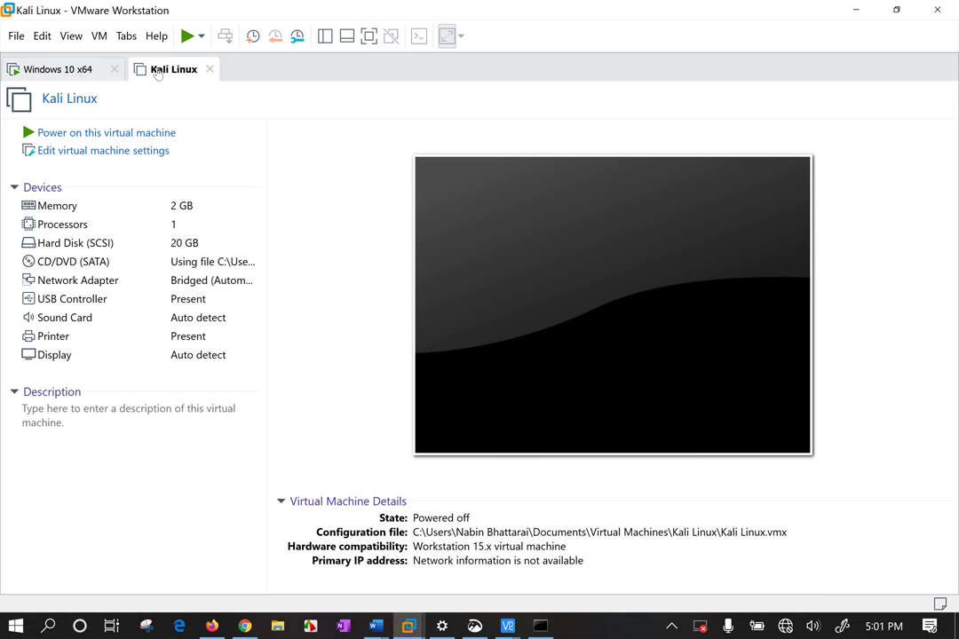
right_click(156, 73)
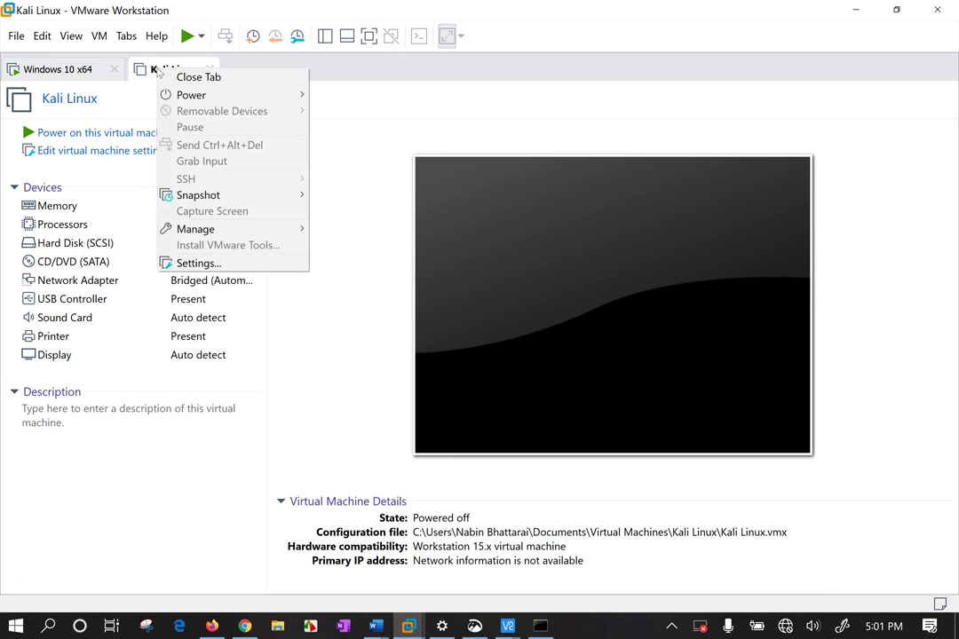
click(214, 265)
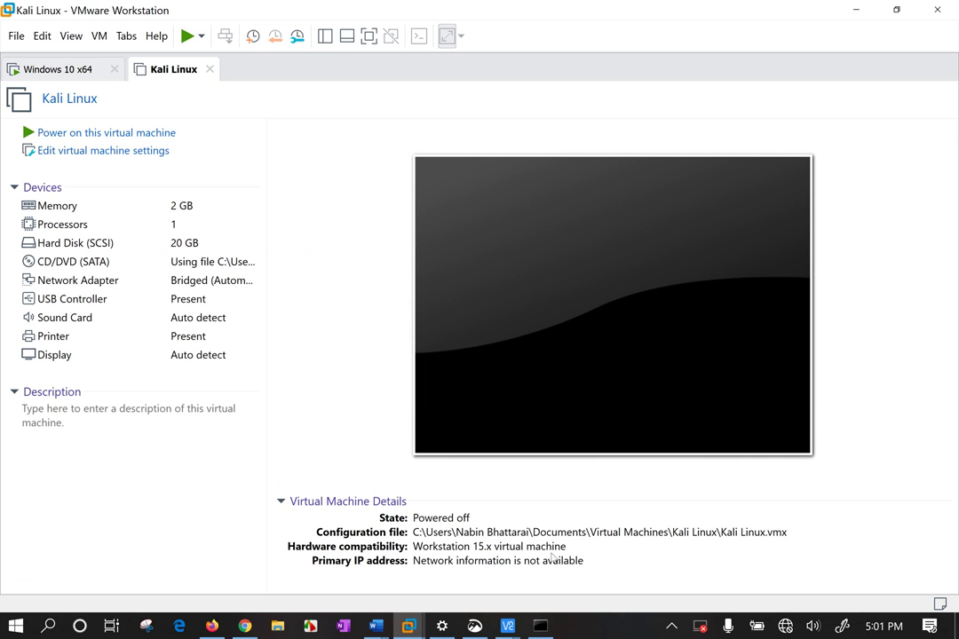
double_click(220, 206)
click(256, 41)
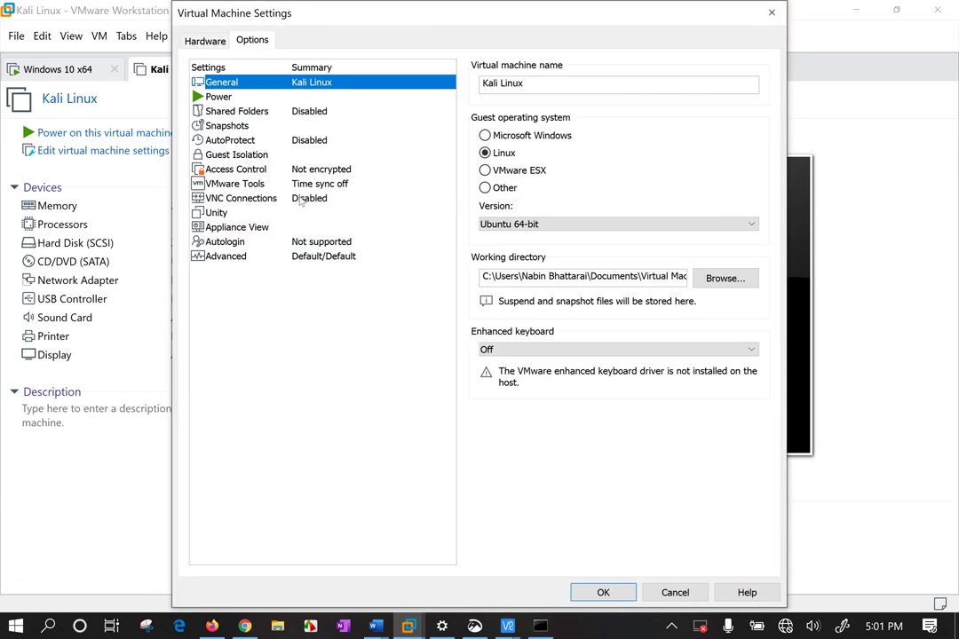
click(346, 198)
click(485, 134)
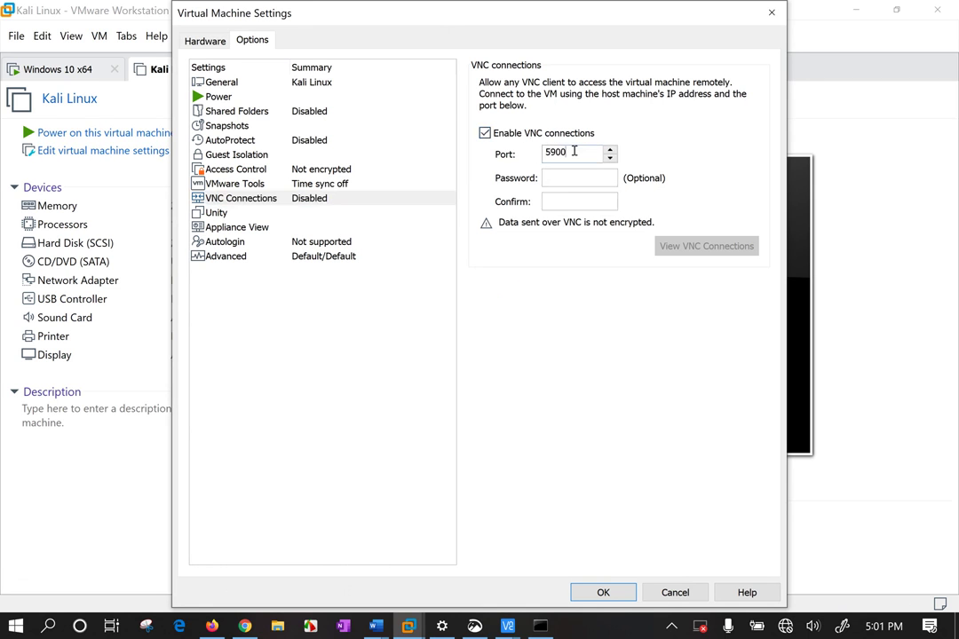
Set VNC port 5901 and a password, save, and power on Kali Linux
text(1)
click(573, 180)
key(Tab)
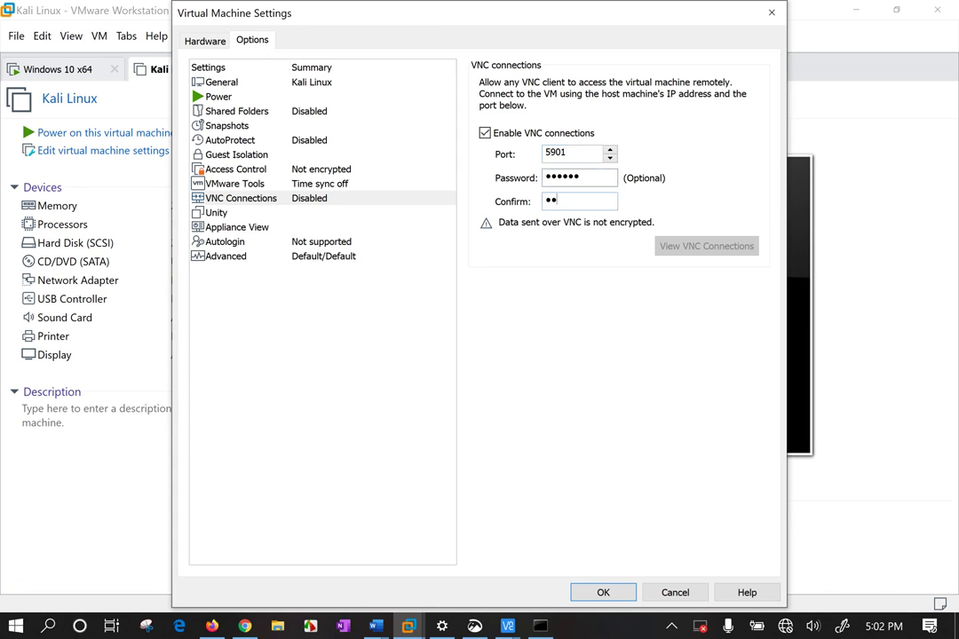
click(618, 588)
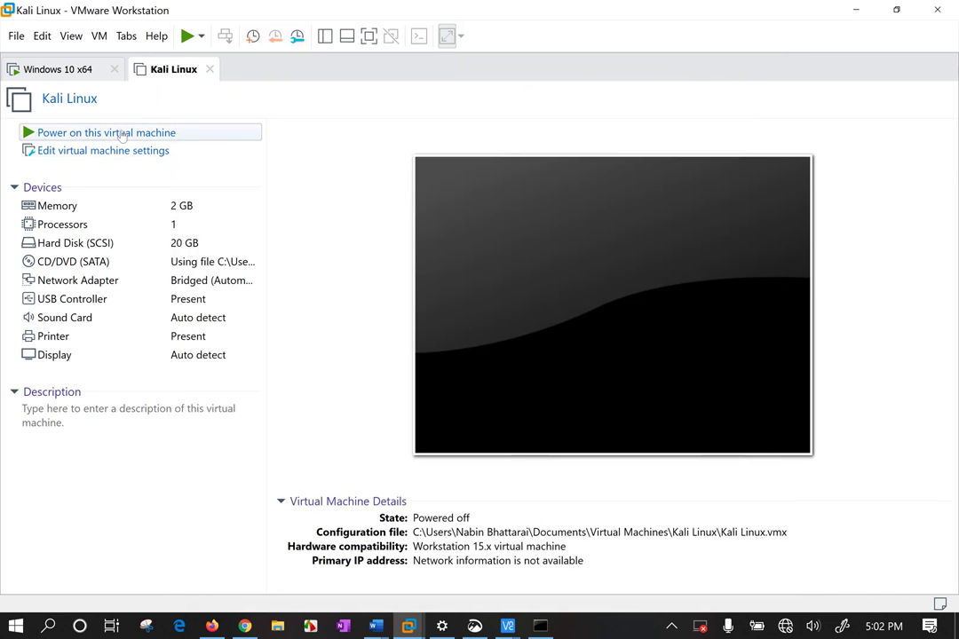
click(122, 133)
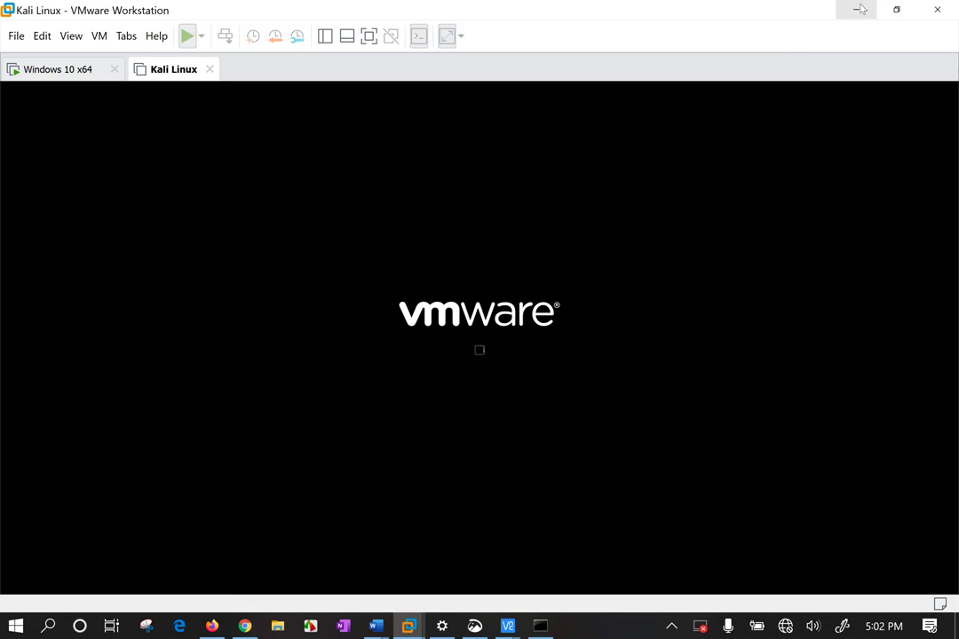
click(861, 9)
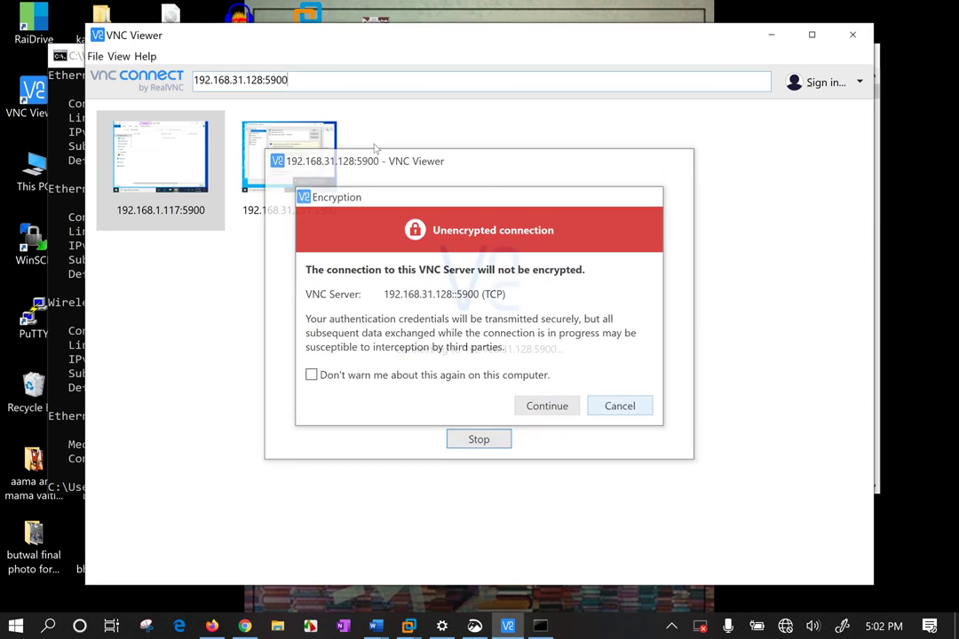
Correct the VNC address to 192.168.31.128:5901 and start the connection
key(Escape)
click(297, 79)
key(BackSpace)
text(1)
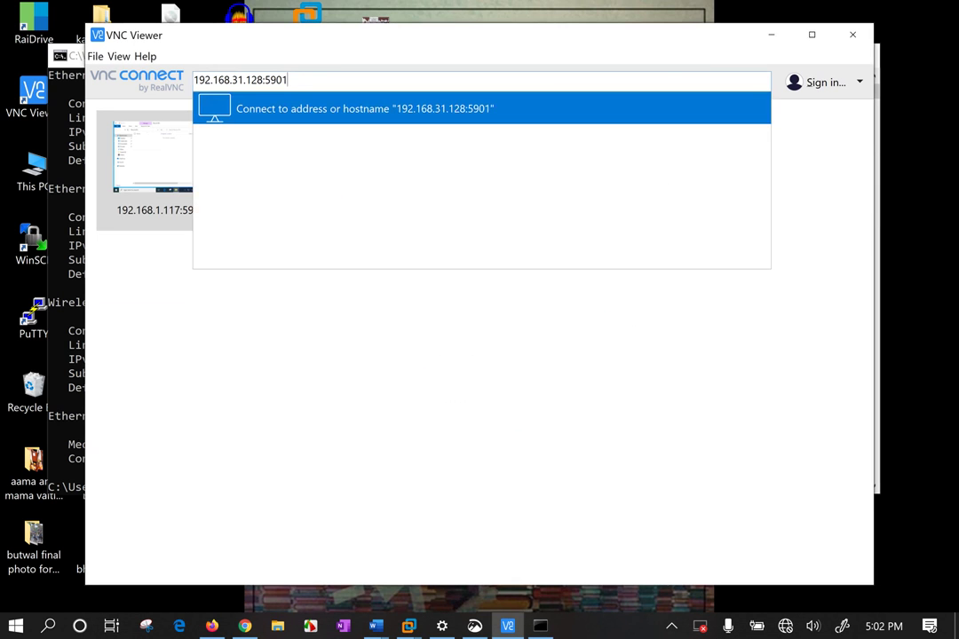
key(Escape)
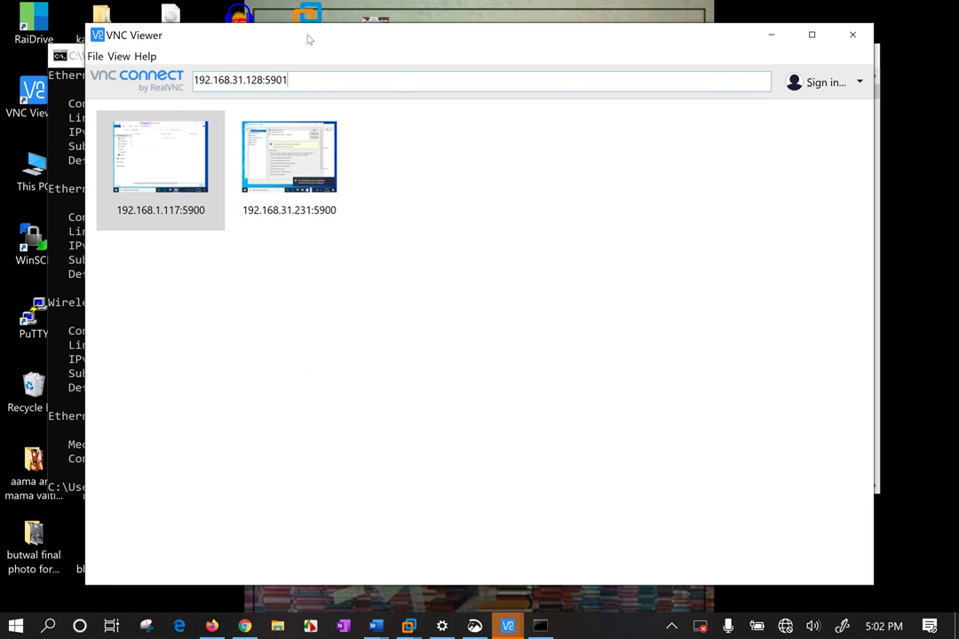
drag(306, 42, 300, 36)
key(Return)
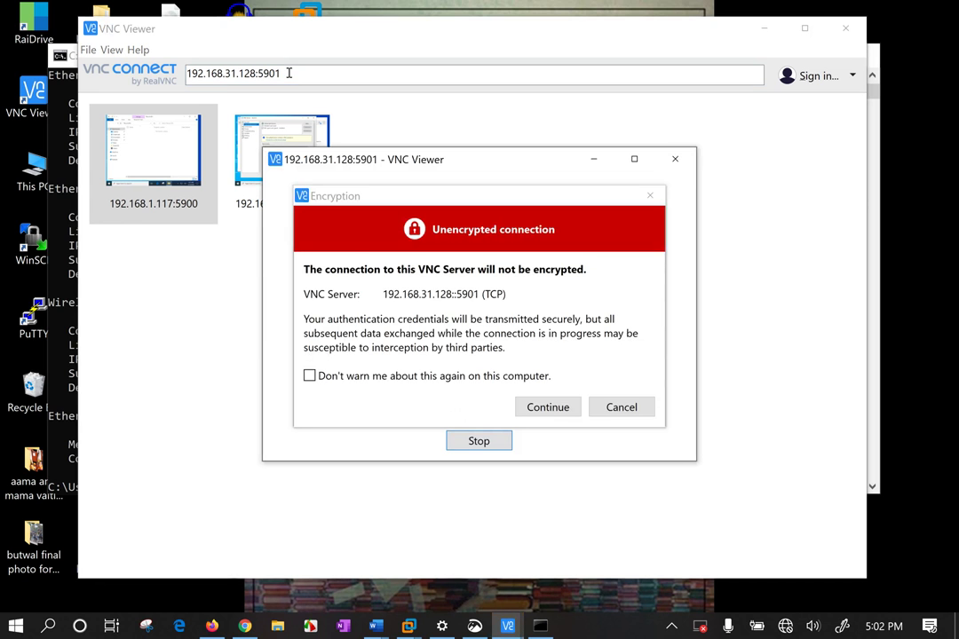
Accept the unencrypted connection warning and submit the VNC server password
click(554, 409)
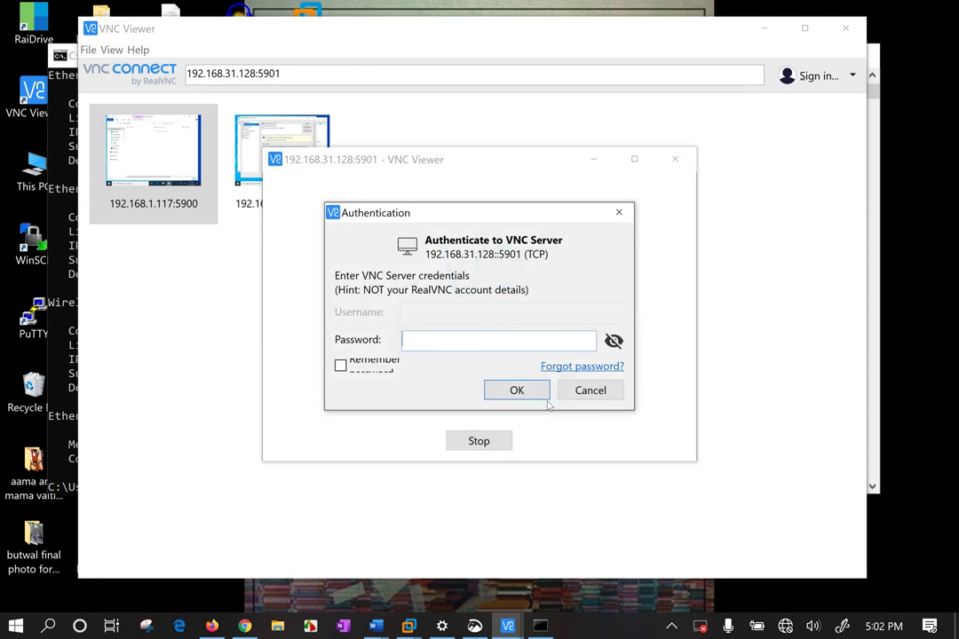
text(*******)
key(Return)
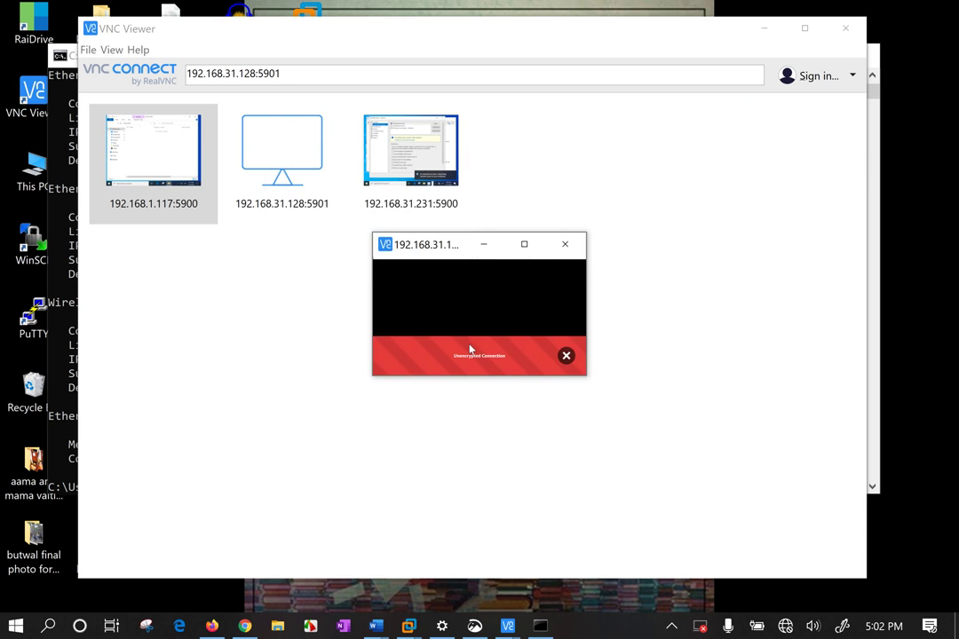
mouse_move(520, 245)
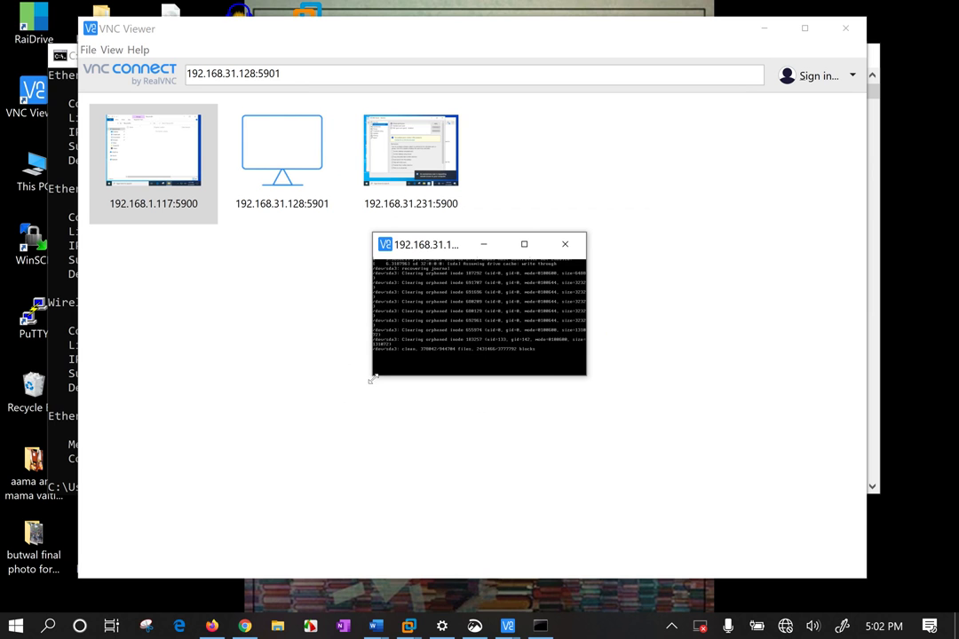
Enlarge and reposition the remote session window, then view it at 100% scale in full screen
drag(369, 381, 63, 586)
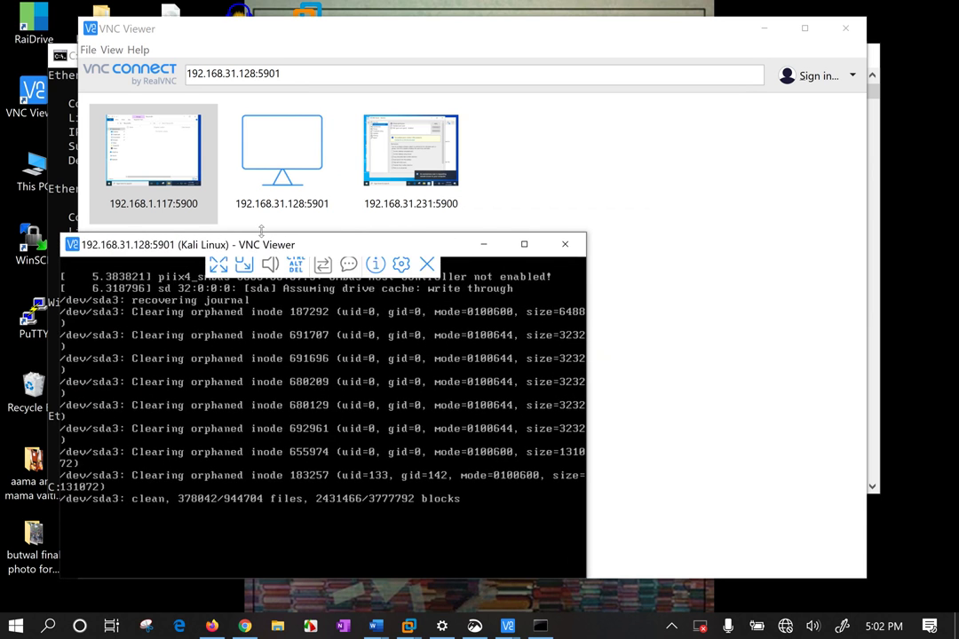
drag(360, 245, 488, 229)
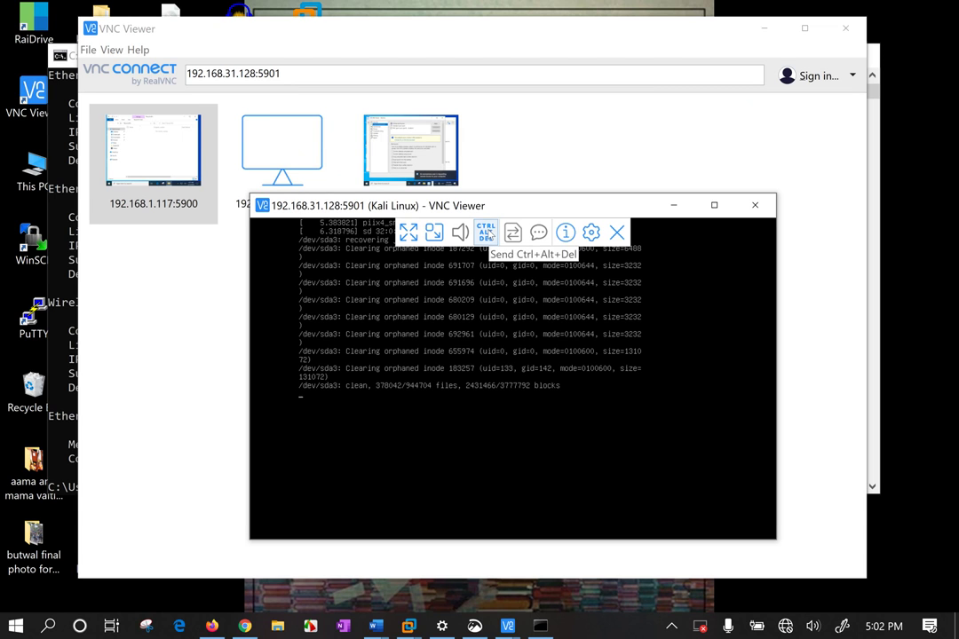
click(442, 233)
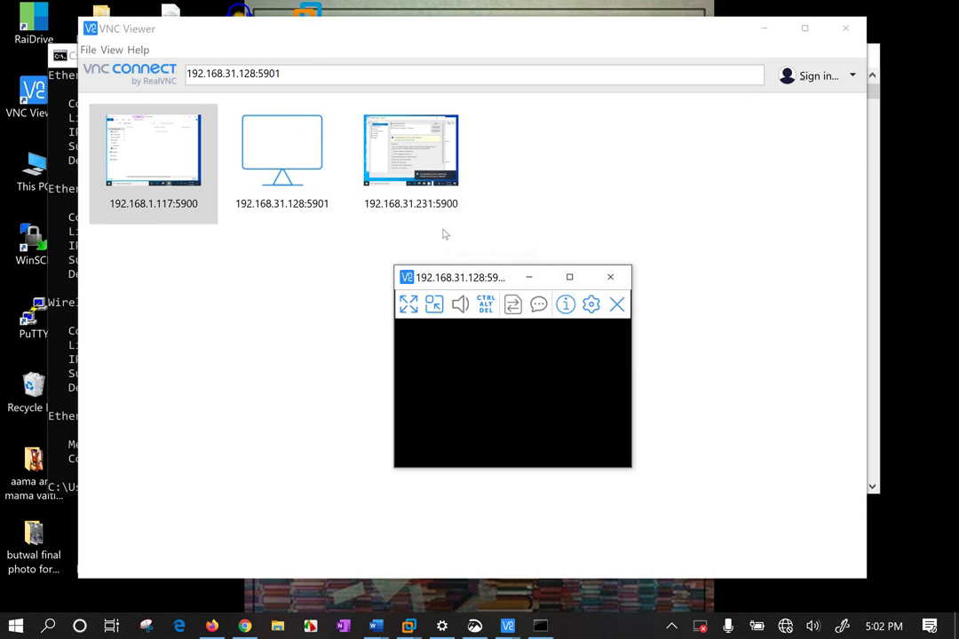
click(401, 306)
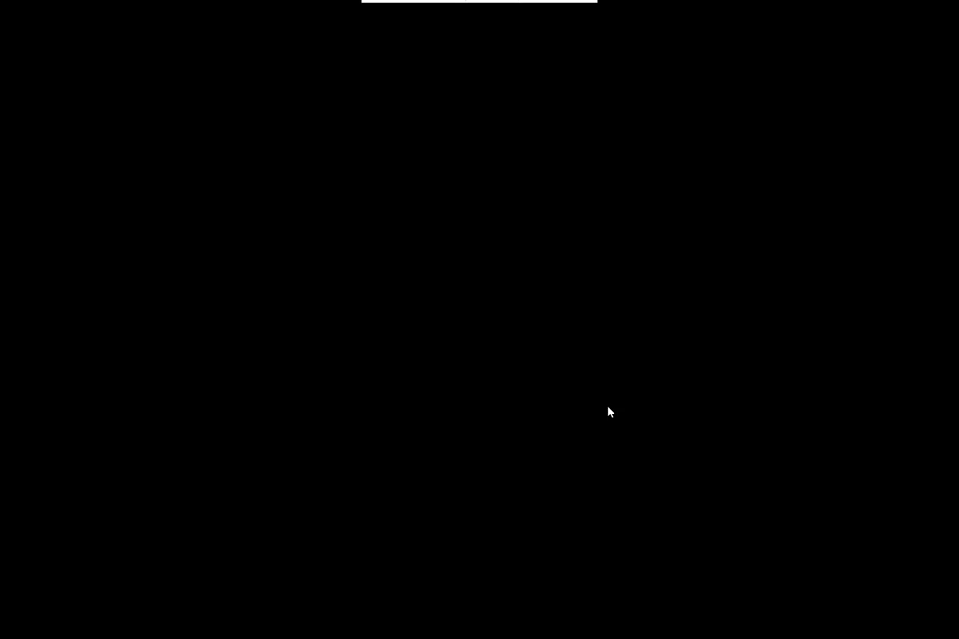
Exit full screen, close the remote session window, and return to the connection address
mouse_move(530, 4)
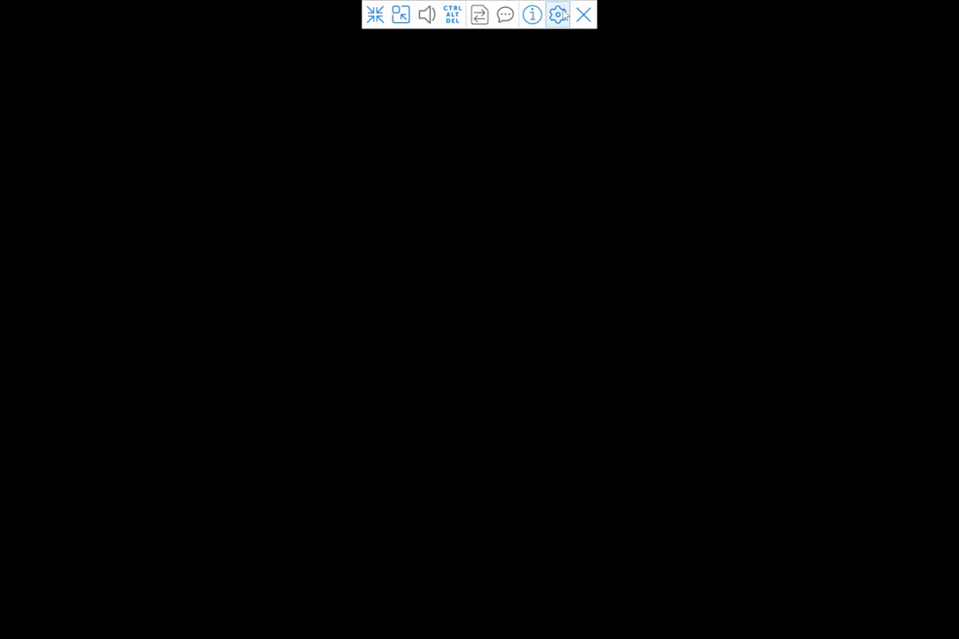
click(375, 15)
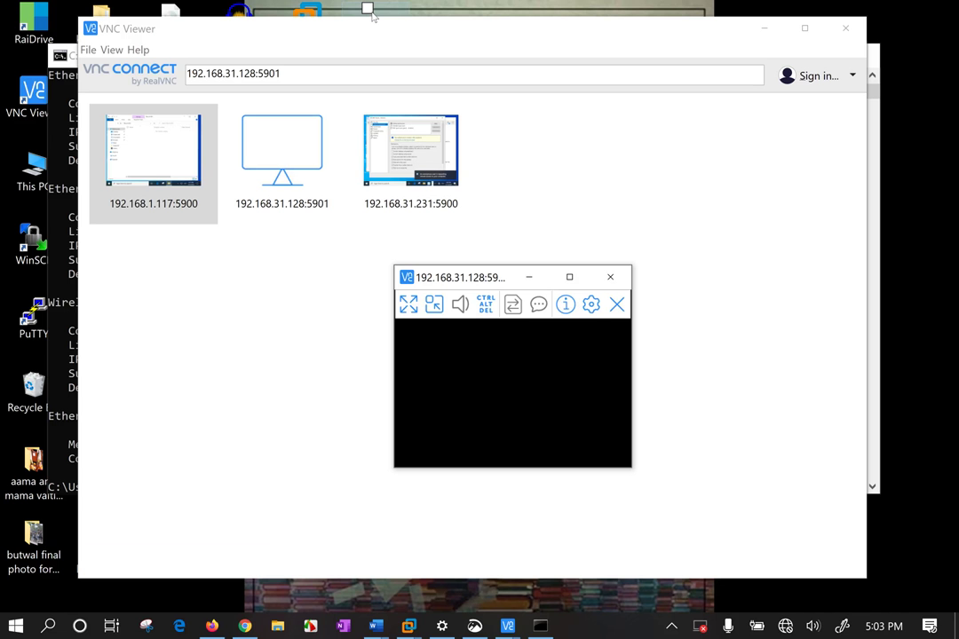
click(611, 278)
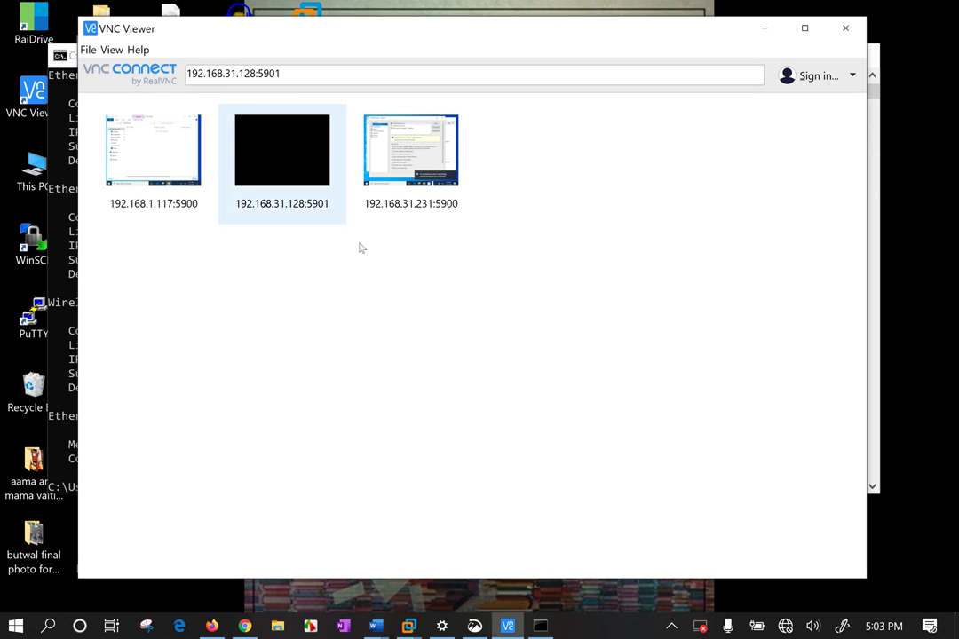
click(296, 73)
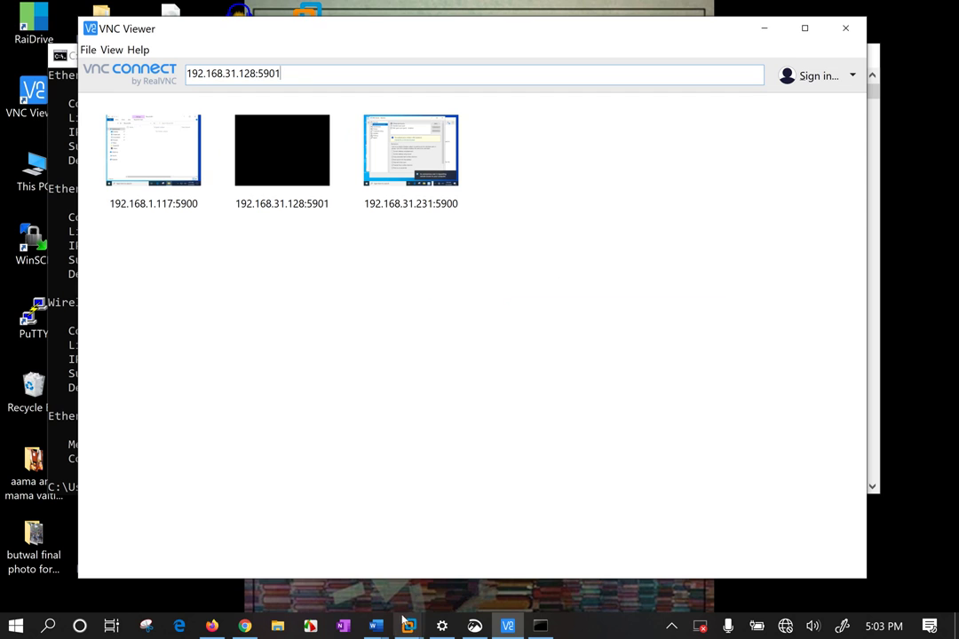
Bring up the Kali Linux VM and enter the username root at the login prompt
mouse_move(408, 626)
click(477, 518)
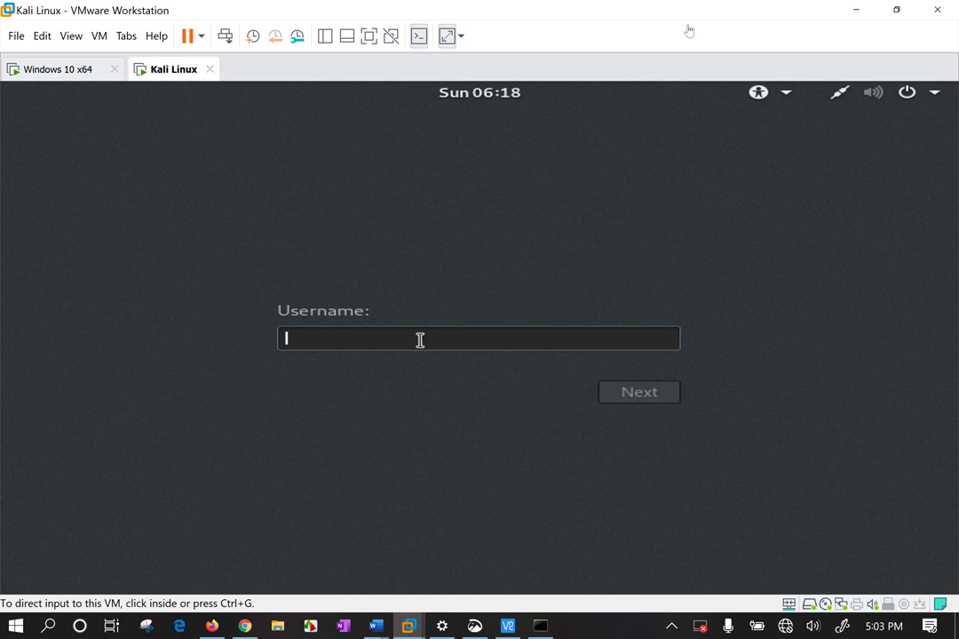
text(re)
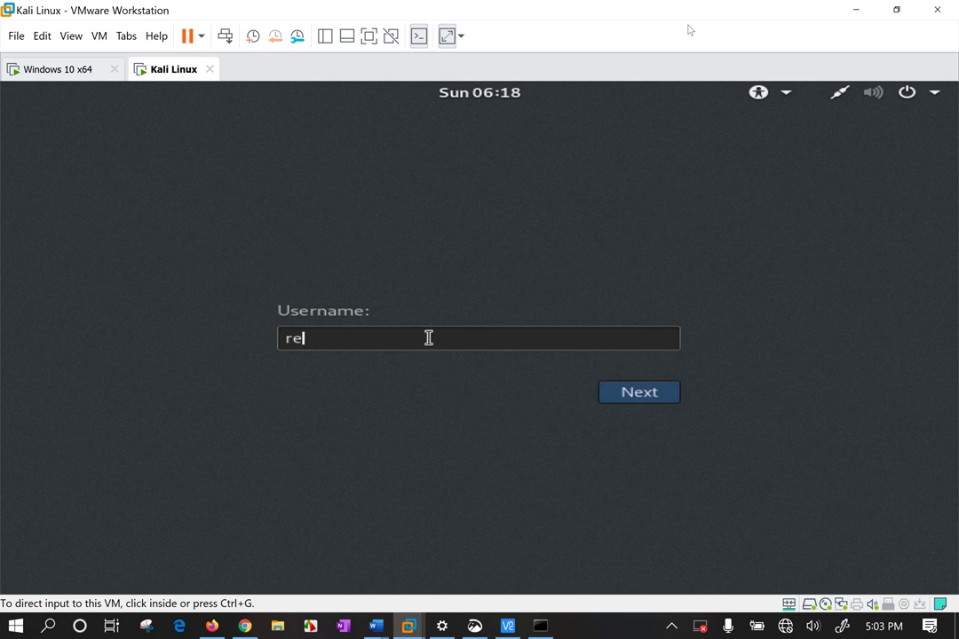
key(BackSpace)
text(ootttt)
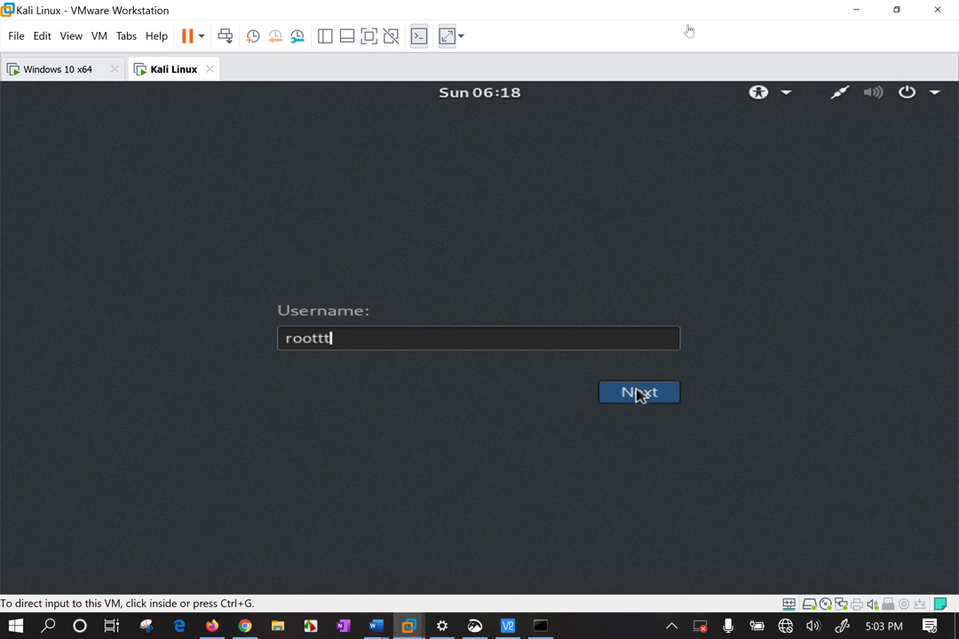
key(BackSpace)
key(BackSpace)
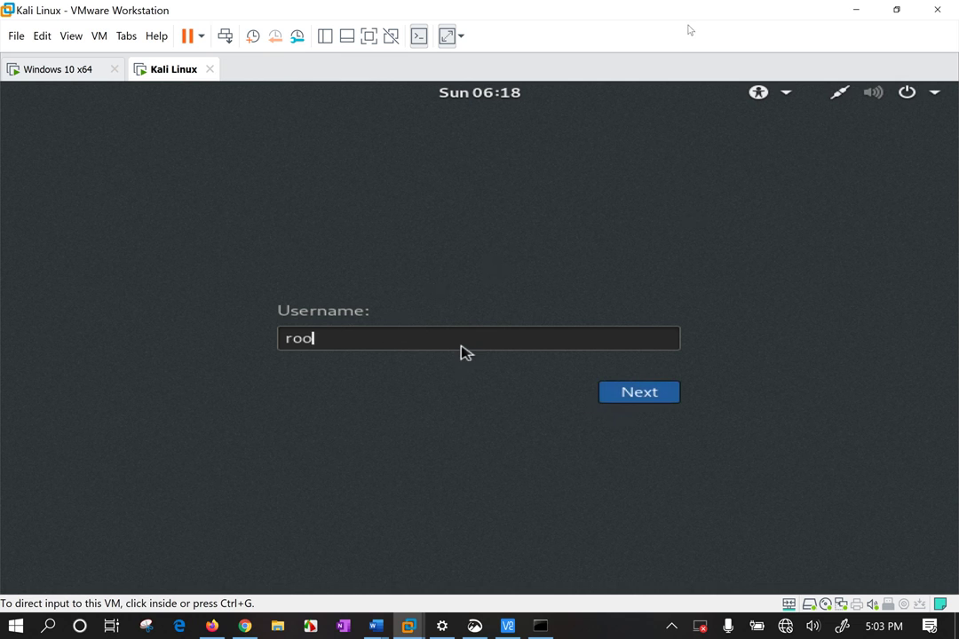
key(BackSpace)
text(ot)
key(Return)
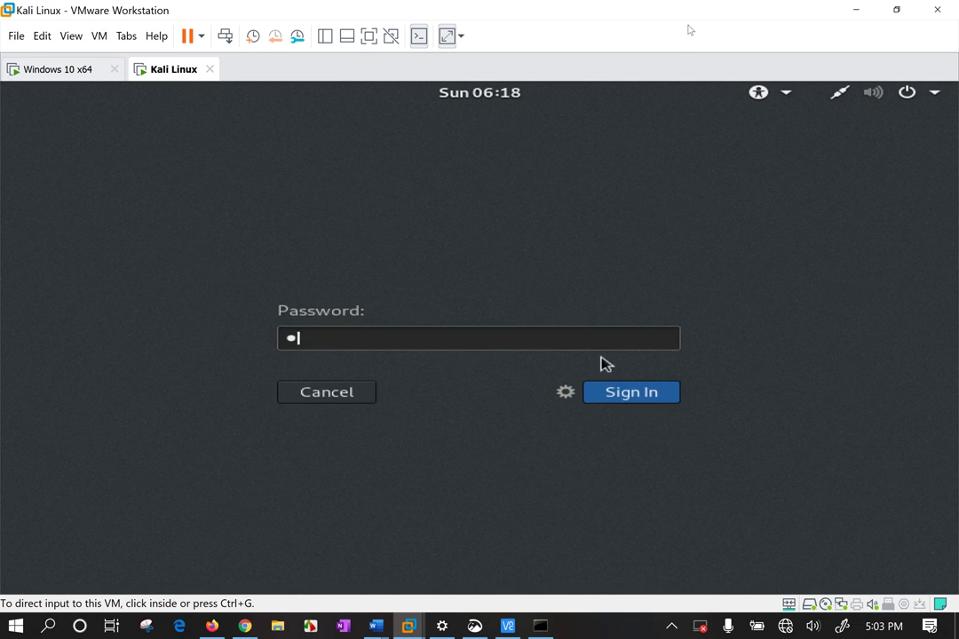
Try two sign-in passwords, then cancel the failed login attempt
key(Return)
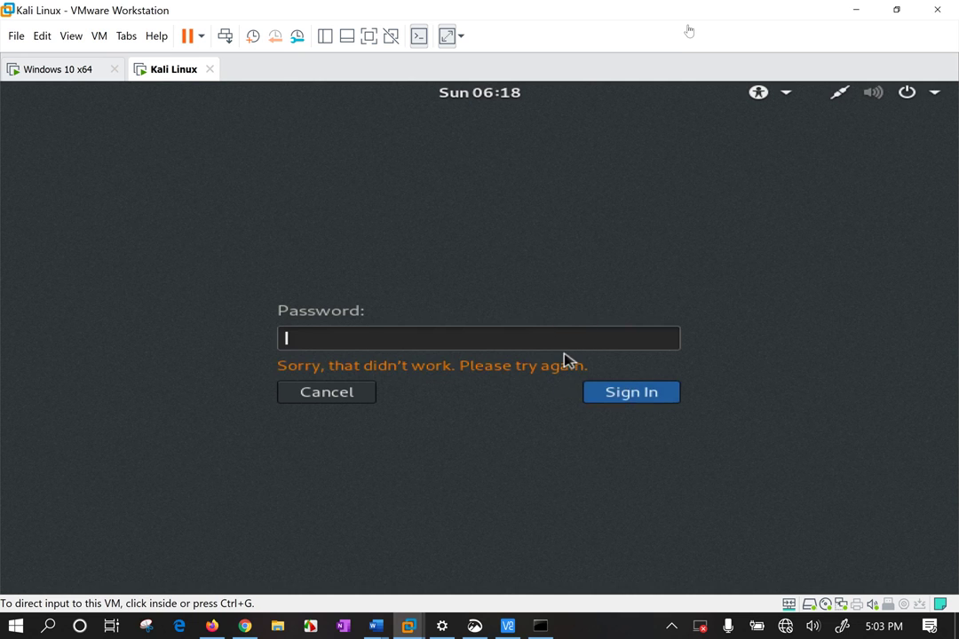
key(Return)
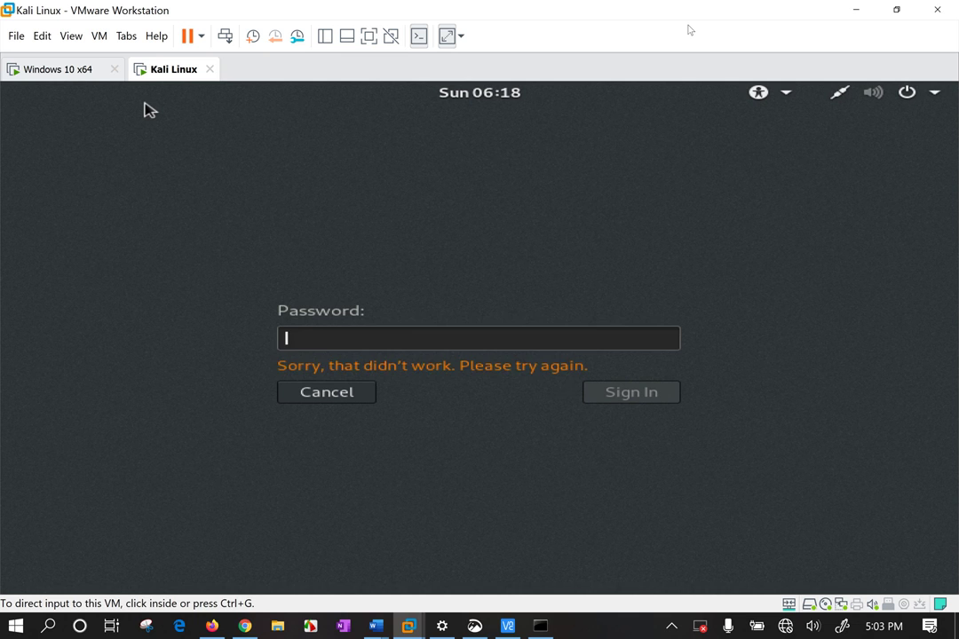
key(BackSpace)
key(BackSpace)
key(BackSpace)
key(BackSpace)
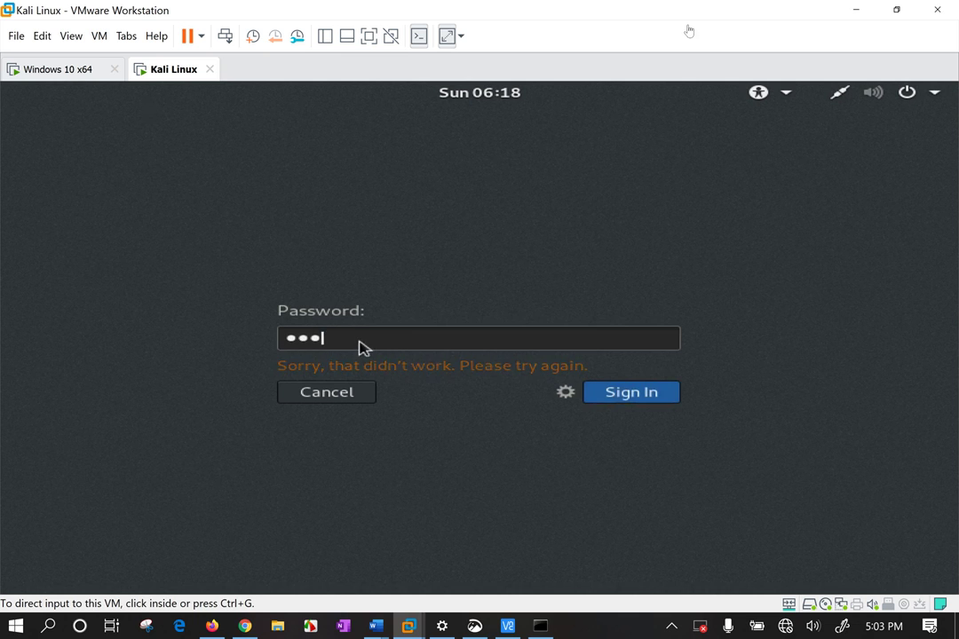
click(344, 396)
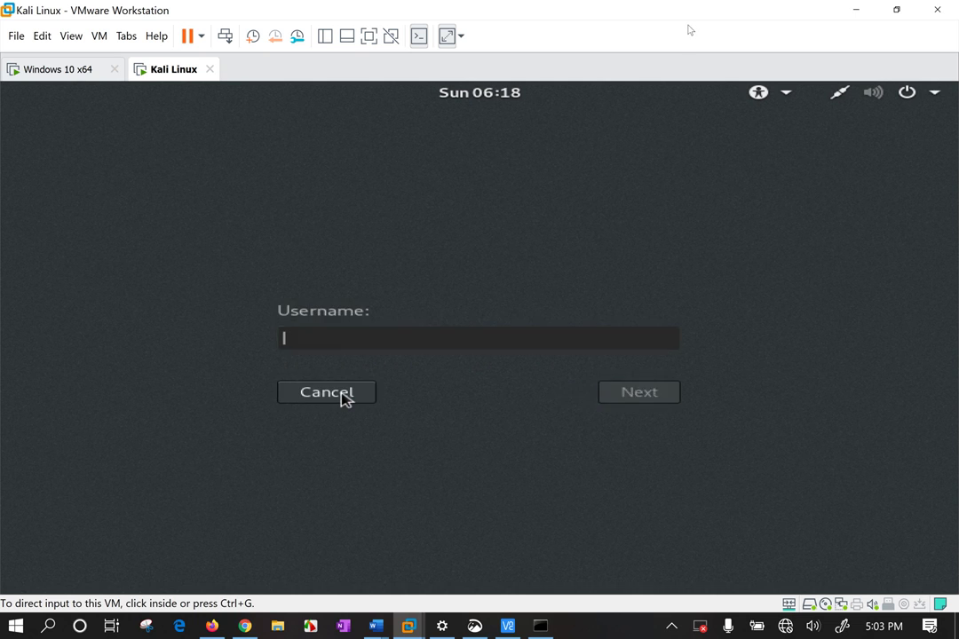
click(345, 396)
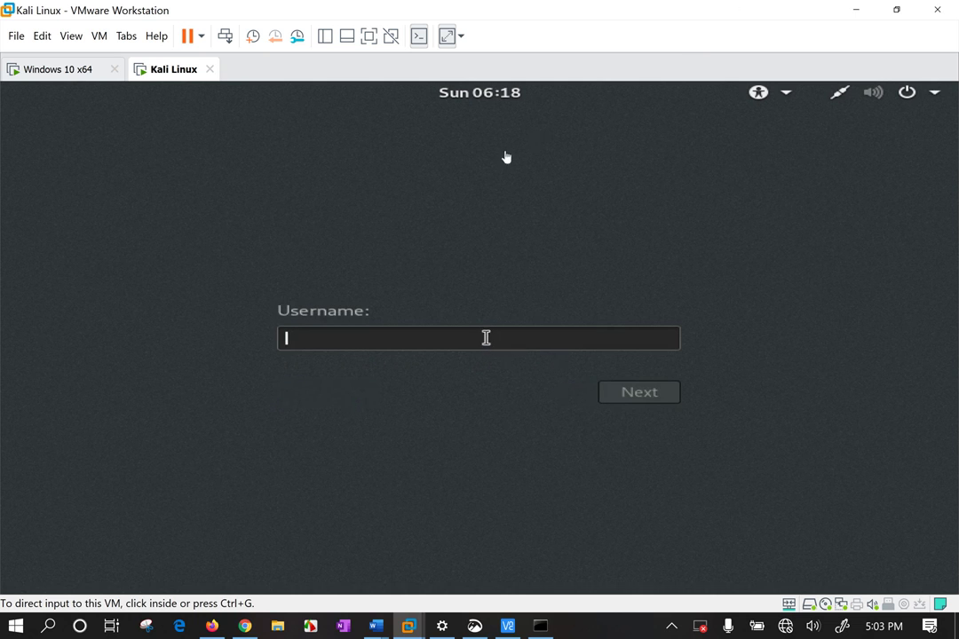
Re-enter the username root and submit the password to sign in
click(311, 347)
text(redha)
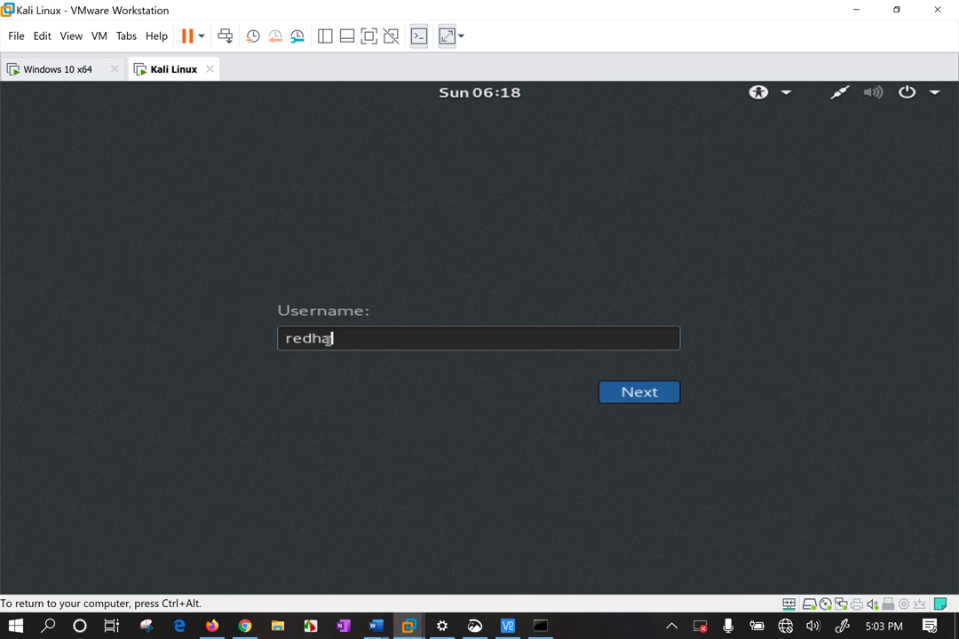
key(BackSpace)
key(BackSpace)
key(BackSpace)
key(BackSpace)
key(BackSpace)
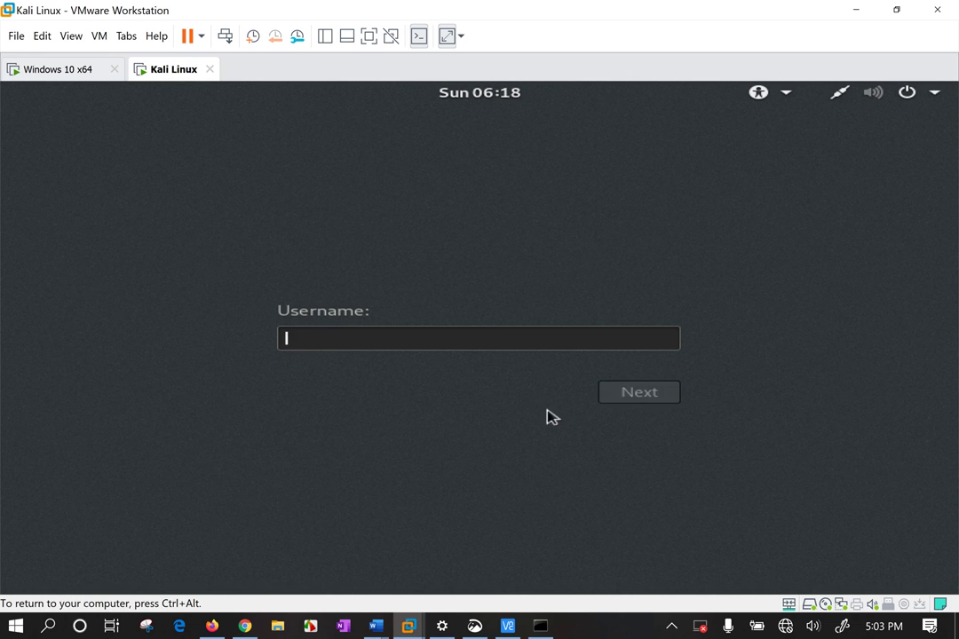
text(root)
key(Return)
text(••••••)
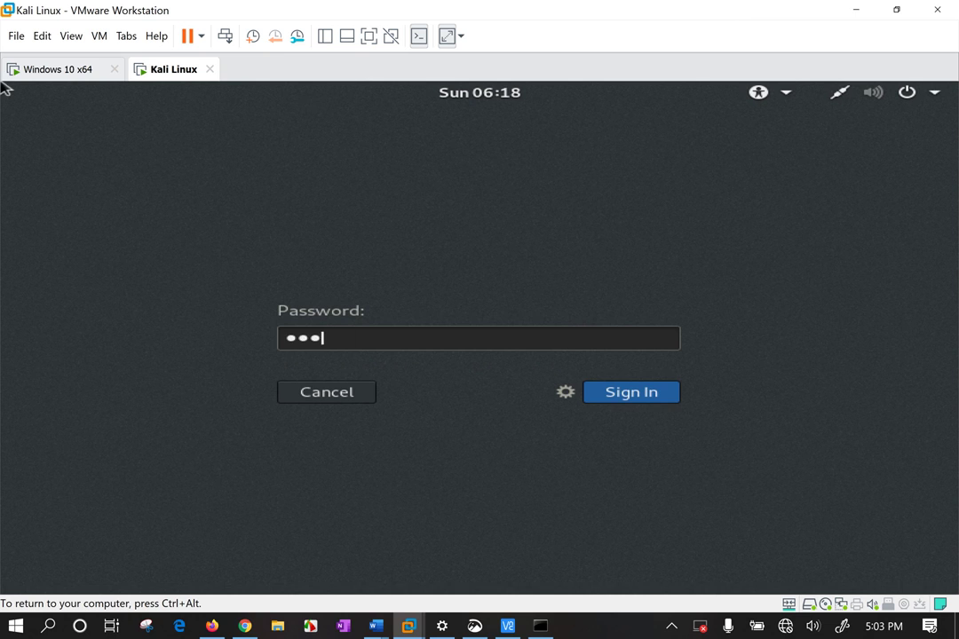
key(Return)
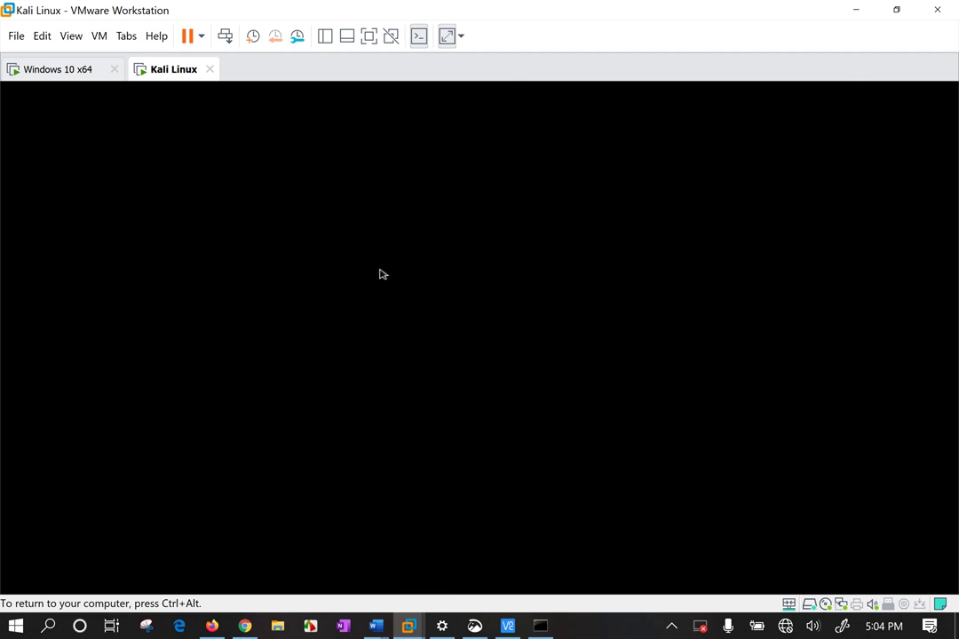
Release input with Ctrl+Alt and choose Settings… from the Kali Linux tab's context menu
key(ctrl+alt)
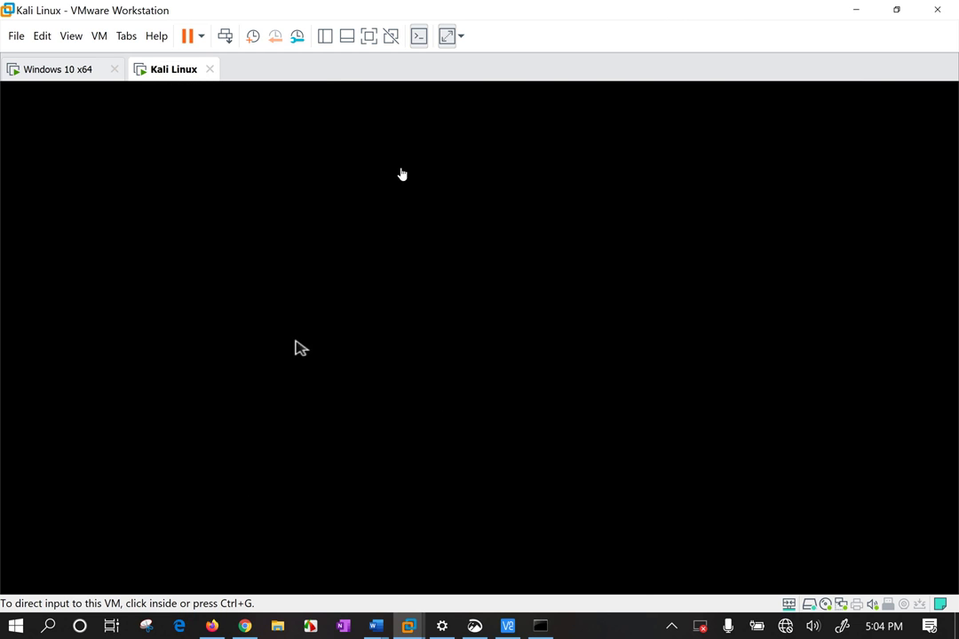
right_click(167, 73)
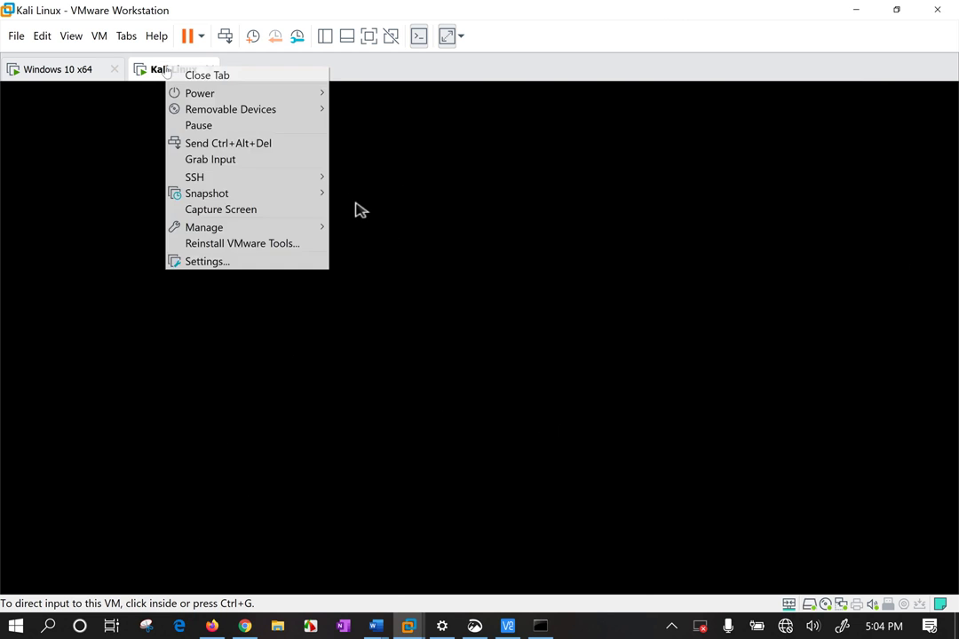
click(219, 262)
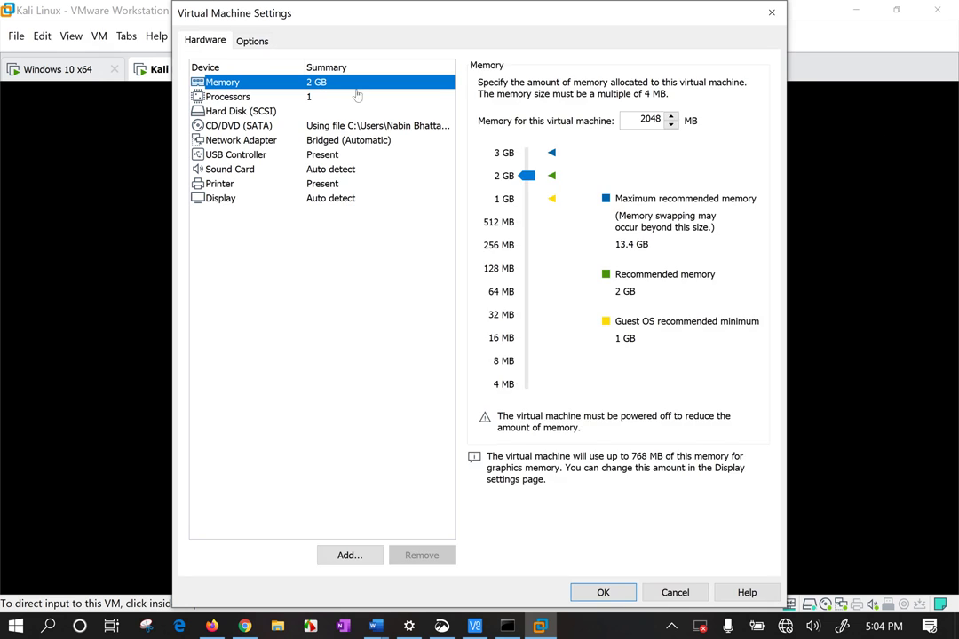
On the Options tab's VNC Connections page, check port 5901 and the password, then view VNC connections
click(251, 41)
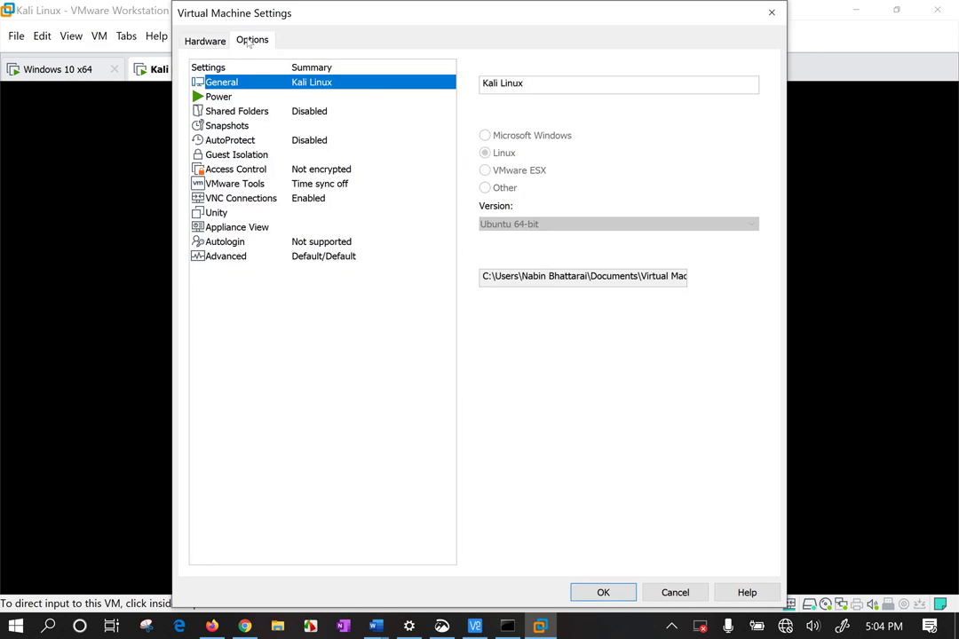
click(310, 199)
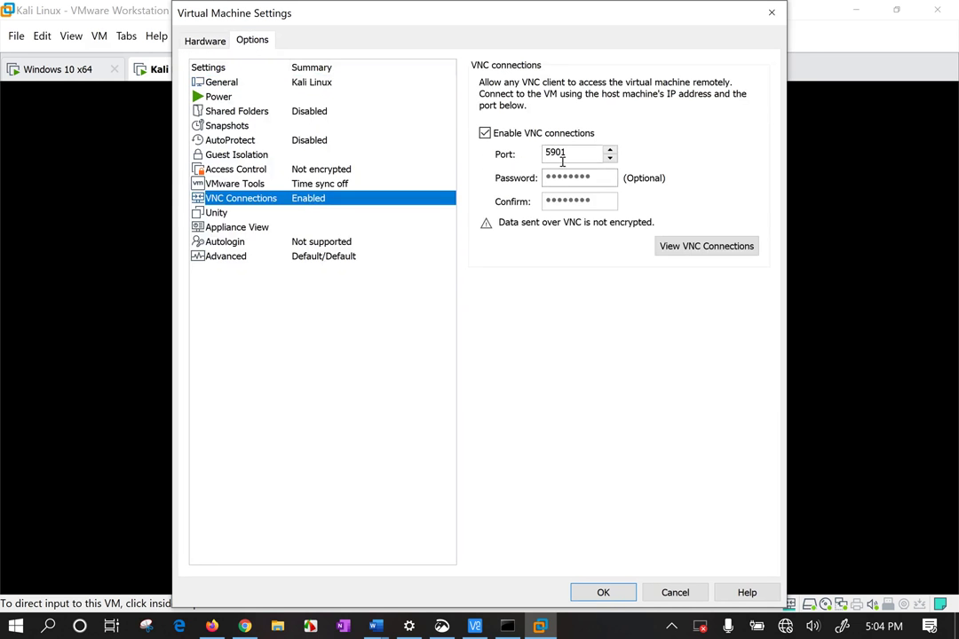
drag(568, 154, 522, 153)
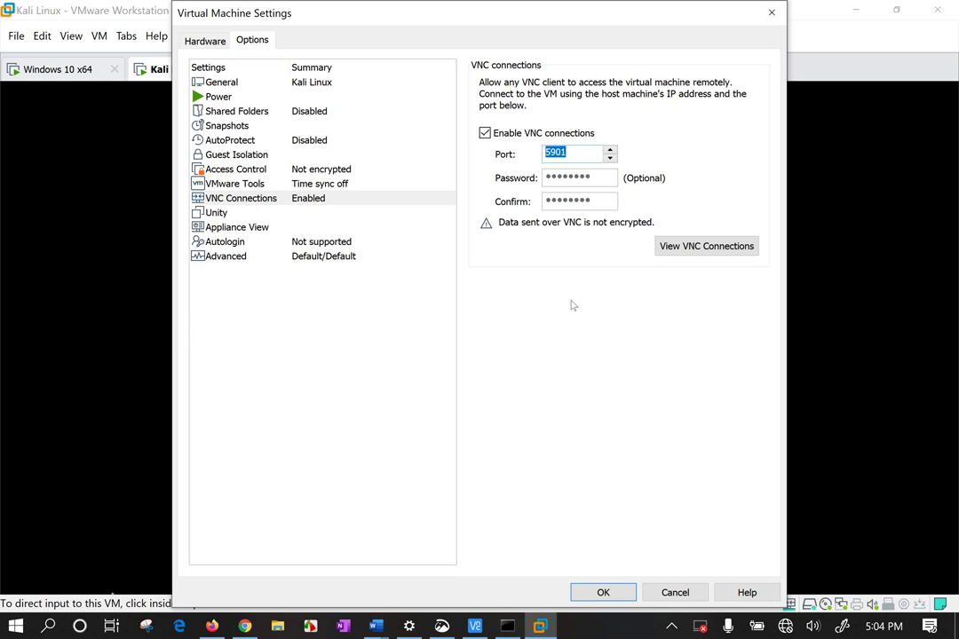
key(Tab)
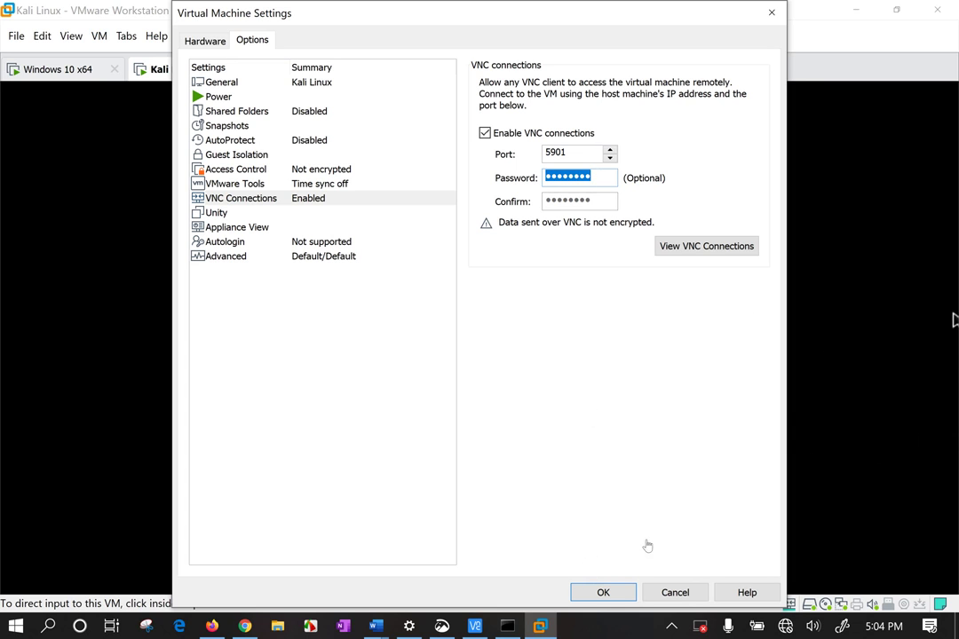
click(722, 250)
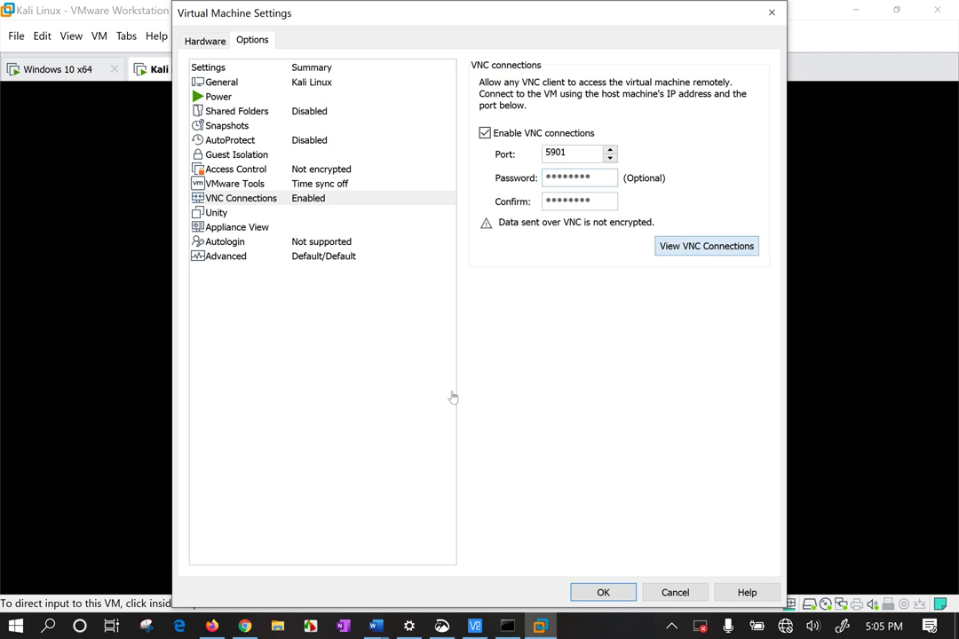
click(713, 248)
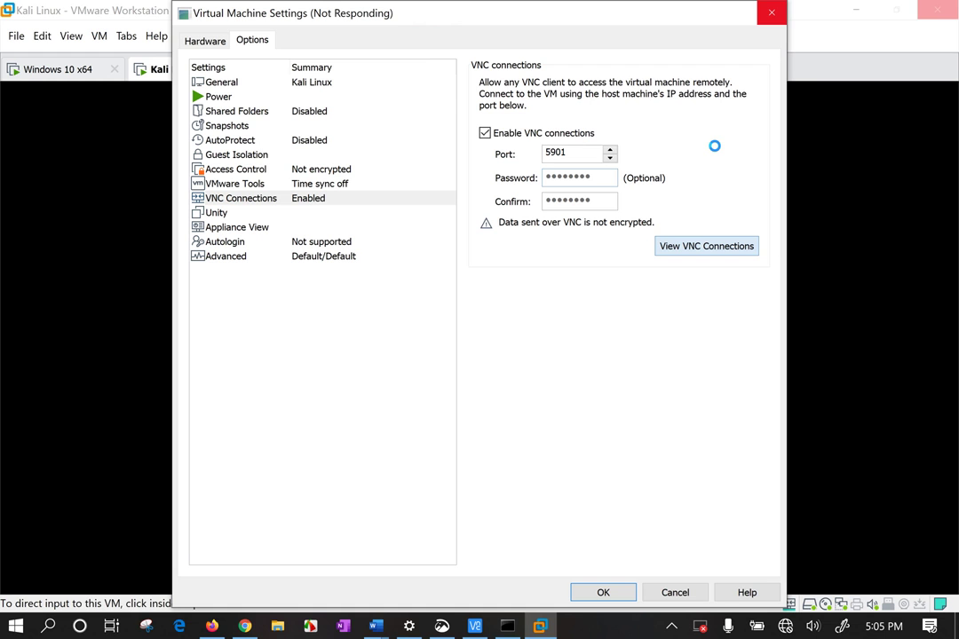
Close VNC Viewer, attempt to close the frozen settings dialog, and bring Command Prompt forward
key(super+d)
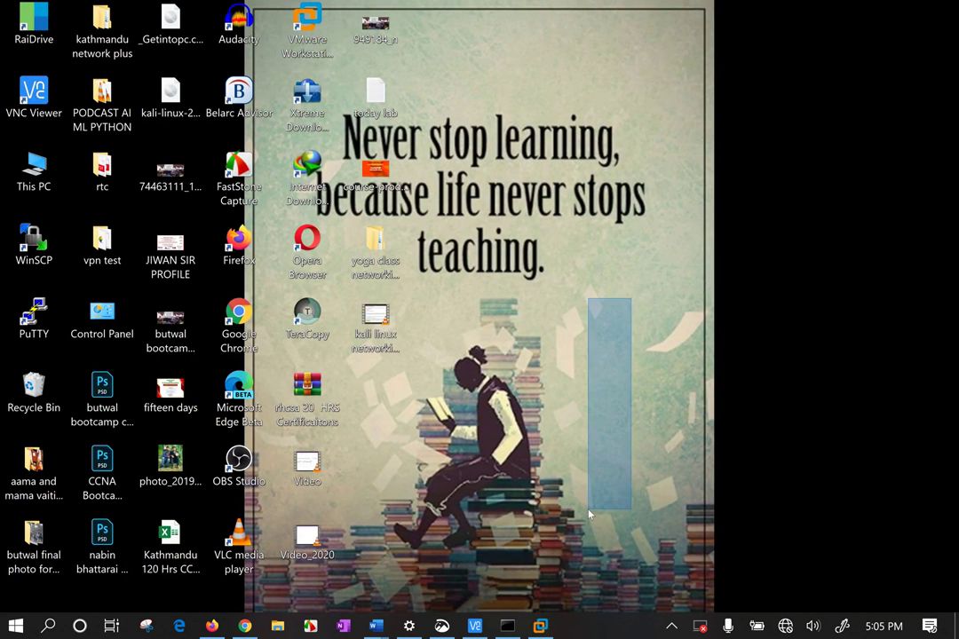
key(super+d)
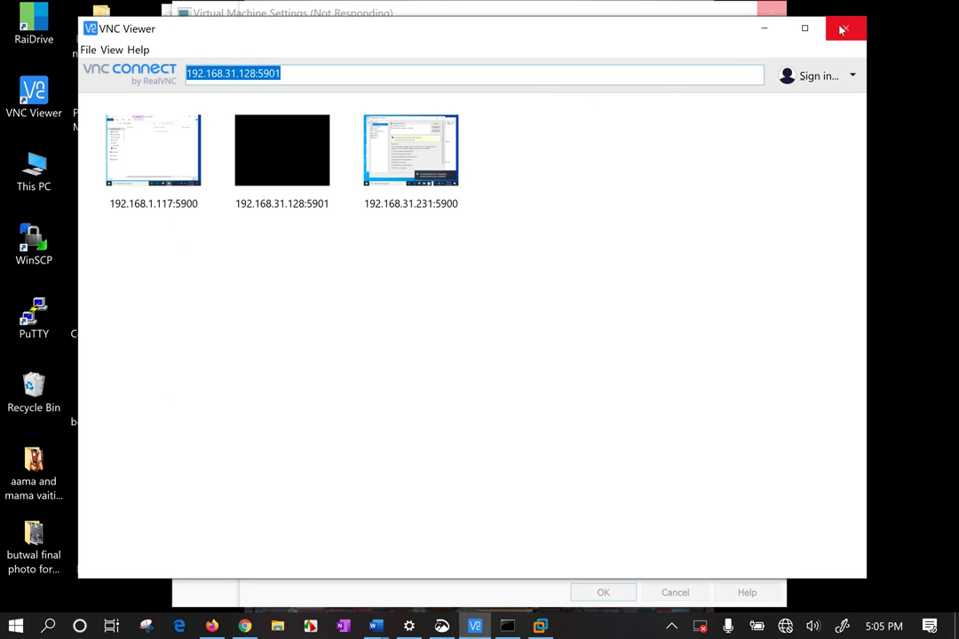
click(842, 29)
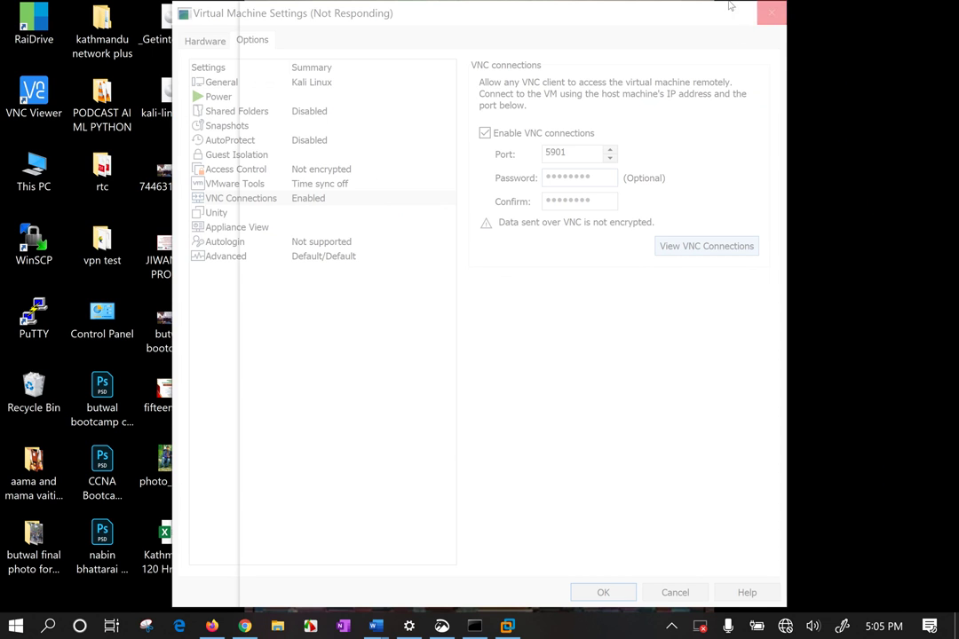
click(774, 15)
click(472, 627)
Review the ipconfig output showing 192.168.31.128 and add a few blank prompt lines
click(548, 217)
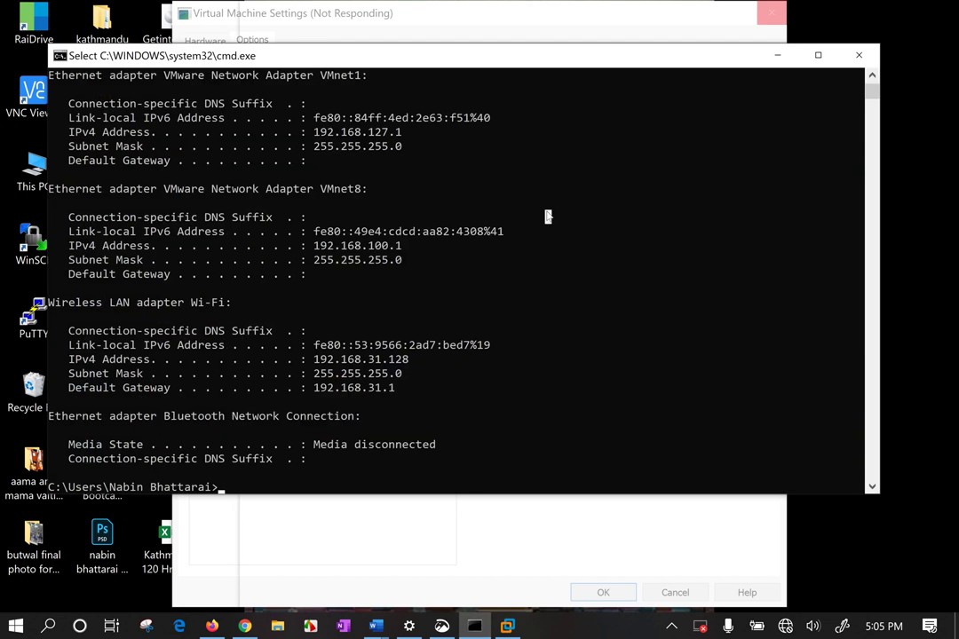
key(Return)
key(Return)
key(Return)
key(Return)
key(Return)
key(Return)
key(Return)
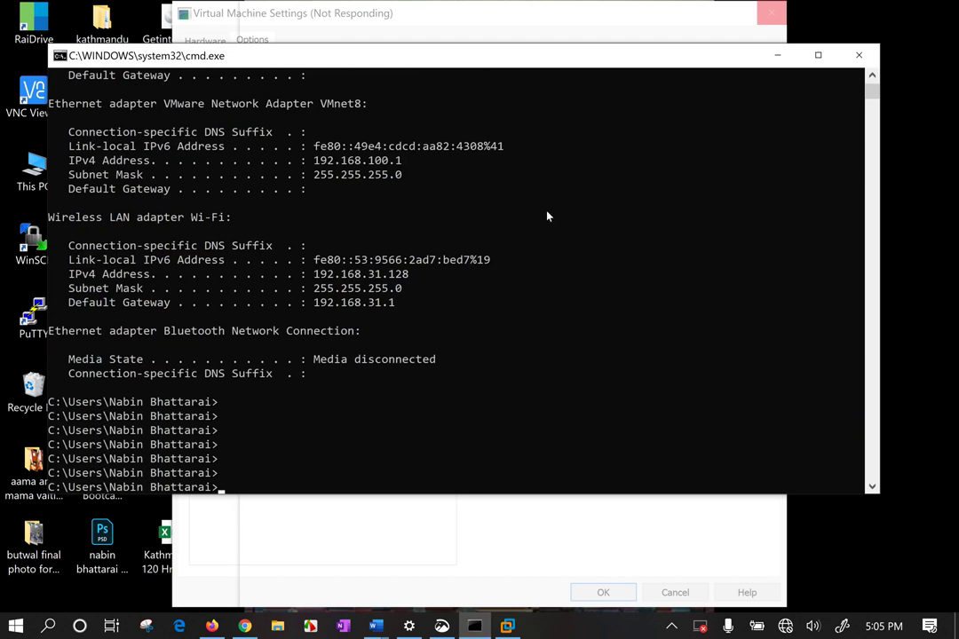
key(Return)
key(Return)
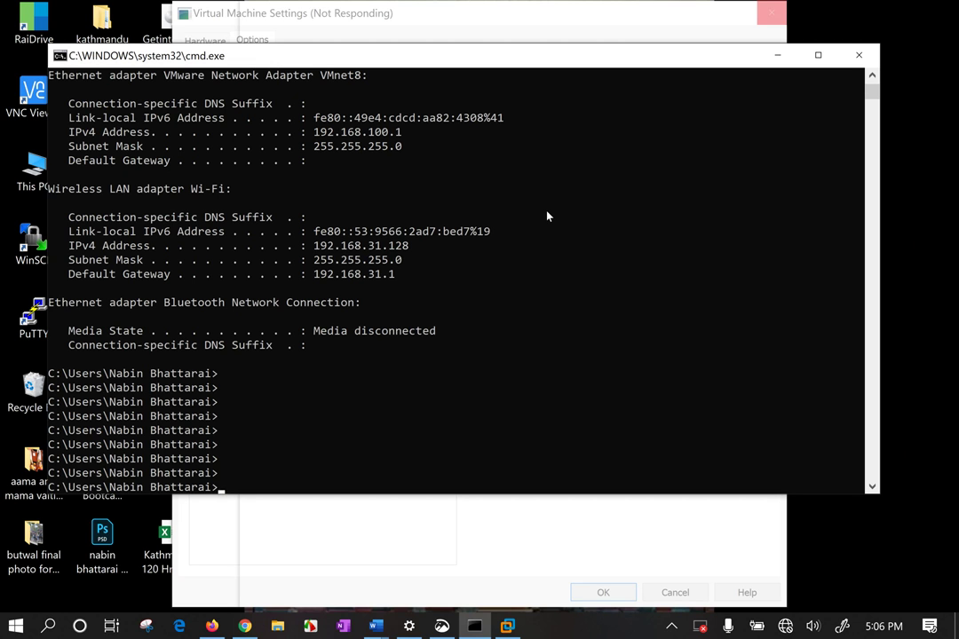
Close Command Prompt, force-close the unresponsive VMware Workstation, and cancel the problem report
key(alt+F4)
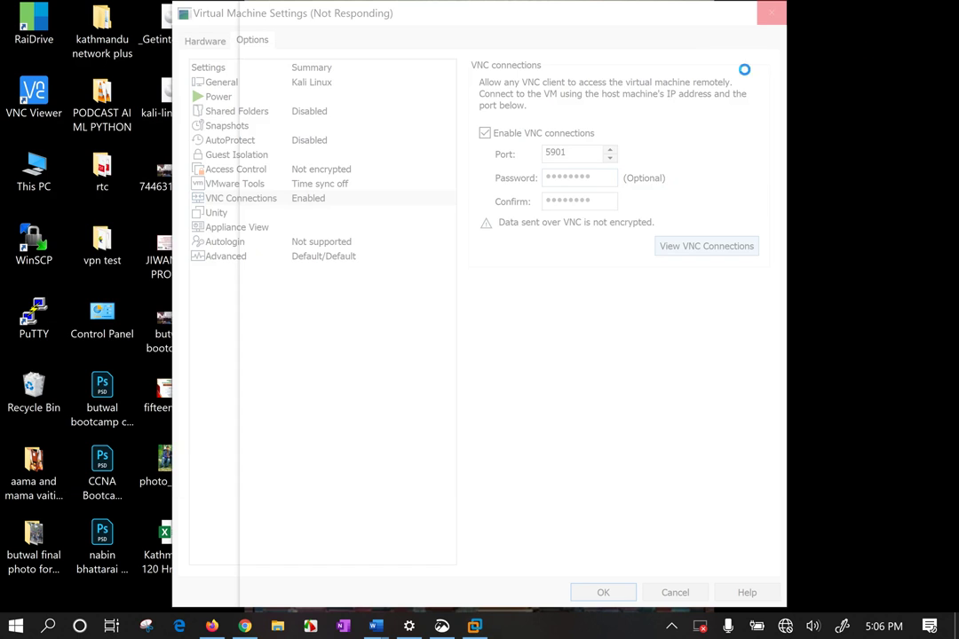
drag(849, 32, 850, 287)
mouse_move(724, 14)
mouse_down()
mouse_move(725, 50)
mouse_move(724, 9)
mouse_up()
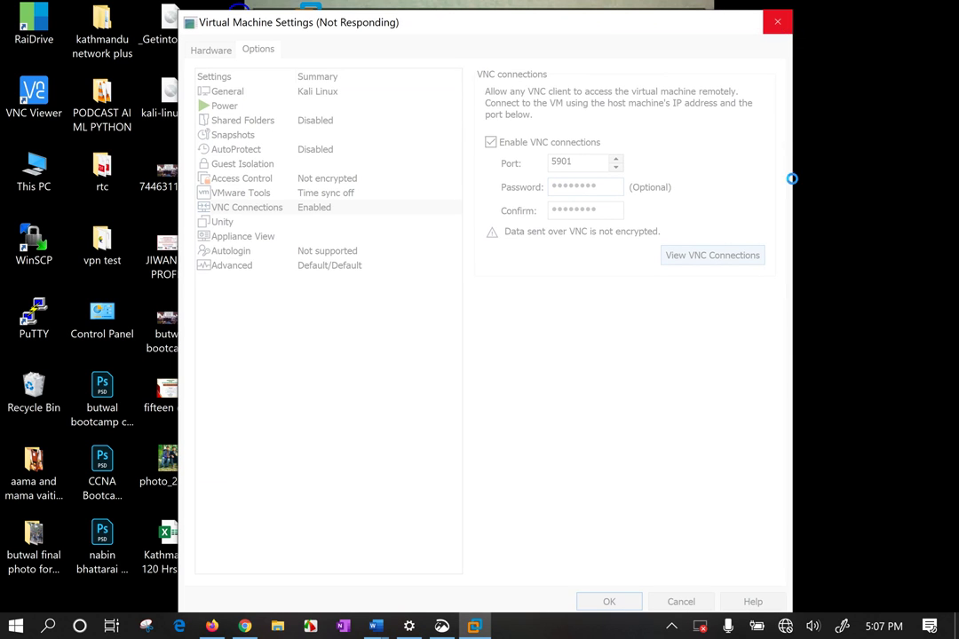
click(777, 22)
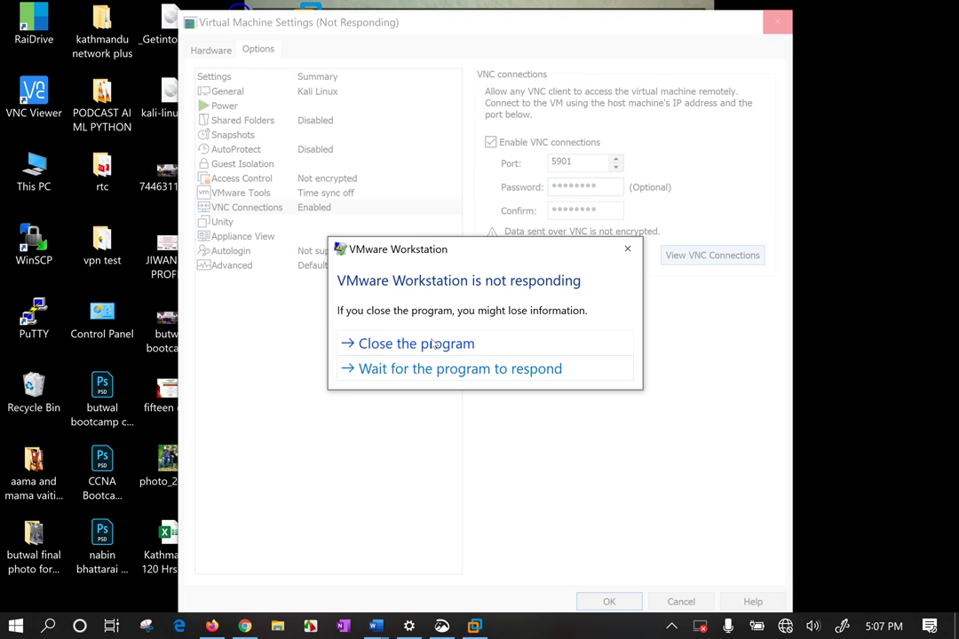
click(433, 344)
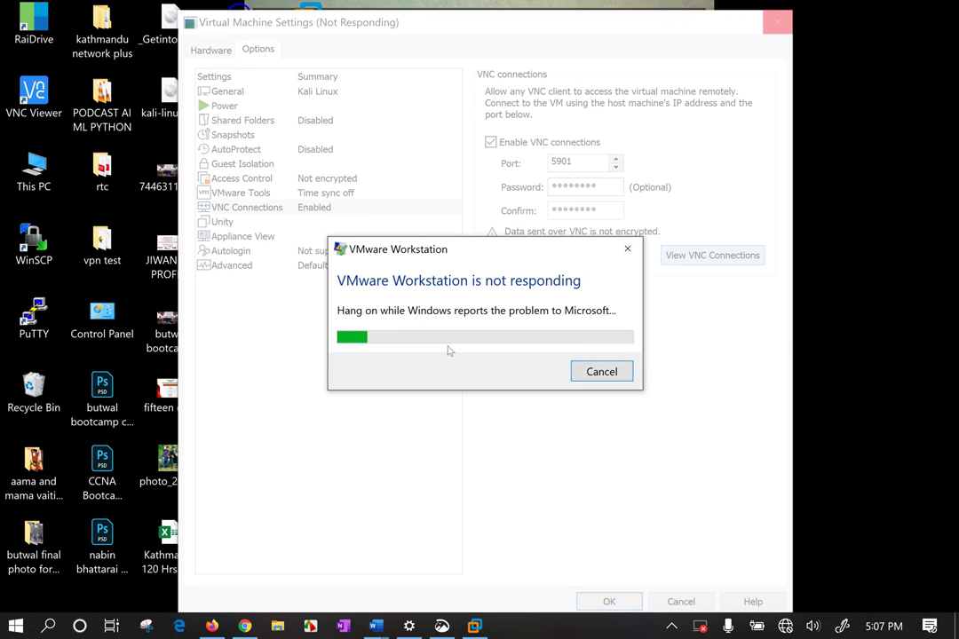
click(603, 373)
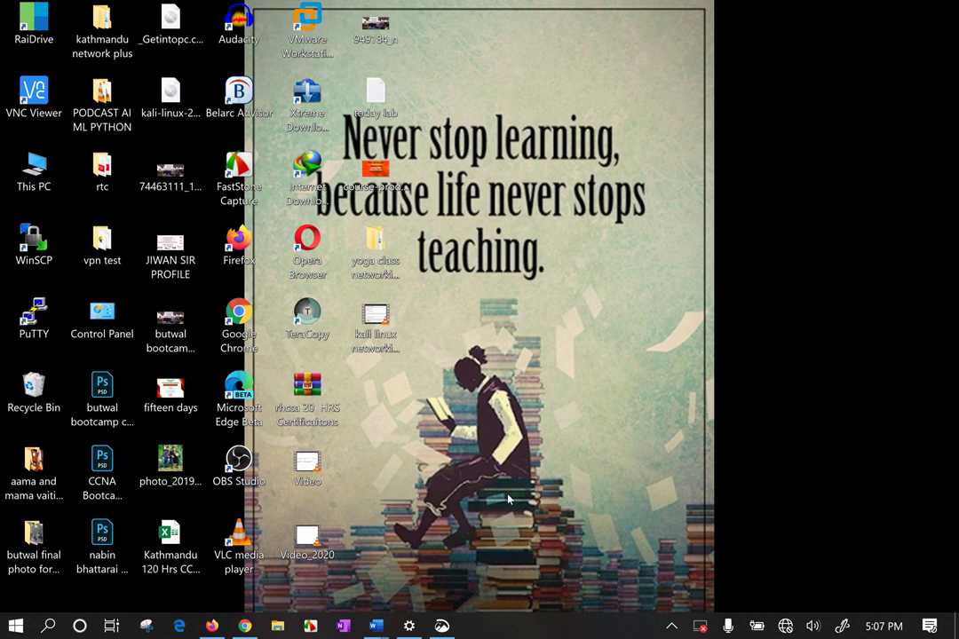
key(super)
text(adv)
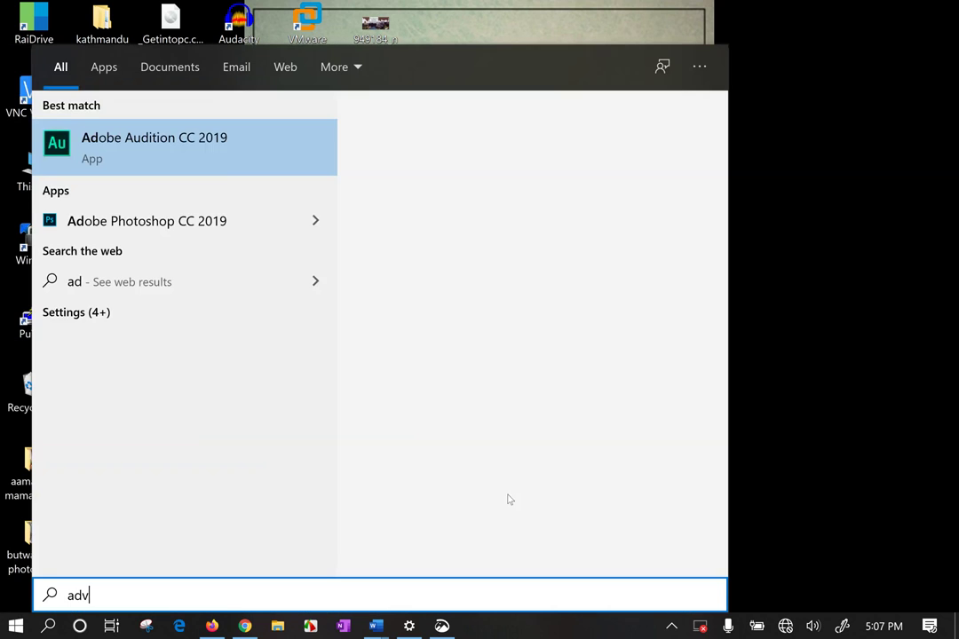
click(795, 169)
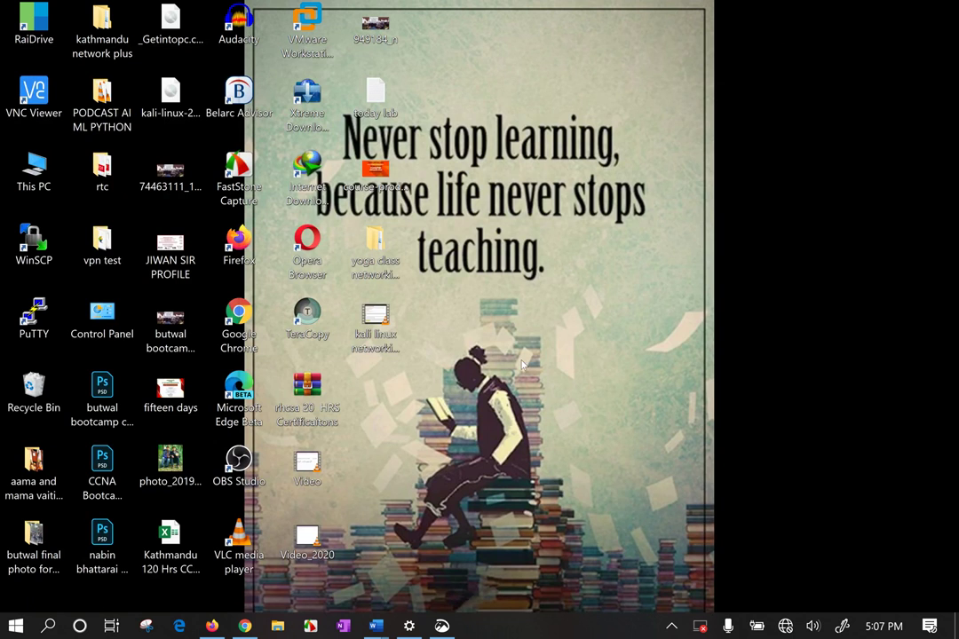
click(672, 626)
click(673, 627)
Launch Advanced_IP_Scanner_2.5.3850.exe from Downloads\Programs and minimize File Explorer
key(super+e)
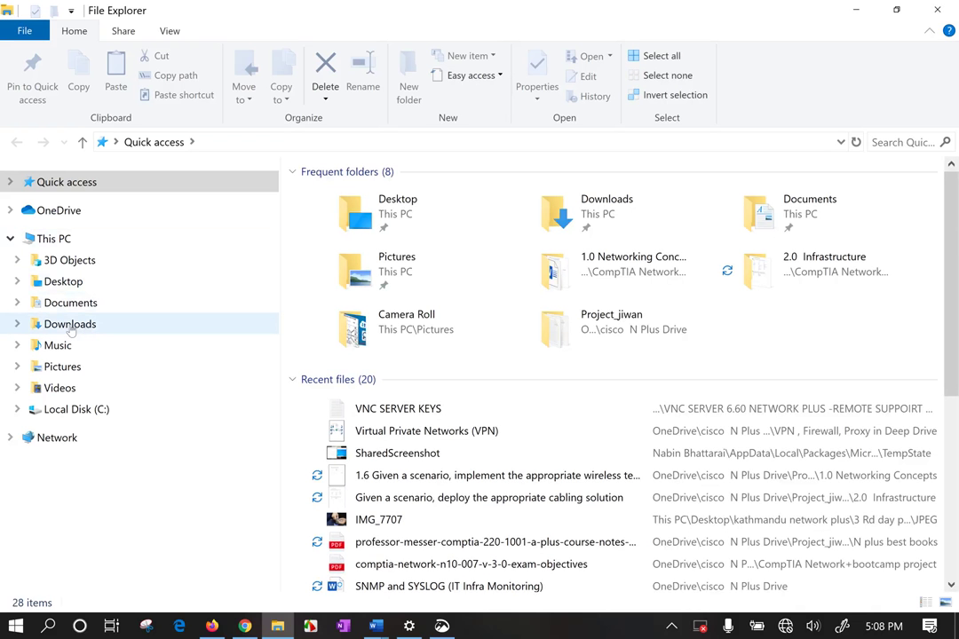
click(70, 326)
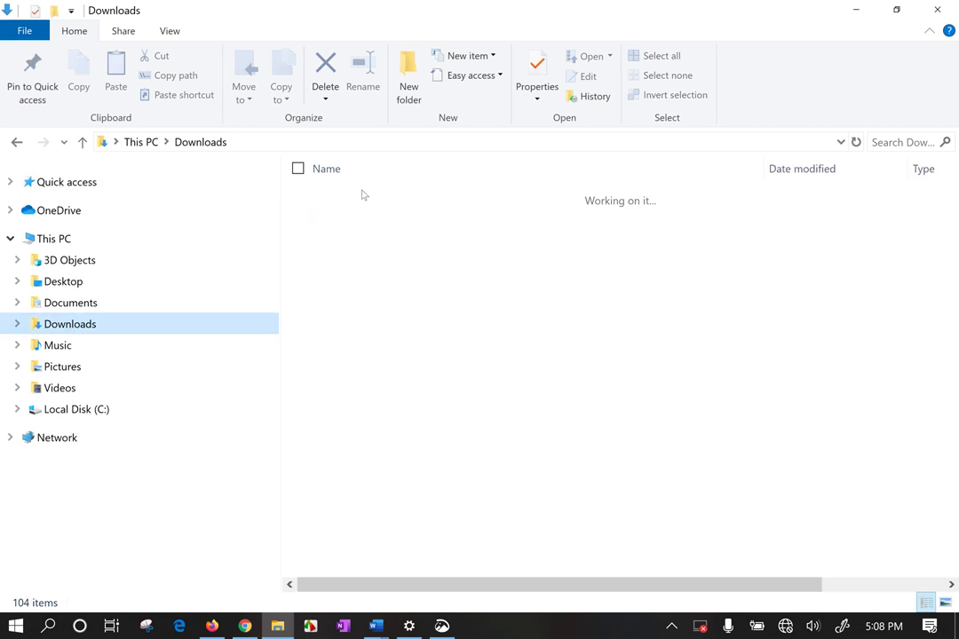
click(368, 255)
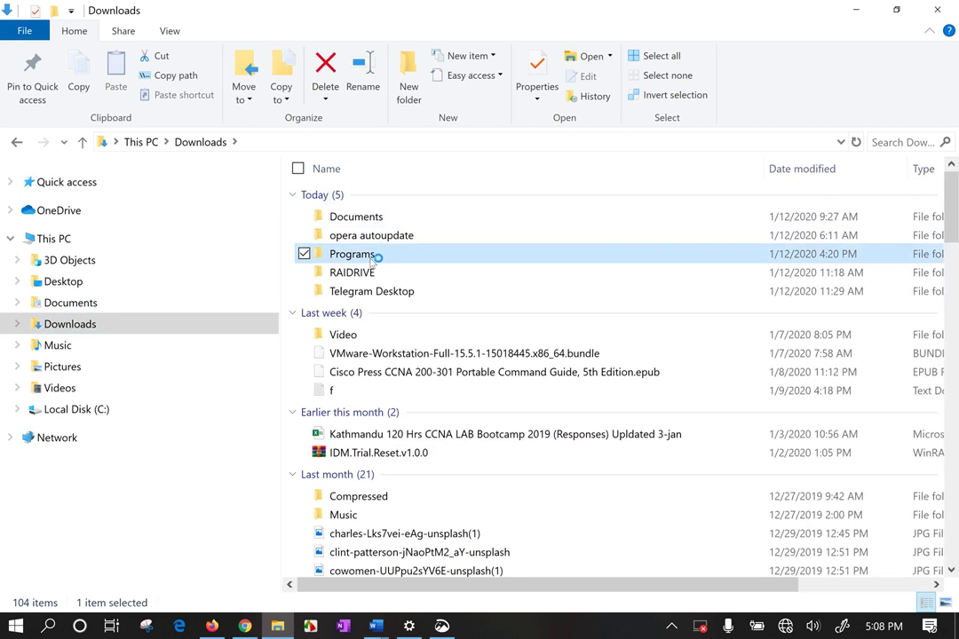
double_click(368, 257)
click(306, 214)
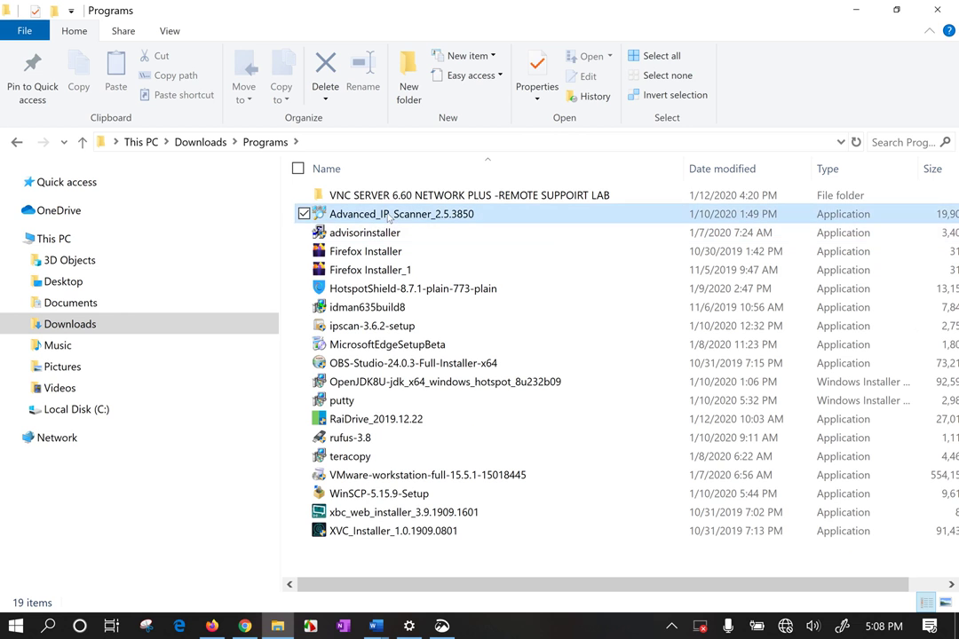
click(858, 13)
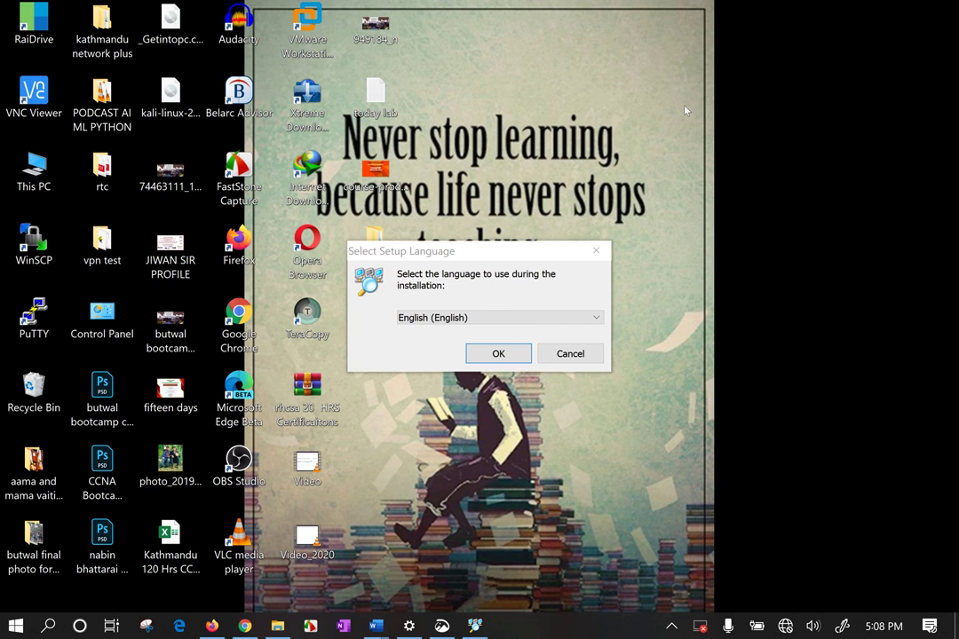
Choose English and the portable Run option to start Advanced IP Scanner without installing
key(Return)
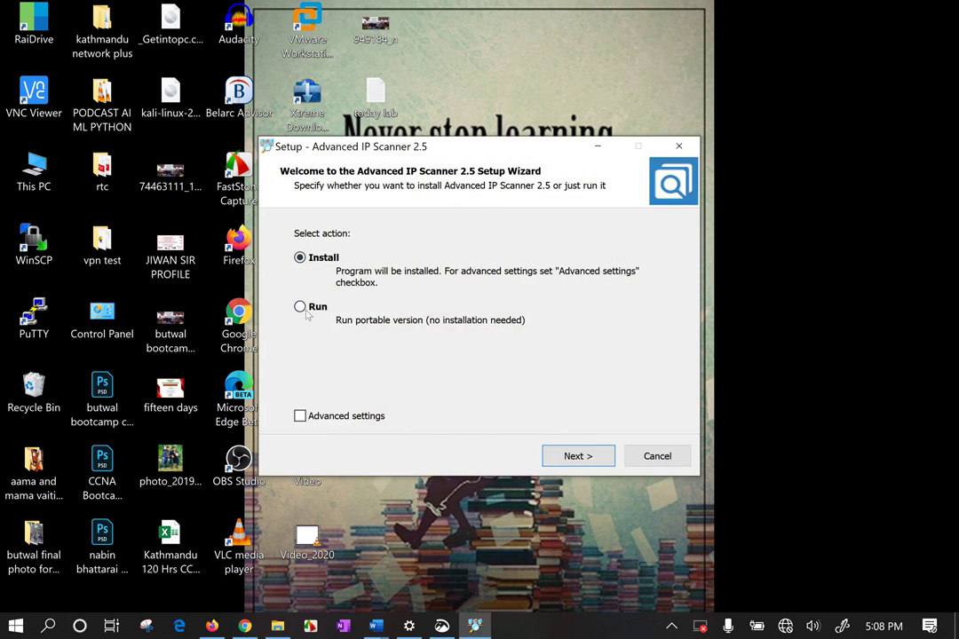
click(313, 307)
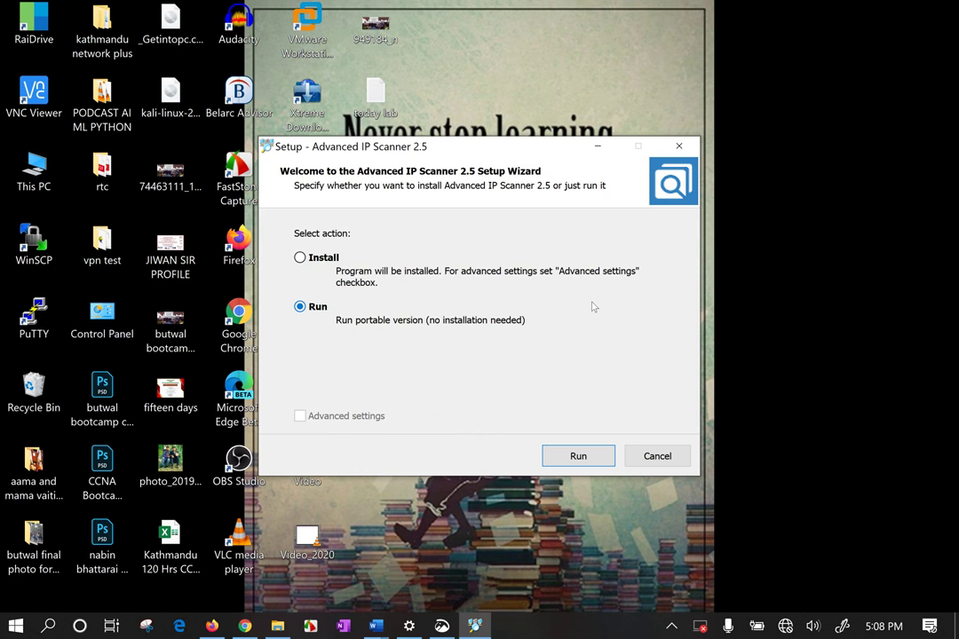
click(578, 456)
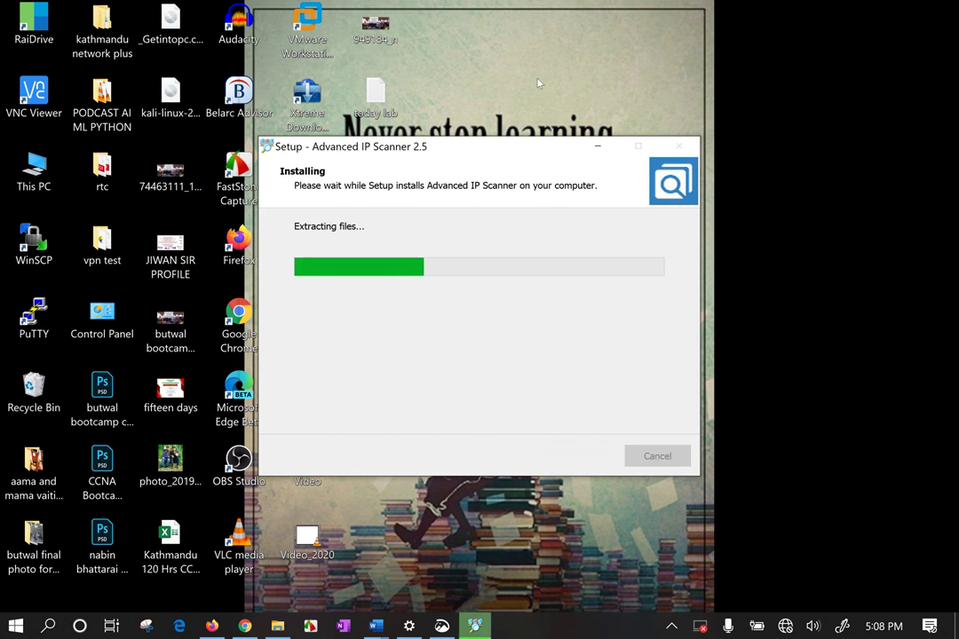
Refresh the desktop twice while the setup extracts its files
drag(533, 53, 727, 116)
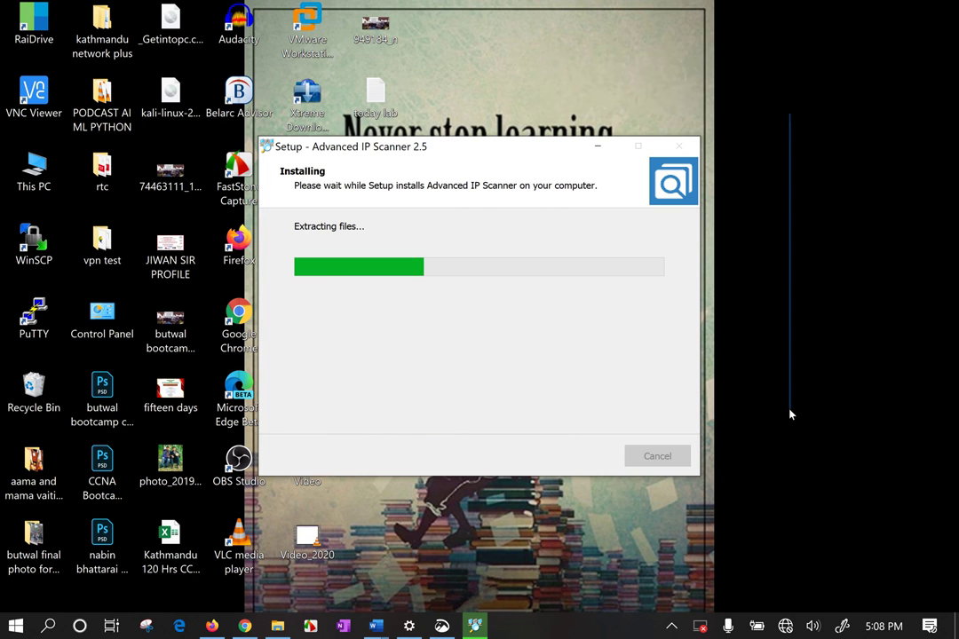
right_click(761, 173)
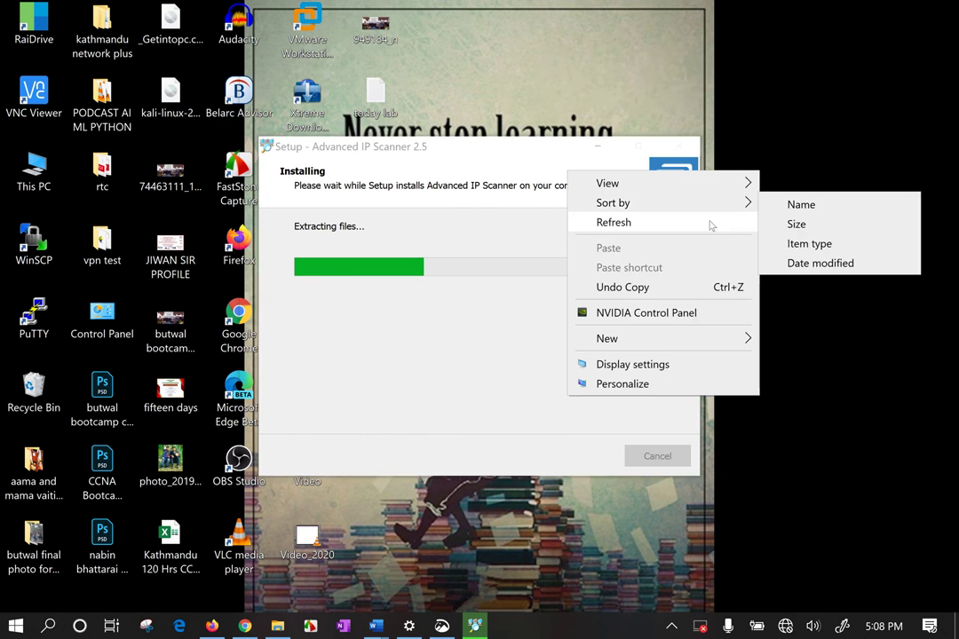
click(710, 222)
right_click(818, 305)
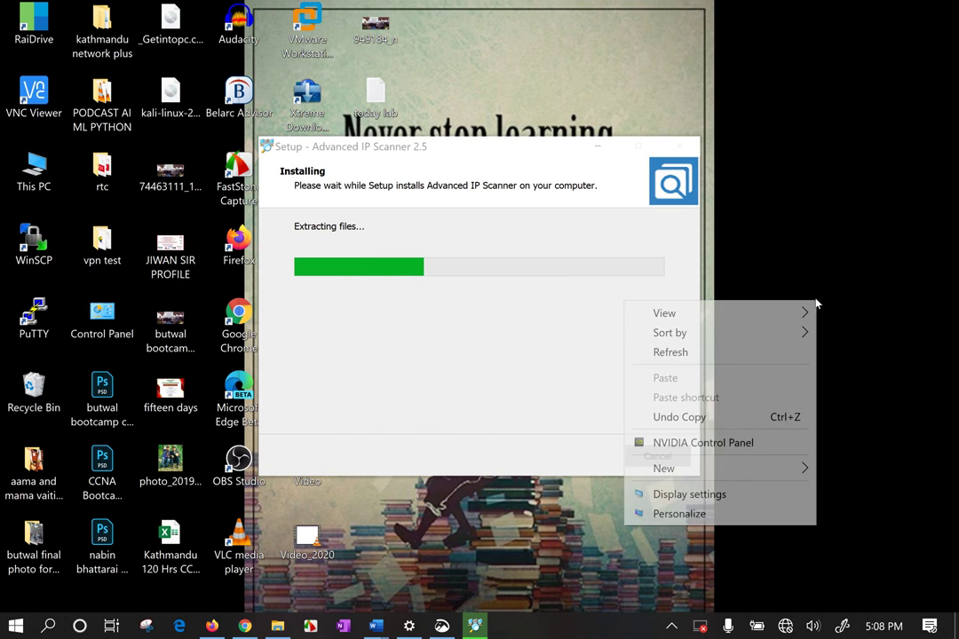
click(738, 355)
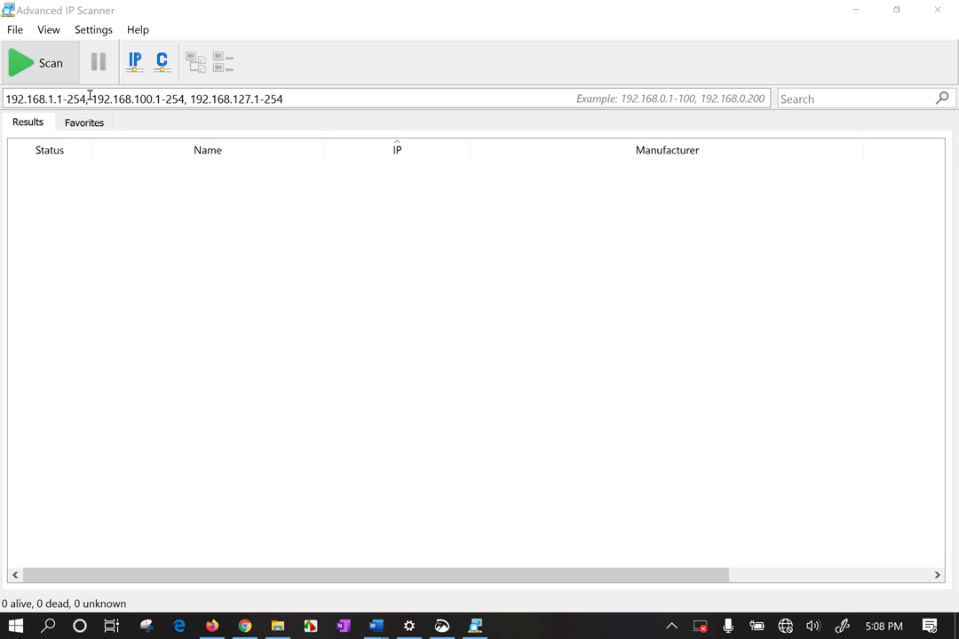
Clear the old ranges, enter 192.168.31.1-192.168.31.255 in the range field, and click Scan
click(90, 100)
key(ctrl+a)
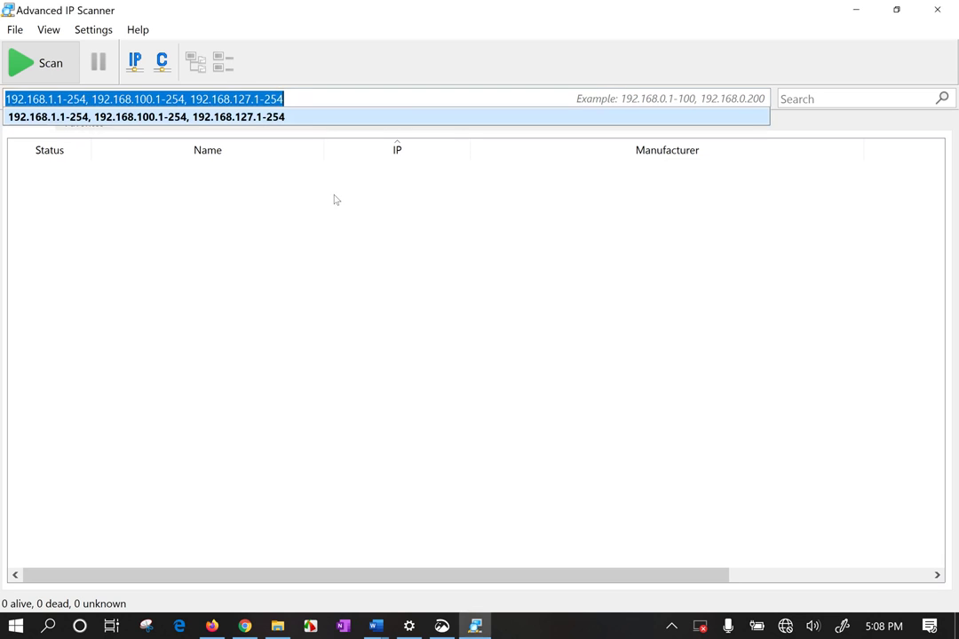
click(278, 110)
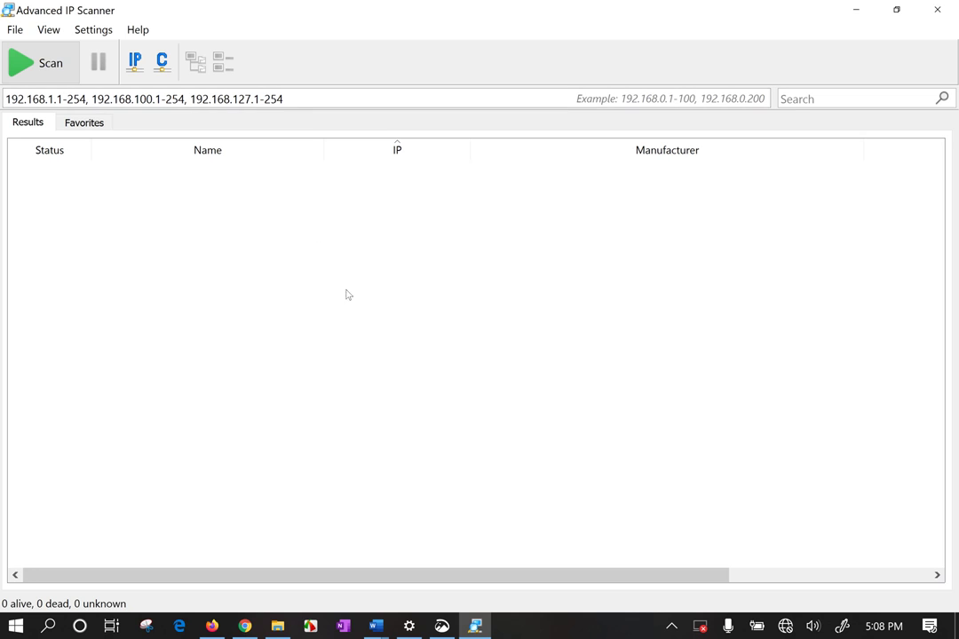
drag(302, 101, 4, 97)
text(192.)
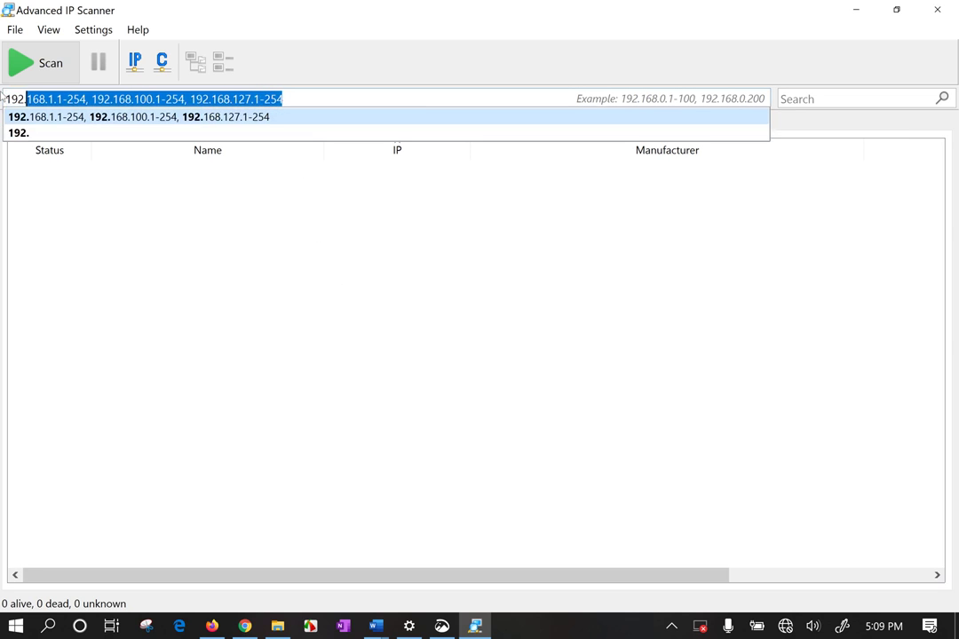
text(168.31.)
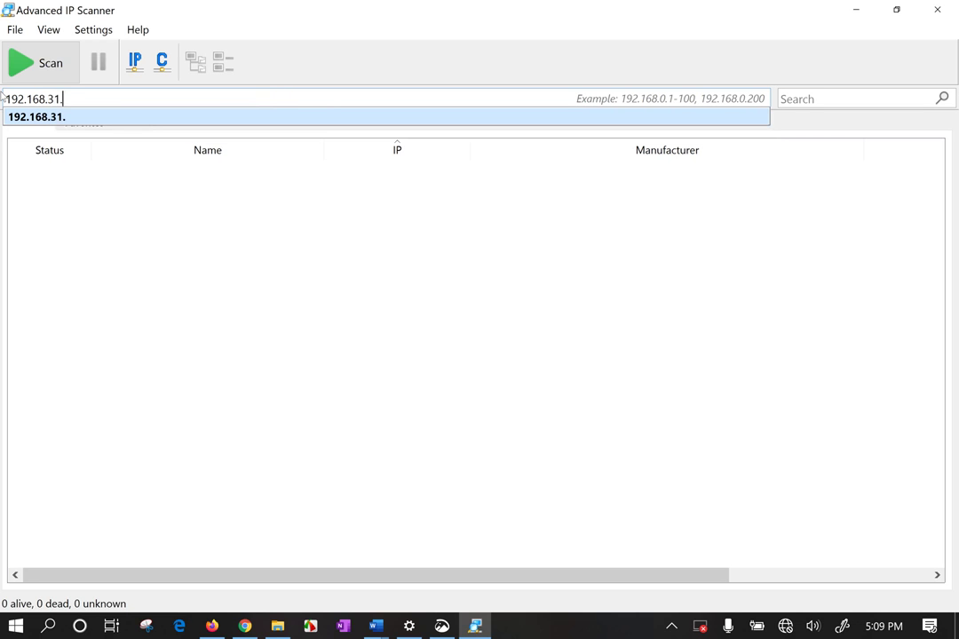
text(1-192.168)
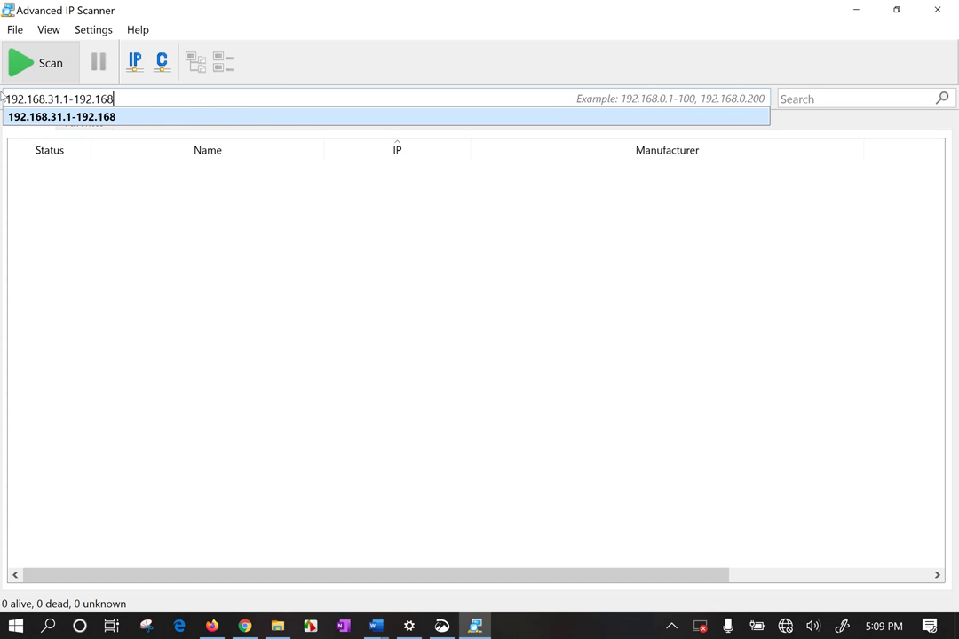
text(.31.25)
text(54)
key(BackSpace)
text(5)
key(Escape)
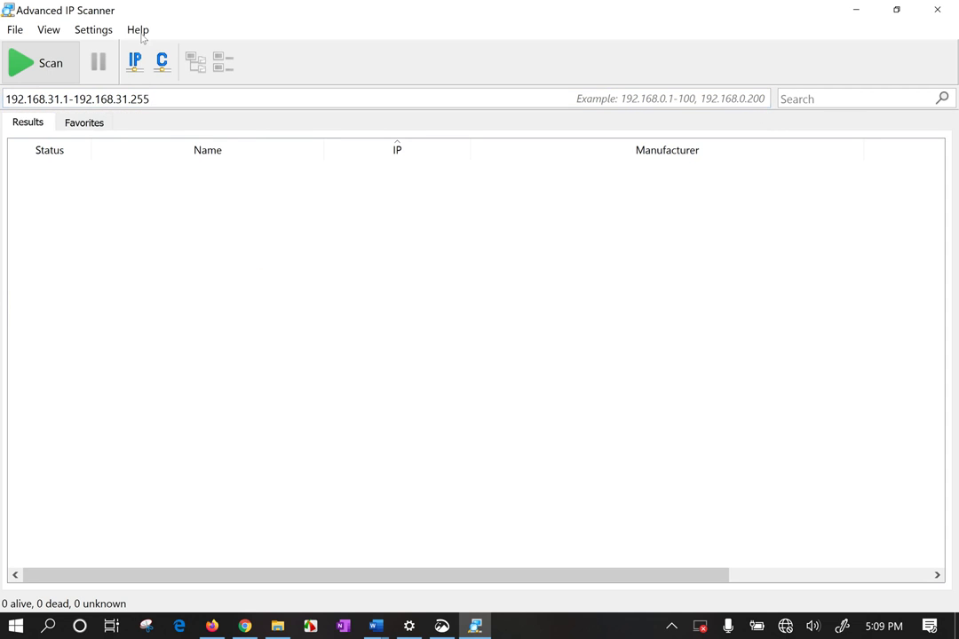
click(36, 62)
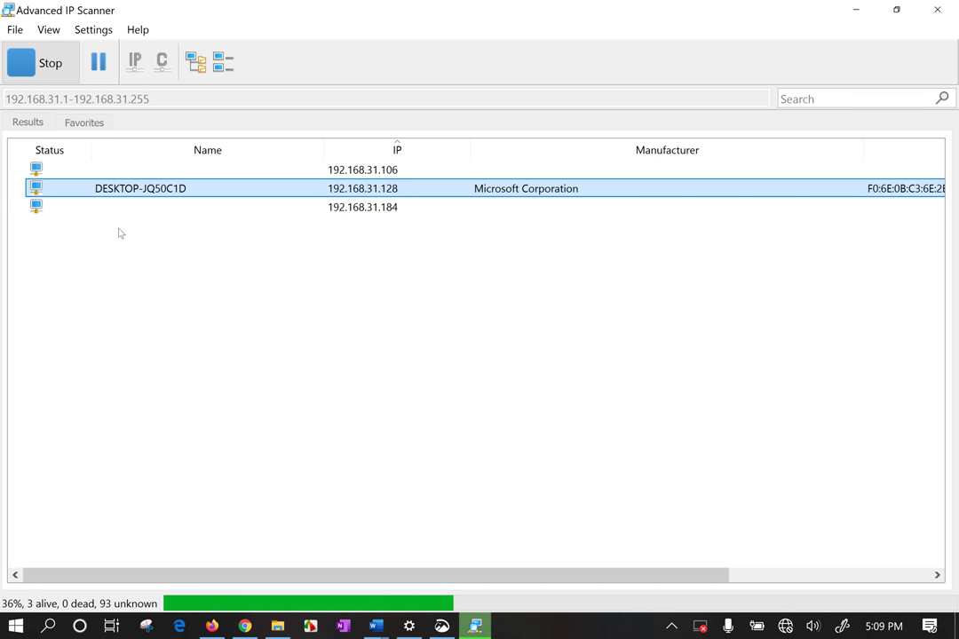
Check the column list without changes, then select the VMware, DESKTOP-JQ50C1D and 192.168.31.1 router rows
click(689, 378)
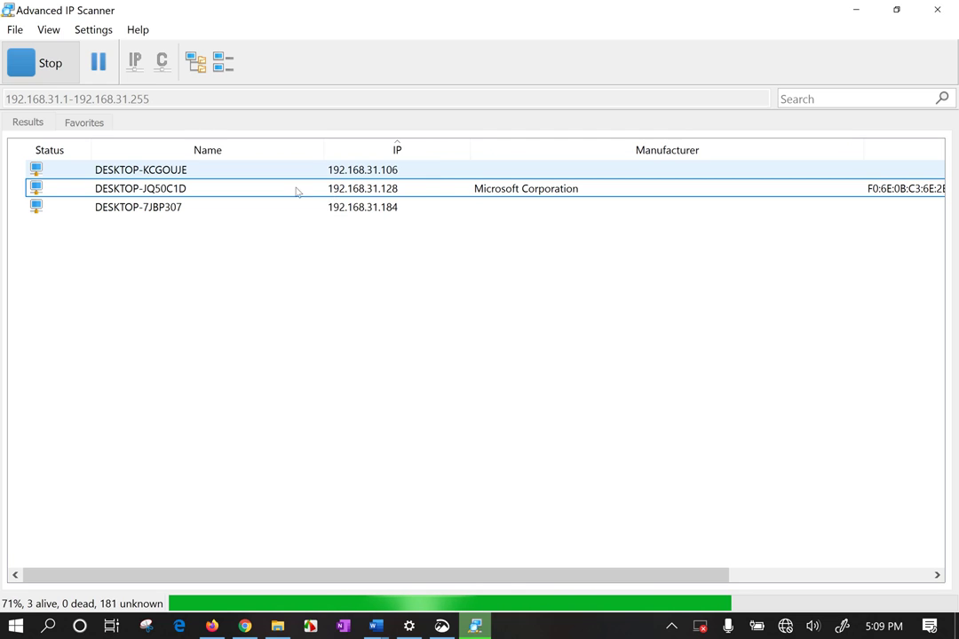
right_click(296, 151)
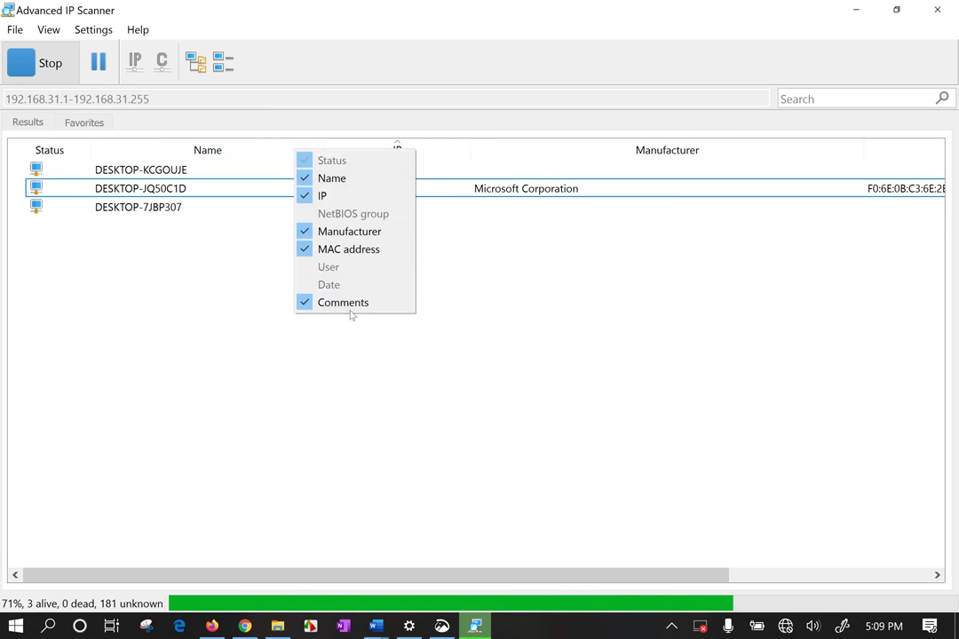
click(344, 443)
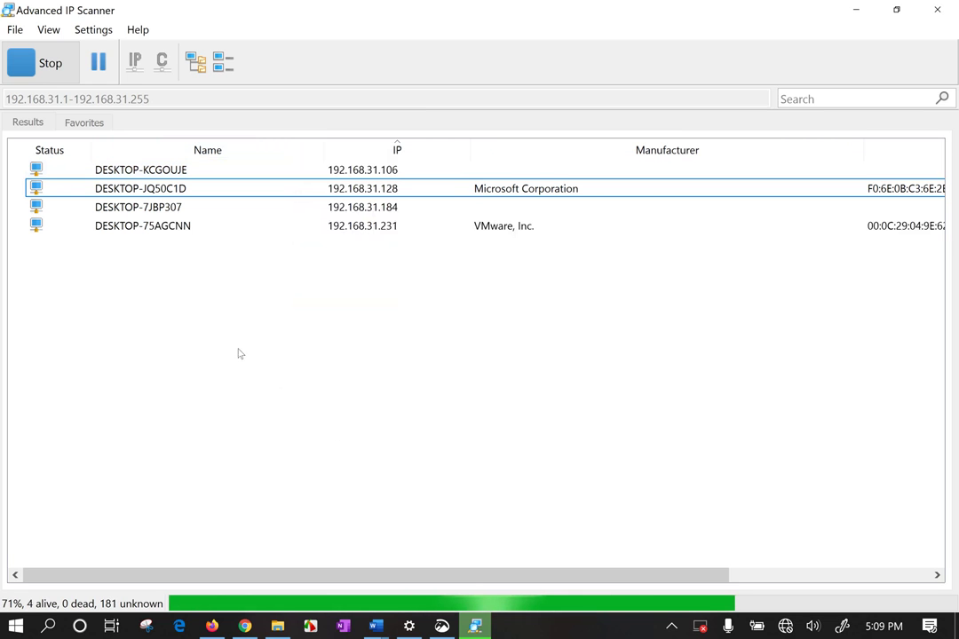
click(527, 245)
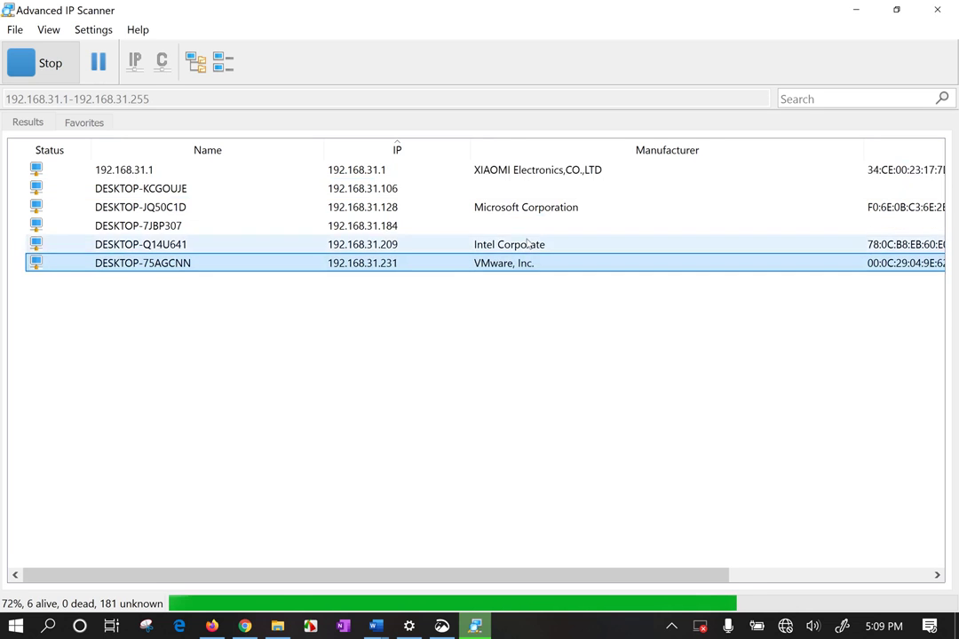
click(531, 214)
click(536, 177)
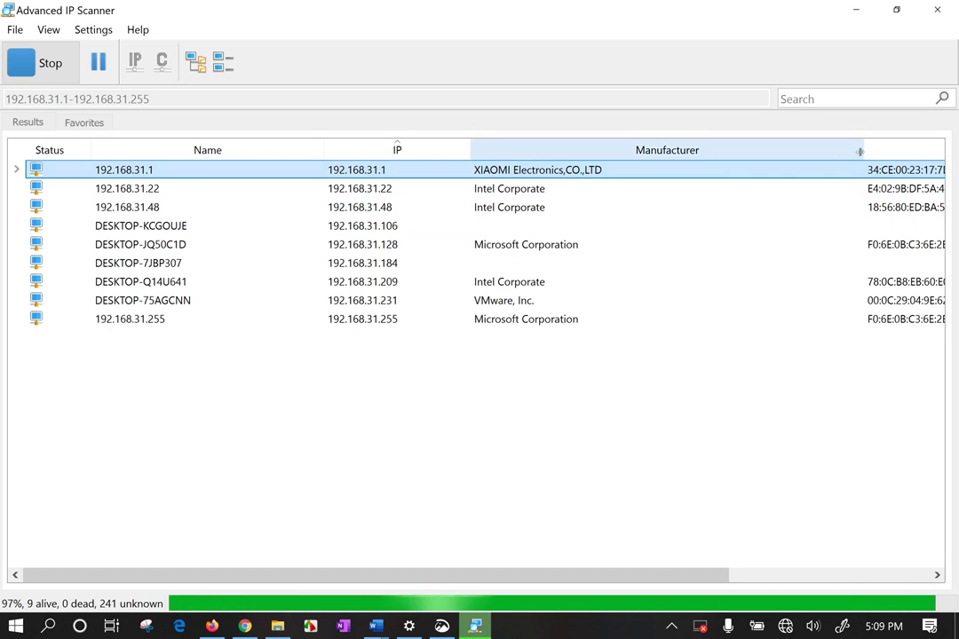
Narrow the Manufacturer and IP columns so full MAC addresses and the Comments column show
drag(864, 149, 722, 148)
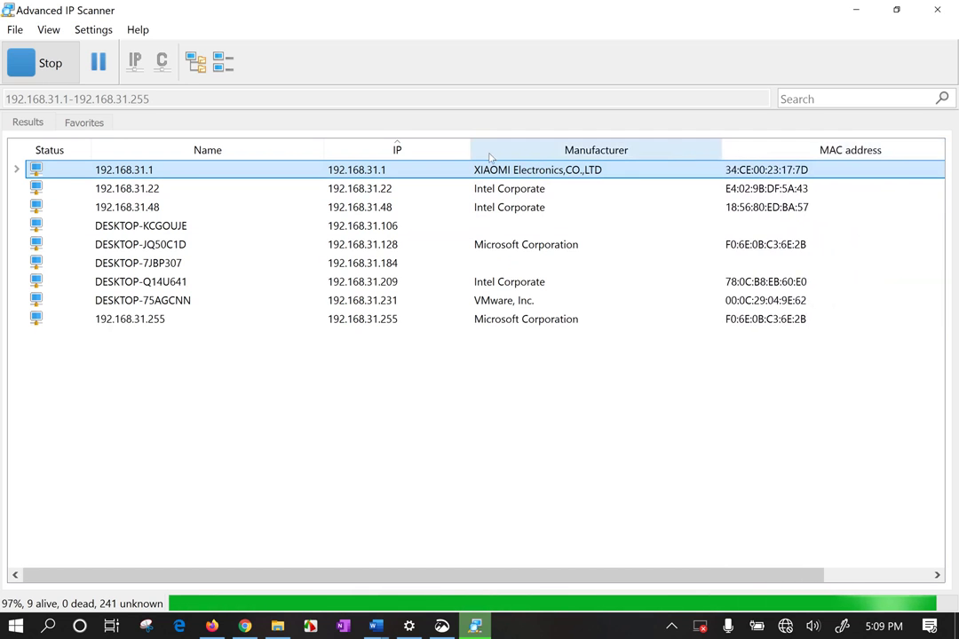
drag(472, 148, 425, 148)
drag(675, 150, 630, 150)
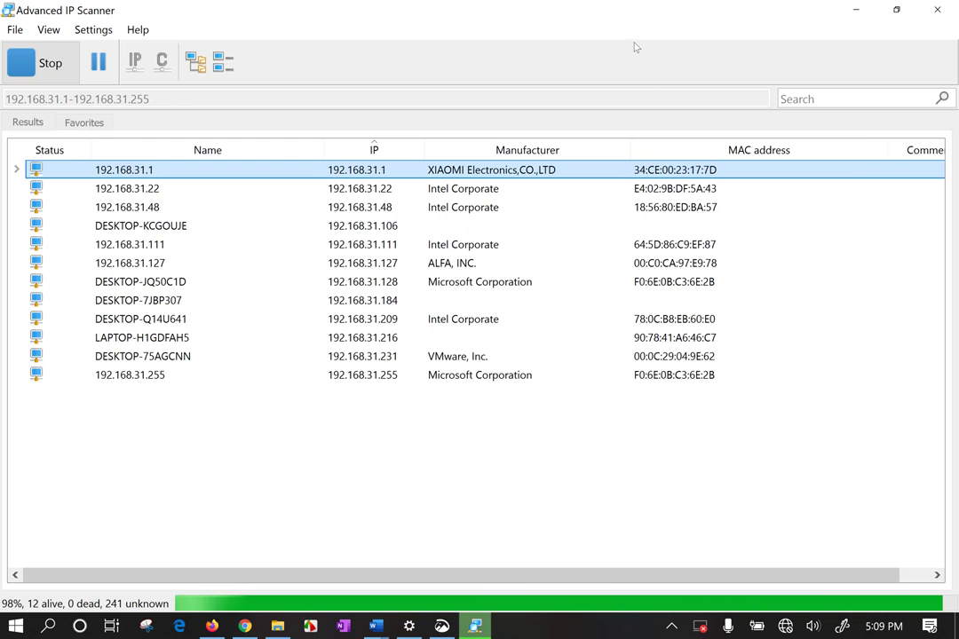
click(454, 269)
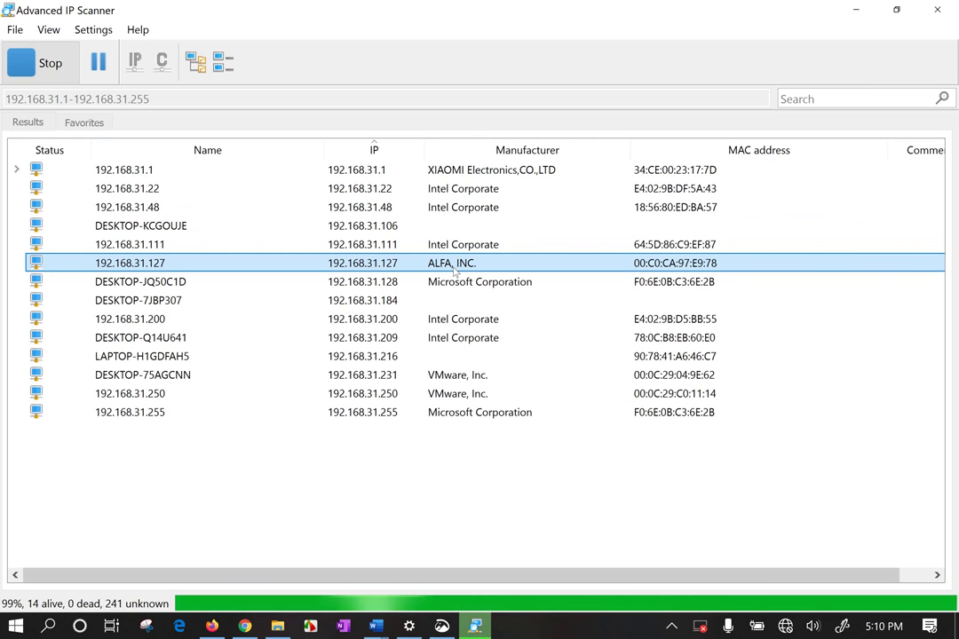
Drag-select all 14 host rows and clear the selection, twice
drag(510, 497, 524, 142)
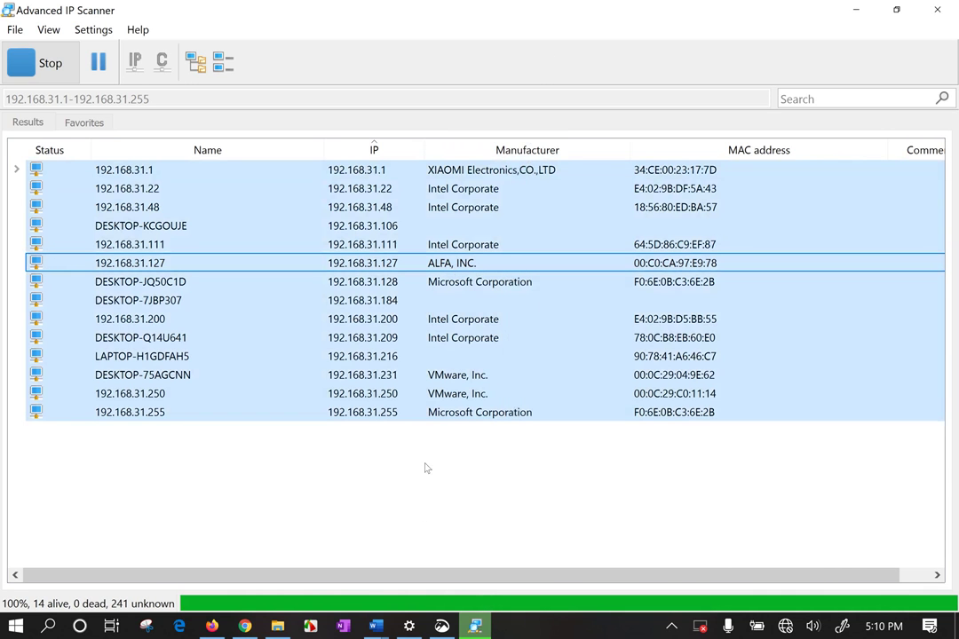
click(475, 491)
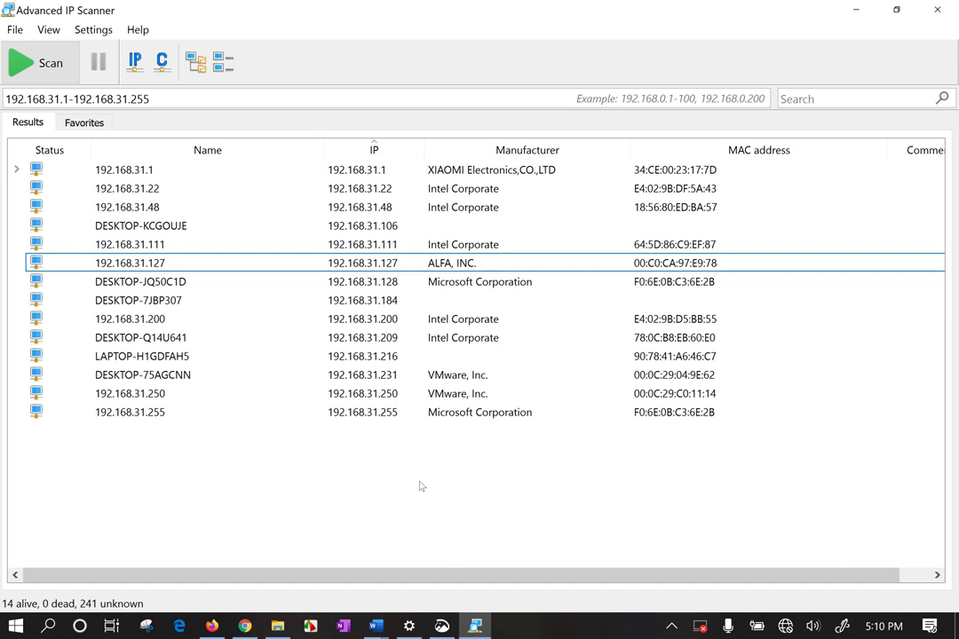
drag(449, 544, 590, 55)
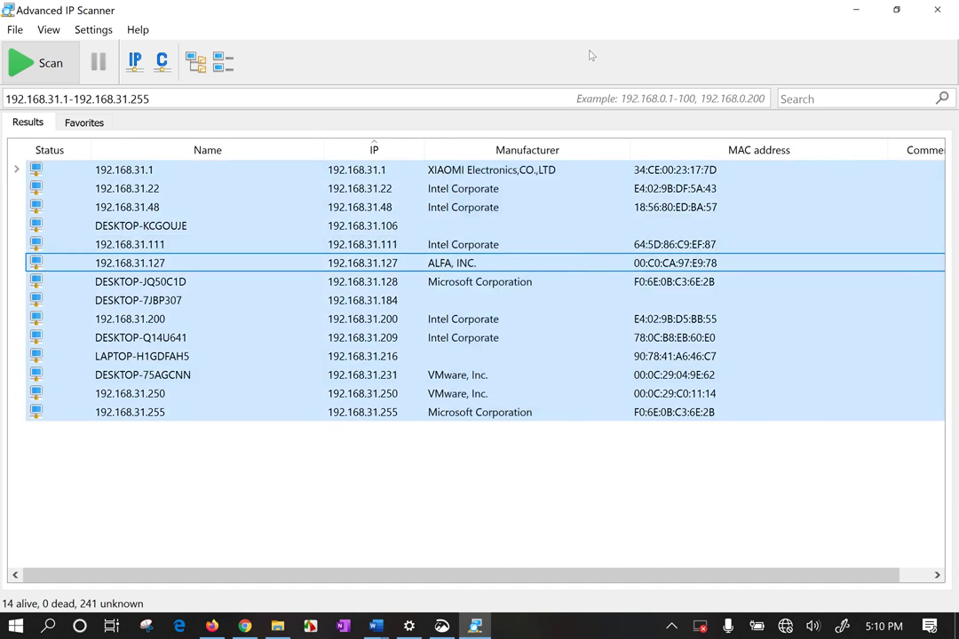
click(487, 485)
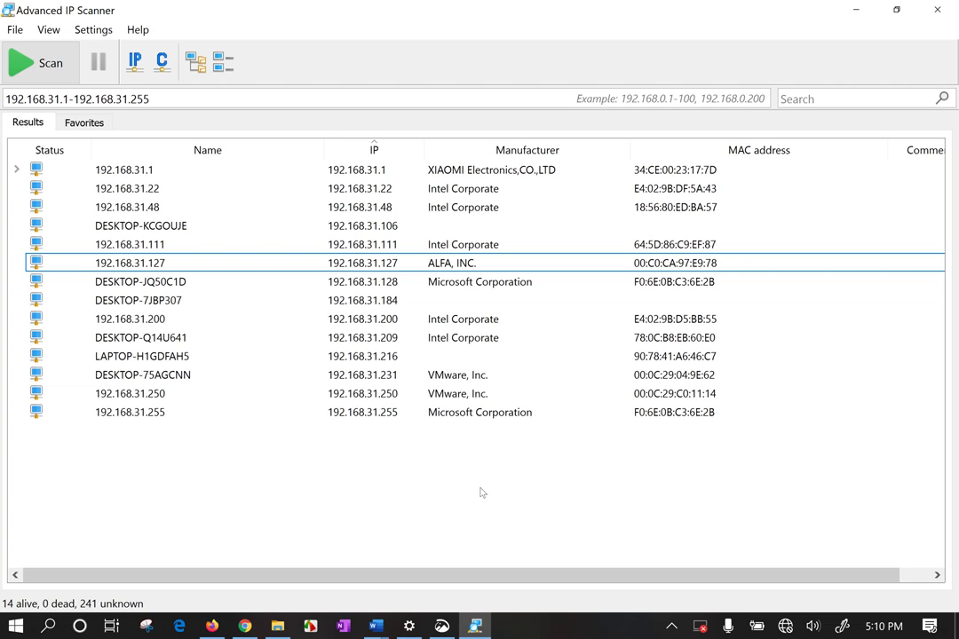
drag(158, 479, 215, 135)
click(108, 206)
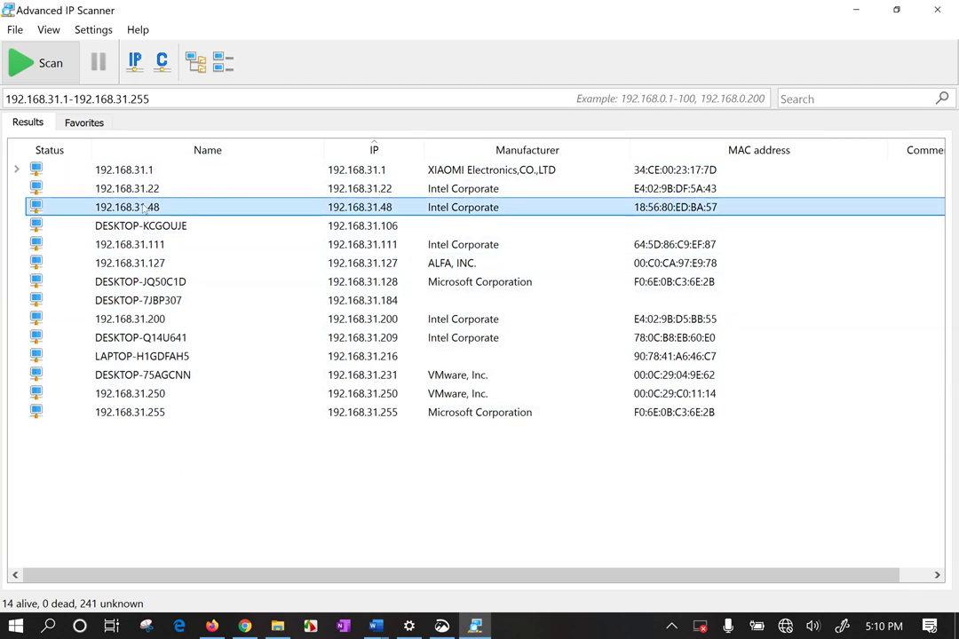
right_click(144, 207)
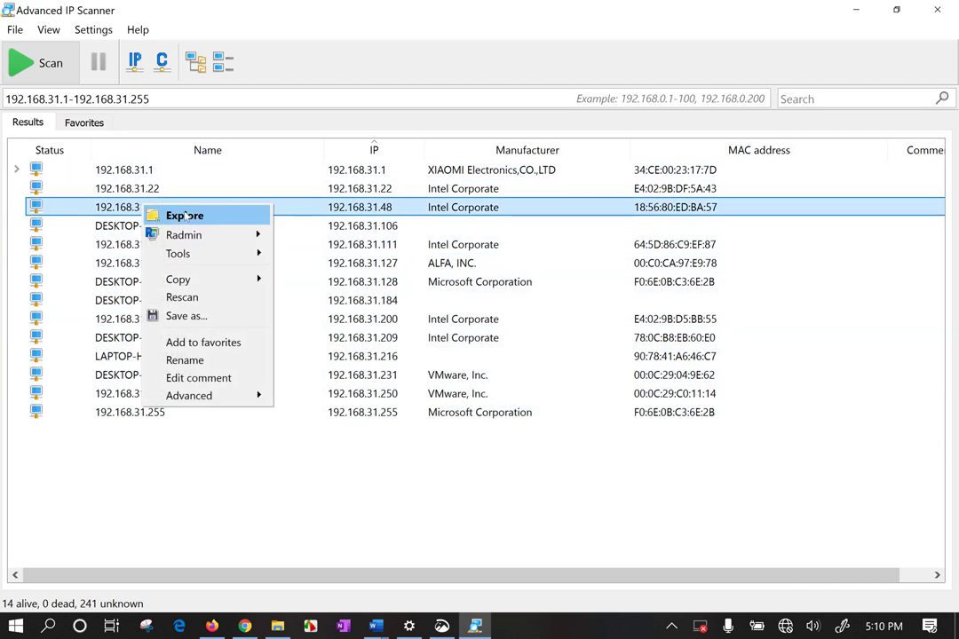
click(185, 215)
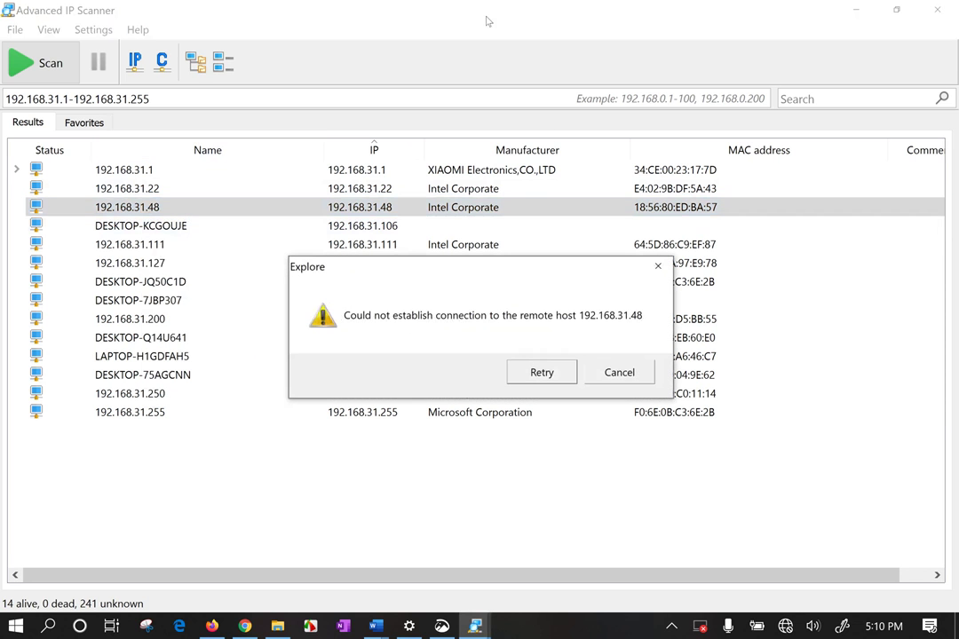
click(618, 375)
right_click(168, 232)
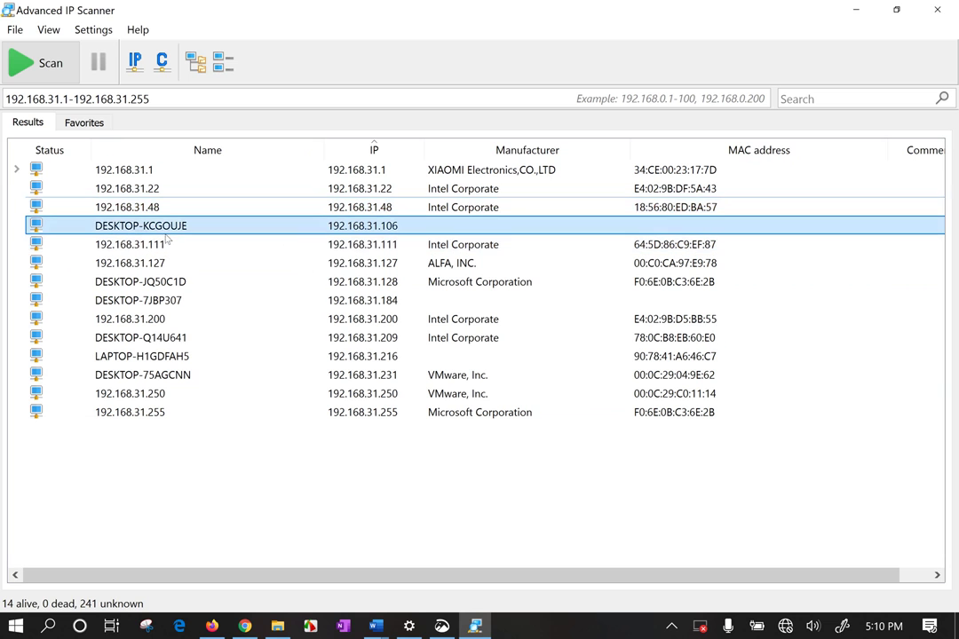
click(228, 246)
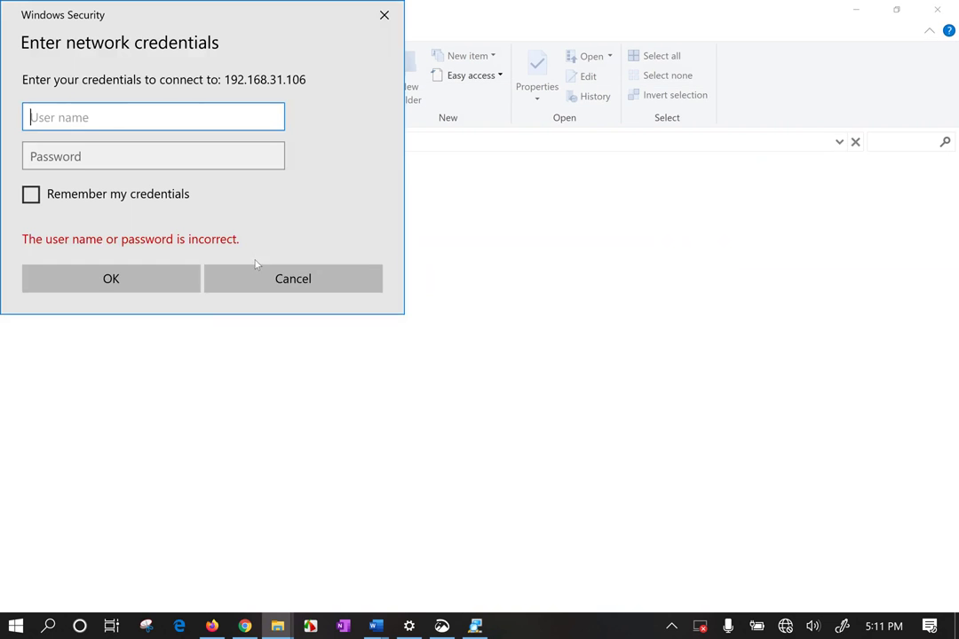
click(385, 15)
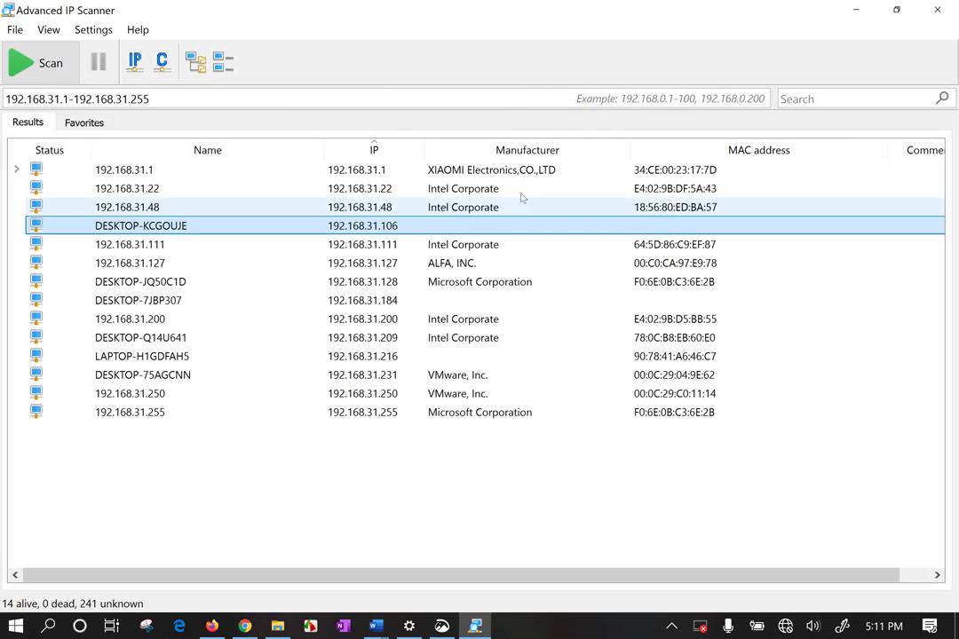
right_click(427, 226)
Ping 192.168.31.106 and close its ping console
mouse_move(466, 255)
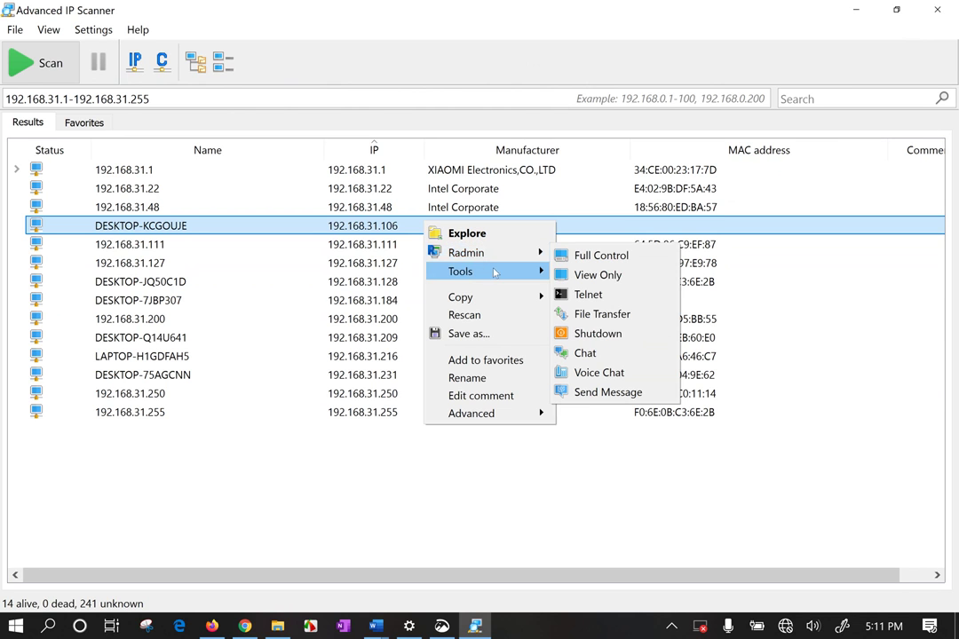
mouse_move(492, 271)
click(594, 279)
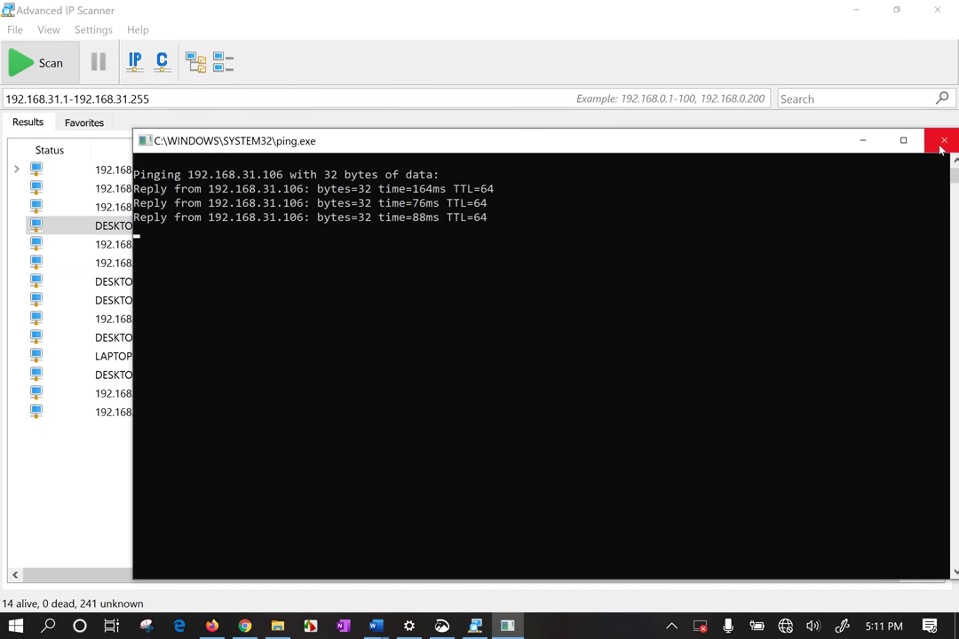
click(944, 144)
Trace the route to DESKTOP-KCGOUJE (192.168.31.106) and move the traceroute console aside
right_click(458, 226)
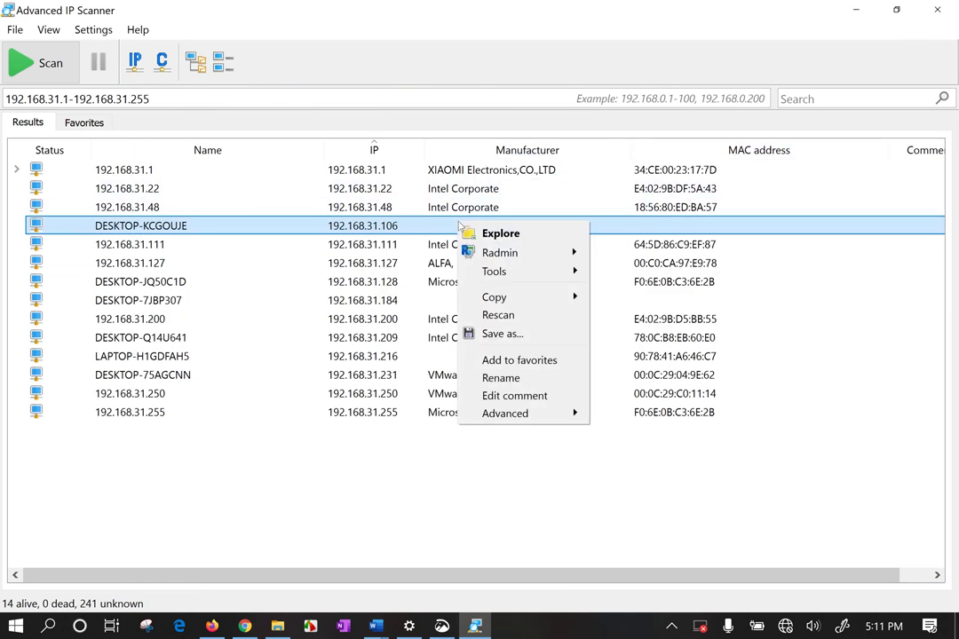
mouse_move(513, 269)
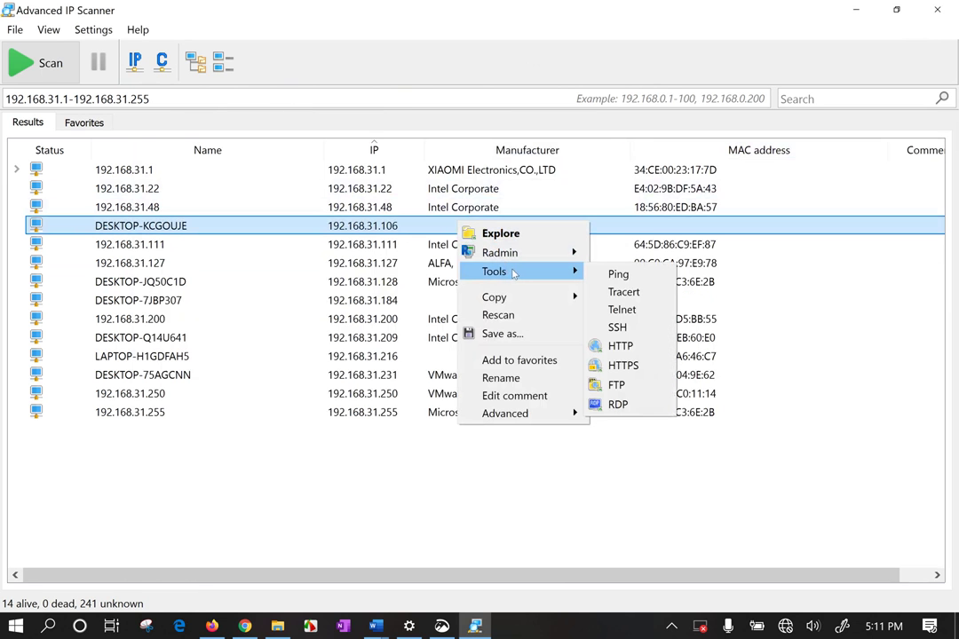
click(649, 300)
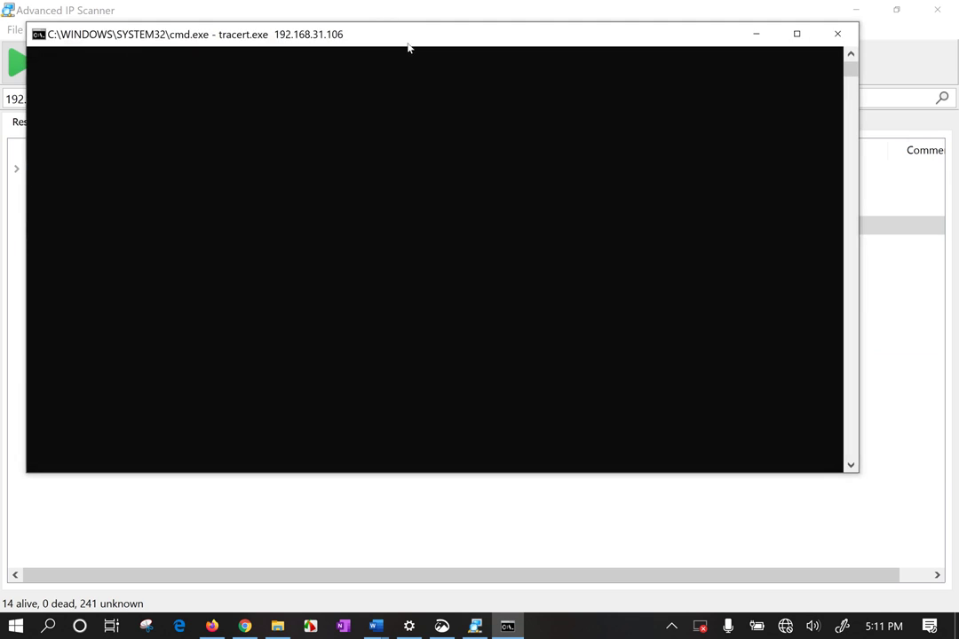
drag(409, 47, 437, 91)
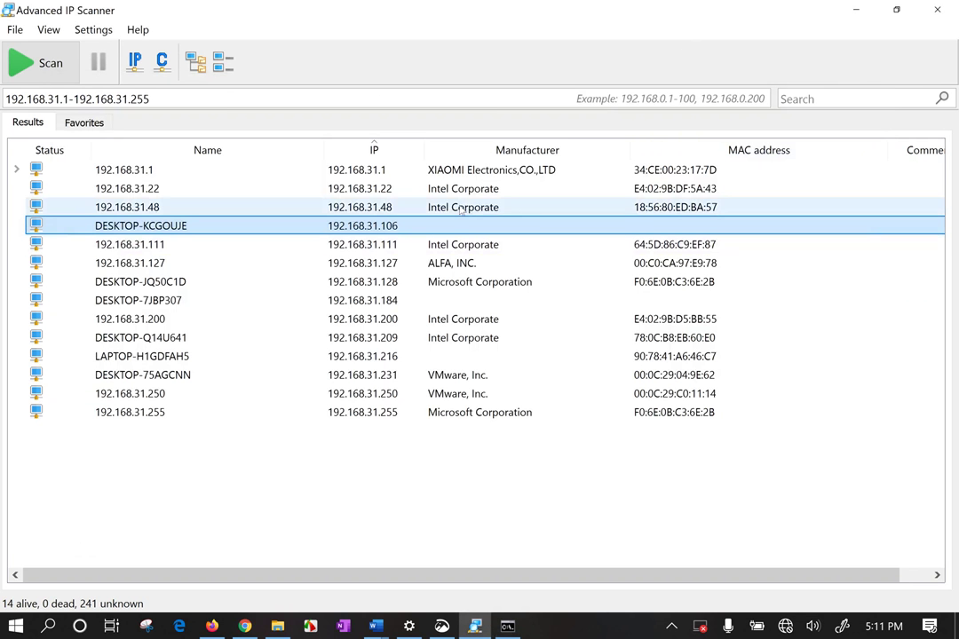
Try remote desktop to 192.168.31.106 and 192.168.31.250, then dismiss the connection error
right_click(457, 229)
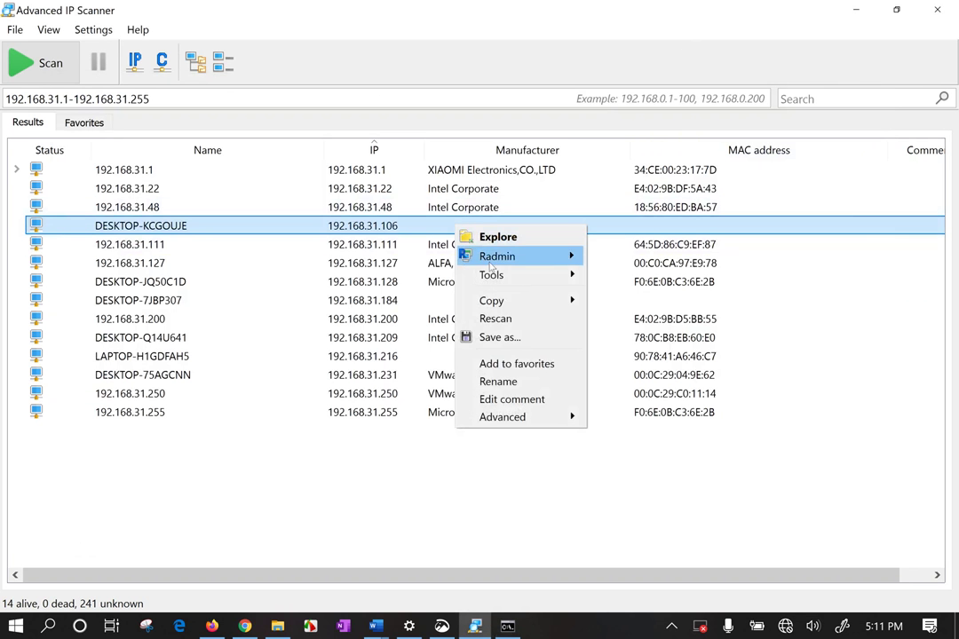
mouse_move(512, 275)
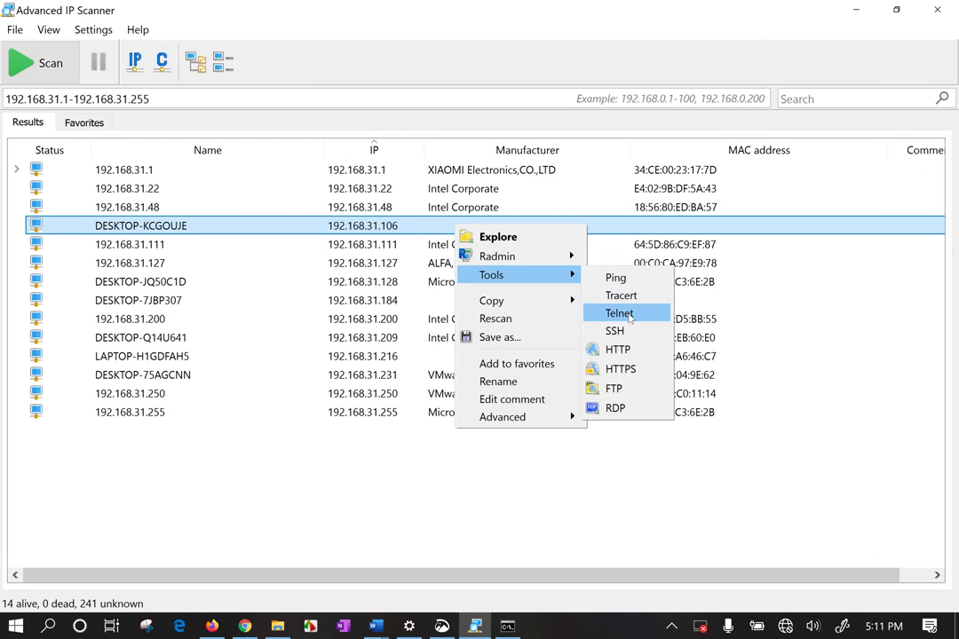
click(615, 408)
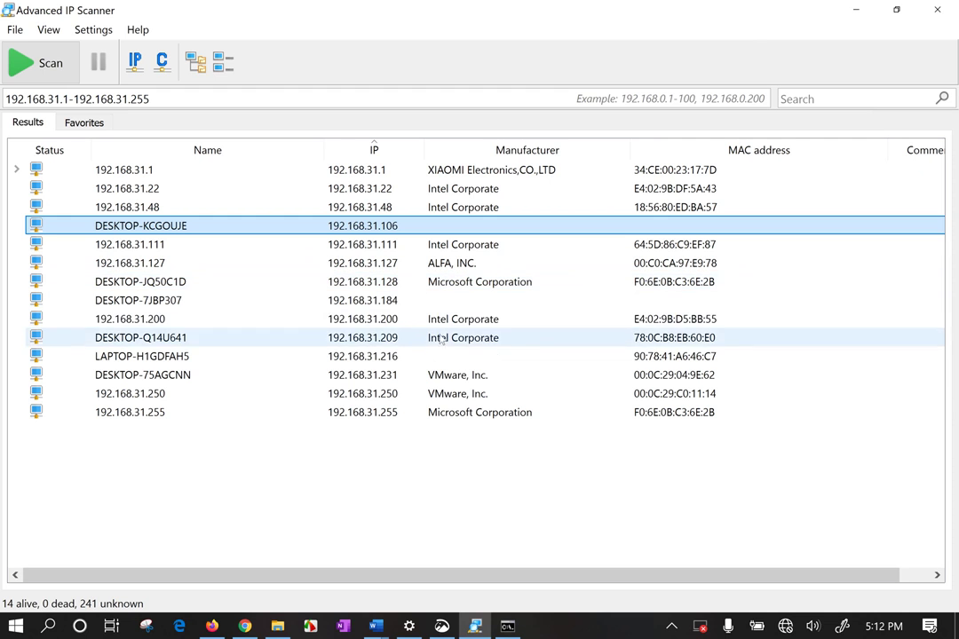
click(465, 379)
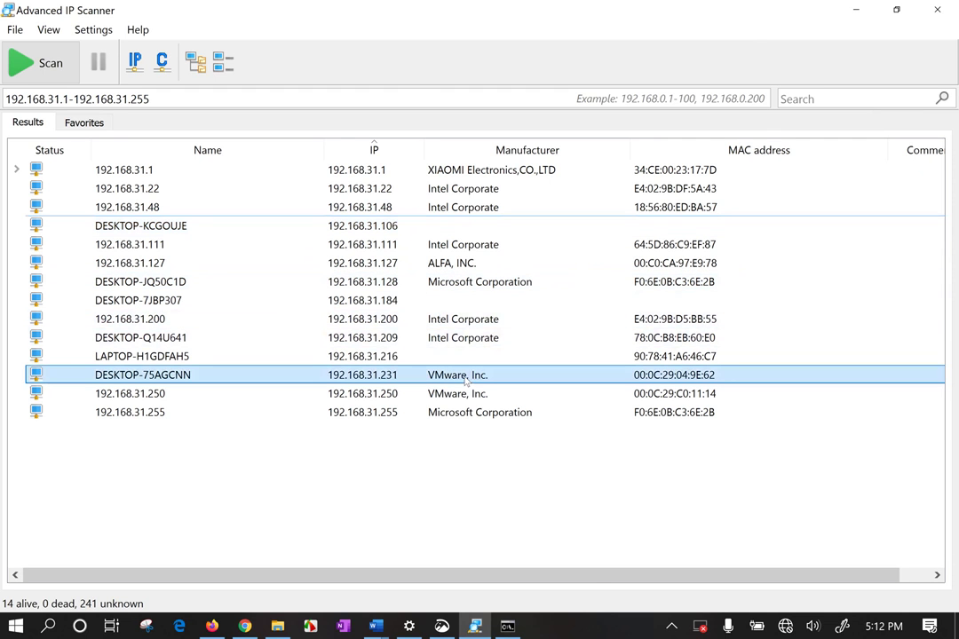
click(466, 394)
right_click(467, 395)
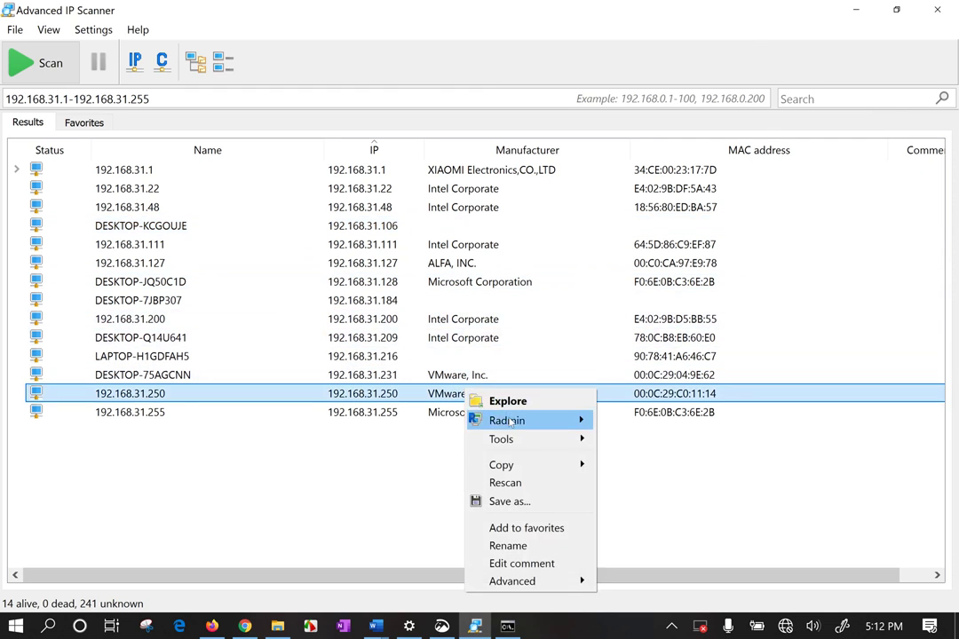
mouse_move(502, 440)
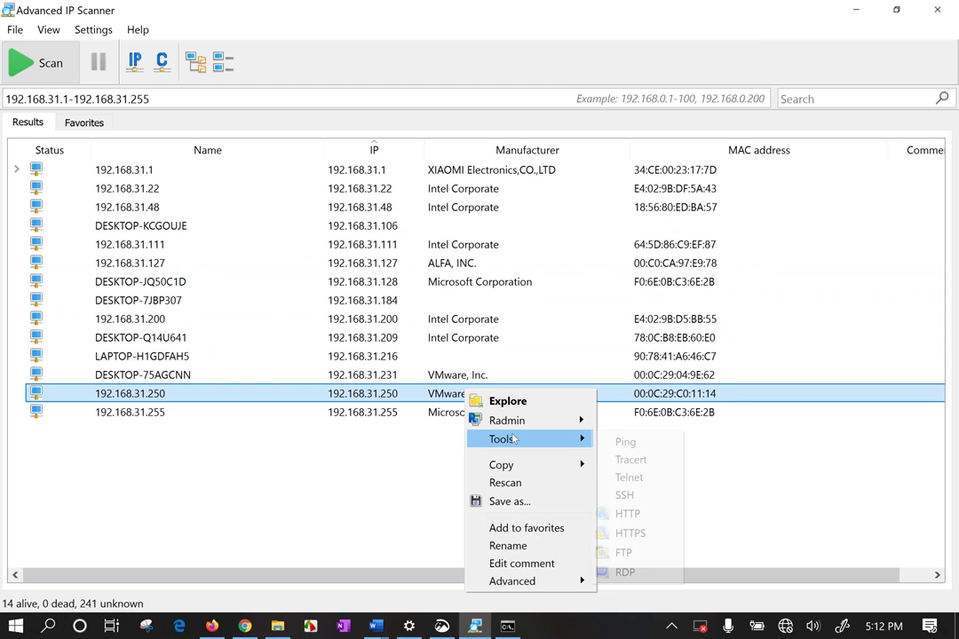
click(644, 573)
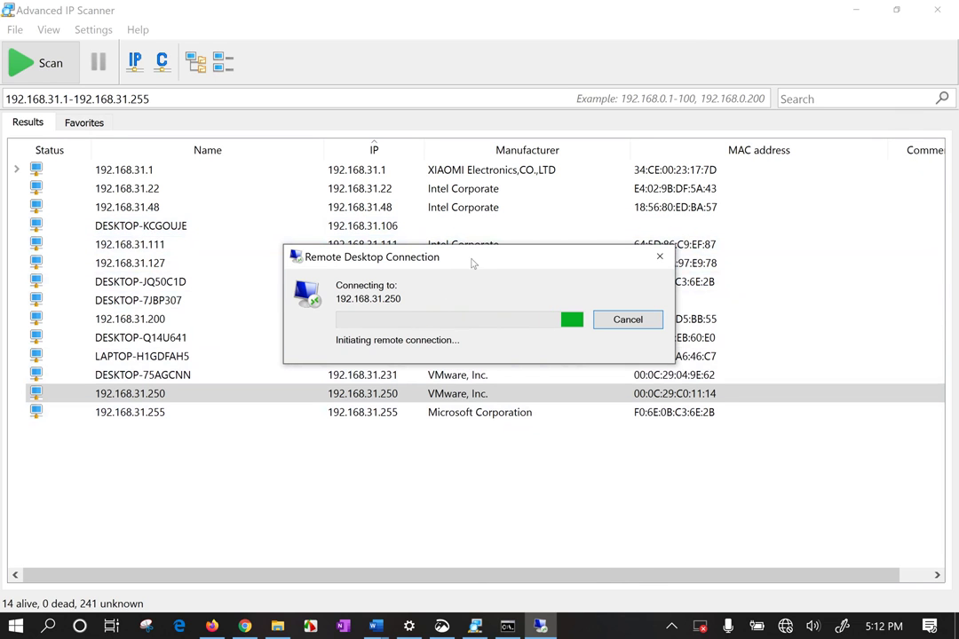
drag(473, 264, 523, 420)
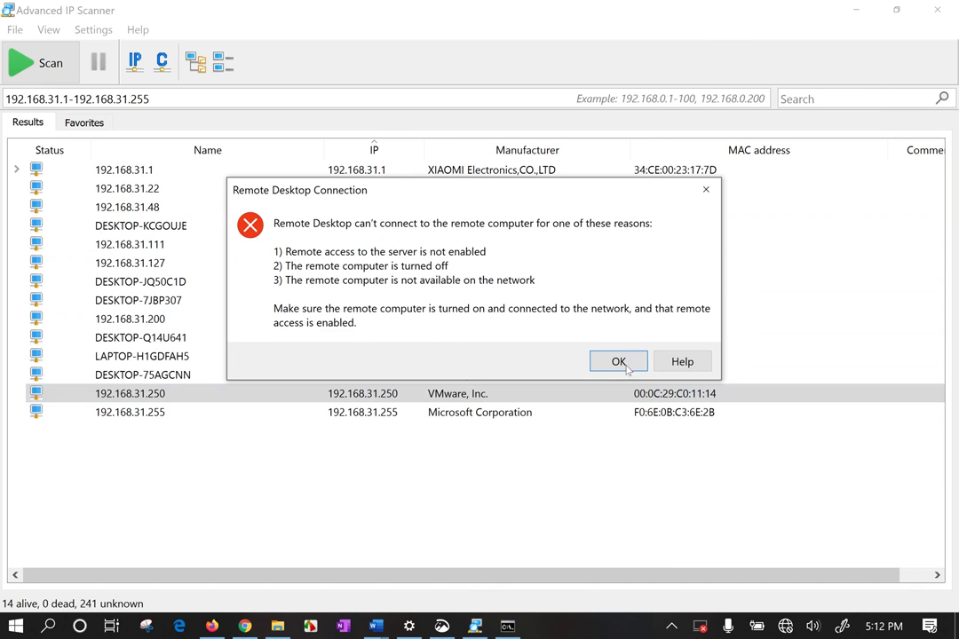
key(Return)
Ping 192.168.31.127 and close its ping console
click(450, 248)
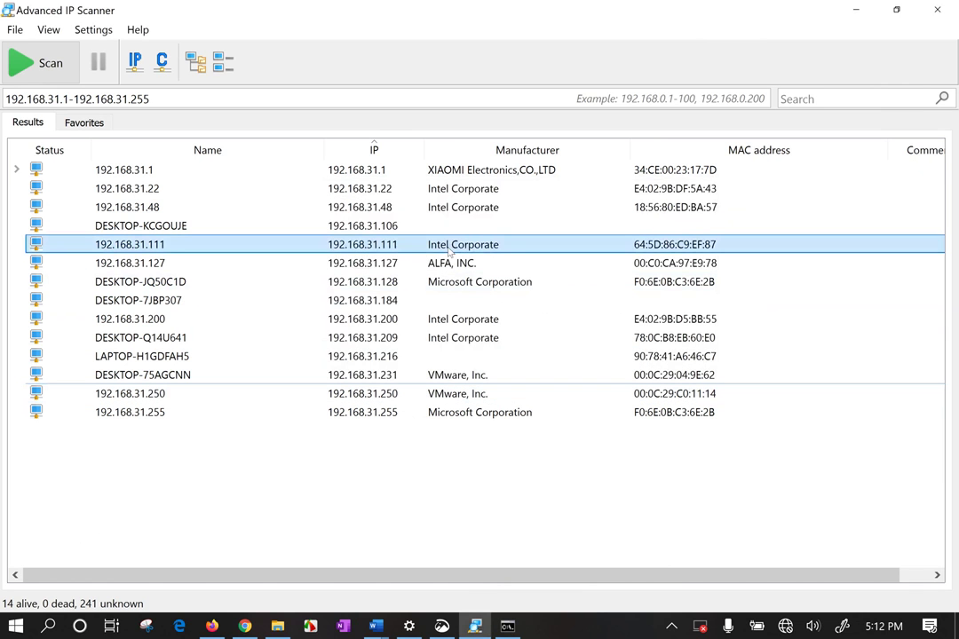
click(451, 265)
right_click(453, 265)
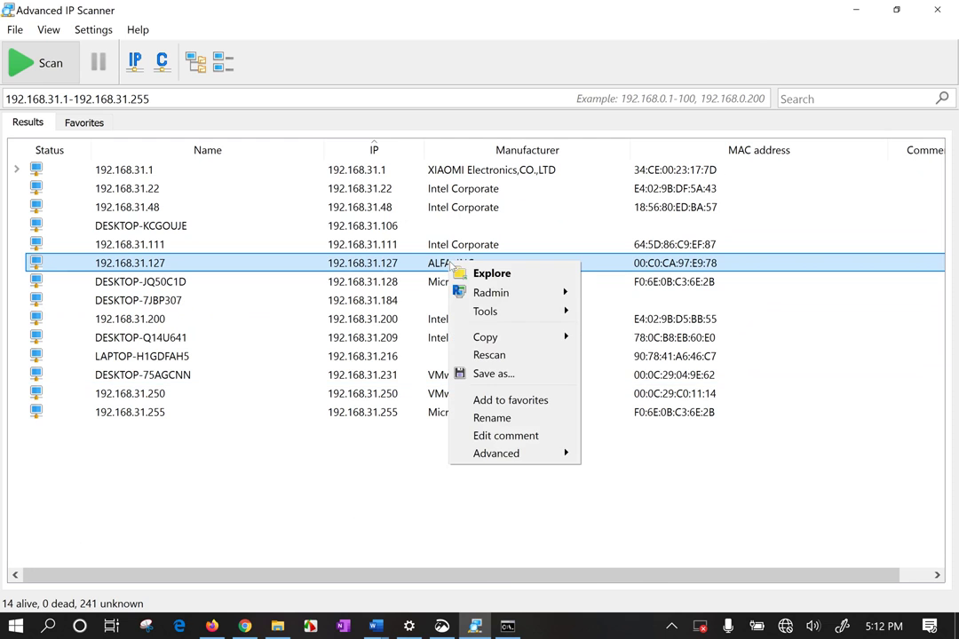
mouse_move(524, 311)
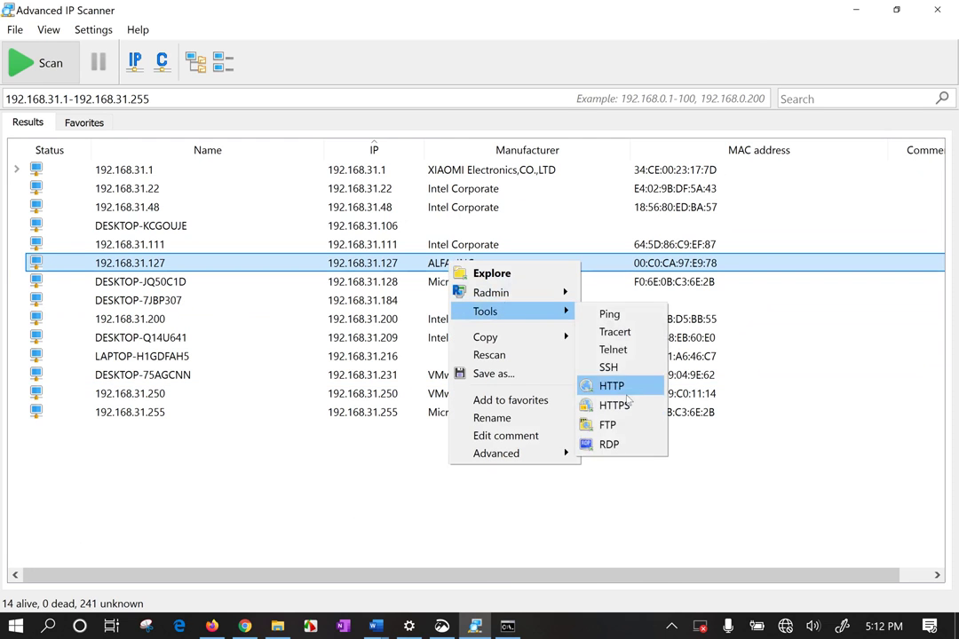
click(609, 314)
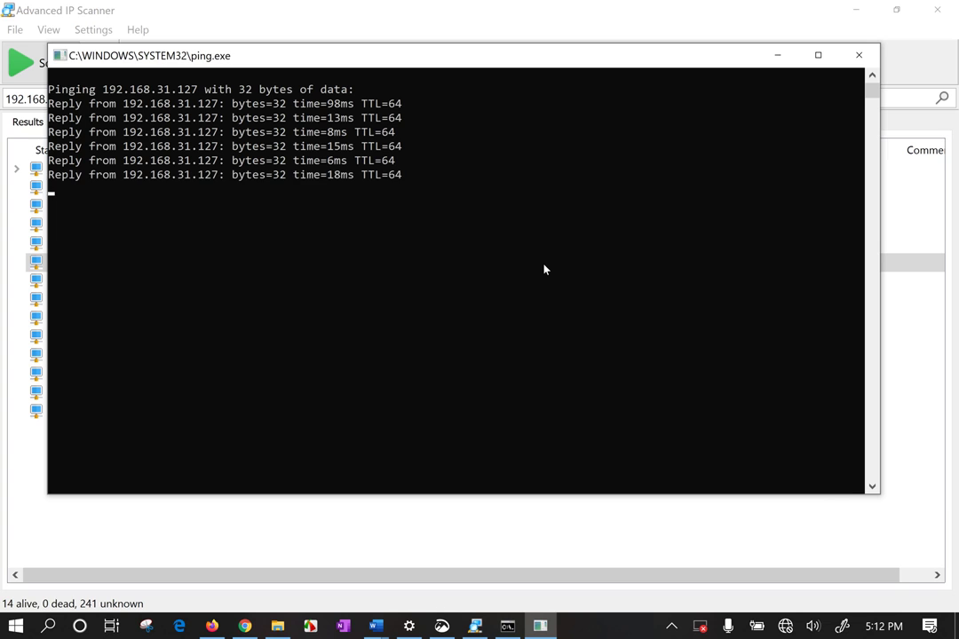
click(859, 54)
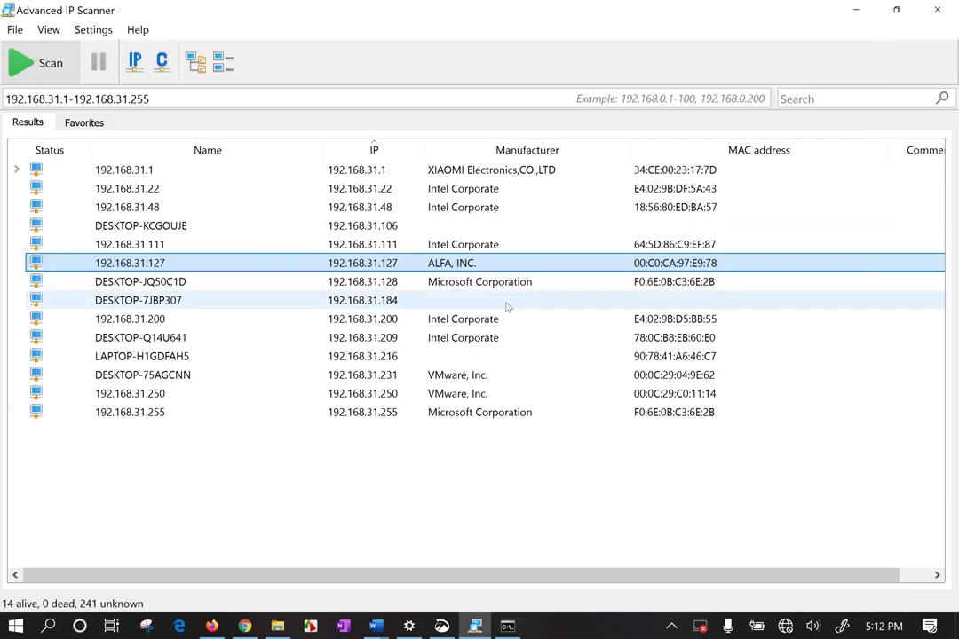
Open an SSH session to 192.168.31.127, reposition its console, then close it
right_click(481, 265)
mouse_move(557, 310)
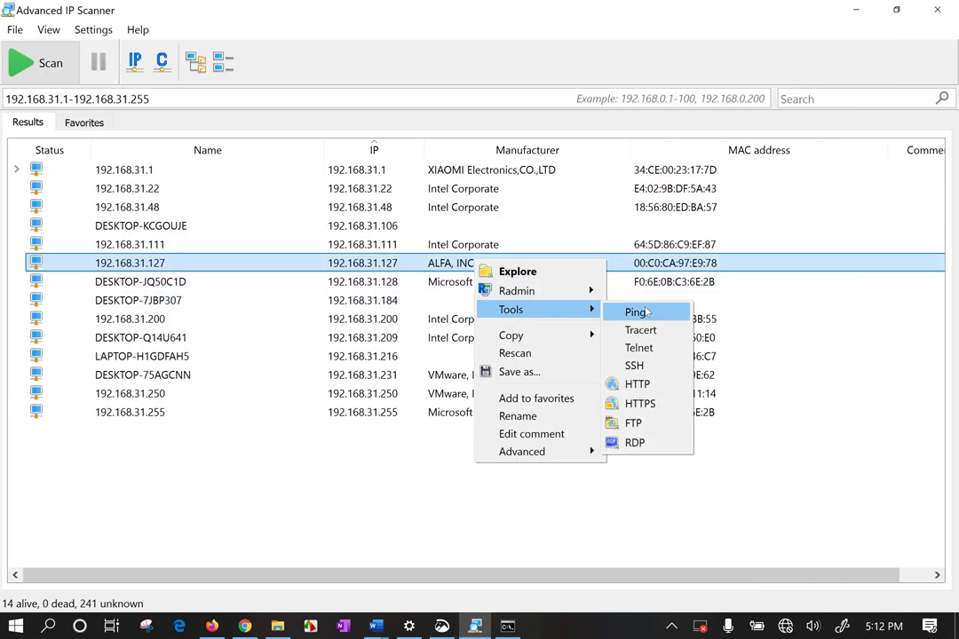
click(670, 362)
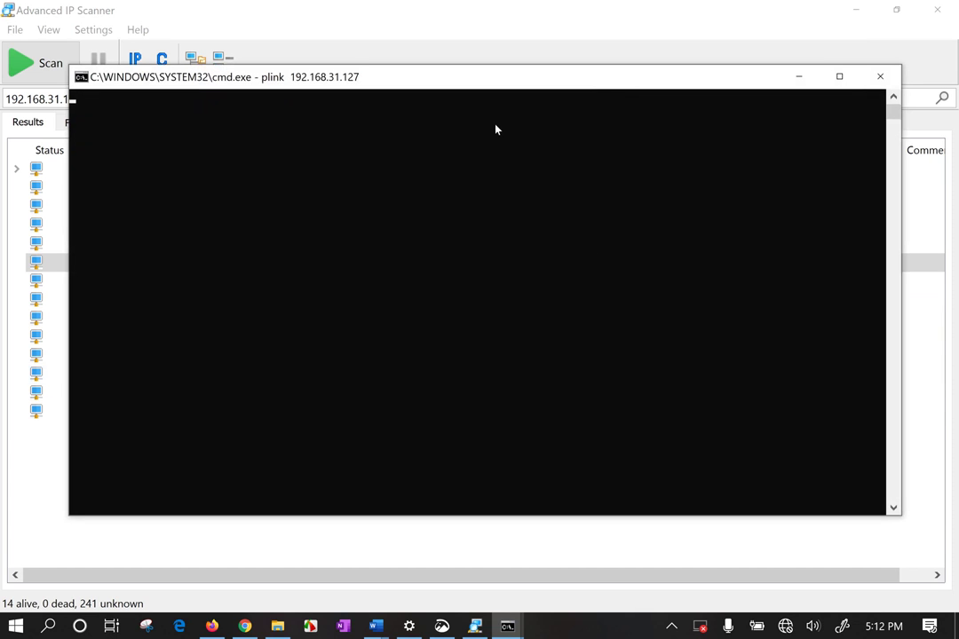
drag(482, 77, 524, 64)
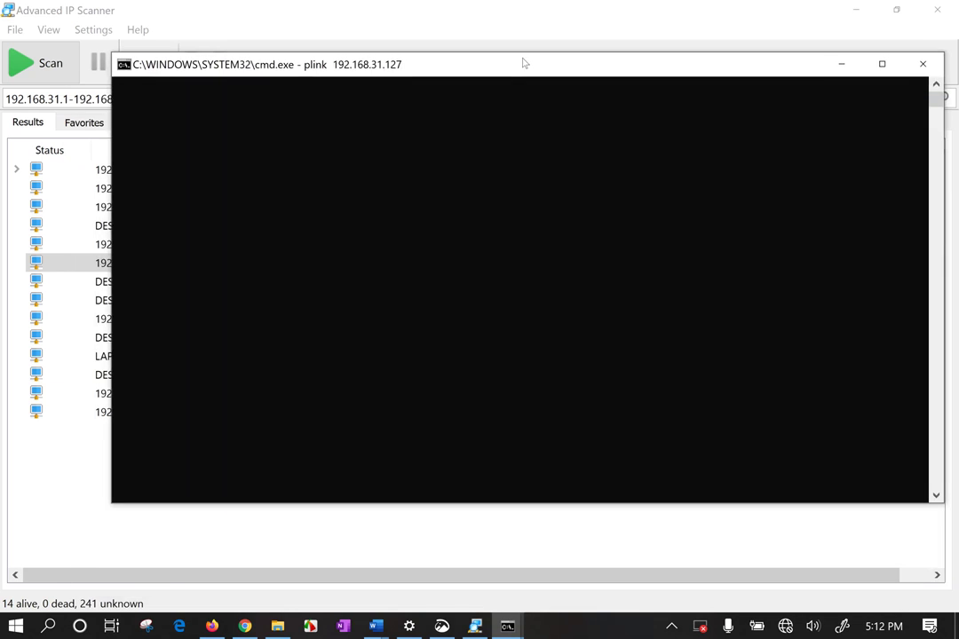
click(926, 68)
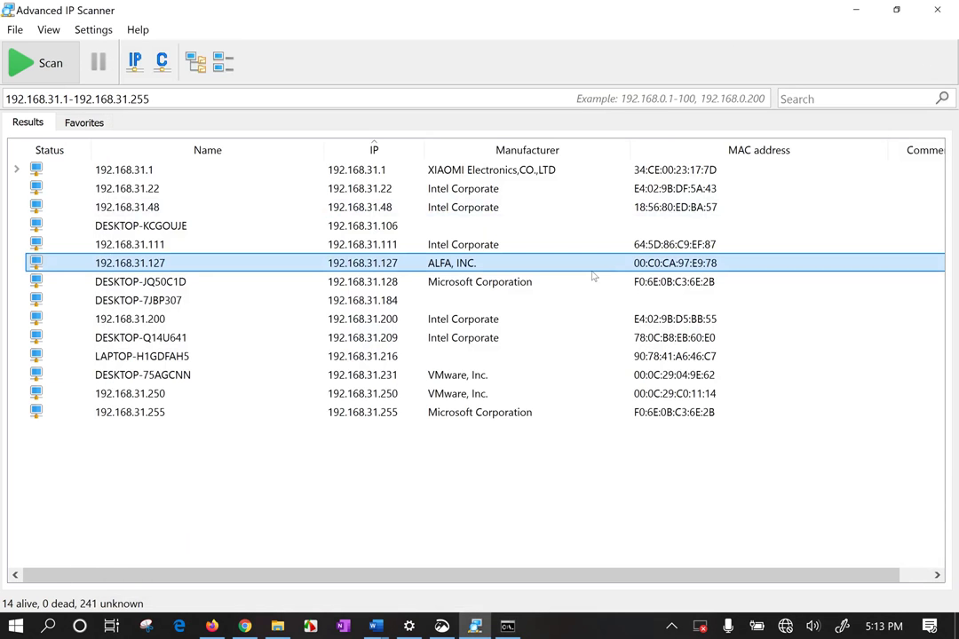
Add 192.168.31.127 to favorites, then bring up its Advanced submenu with Shut down
right_click(505, 261)
mouse_move(583, 302)
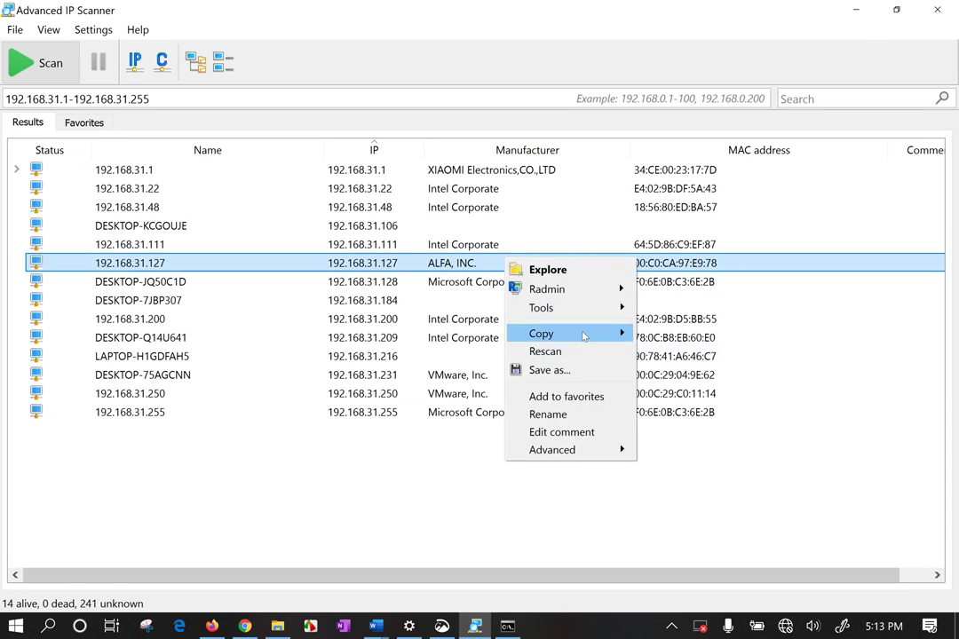
mouse_move(582, 333)
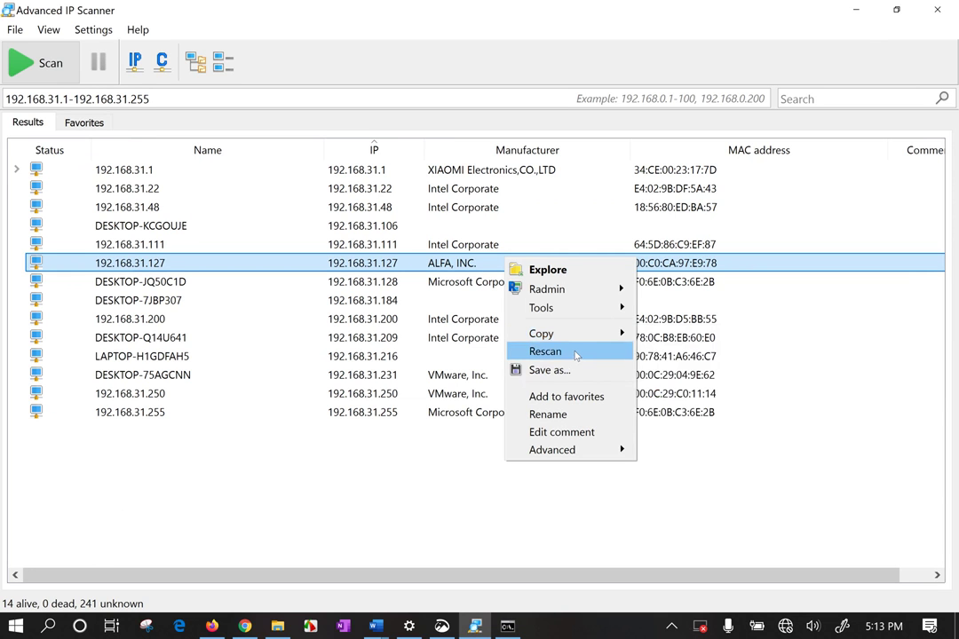
click(601, 397)
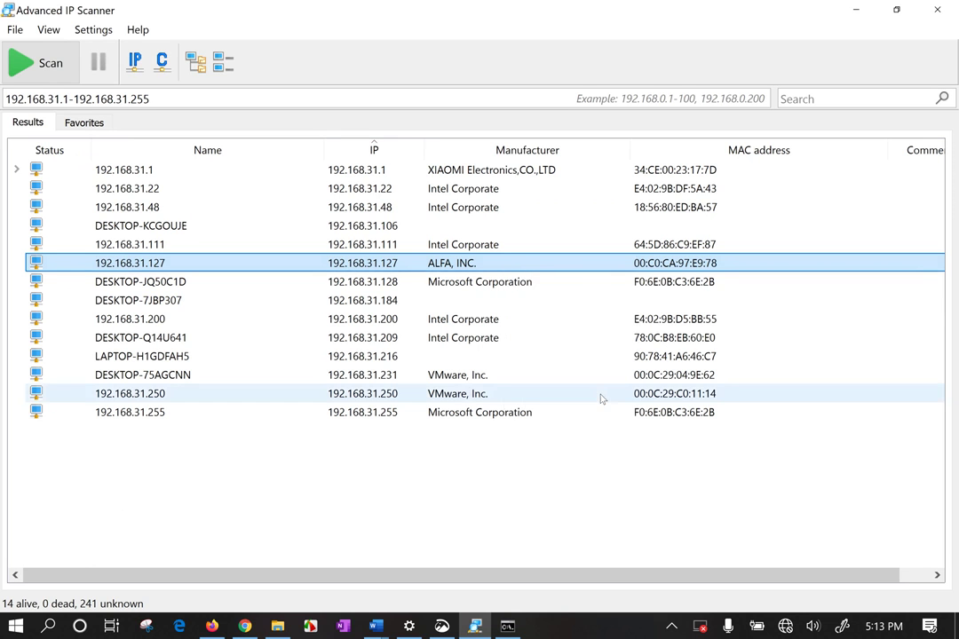
right_click(453, 266)
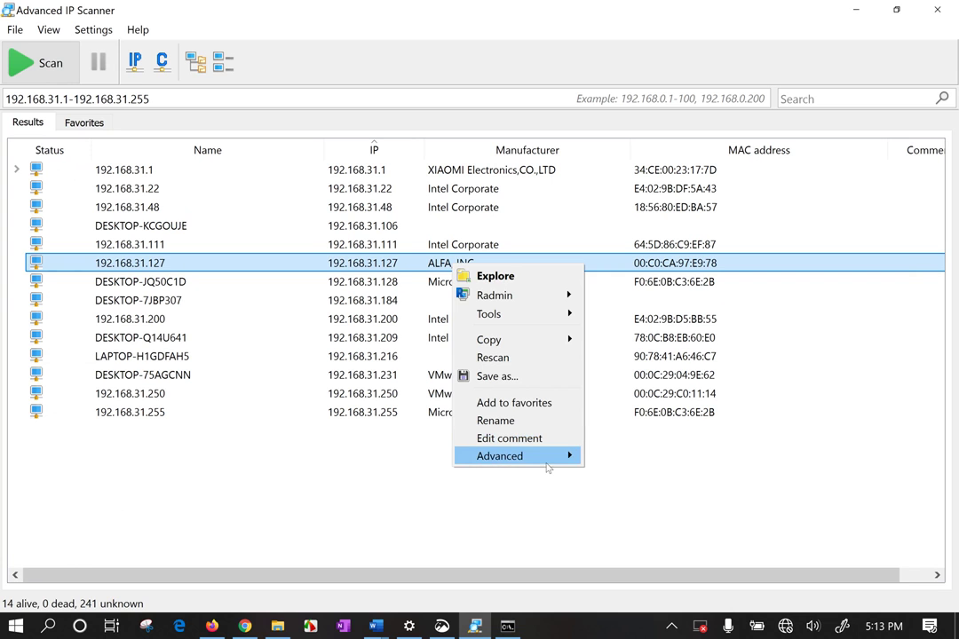
mouse_move(548, 468)
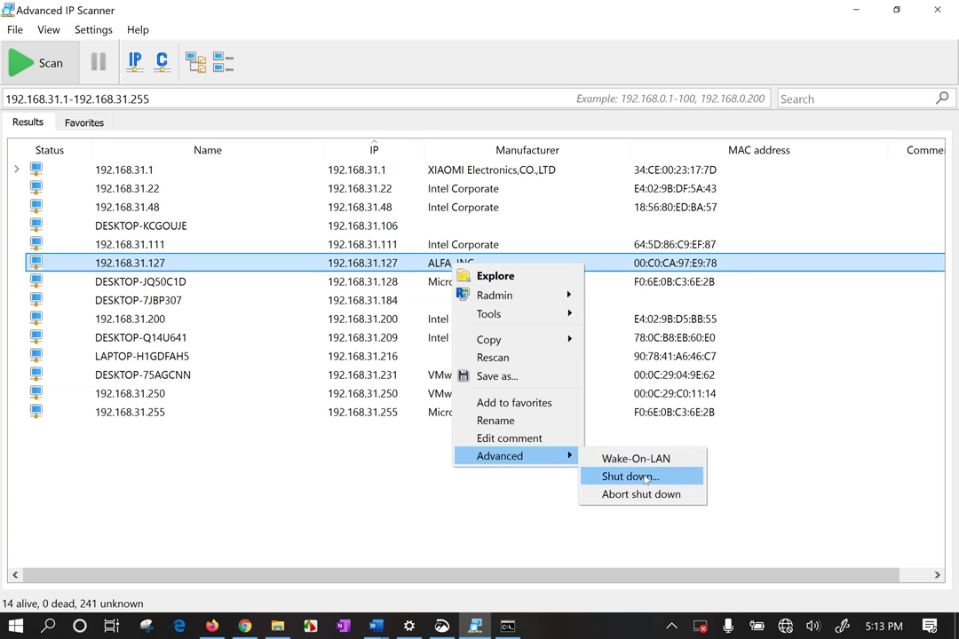
Fill 192.168.31.127's shutdown options: Windows authentication, message 'dhfjdhfjdhfjdhf', forced; then cancel
click(645, 478)
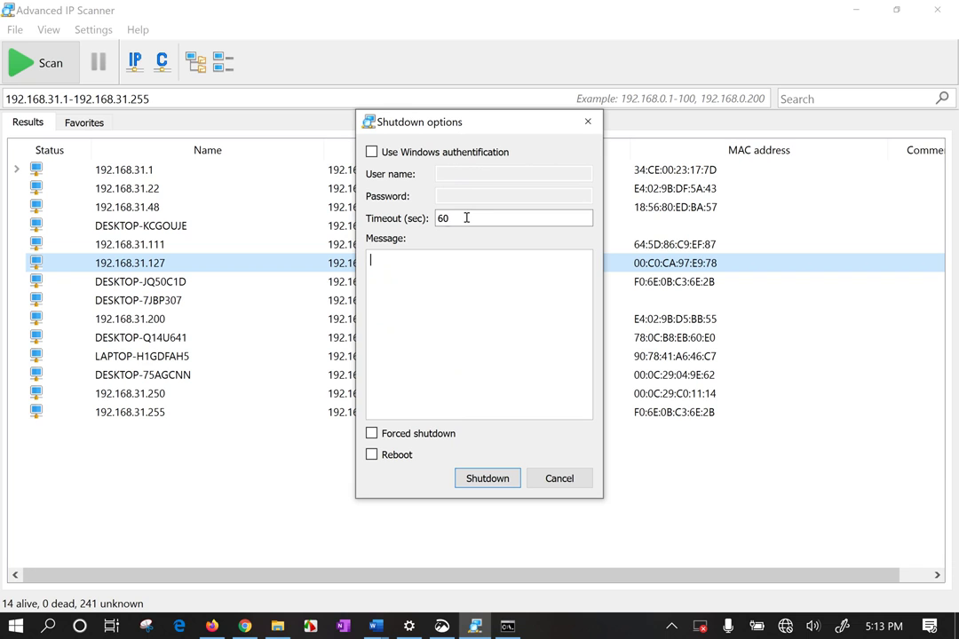
click(371, 152)
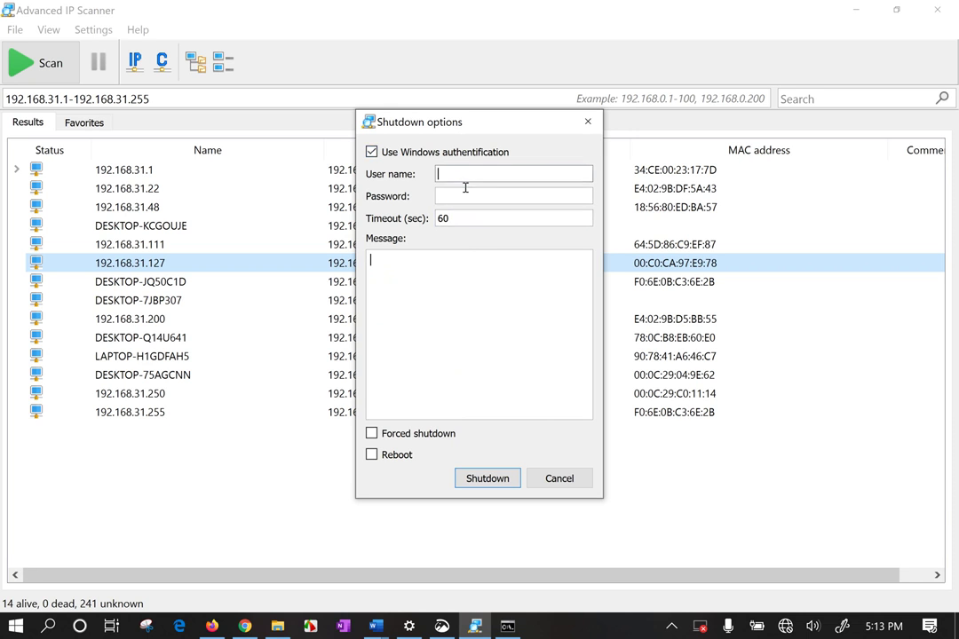
click(471, 299)
text(dhfjdhfjdhfjdhfd)
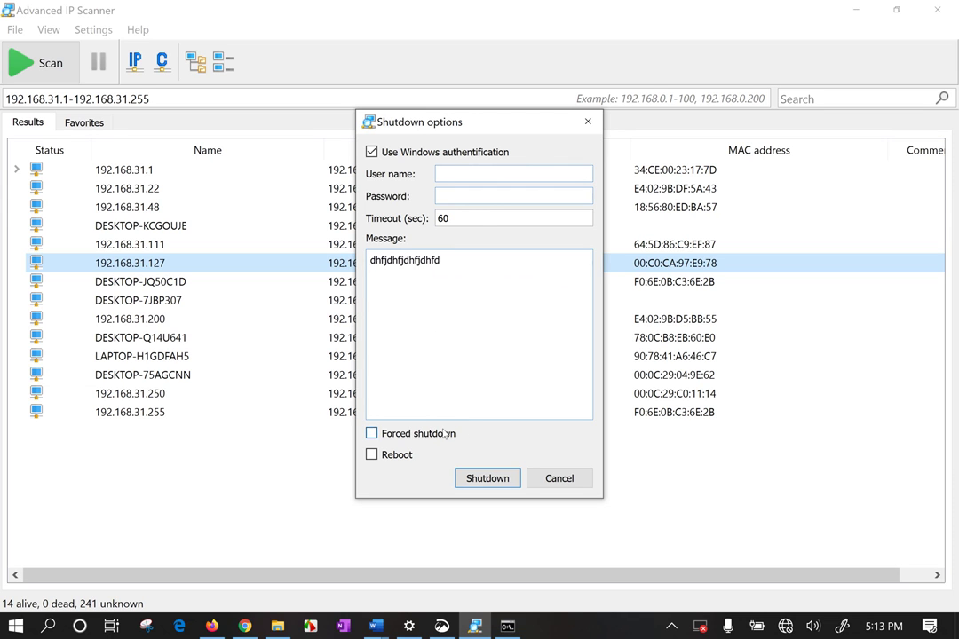
click(414, 433)
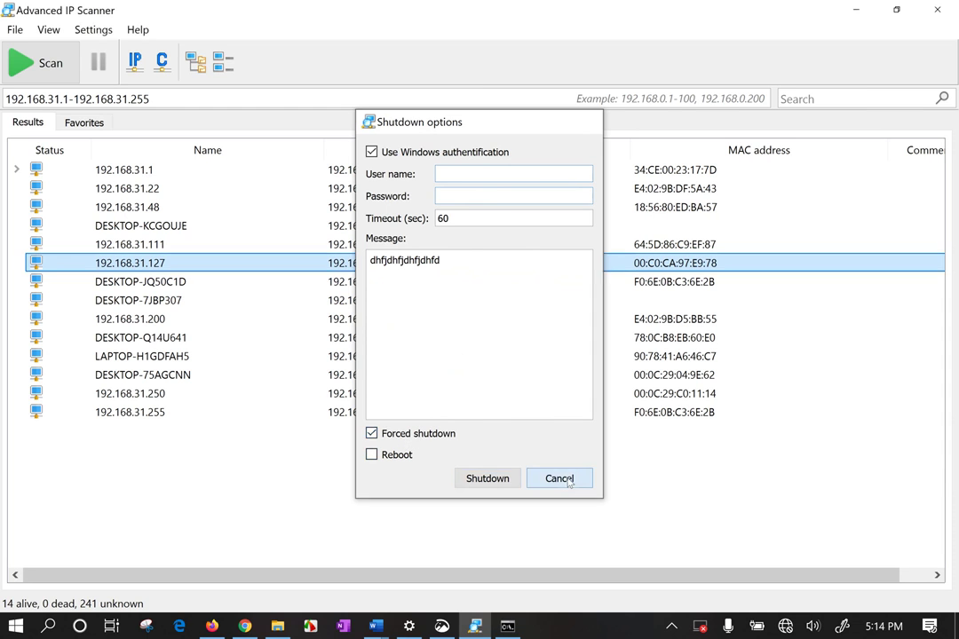
click(567, 481)
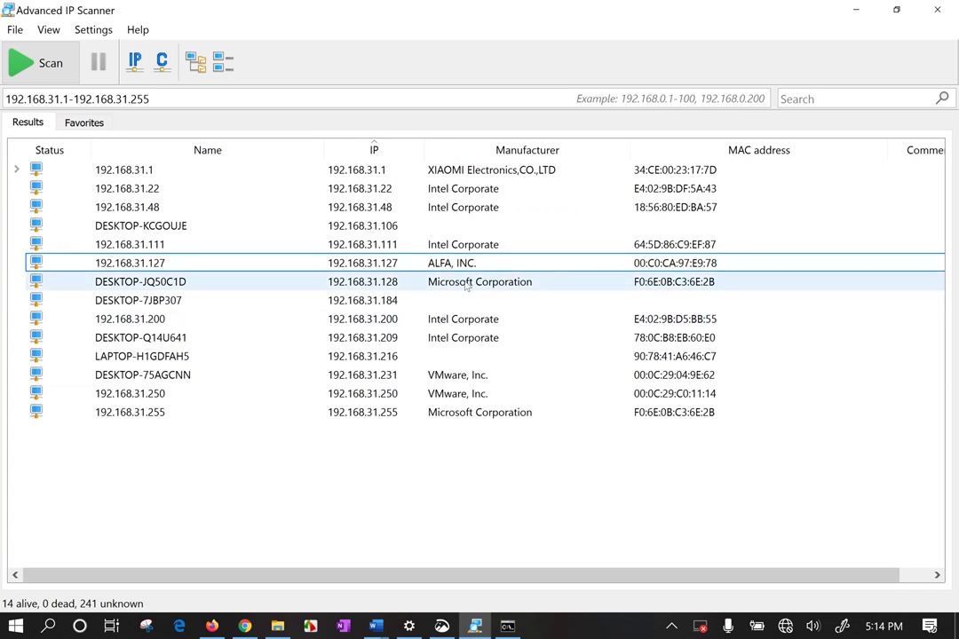
right_click(483, 172)
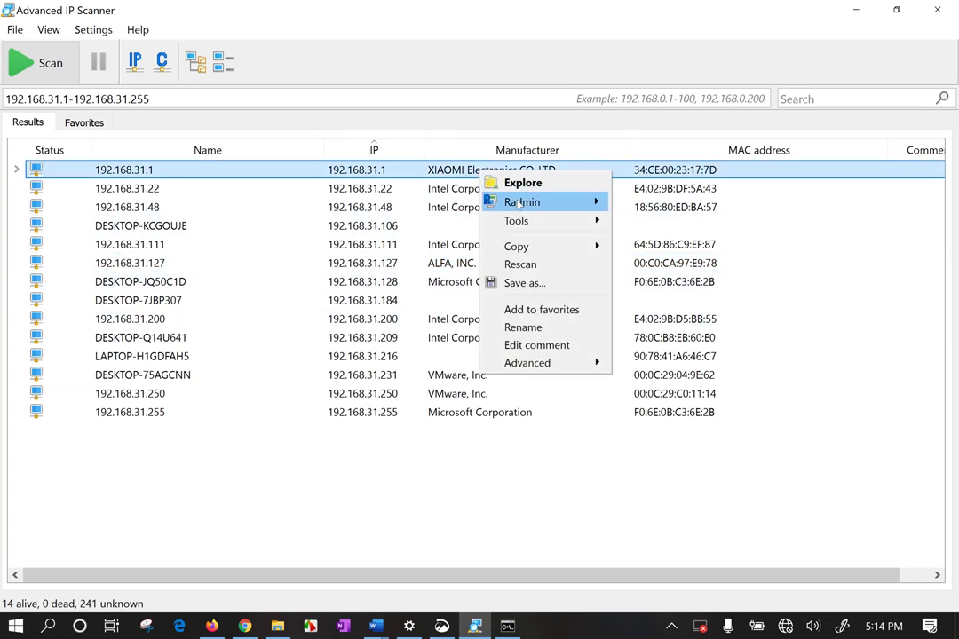
mouse_move(519, 204)
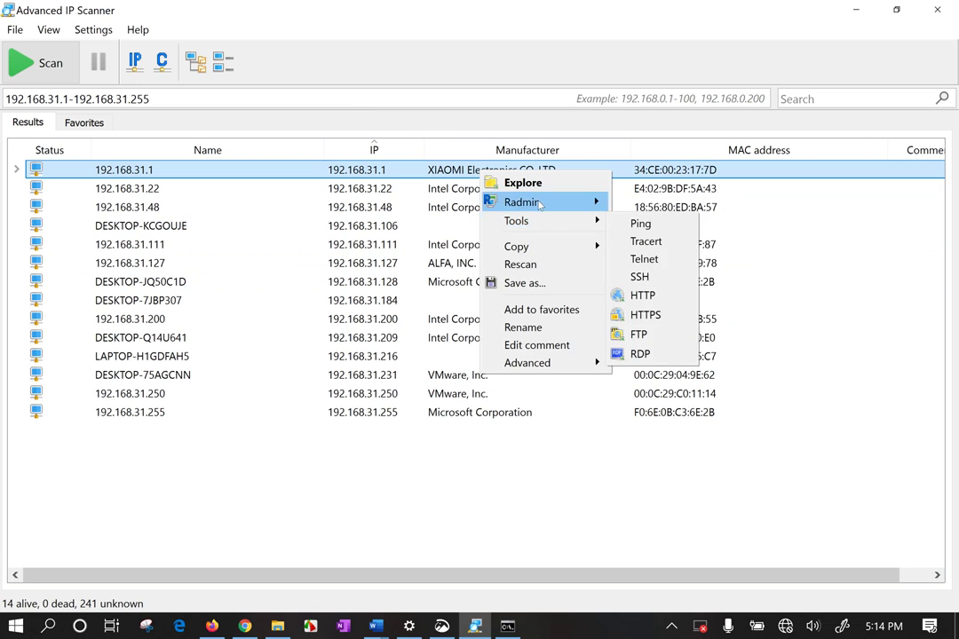
click(681, 245)
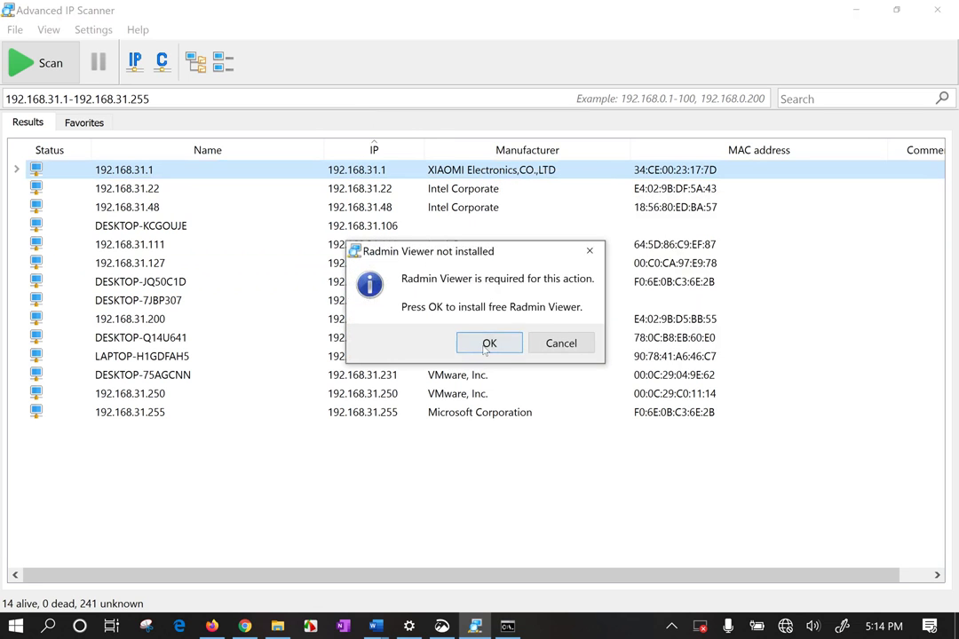
click(589, 250)
right_click(505, 169)
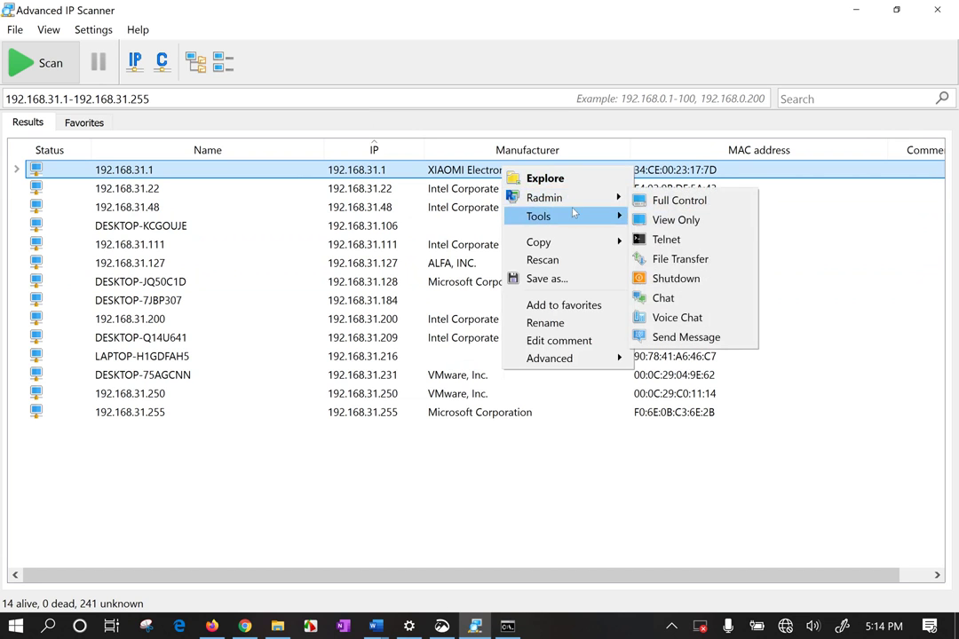
mouse_move(574, 213)
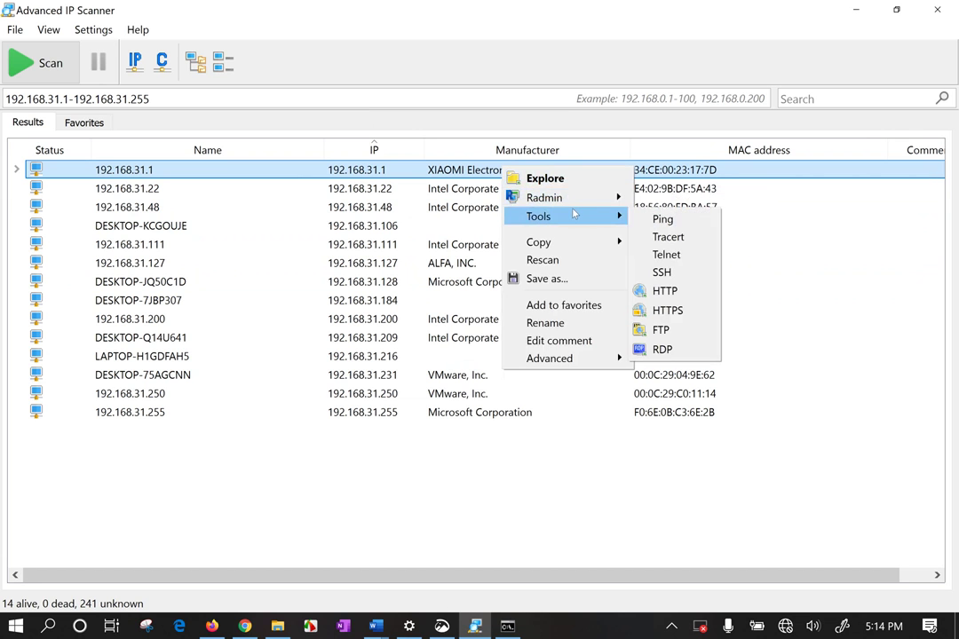
click(679, 236)
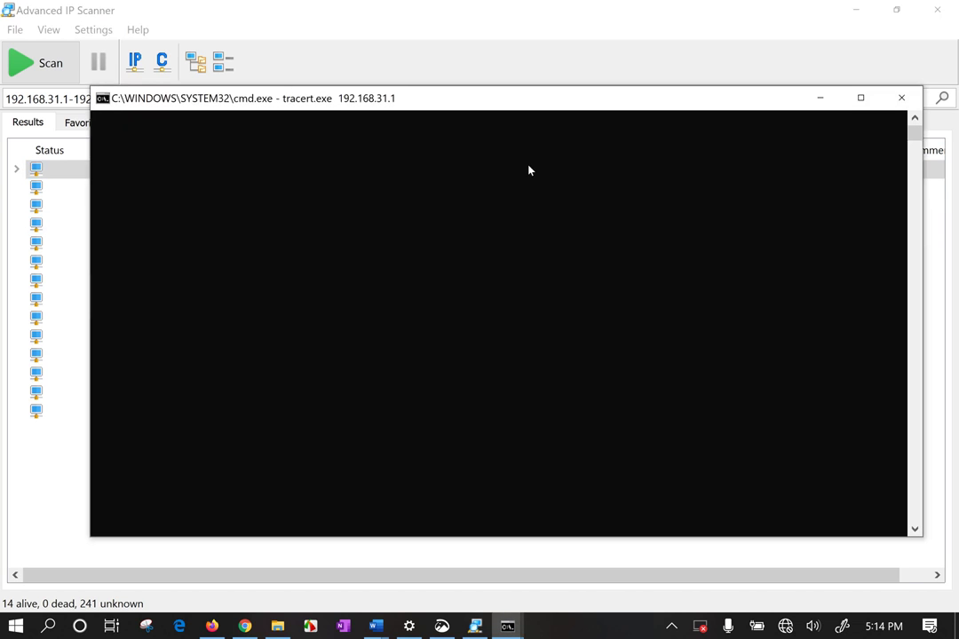
click(901, 98)
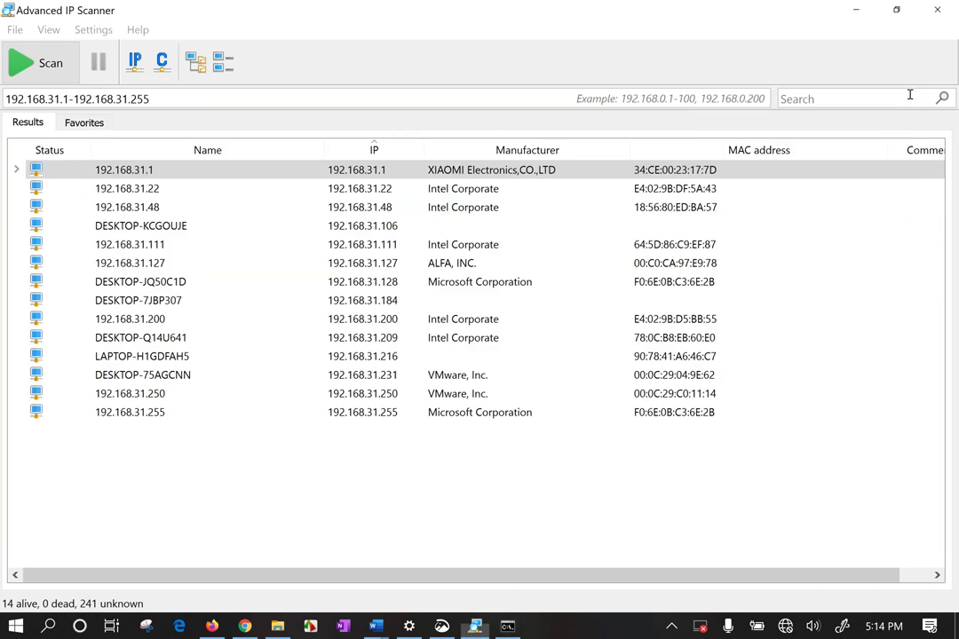
right_click(629, 173)
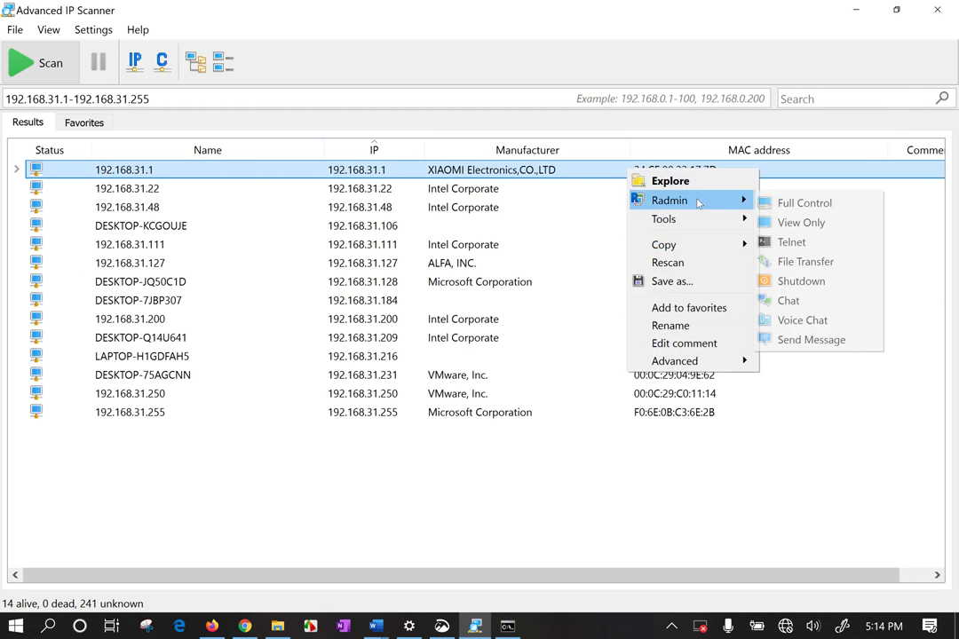
mouse_move(704, 225)
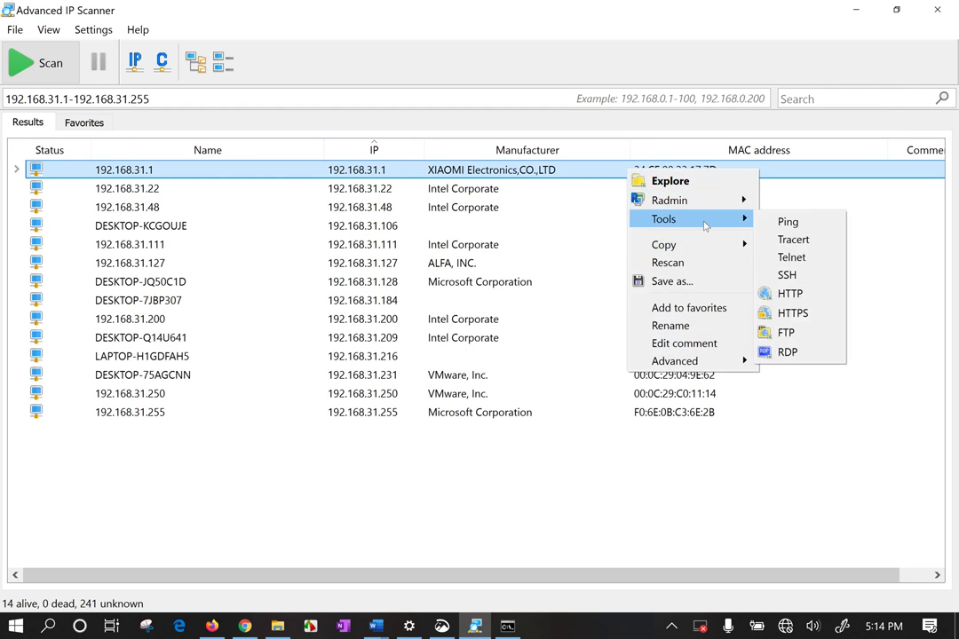
click(792, 294)
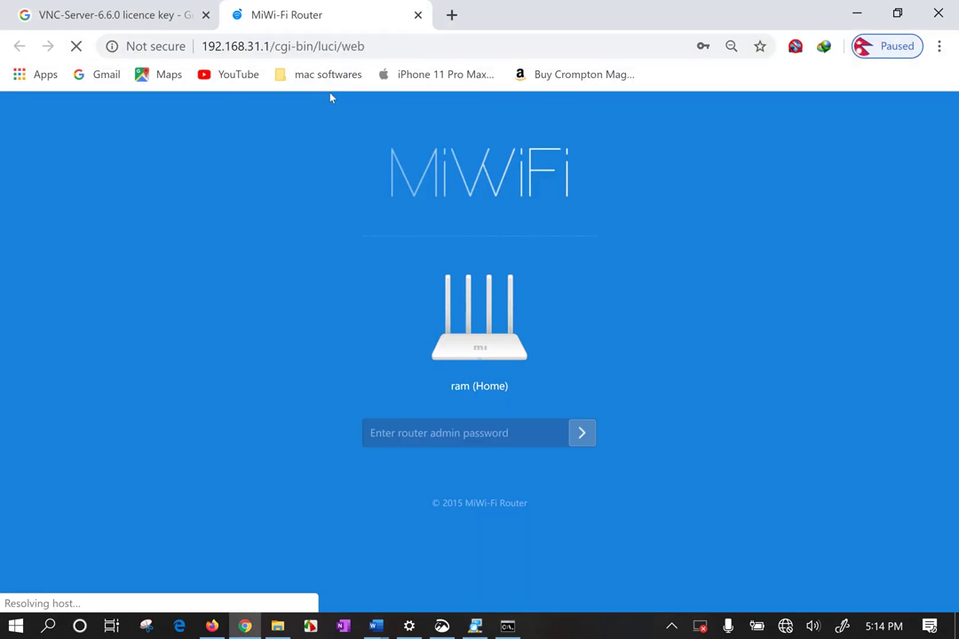
click(416, 14)
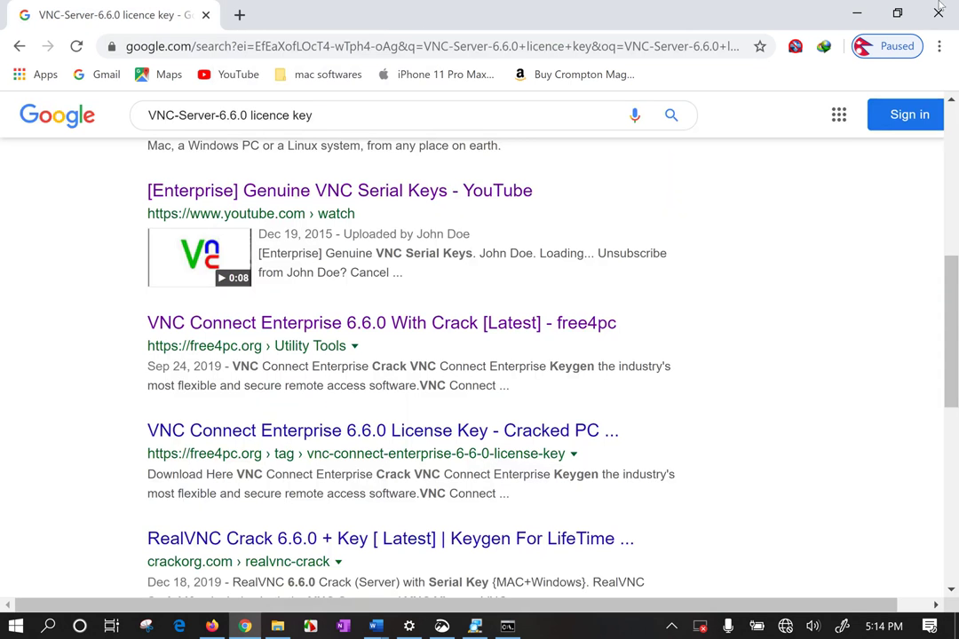
click(856, 13)
click(351, 503)
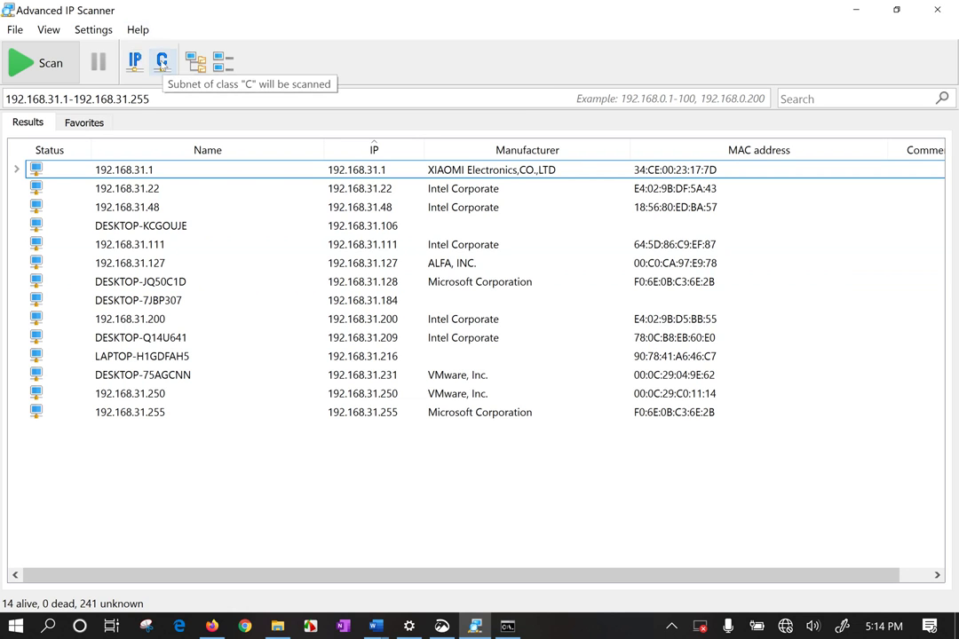
Set the range to the class C subnet and expand all hosts to show the router's HTTP service
click(162, 62)
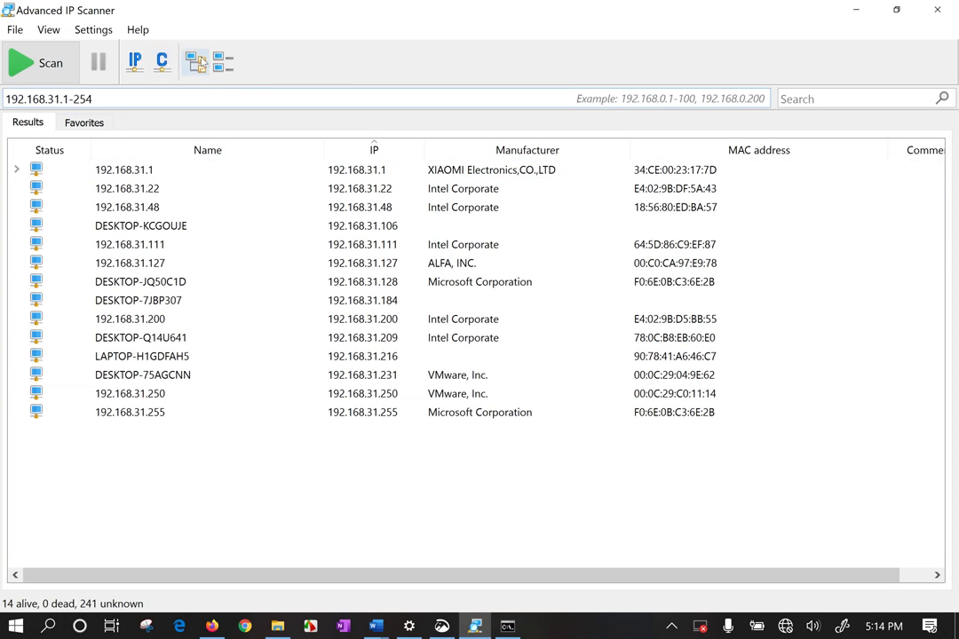
click(199, 64)
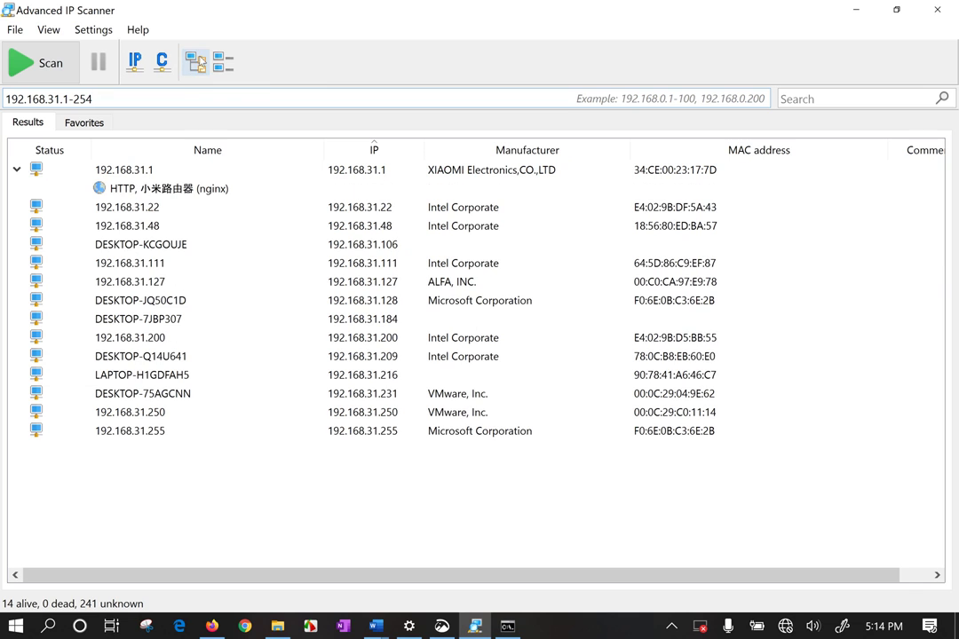
click(269, 193)
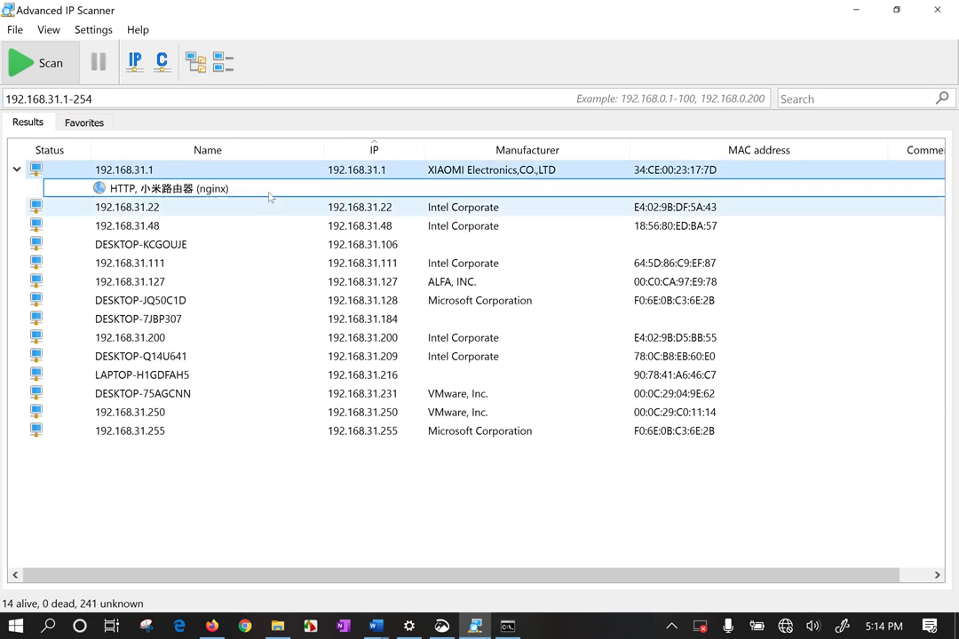
click(142, 339)
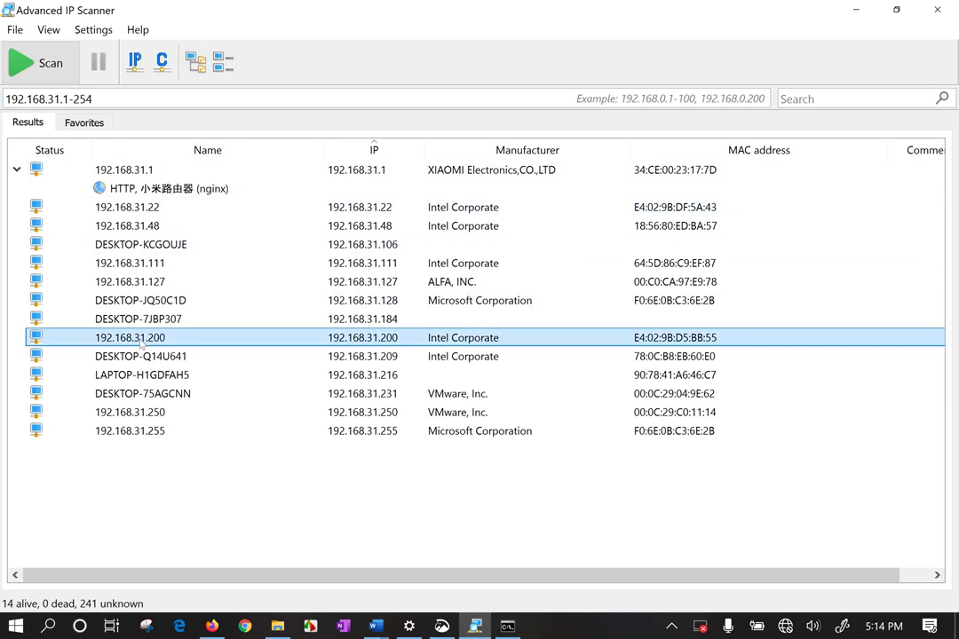
click(223, 64)
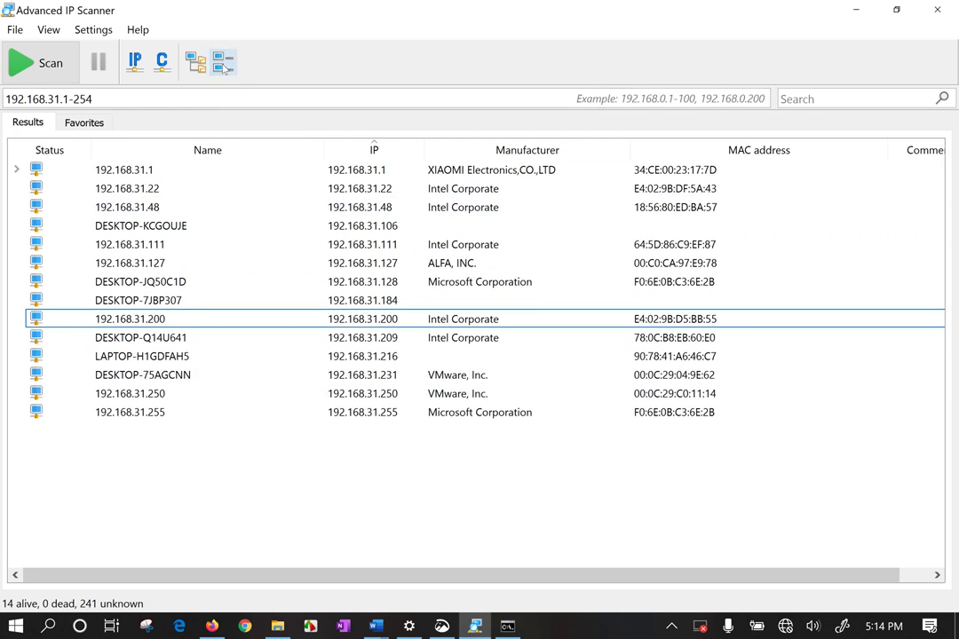
click(195, 62)
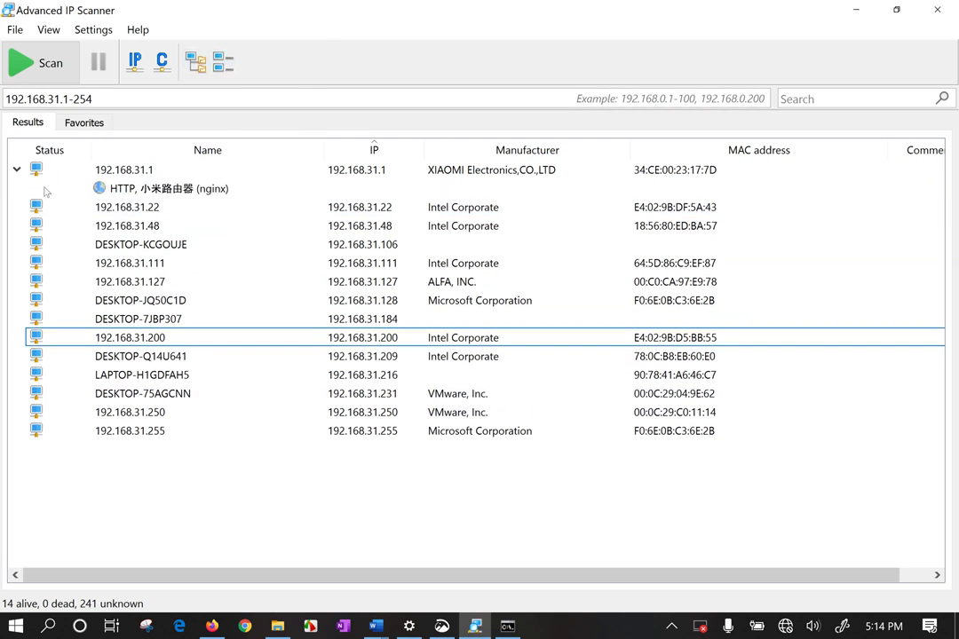
click(165, 187)
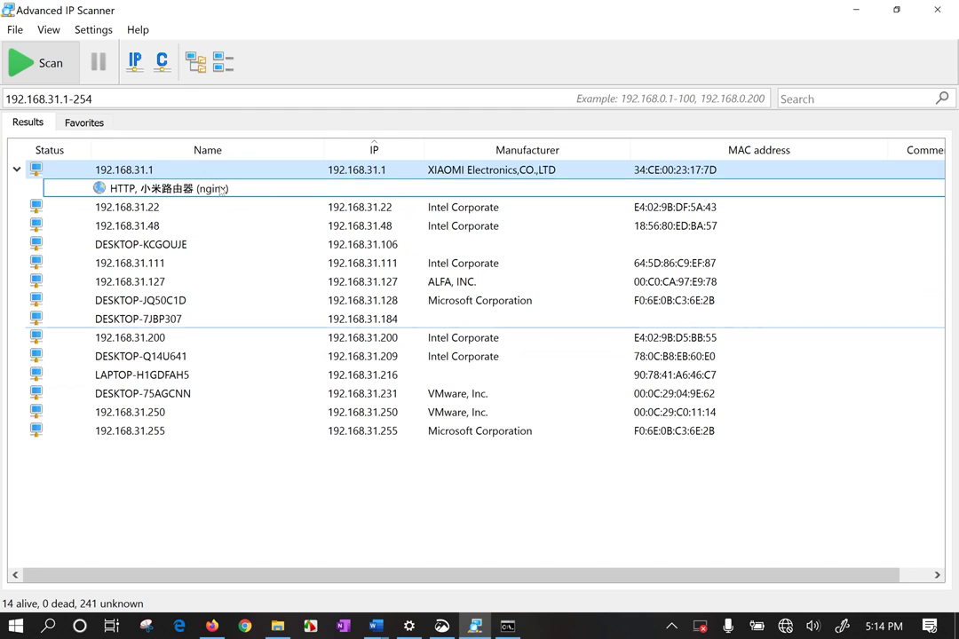
Turn on the action toolbar from the View menu and clear the host selection
click(94, 29)
mouse_move(56, 30)
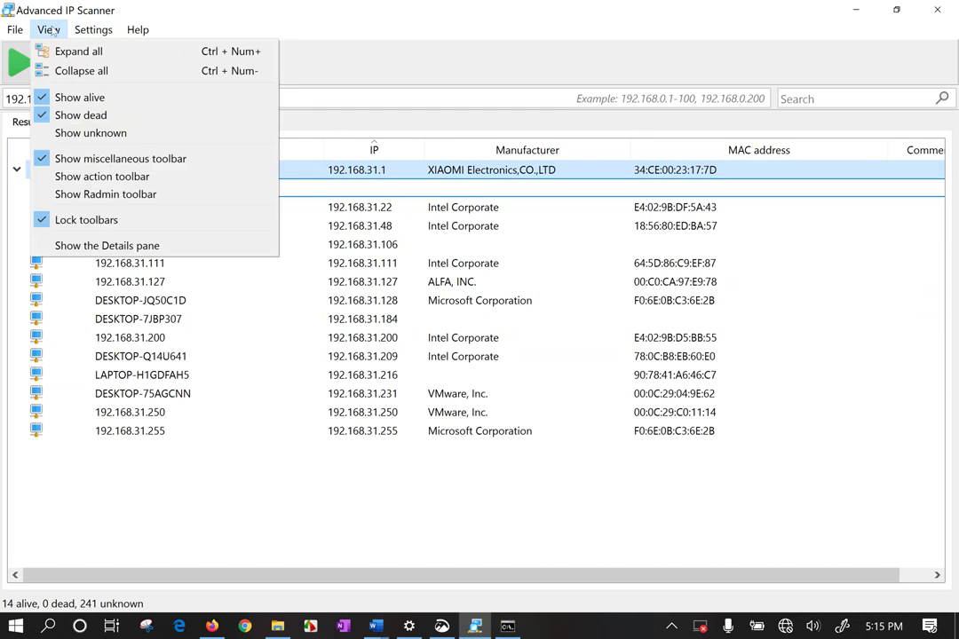
click(93, 183)
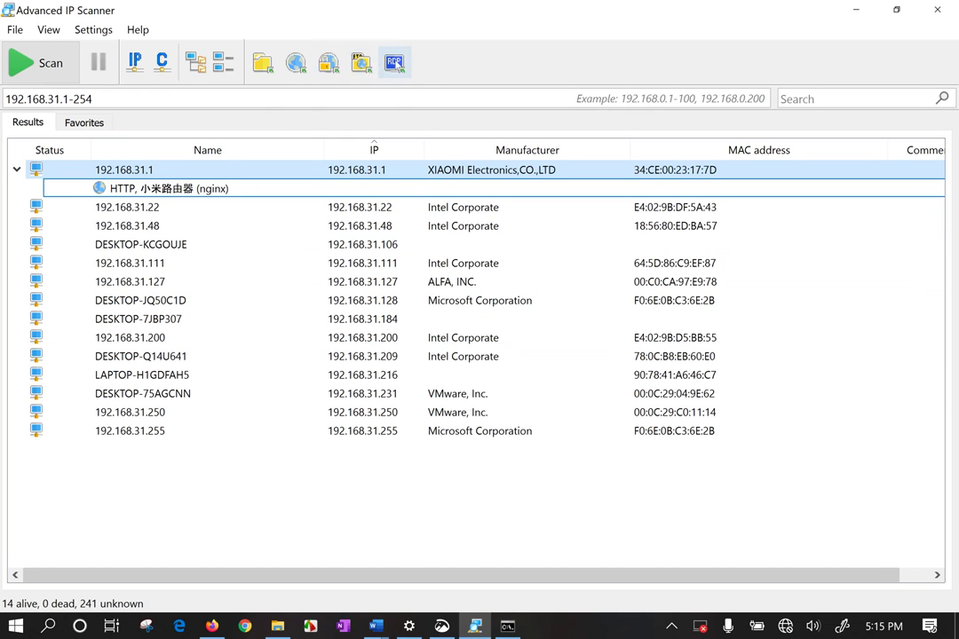
click(182, 496)
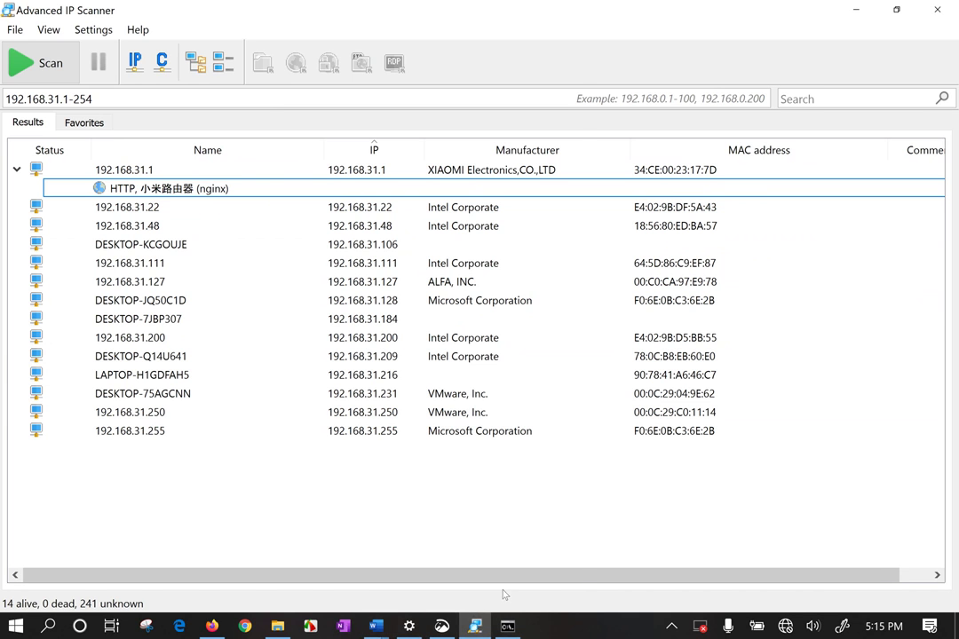
Launch VMware Workstation Pro by searching 'vm' in Windows search
key(super)
text(vm)
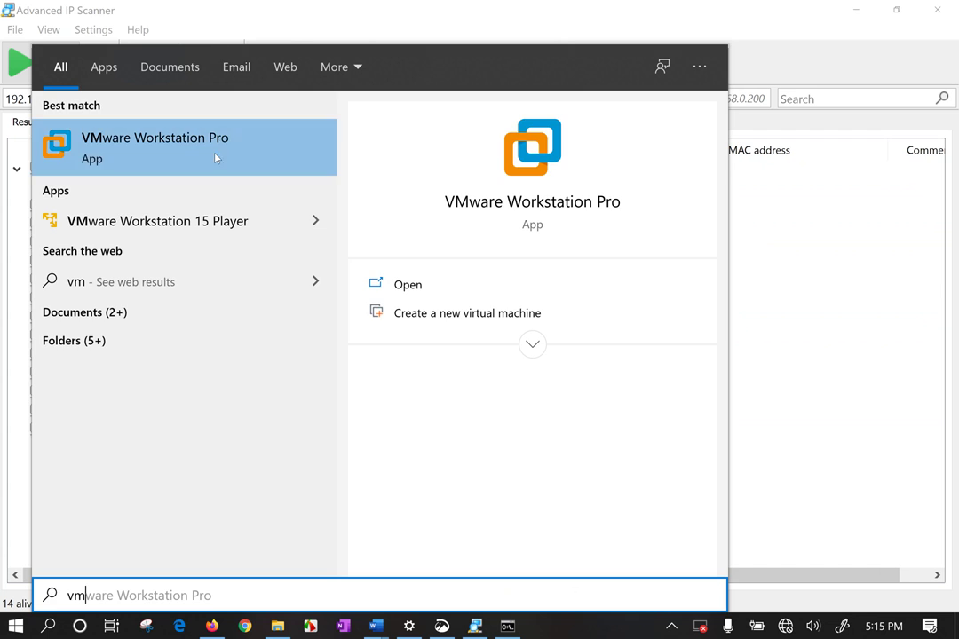
click(215, 158)
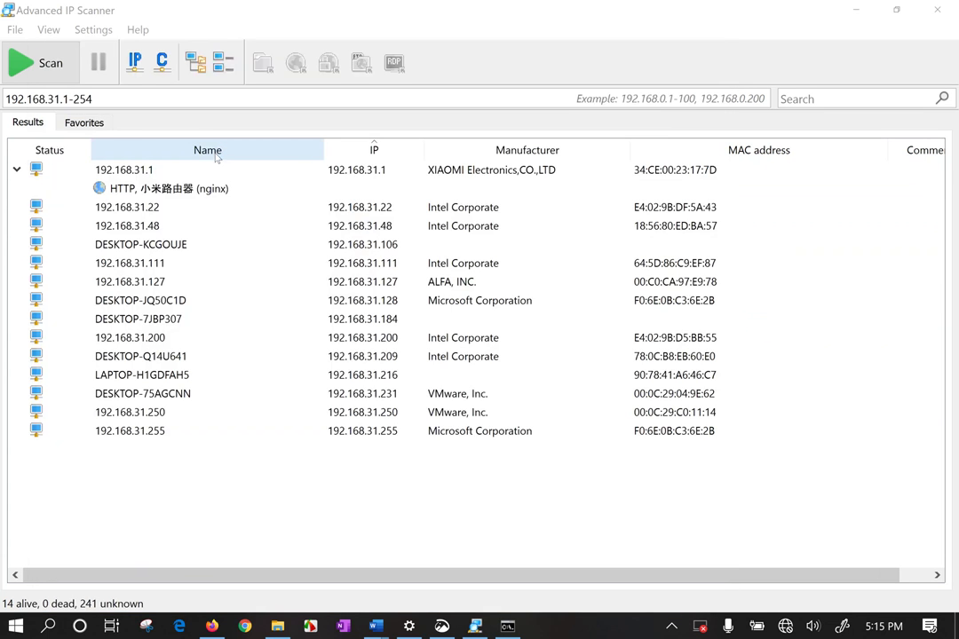
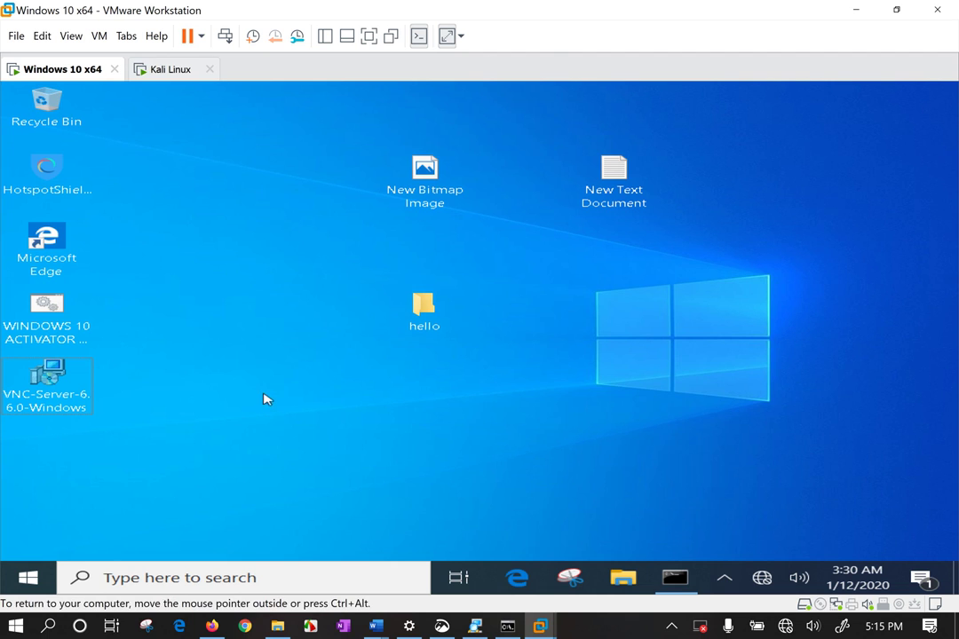
Return to the Windows 10 VM and open a command prompt with Run 'cmd'
click(165, 68)
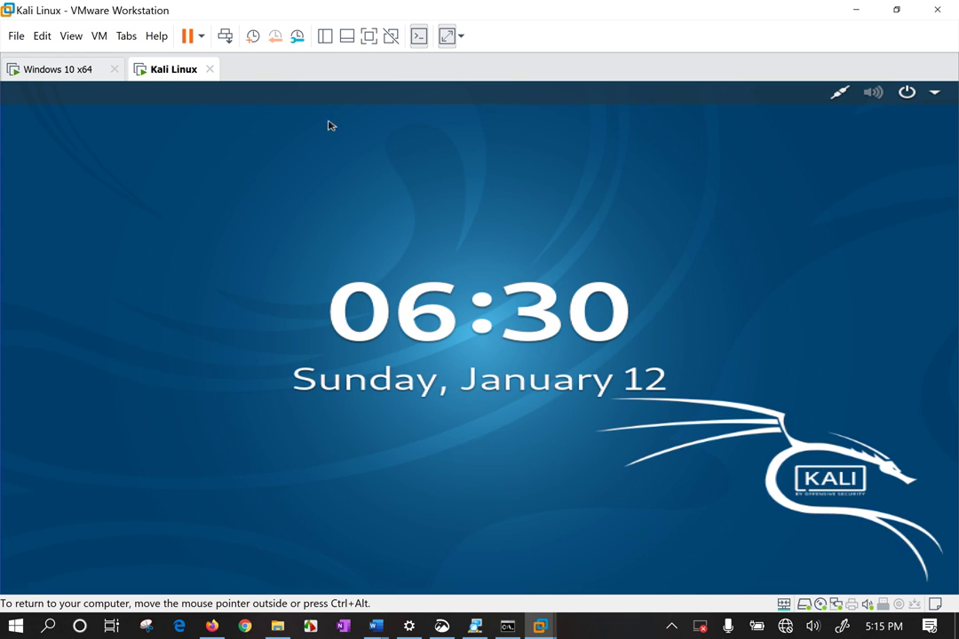
click(55, 71)
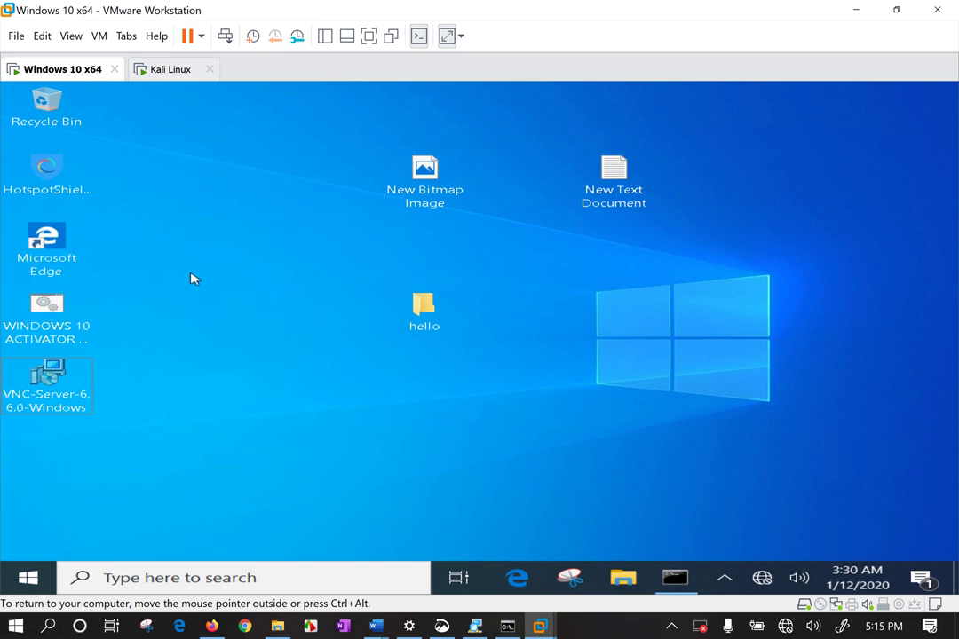
key(super+r)
text(cmd)
key(Return)
Run ipconfig to reveal the IP 192.168.31.231, then return to Advanced IP Scanner's results
text(ipc)
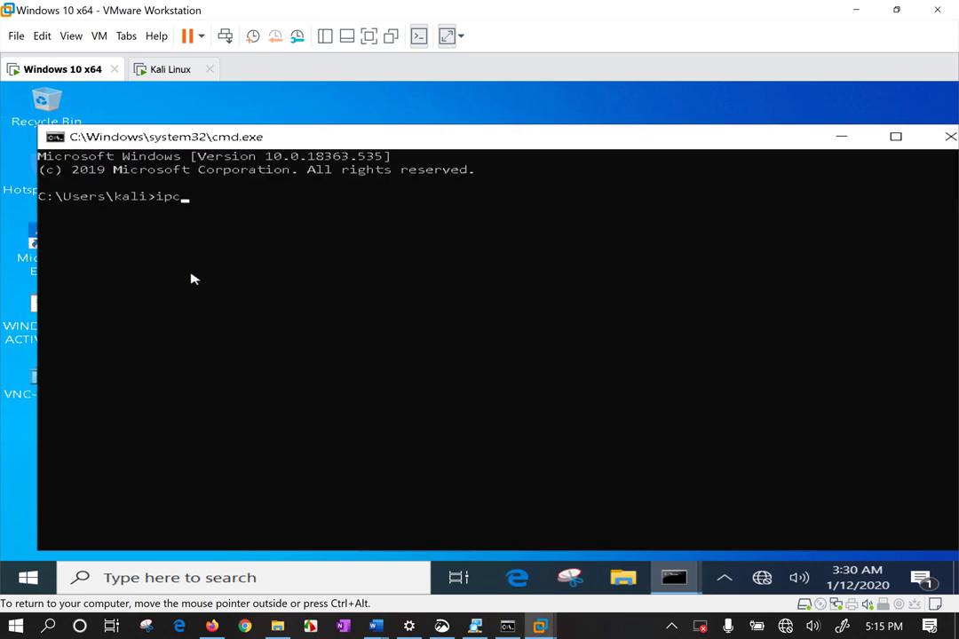
text(onfig)
key(Return)
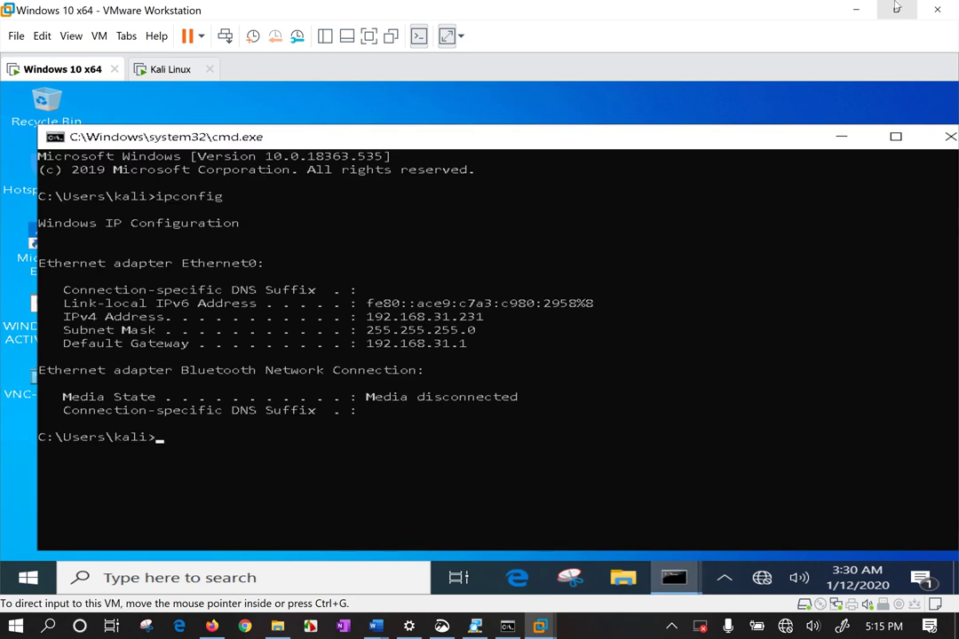
key(alt+Tab)
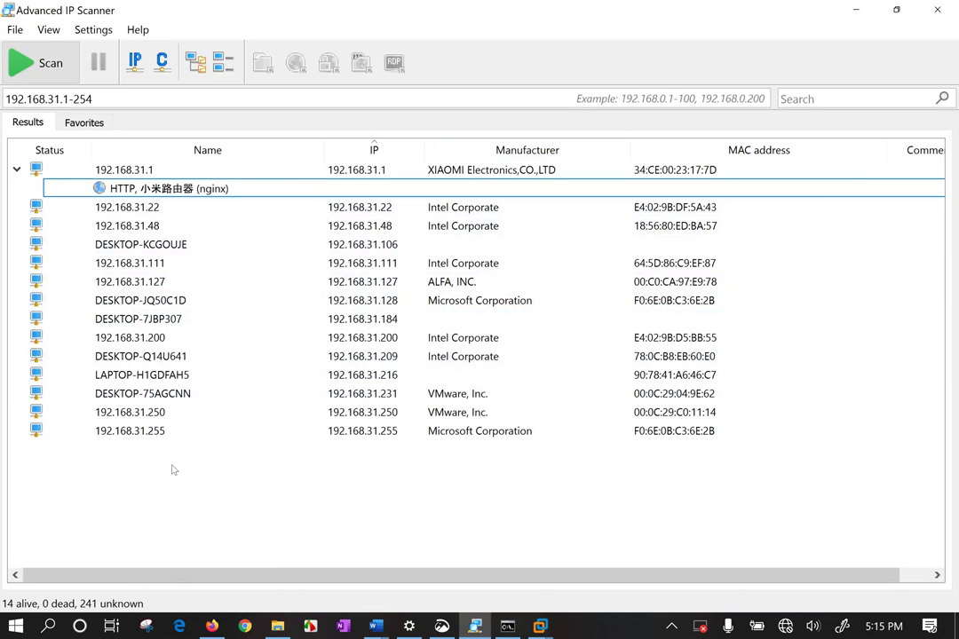
right_click(379, 397)
mouse_move(470, 445)
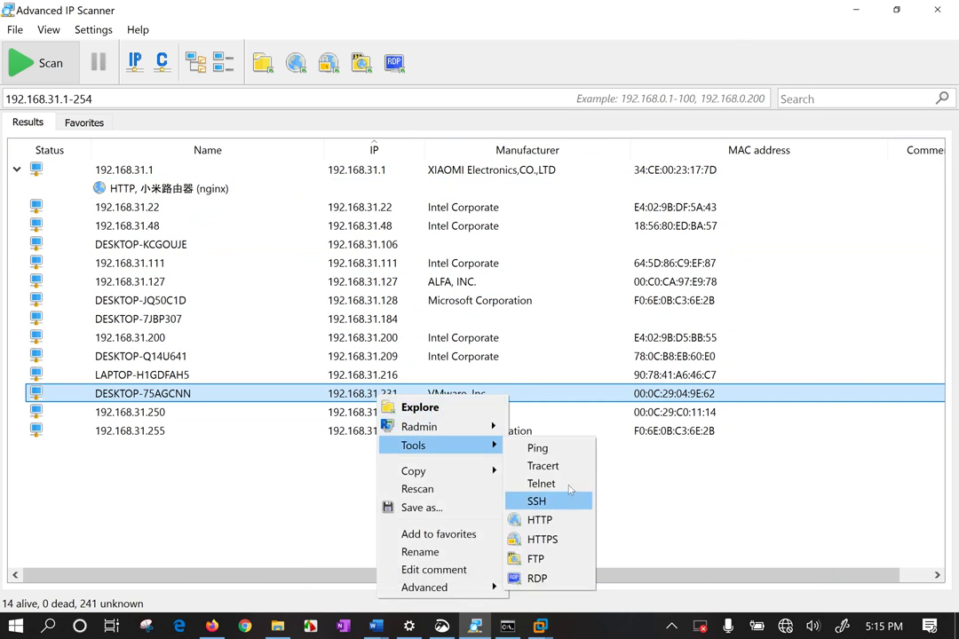
click(560, 583)
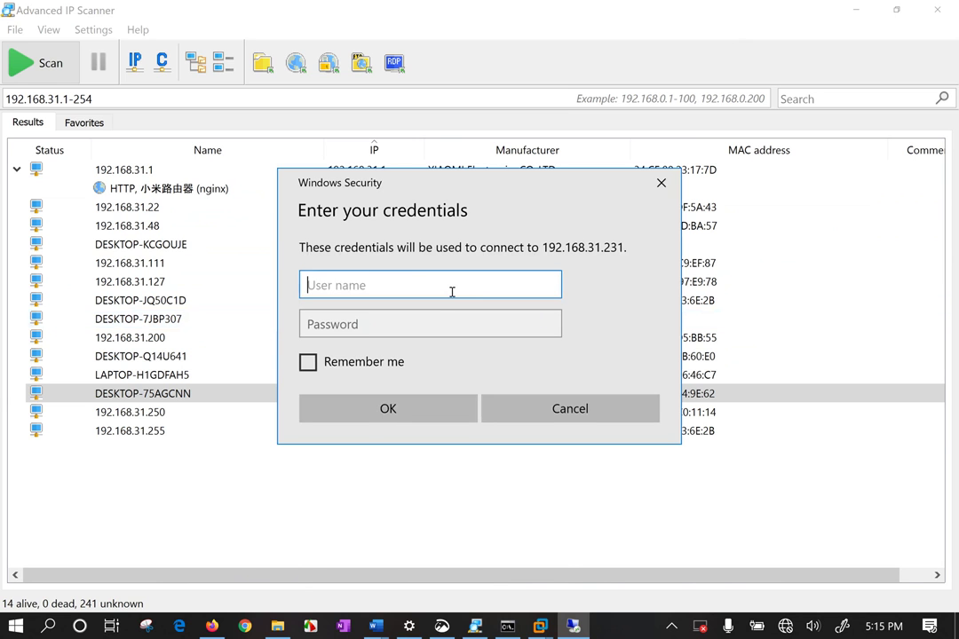
click(540, 626)
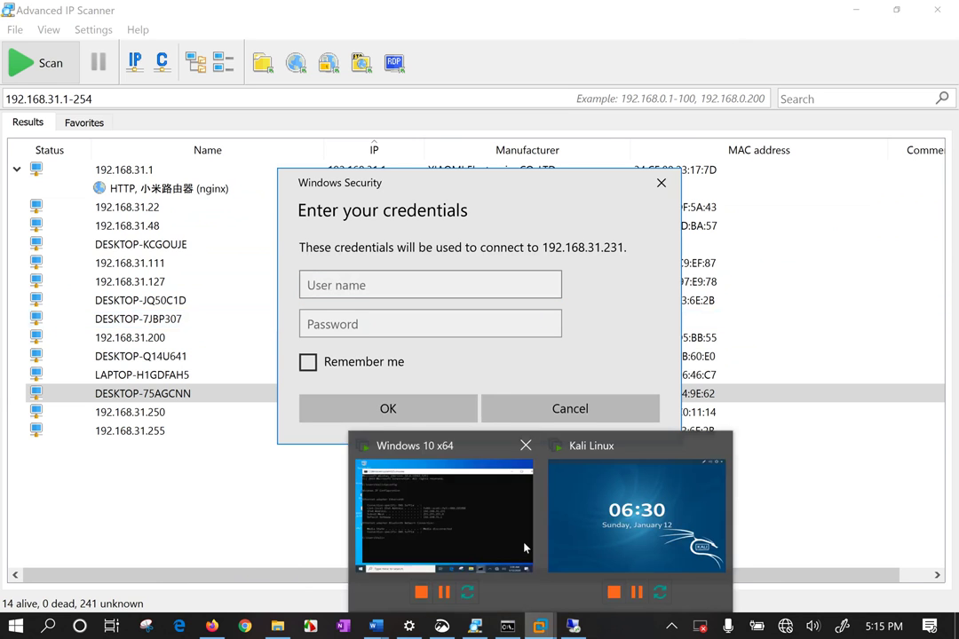
click(426, 504)
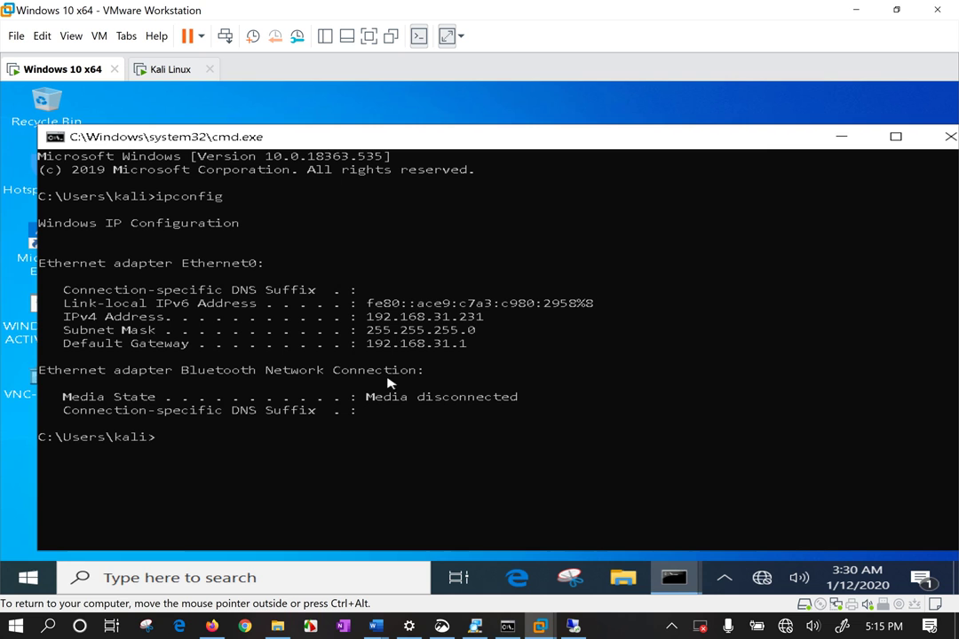
click(28, 579)
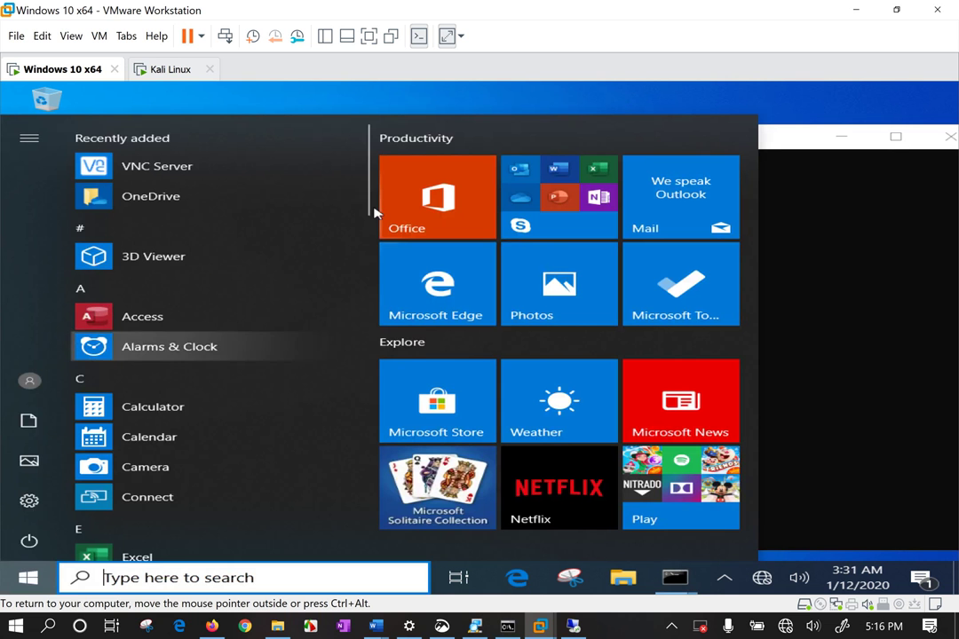
key(Escape)
click(855, 10)
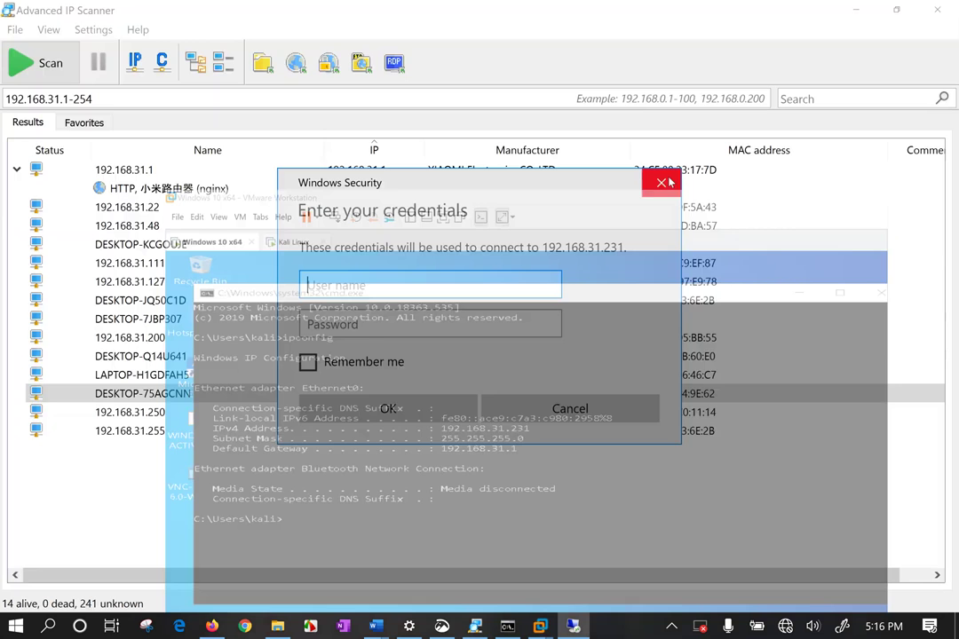
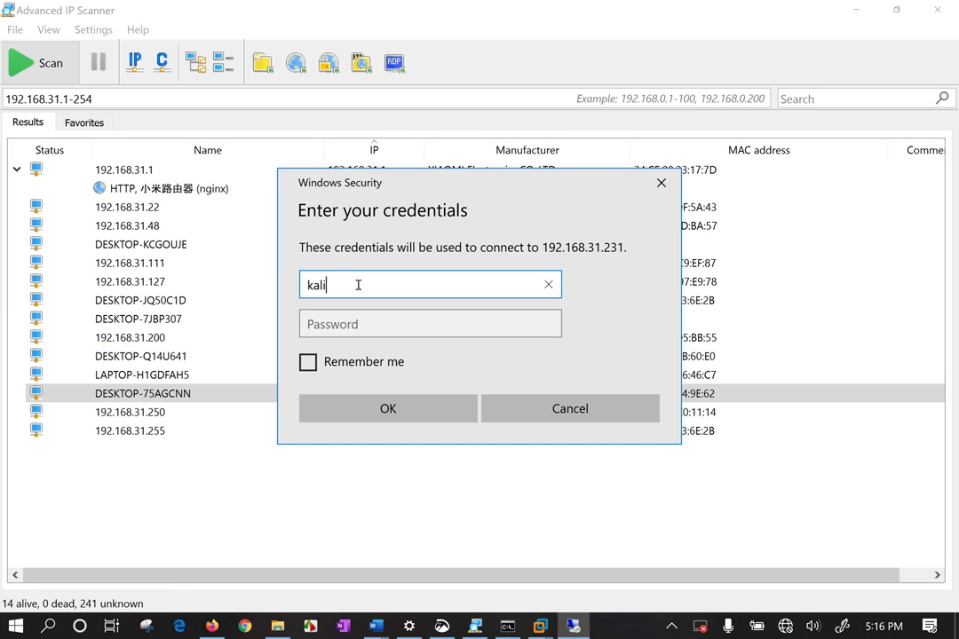
key(Tab)
key(BackSpace)
key(BackSpace)
key(BackSpace)
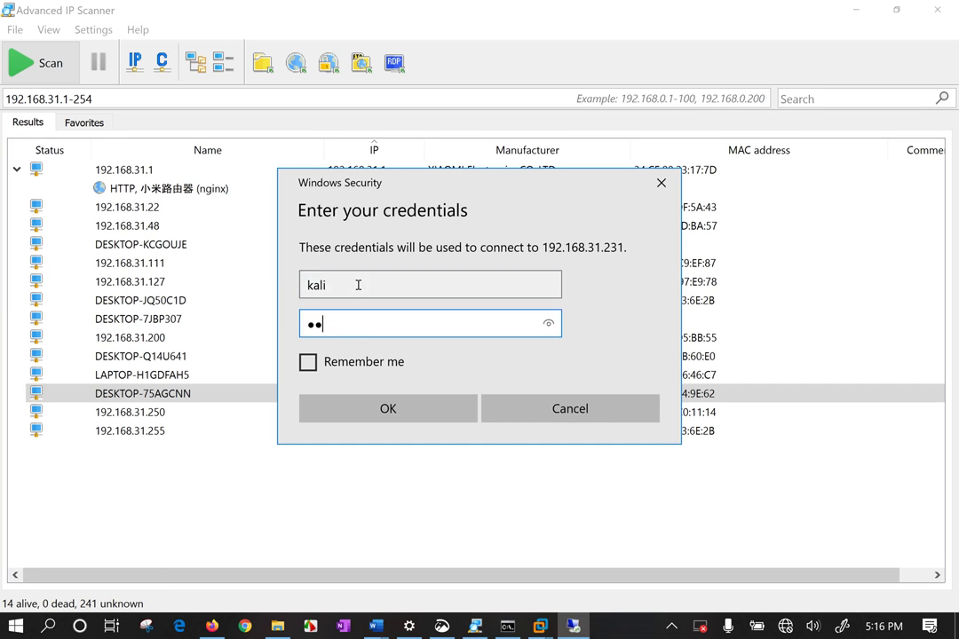
key(Return)
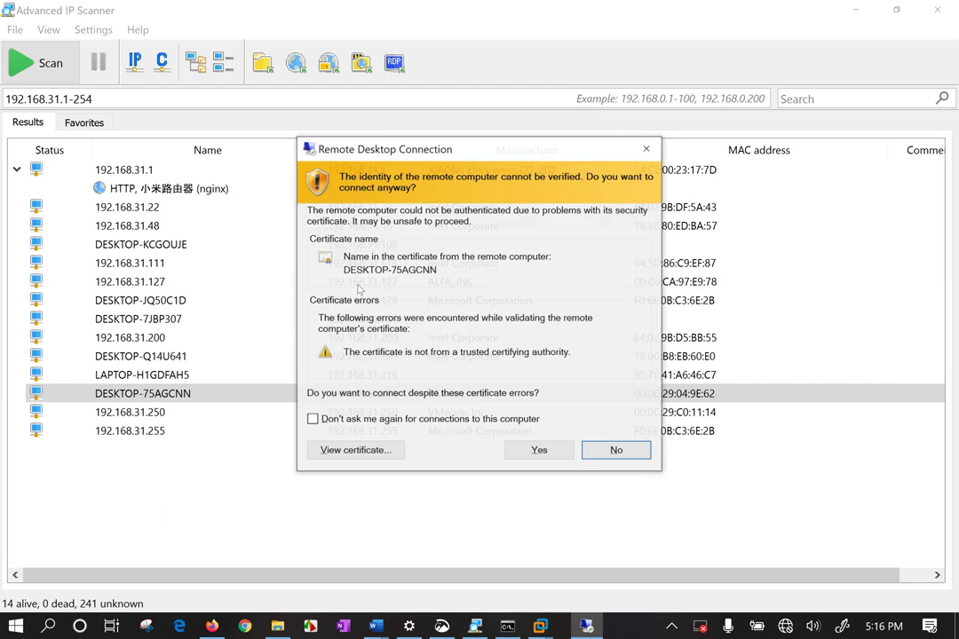
click(539, 451)
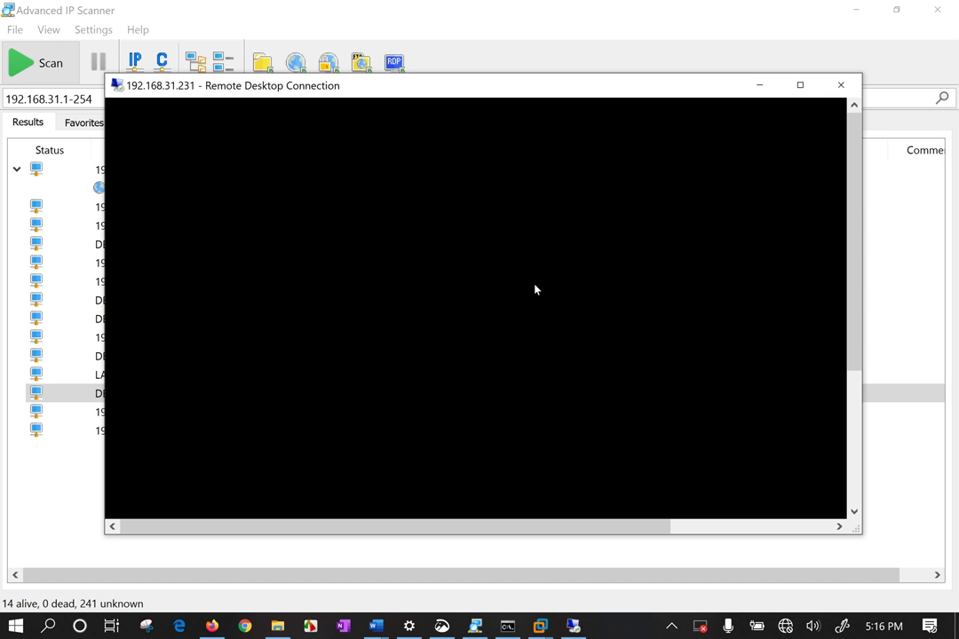
click(841, 84)
click(542, 340)
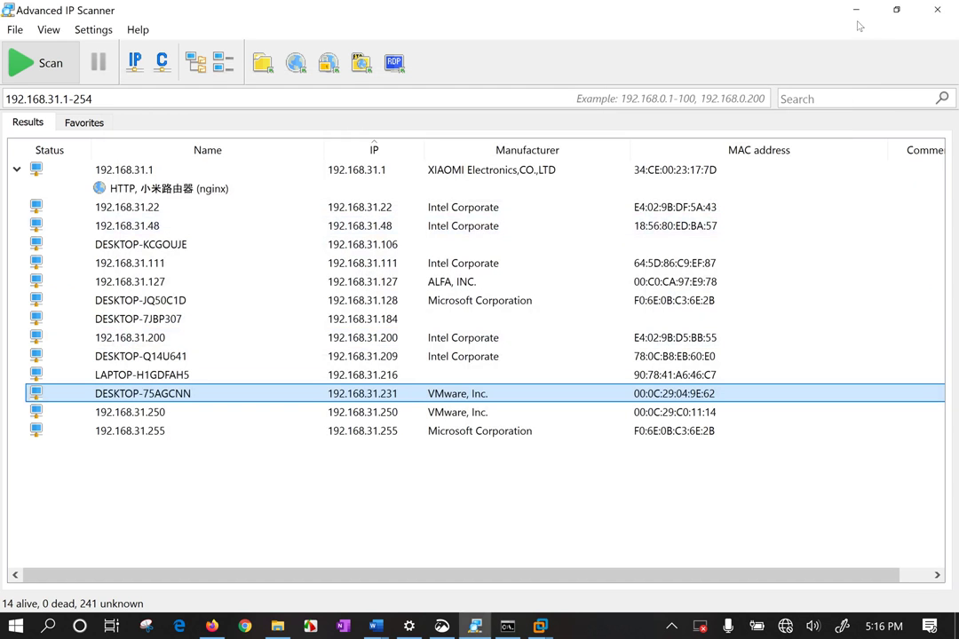
Close Advanced IP Scanner and launch Remote Desktop Connection by searching 'remote'
click(856, 11)
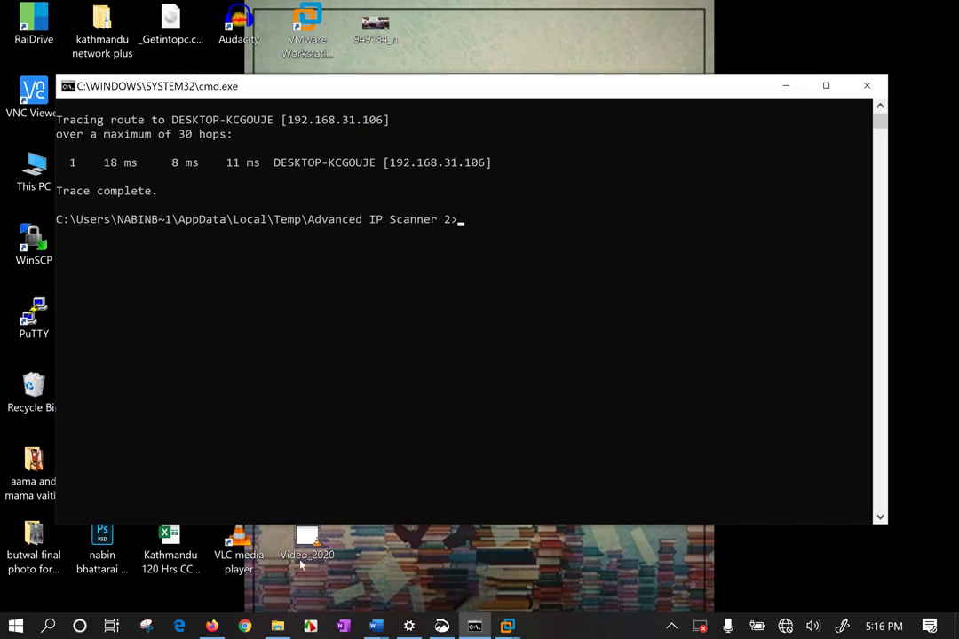
click(398, 582)
key(super)
key(super)
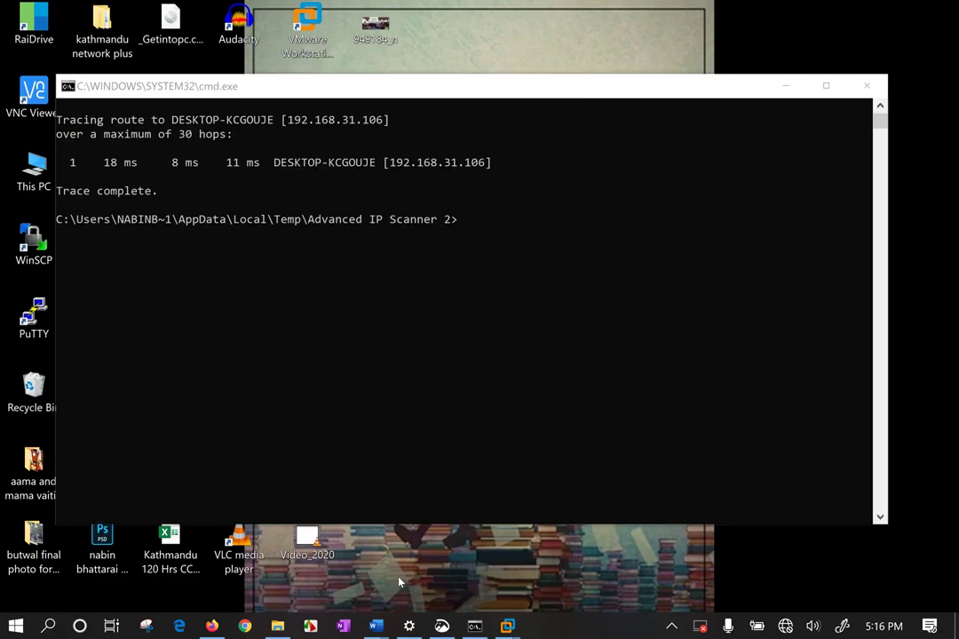
key(super)
text(remote)
click(231, 161)
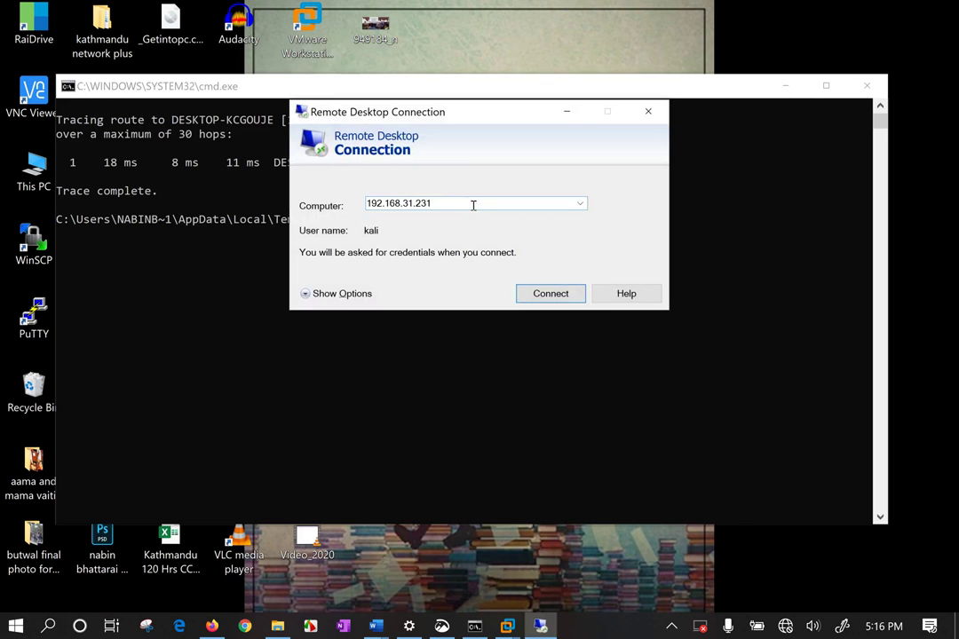
Start connecting to 192.168.31.231 and bring the Windows 10 VM's lock screen forward
click(550, 296)
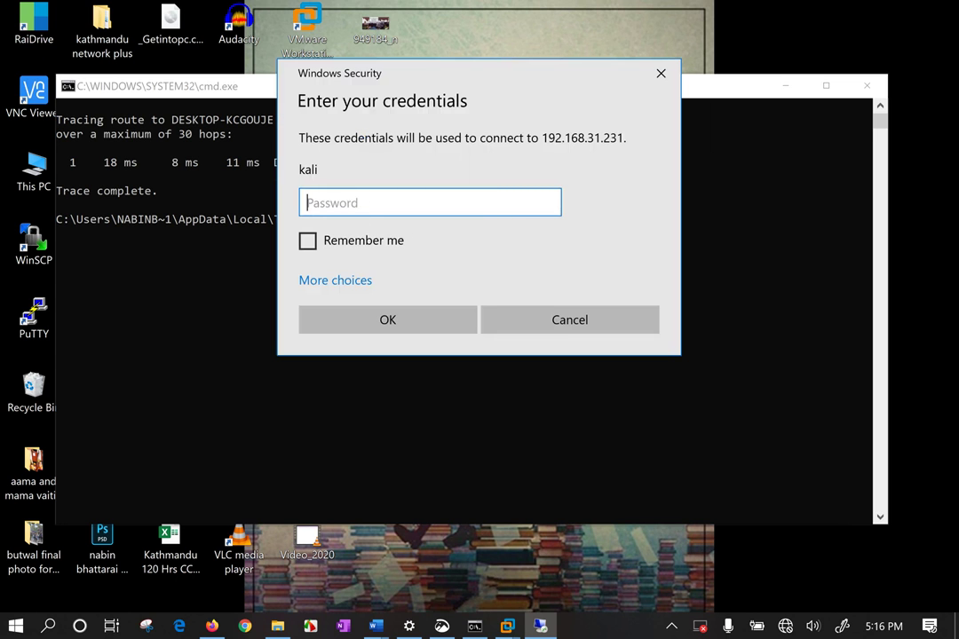
click(507, 626)
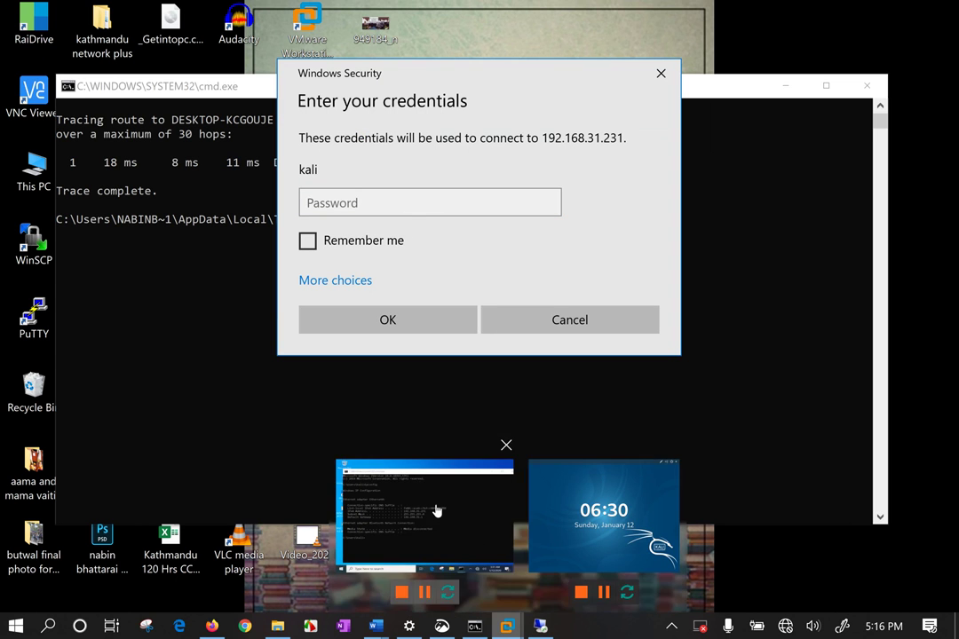
click(437, 512)
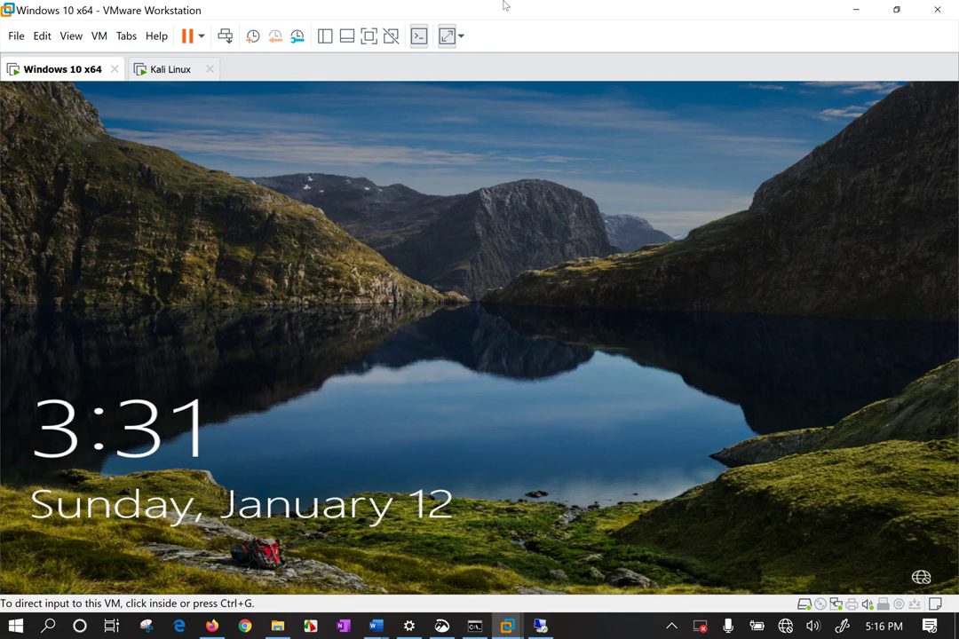
Unlock the Windows 10 VM with its account password to show the ipconfig output again
click(509, 357)
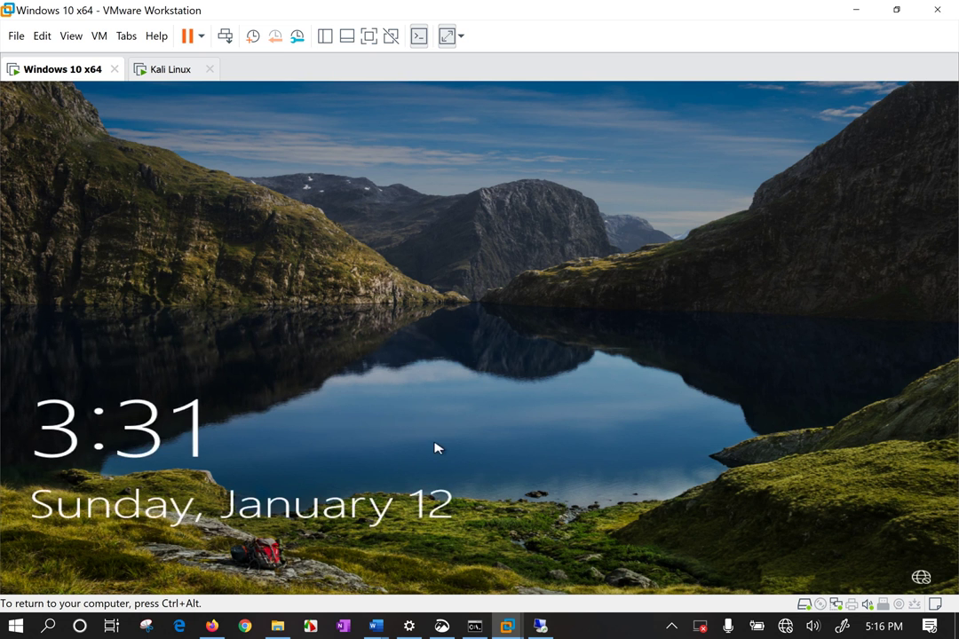
click(573, 87)
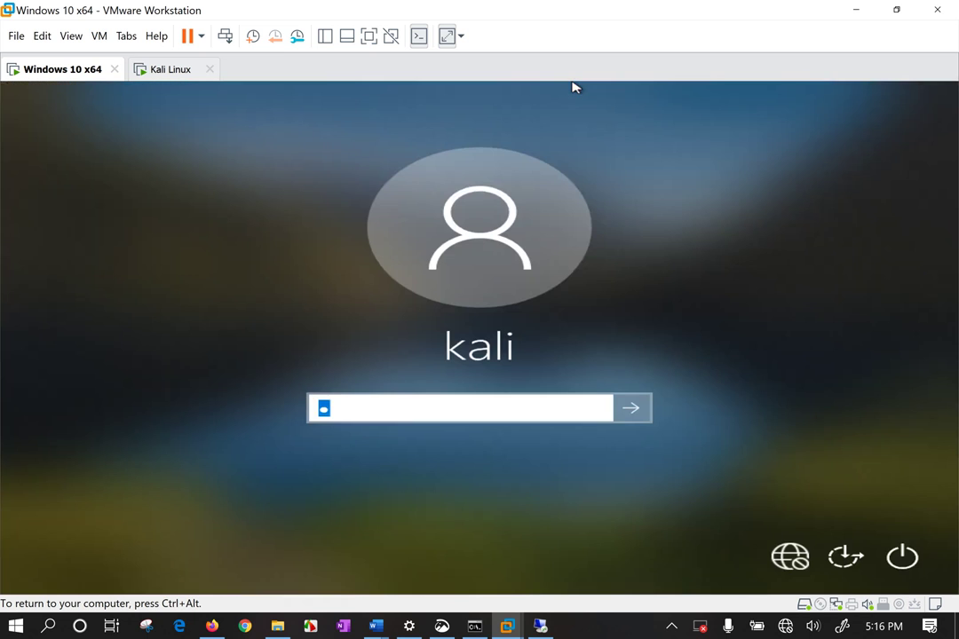
text(password)
key(Return)
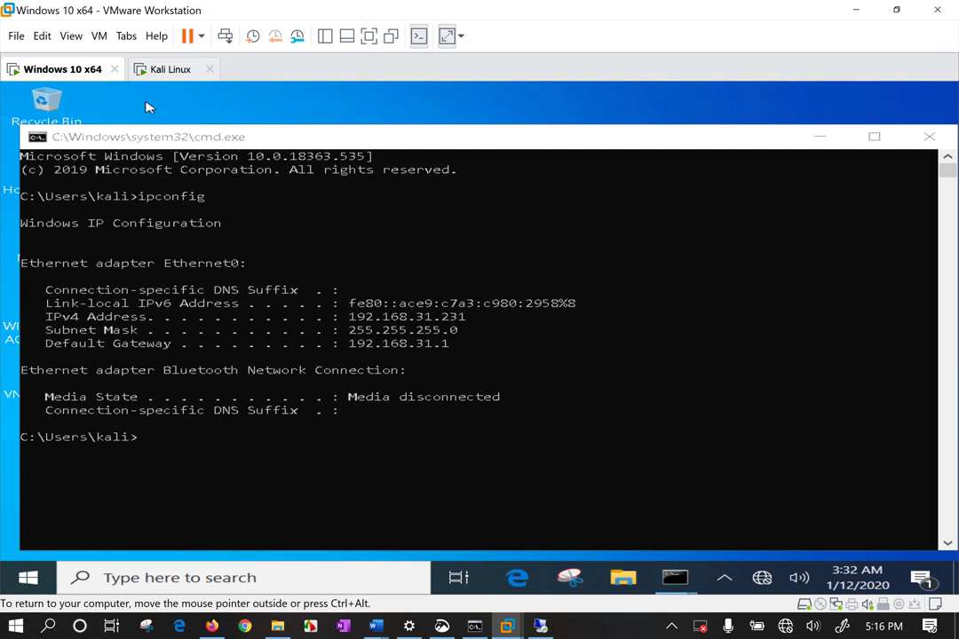
Turn on 'Allow remote connections to this computer' in the VM's System Properties
key(super+e)
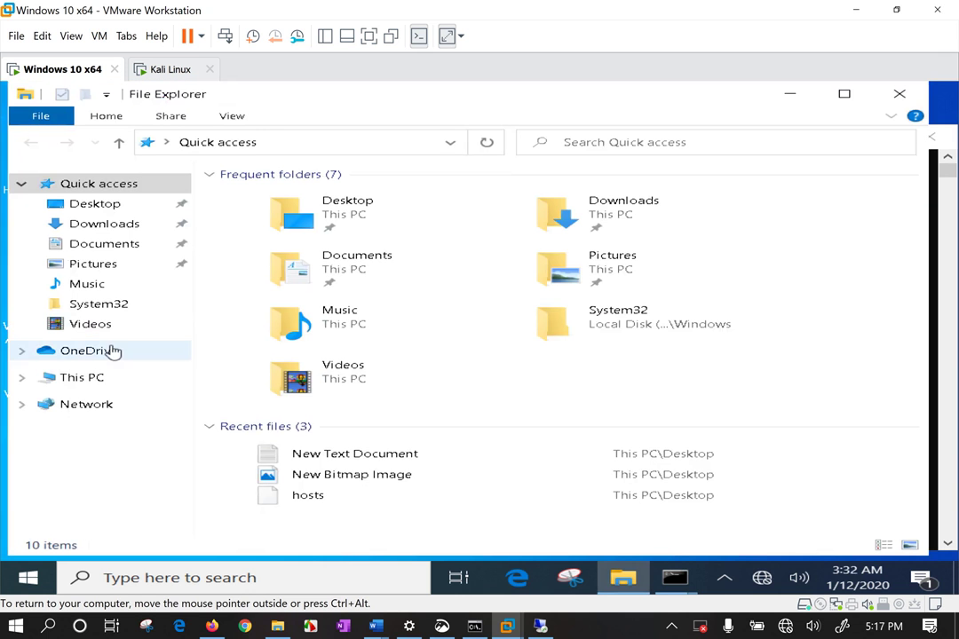
click(85, 377)
right_click(85, 382)
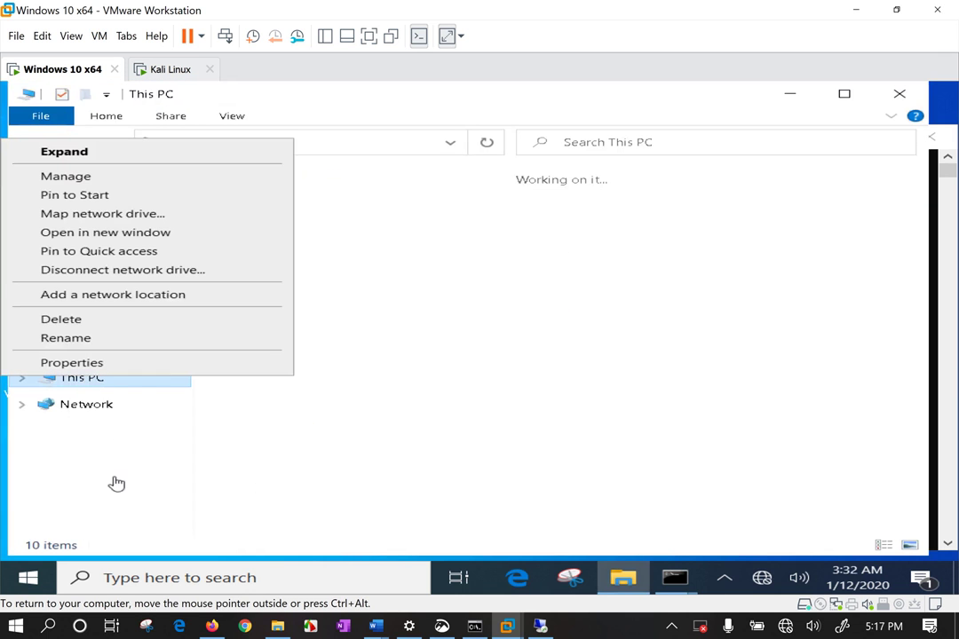
click(142, 364)
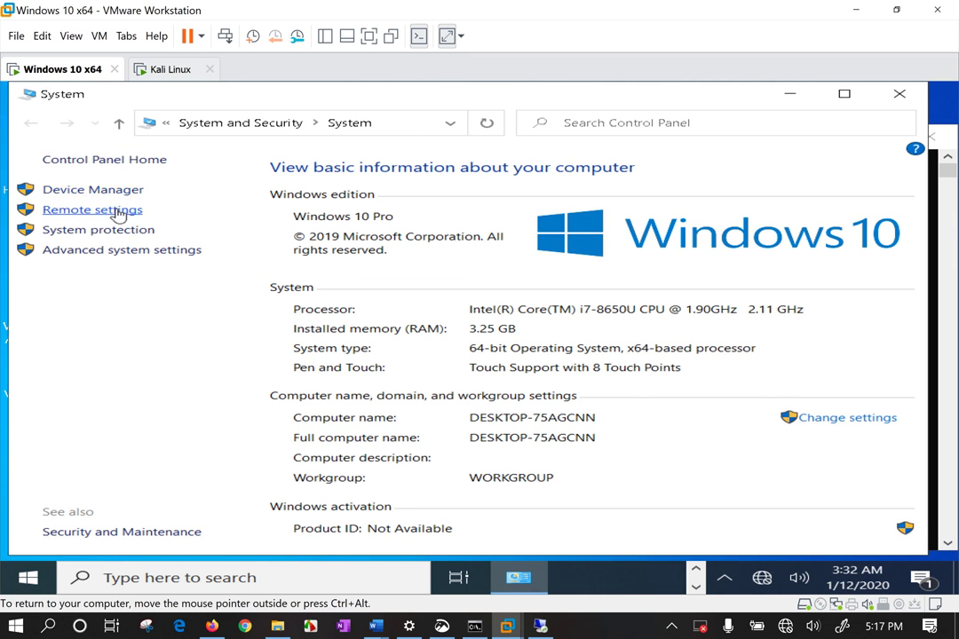
click(118, 211)
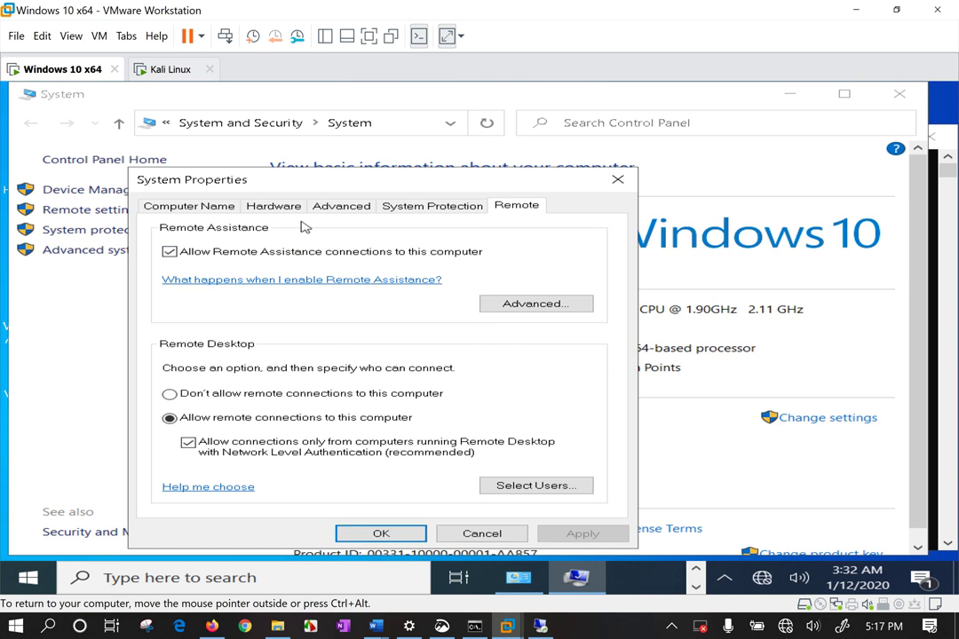
click(211, 428)
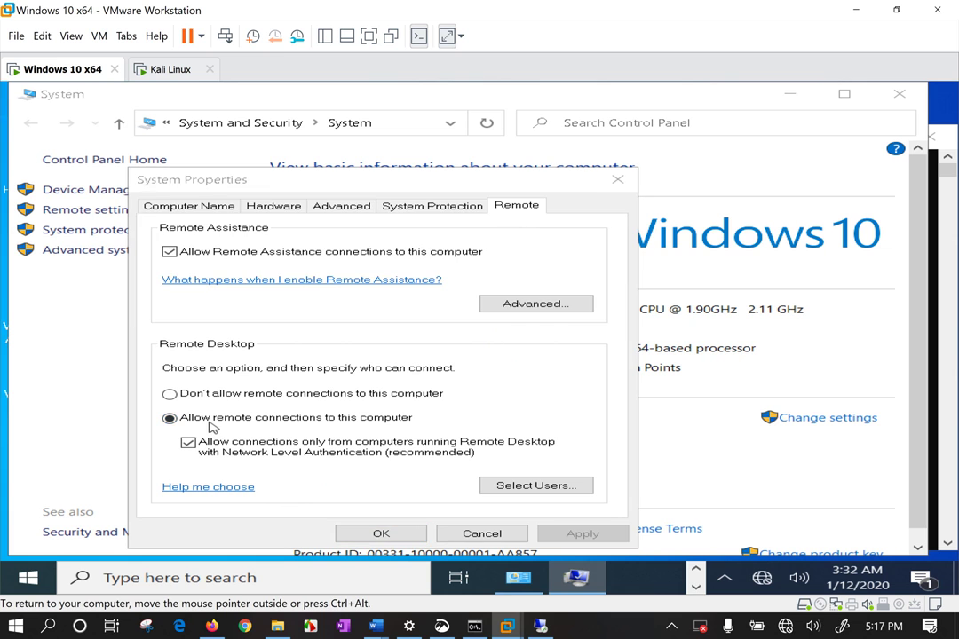
click(377, 308)
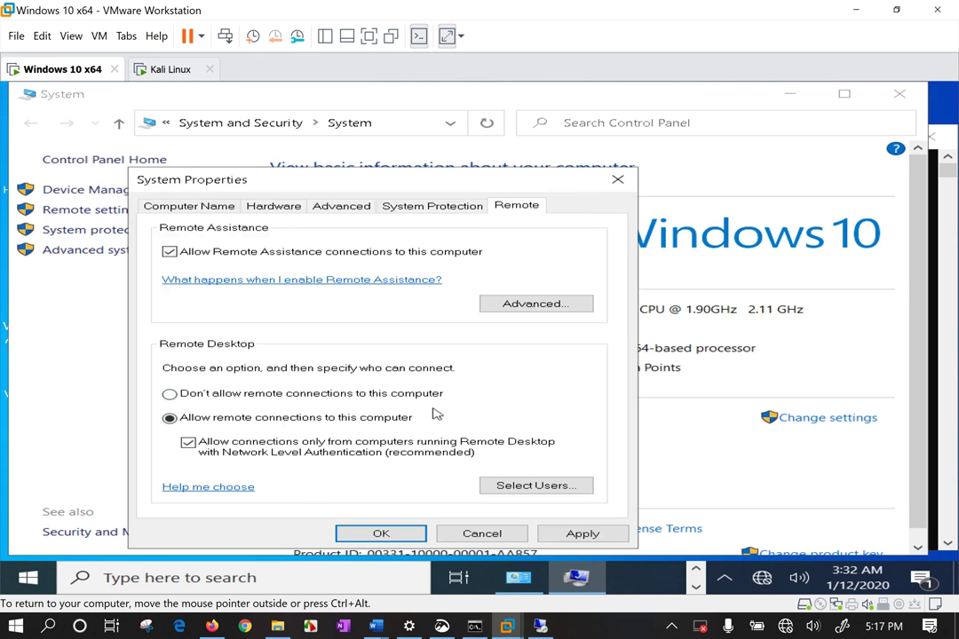
Apply the VM's remote settings and submit the account password in Remote Desktop Connection
click(579, 532)
click(382, 530)
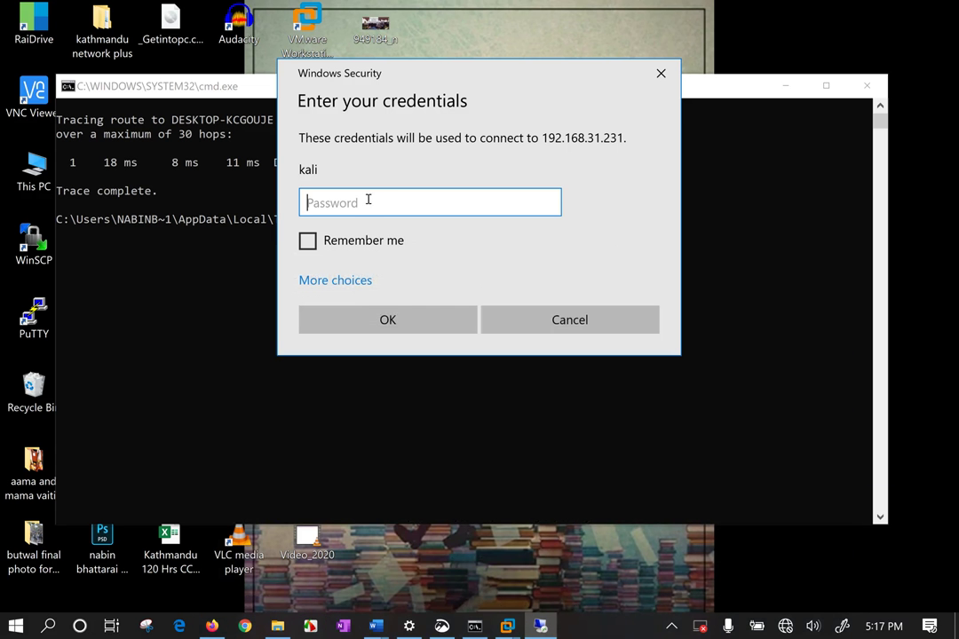
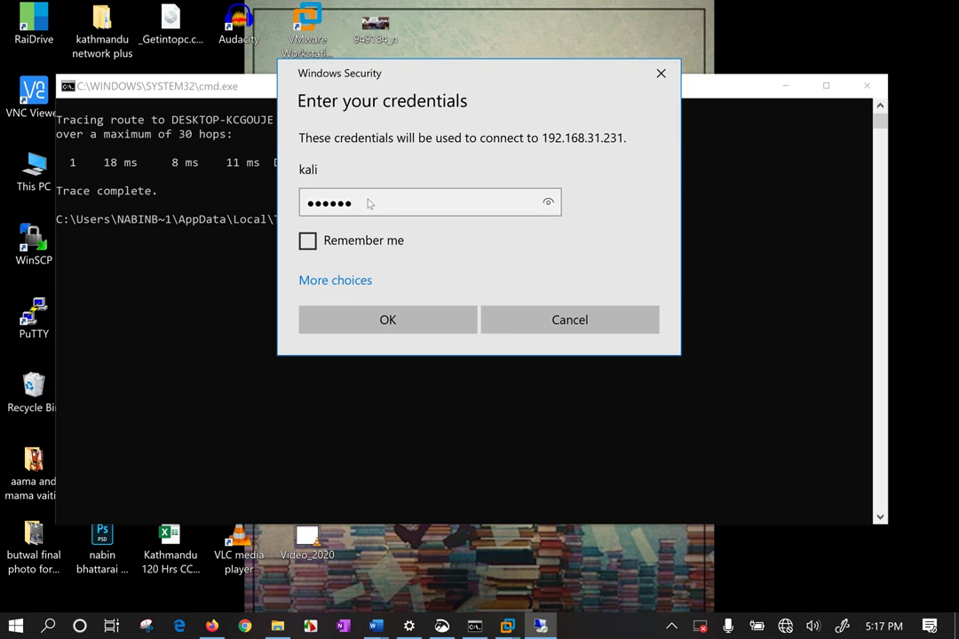
key(Return)
Trust the certificate permanently and connect to 192.168.31.231
click(312, 320)
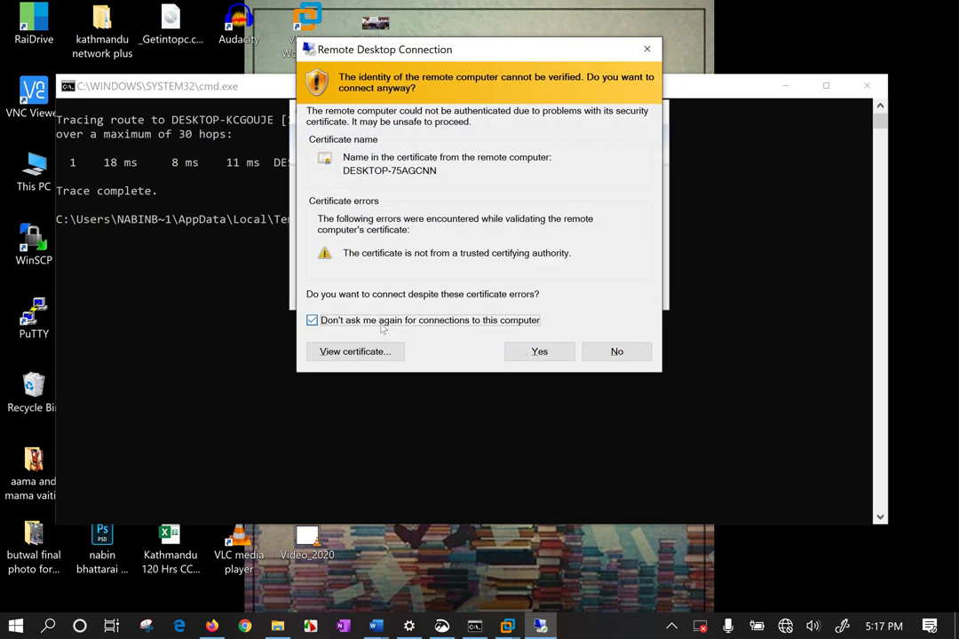
click(539, 351)
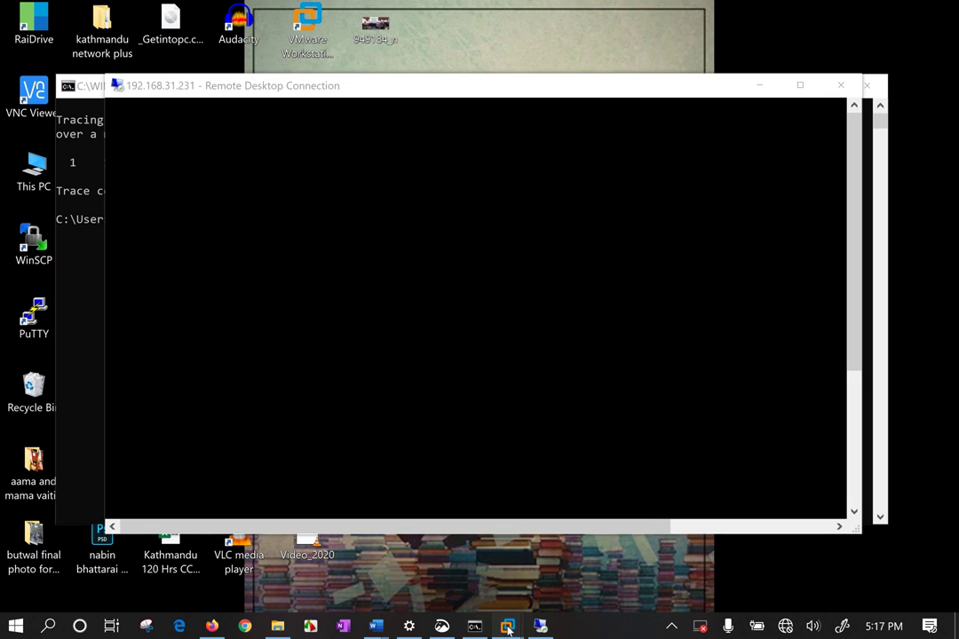
mouse_move(508, 627)
click(437, 497)
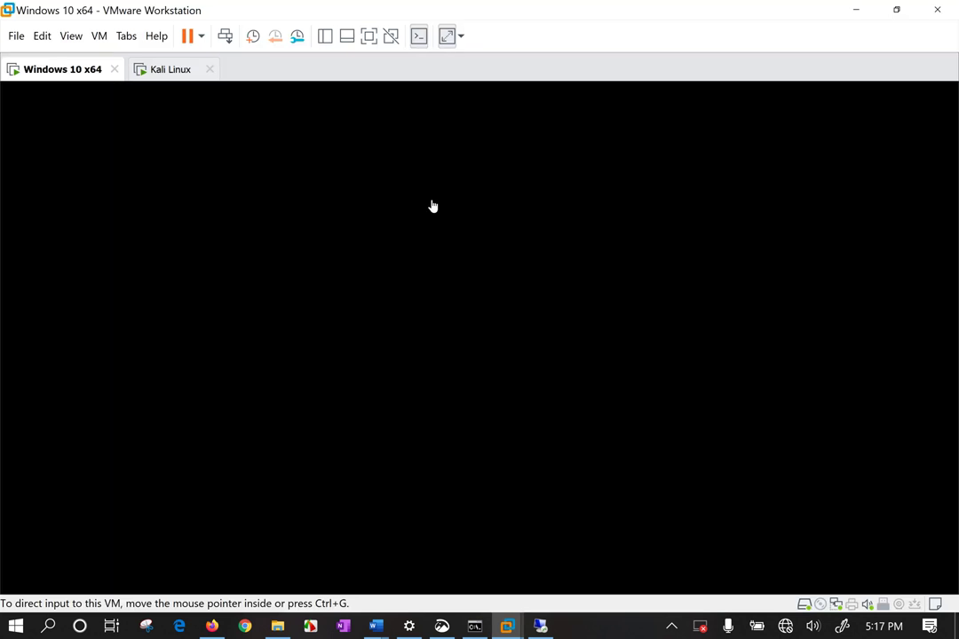
click(441, 334)
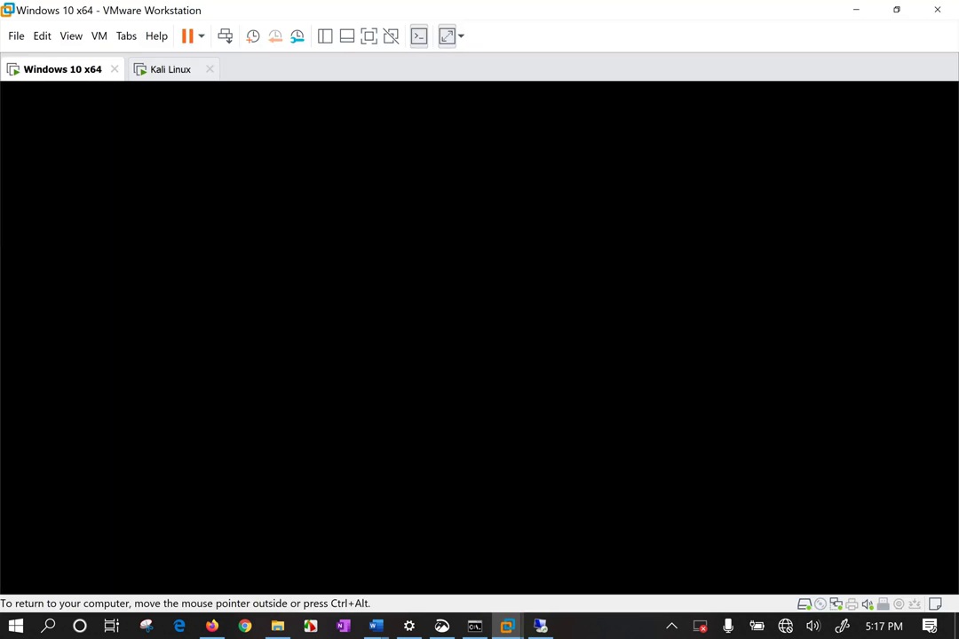
key(ctrl+alt)
click(188, 312)
key(ctrl+alt)
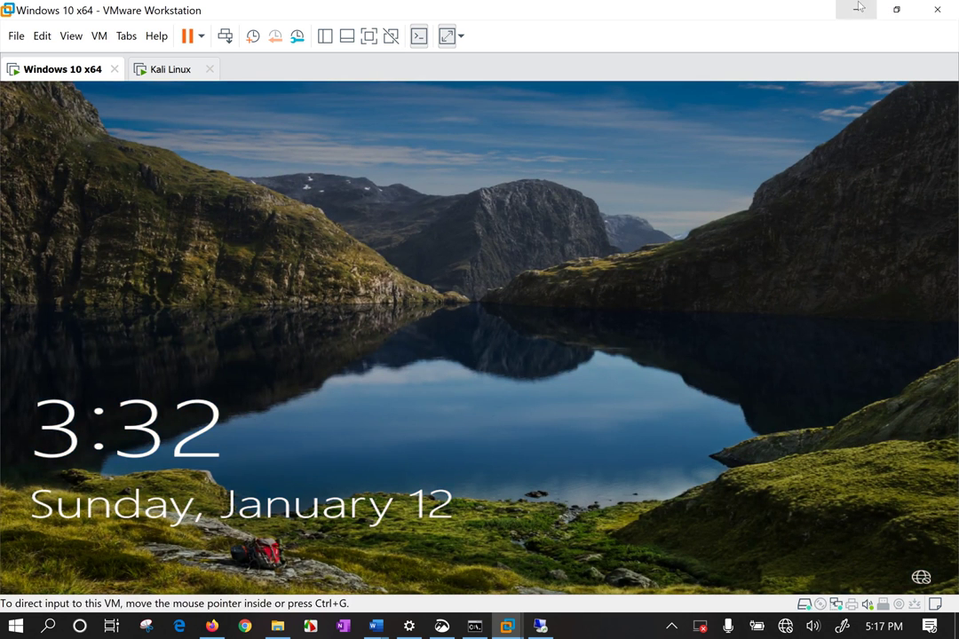
click(858, 8)
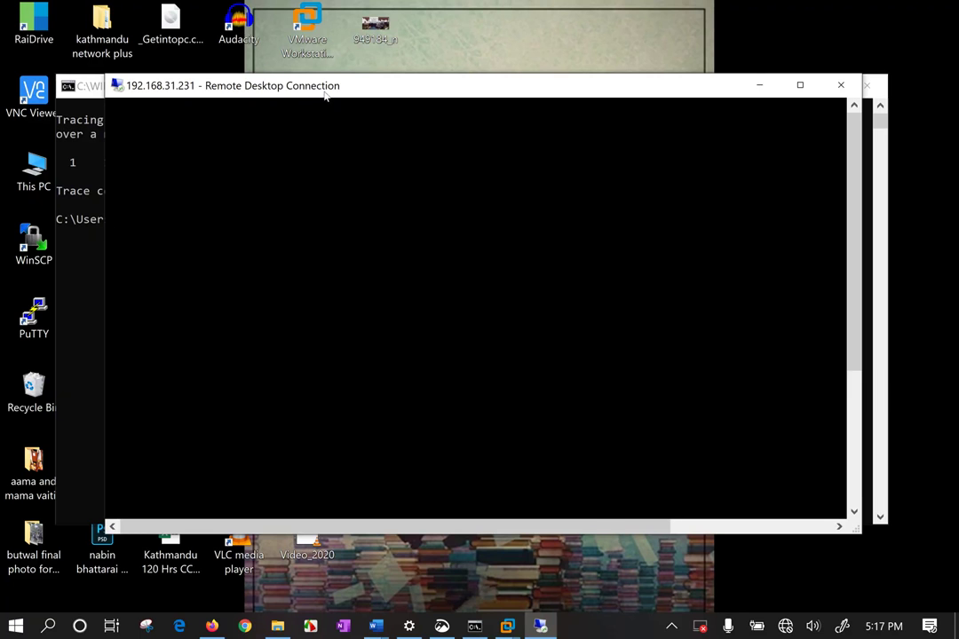
Disconnect the 192.168.31.231 Remote Desktop session and close the cmd.exe window
drag(325, 95, 286, 110)
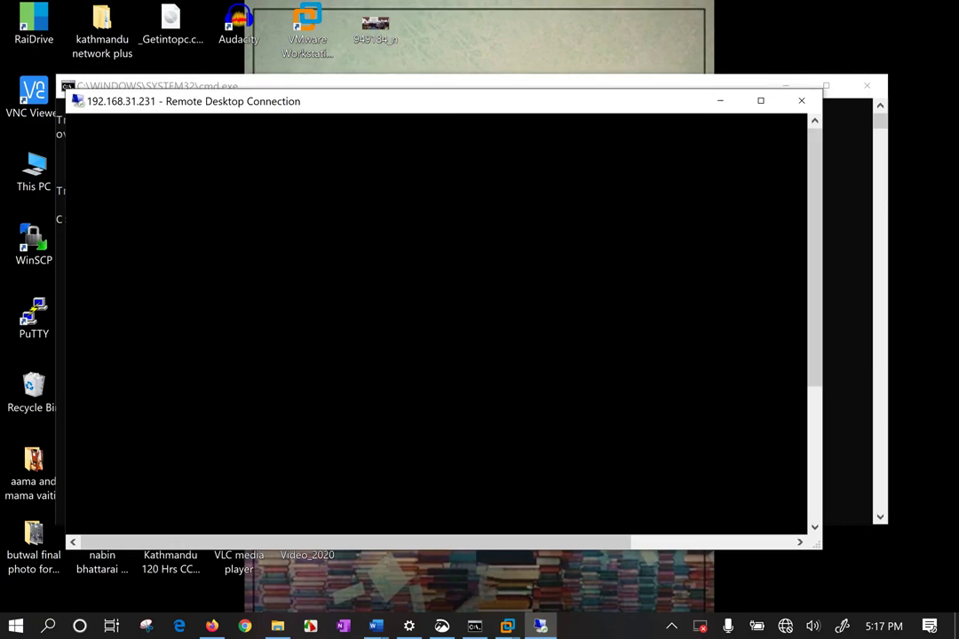
click(812, 102)
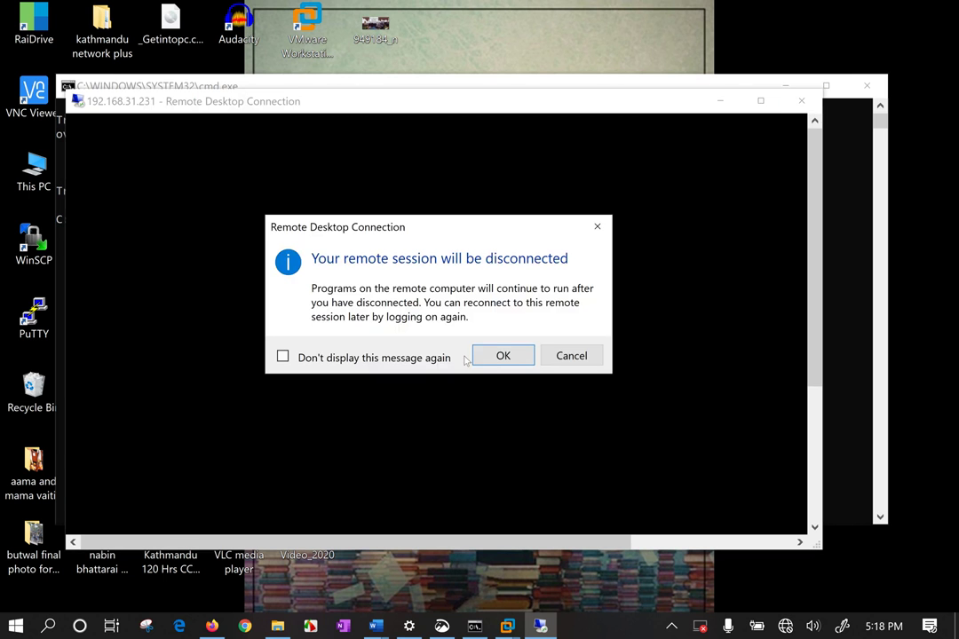
click(508, 356)
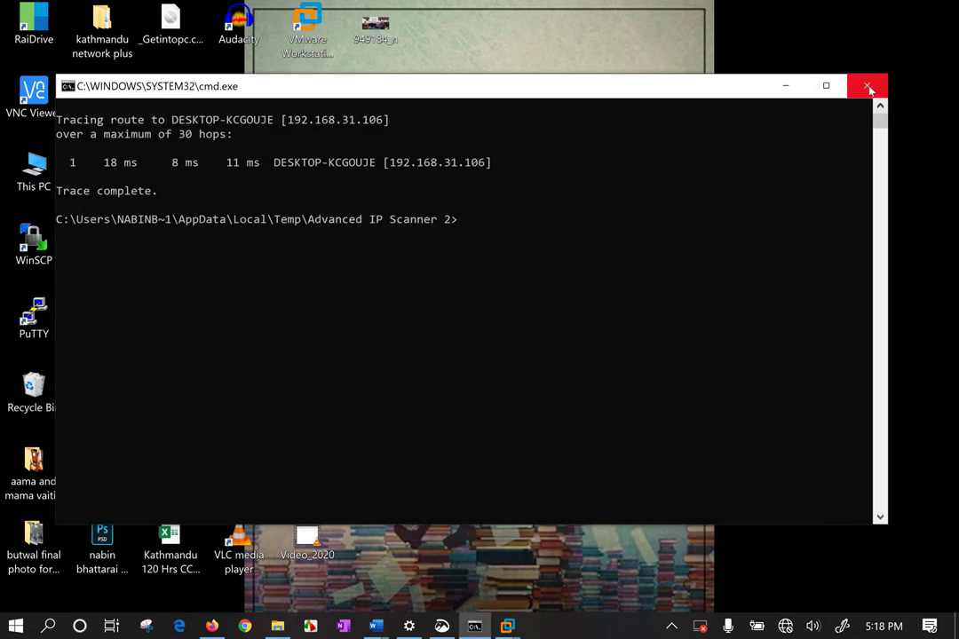
click(867, 85)
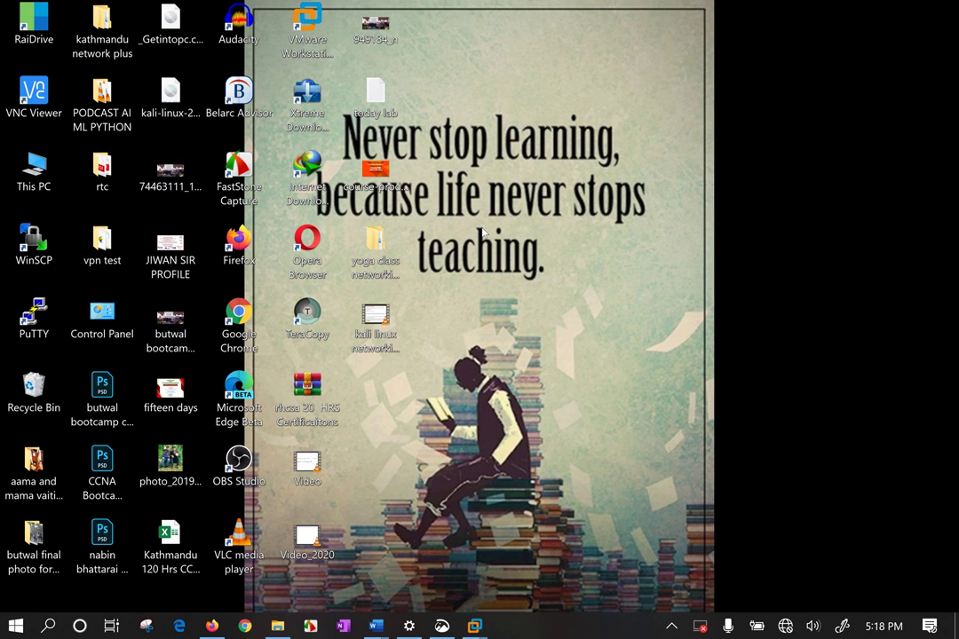
Open the host's Remote settings from This PC > Properties, showing remote connections allowed
right_click(34, 176)
click(53, 384)
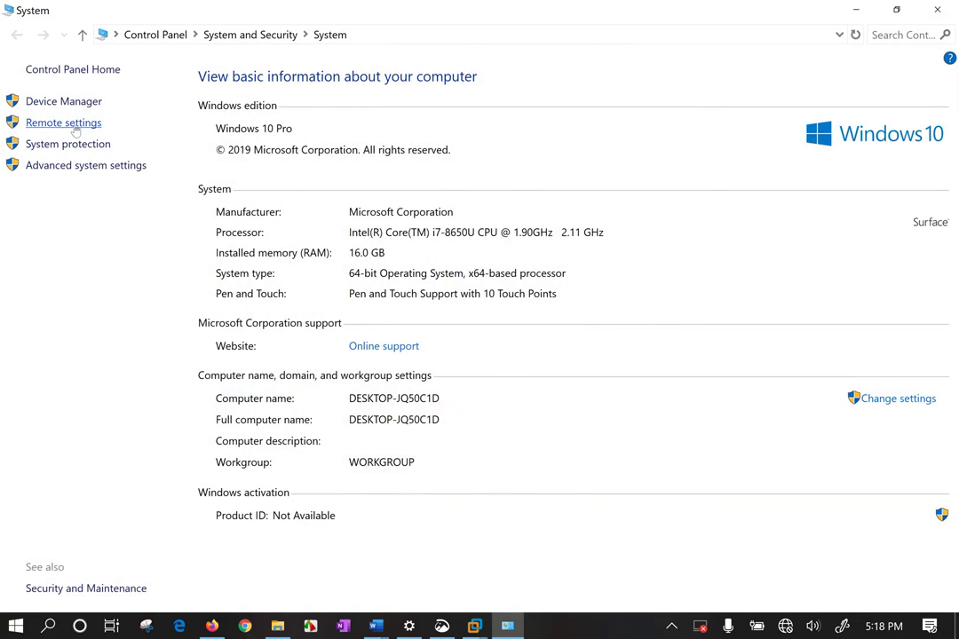
click(64, 121)
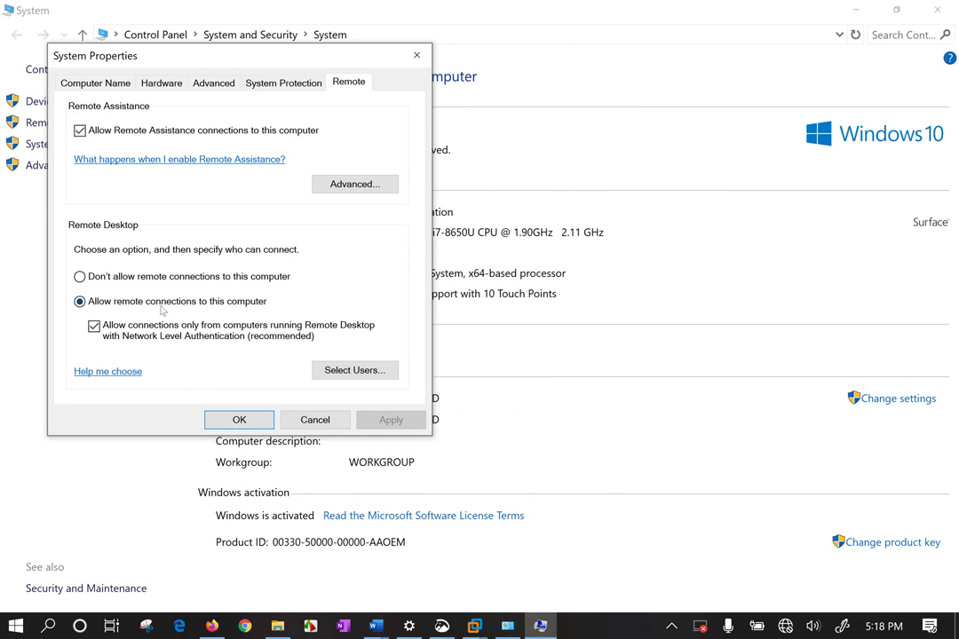
click(240, 420)
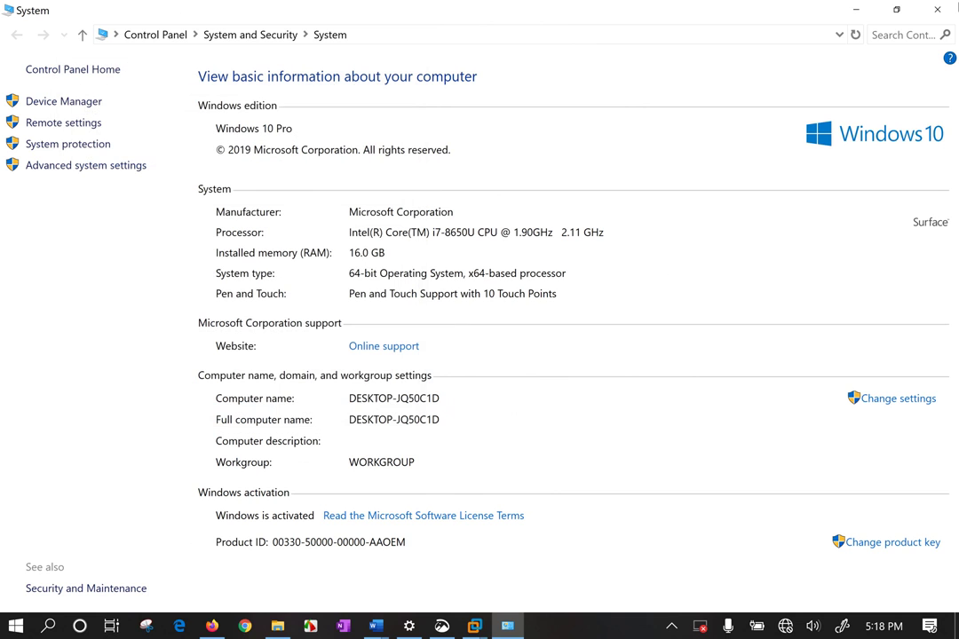
click(63, 123)
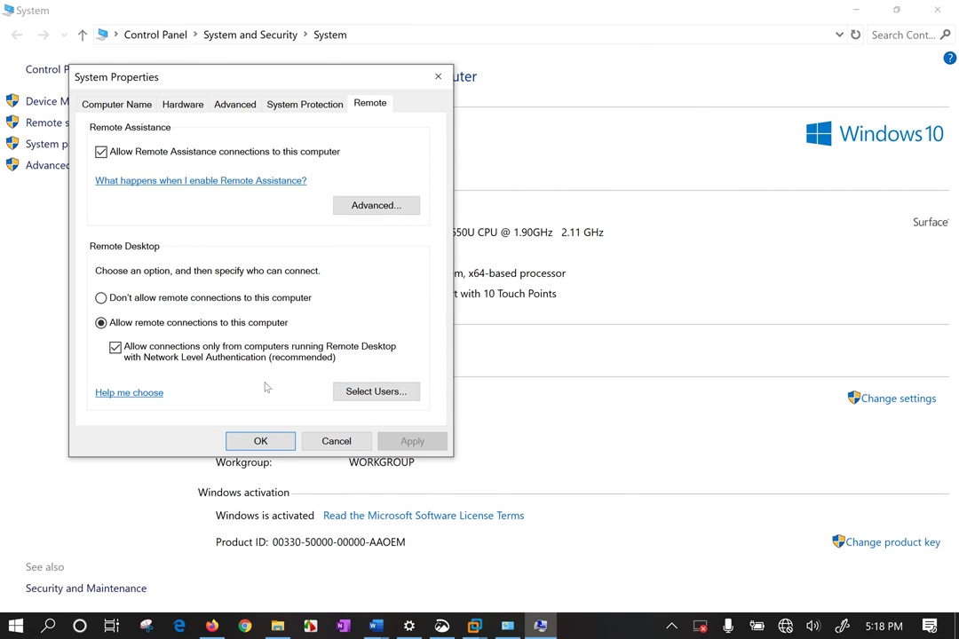
List all host users and groups from Remote Desktop Users > Add > Advanced > Find Now
click(377, 390)
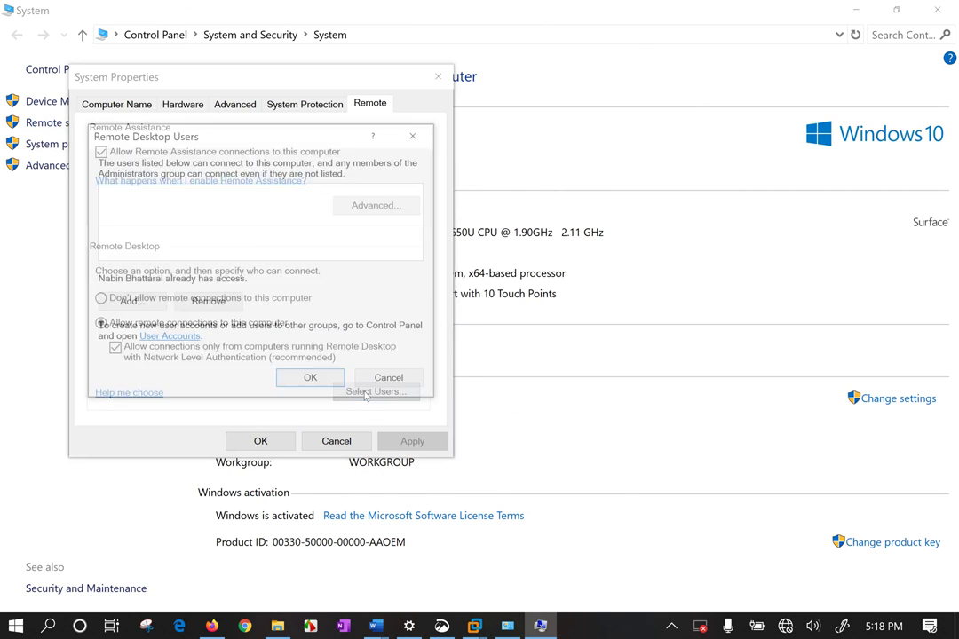
click(130, 303)
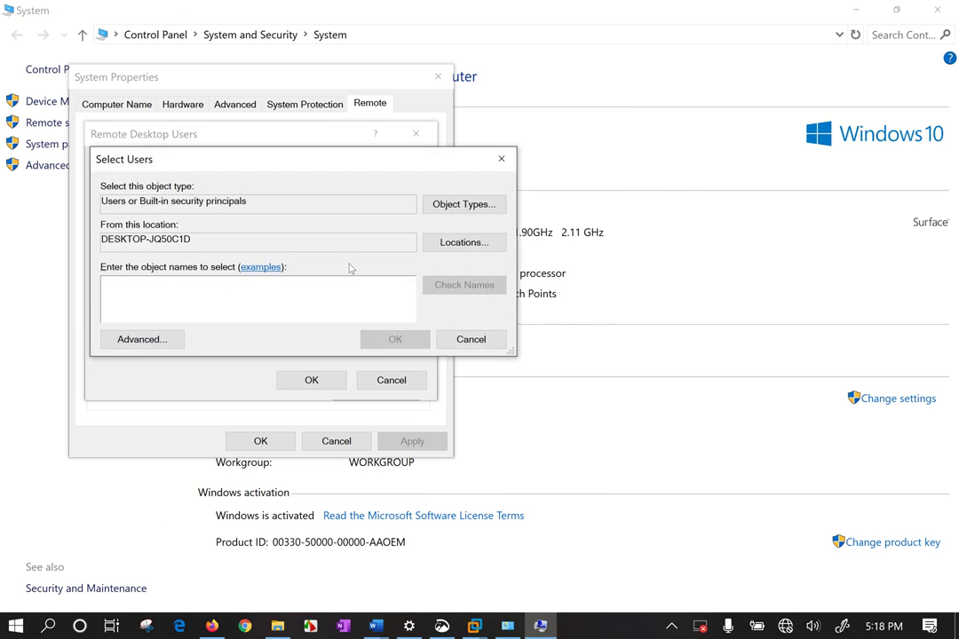
click(178, 339)
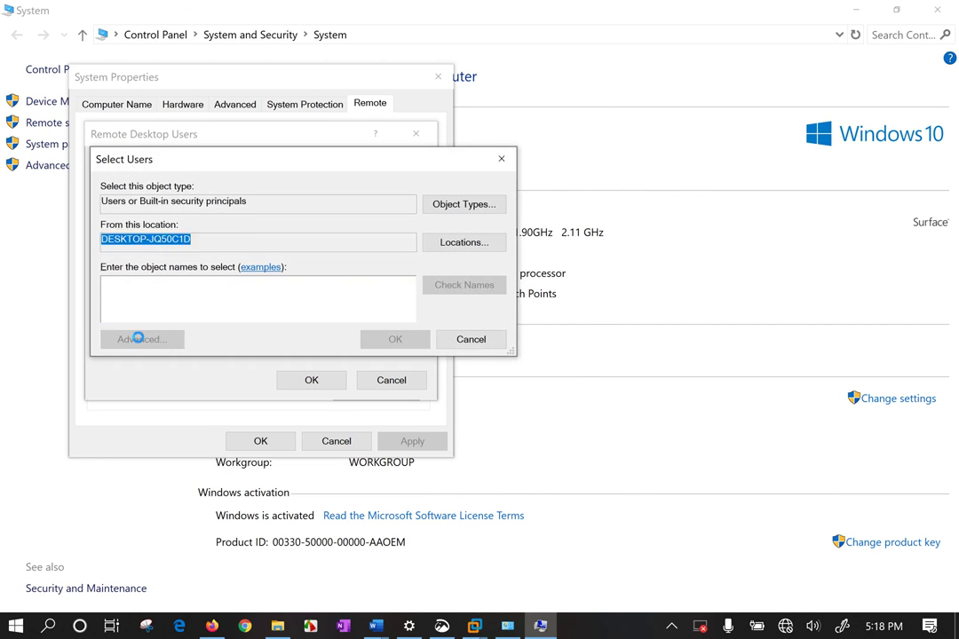
click(529, 290)
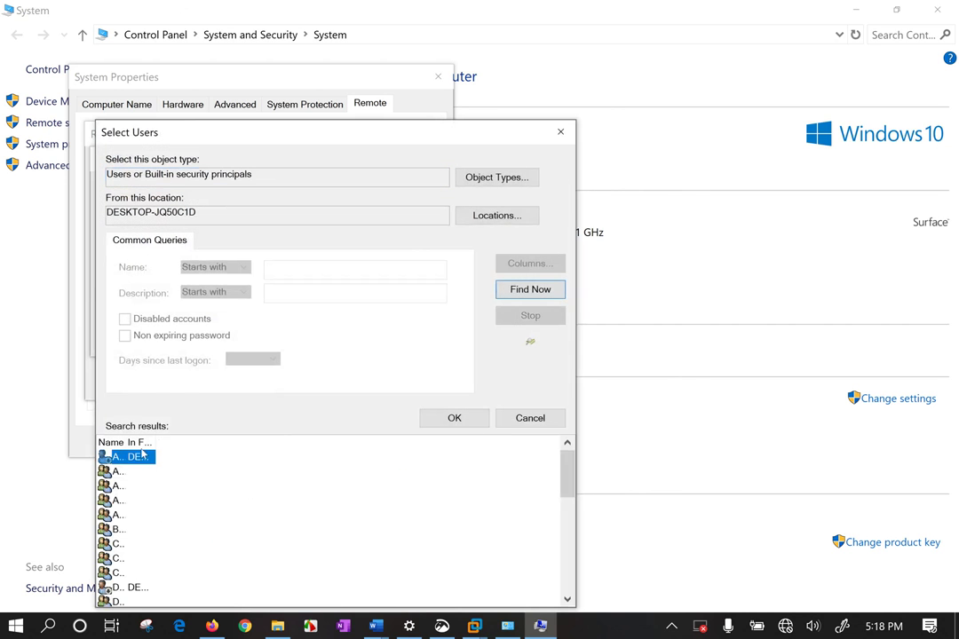
drag(156, 441, 404, 442)
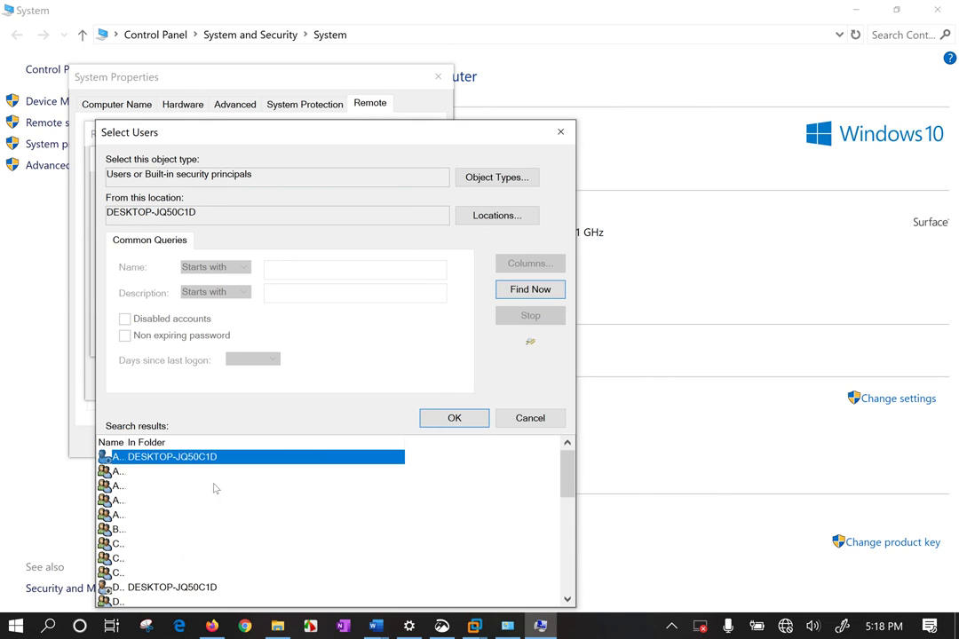
scroll(218, 493, down, 10)
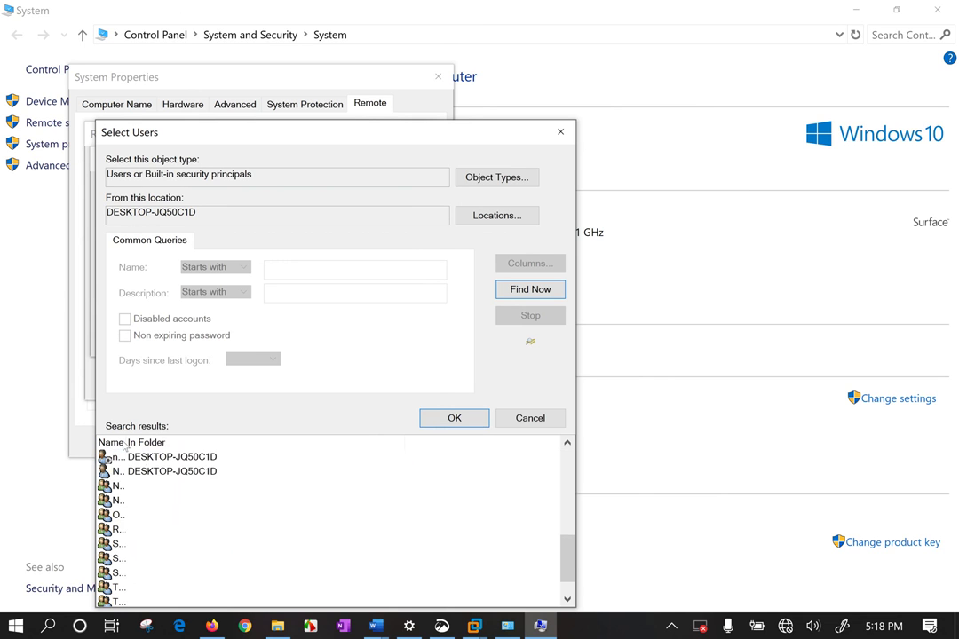
drag(125, 442, 317, 442)
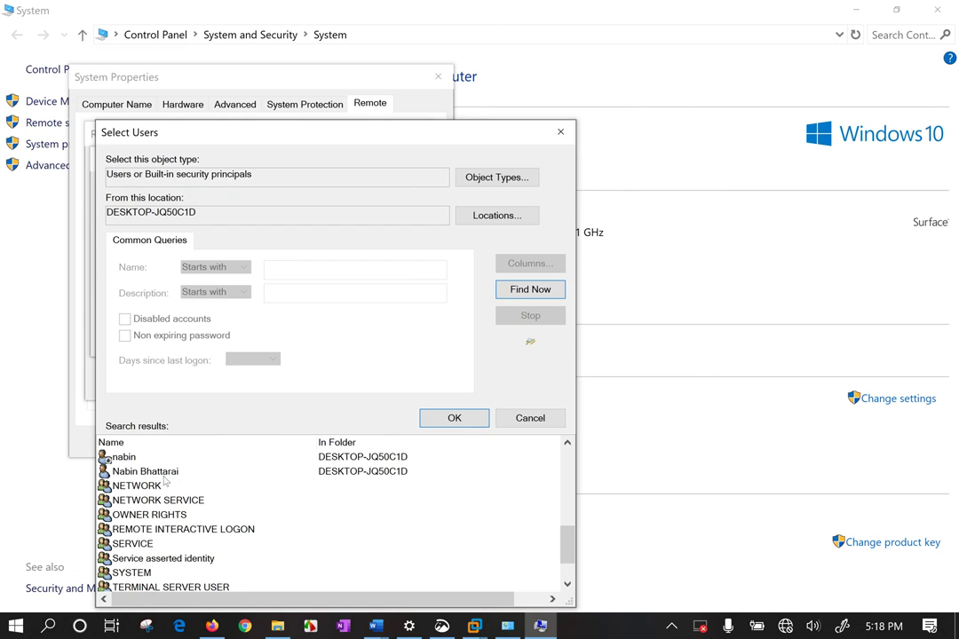
Select the host's own account, confirm all dialogs, and close the System window
double_click(160, 472)
click(390, 338)
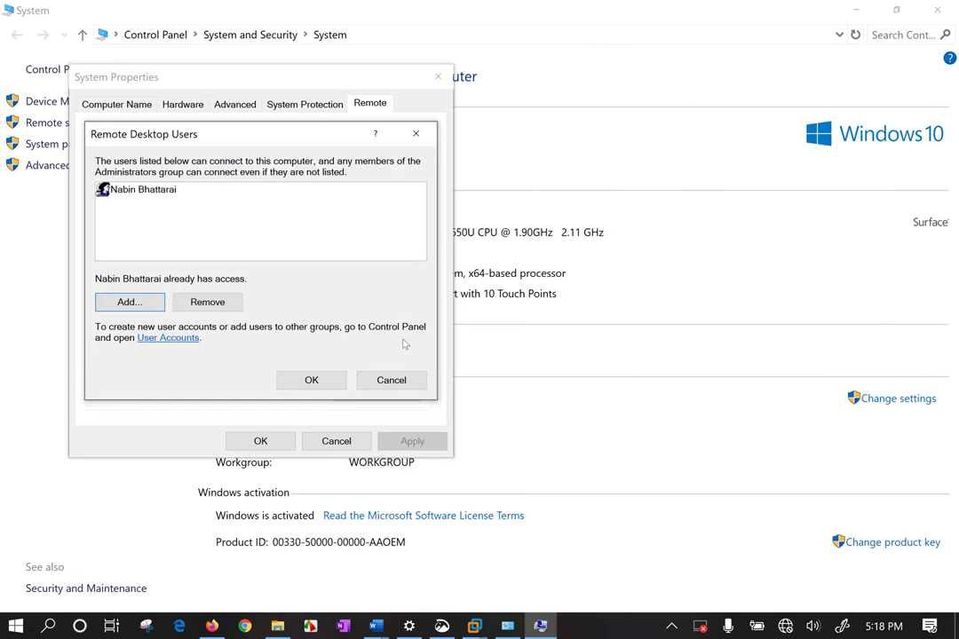
click(312, 380)
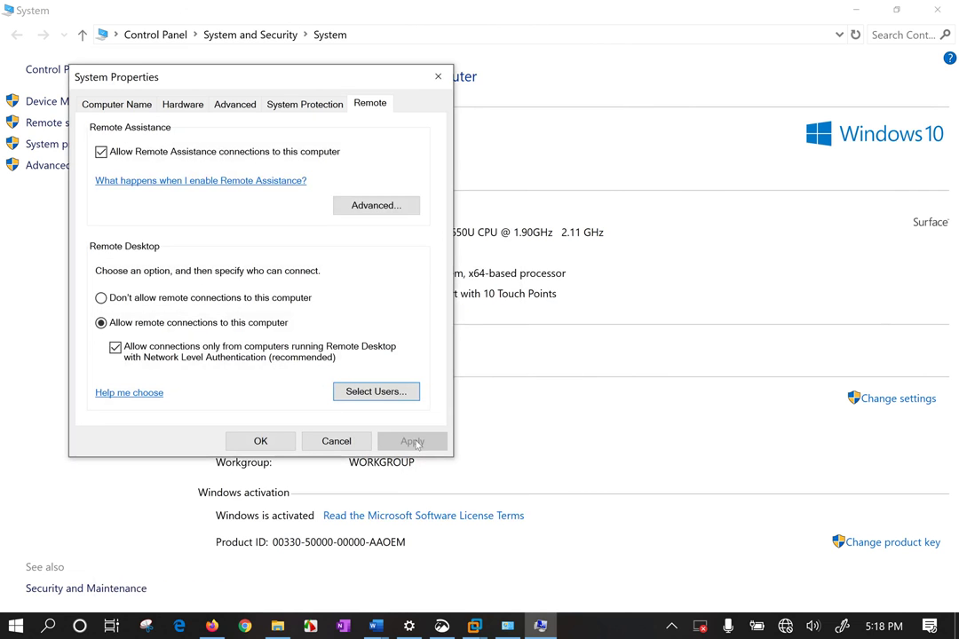
click(261, 440)
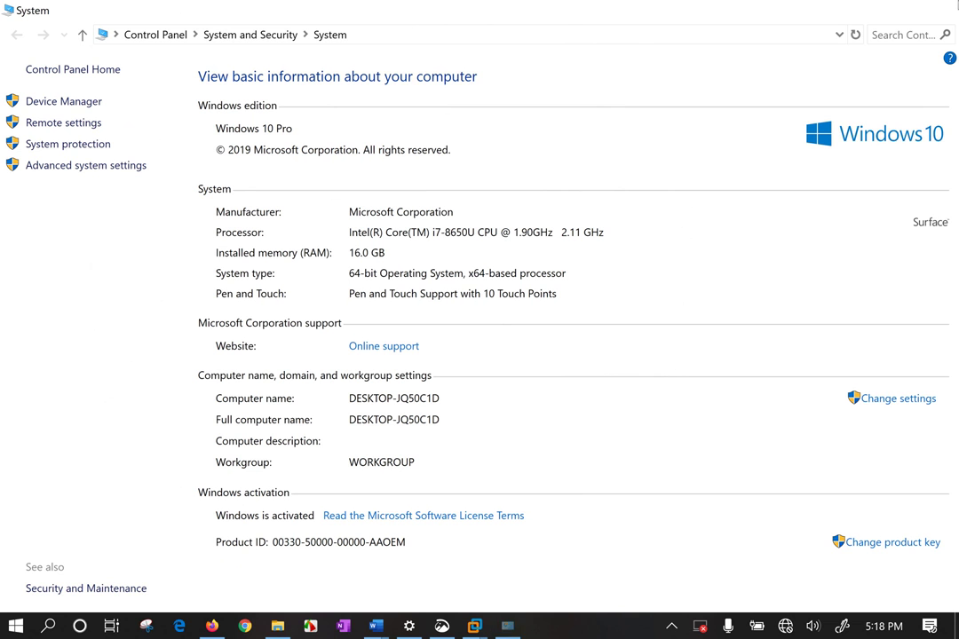
key(alt+F4)
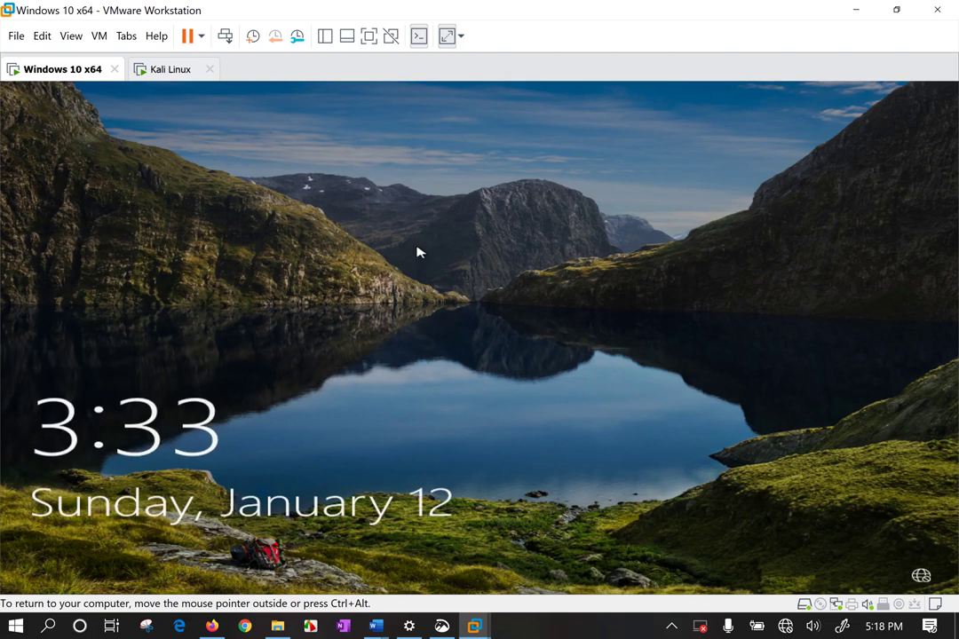
Enter the account password at the VM's sign-in screen and switch VMware to full screen
click(418, 252)
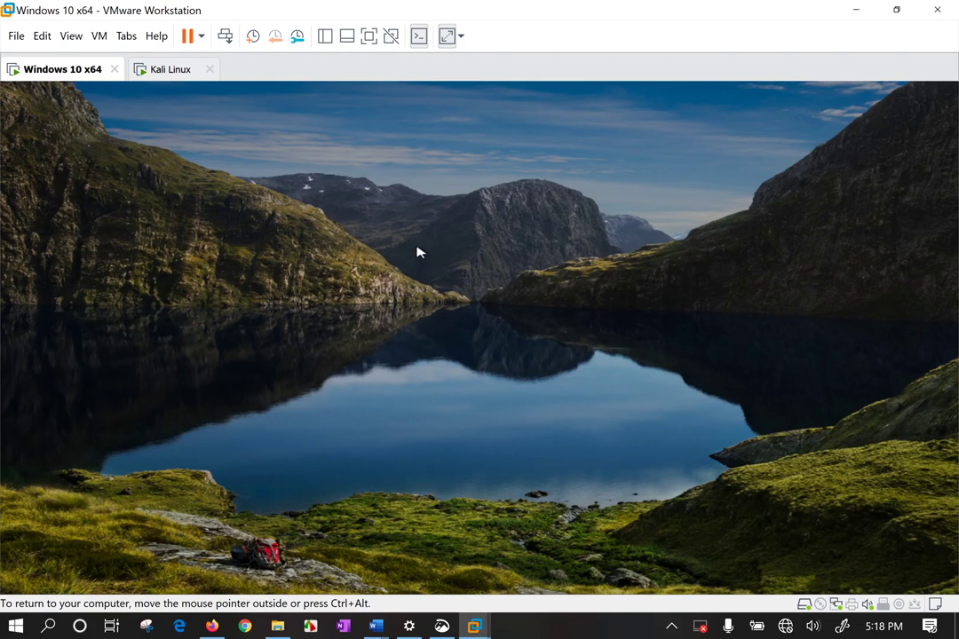
key(Return)
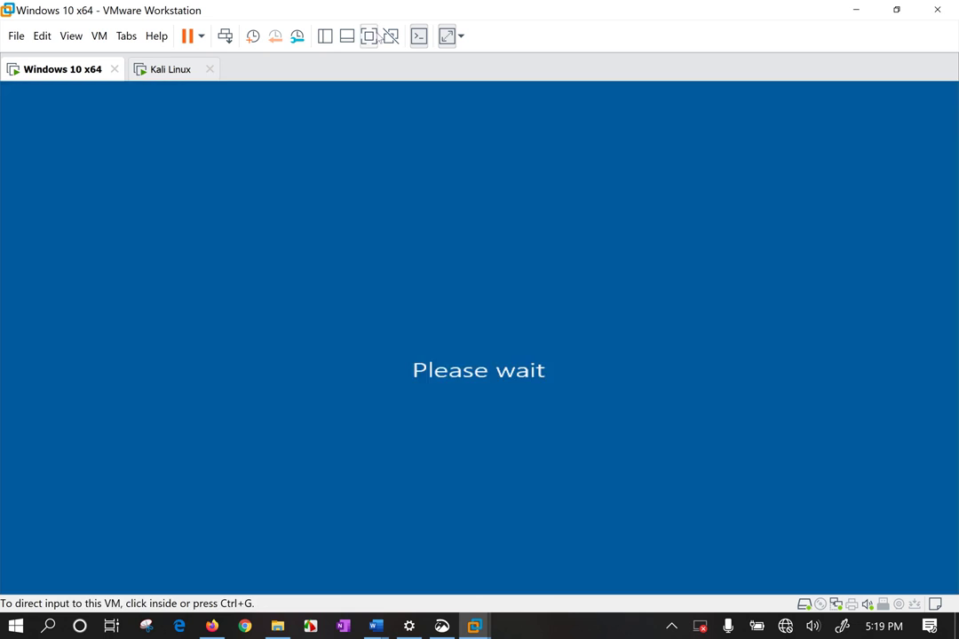
click(369, 36)
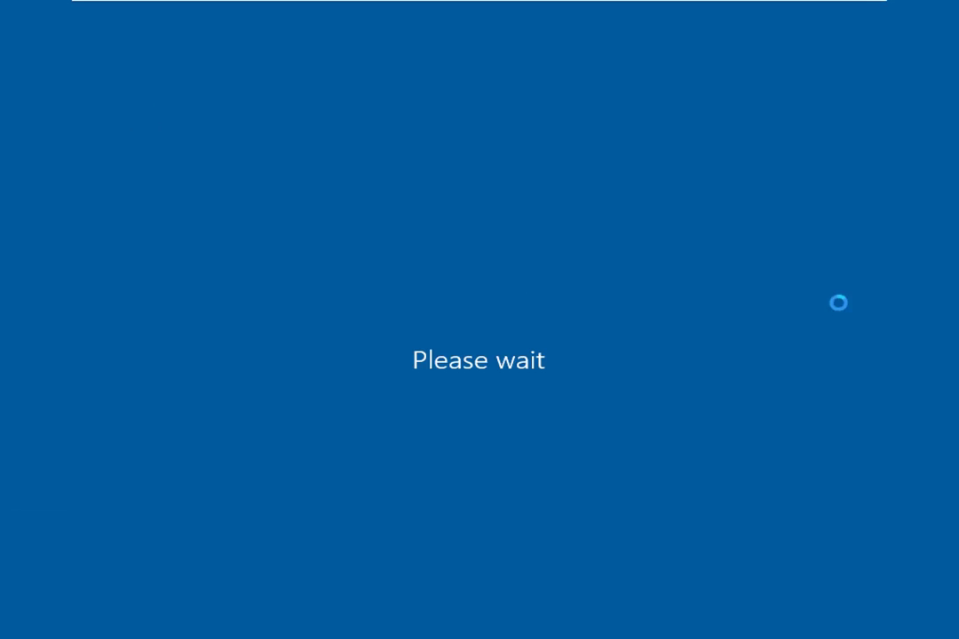